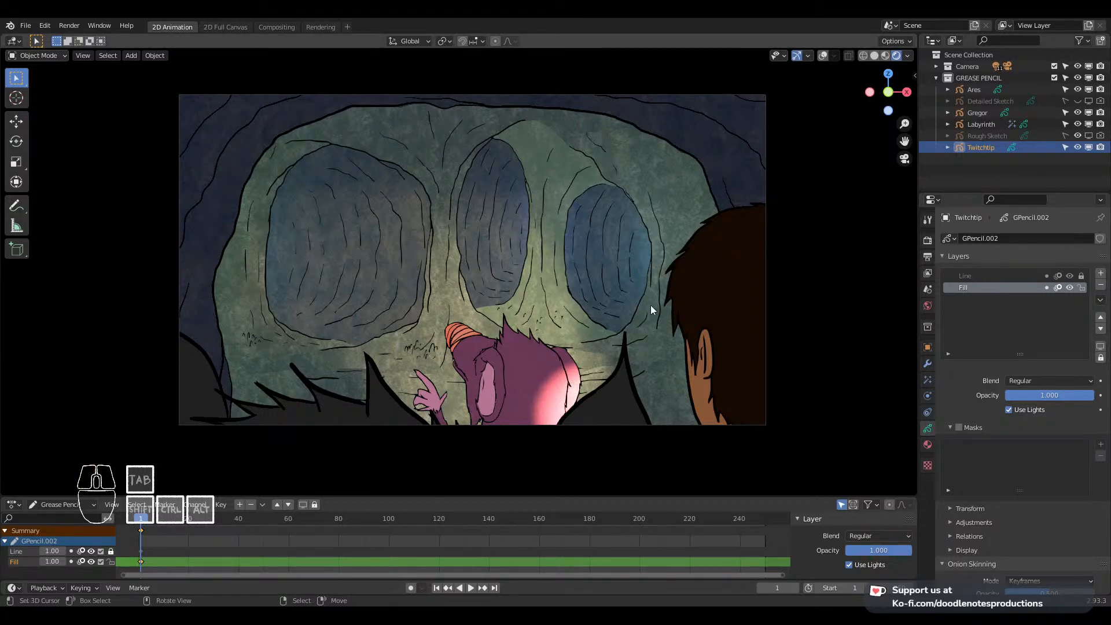
key(Home)
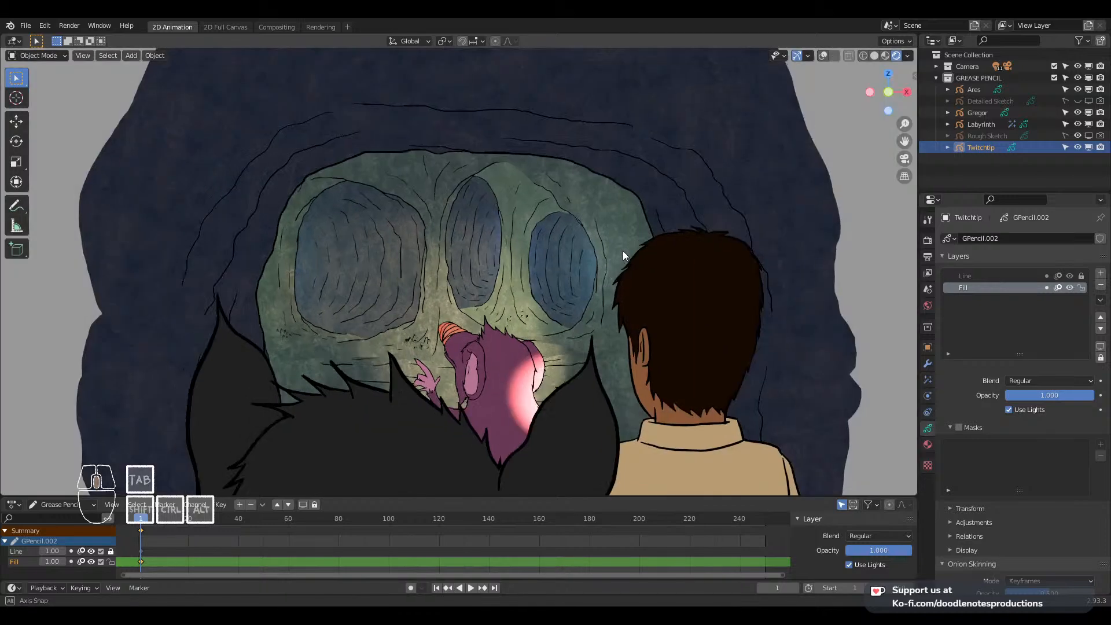
key(KP_0)
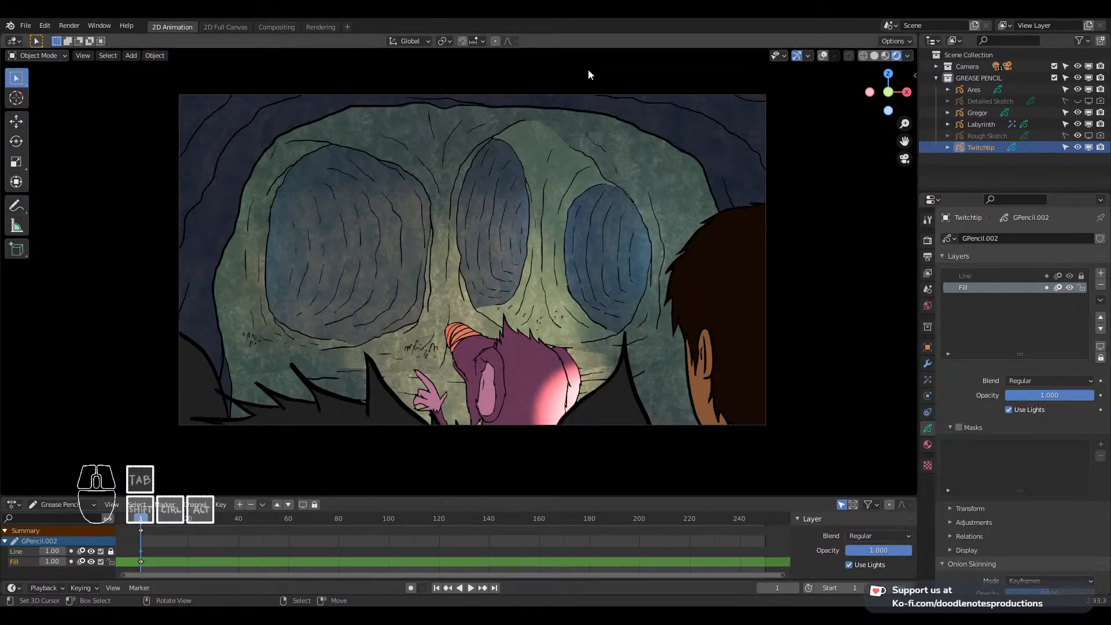
click(576, 89)
scroll(558, 125, down, 7)
scroll(519, 168, up, 6)
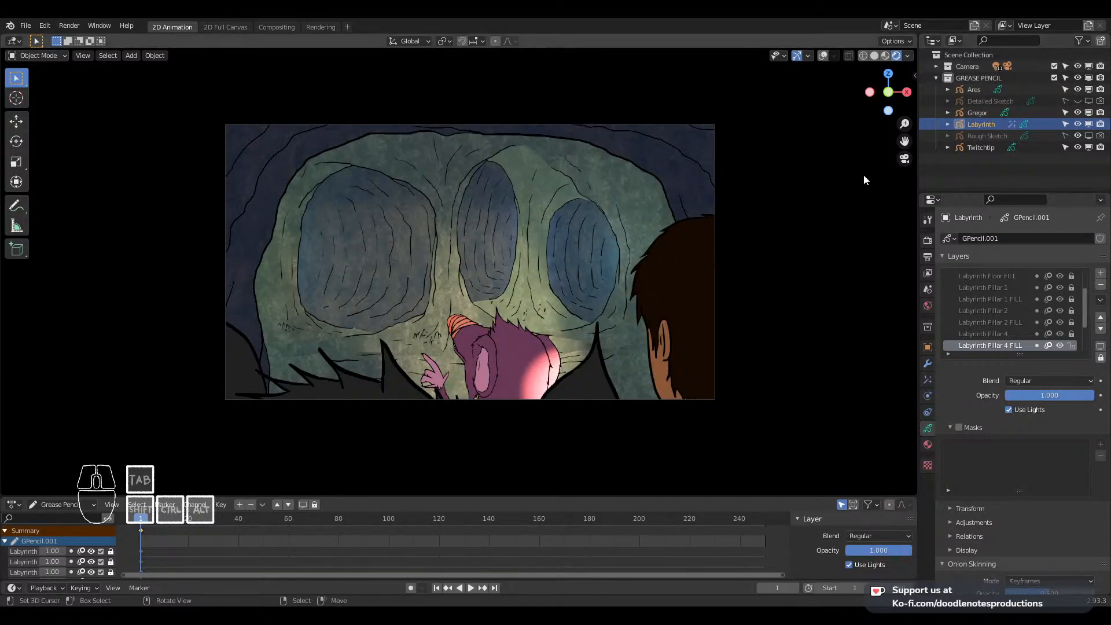
Expand the Camera collection, show the viewport overlays, and select the scene camera while looking through it
click(936, 66)
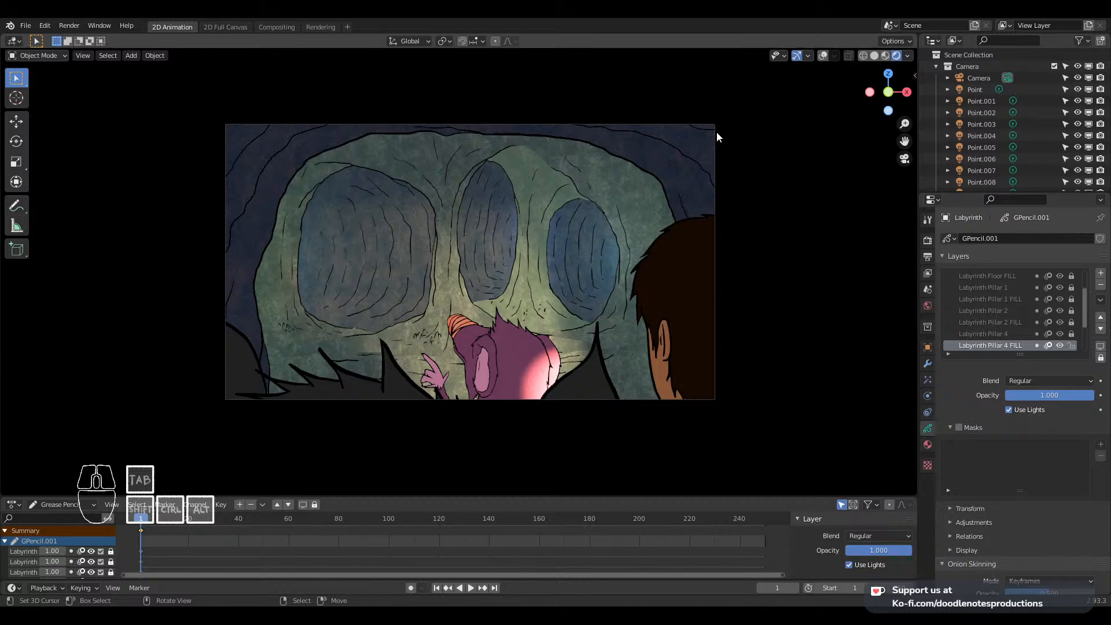
scroll(669, 186, down, 5)
middle_drag(637, 212, 565, 212)
scroll(562, 210, down, 8)
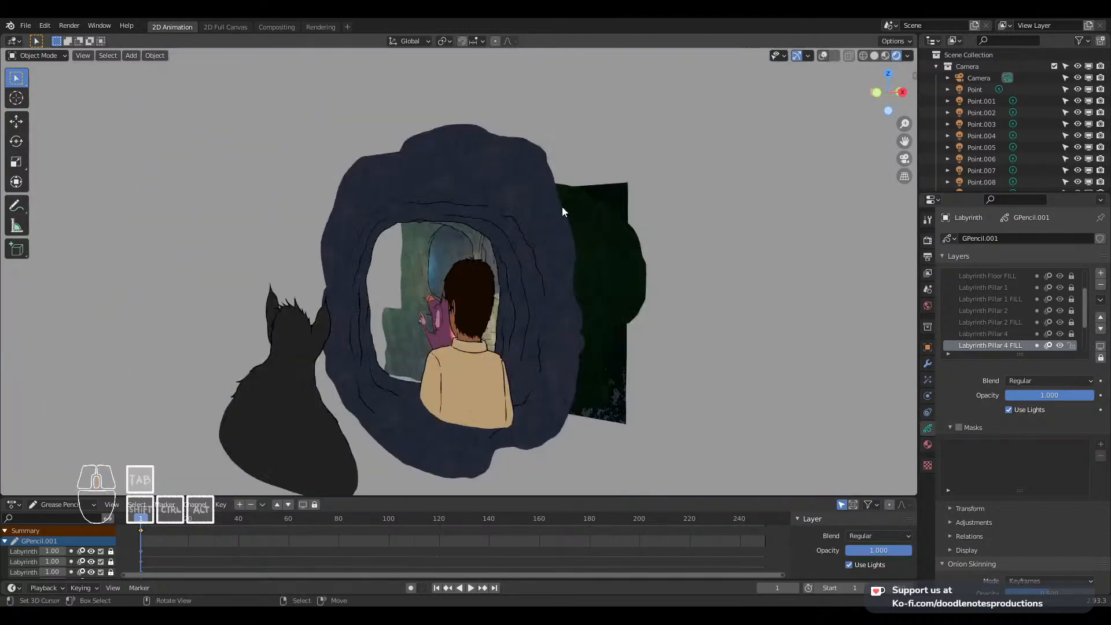
scroll(471, 221, up, 3)
key(q)
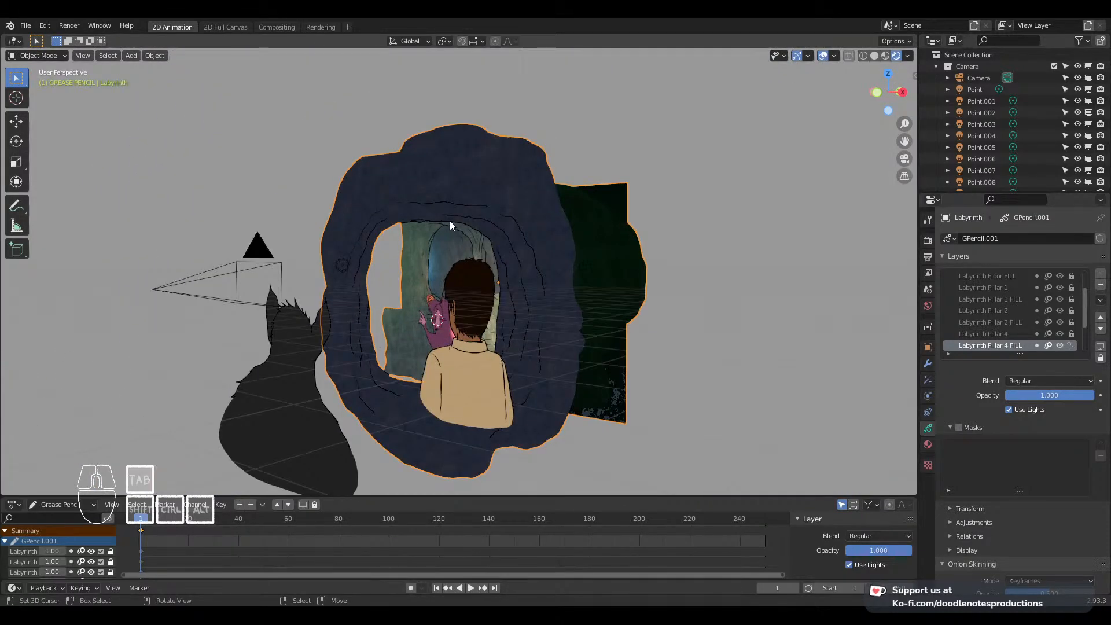
key(KP_0)
click(517, 202)
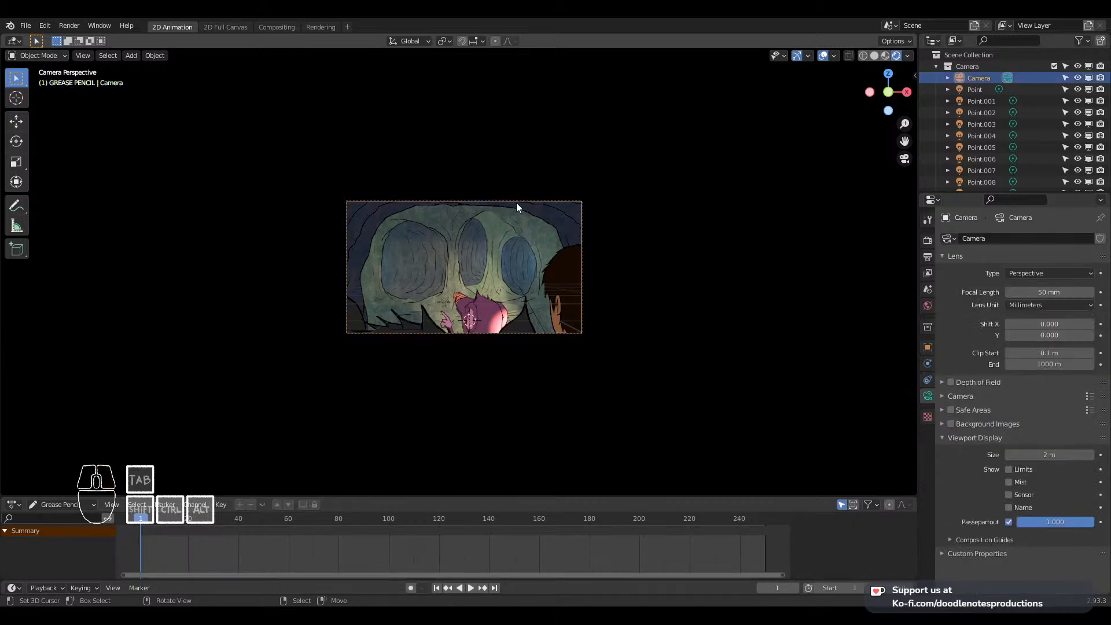
key(Home)
shift+middle_drag(565, 255, 564, 263)
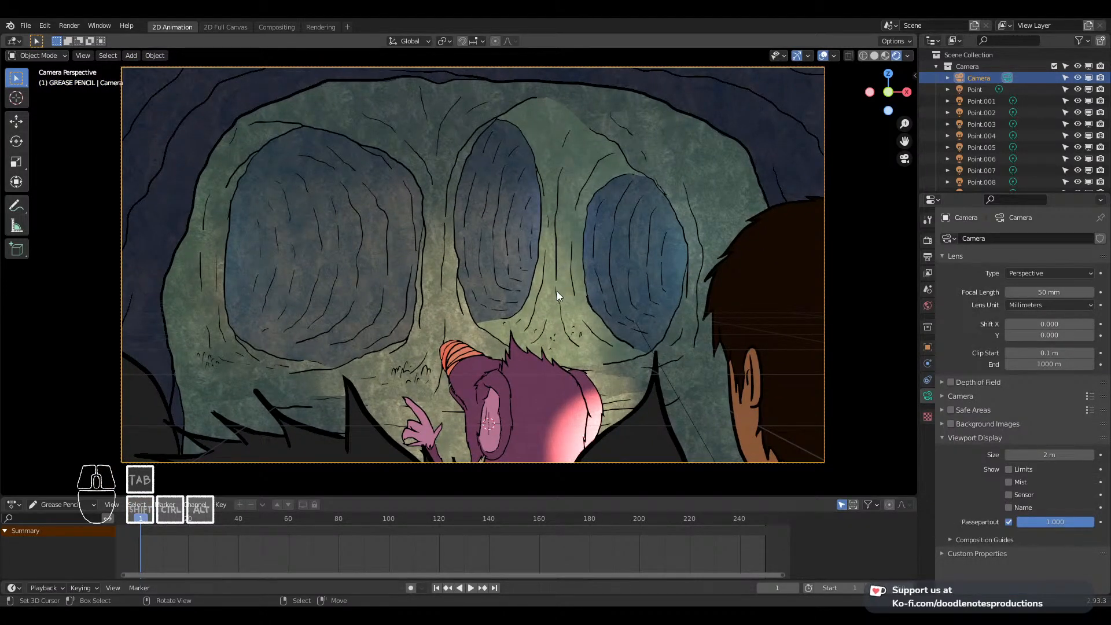
key(g)
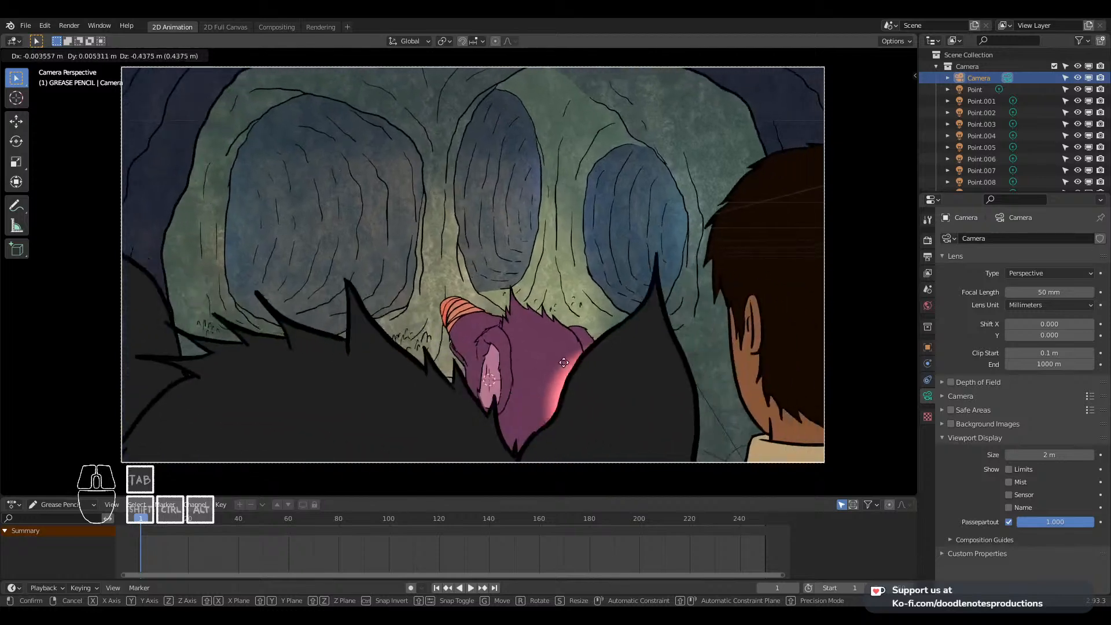
right_click(565, 344)
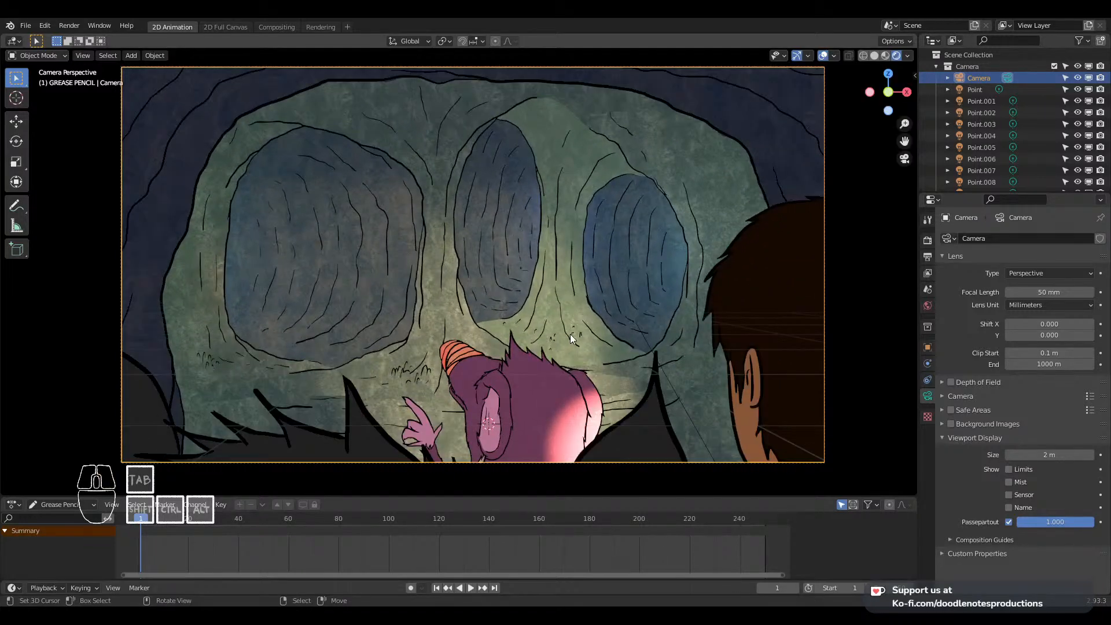
key(g)
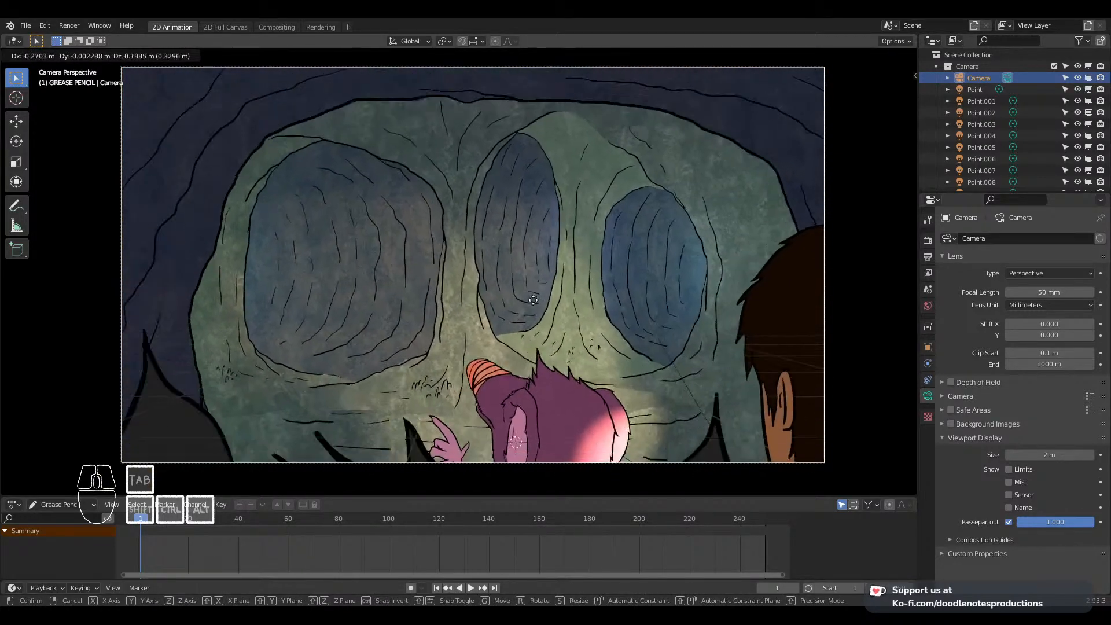
right_click(588, 299)
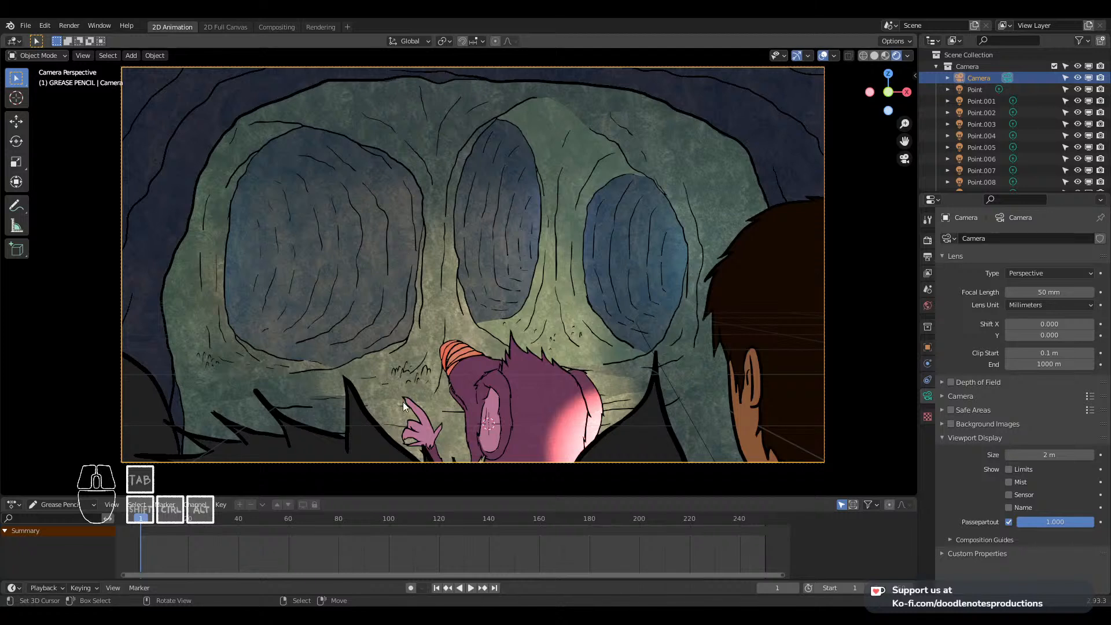
Enlarge the timeline area and set the current frame to 160
drag(481, 498, 487, 464)
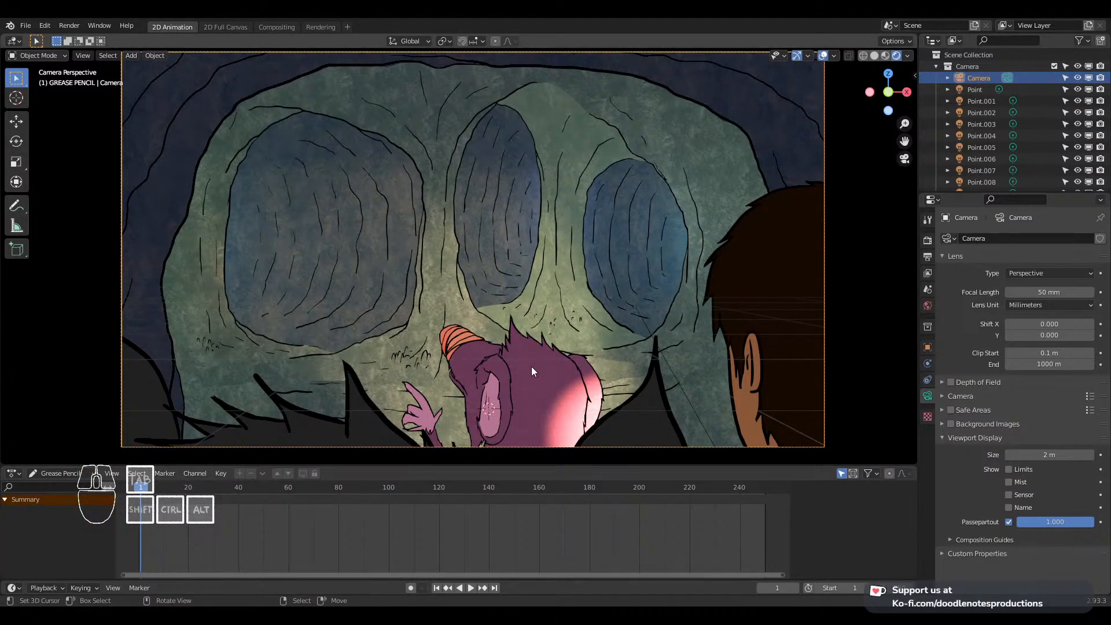
shift+middle_drag(548, 328, 550, 337)
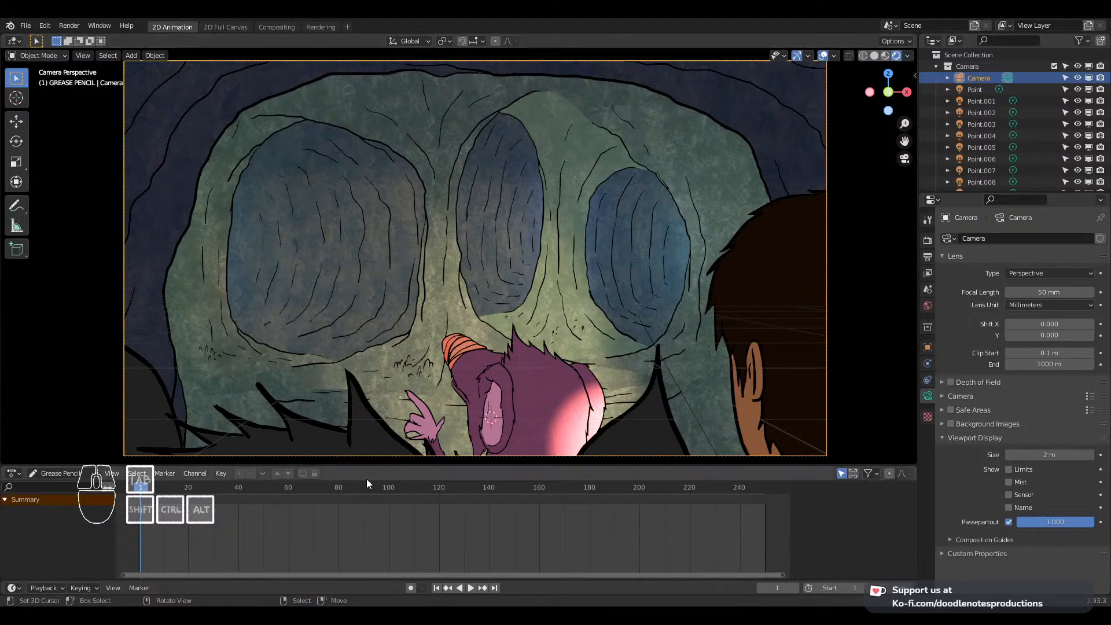
drag(224, 512, 401, 527)
drag(470, 522, 540, 515)
Pull the camera back along its local Z axis by about 1.19 m at frame 160
key(g)
key(z)
key(z)
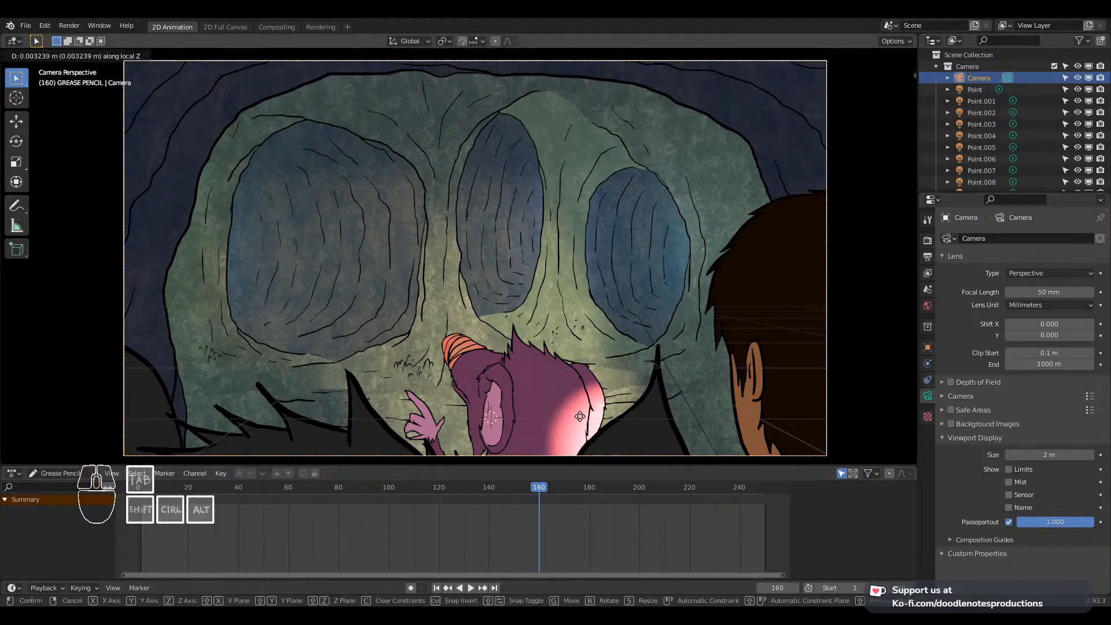
click(583, 57)
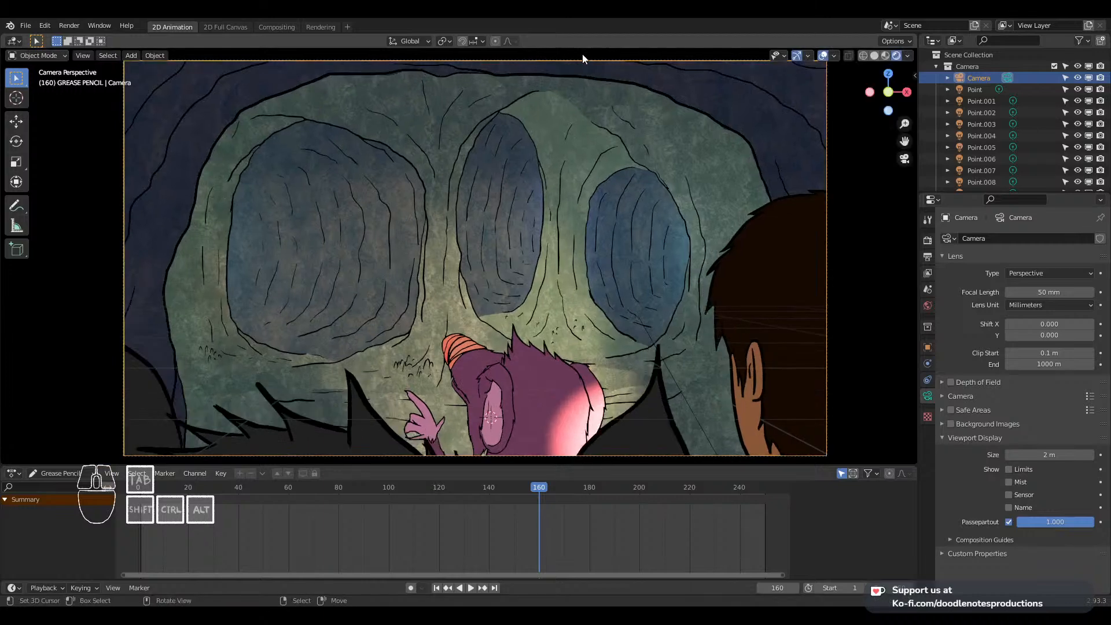
key(g)
key(z)
key(z)
click(583, 102)
key(g)
key(z)
key(z)
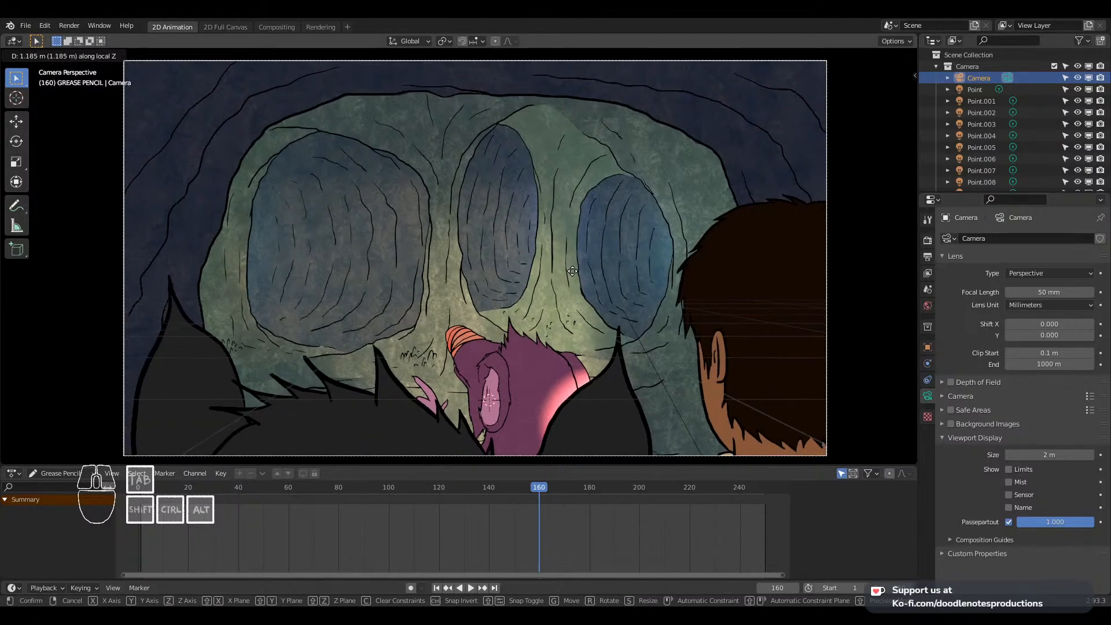
click(573, 275)
Lower the camera freely to reframe the characters, and reset its rotation to 90 degrees about the X axis
key(g)
click(608, 358)
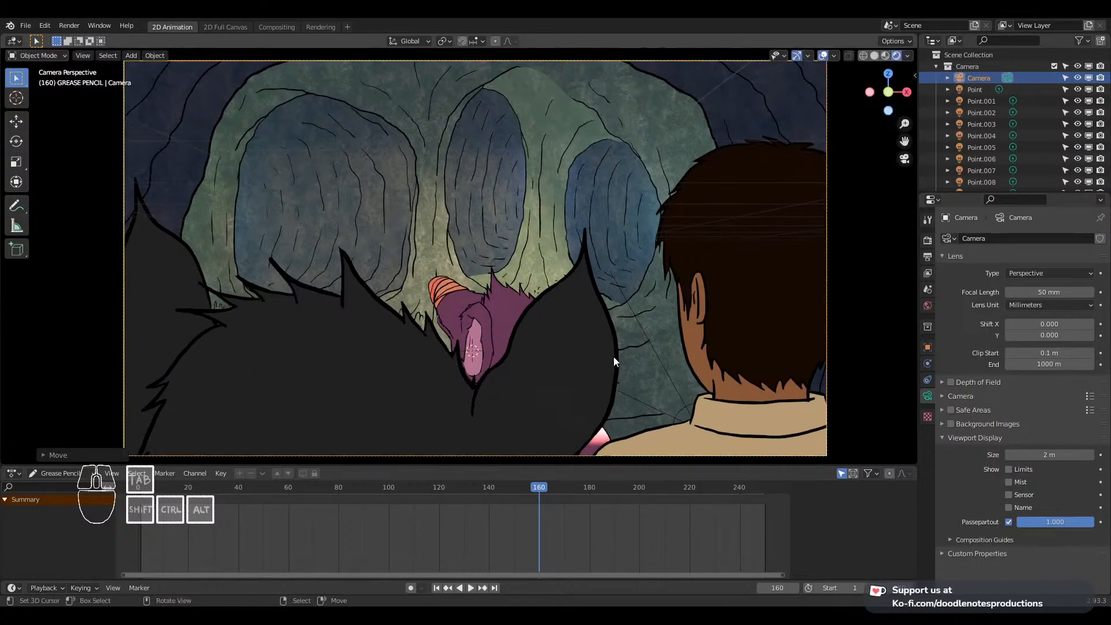
key(alt+r)
text(rx90)
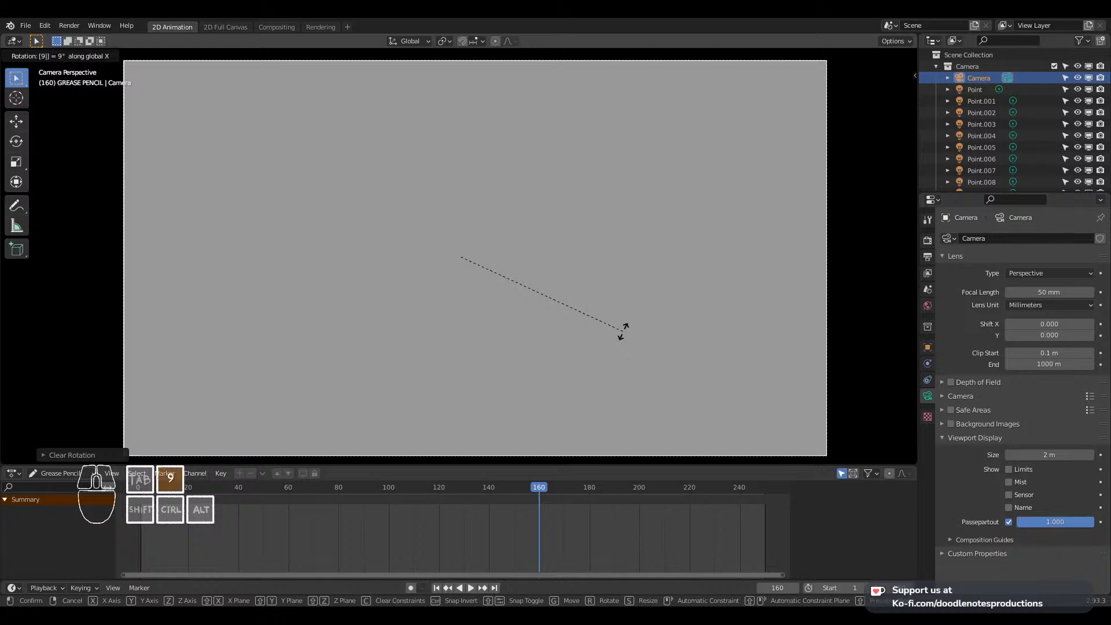
key(Return)
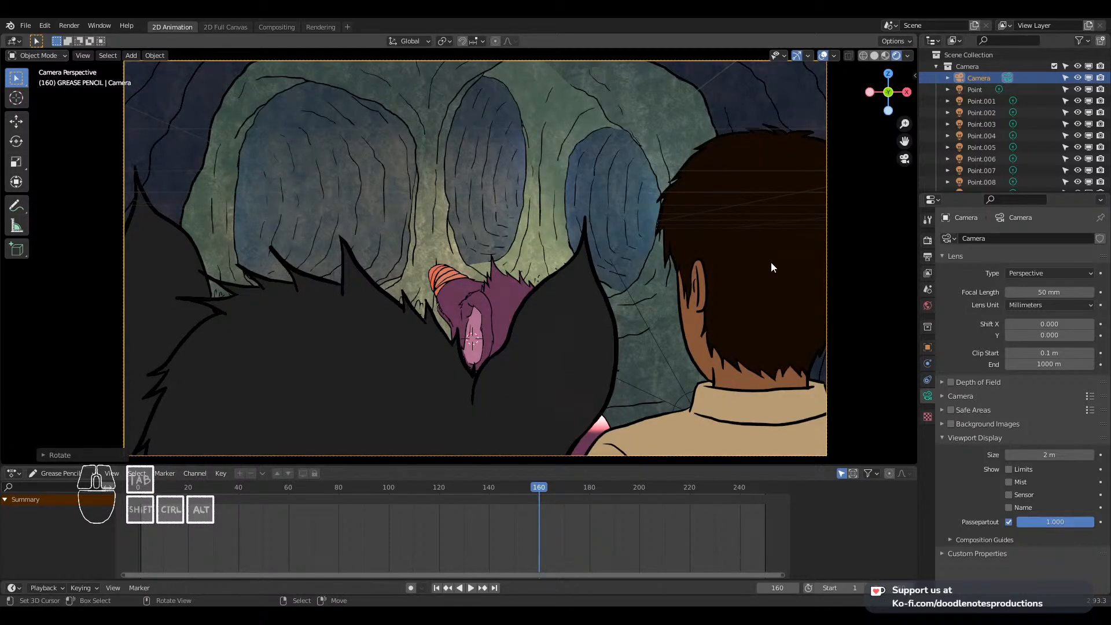
Raise the camera along the global Z axis by about 0.28 m
key(g)
key(z)
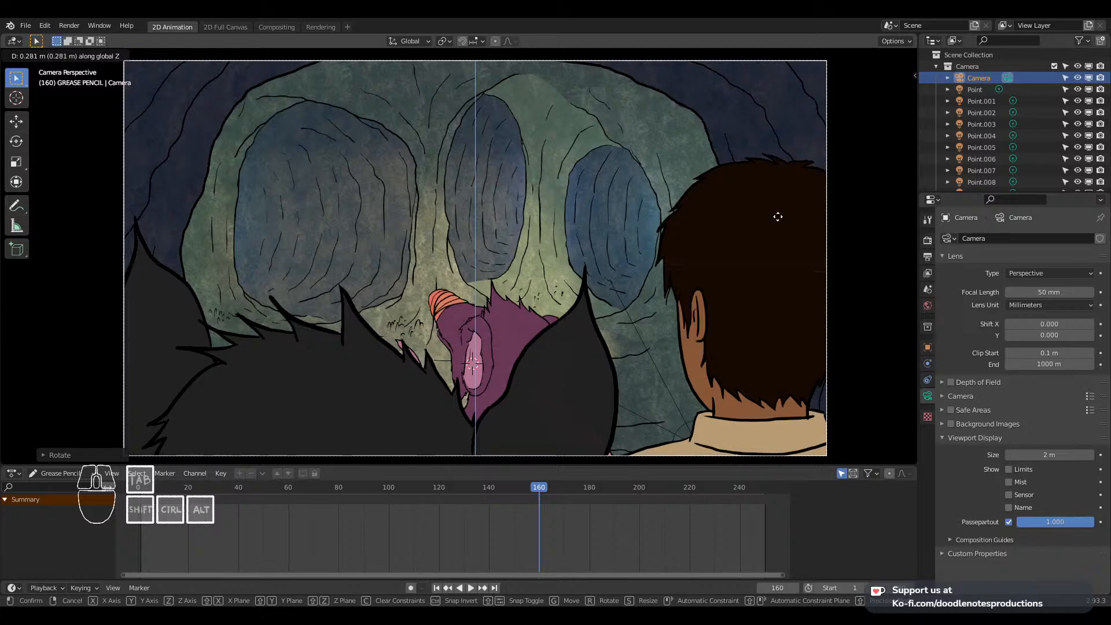
click(779, 221)
key(r)
key(z)
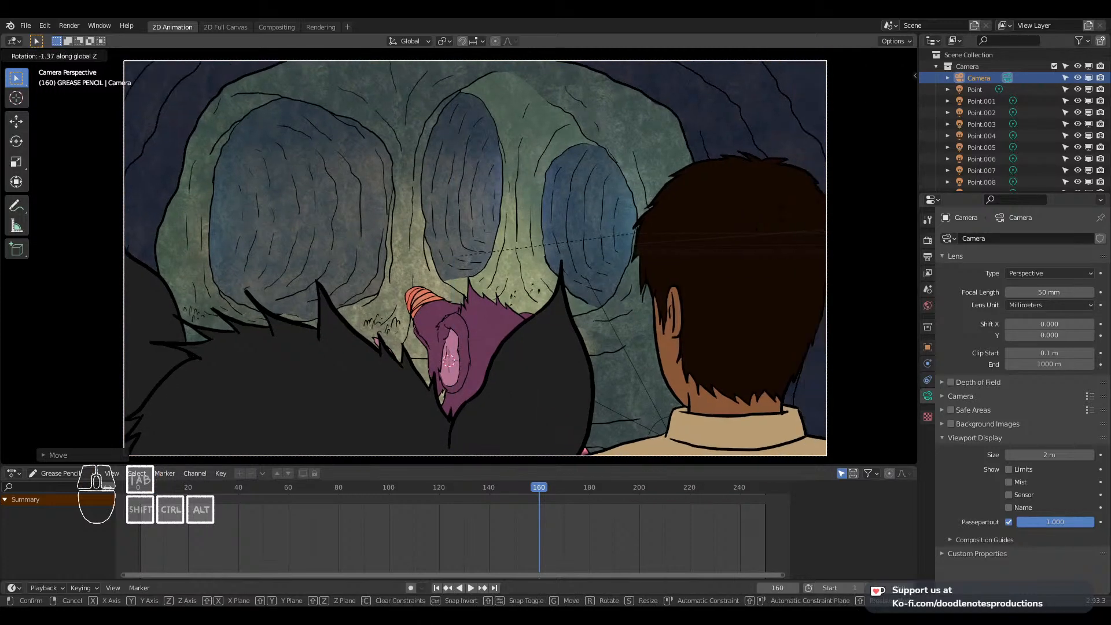
key(z)
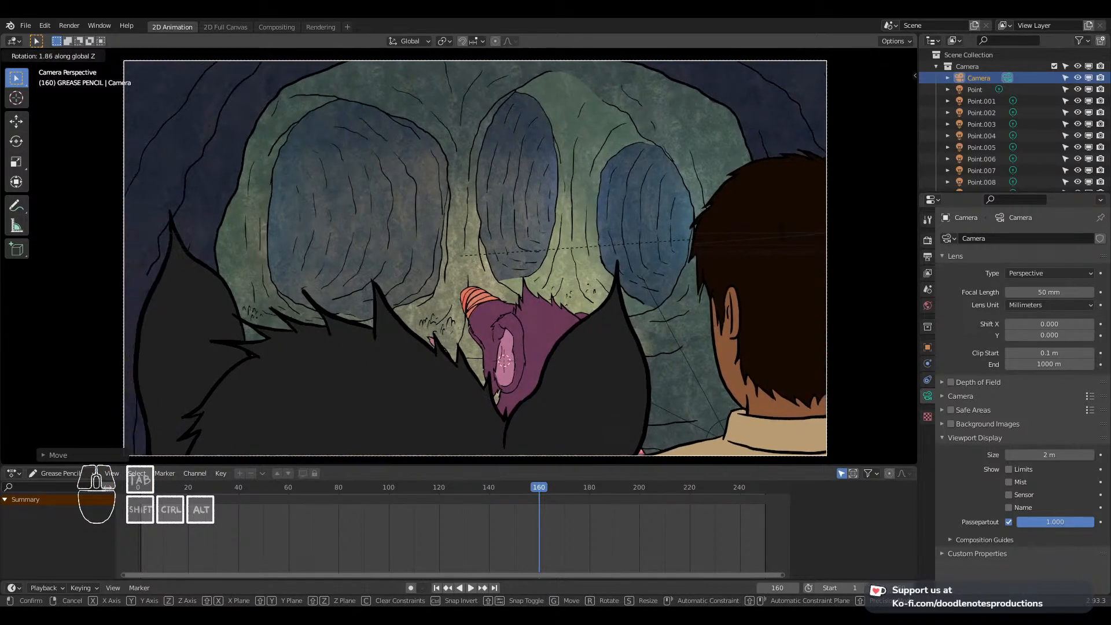
right_click(782, 232)
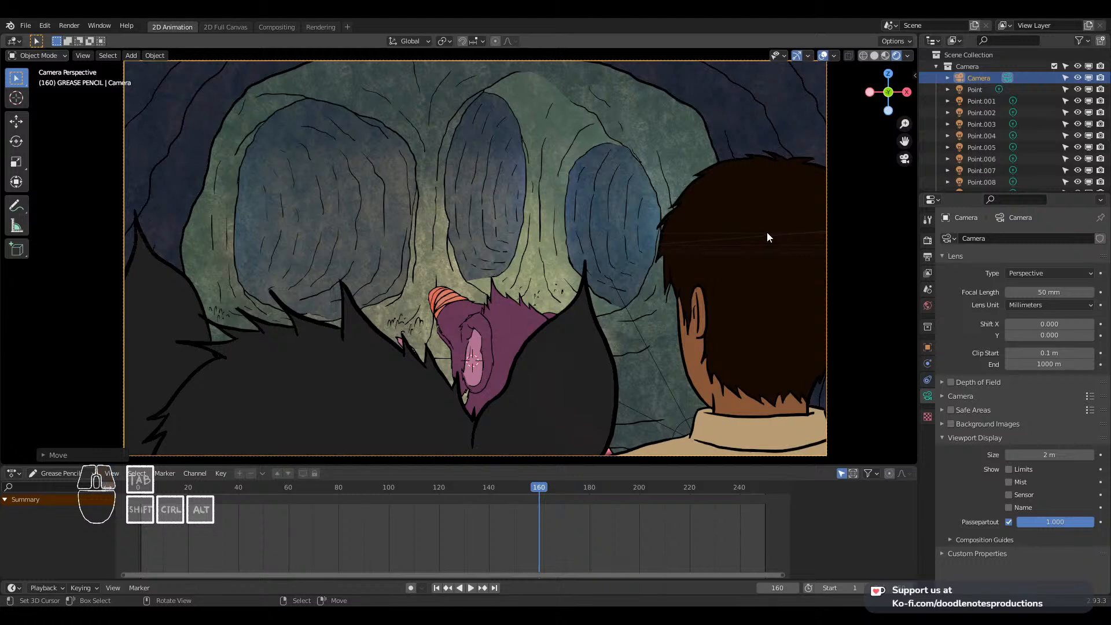
Turn the camera slightly about the global Z axis and raise it along Z by about 0.06 m
key(r)
key(z)
click(768, 237)
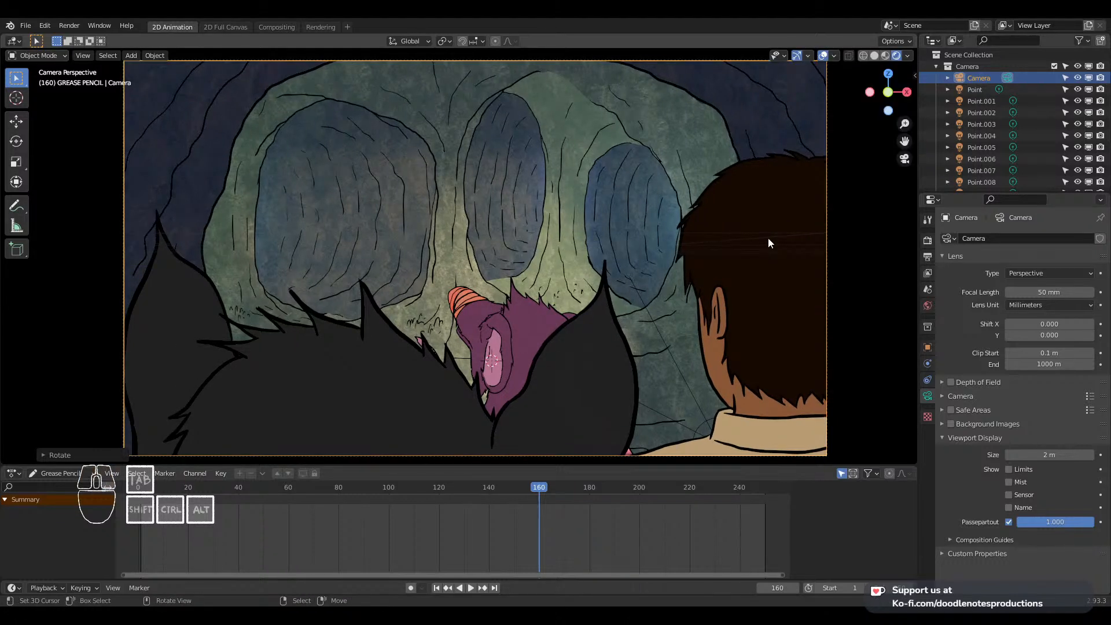
key(g)
key(z)
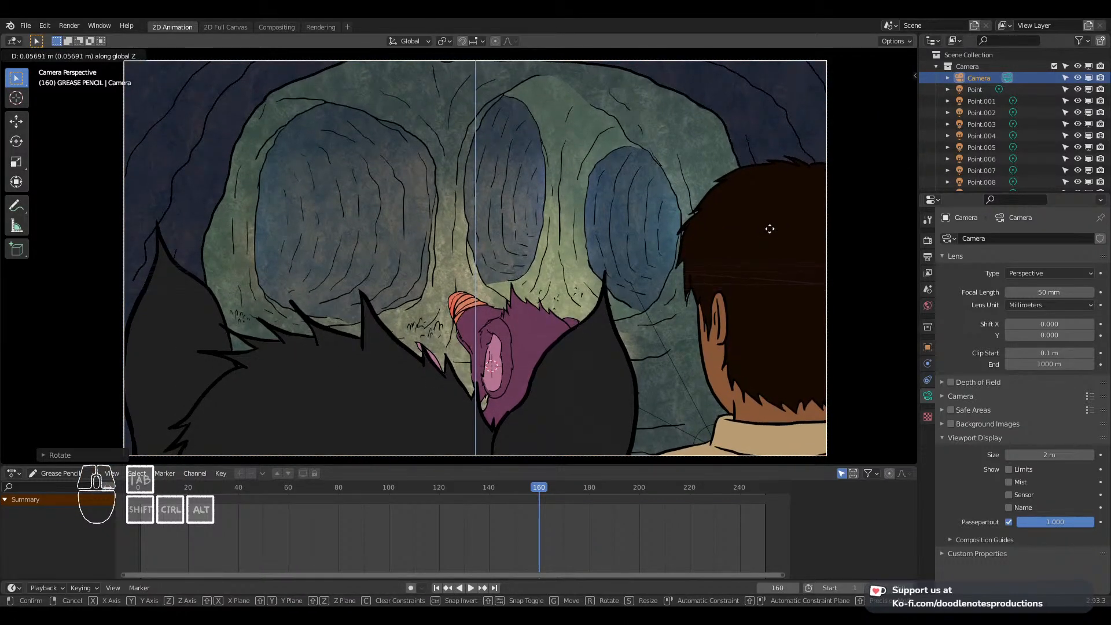
click(770, 229)
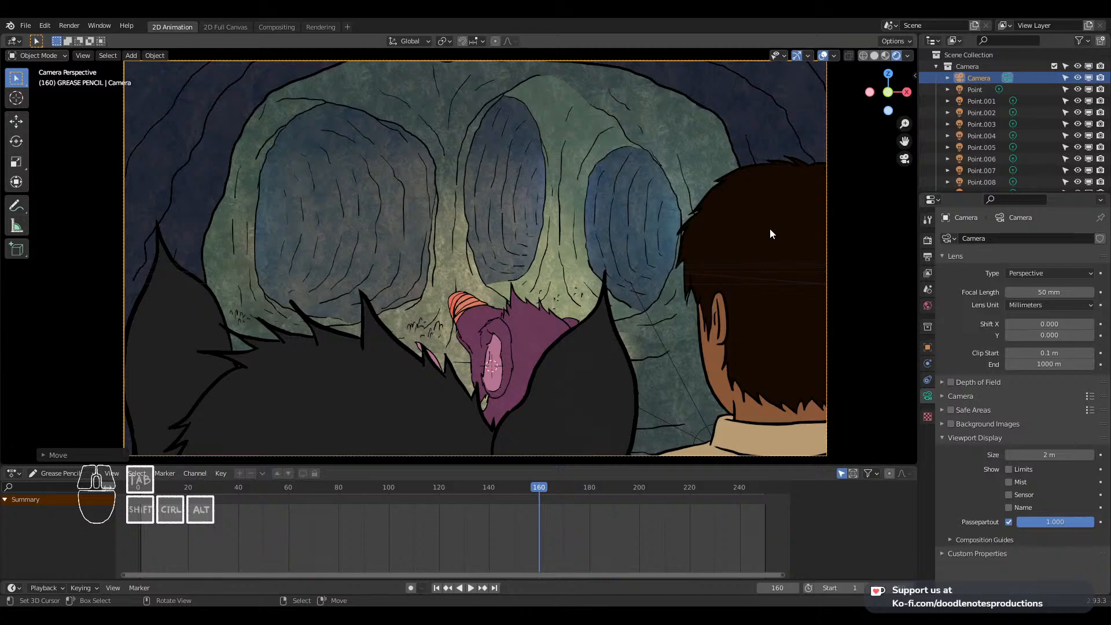
Insert a Location & Rotation keyframe for the camera at frame 160
key(i)
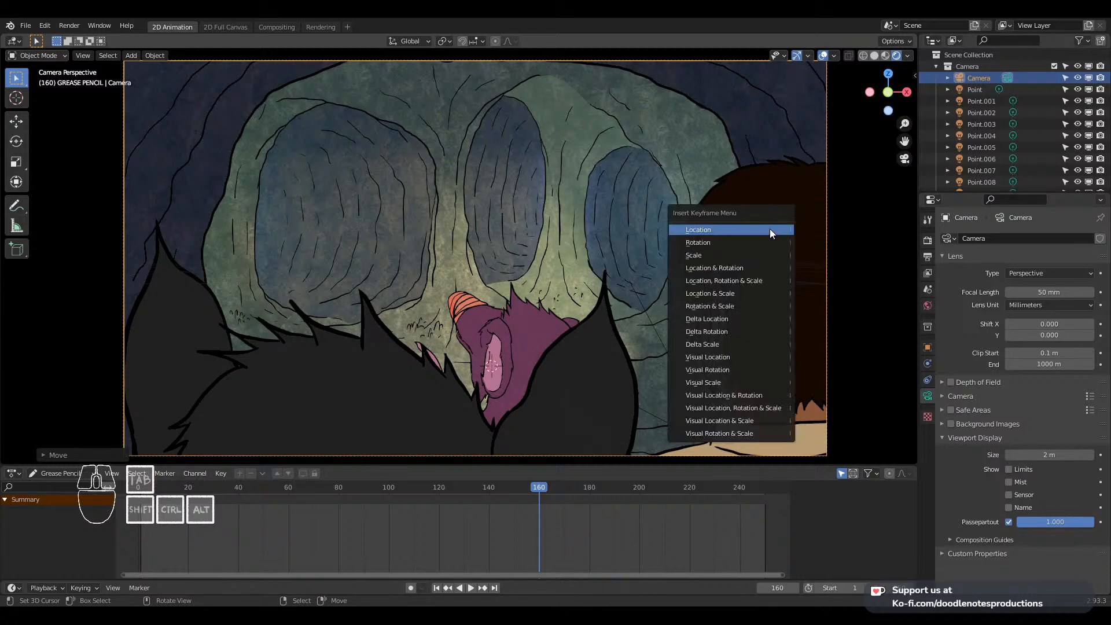
click(748, 267)
key(ctrl+s)
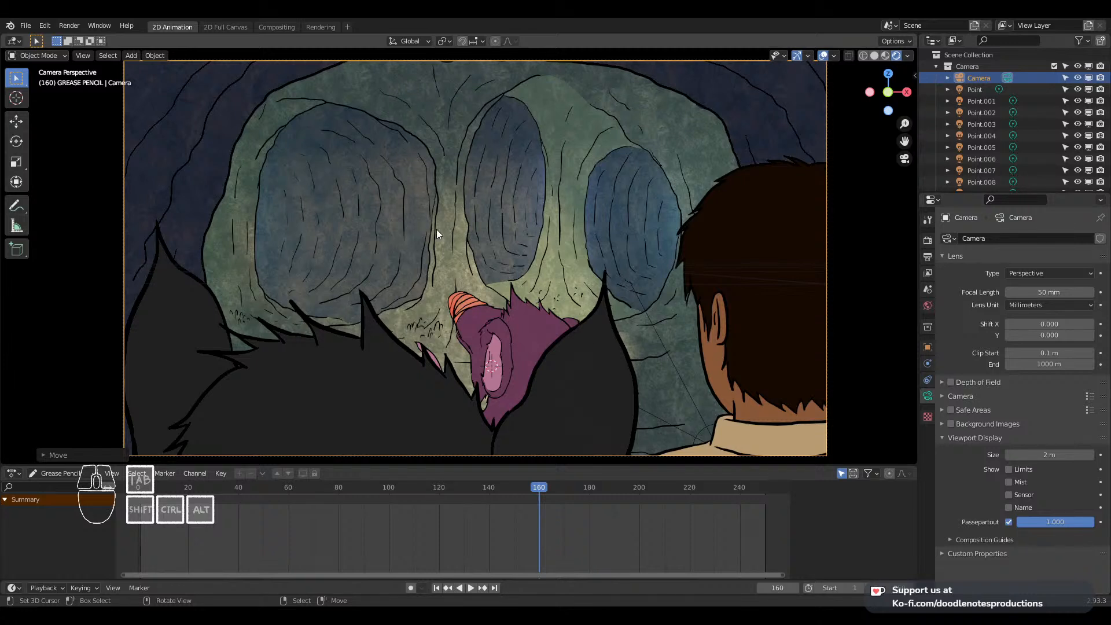
key(i)
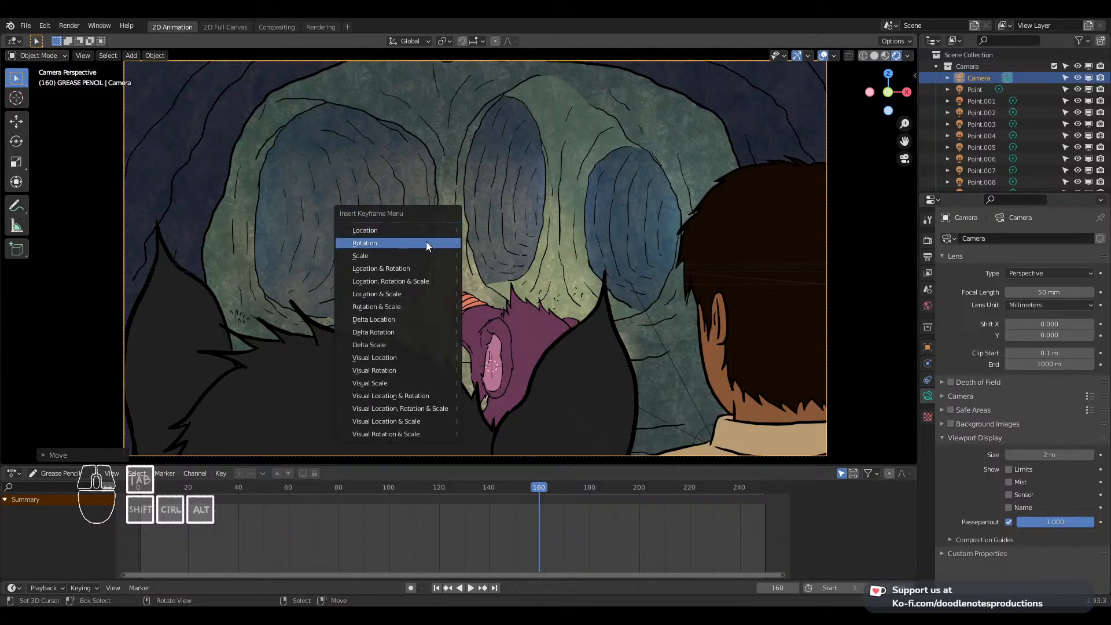
click(426, 241)
key(i)
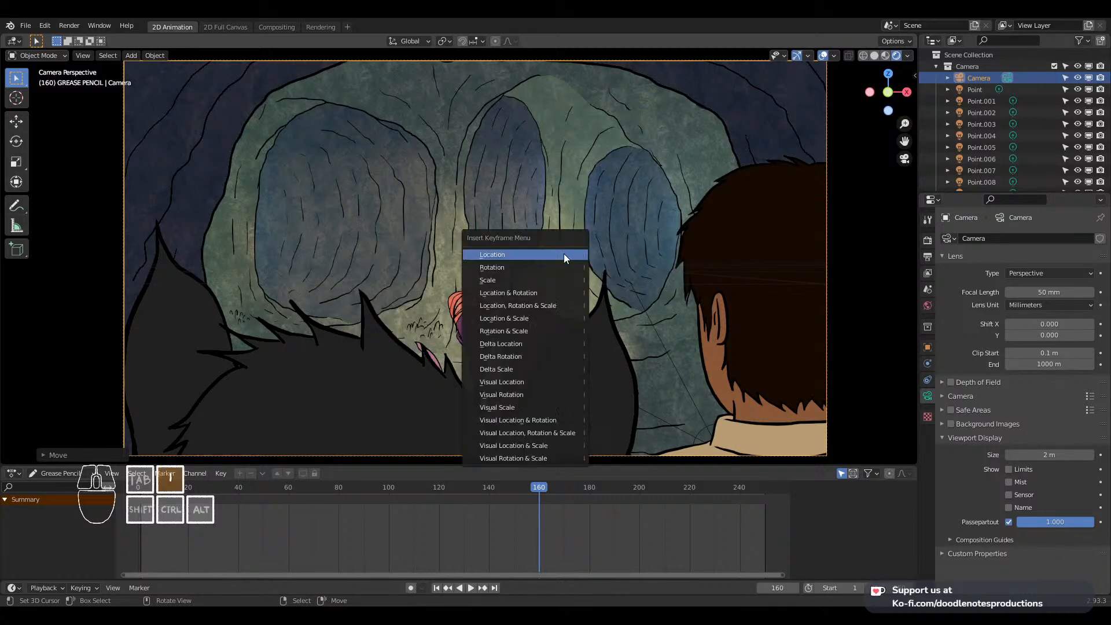
click(558, 293)
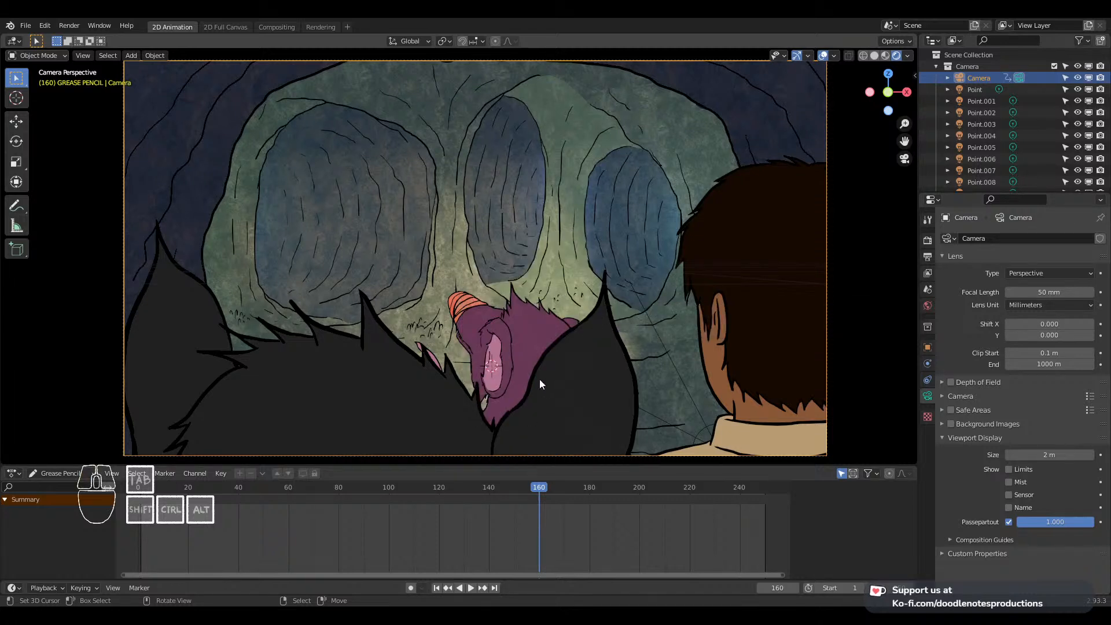
Turn on automatic keyframing and save the project with a slightly taller timeline area
click(410, 588)
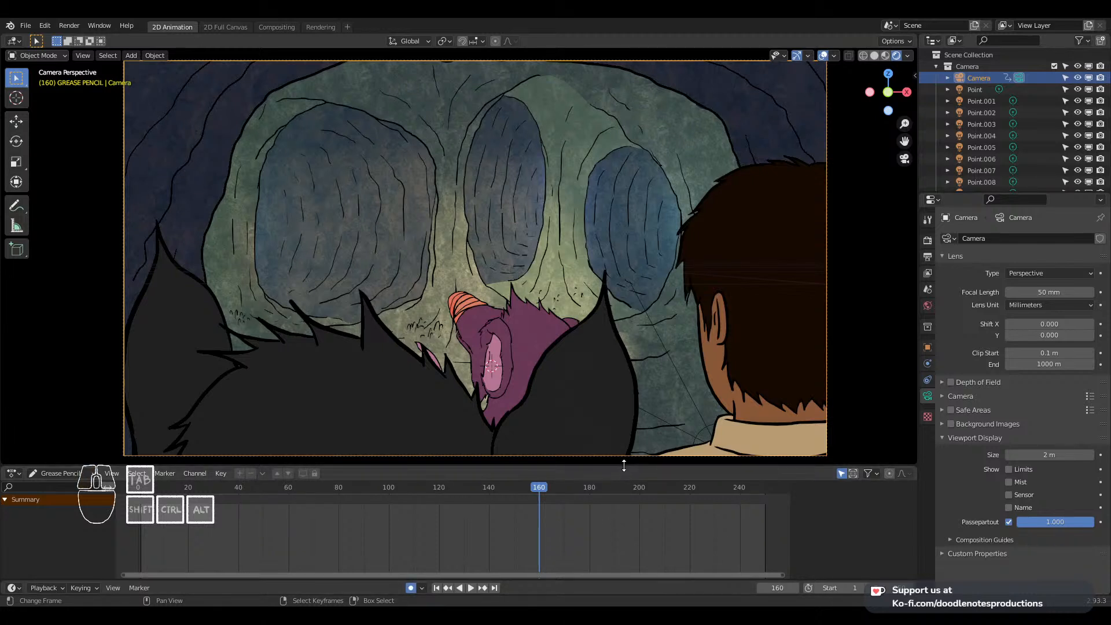
drag(620, 466, 243, 452)
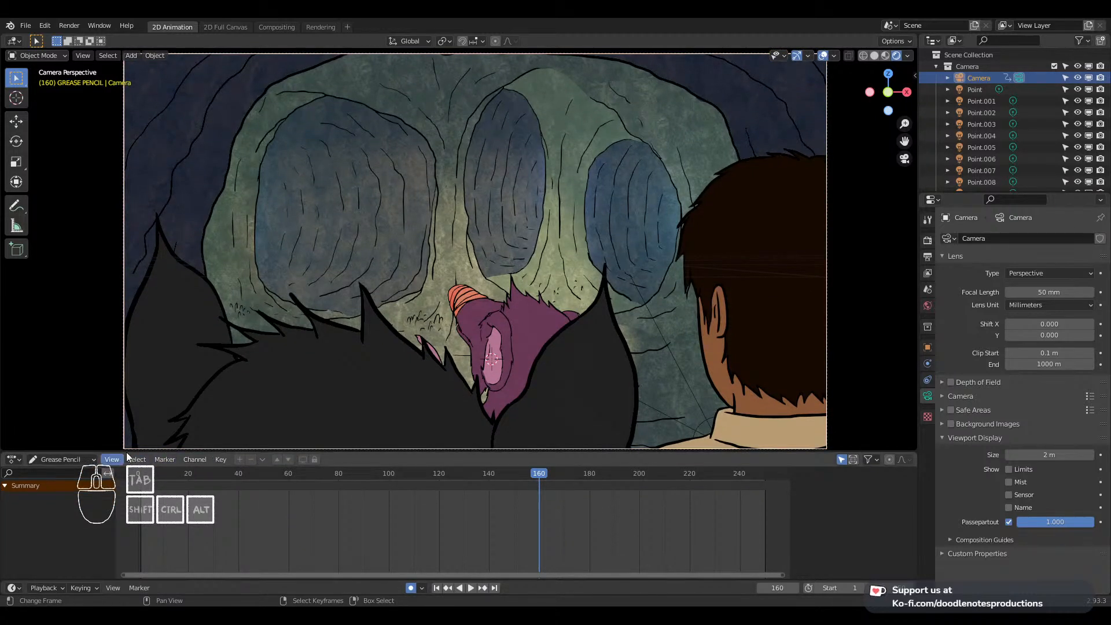
key(ctrl+s)
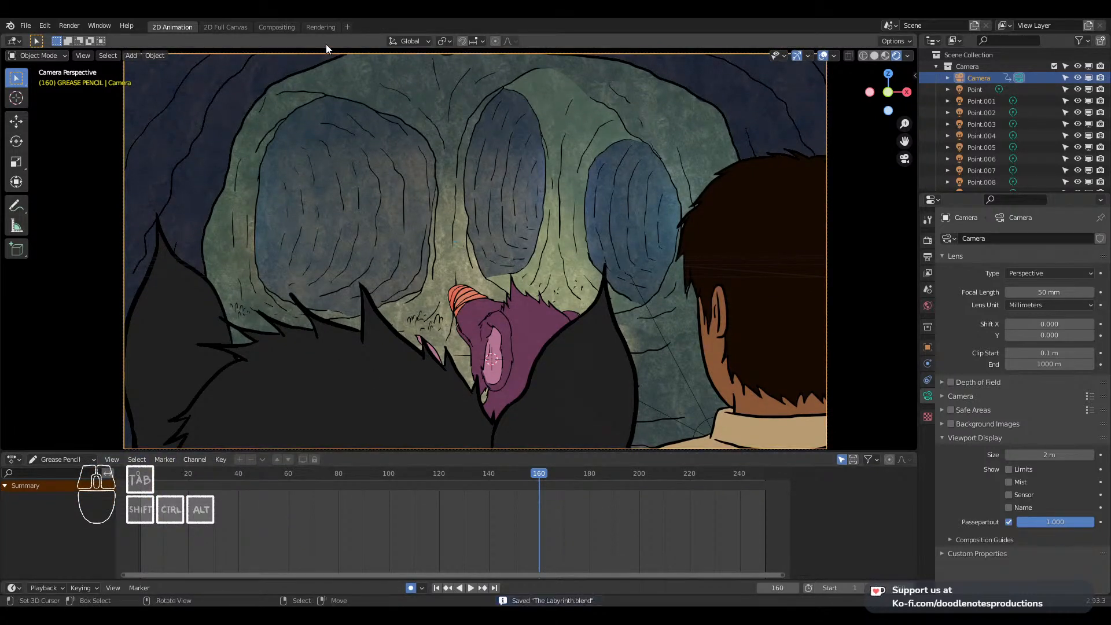
Add the General Animation workspace and set its small camera viewport to Rendered shading
click(349, 25)
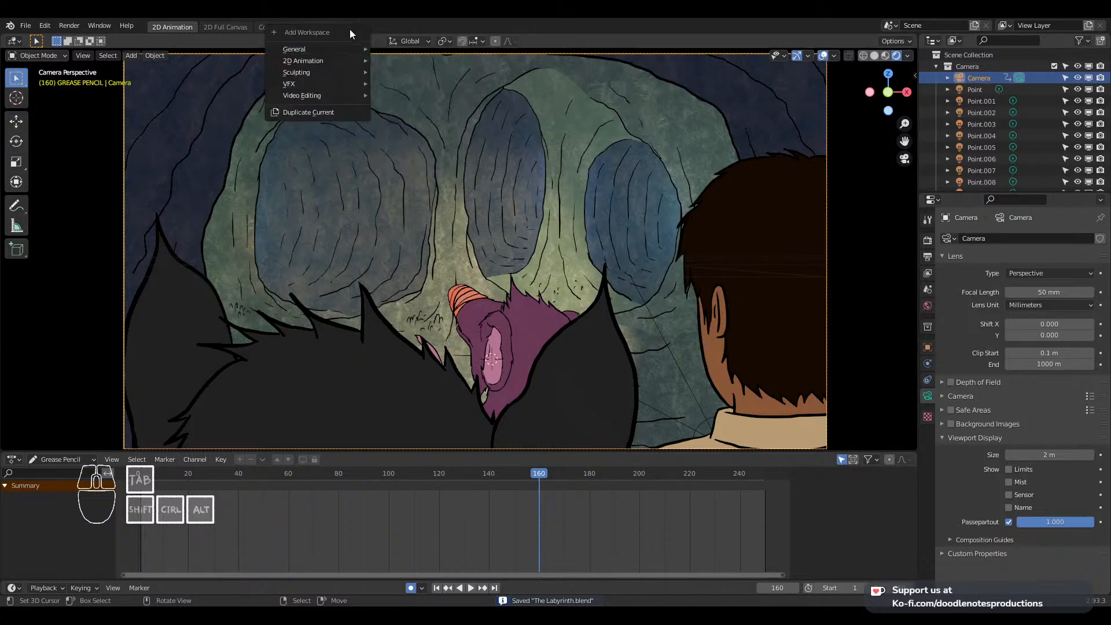
mouse_move(329, 47)
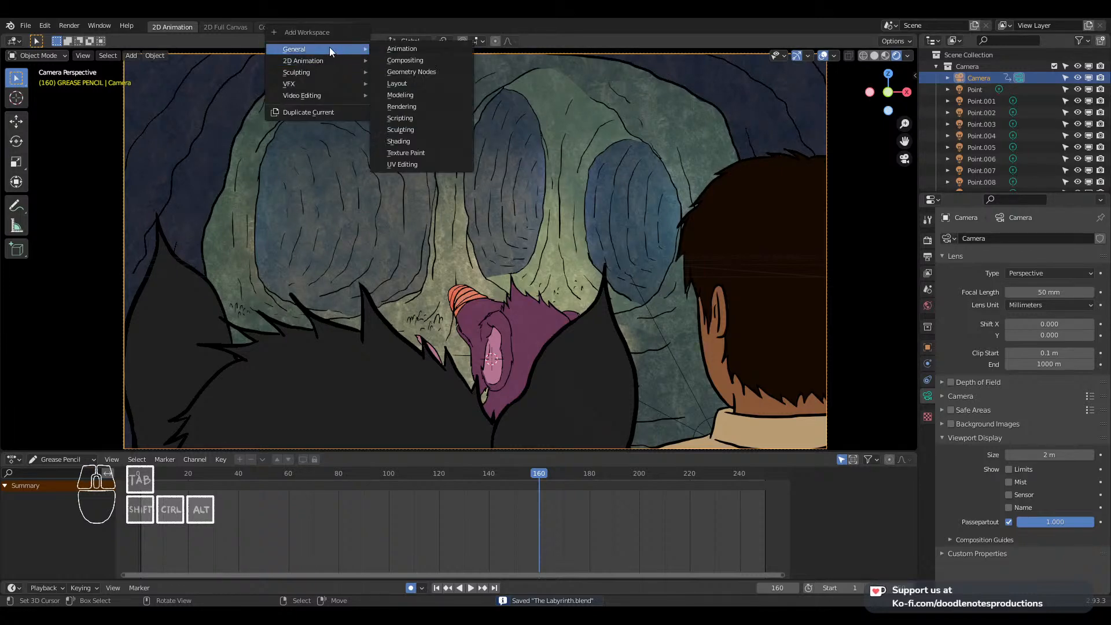
click(401, 49)
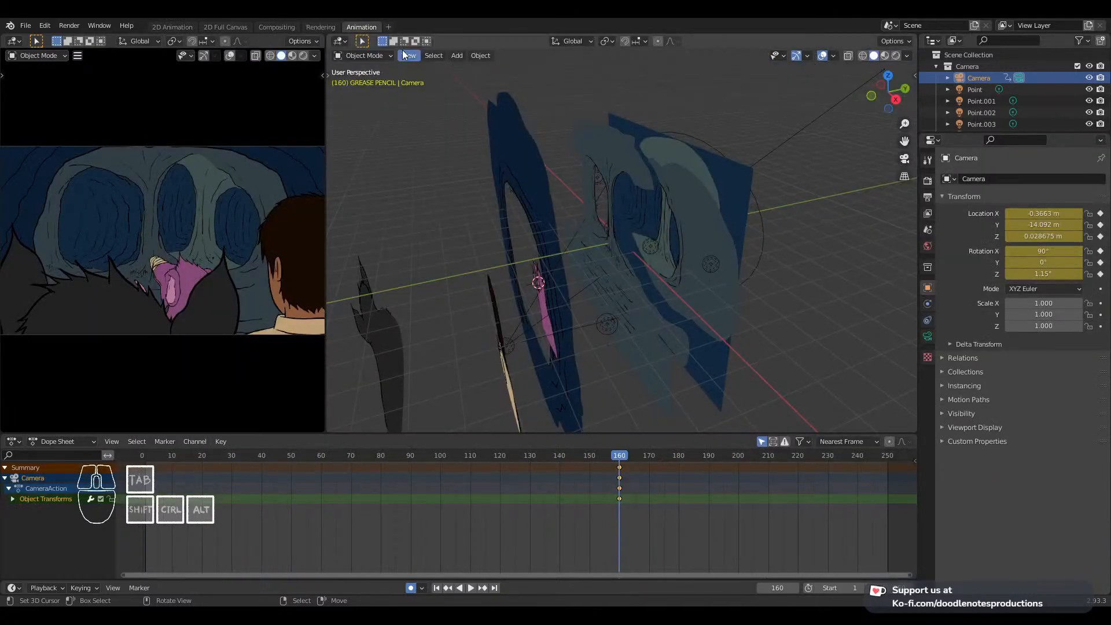
click(305, 55)
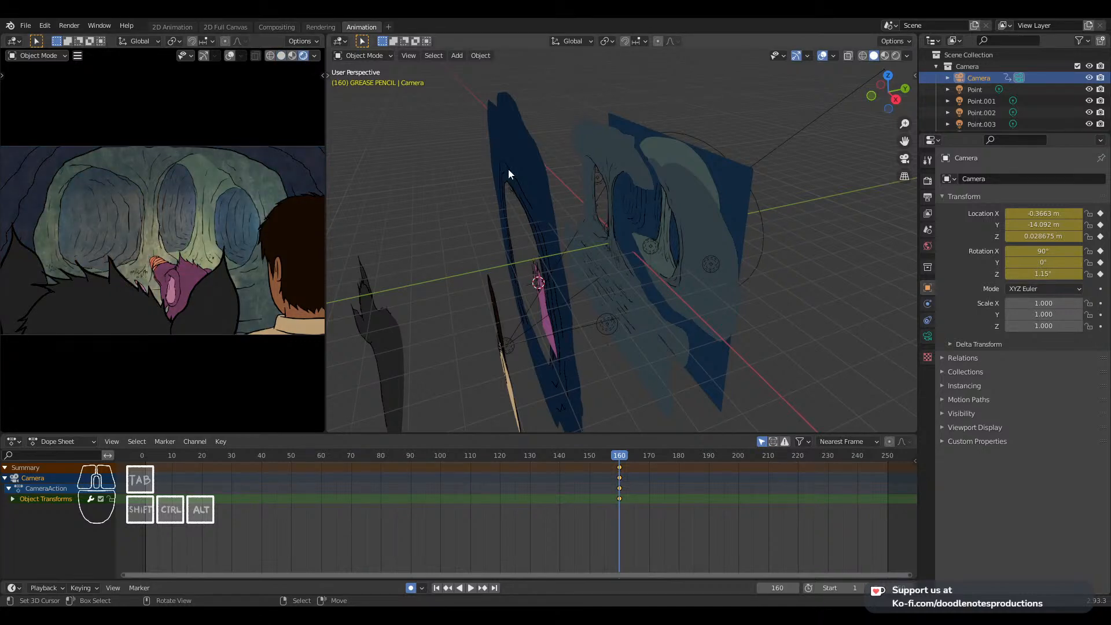
Show the camera view fitted in the main viewport and save the project
key(KP_0)
key(Home)
shift+middle_drag(569, 190, 588, 252)
key(ctrl+s)
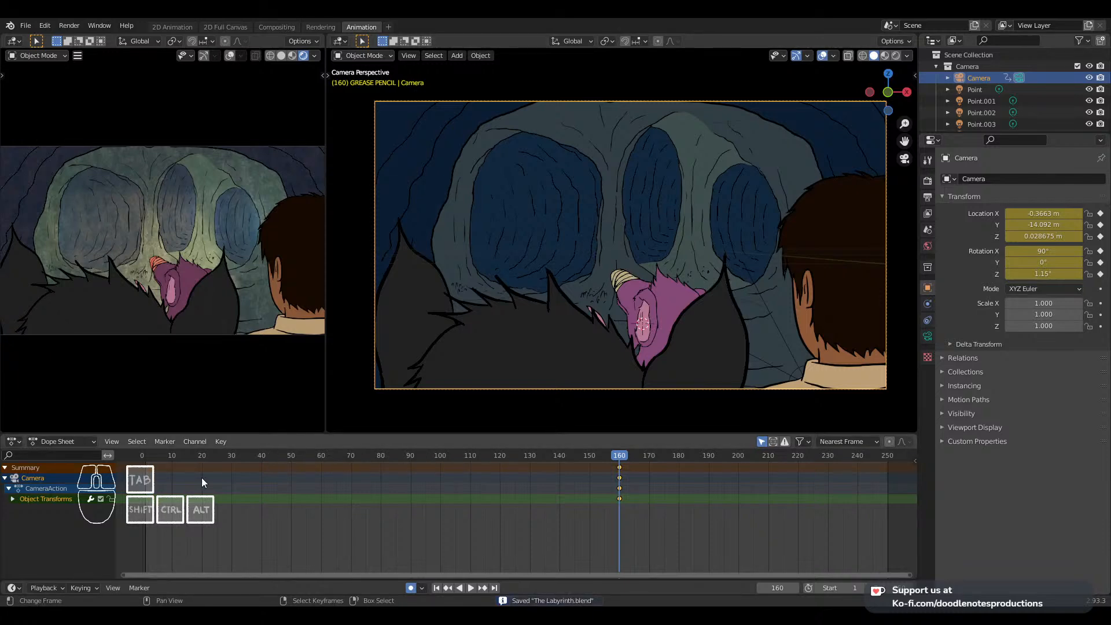
Go to frame 1 and push the camera forward along its local Z axis by about 5.64 m
key(shift+Left)
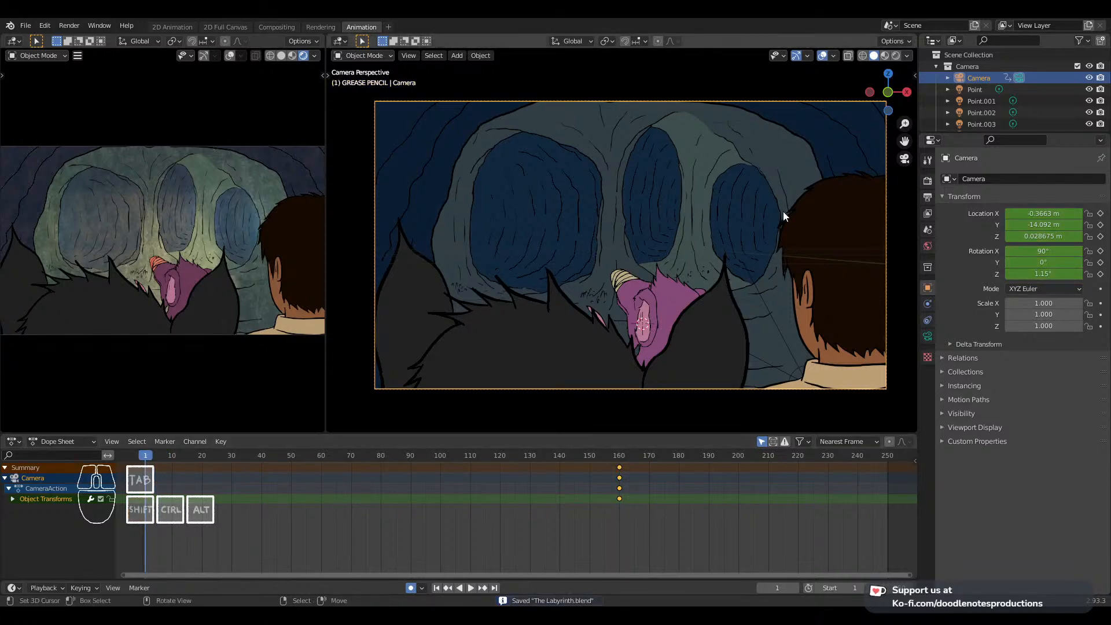
key(g)
key(z)
key(z)
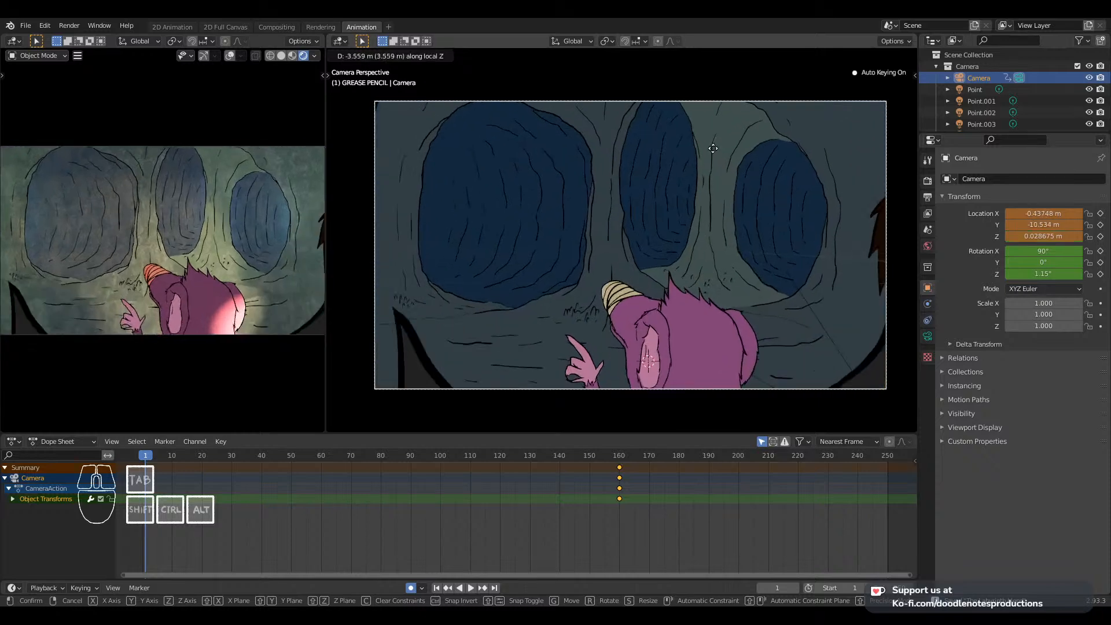
click(747, 251)
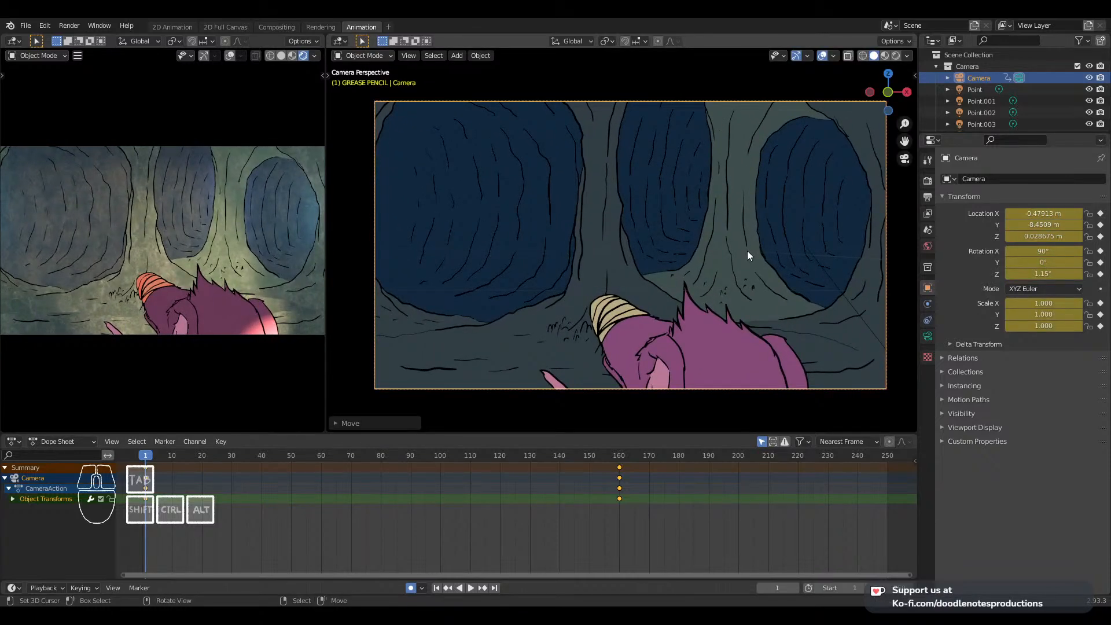
Reposition the camera freely in the view plane at frame 1 to about X -0.65 m and Z 0.68 m
key(g)
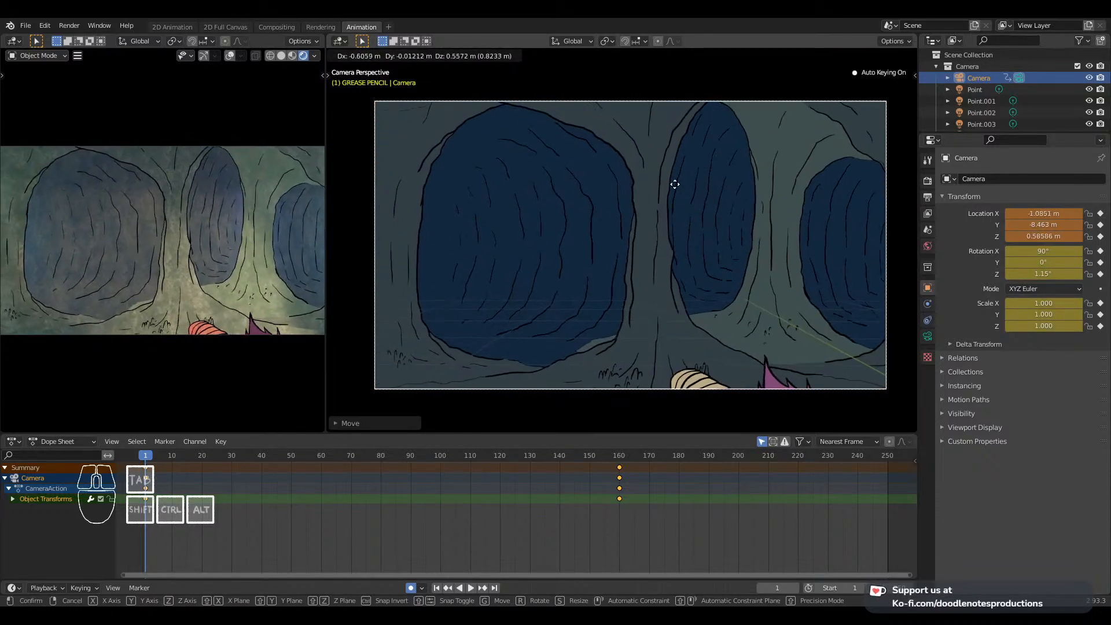
click(794, 231)
key(g)
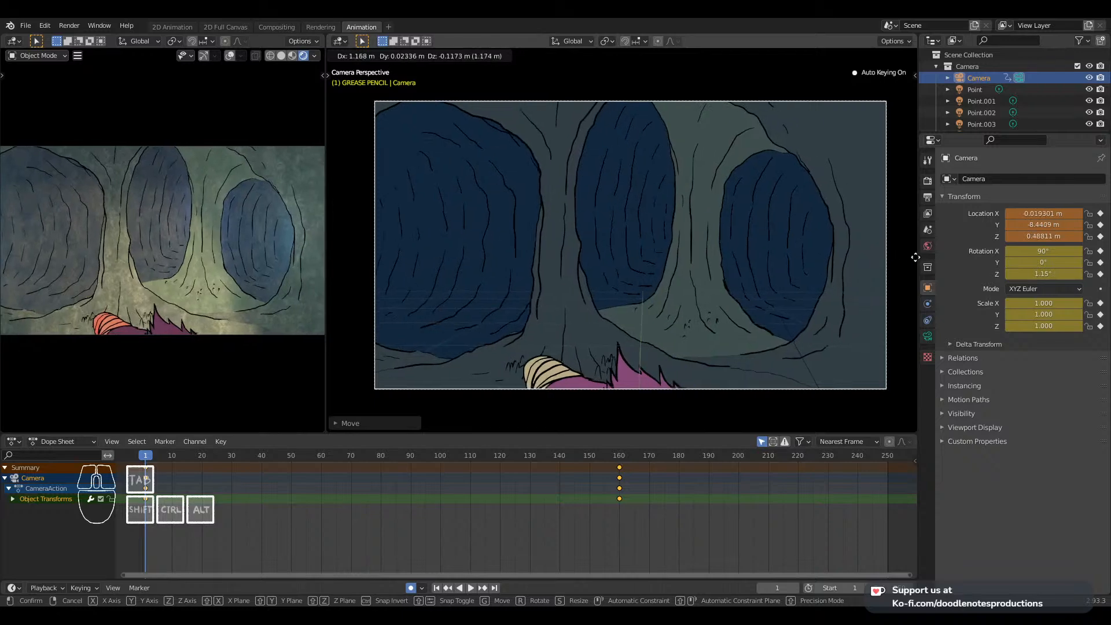
click(421, 245)
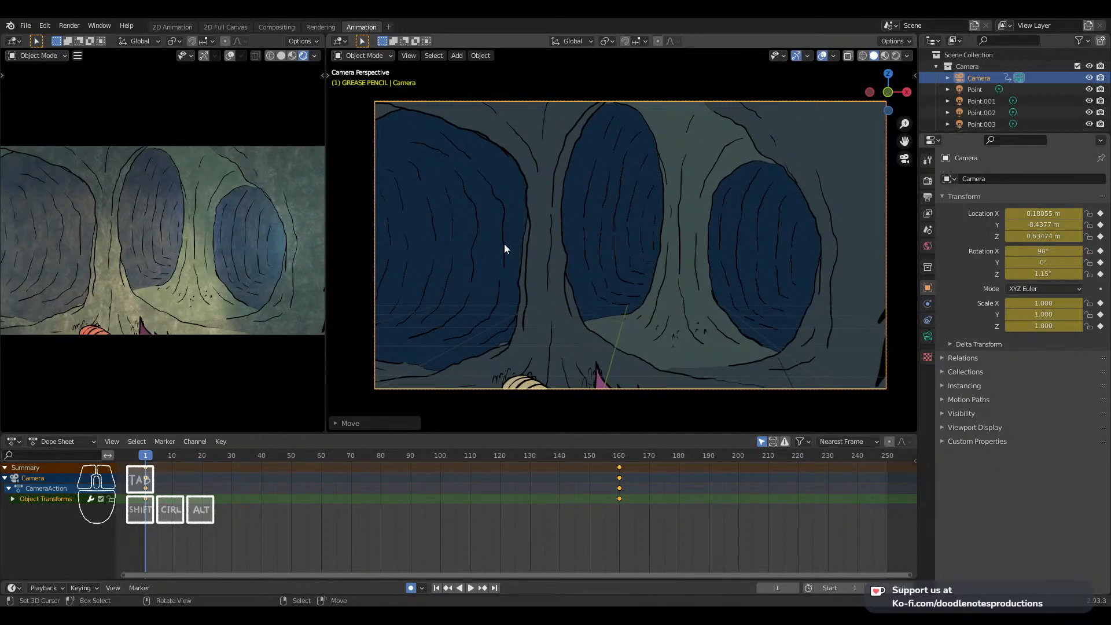
key(g)
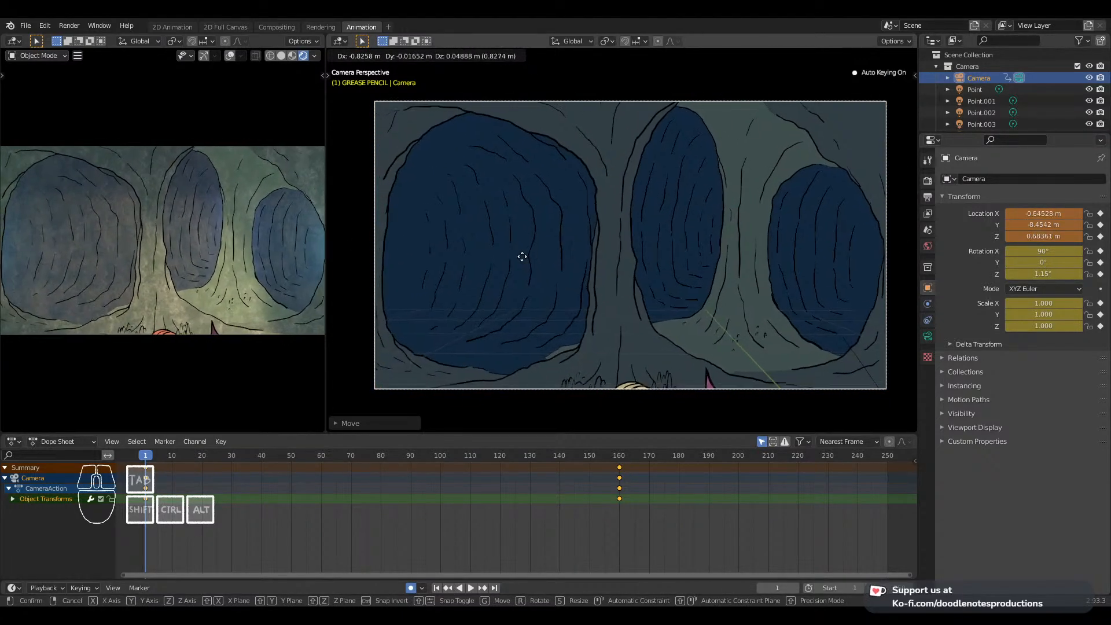
click(519, 256)
Push the camera forward along its local Z axis to about Y -7.73 m and turn it about global Z to about 8.9°
key(g)
key(z)
key(z)
click(644, 249)
key(r)
key(z)
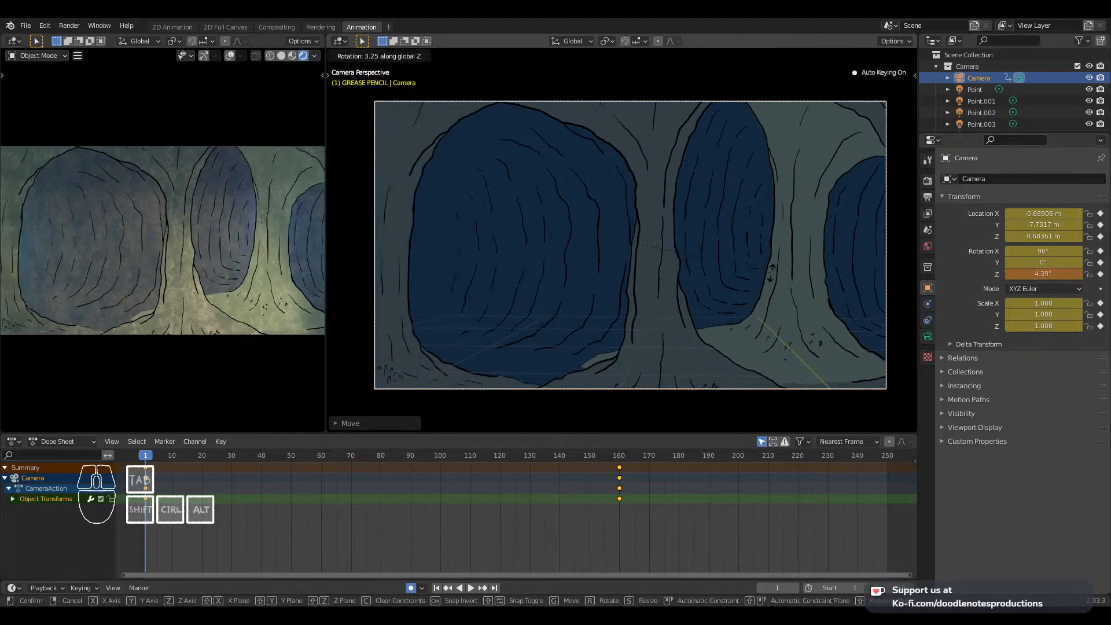
click(770, 288)
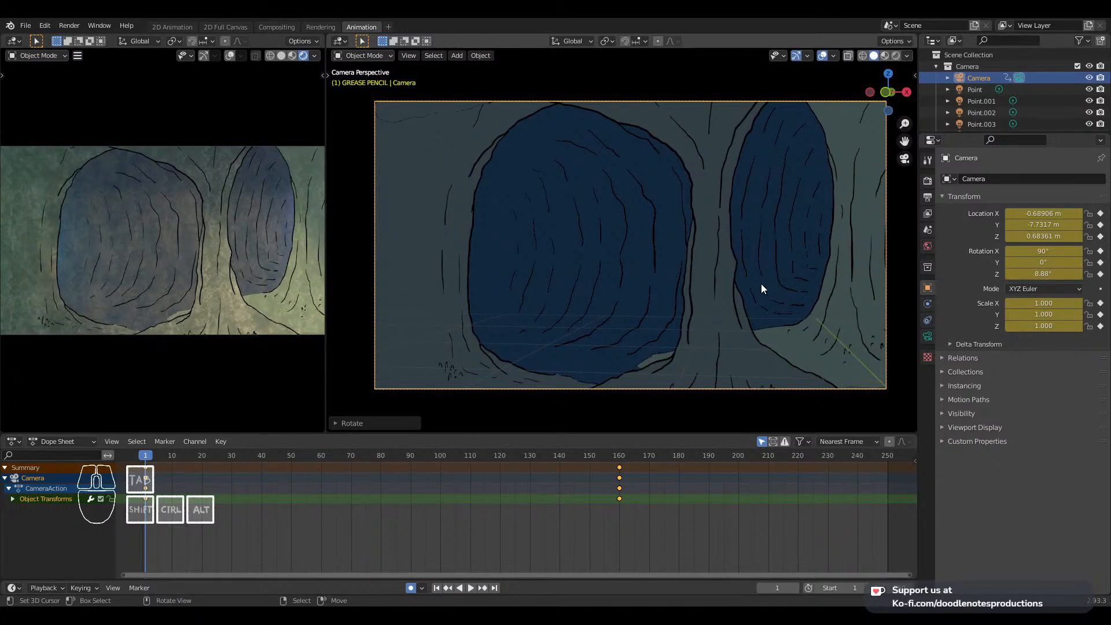
Play back the camera move from frame 1 and replay its ending from just before frame 160
key(space)
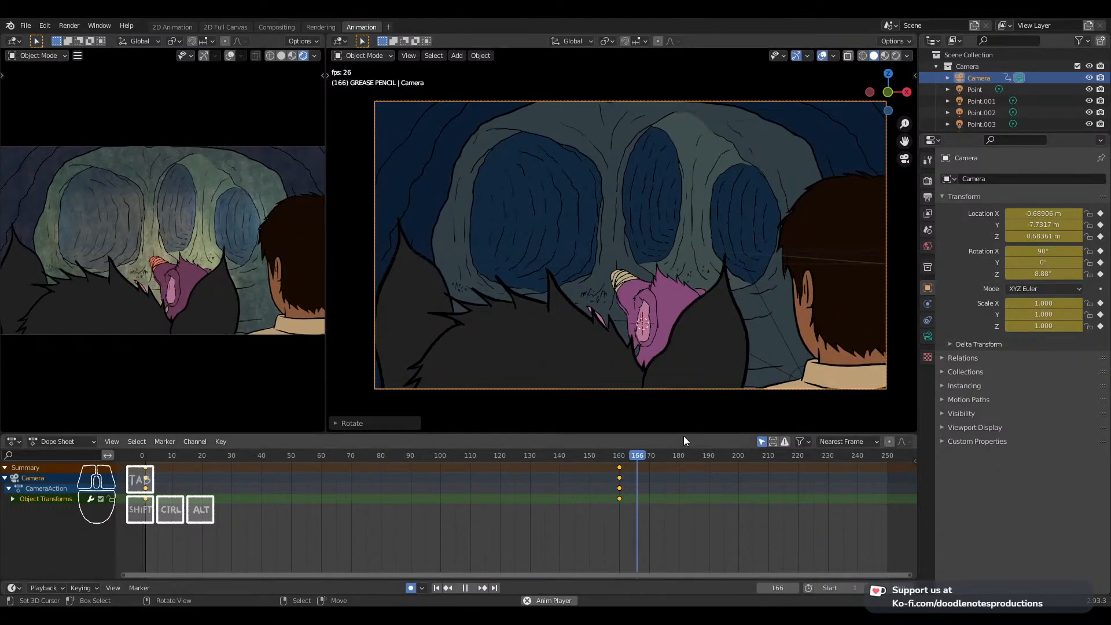
key(space)
click(613, 519)
key(space)
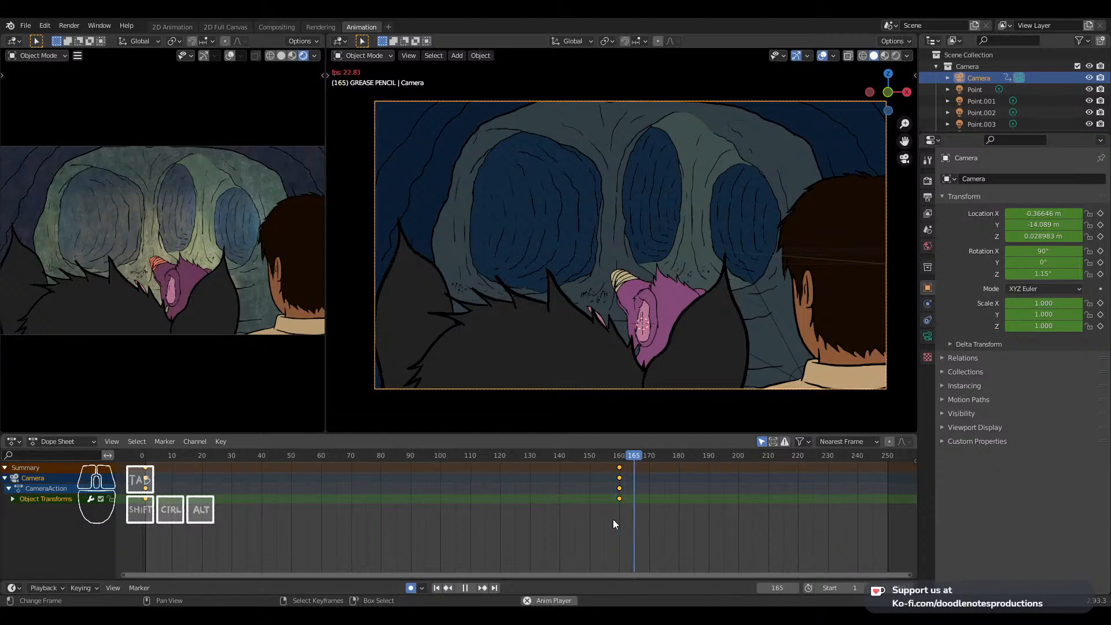
key(space)
Go to frame 250 and pull the camera back along its local Z axis to about Y -16.36 m
key(shift+Right)
key(g)
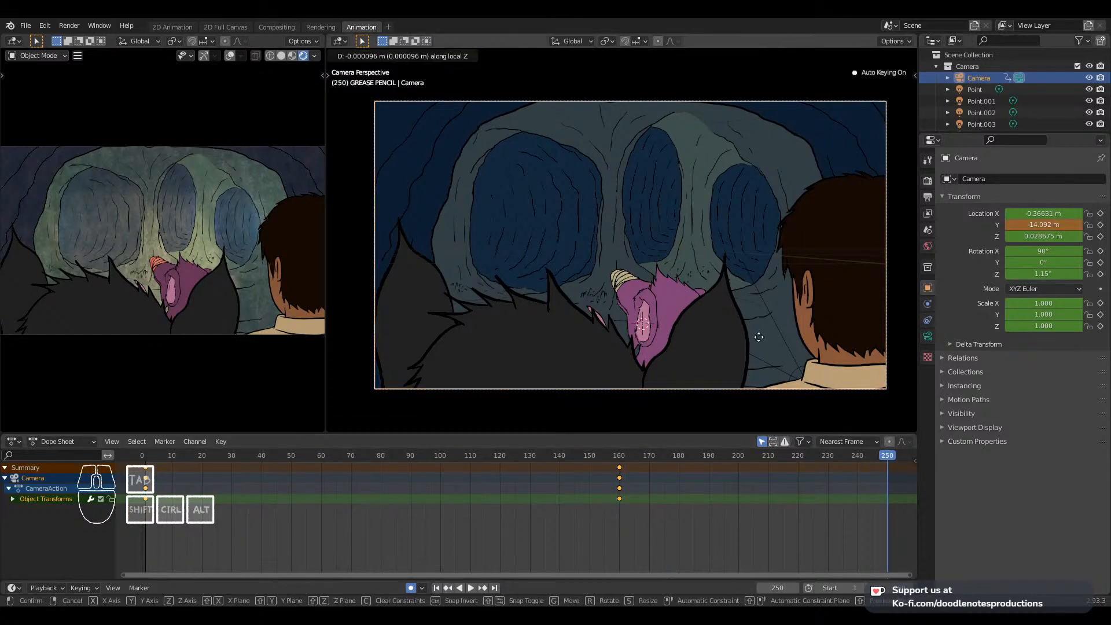
key(z)
key(z)
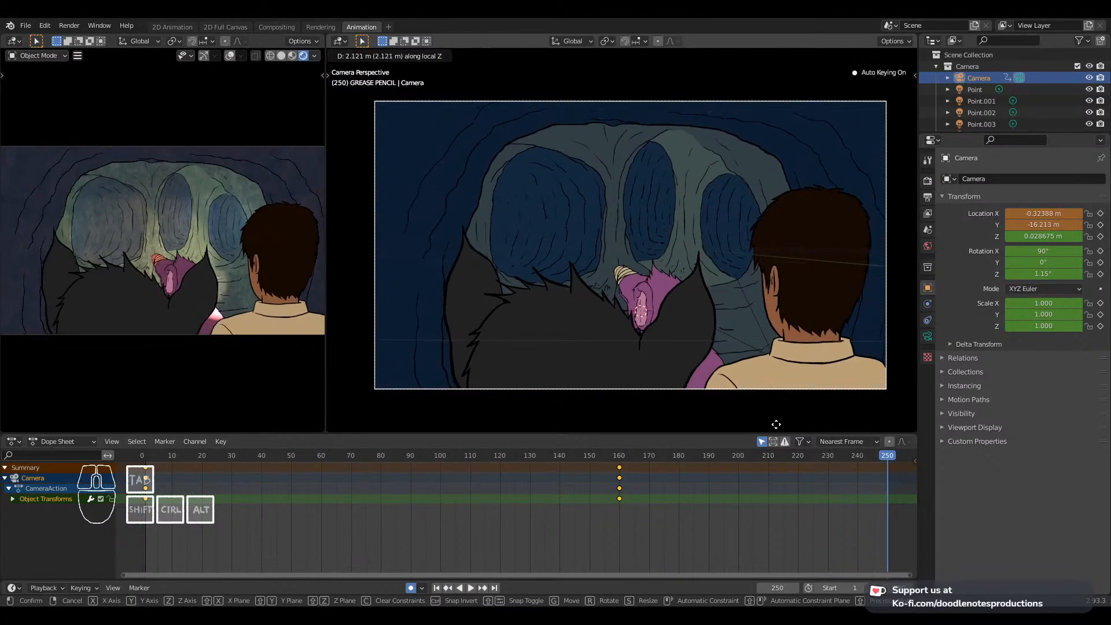
click(775, 420)
Lower the camera along global Z to about -0.31 m and shift it along X to about -0.22 m at frame 250
key(z)
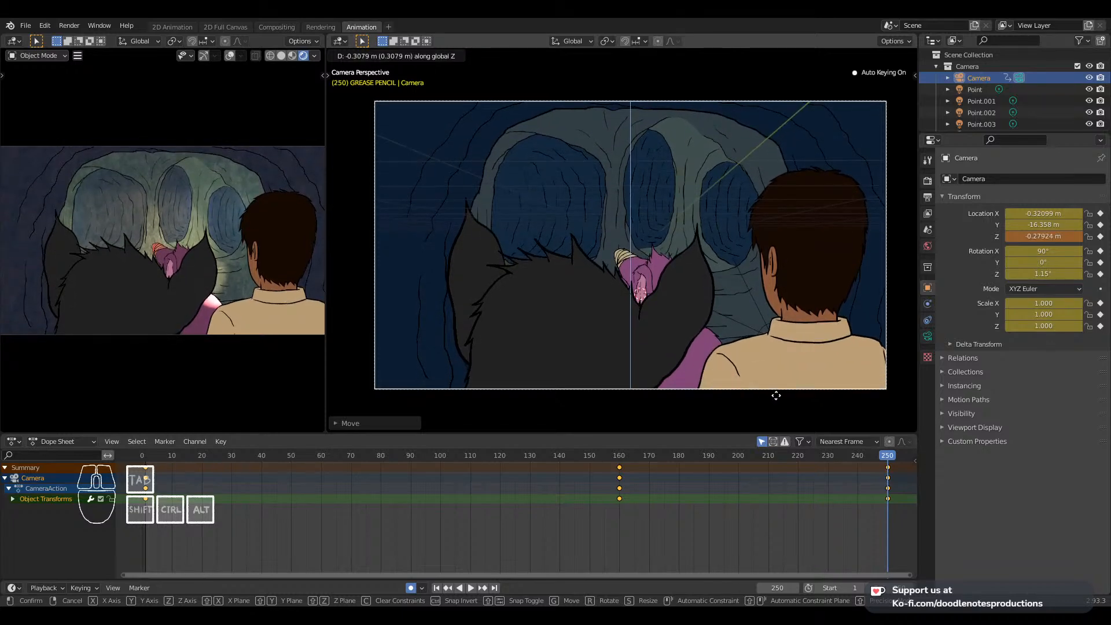
key(x)
click(770, 370)
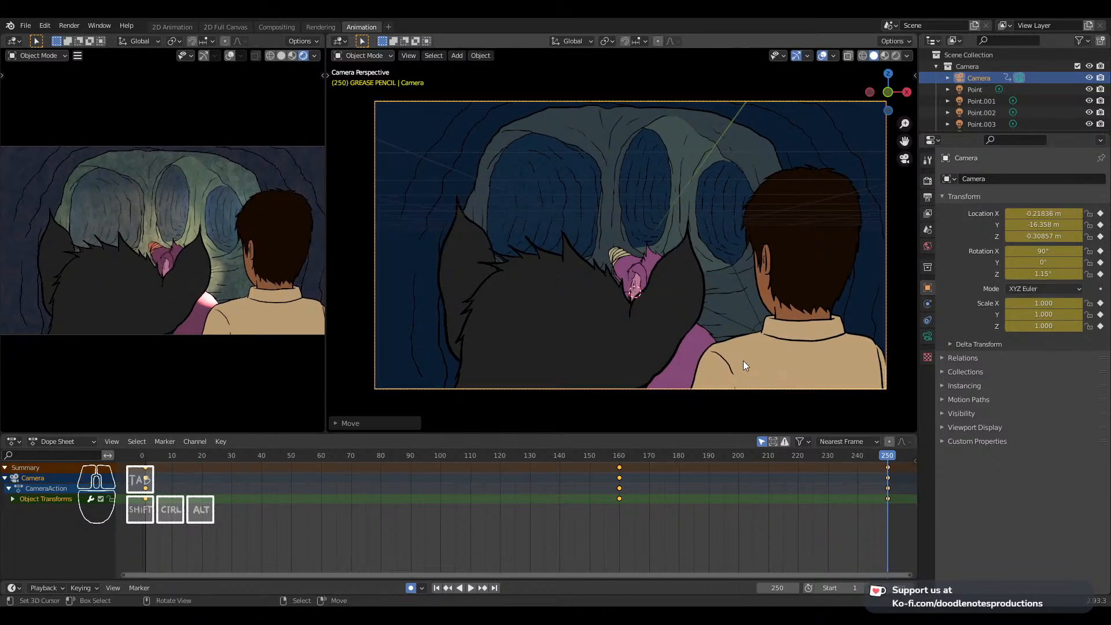
Play back the complete camera animation to check the move
click(581, 474)
key(space)
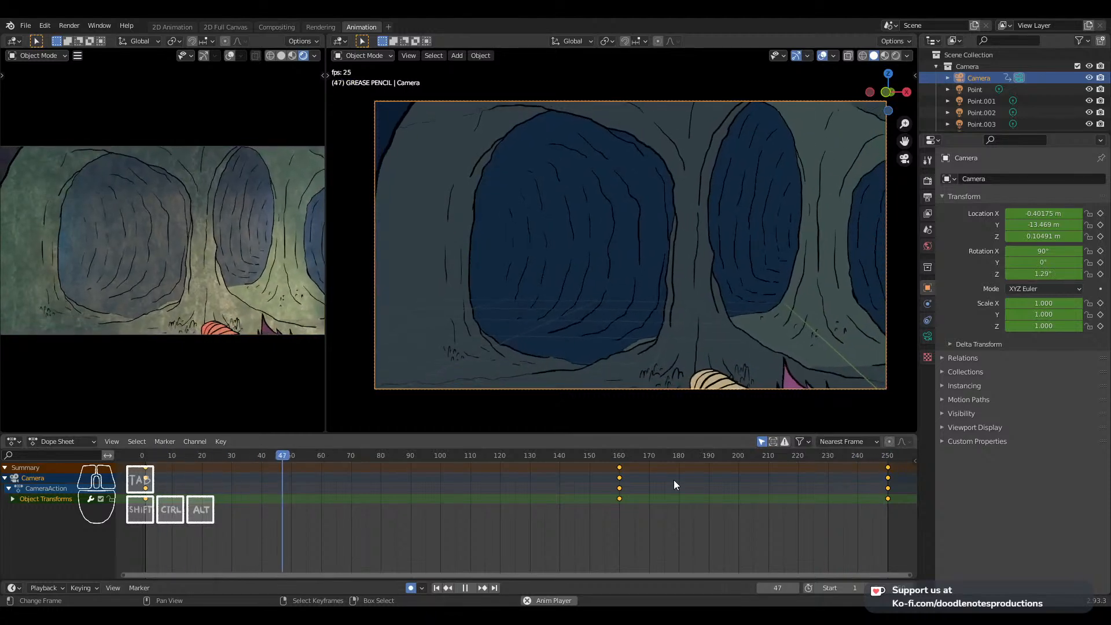
key(space)
Select the Twitchtip character and, at frame 250, move it about 0.98 m along Y and about -0.16 m along X
click(791, 377)
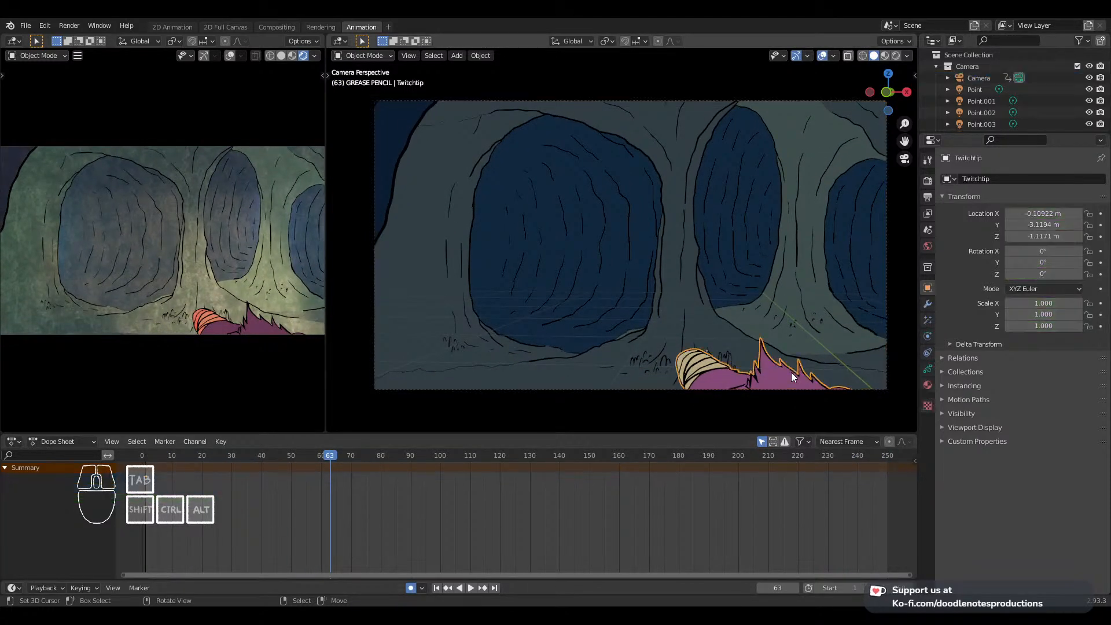
key(space)
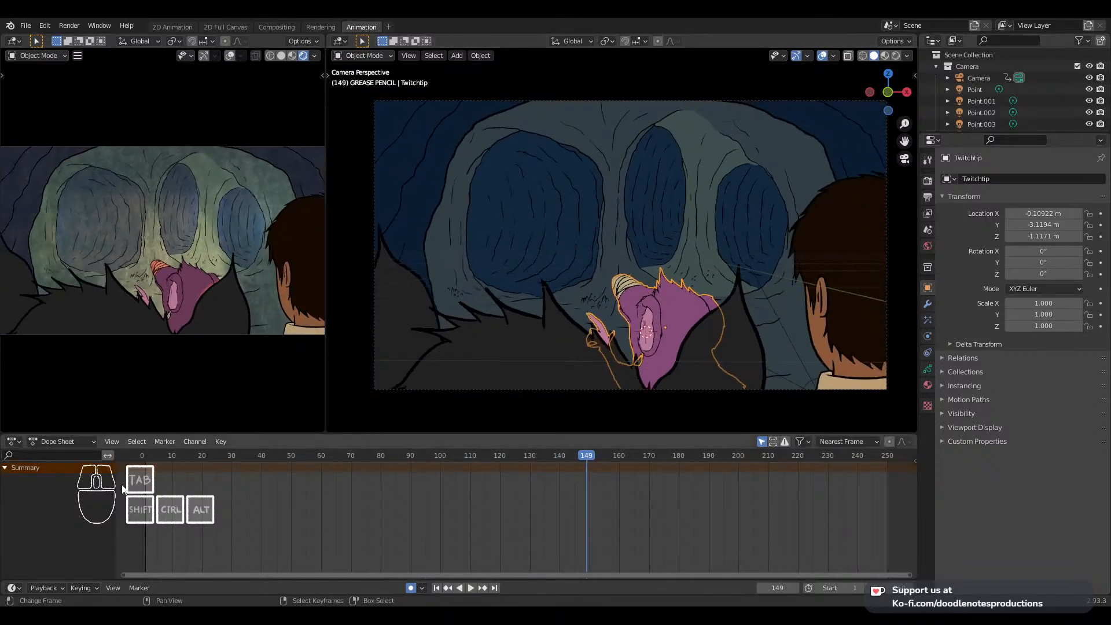
key(space)
drag(685, 487, 728, 491)
key(shift+Right)
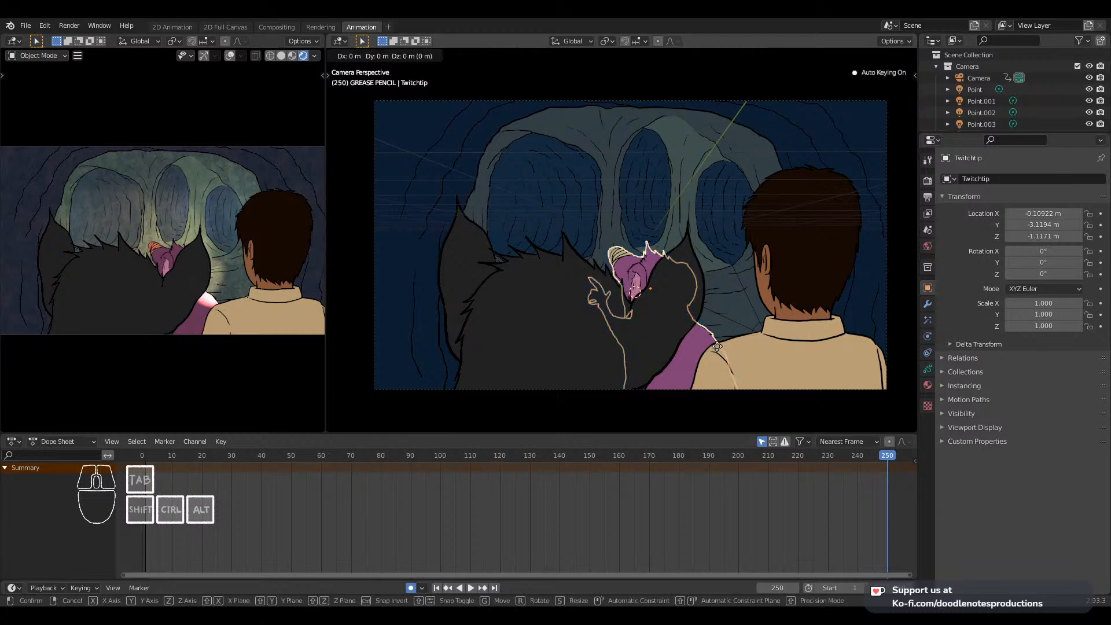
mouse_move(716, 335)
middle_down()
mouse_move(626, 324)
mouse_move(706, 324)
middle_up()
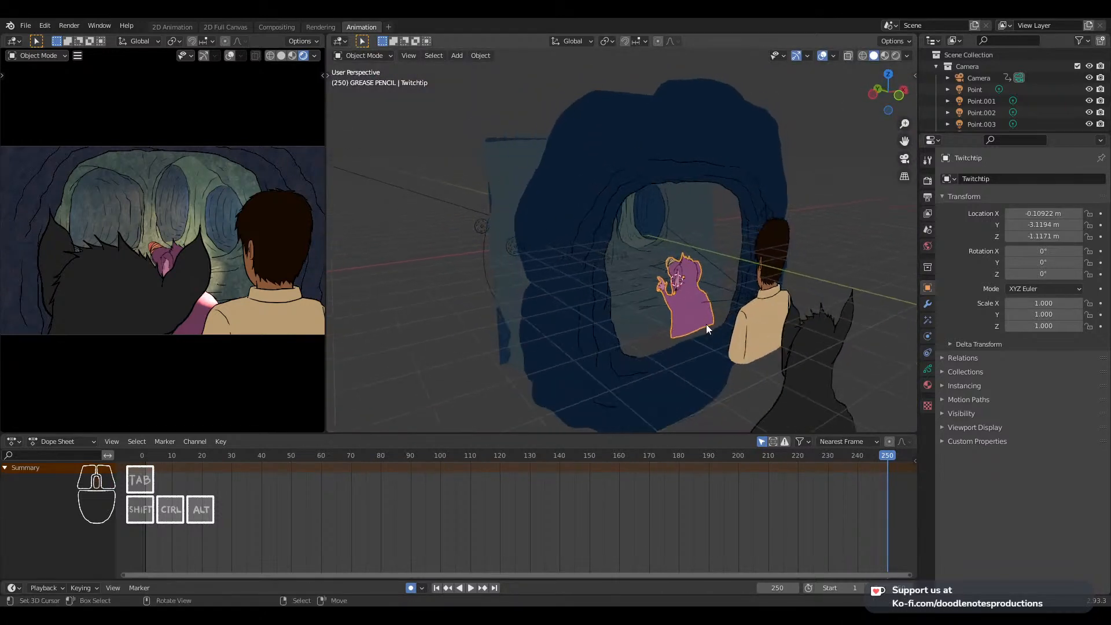
key(g)
key(y)
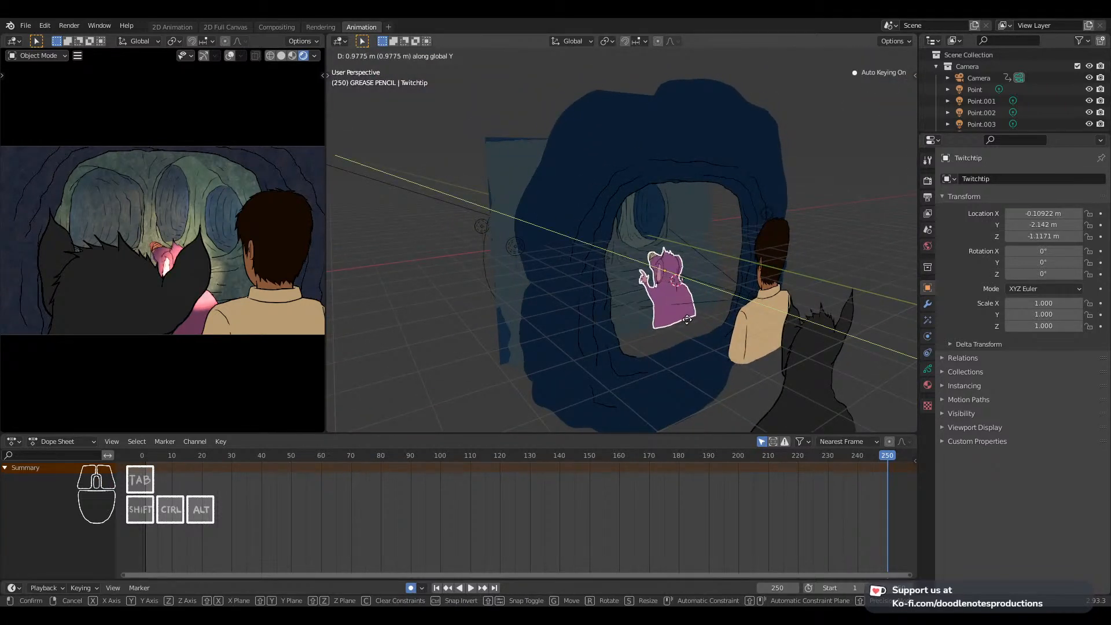
click(691, 320)
key(g)
key(x)
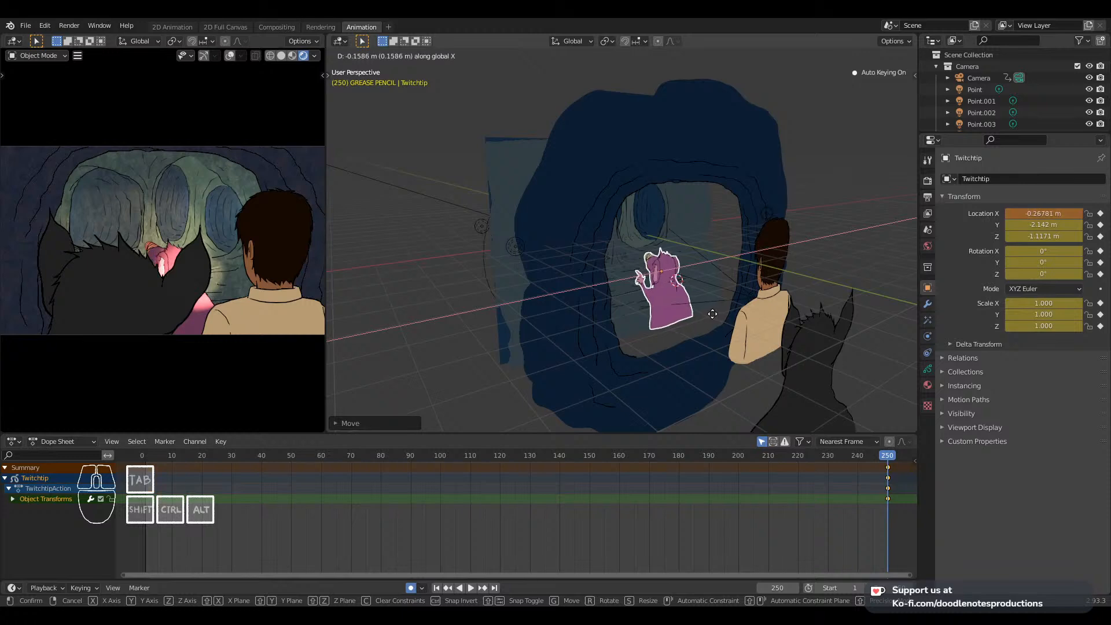
click(713, 314)
Return to frame 1 and move Twitchtip along the global Y axis to about -2.89 m
key(space)
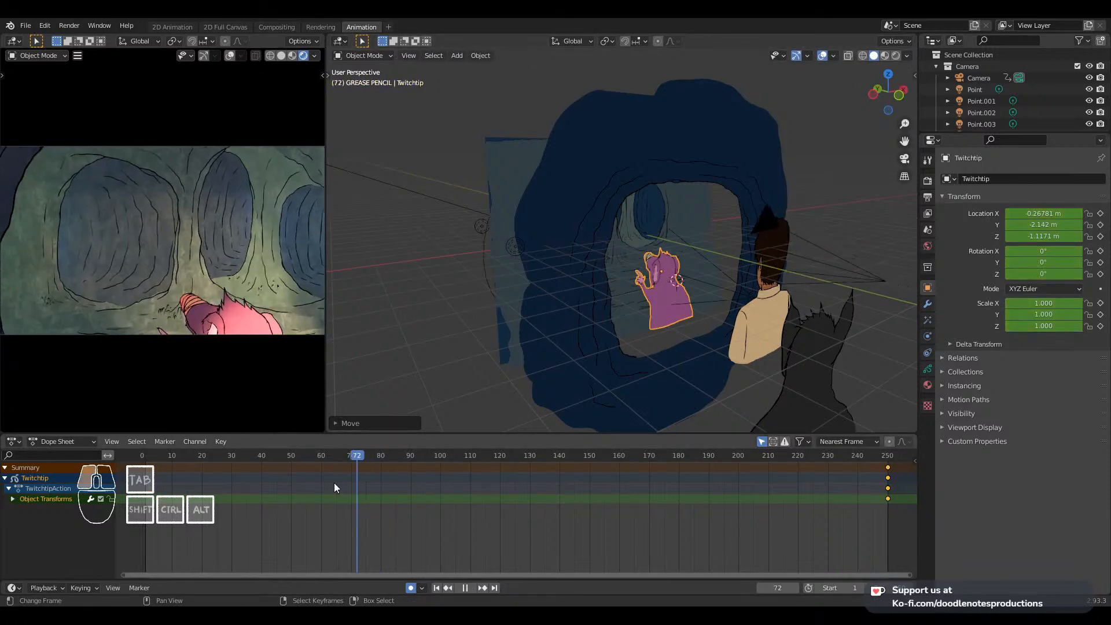
key(space)
drag(335, 483, 145, 482)
key(g)
middle_drag(567, 317, 659, 310)
key(y)
click(737, 319)
Lower Twitchtip along Z to about -1.25 m and shift it along X to about -0.05 m at frame 1
key(g)
key(z)
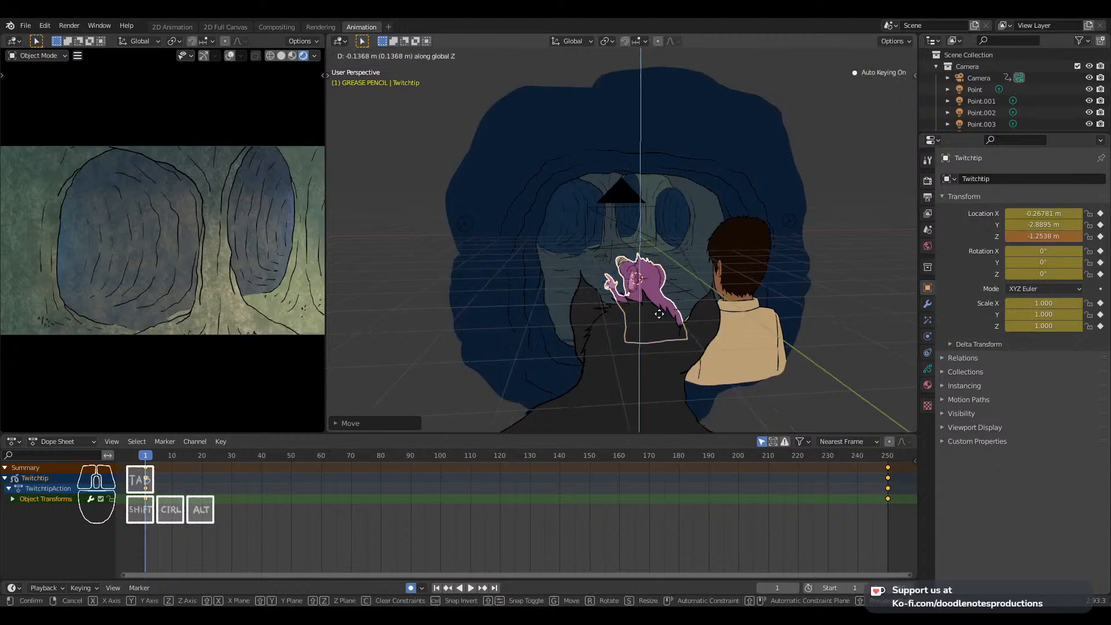
click(620, 342)
key(g)
key(x)
click(633, 348)
Play back the animation to check Twitchtip's movement
key(space)
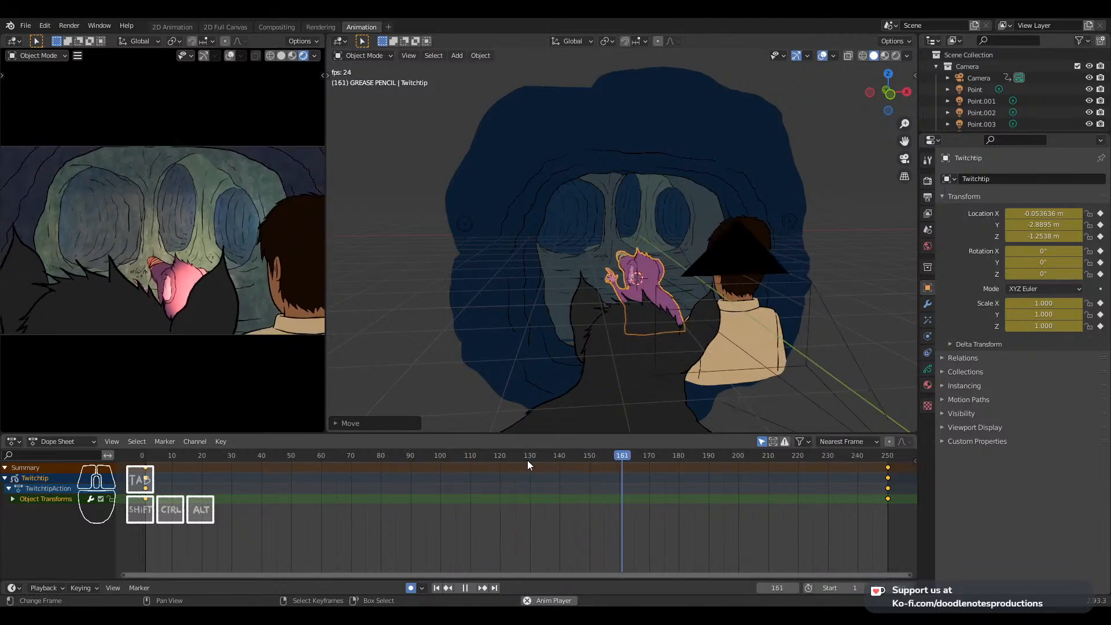
key(space)
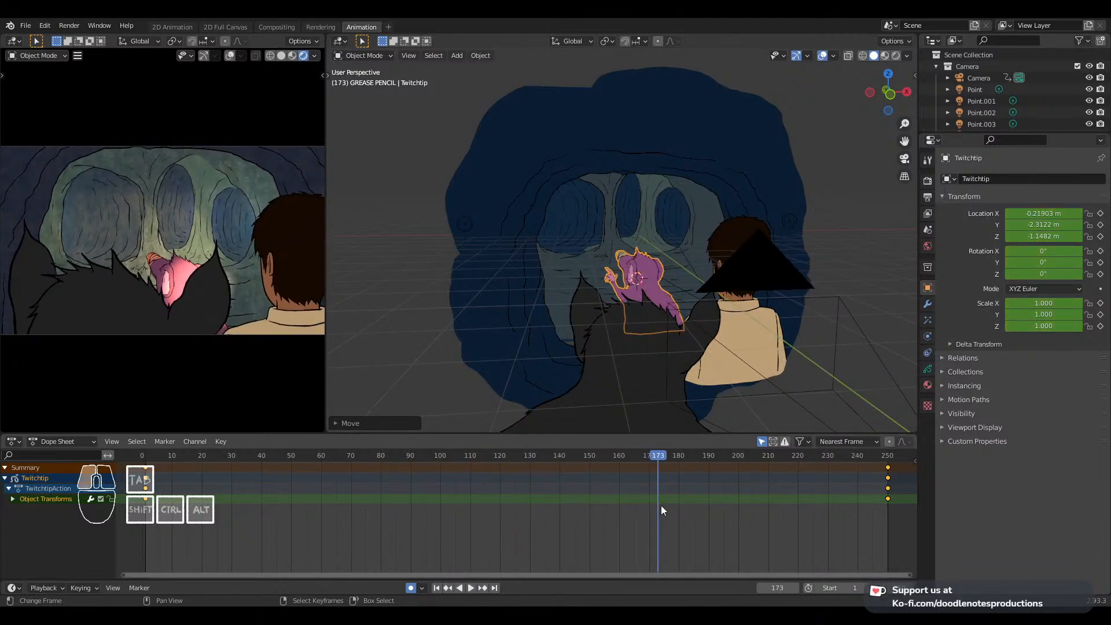
drag(661, 506, 889, 524)
click(746, 258)
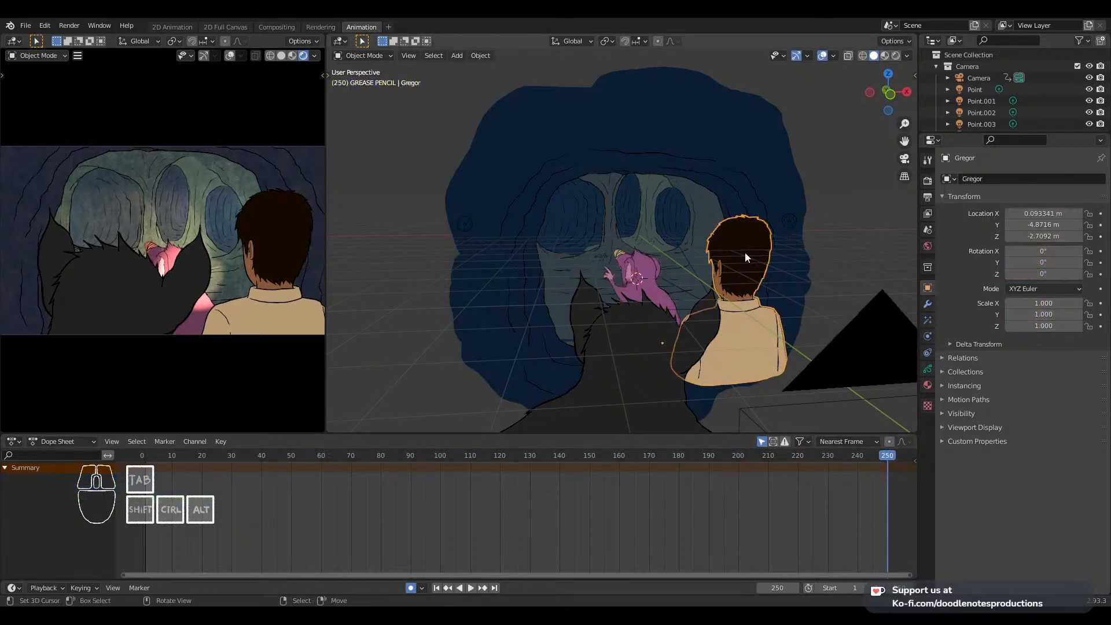
key(i)
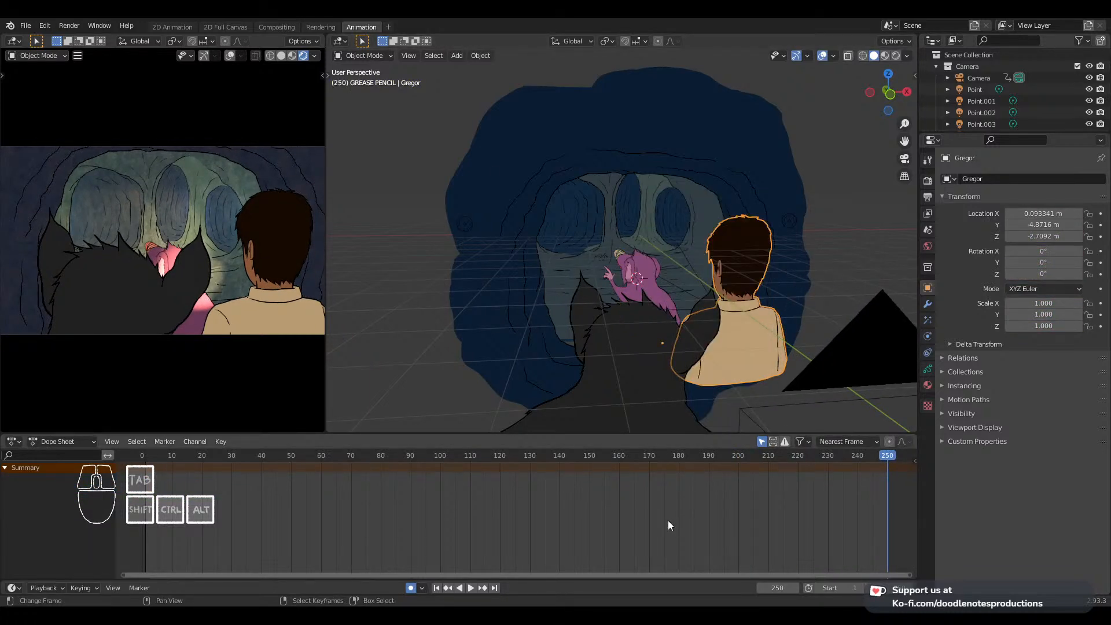
Insert a location and rotation keyframe on Gregor at frame 160, matching the camera's middle keyframe, and save the file
drag(668, 519, 592, 507)
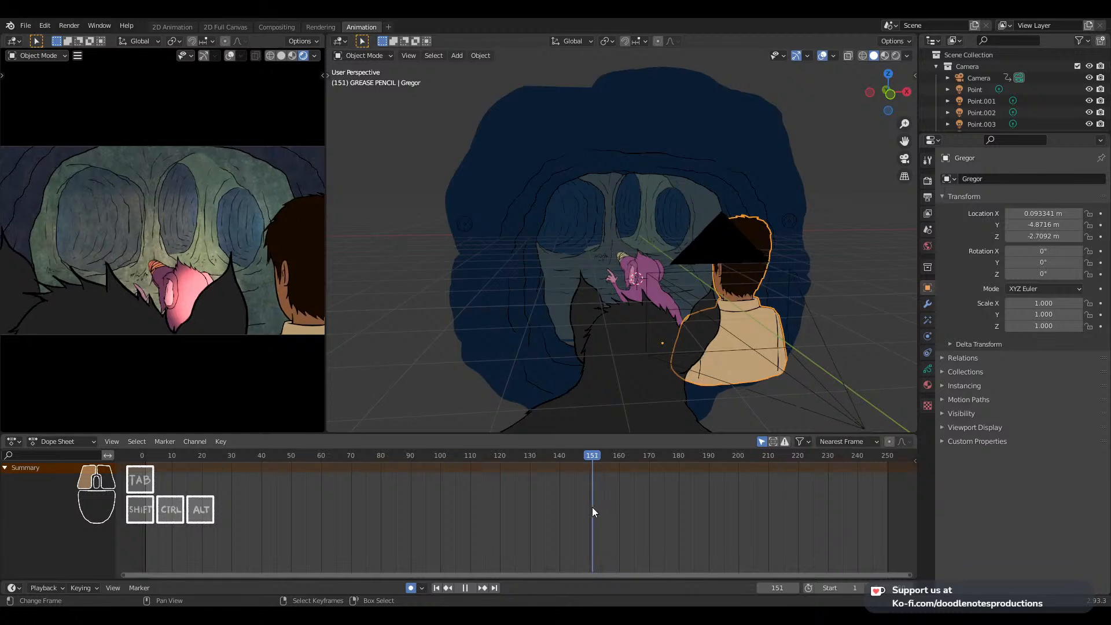
click(801, 380)
click(622, 479)
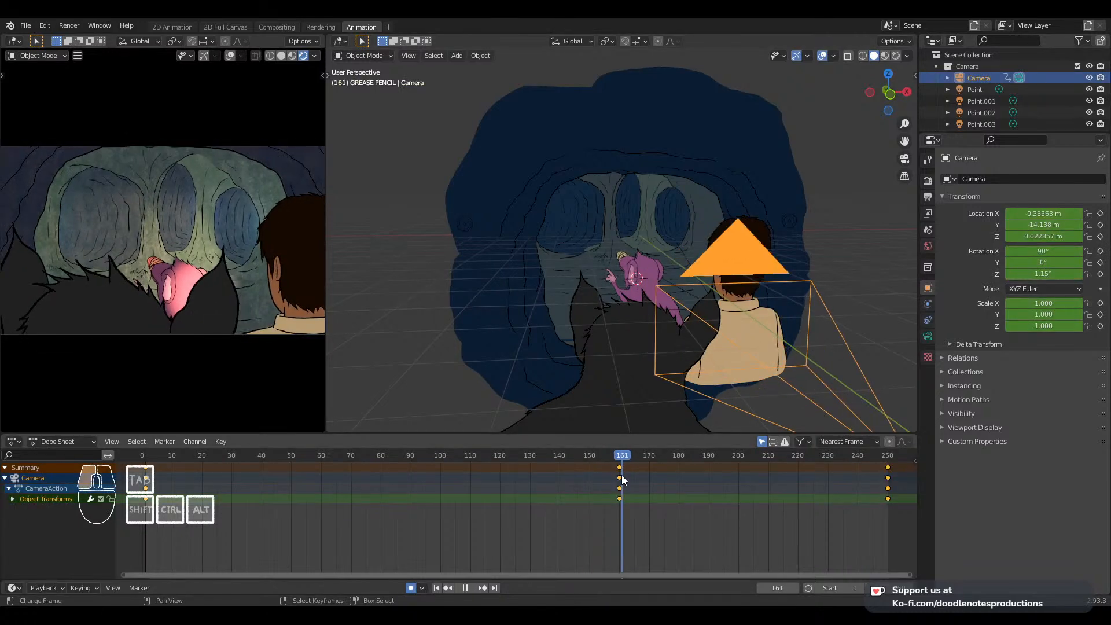
key(Escape)
click(766, 326)
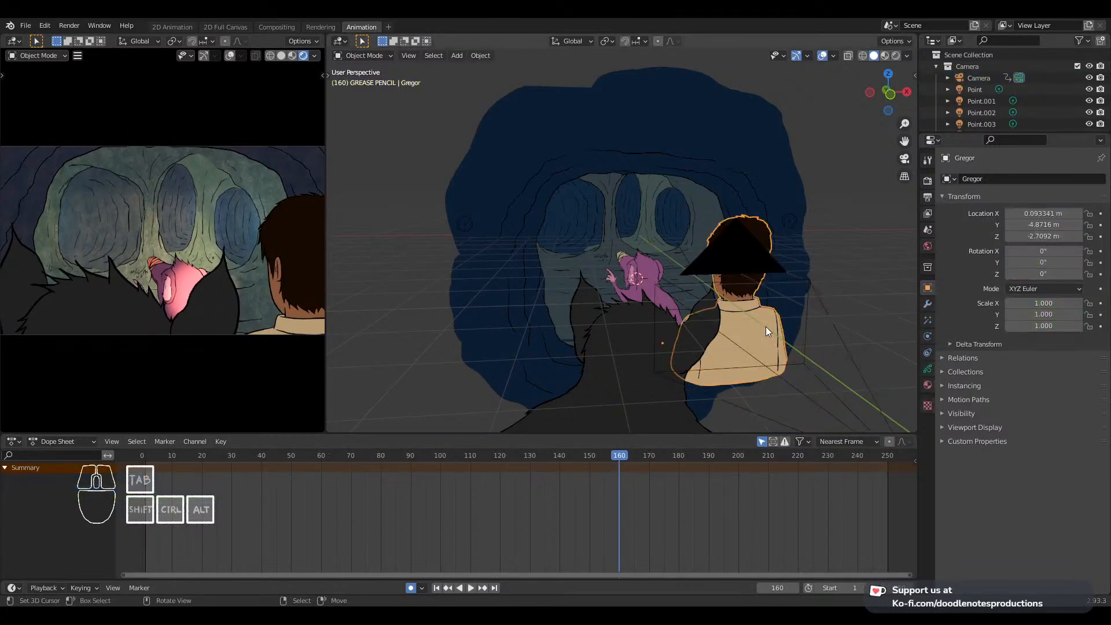
key(i)
click(766, 326)
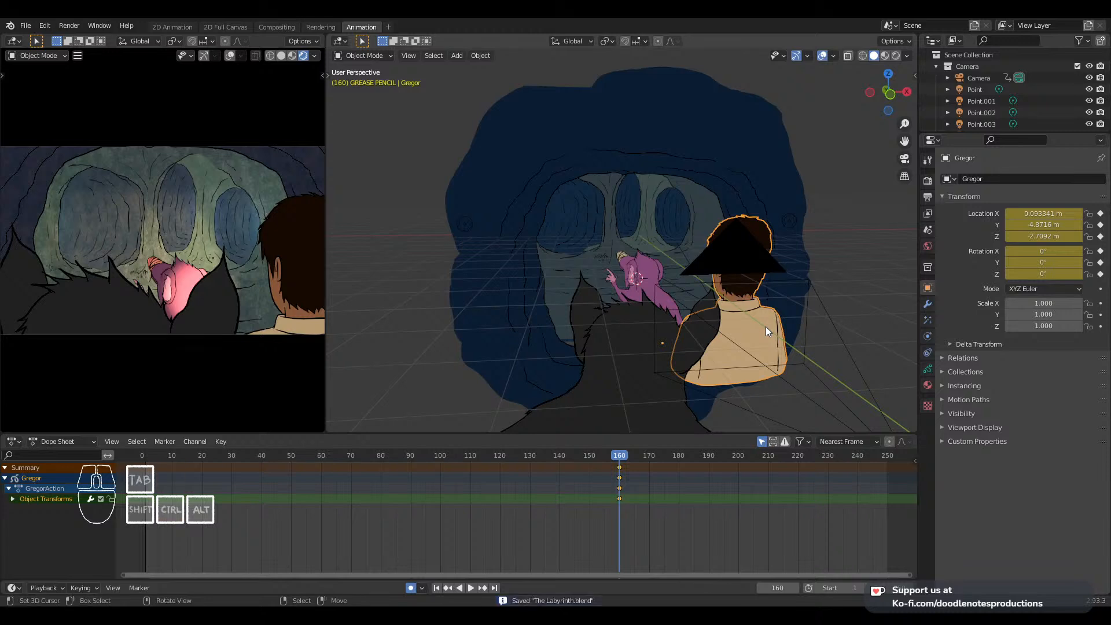
Go to frame 250 in the timeline
click(654, 498)
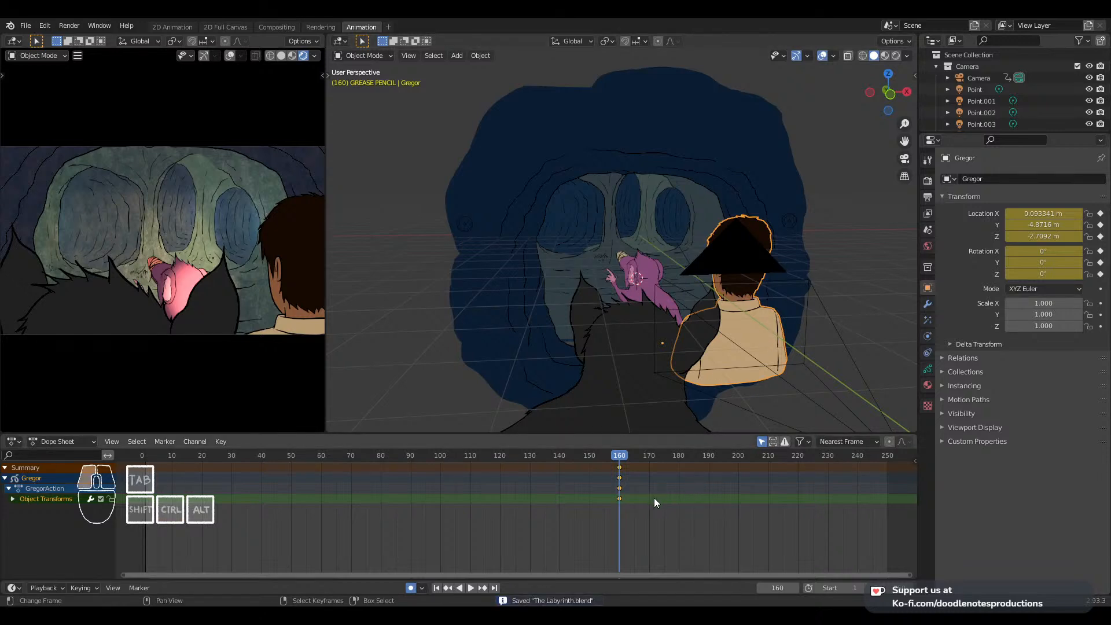
key(space)
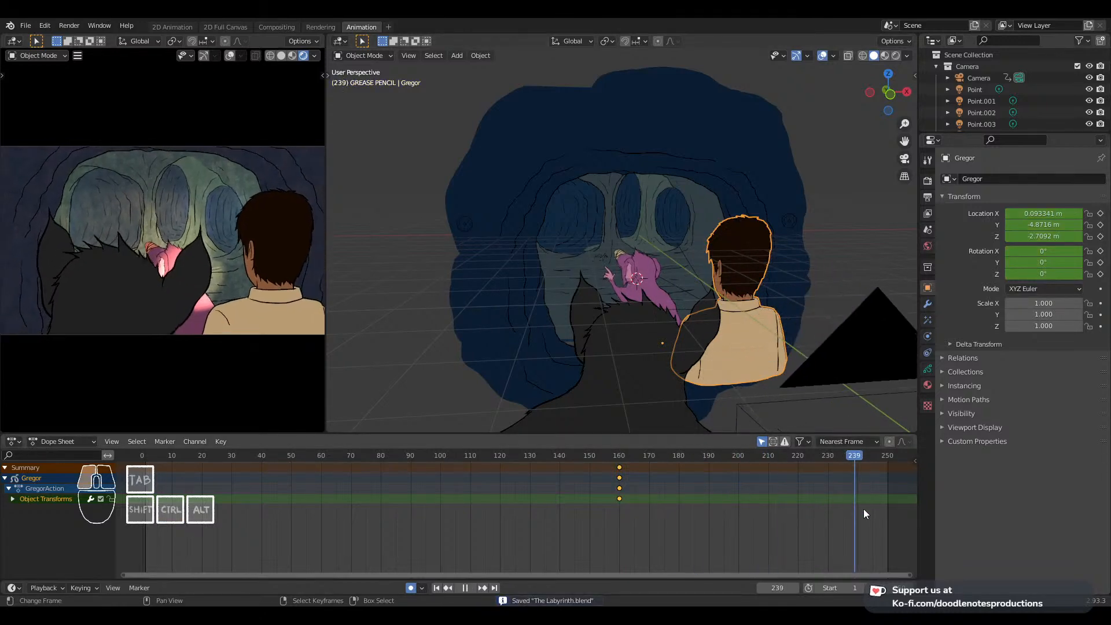
drag(863, 509, 886, 508)
key(g)
middle_drag(731, 320, 757, 304)
key(y)
right_click(743, 320)
Parent the Spot light to Gregor and save the file
right_click(753, 285)
shift+right_click(776, 266)
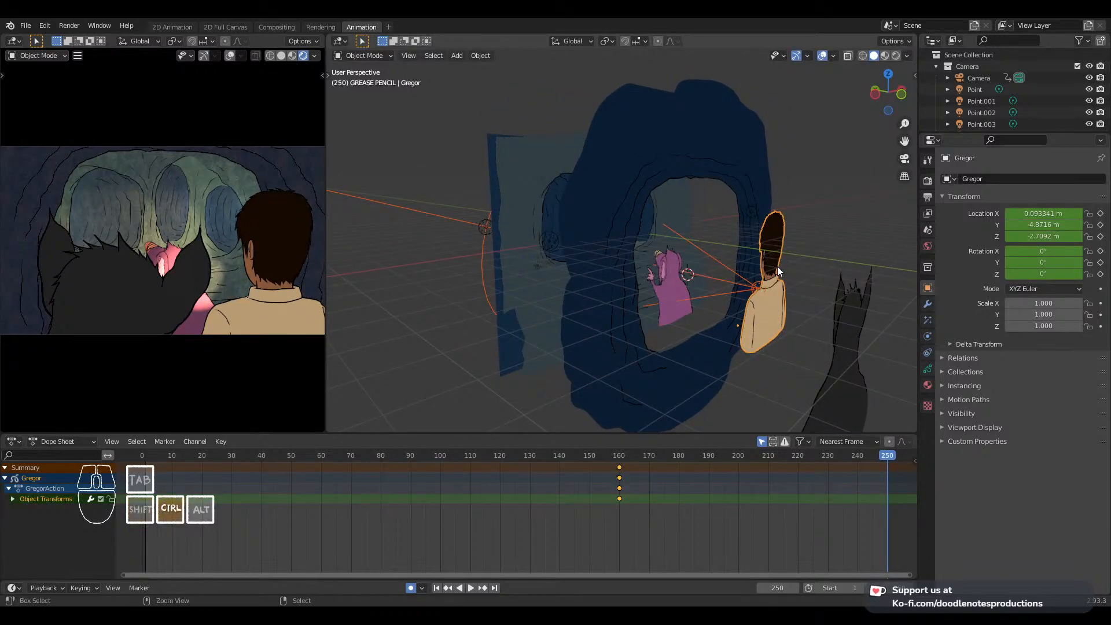
key(ctrl+q)
click(648, 333)
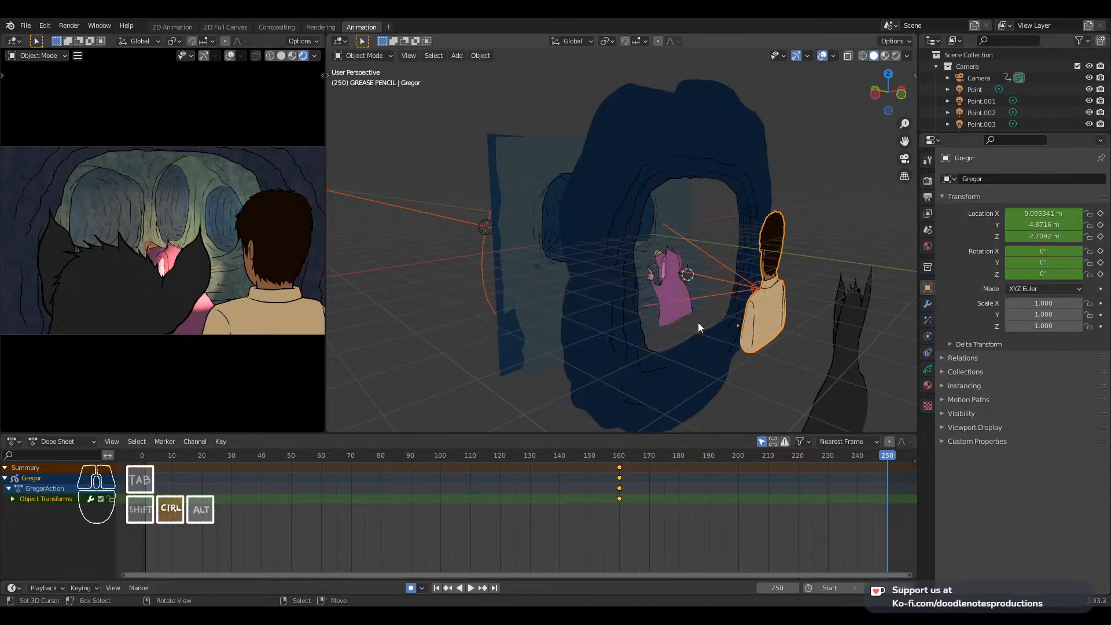
key(ctrl+s)
right_click(735, 269)
right_click(723, 268)
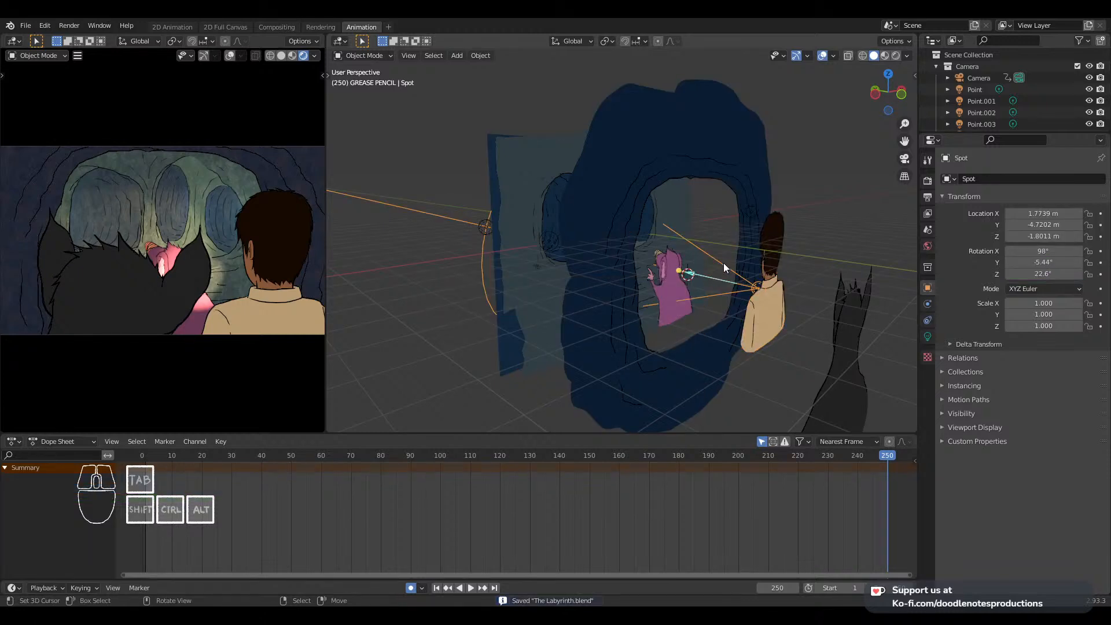
right_click(778, 324)
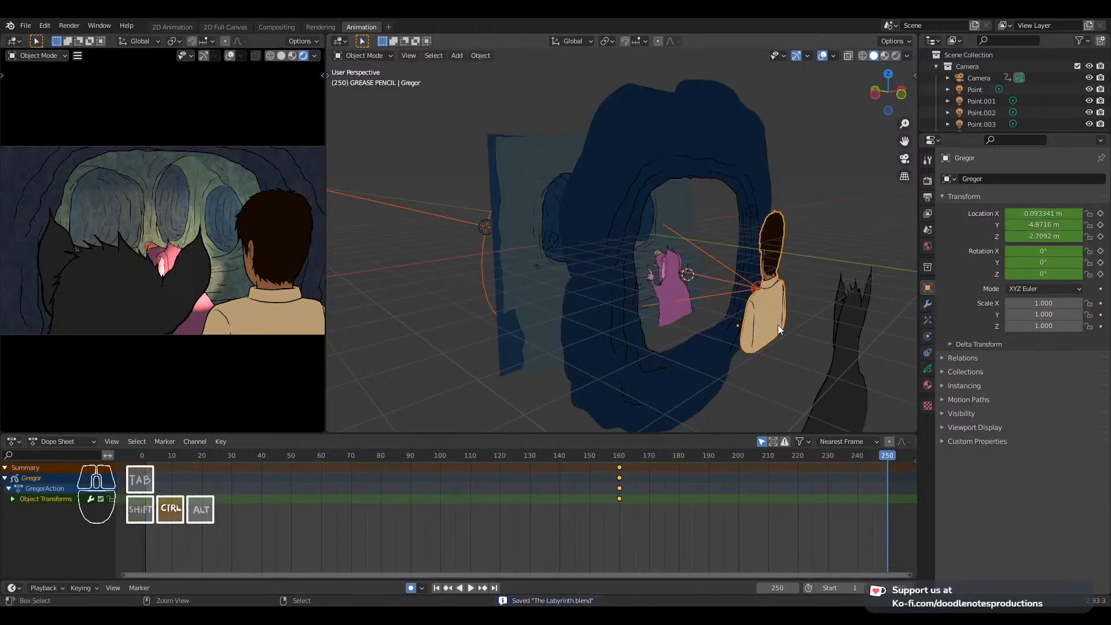
key(ctrl+p)
click(776, 334)
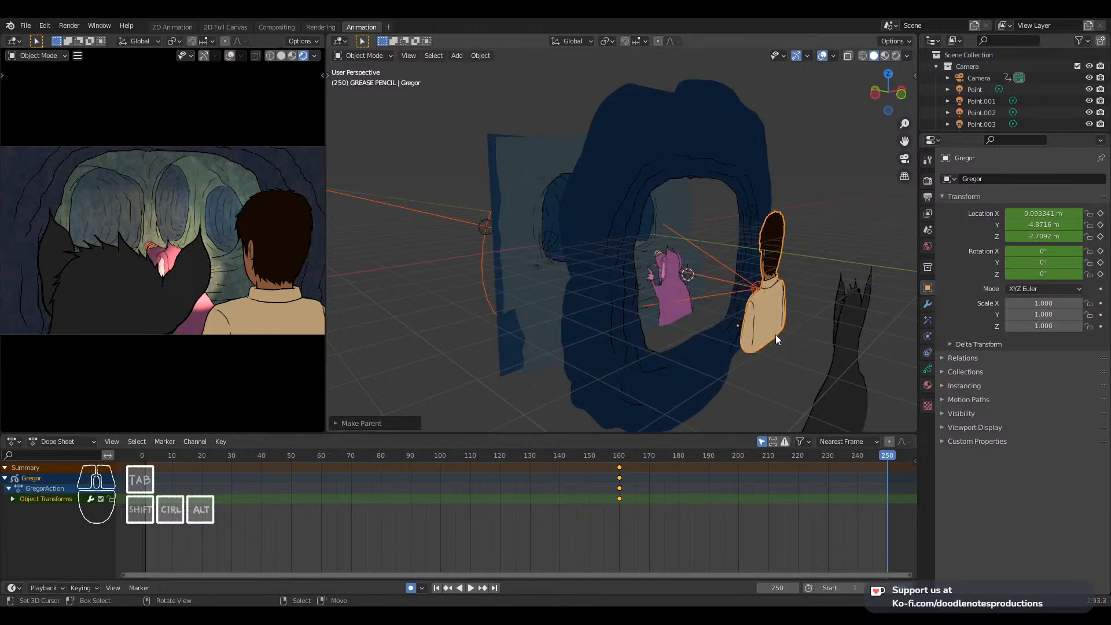
Select only Gregor and move him along the global Y axis to about -3.84 m at frame 250
right_click(772, 317)
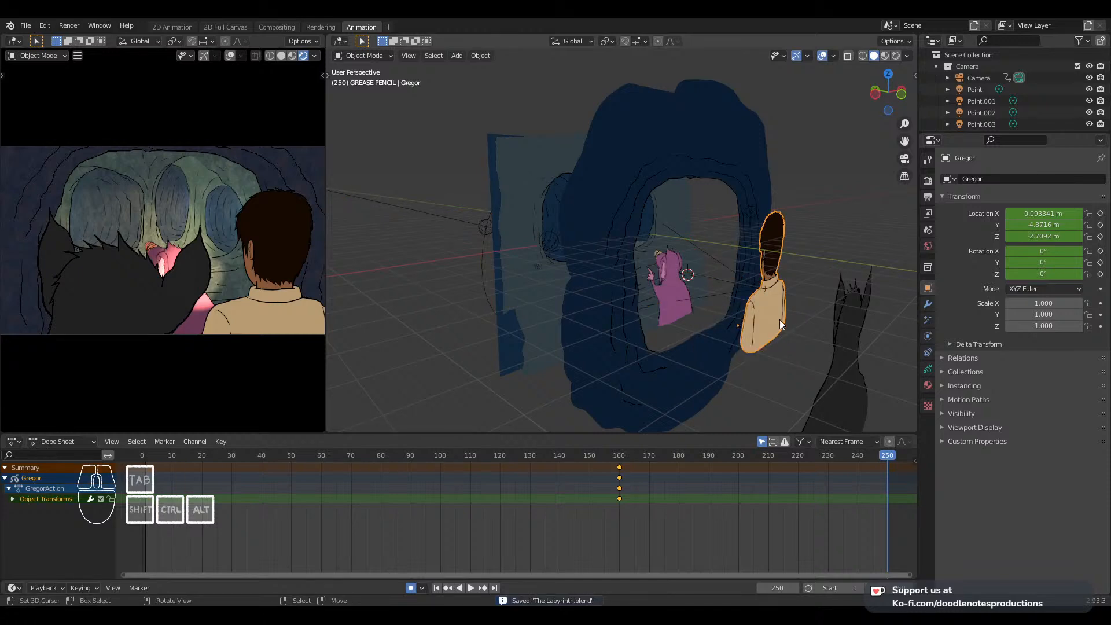
key(g)
key(y)
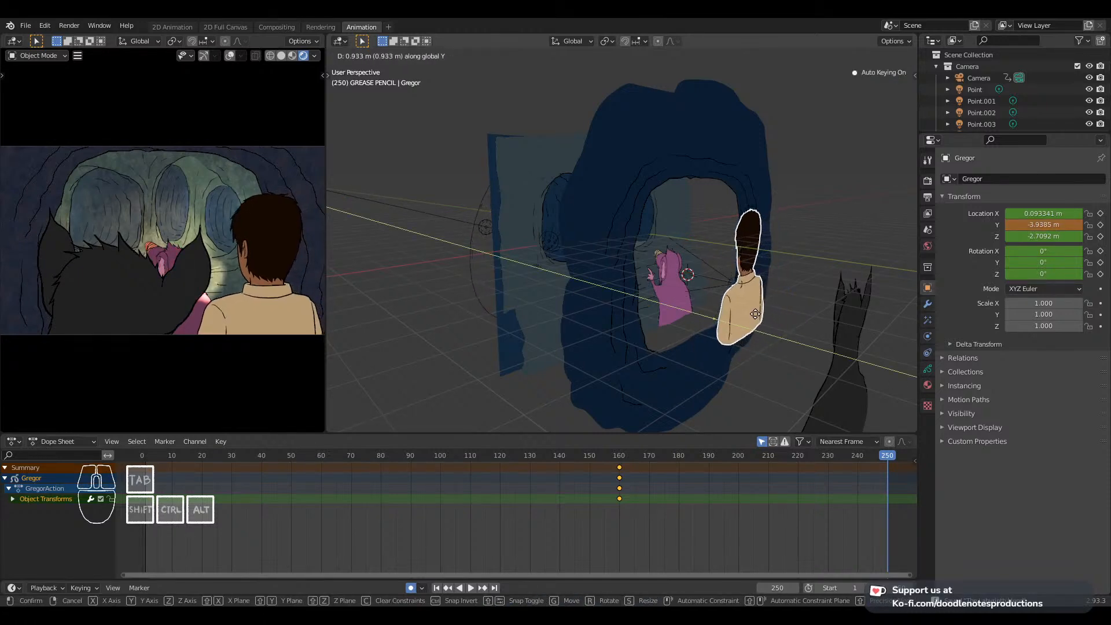
click(752, 313)
Shift Gregor to about -0.37 m in X and -2.53 m in Z at frame 250, and go to frame 105
key(KP_1)
key(g)
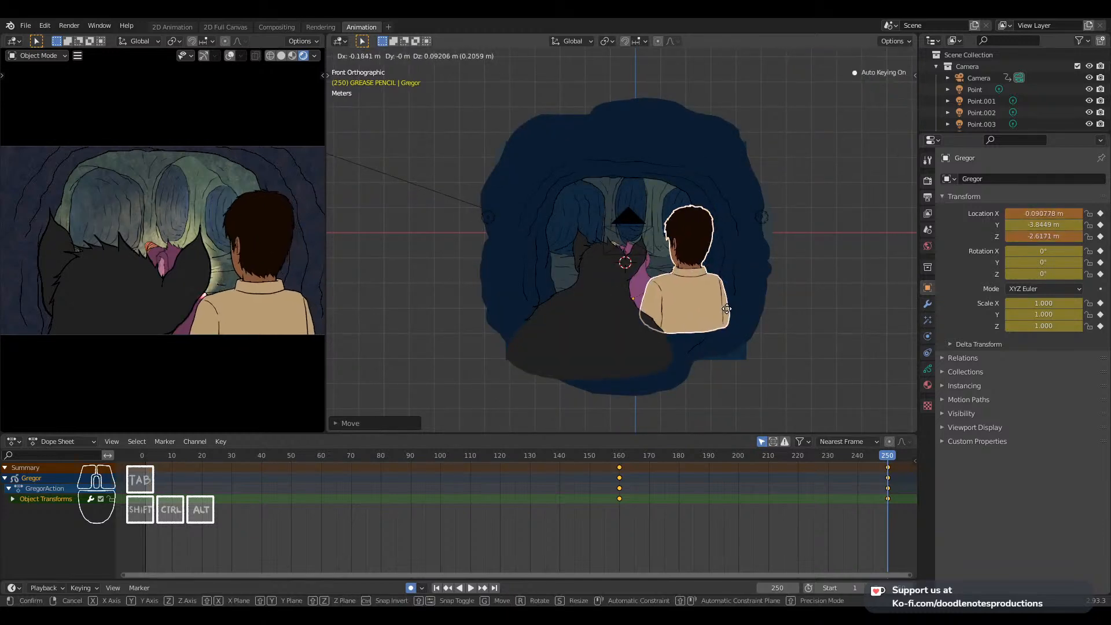
click(720, 307)
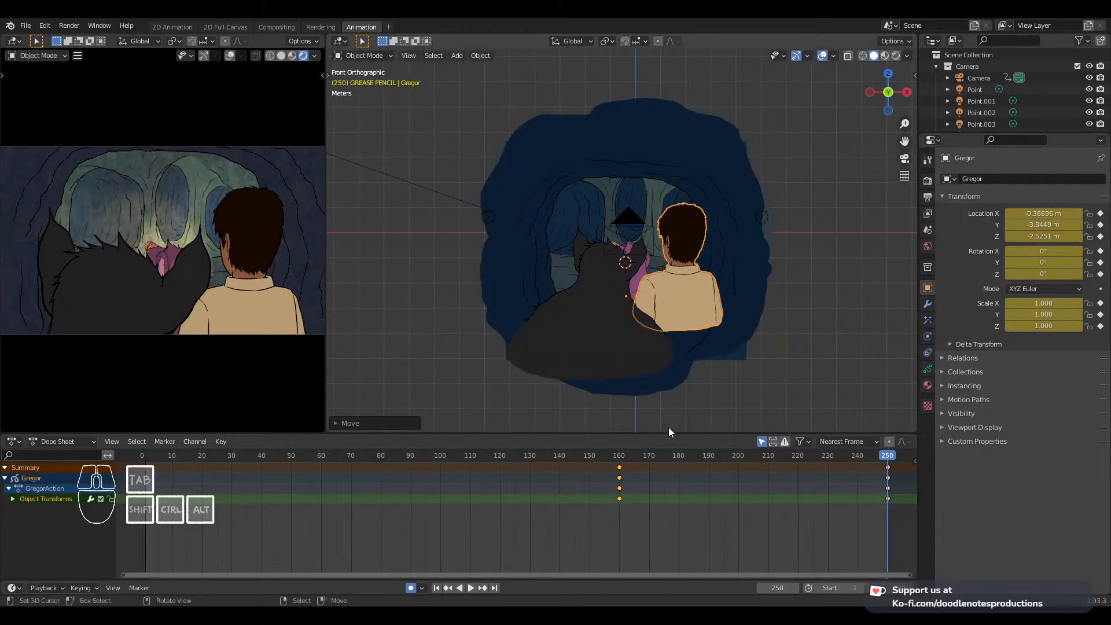
drag(579, 481, 455, 497)
key(g)
key(y)
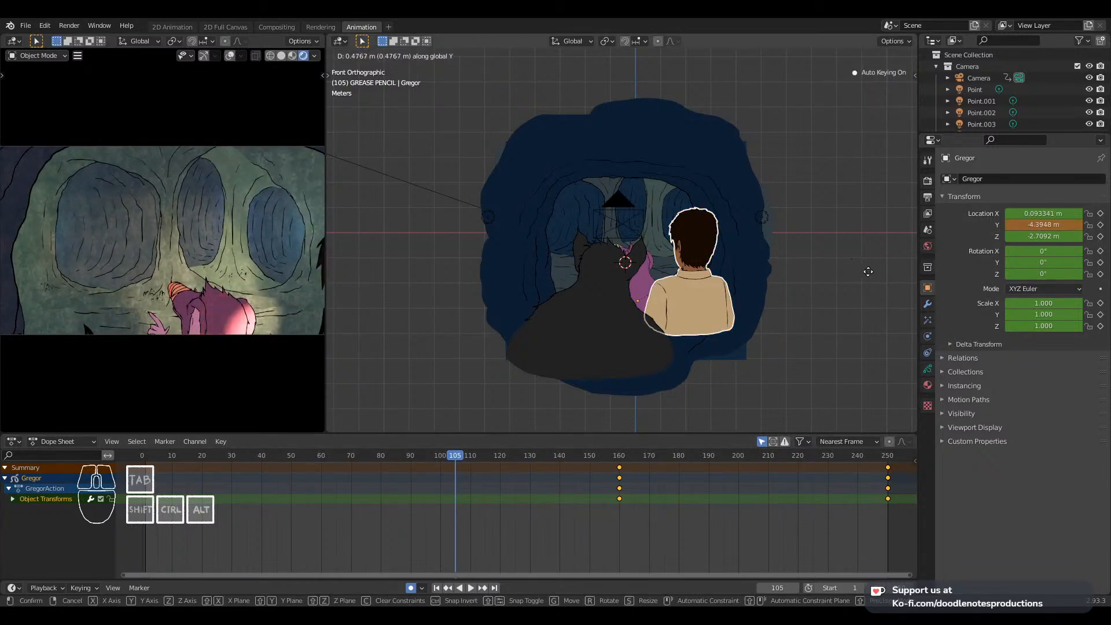
right_click(859, 185)
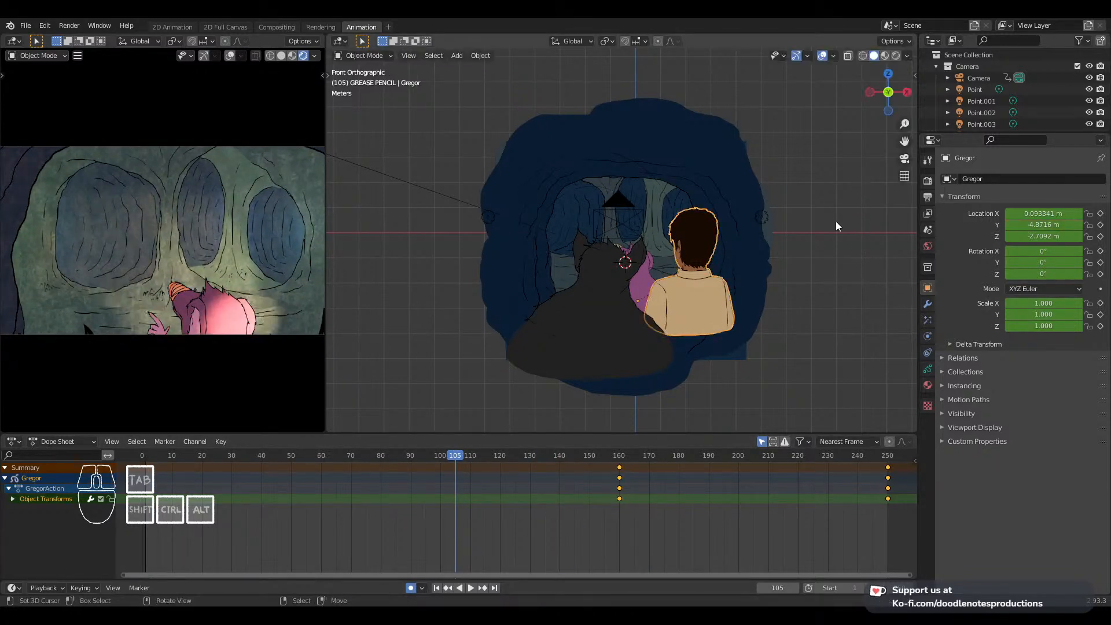
Move Gregor at frame 105 to about -6.19 m in Y and 0.54 m in X
middle_drag(637, 303, 711, 341)
key(g)
key(y)
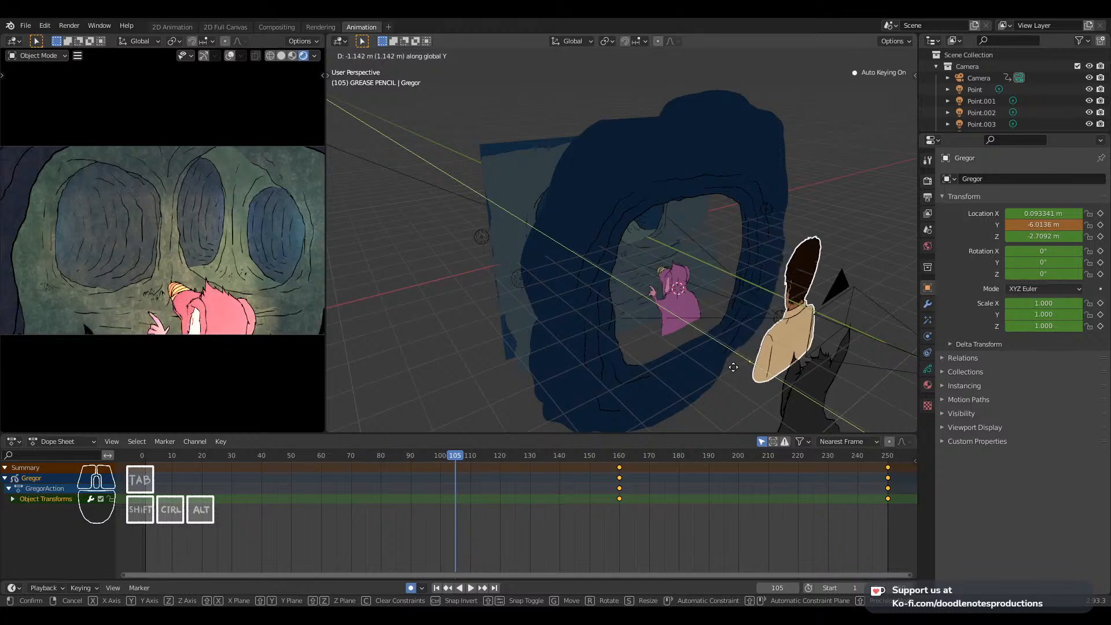
click(738, 372)
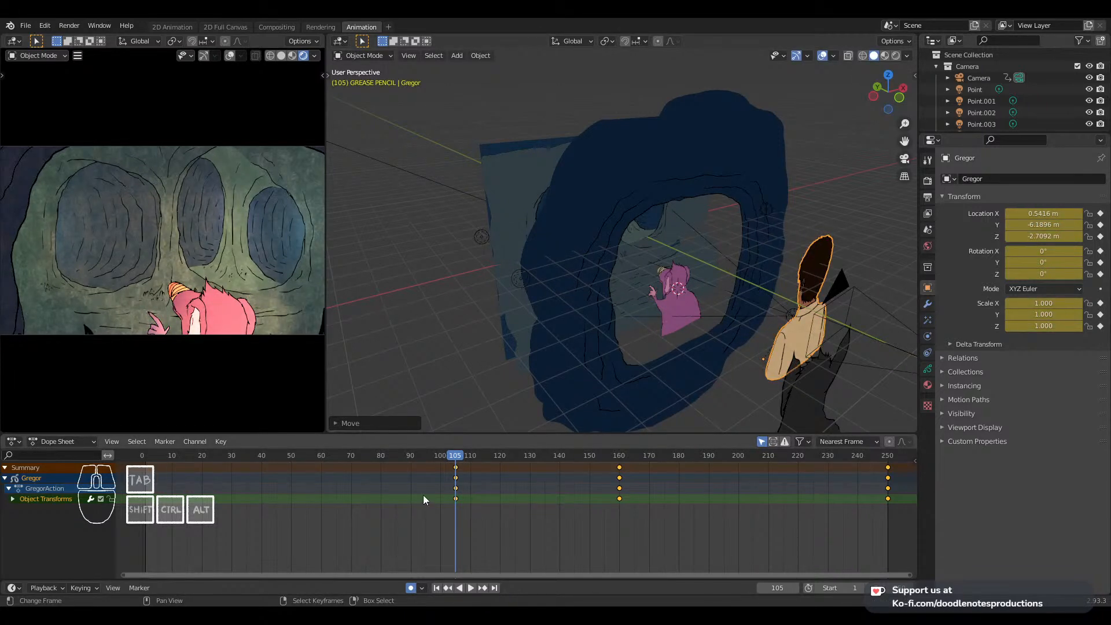
Play back the animation from around frame 98 to check Gregor's entrance into the shot
key(space)
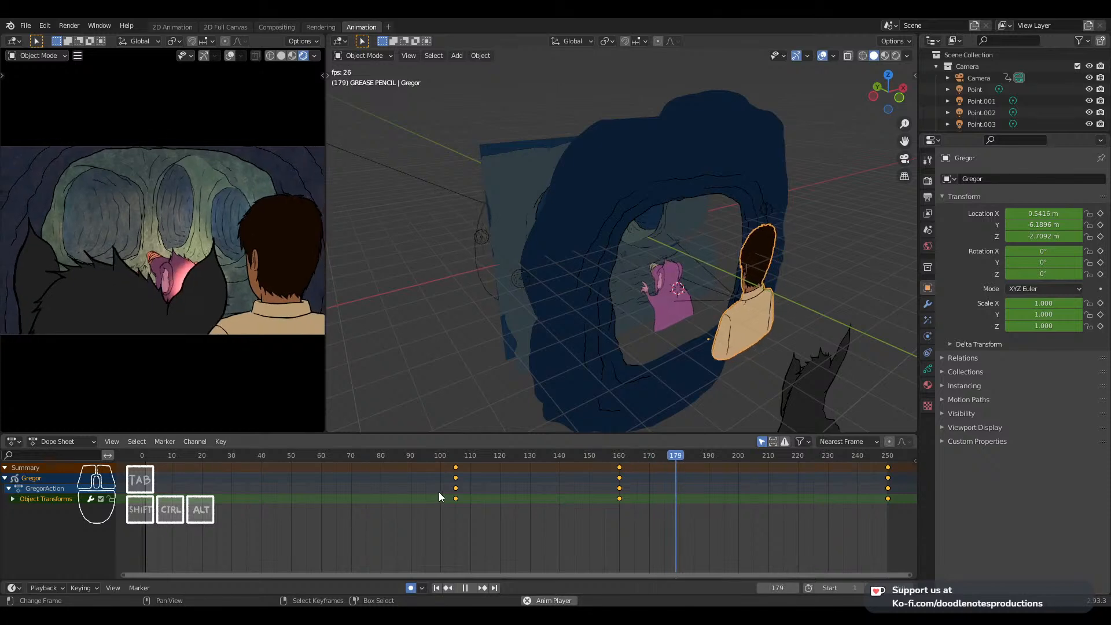
key(space)
click(436, 490)
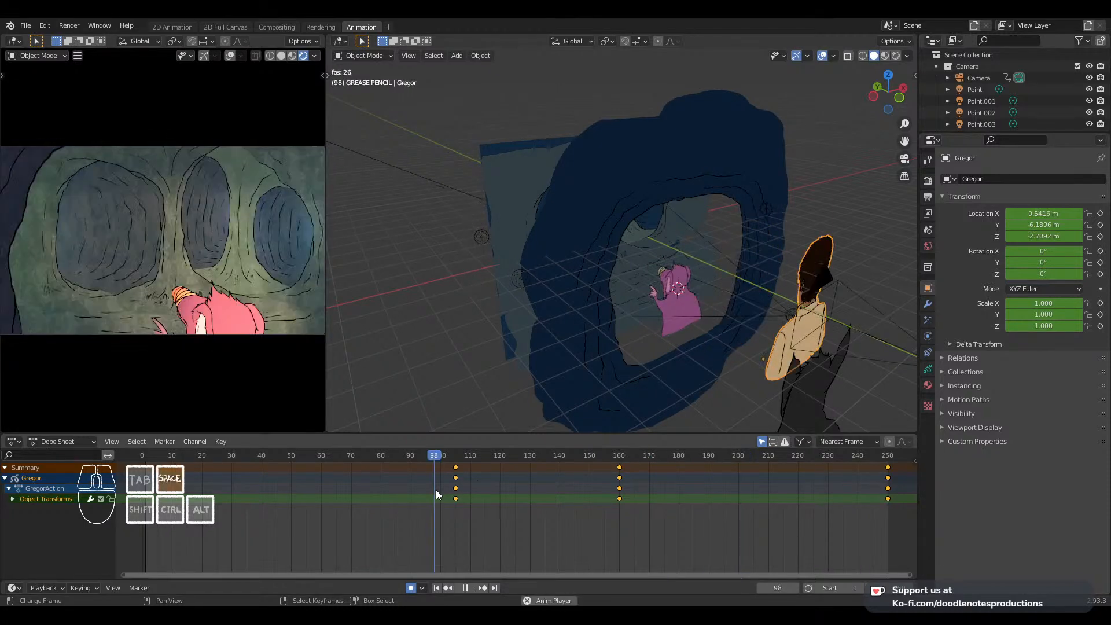
key(space)
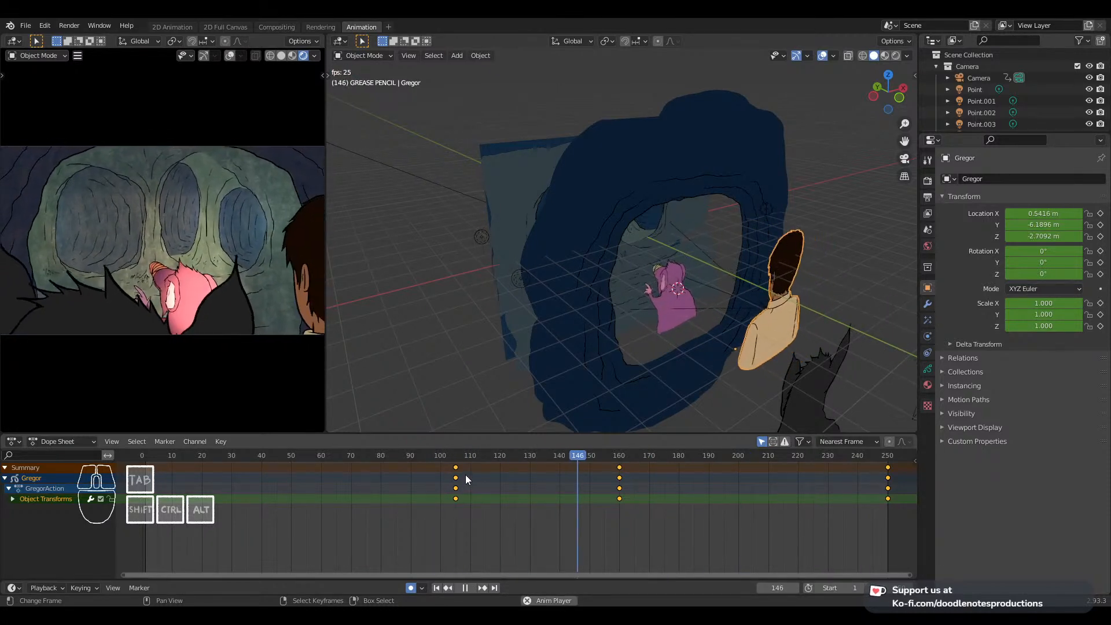
key(space)
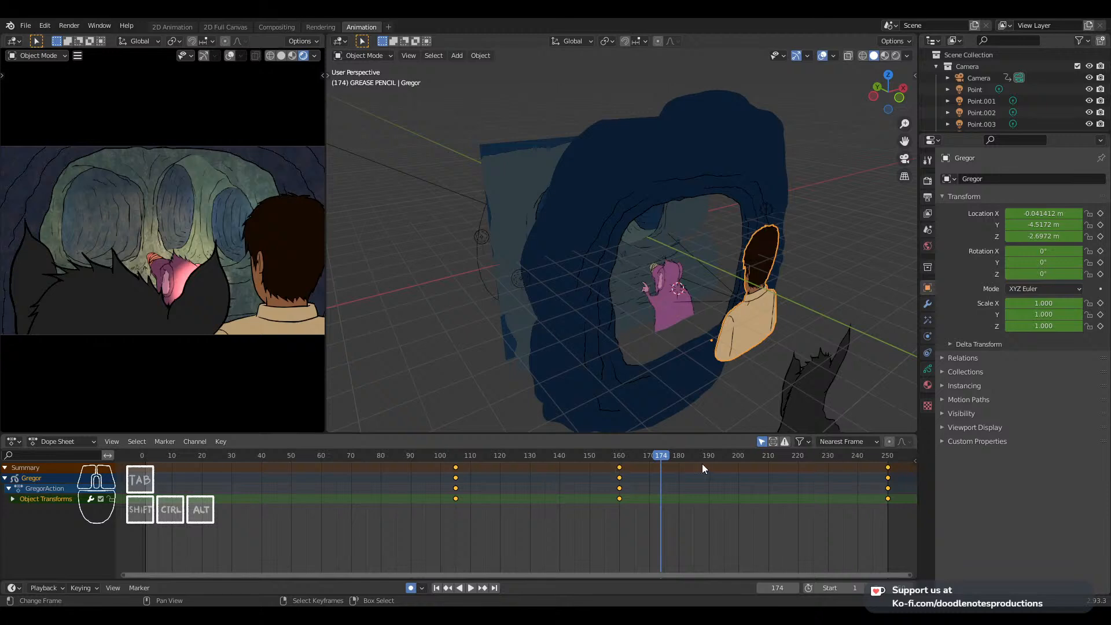
Move Gregor's first two keyframes earlier to about frames 82 and 137, and preview the timing
click(620, 467)
key(g)
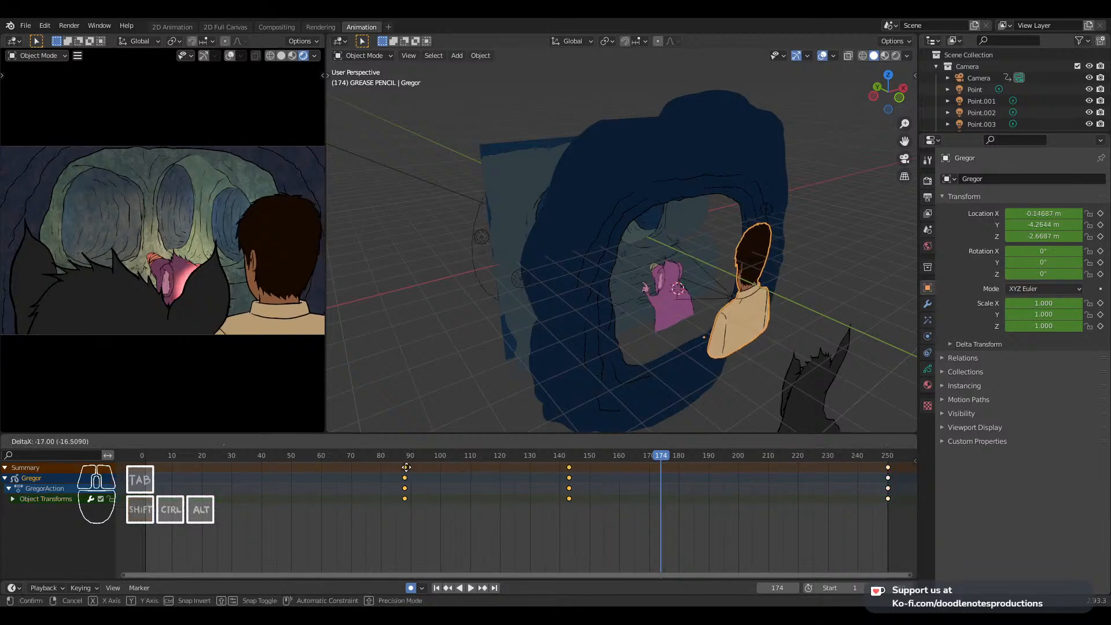
click(325, 474)
key(space)
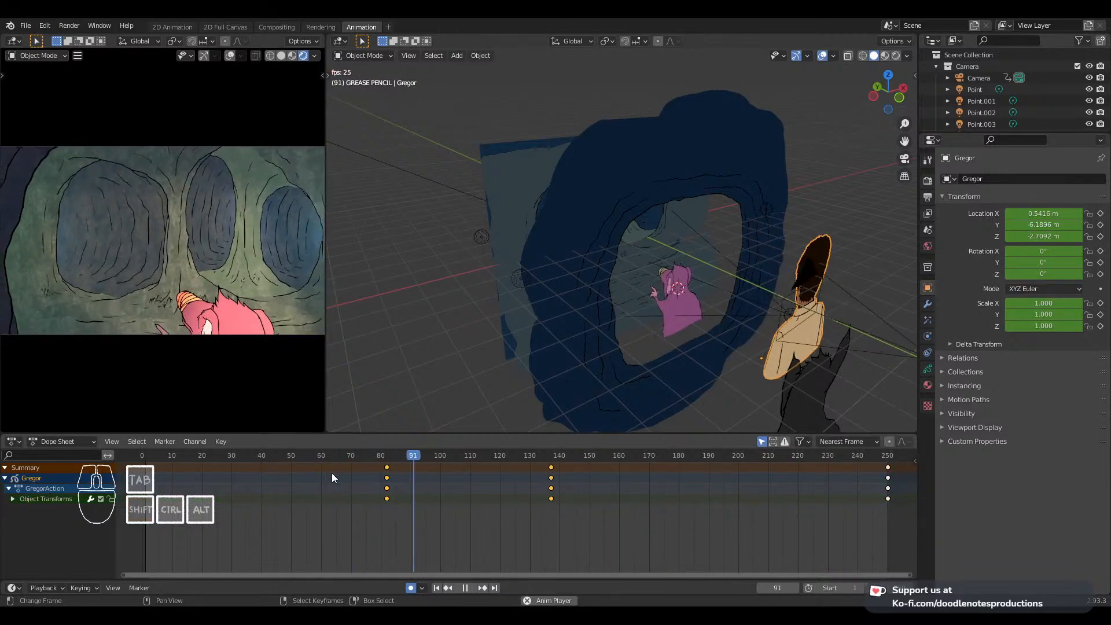
key(space)
Move the same two Gregor keyframes 18 frames earlier, to about frames 64 and 119, and preview the motion
key(g)
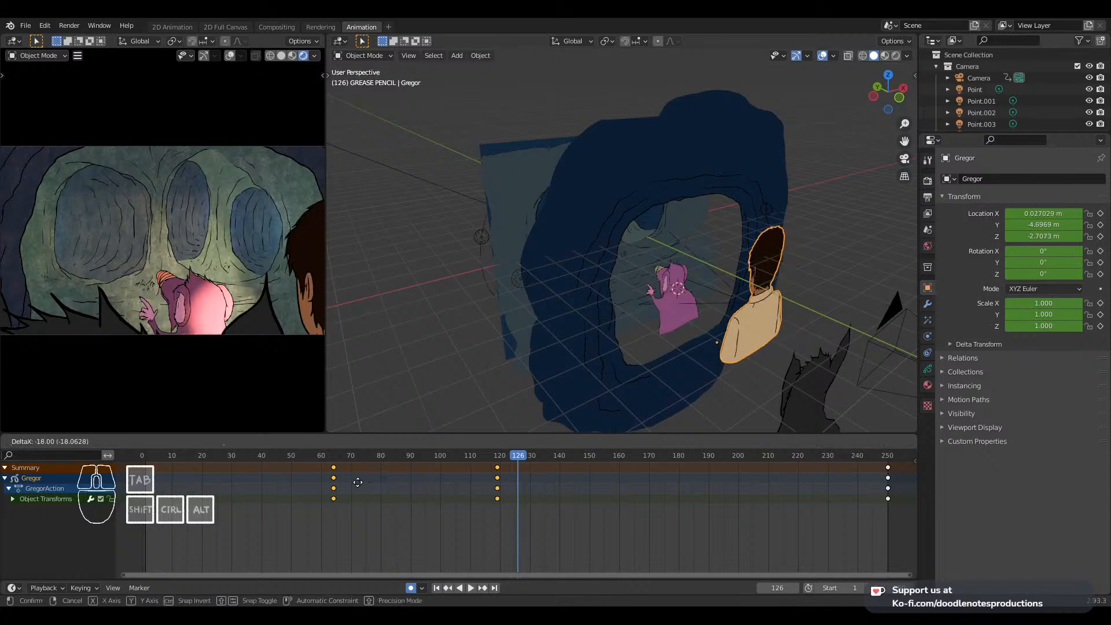
click(354, 479)
click(286, 478)
key(space)
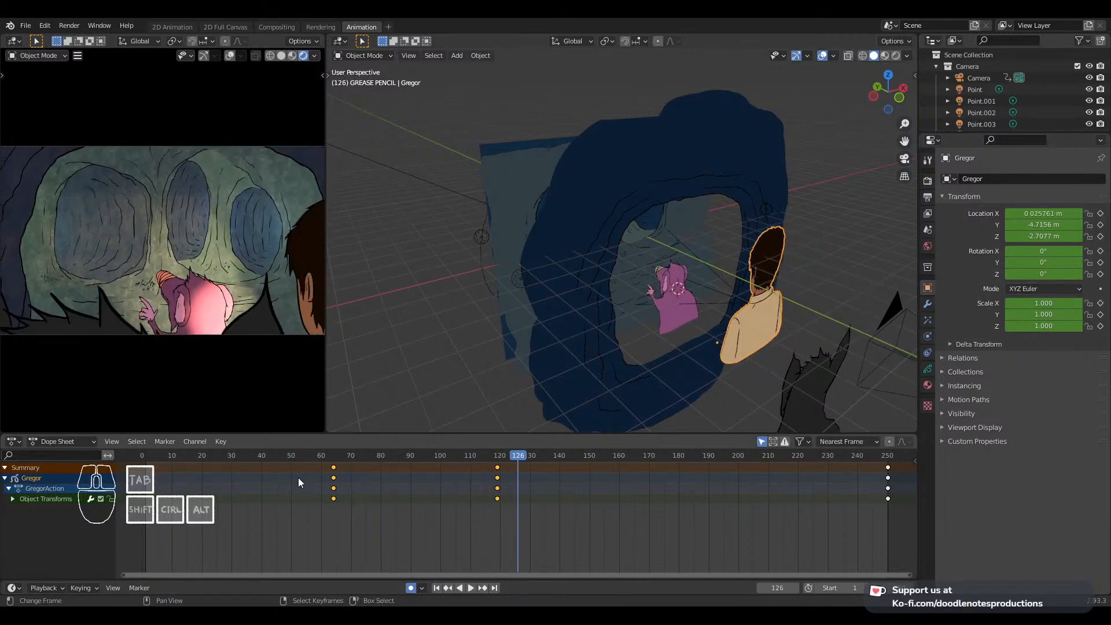
Move Gregor's first two keyframes to about frames 19 and 74, preview the motion, and go to the keyframe at frame 74
key(g)
click(243, 486)
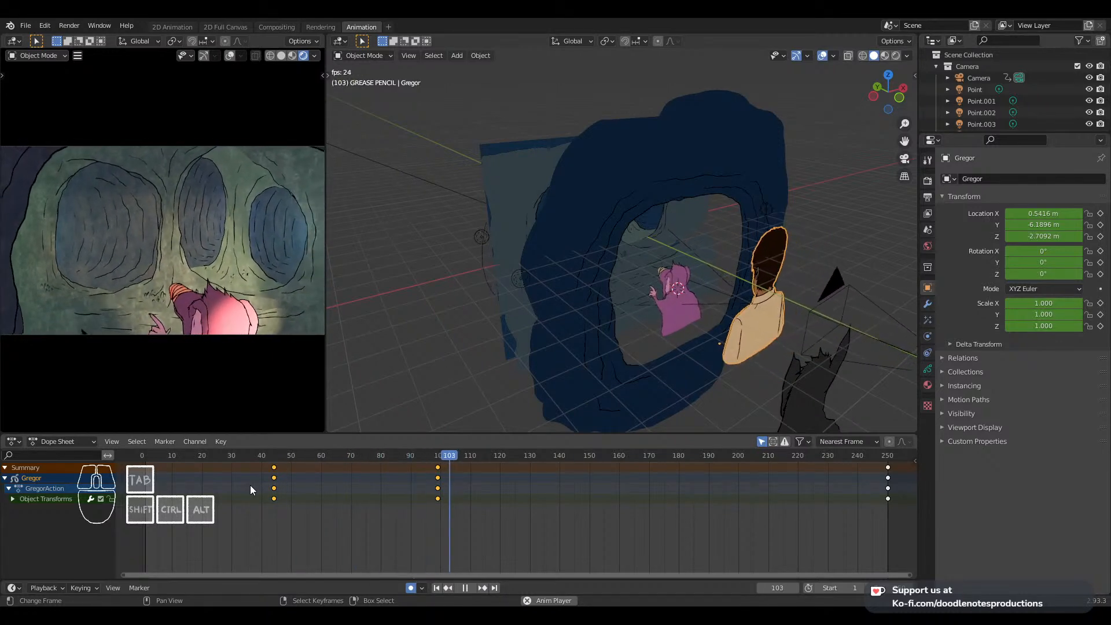
key(g)
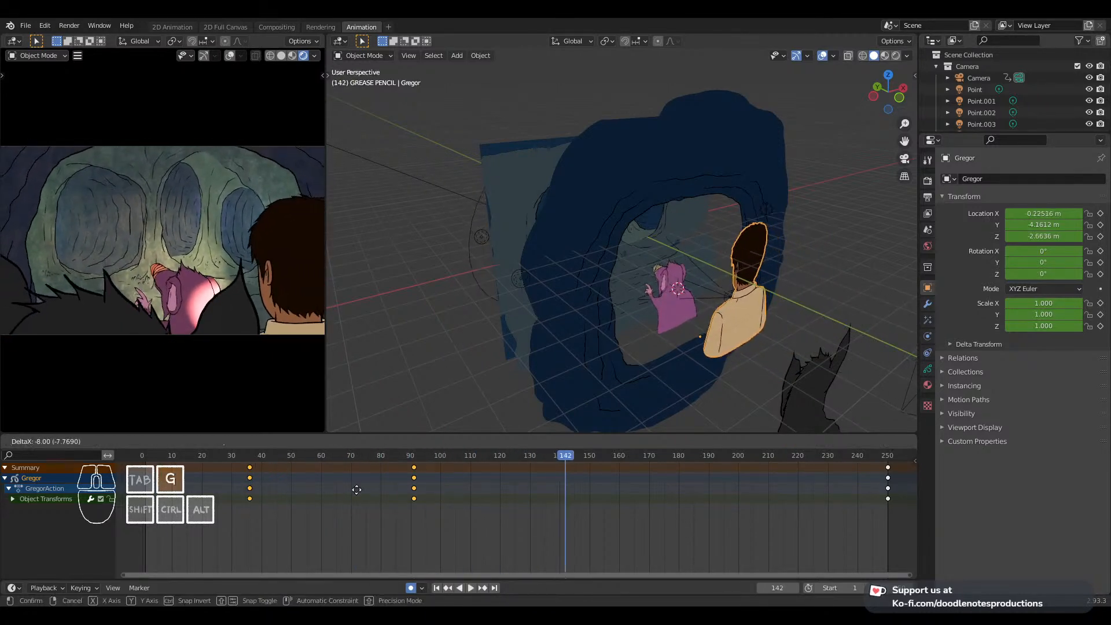
click(310, 490)
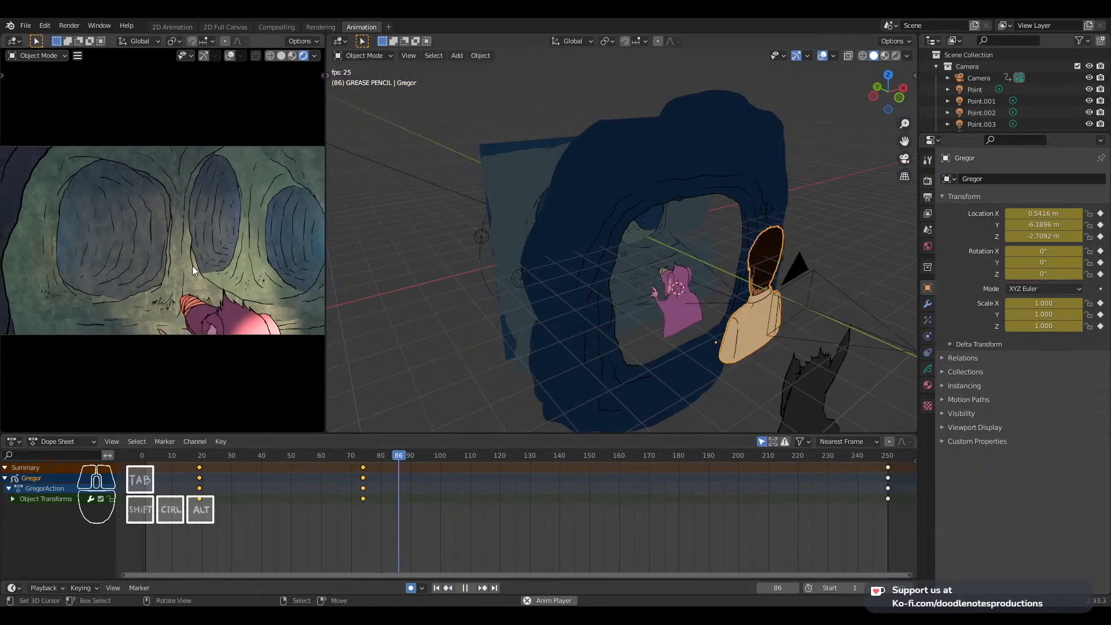
key(space)
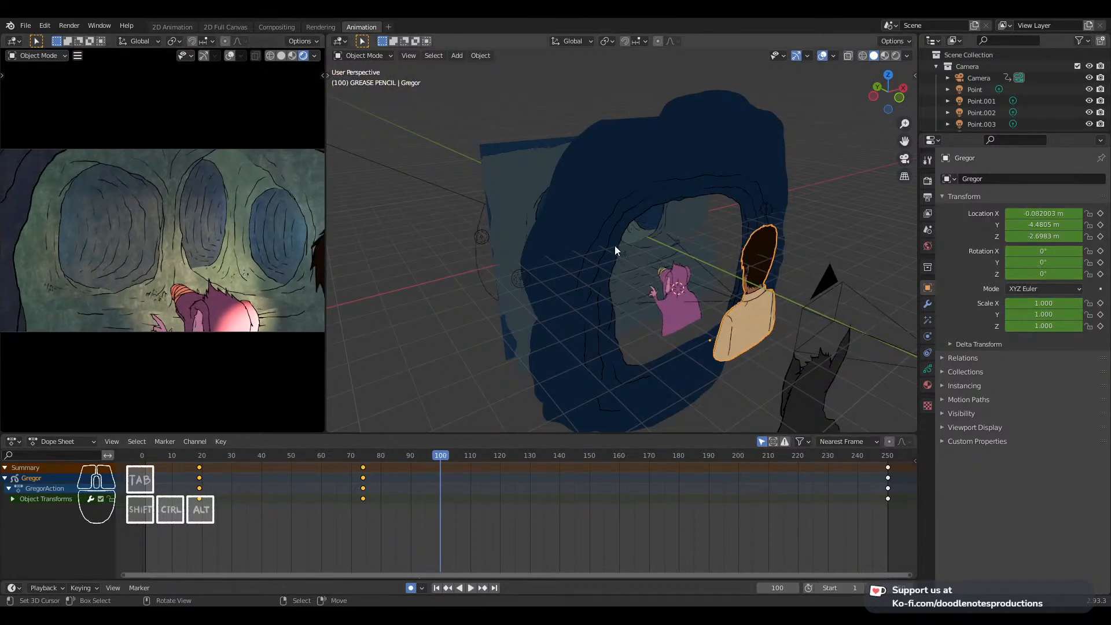
key(Down)
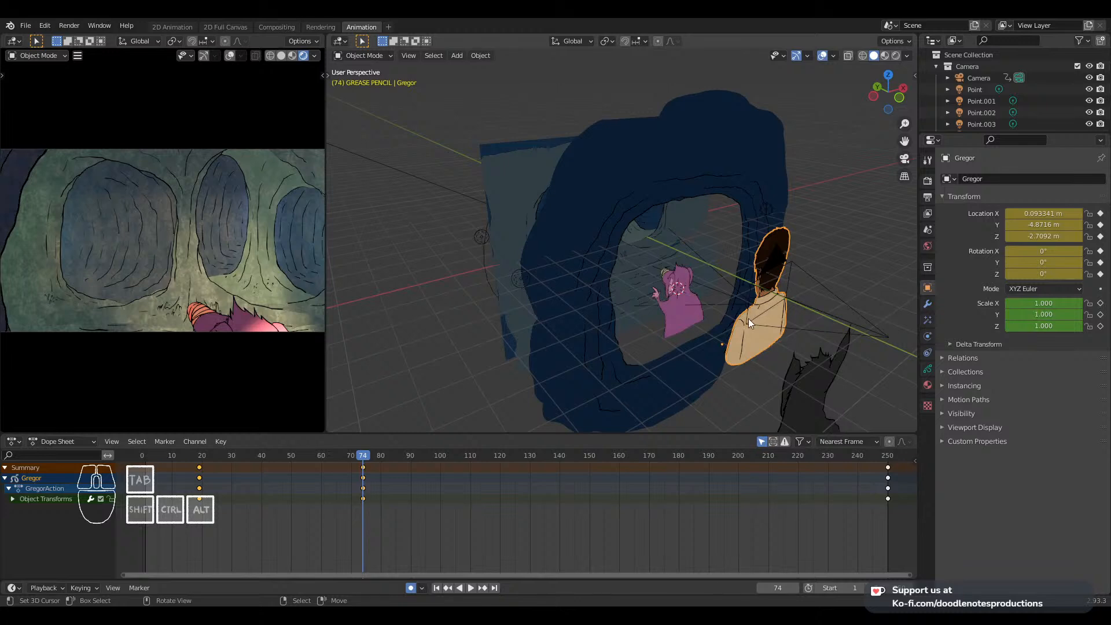
key(g)
key(x)
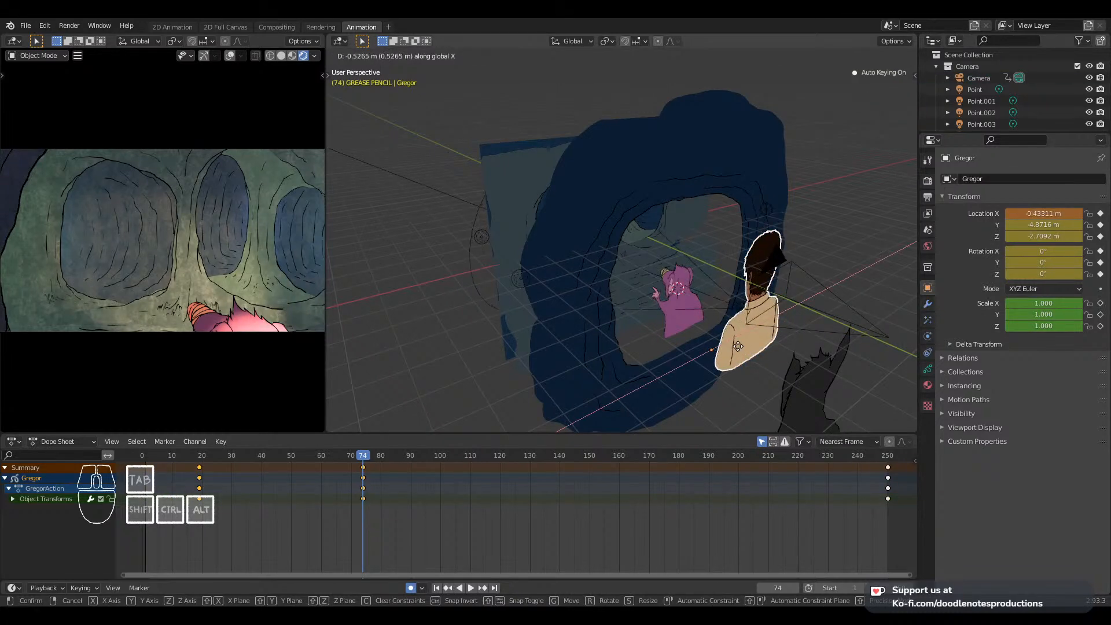
right_click(765, 355)
Move Gregor at frame 74 along the global Y axis to about -4.34 m and along X to about -0.83 m
key(g)
key(y)
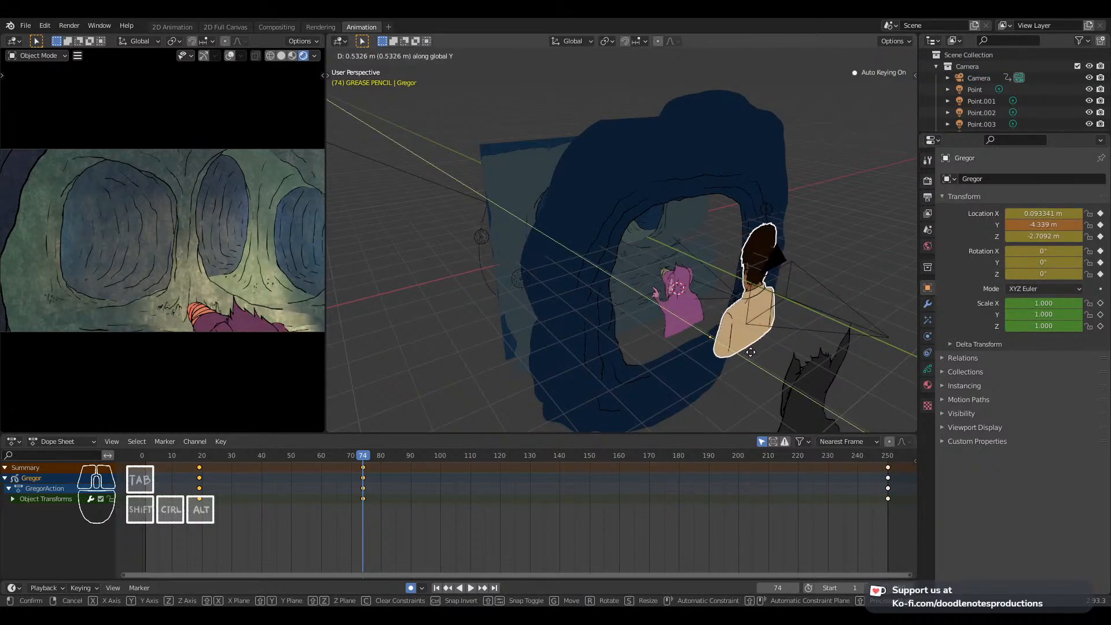
click(751, 352)
key(g)
key(x)
click(730, 359)
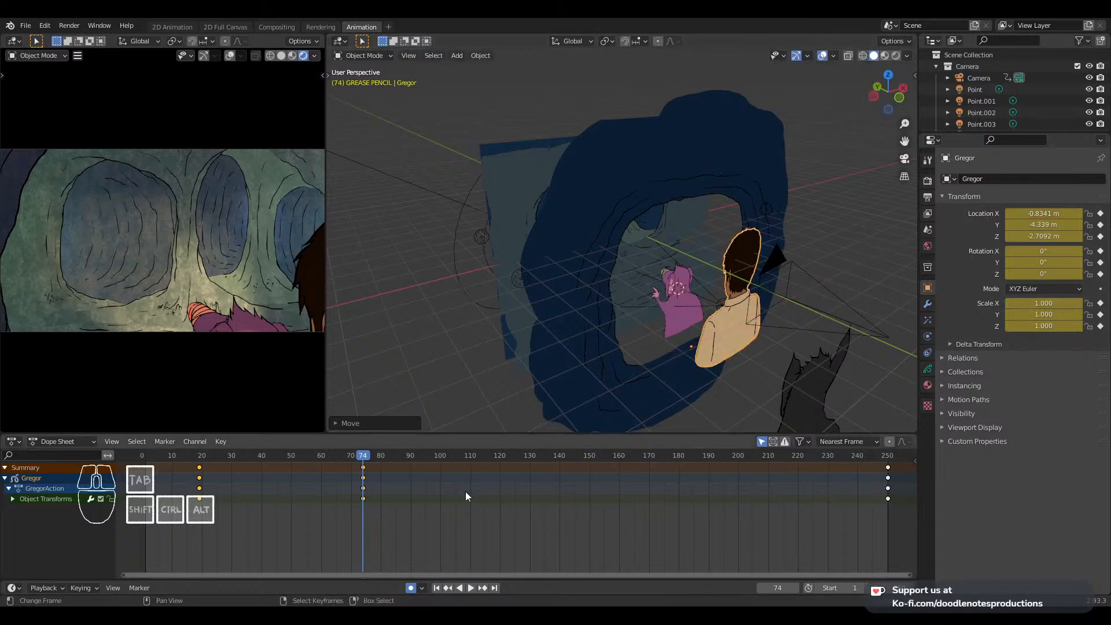
Play back the animation to check Gregor's movement against the camera pull-back
click(178, 482)
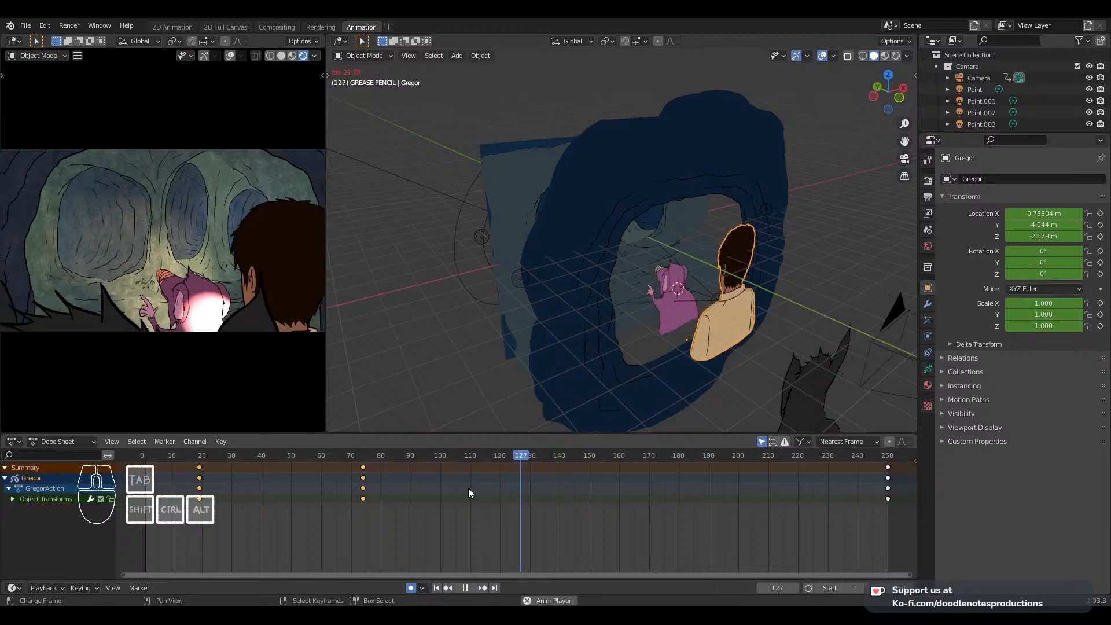
key(space)
key(space)
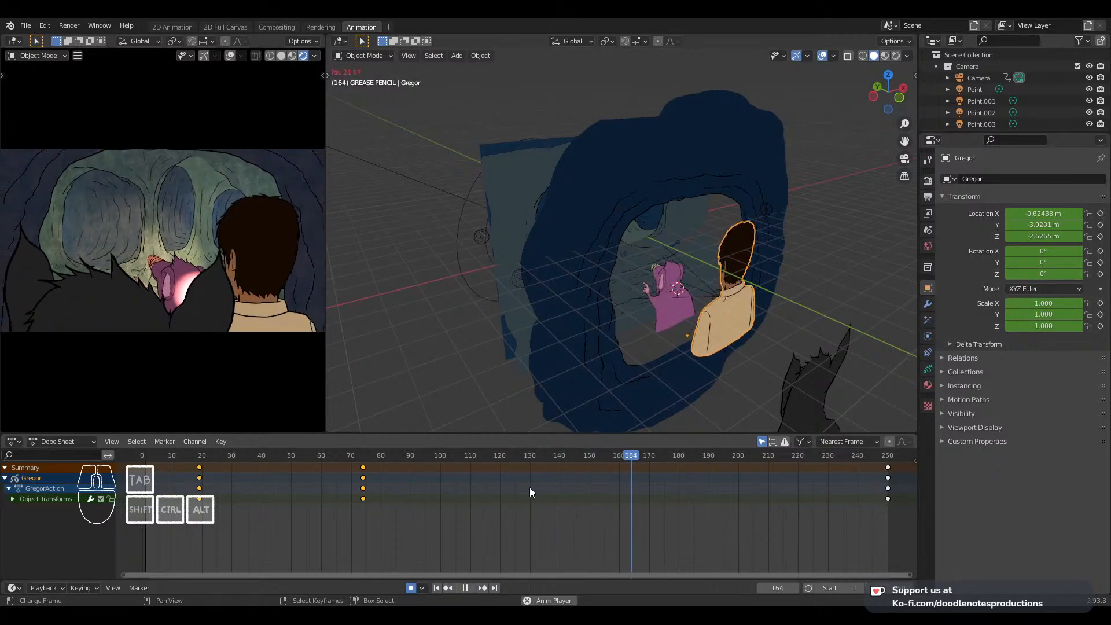
key(space)
Move Gregor at frame 250 along the global Y axis to about -3.26 m and adjust his position along global X
key(Up)
key(g)
key(x)
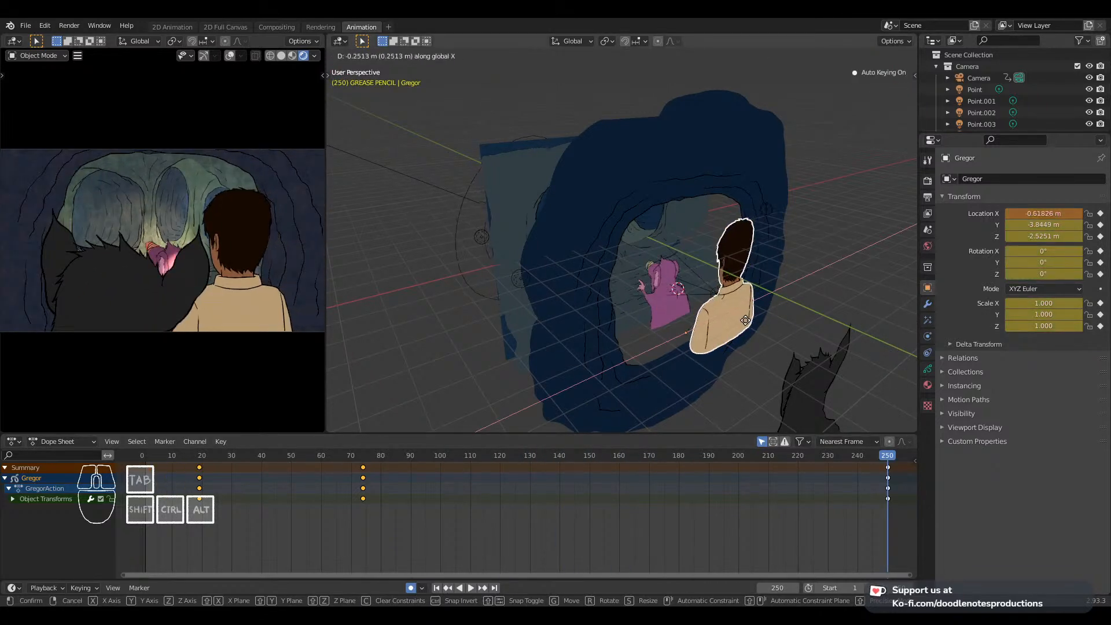
click(745, 317)
key(g)
key(y)
click(733, 315)
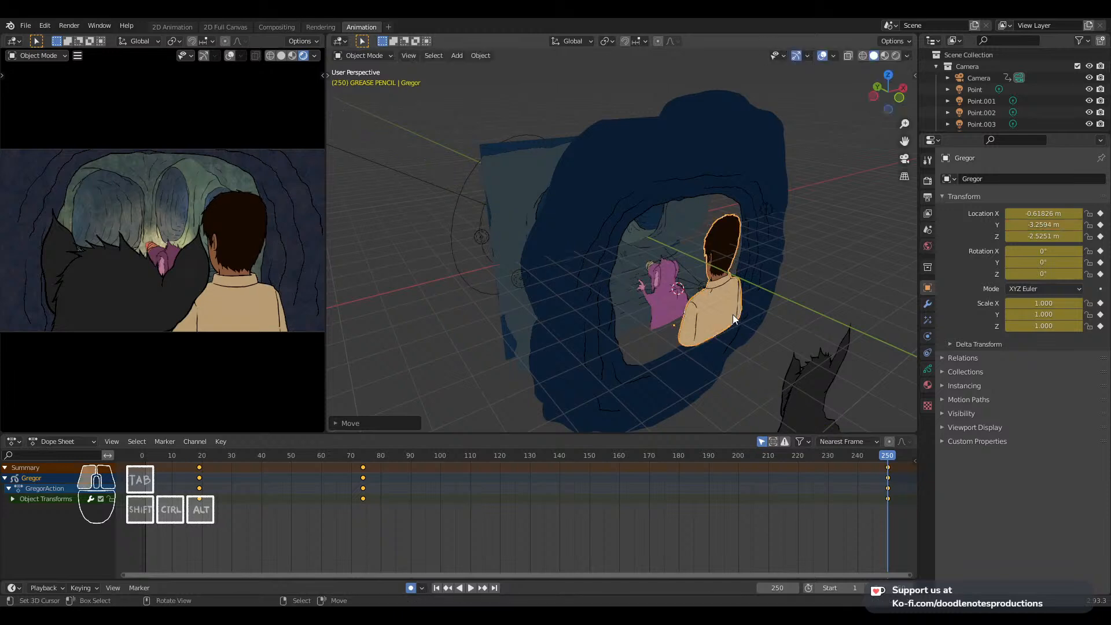
key(g)
key(x)
click(736, 315)
Preview Gregor's revised motion, save the file, and replay the animation from the start
key(space)
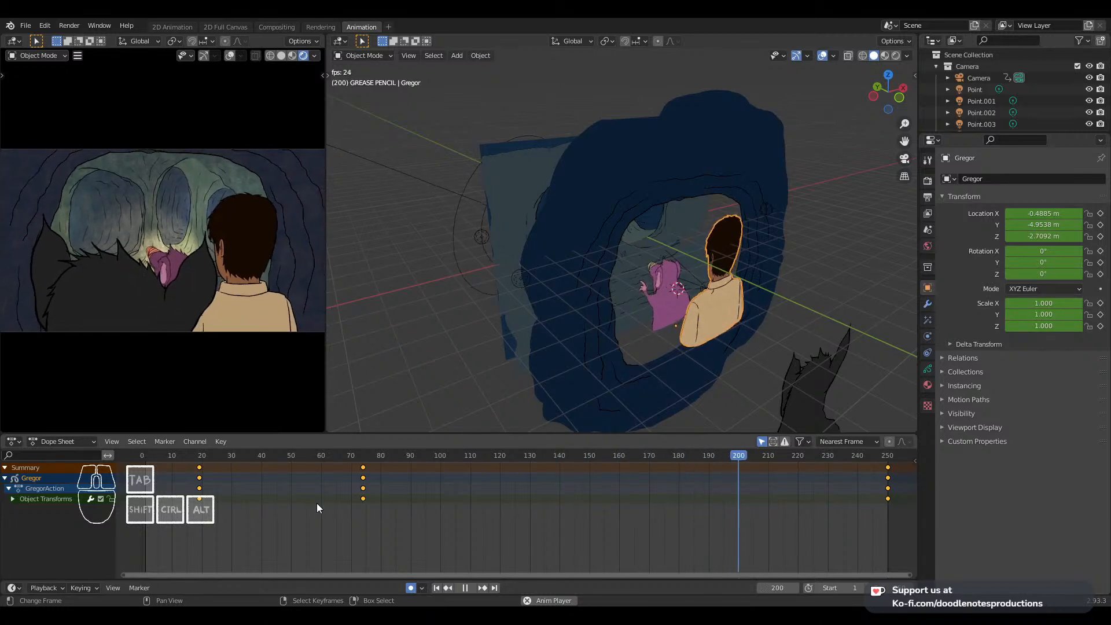
key(ctrl+s)
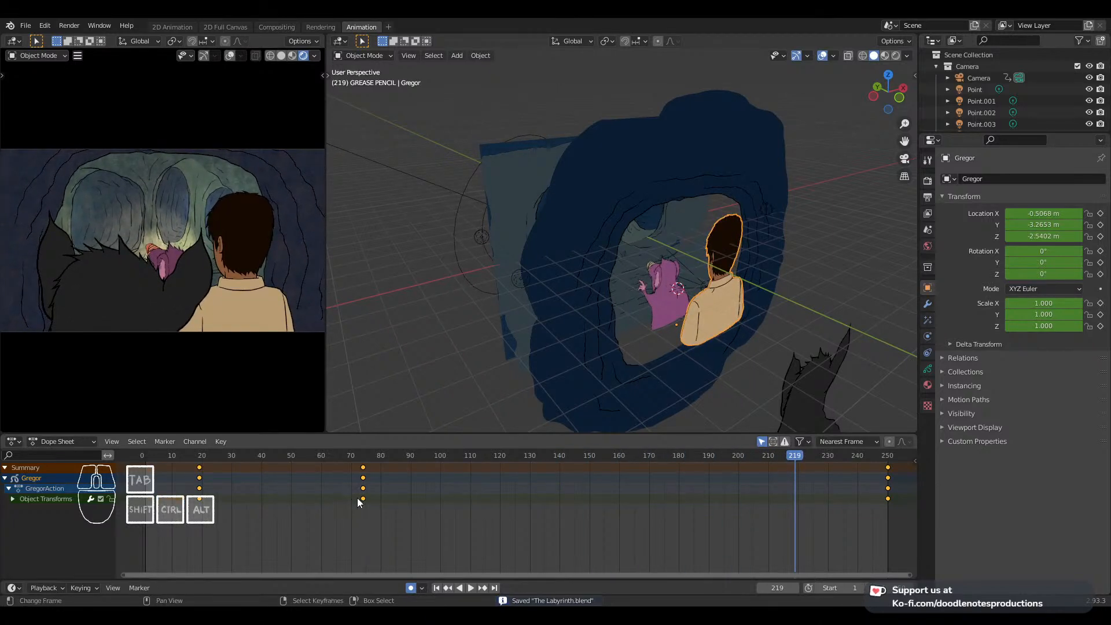
key(shift+Left)
key(space)
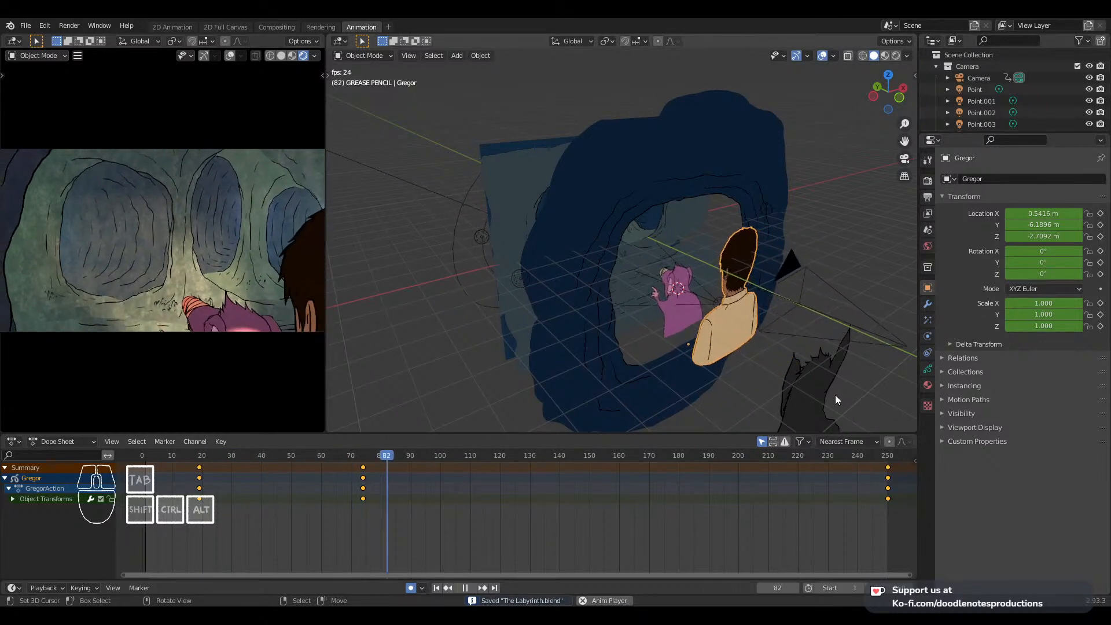
key(space)
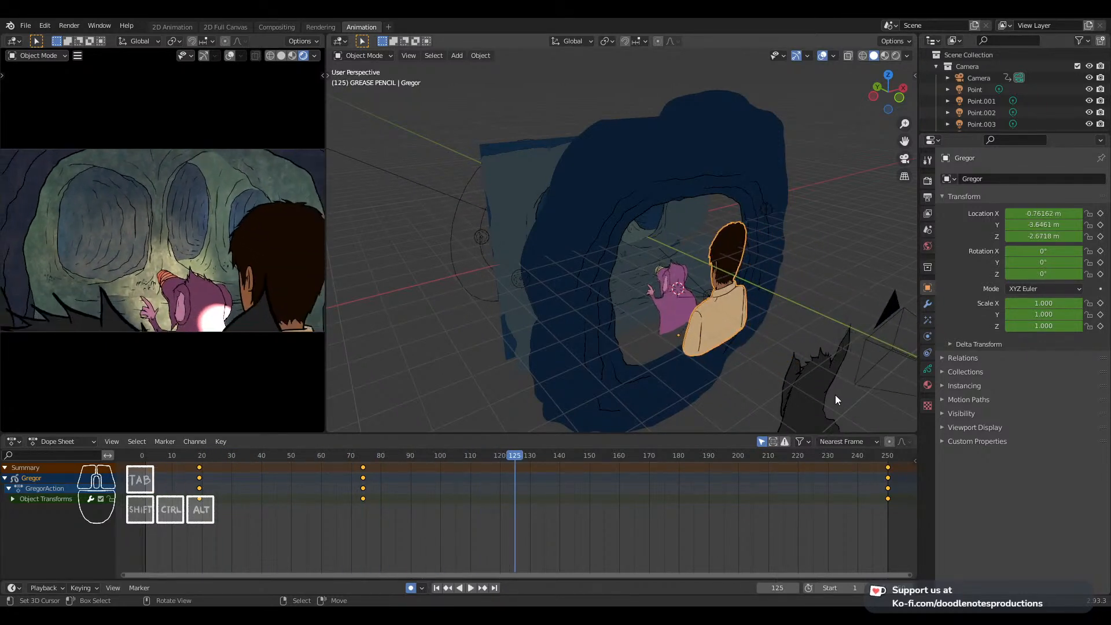
Insert a Location & Rotation keyframe on the Ares object at frame 121
click(825, 395)
key(Left)
key(Left)
key(Left)
key(Left)
key(i)
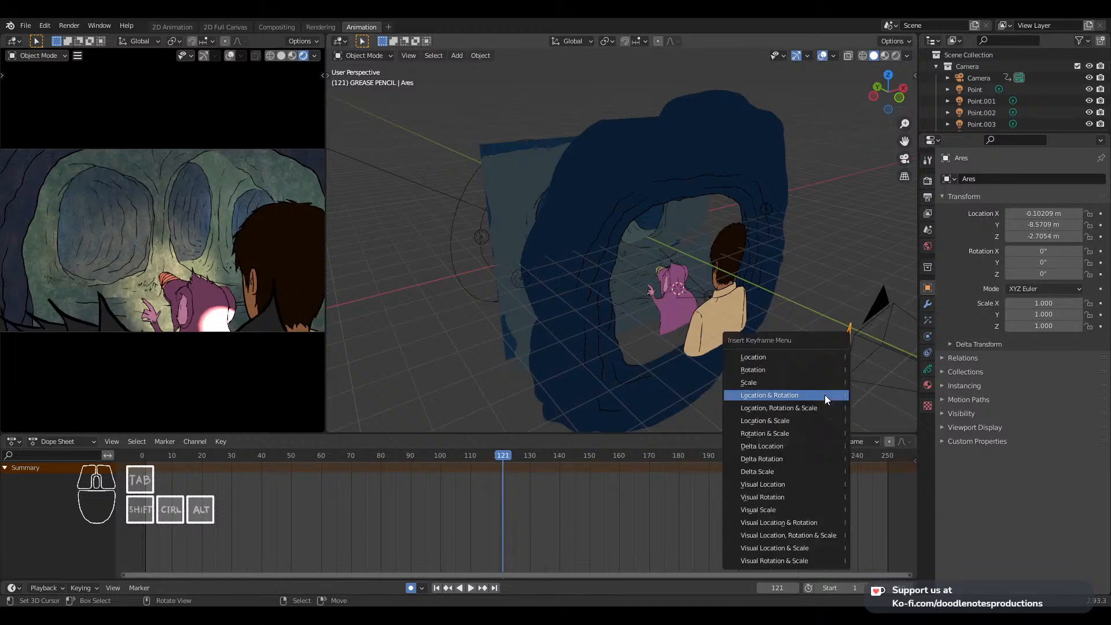
key(Return)
Raise Ares at frame 250 and place it at about X 0.37 m, Y -8.76 m, Z -0.72 m
key(shift+Right)
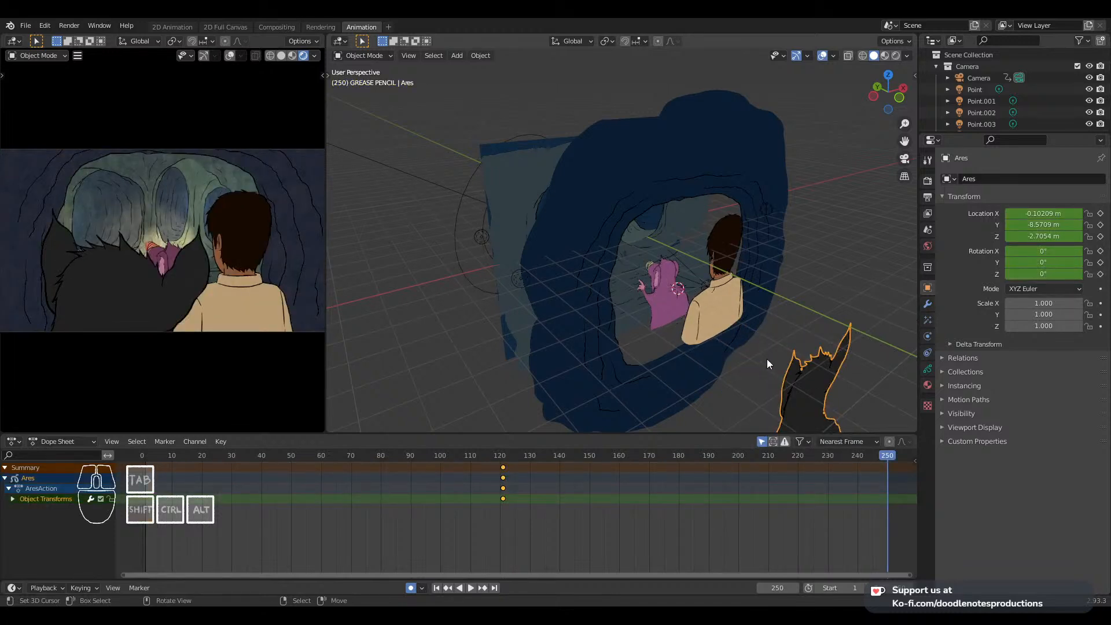
key(g)
key(z)
click(787, 347)
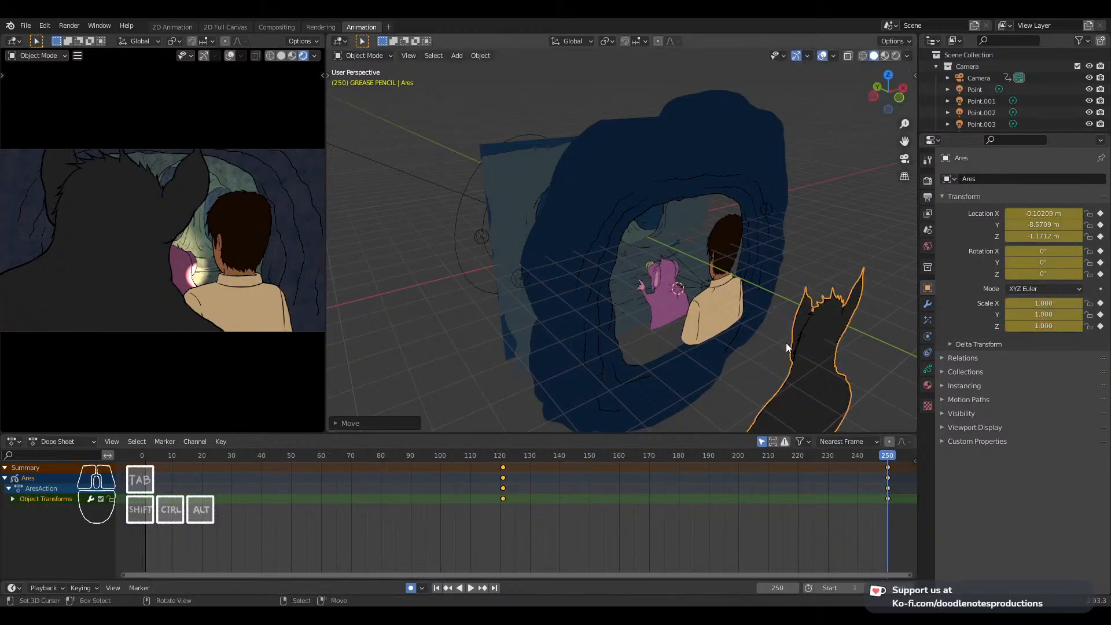
middle_drag(787, 347, 777, 377)
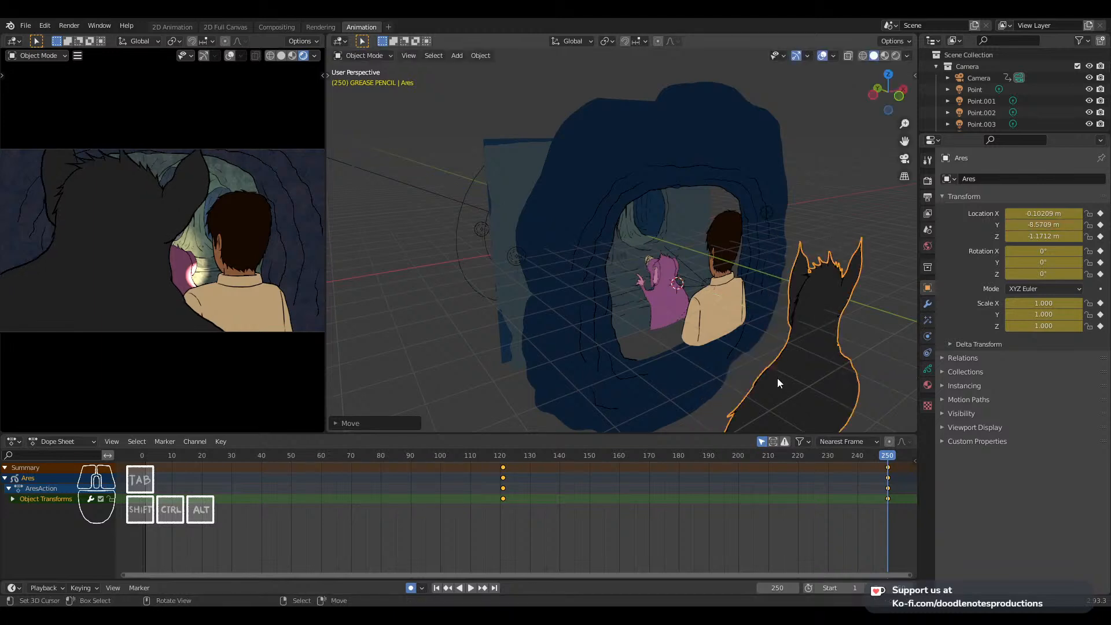
key(g)
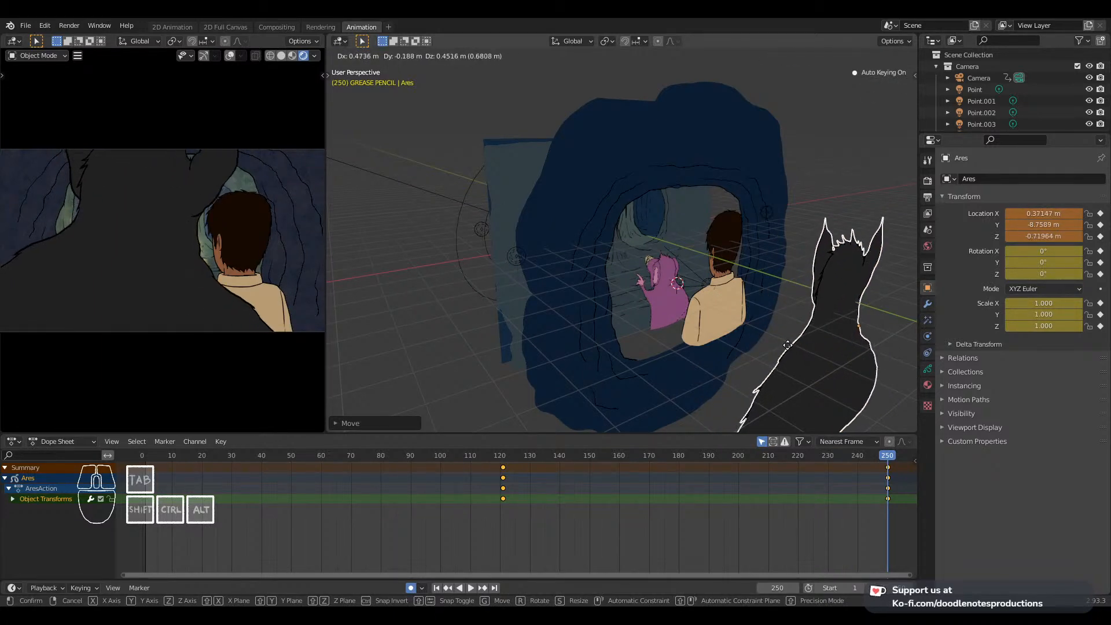
click(787, 345)
Preview Ares rising into the shot from around frame 121
click(512, 490)
key(space)
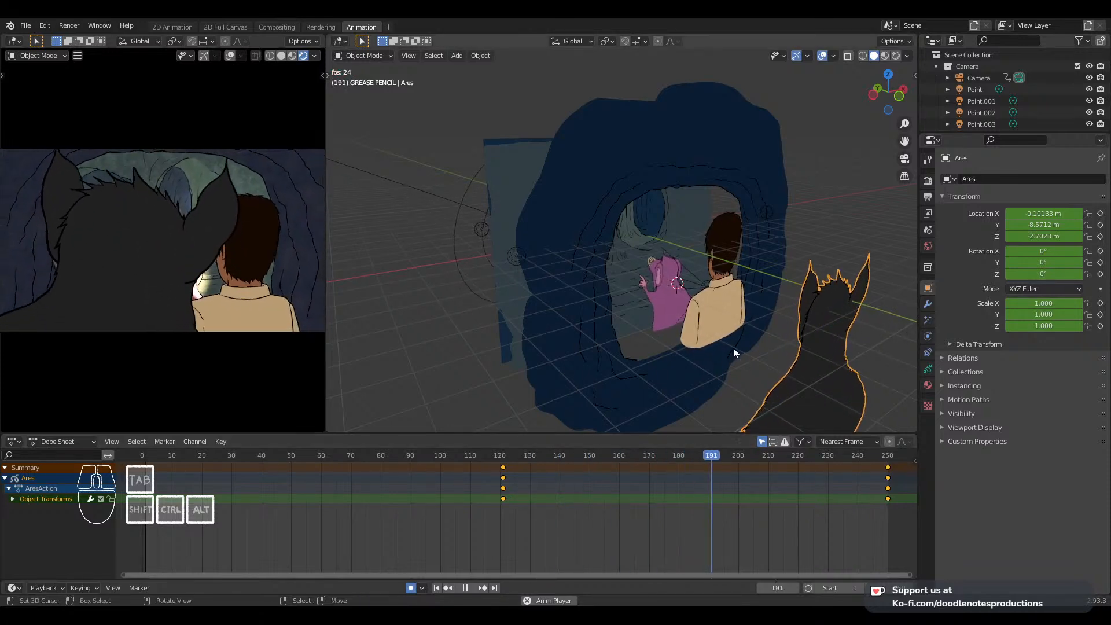
key(space)
Select the camera and look through it in the main viewport
scroll(816, 297, down, 5)
click(787, 298)
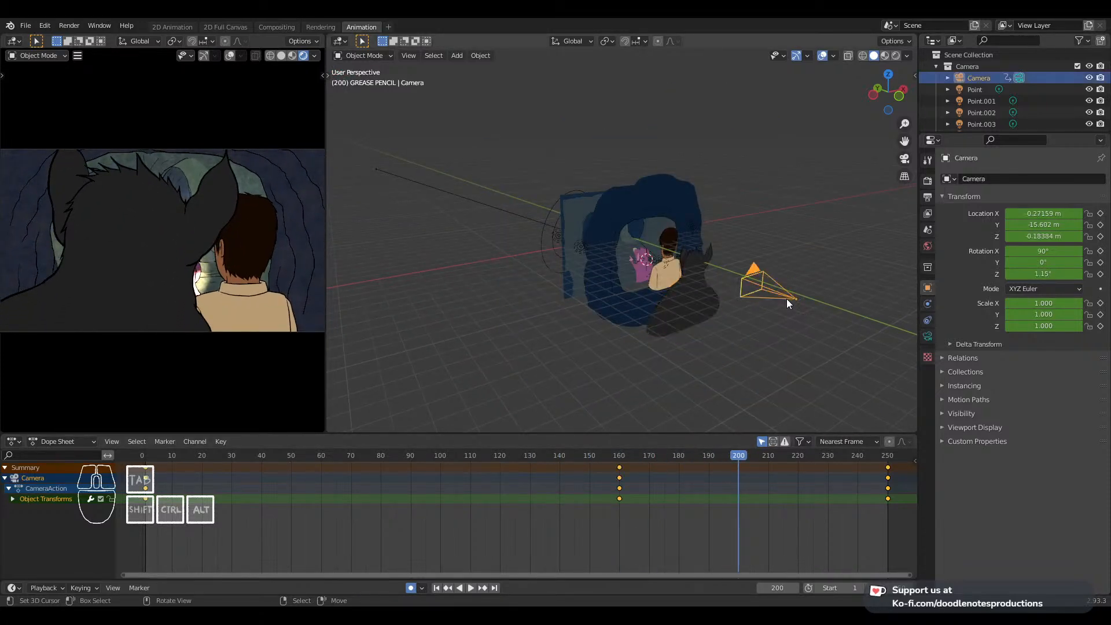
key(KP_0)
key(g)
key(z)
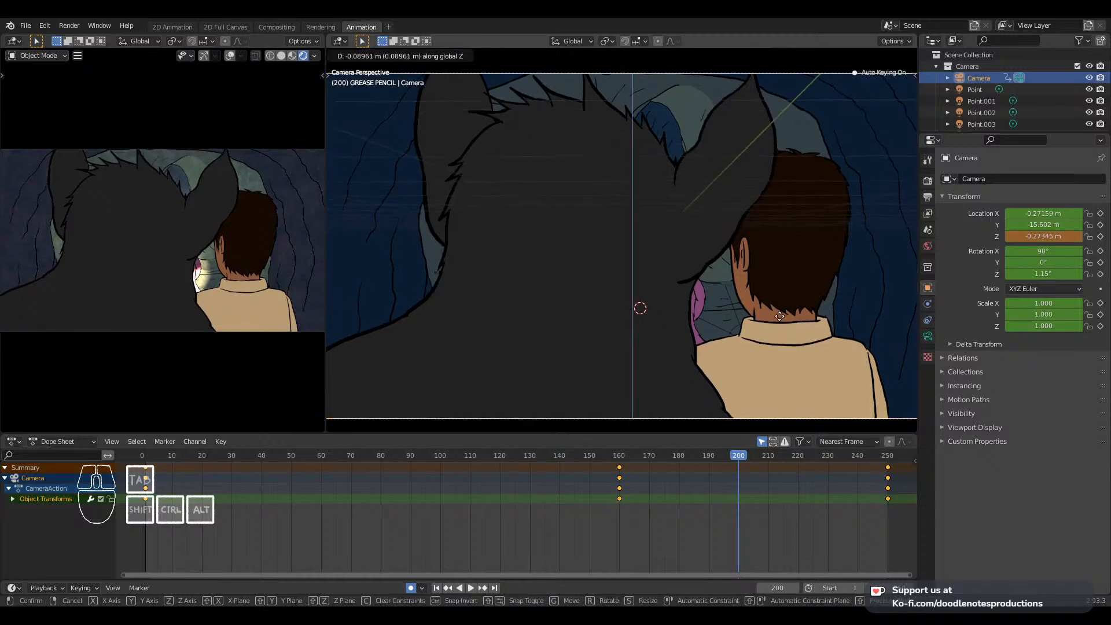
right_click(763, 403)
Preview the end of the camera move and snap the camera's final keyframe to frame 224
click(598, 486)
key(space)
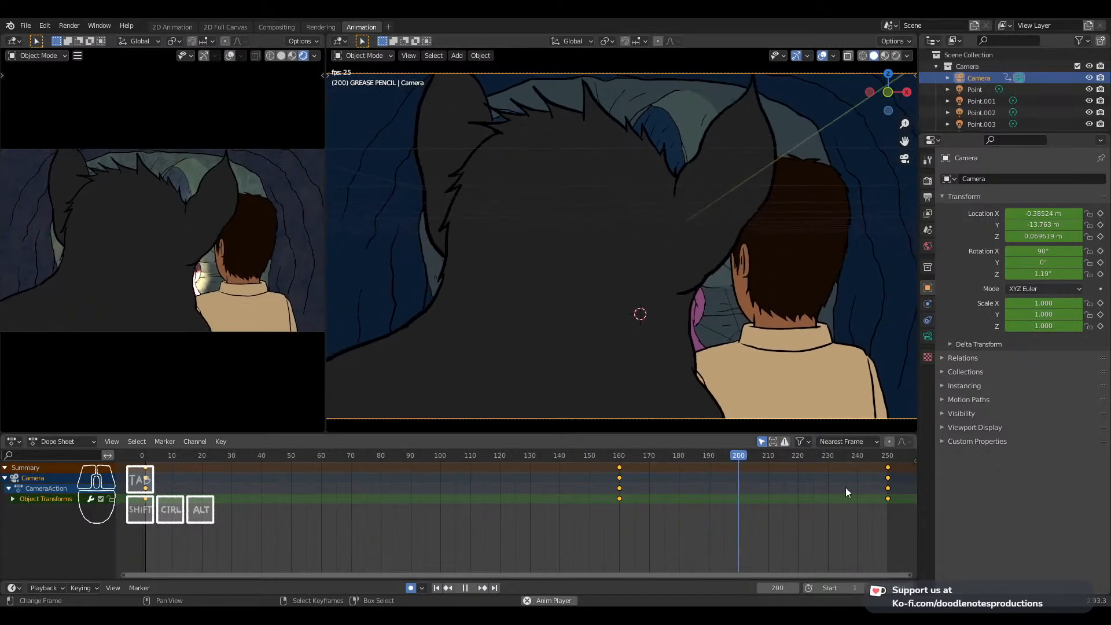
middle_drag(848, 484, 783, 483)
key(space)
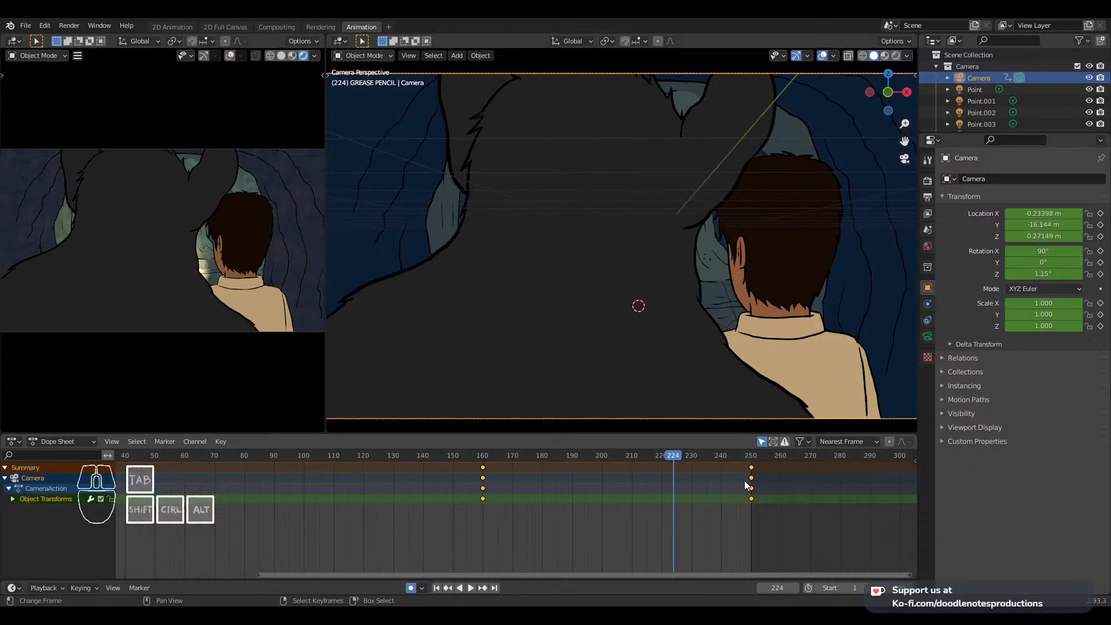
click(752, 478)
key(shift+s)
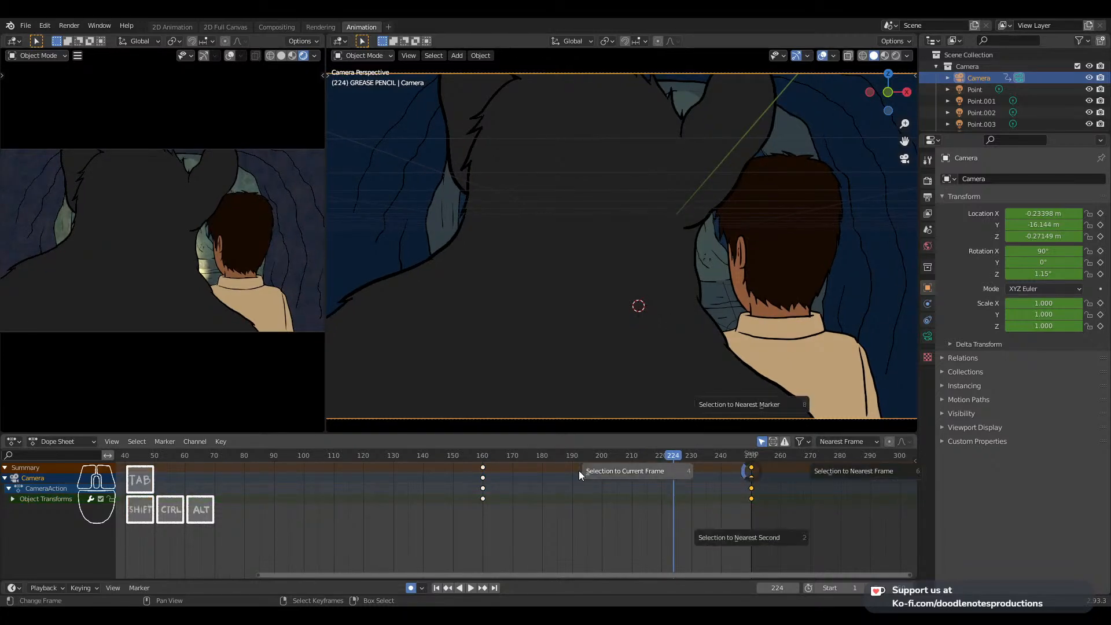
click(598, 472)
Replay the shot, stop at frame 250, and lower the camera there along global Z to about -1.40 m
click(484, 476)
key(space)
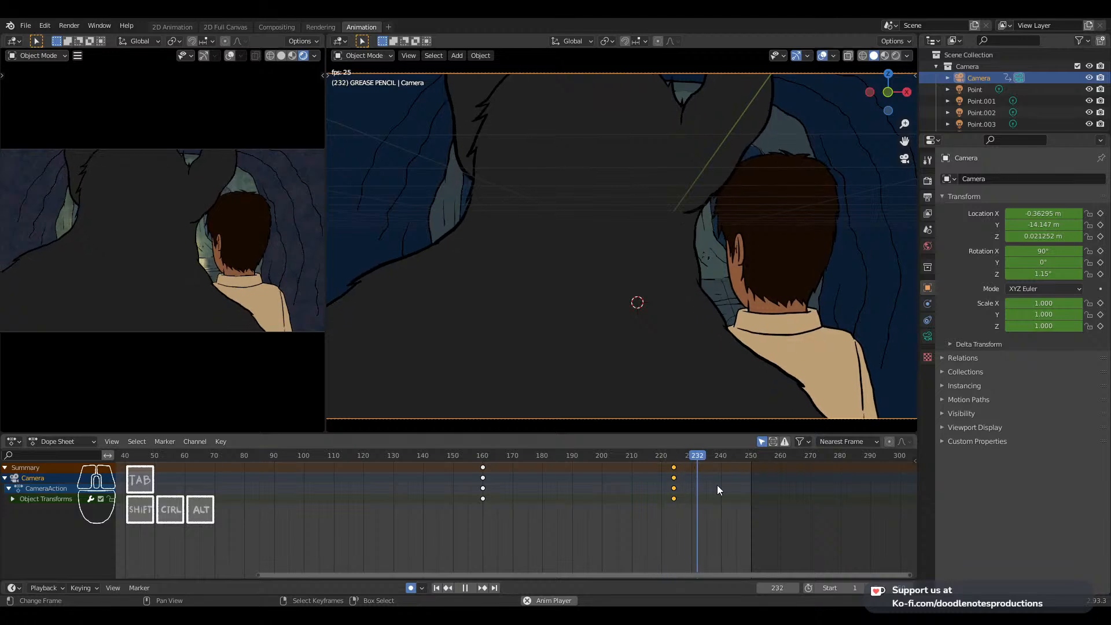
mouse_move(740, 488)
mouse_down()
mouse_move(677, 490)
mouse_move(752, 491)
mouse_up()
key(space)
key(g)
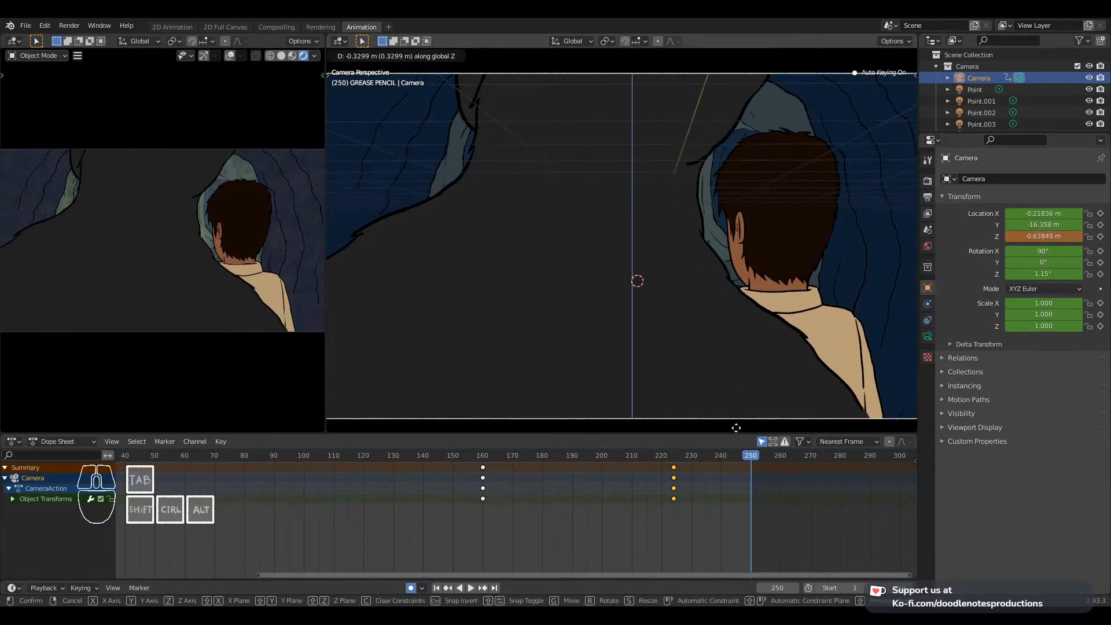
click(764, 174)
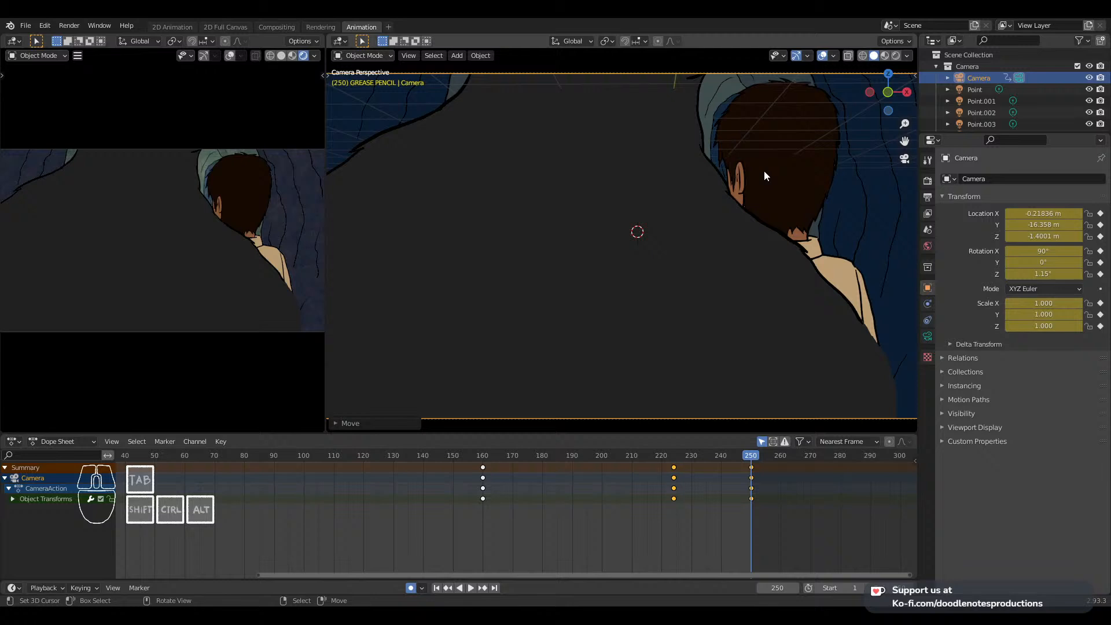
At frame 250, scale Ares to about 1.82 and move it to about X 2.42 m, Z 0.41 m so it fills the camera view
click(723, 219)
key(s)
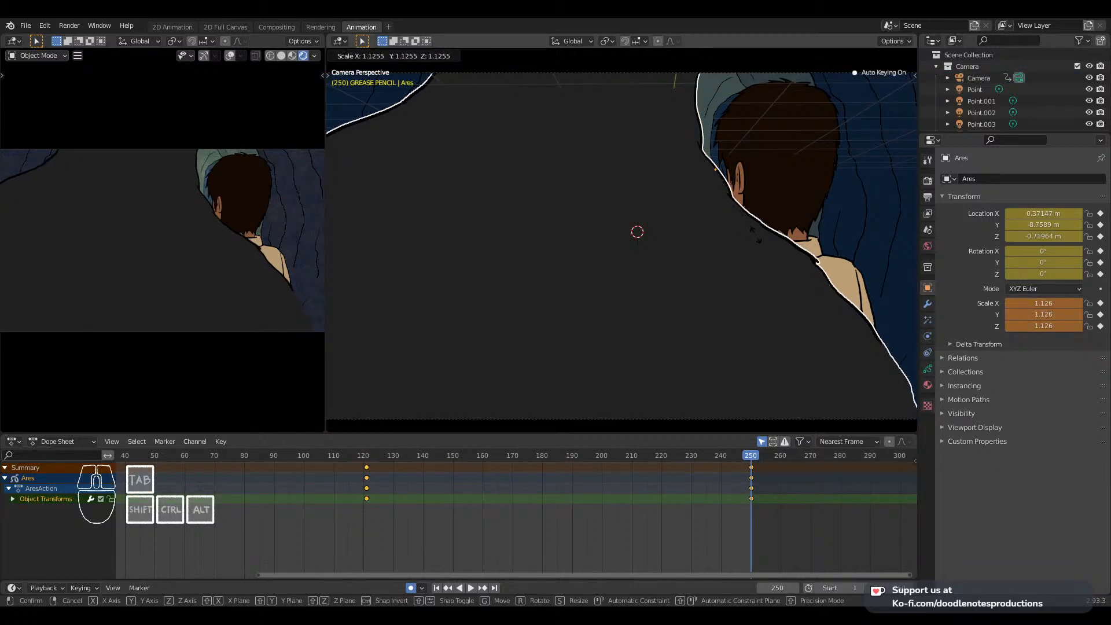
click(759, 235)
key(g)
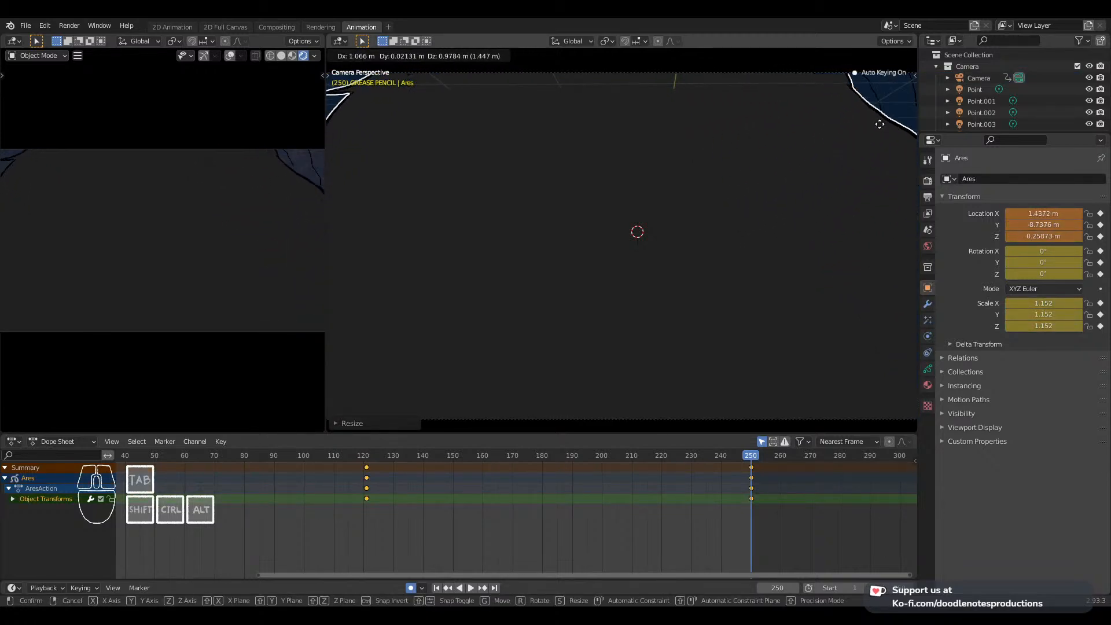
click(880, 106)
key(s)
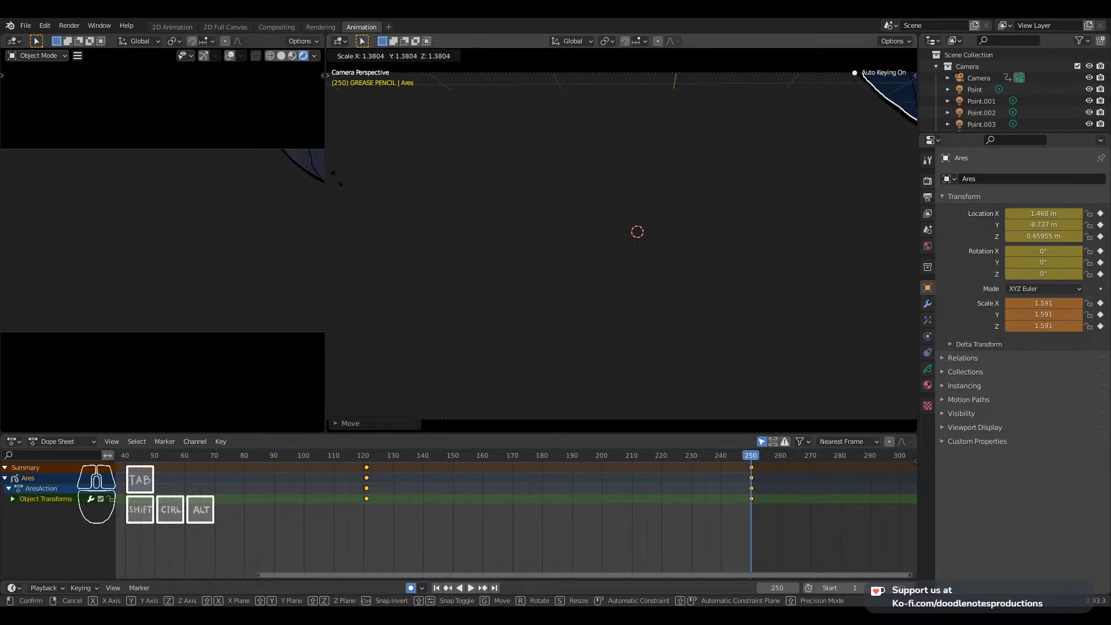
click(500, 214)
key(g)
click(628, 230)
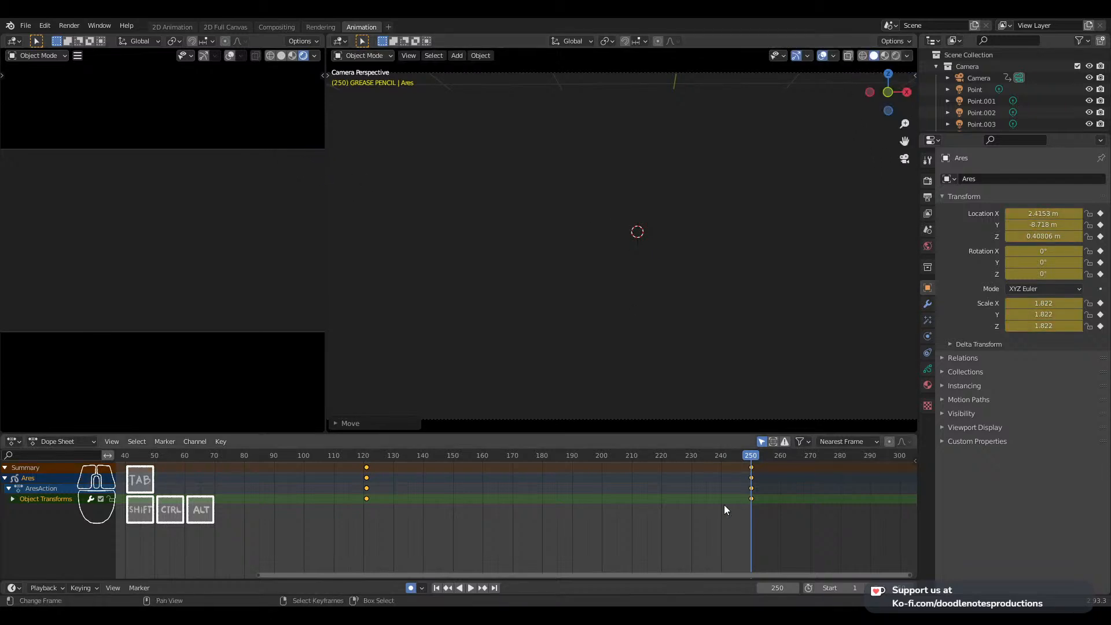
Preview Ares's movement, go to its keyframe at frame 121, and clear its scale back to 1
click(300, 457)
key(space)
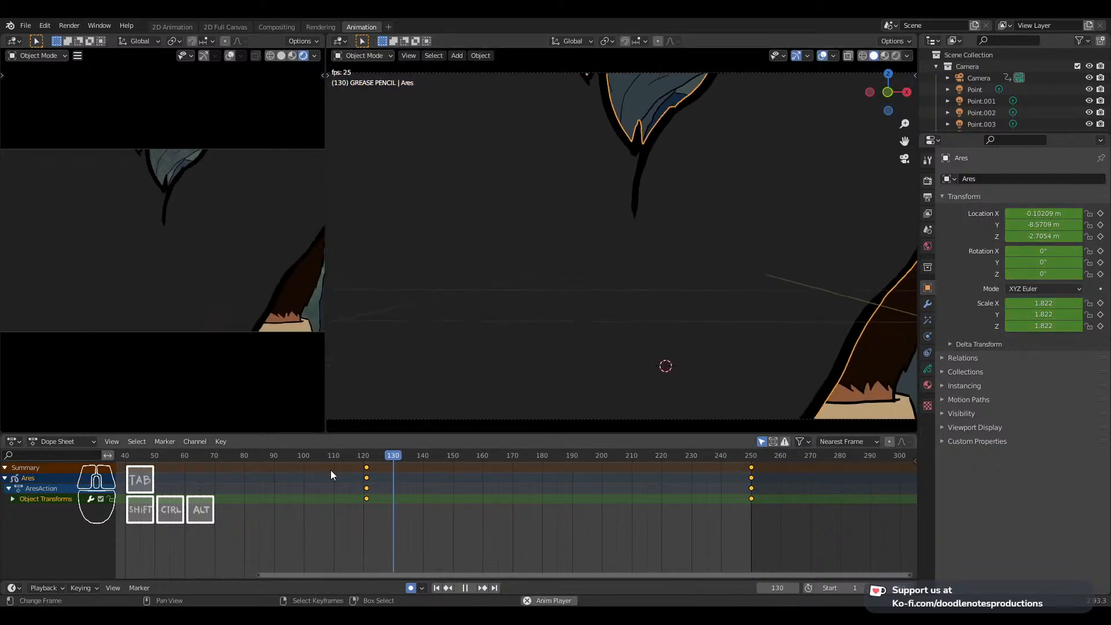
key(space)
key(Down)
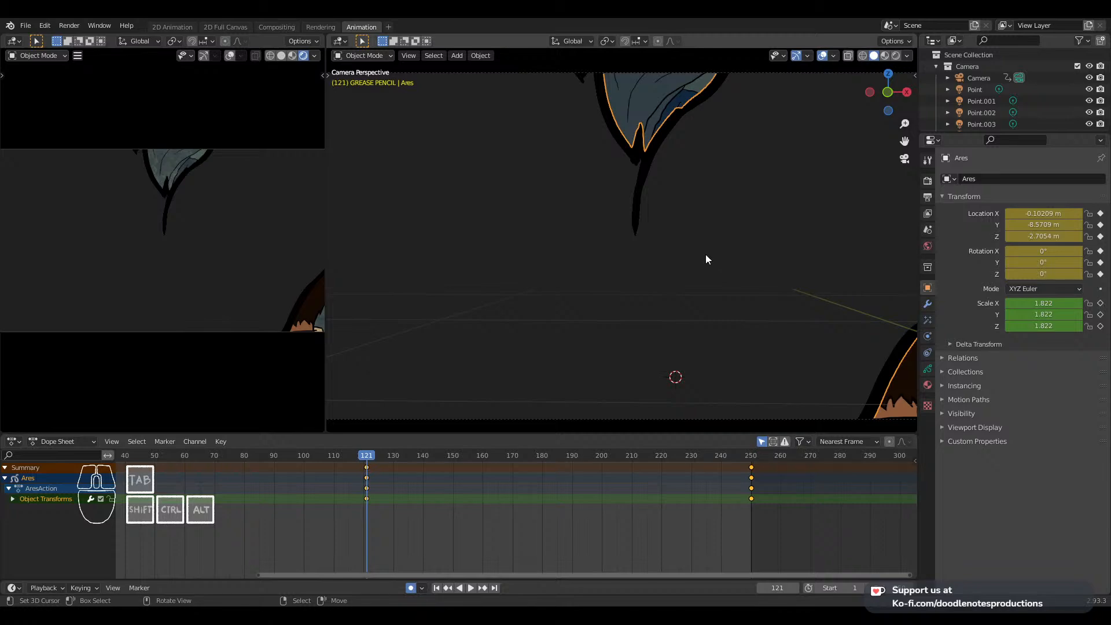
key(alt+s)
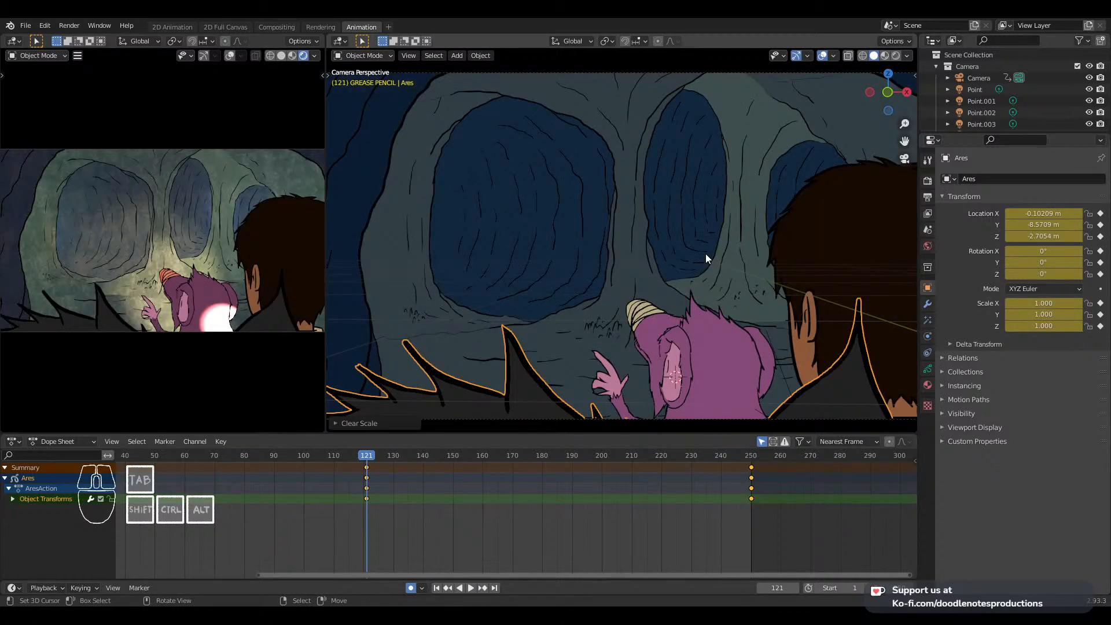
Preview the result, then at frame 185 scale Ares to about 0.93 and move it to about X 0.14 m, Z -1.76 m
key(space)
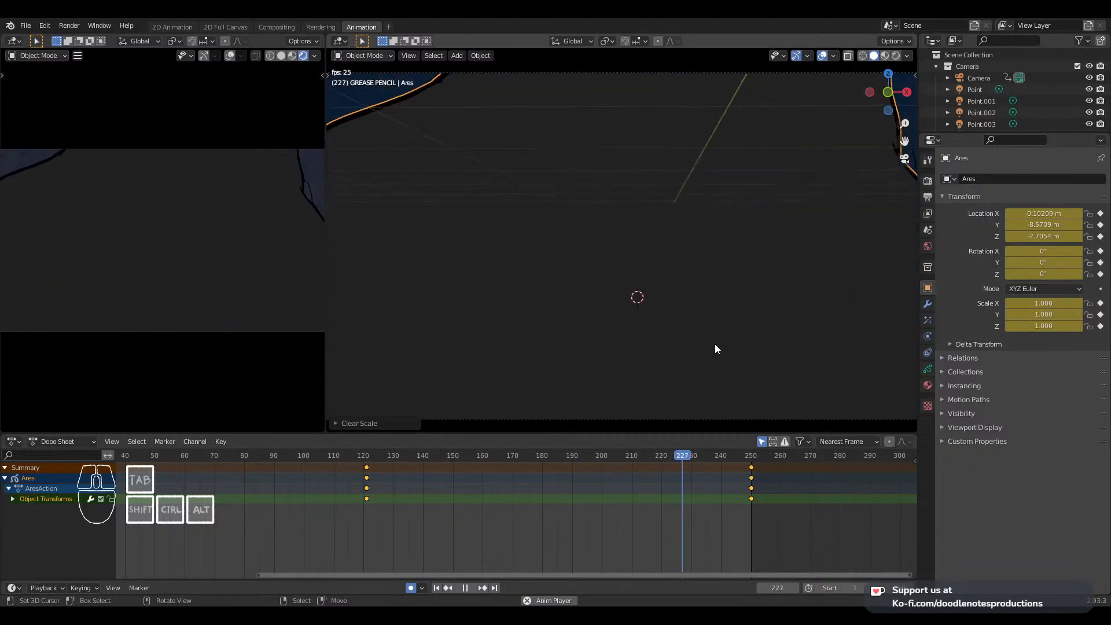
drag(724, 468, 555, 492)
key(space)
key(s)
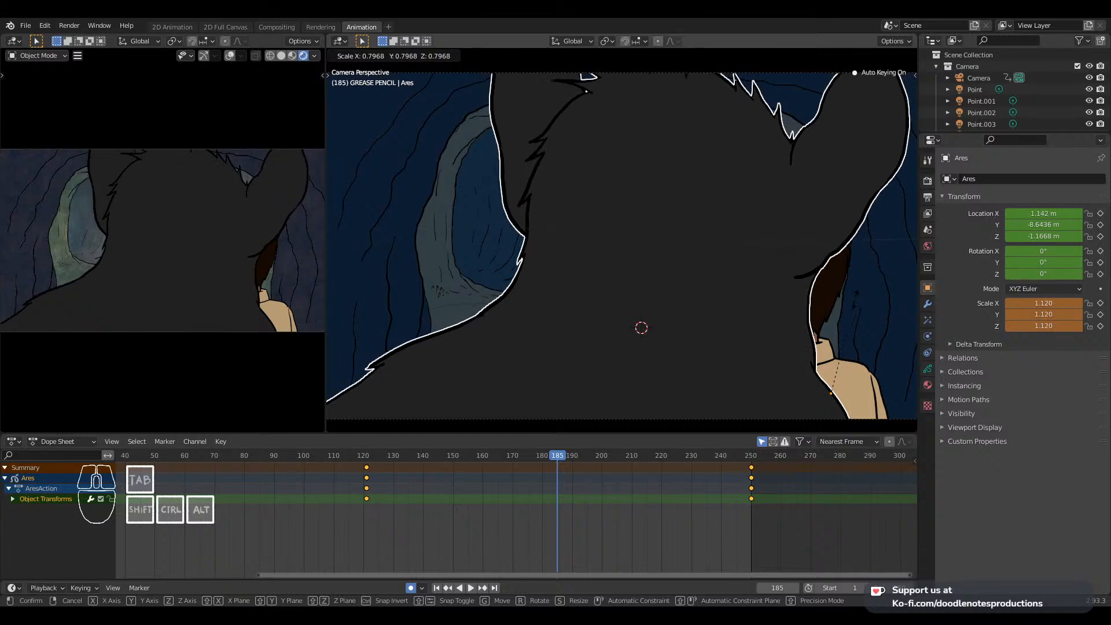
click(849, 305)
key(g)
click(740, 389)
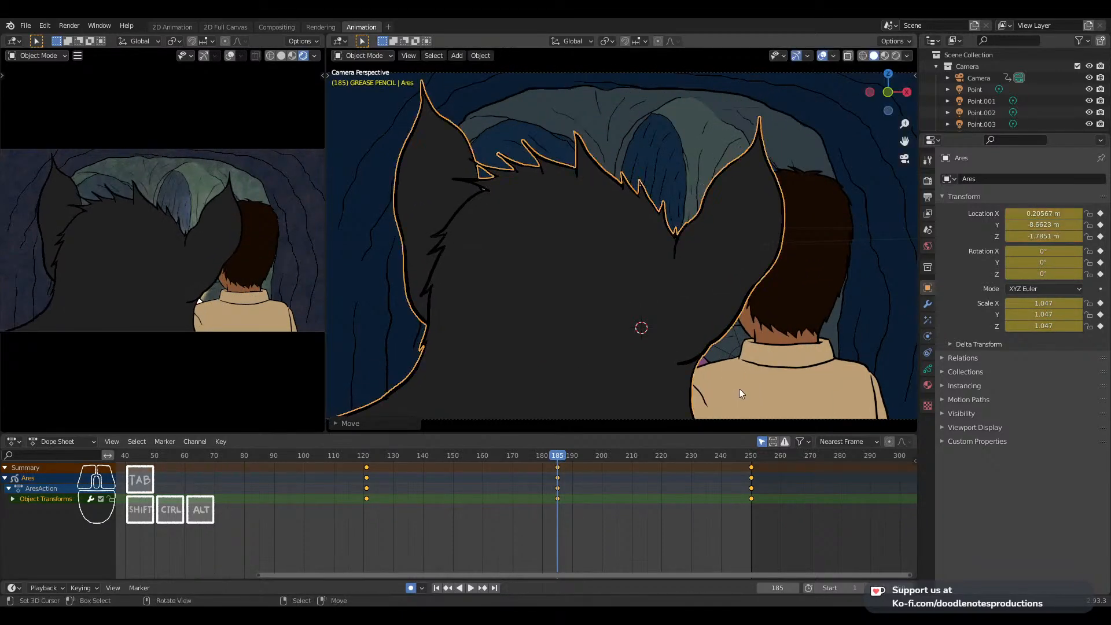
key(s)
click(786, 389)
key(g)
click(780, 386)
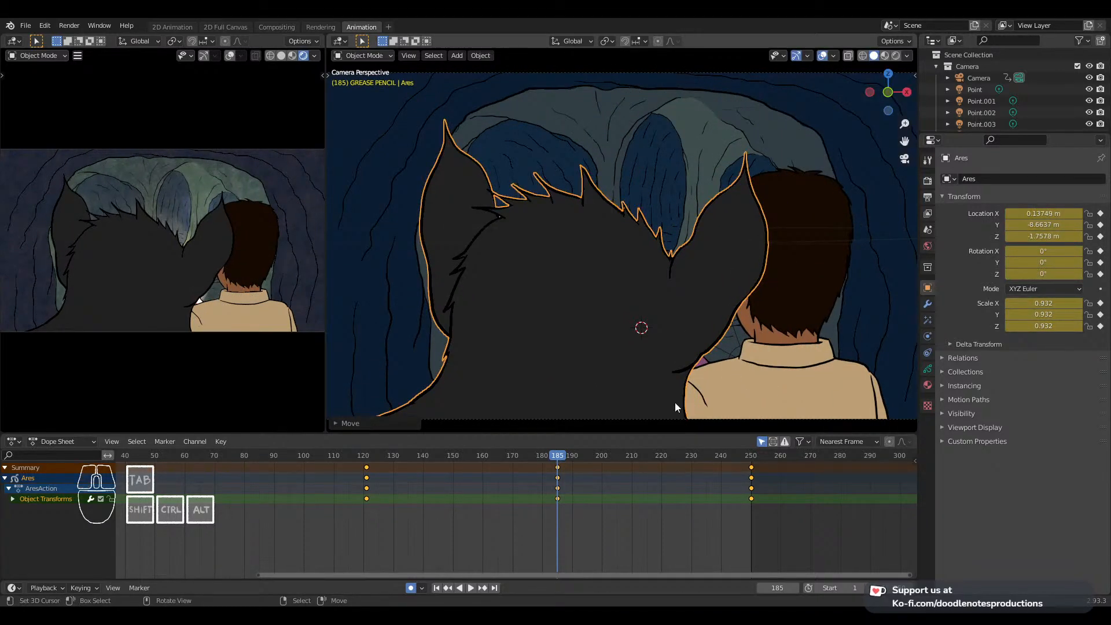
Replay the shot from around frame 121 to check Ares's motion with the new frame 185 pose
key(space)
click(354, 480)
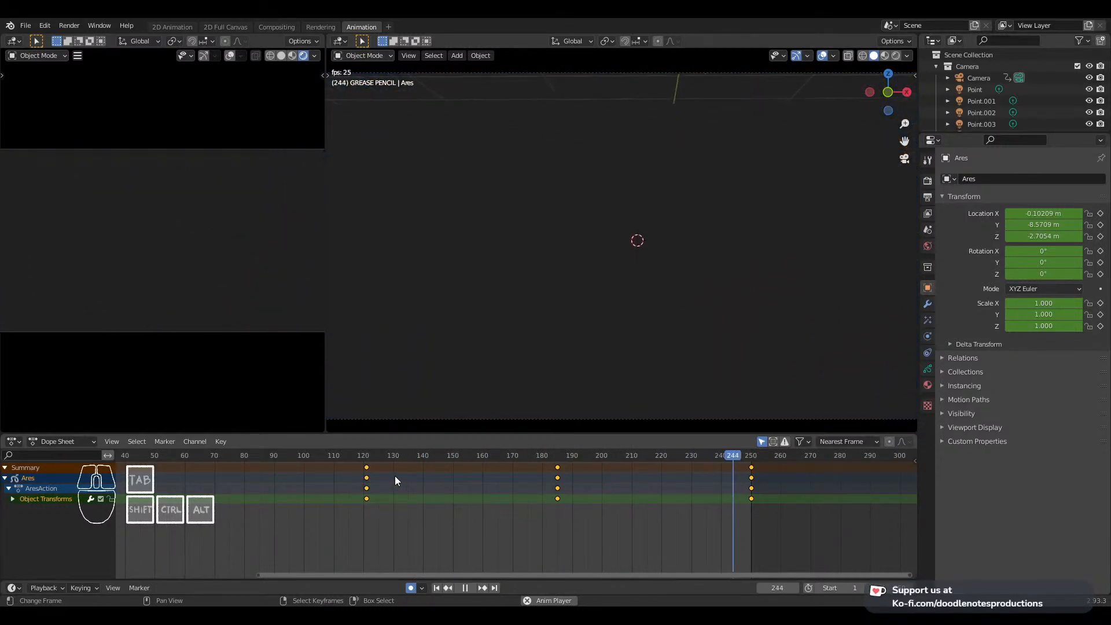
key(space)
click(362, 480)
key(space)
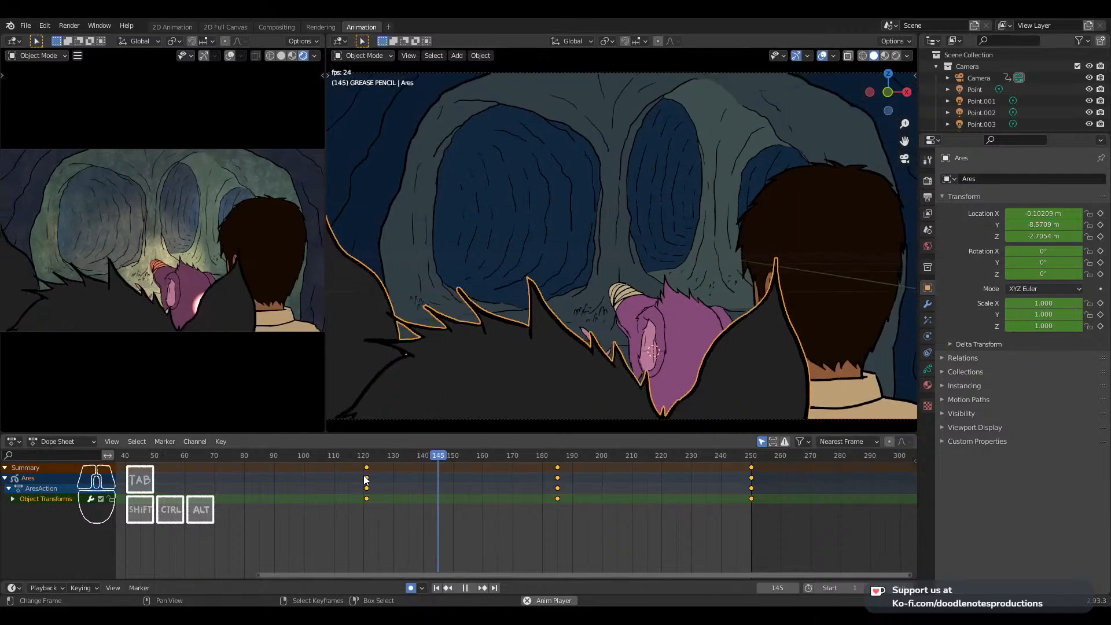
Delete Ares's keyframes at frames 185 and 250
key(space)
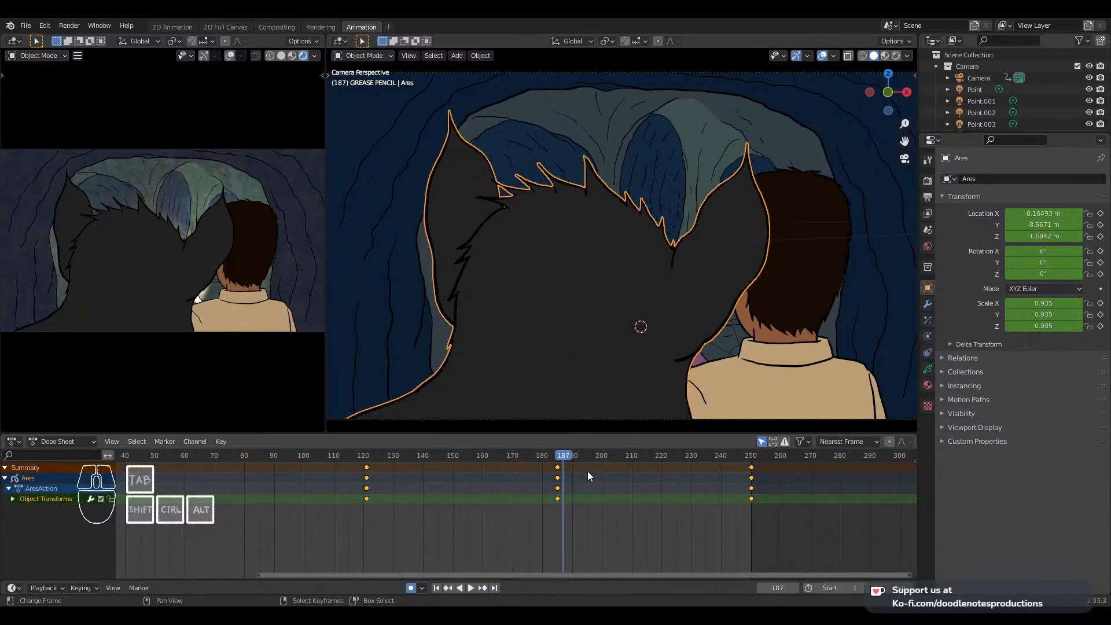
click(562, 470)
right_click(559, 468)
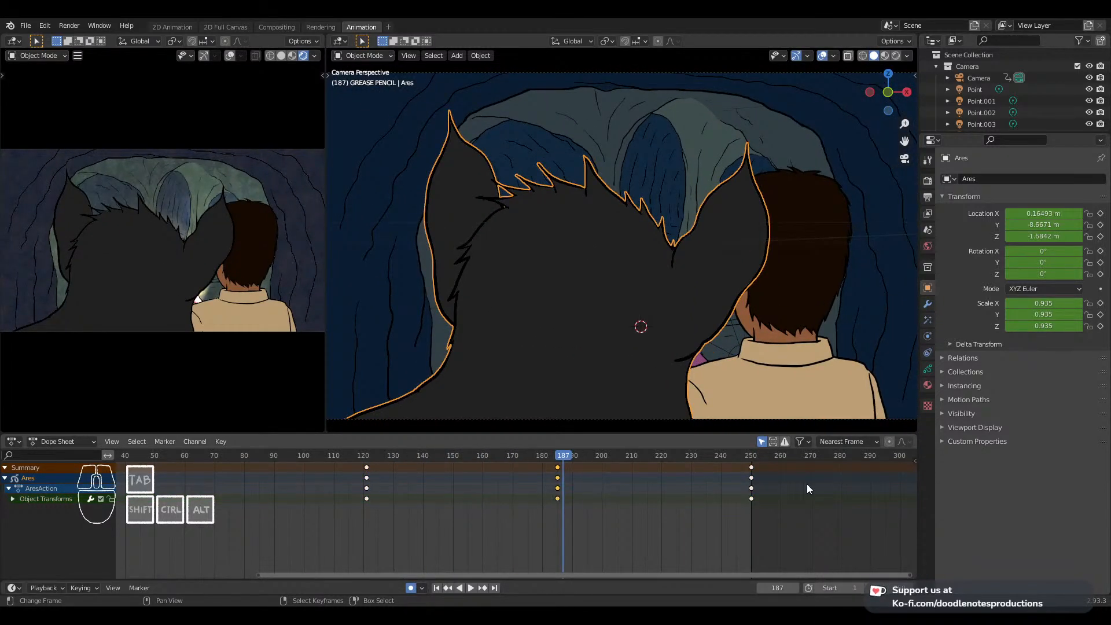
shift+right_click(750, 466)
key(Delete)
Preview the result, then at frame 250 move Ares to about Y -7.50 m and Z -2.35 m
click(332, 470)
key(space)
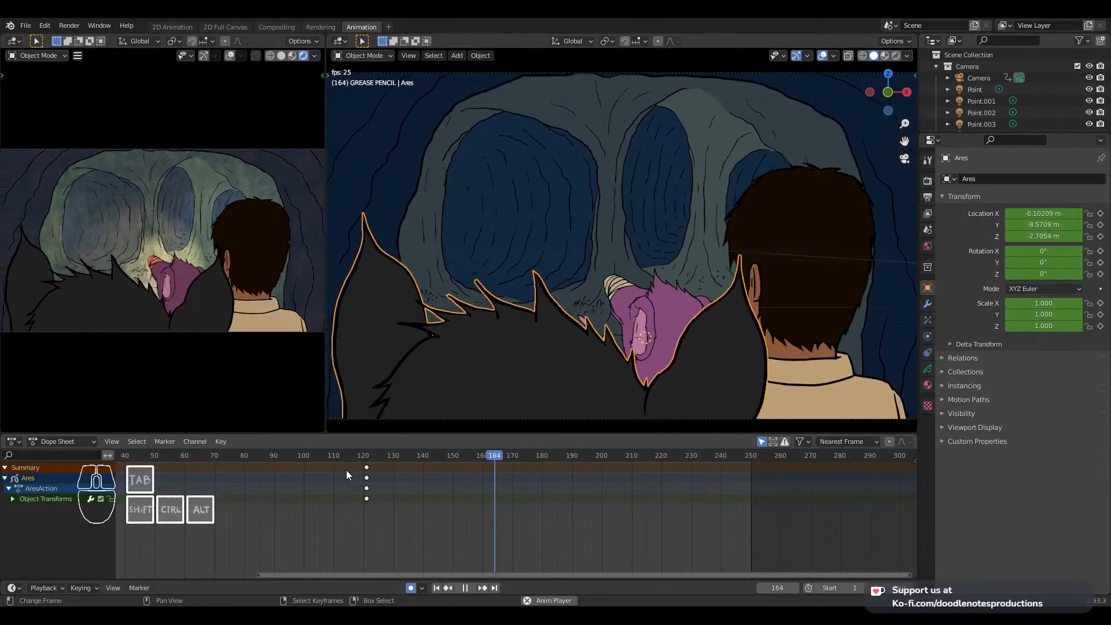
key(space)
key(shift+Right)
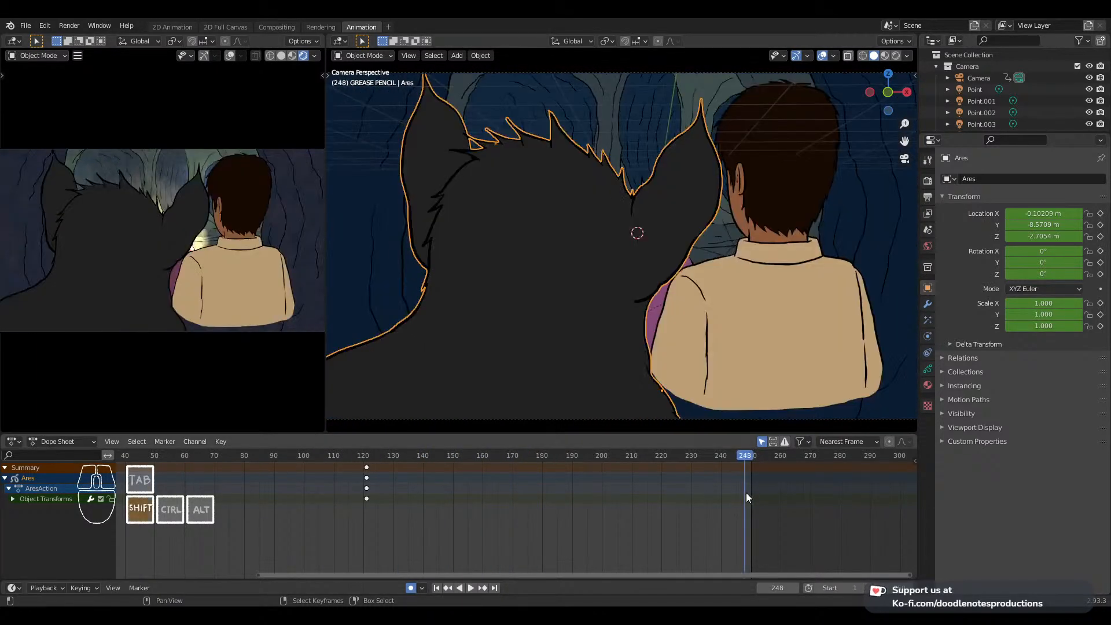
key(g)
key(z)
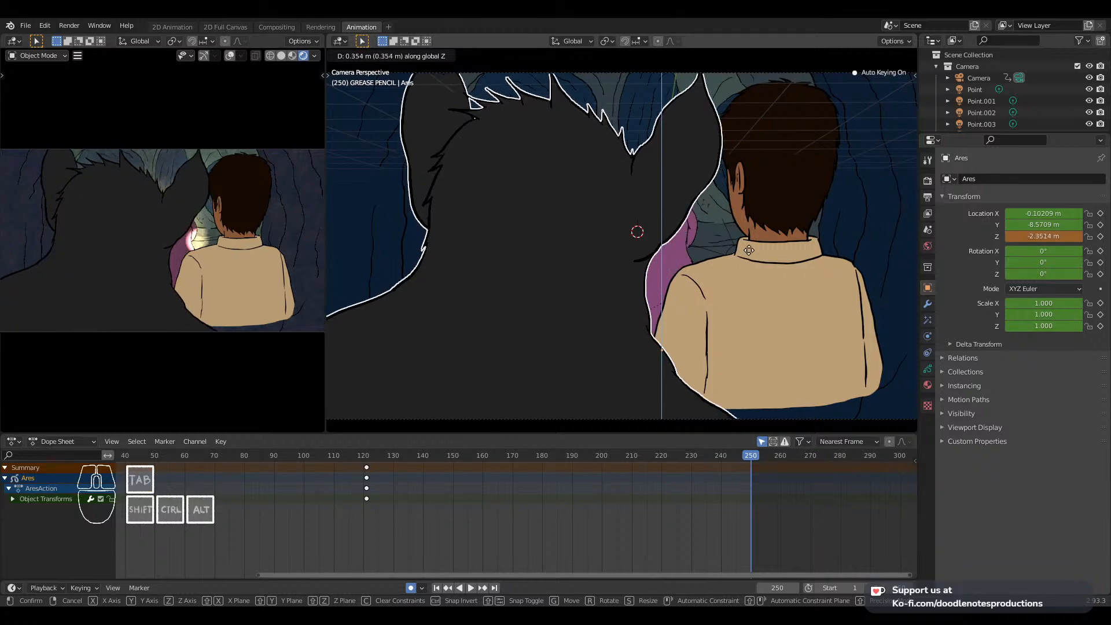
click(813, 288)
key(g)
key(y)
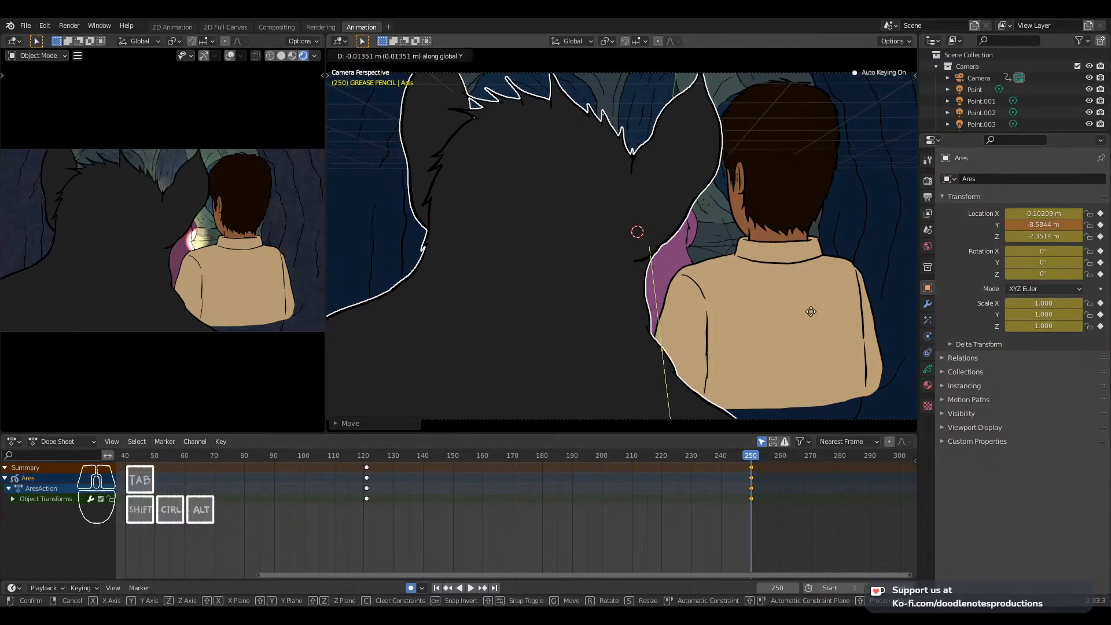
click(819, 372)
Replay the shot from around frame 105 to check Ares's motion with the new frame 250 pose
click(317, 474)
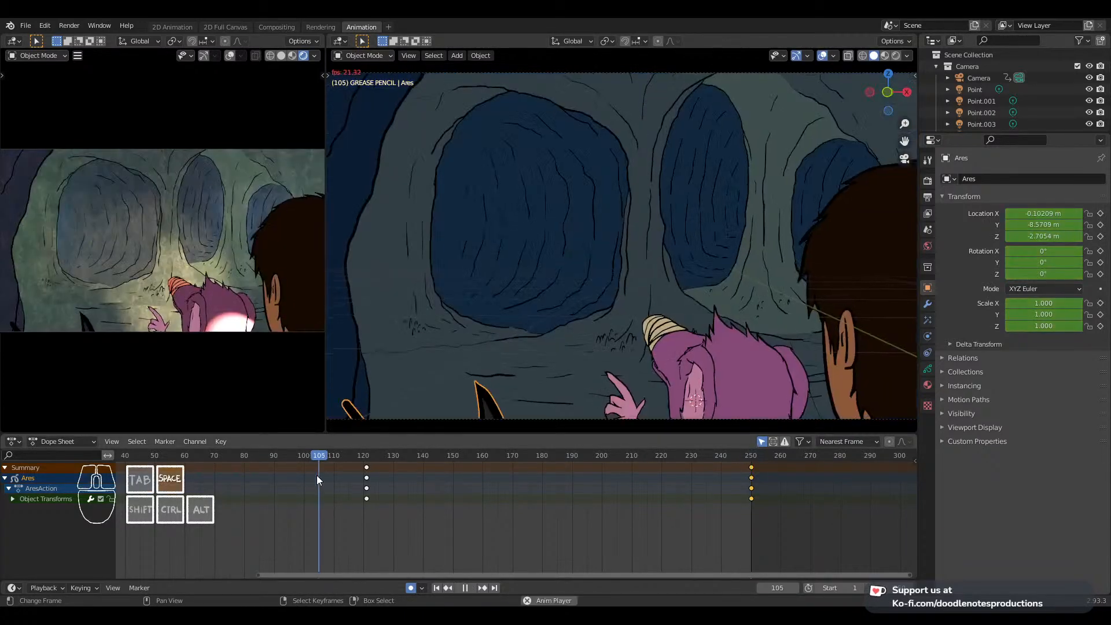
key(space)
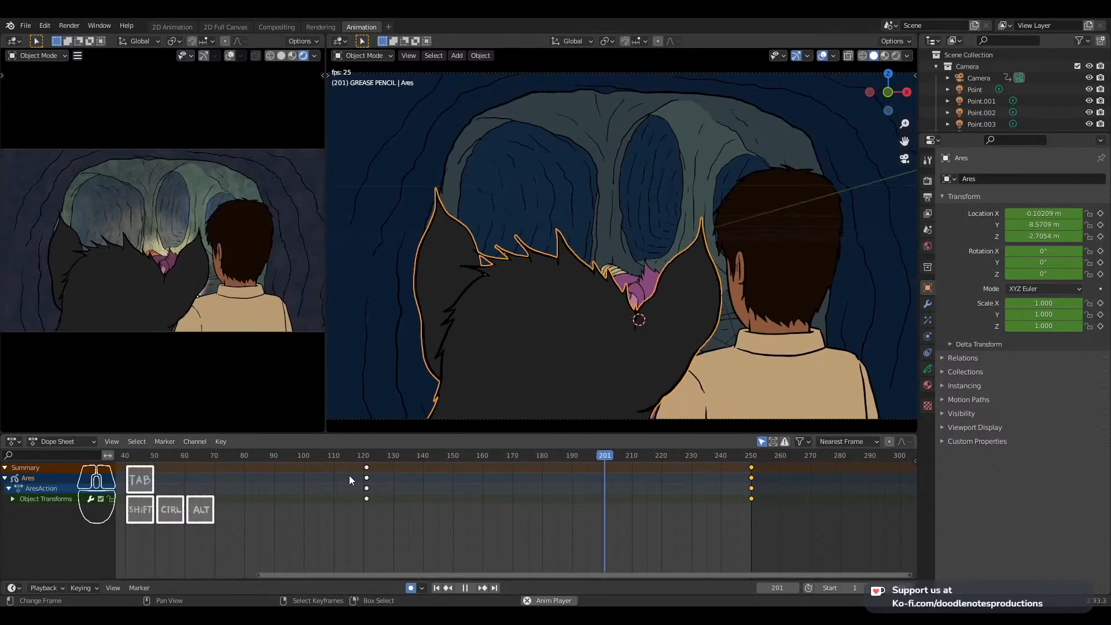
key(space)
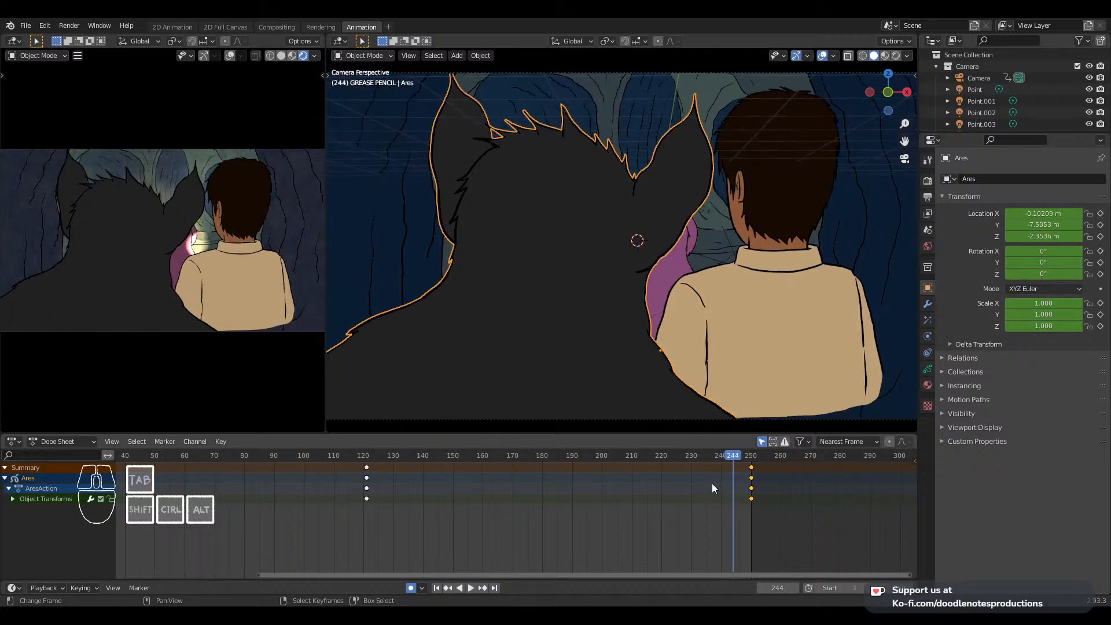
key(space)
key(space)
Delete the camera's keyframe at frame 250 and snap its frame 224 keyframe to frame 250
click(751, 455)
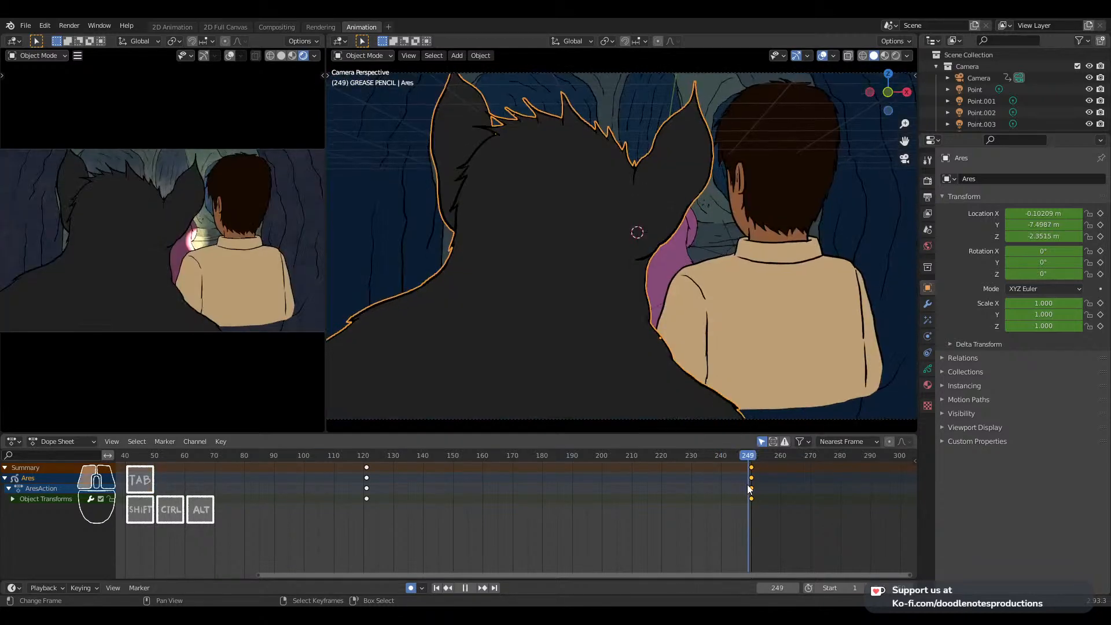
right_click(769, 422)
right_click(769, 422)
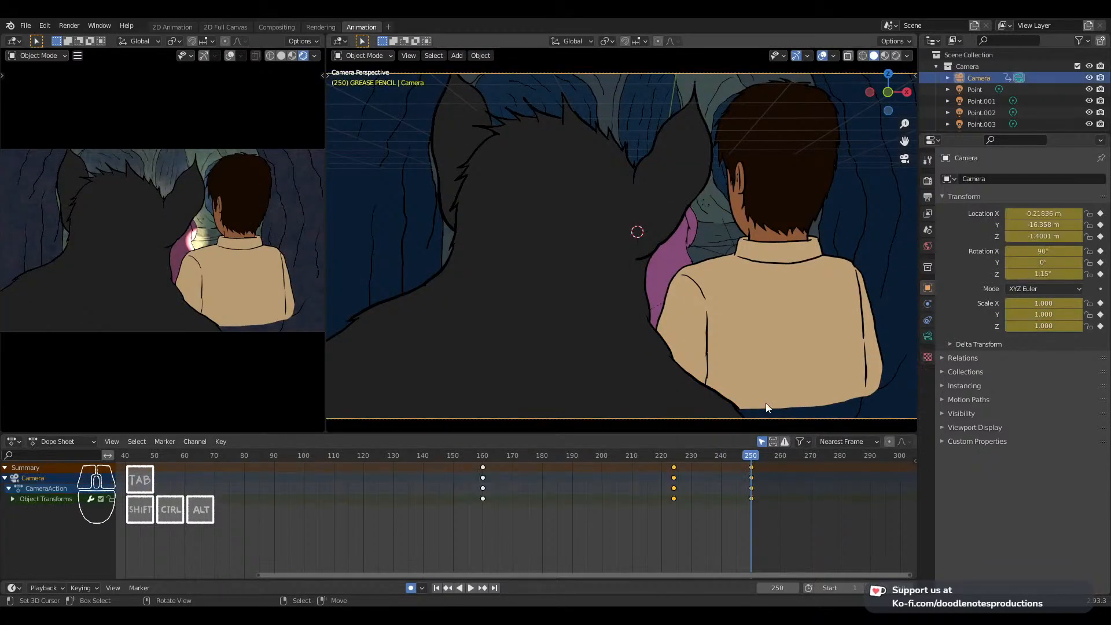
scroll(766, 407, down, 3)
shift+middle_drag(767, 405, 726, 327)
key(x)
click(748, 464)
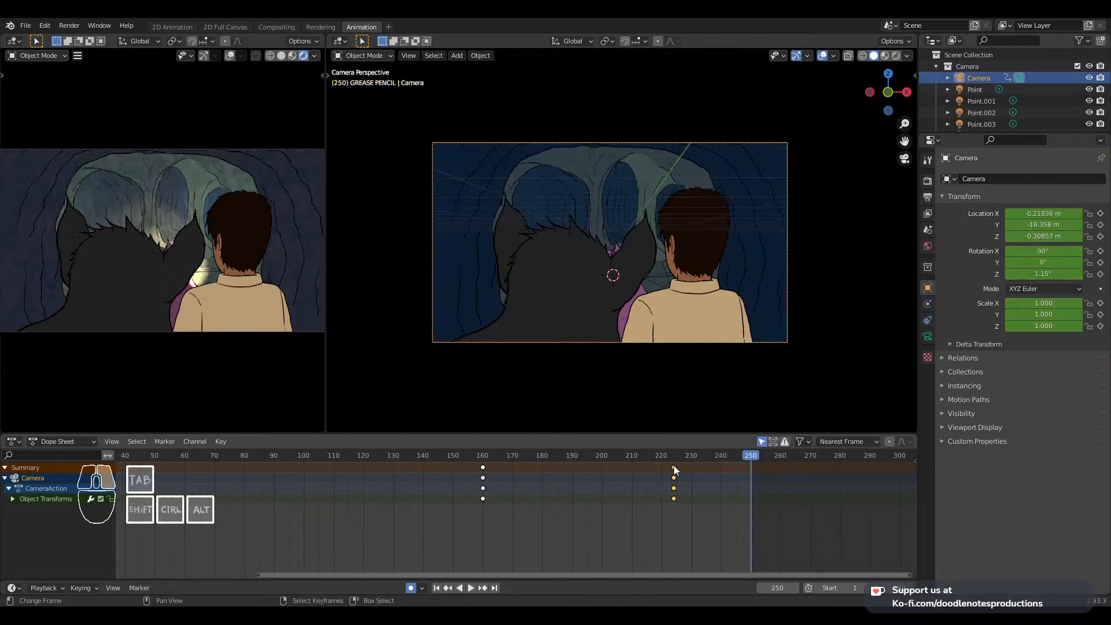
key(shift+s)
click(370, 470)
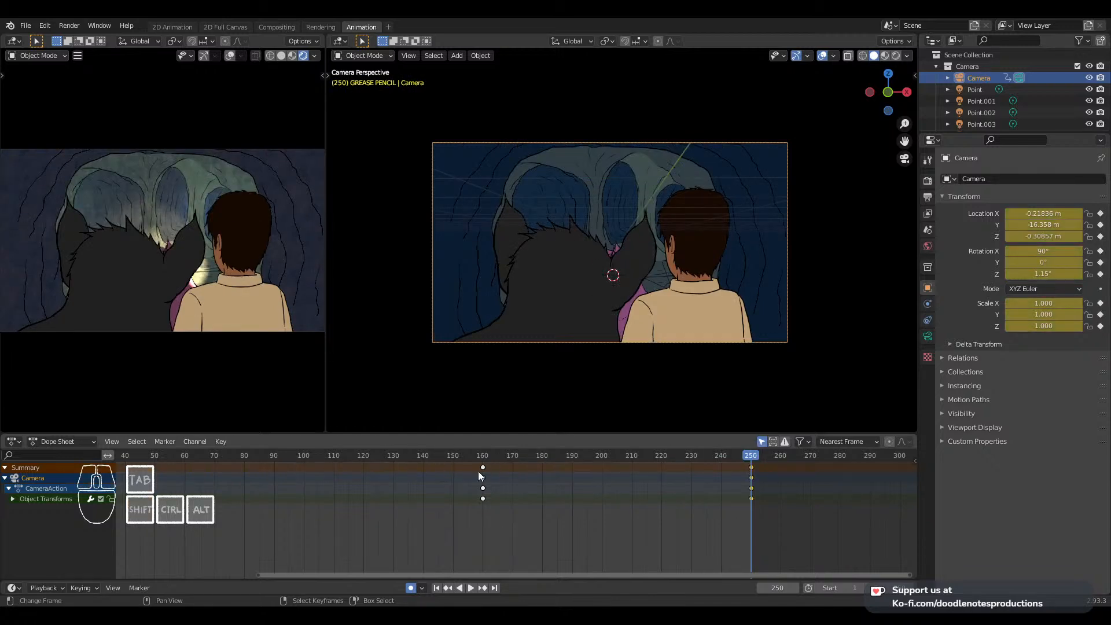
Replay the camera pull-back from around frame 160 and go to frame 250
click(478, 471)
key(space)
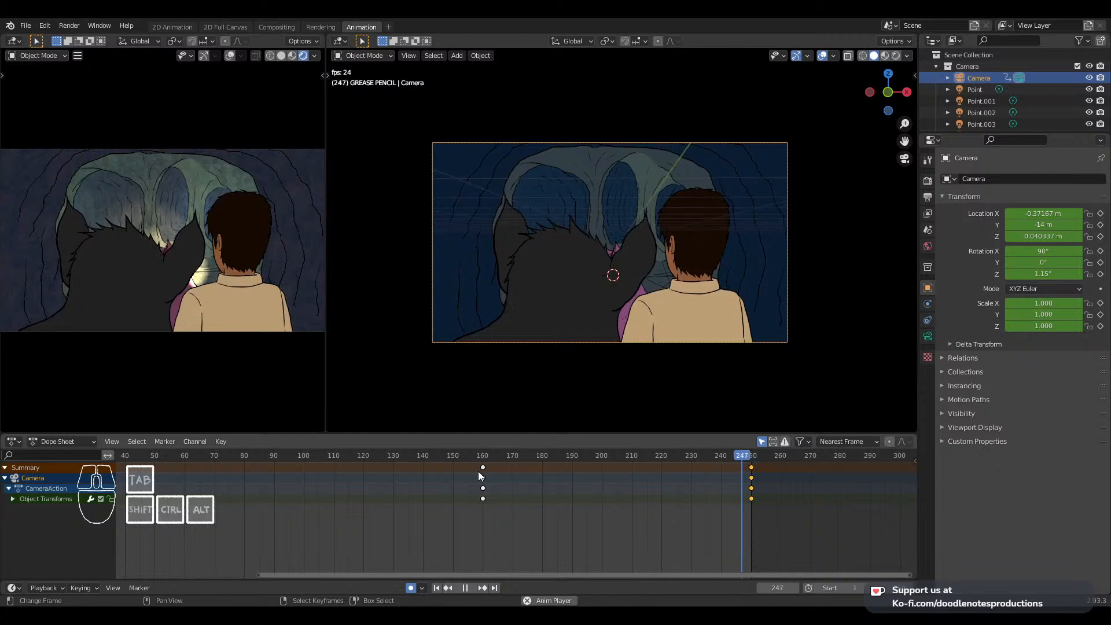
key(space)
drag(696, 491, 751, 487)
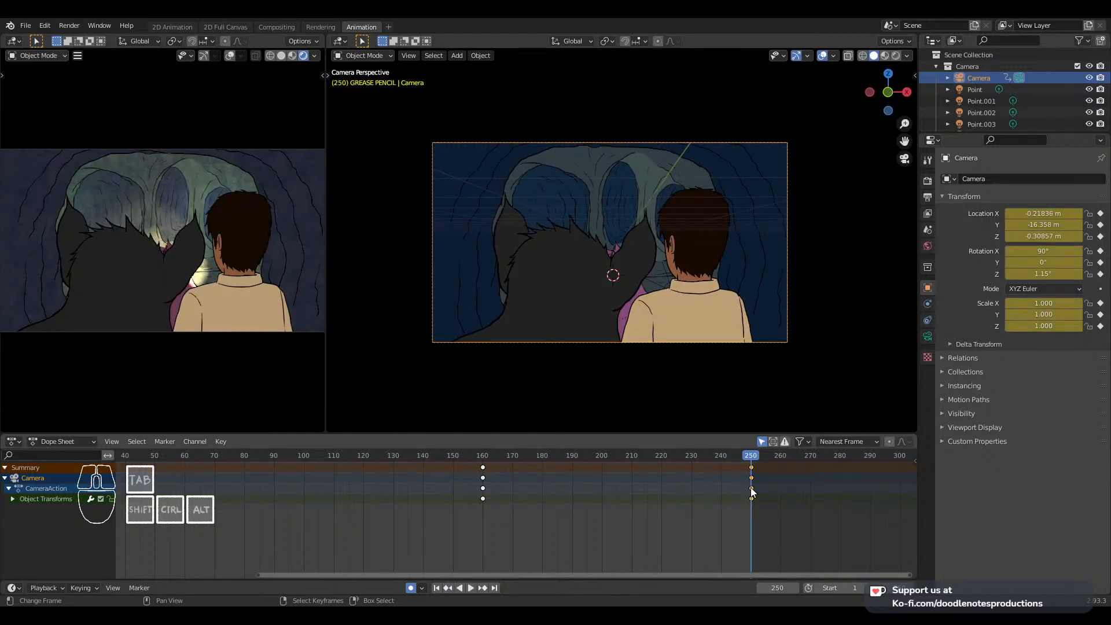
At frame 250, move Ares to about X 0.28 m, Z -1.86 m and tilt it to about -3.31° on Y
click(584, 315)
key(g)
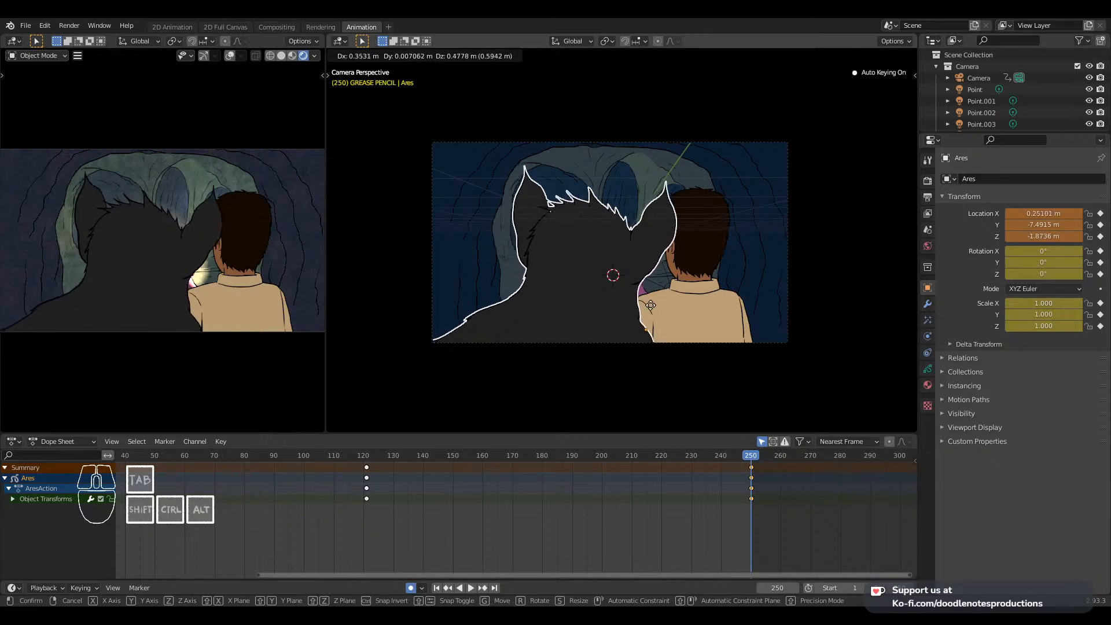
click(655, 307)
key(r)
click(752, 355)
Try to enlarge Ares slightly at frame 250 and undo the scaling
key(s)
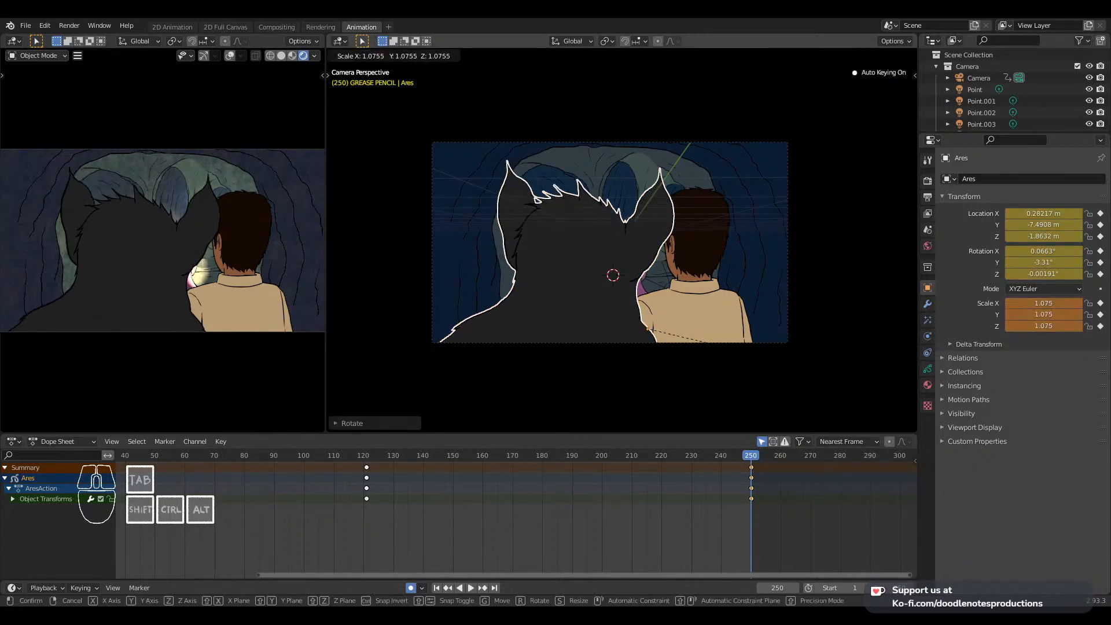
click(762, 355)
key(ctrl+z)
Move Ares deeper into the scene at frame 250, to about X -0.34 m, Y -5.70 m, Z -2.55 m
middle_drag(626, 305, 704, 311)
key(g)
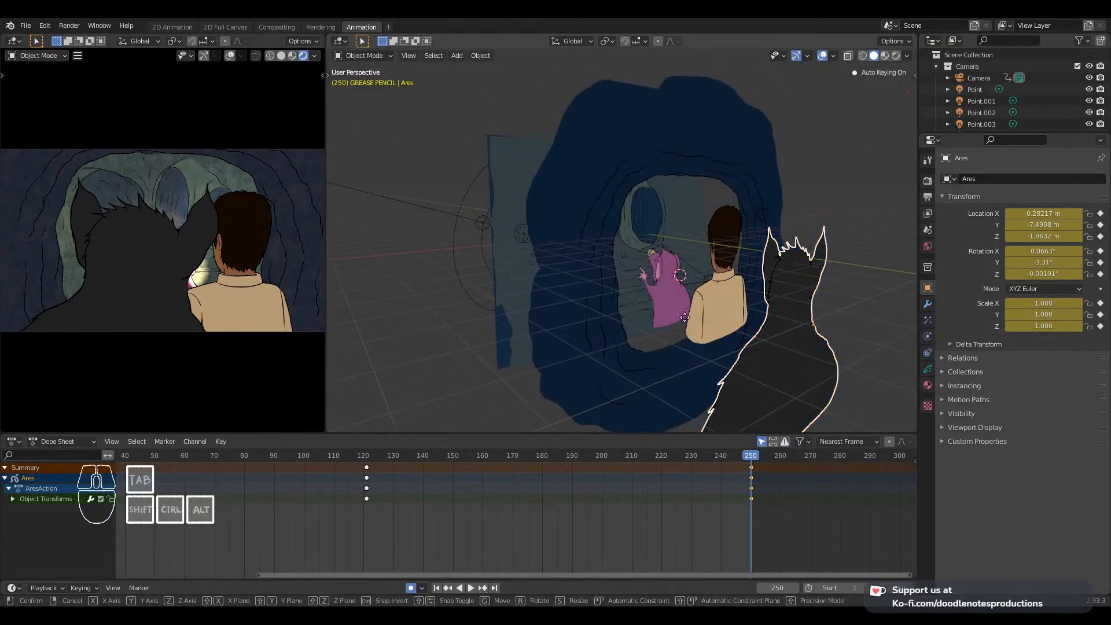
key(y)
click(638, 308)
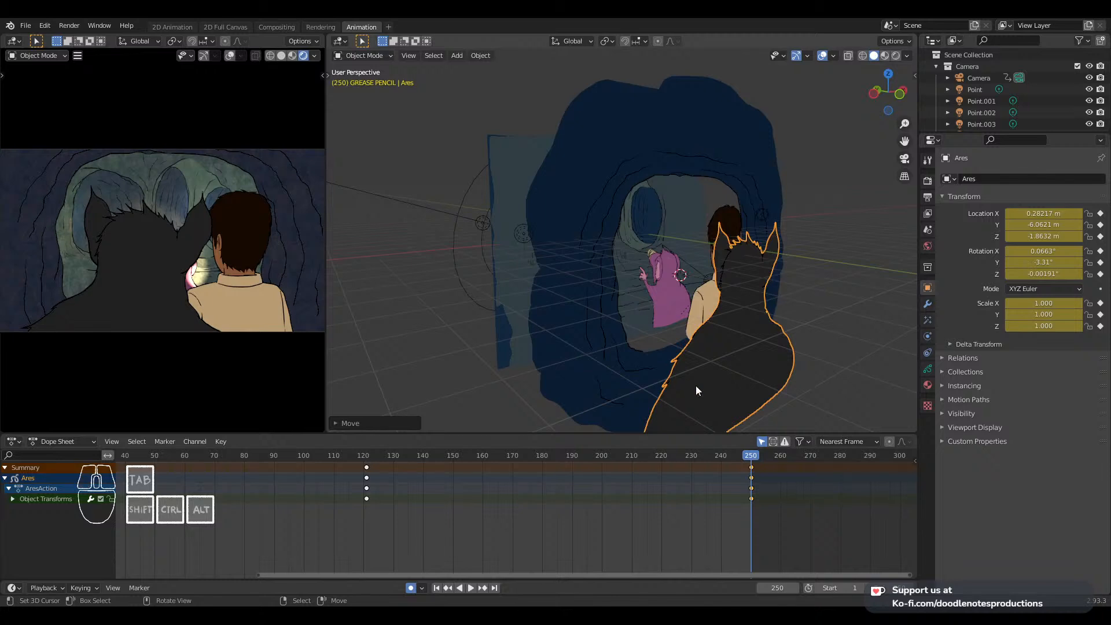
key(g)
click(669, 371)
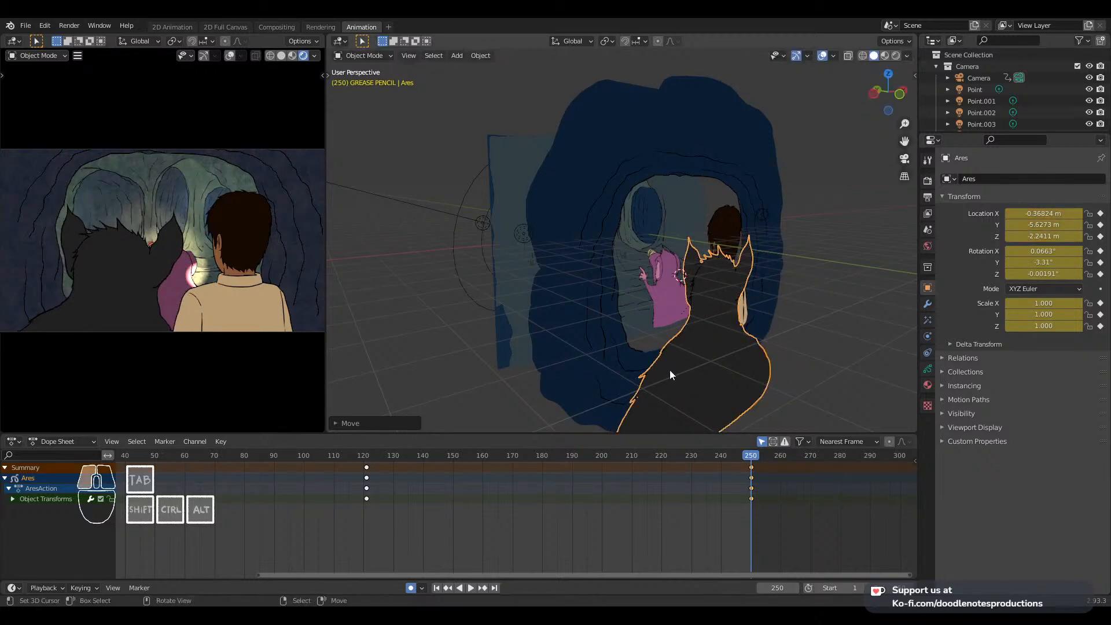
key(g)
click(669, 381)
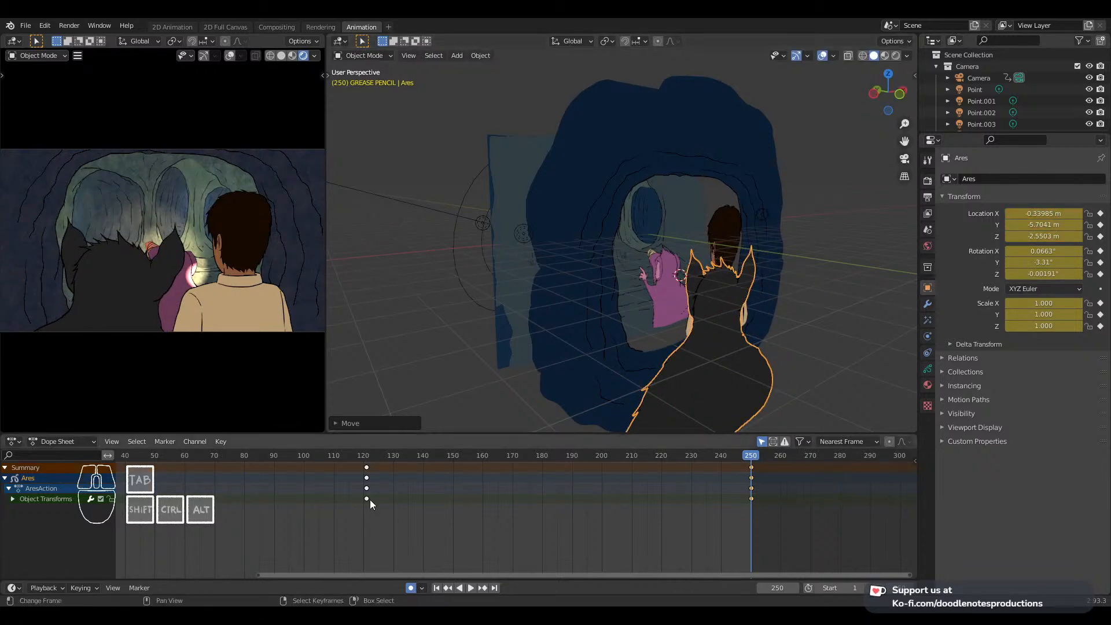
Replay the shot from Ares's frame 121 keyframe to check its new end position
key(Down)
key(space)
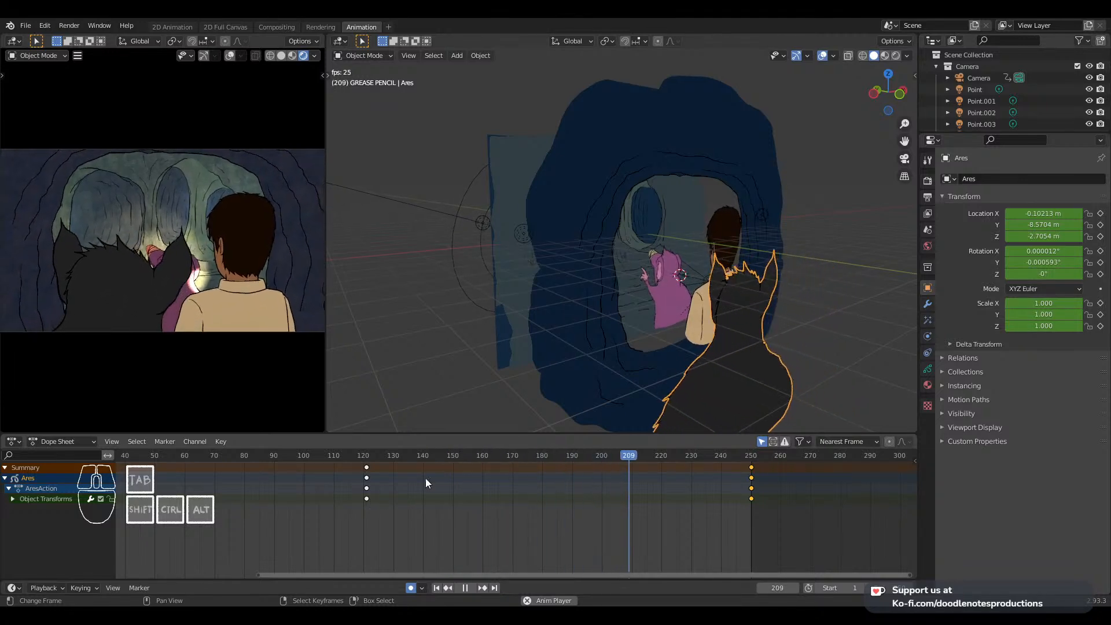
key(space)
Select Gregor and, at frame 250, move him along Y farther into the cave, away from Ares
click(688, 327)
click(693, 325)
key(Up)
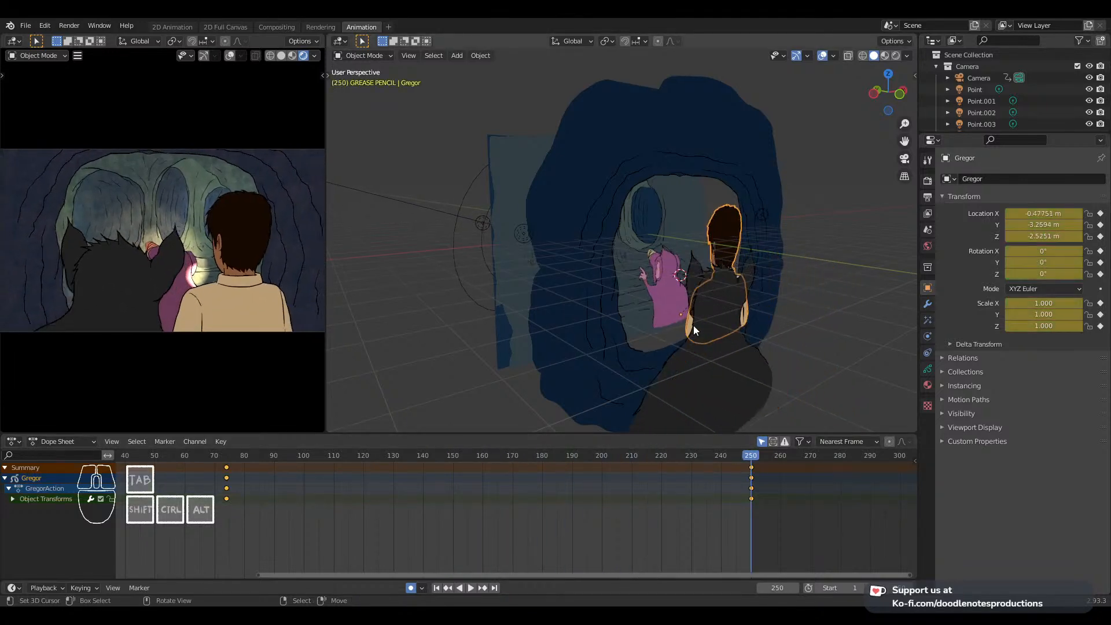
middle_drag(717, 307, 774, 337)
key(g)
key(y)
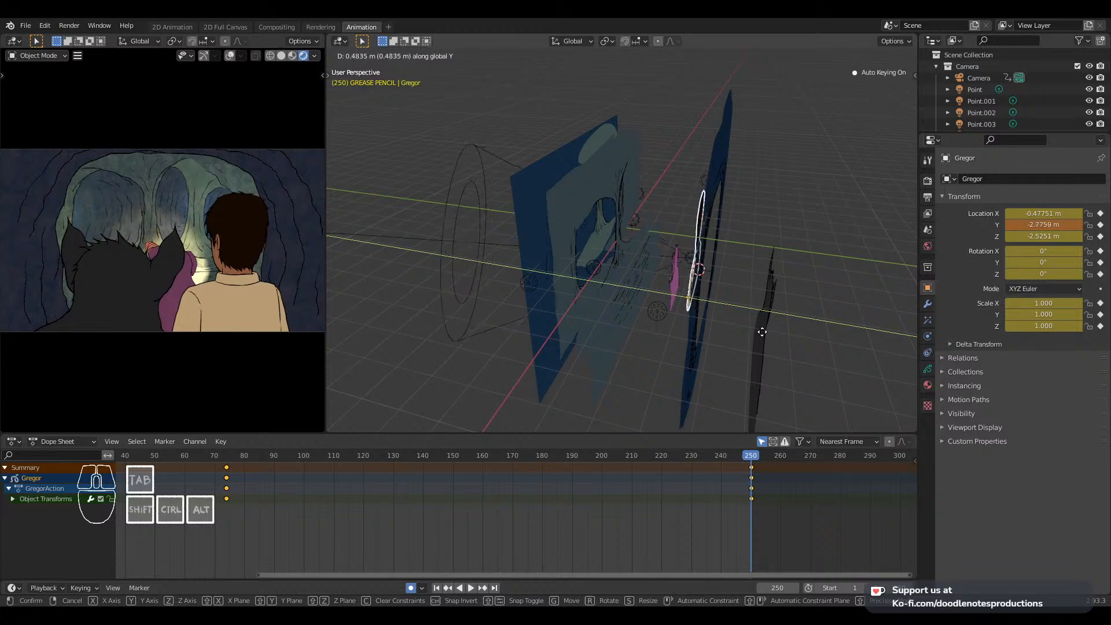
click(731, 303)
At frame 250, move Twitchtip farther into the cave to about Y -1.09 m and across to about X -0.71 m
click(671, 280)
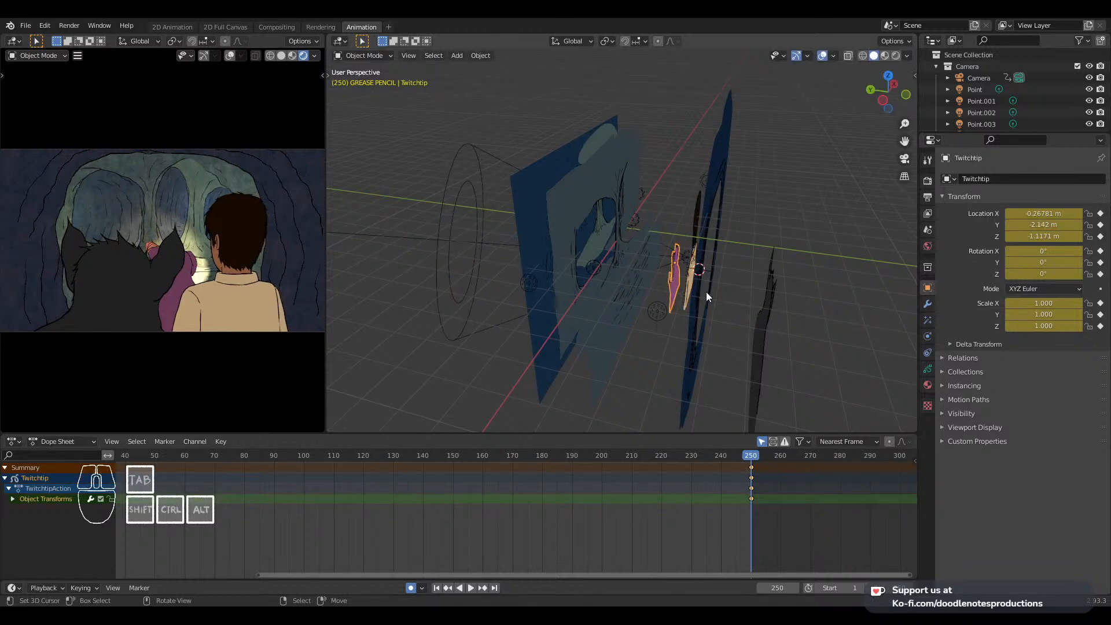
key(g)
key(y)
click(681, 287)
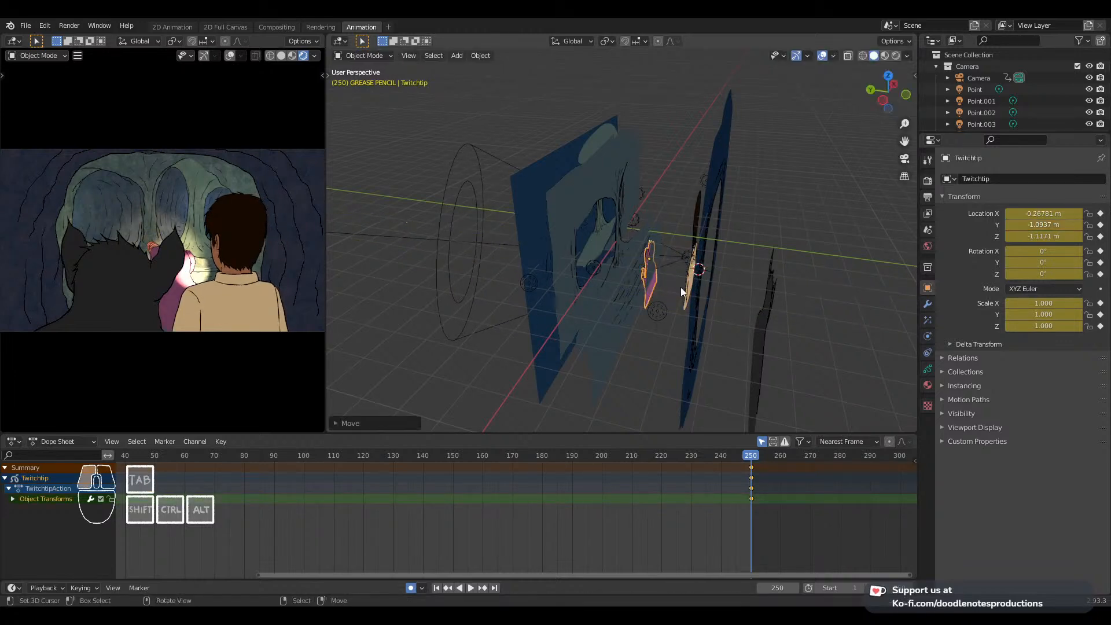
key(g)
key(x)
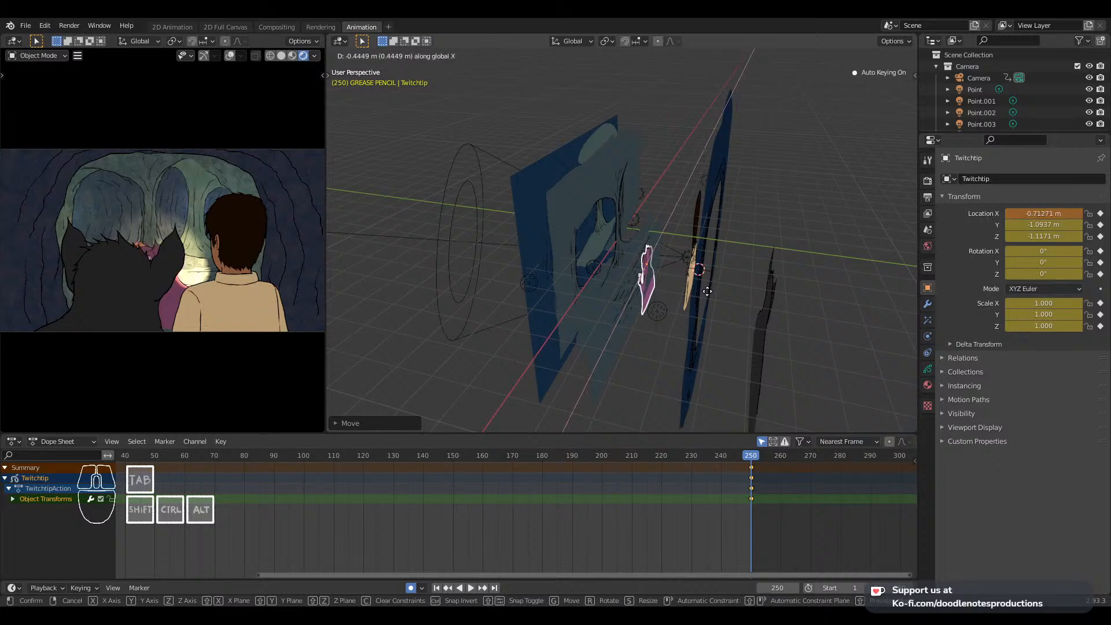
click(707, 291)
Adjust Twitchtip's height along Z at frame 250 so it sits low behind Ares's head
key(g)
key(z)
click(703, 290)
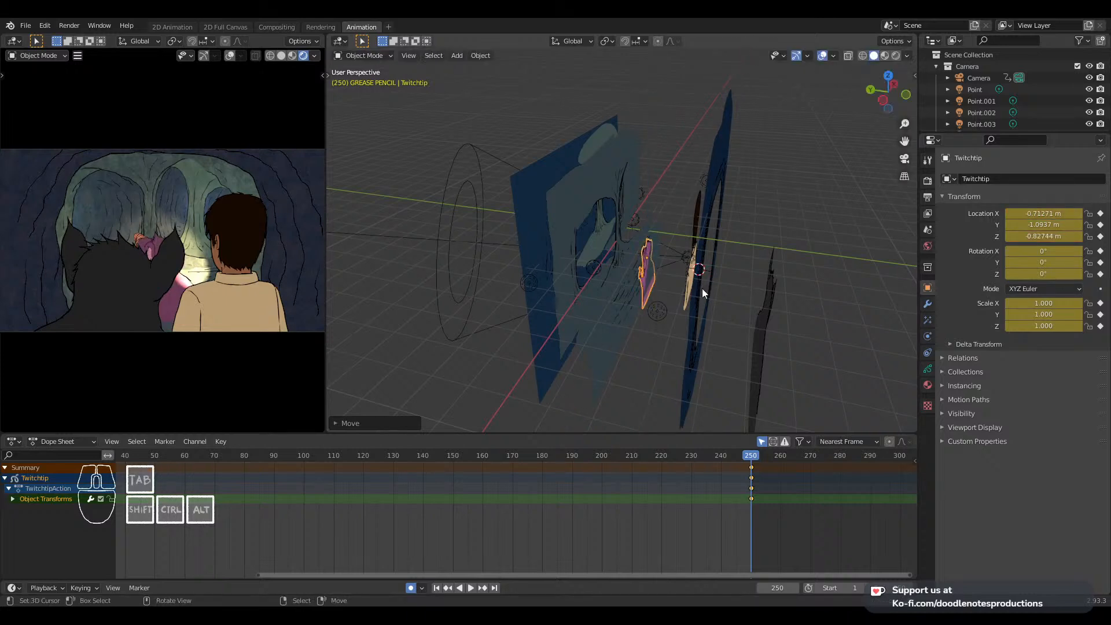
key(g)
key(z)
click(702, 299)
Replay the shot from around frame 55 and return the viewport to the camera view
drag(486, 499, 168, 498)
key(space)
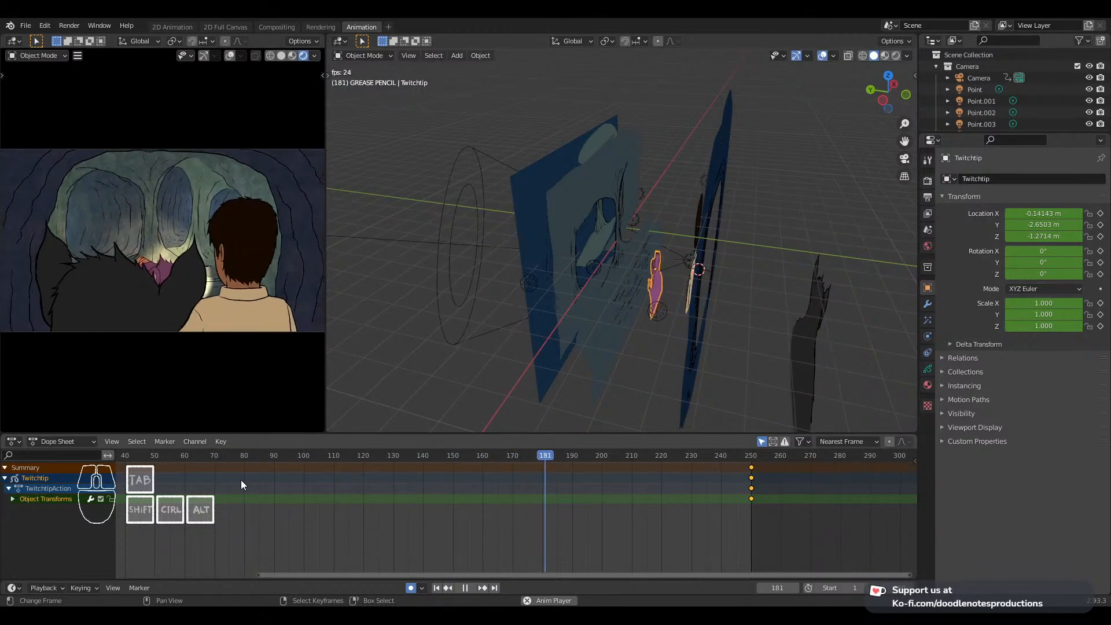
key(space)
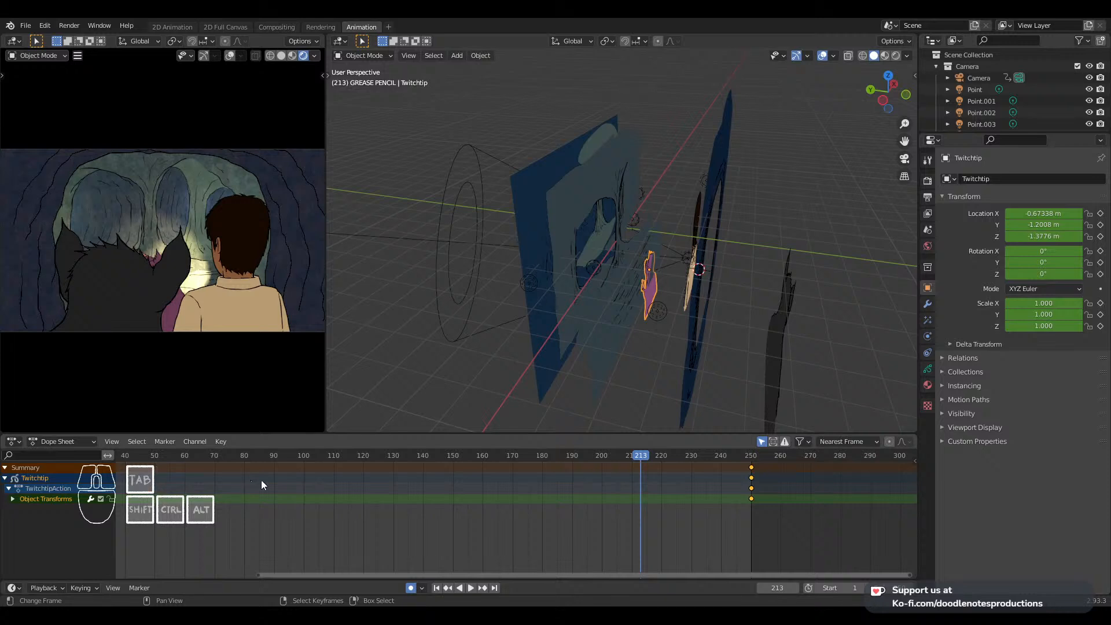
key(KP_0)
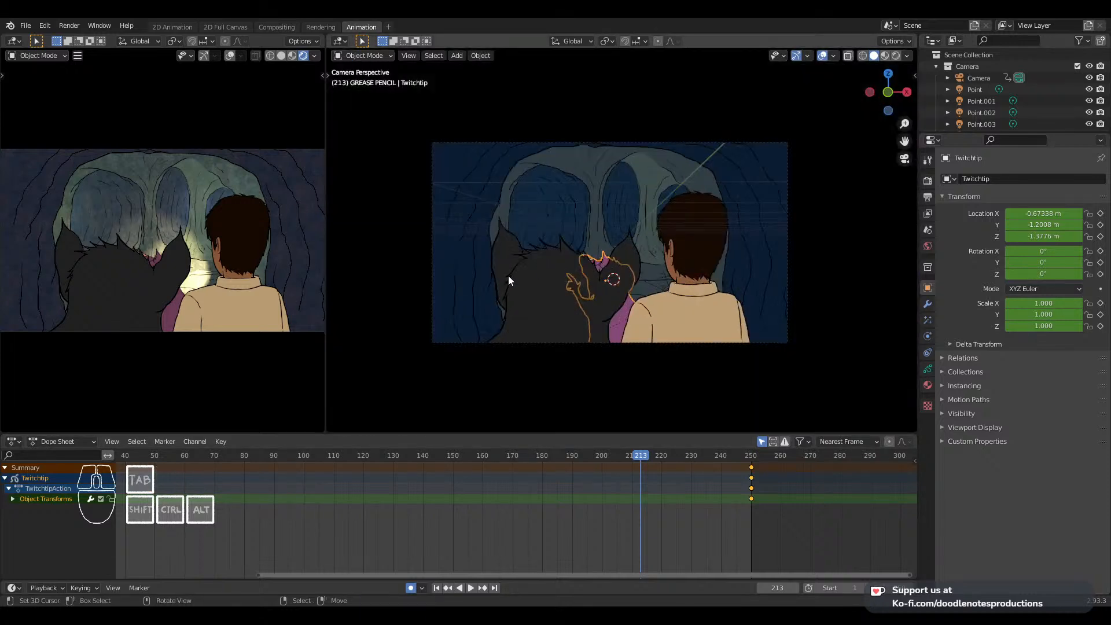
Select the camera and replay its move from around frame 142
click(681, 140)
click(681, 142)
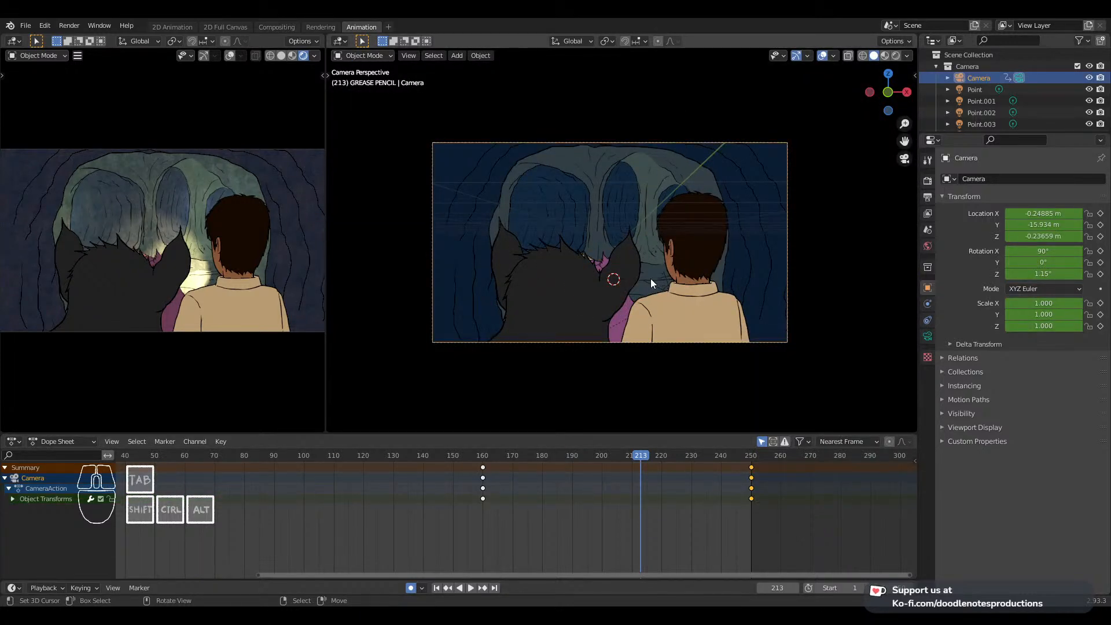
key(g)
right_click(669, 339)
click(429, 497)
key(space)
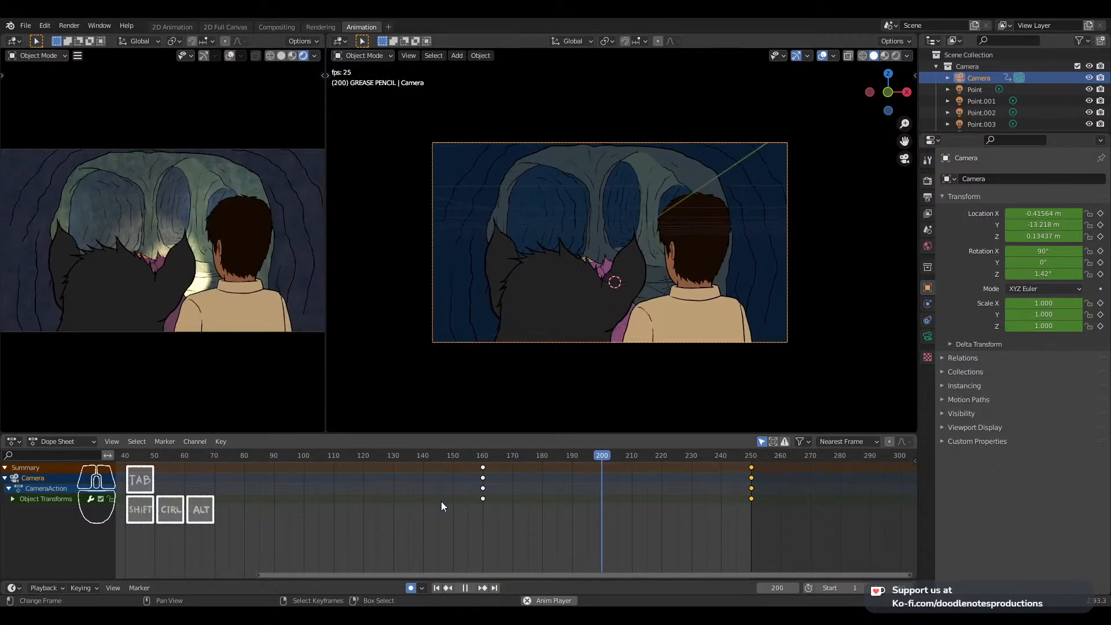
key(space)
Move the camera's frame 250 keyframe to frame 280
key(Up)
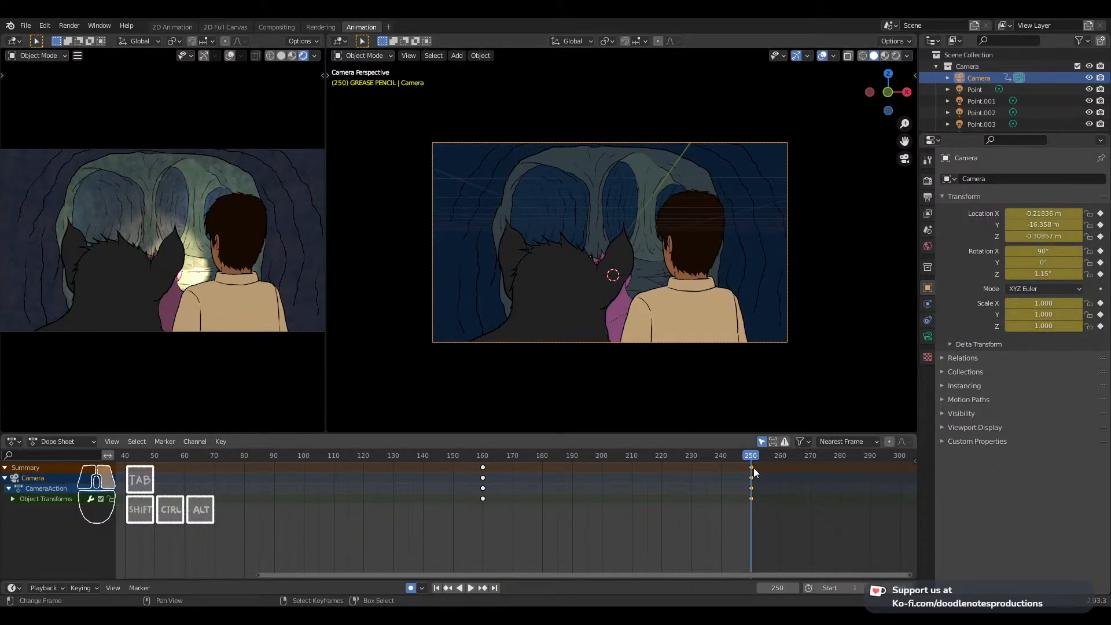
key(g)
click(842, 470)
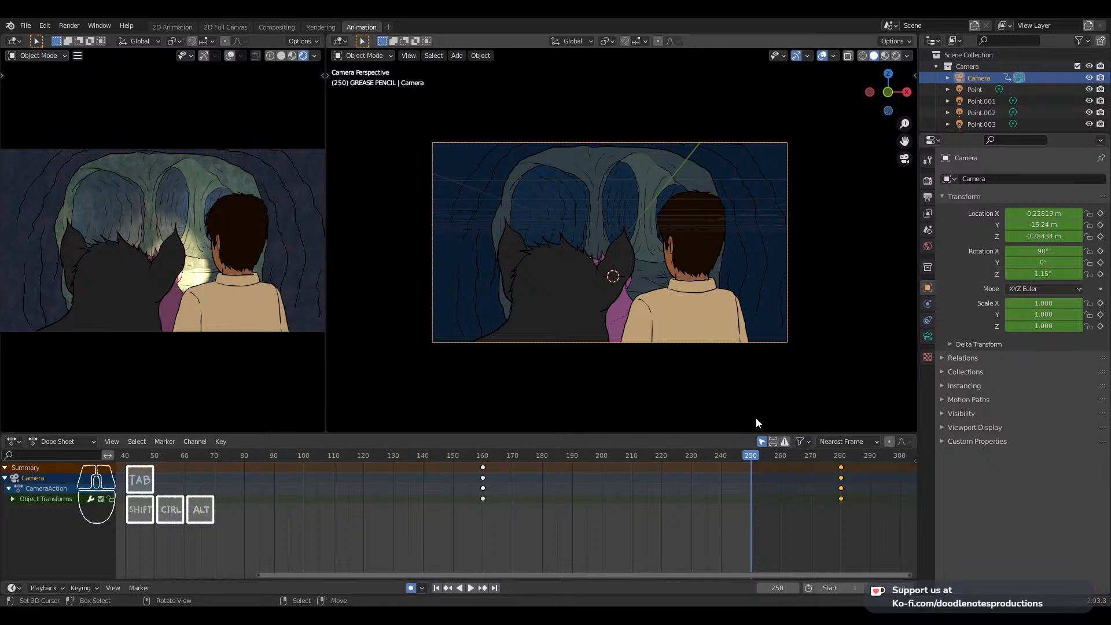
At frame 280, pull the camera back along its local Z to Y -17.451 m and set its height to about -0.175 m
key(Up)
key(g)
key(z)
key(z)
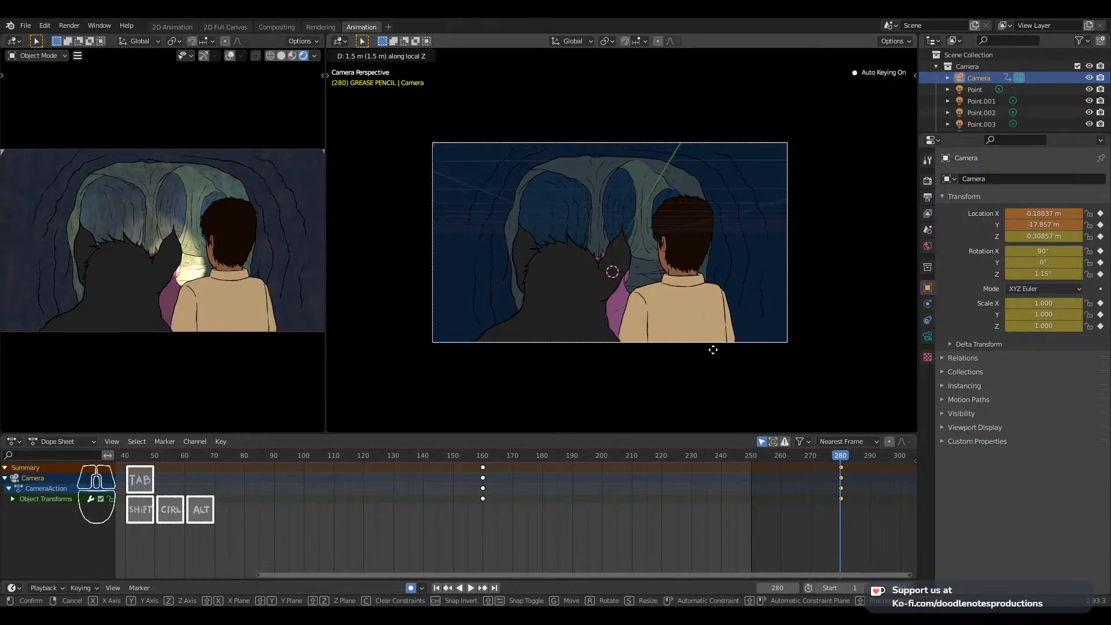
click(714, 373)
key(g)
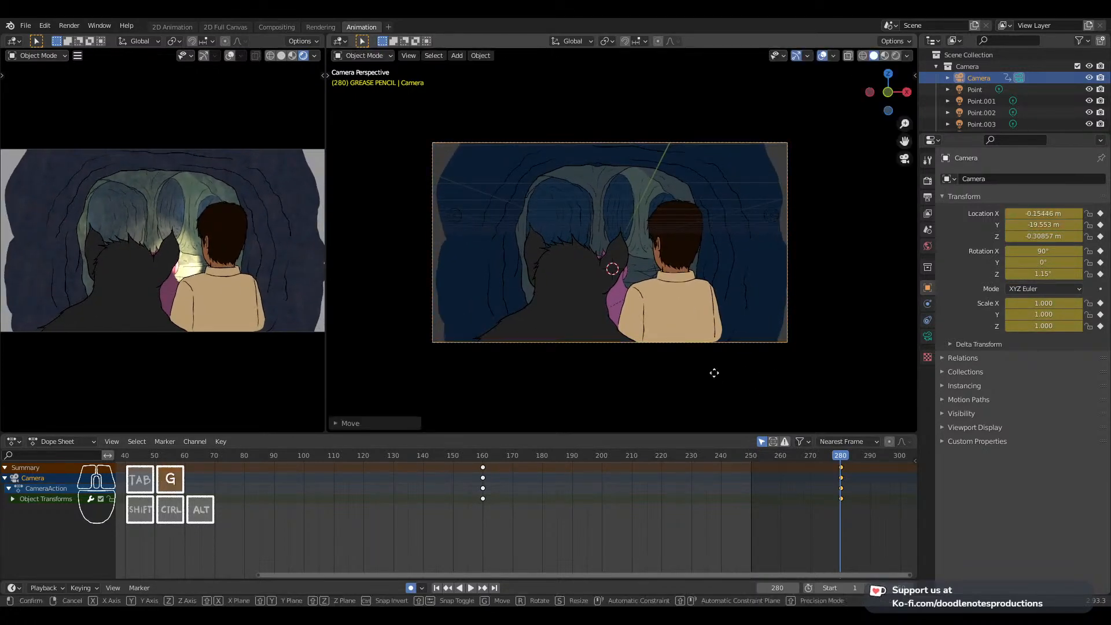
key(z)
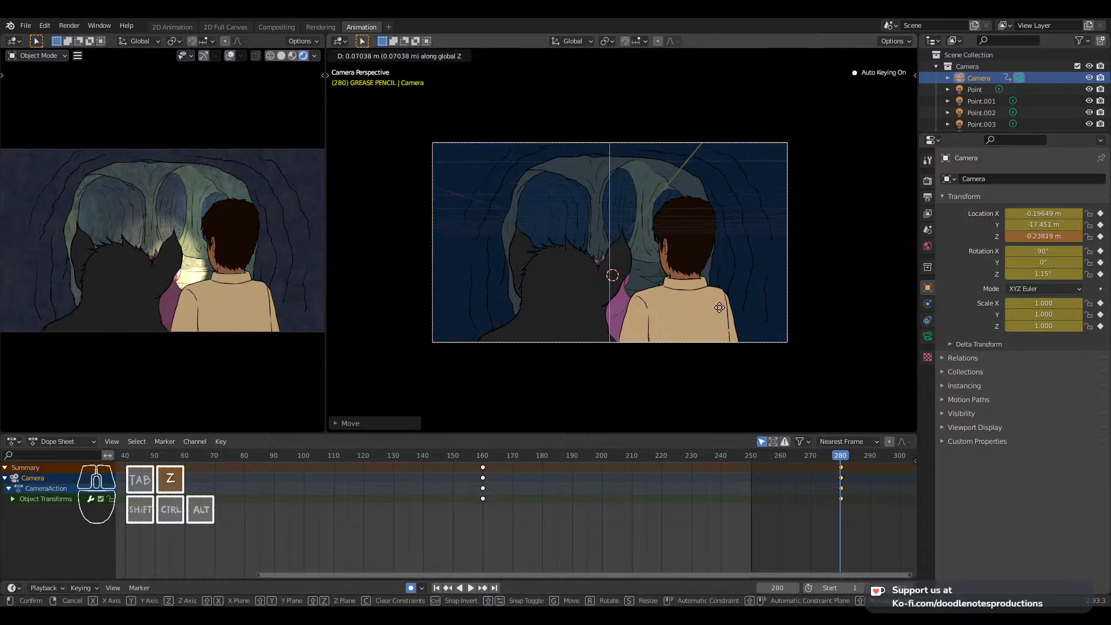
click(721, 303)
Replay the camera move from around frame 160 to check the new end position
click(480, 491)
key(space)
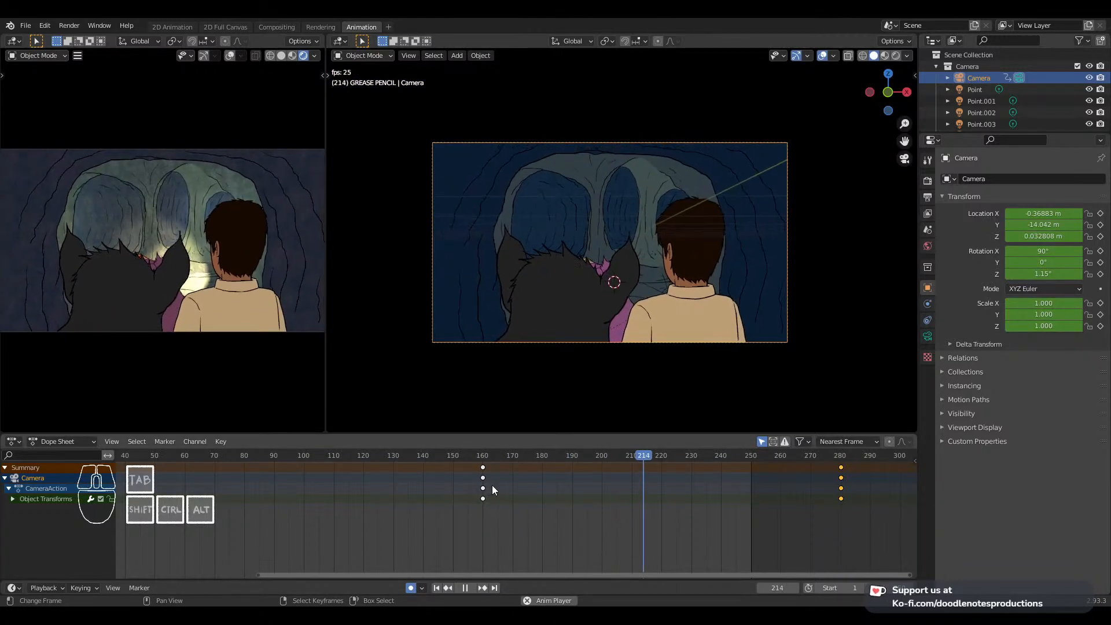
key(space)
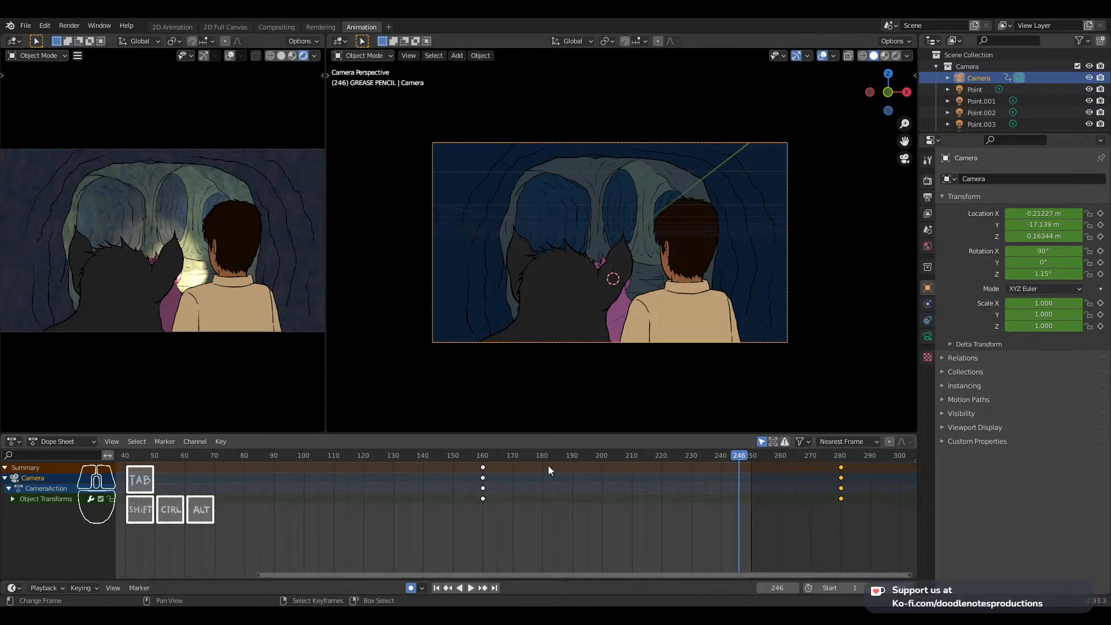
Move the frame 250 end keyframes of Gregor, Twitchtip and Ares to frame 280
key(Up)
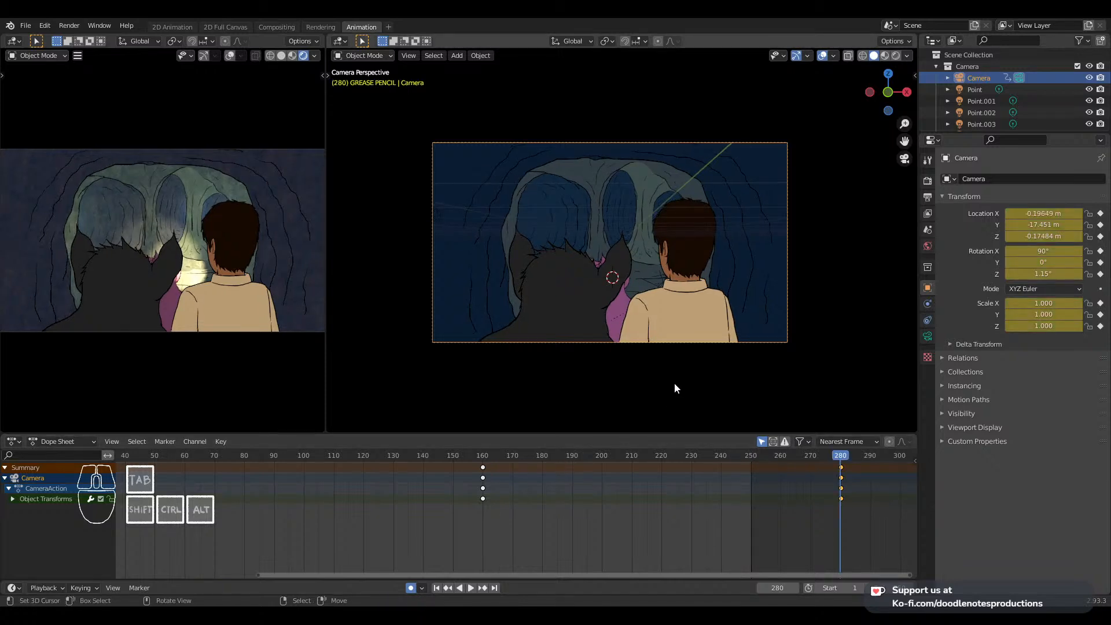
click(699, 297)
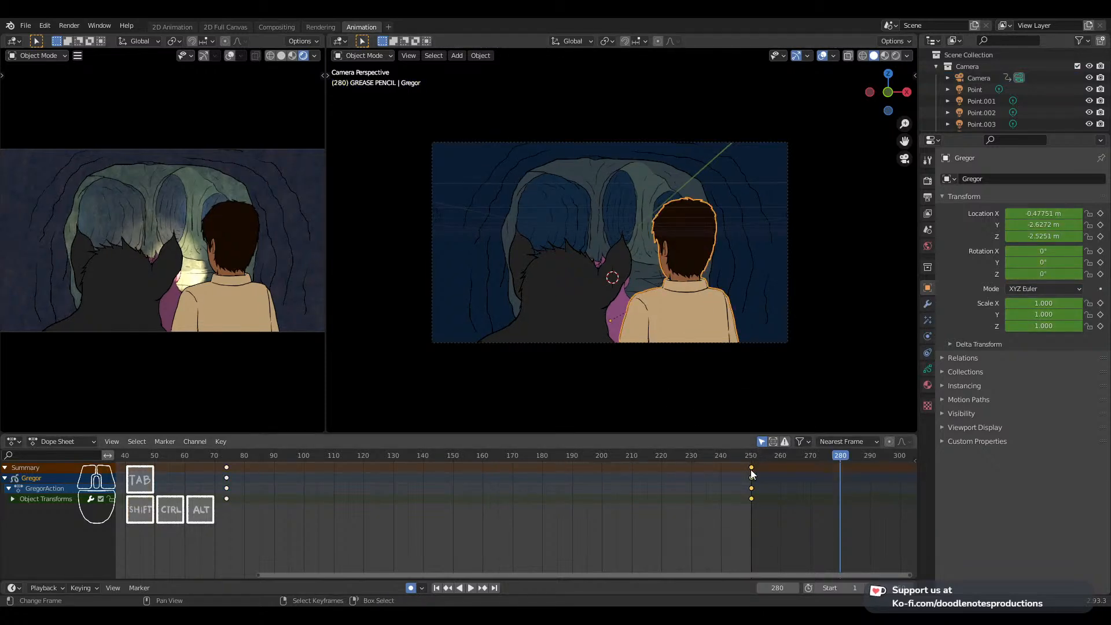
click(627, 314)
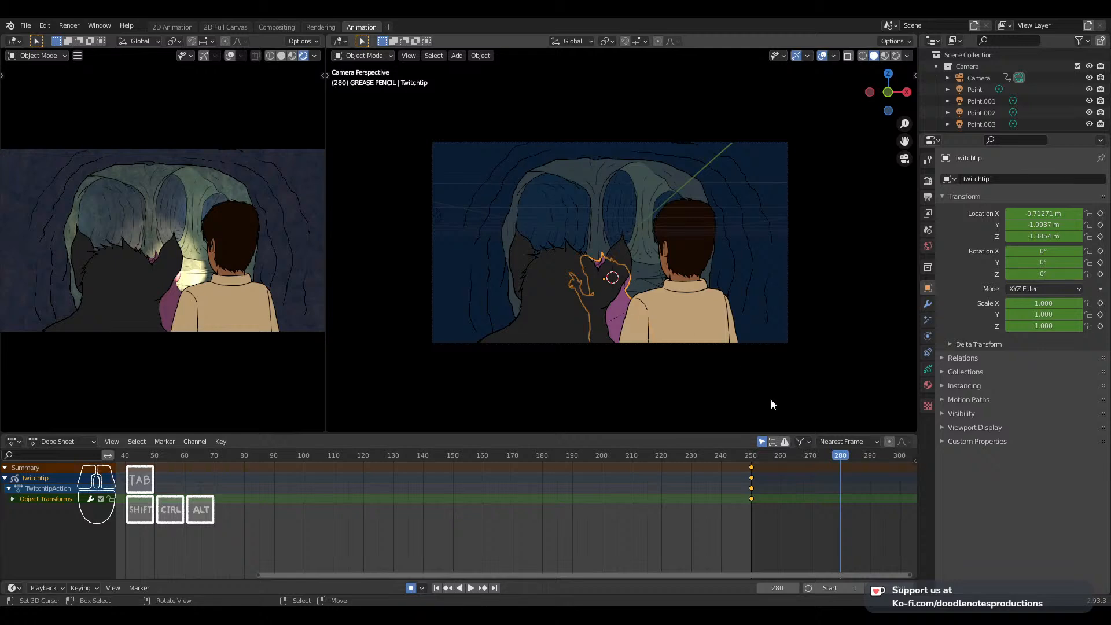
right_click(753, 468)
key(shift+s)
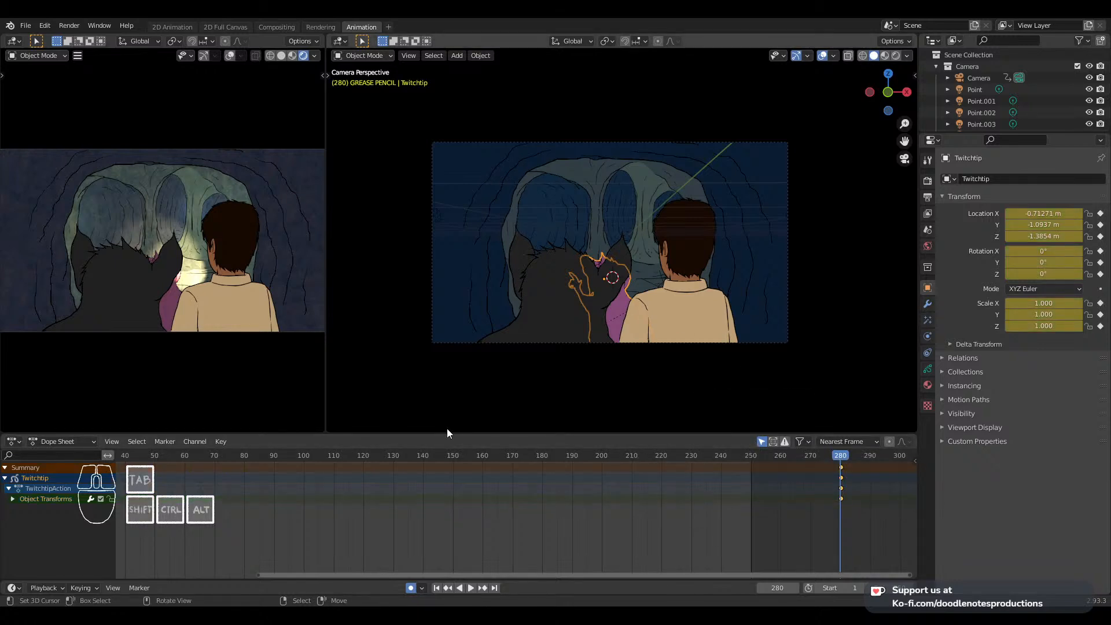
right_click(567, 298)
right_click(754, 467)
key(shift+s)
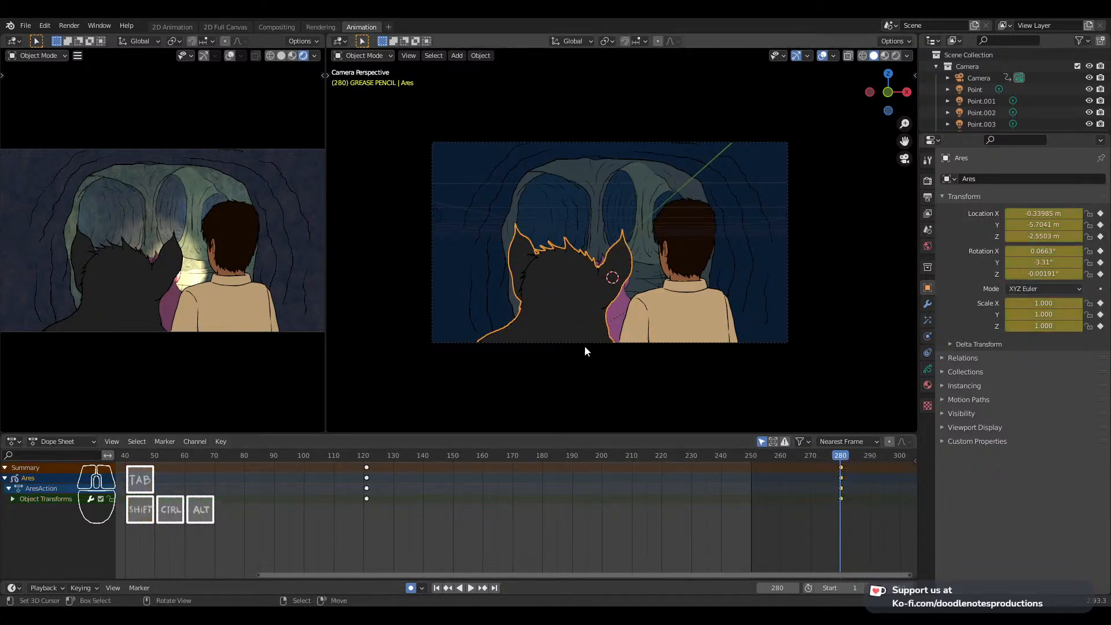
Shift Ares, Gregor and Twitchtip together about 0.76 m along Y at frame 280
right_click(580, 325)
right_click(645, 317)
shift+right_click(580, 317)
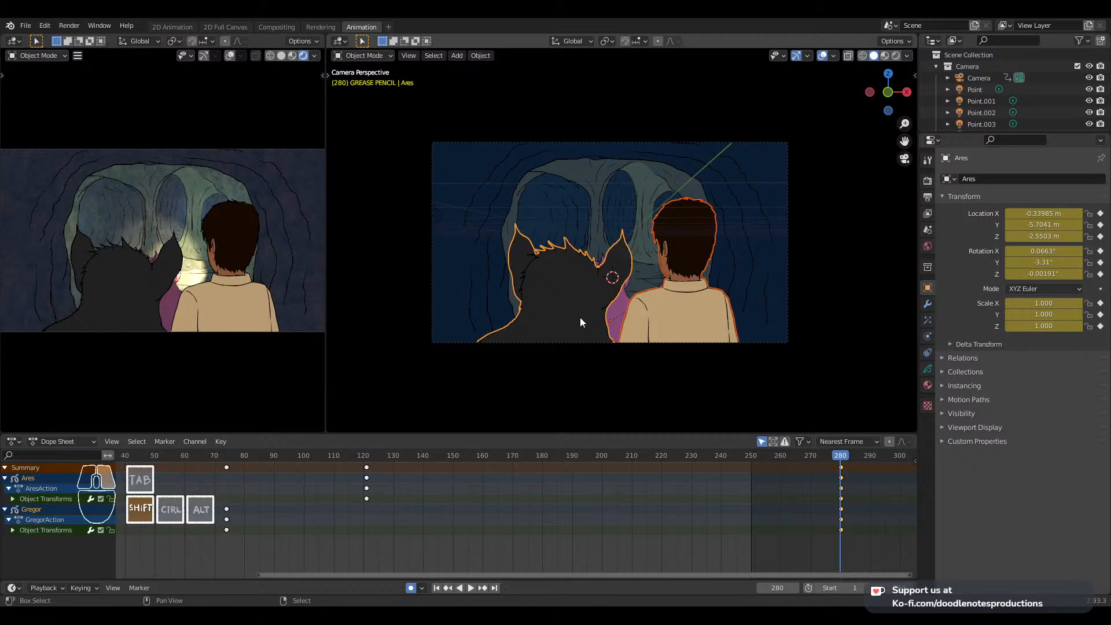
shift+right_click(617, 318)
middle_drag(546, 298, 643, 320)
key(g)
key(y)
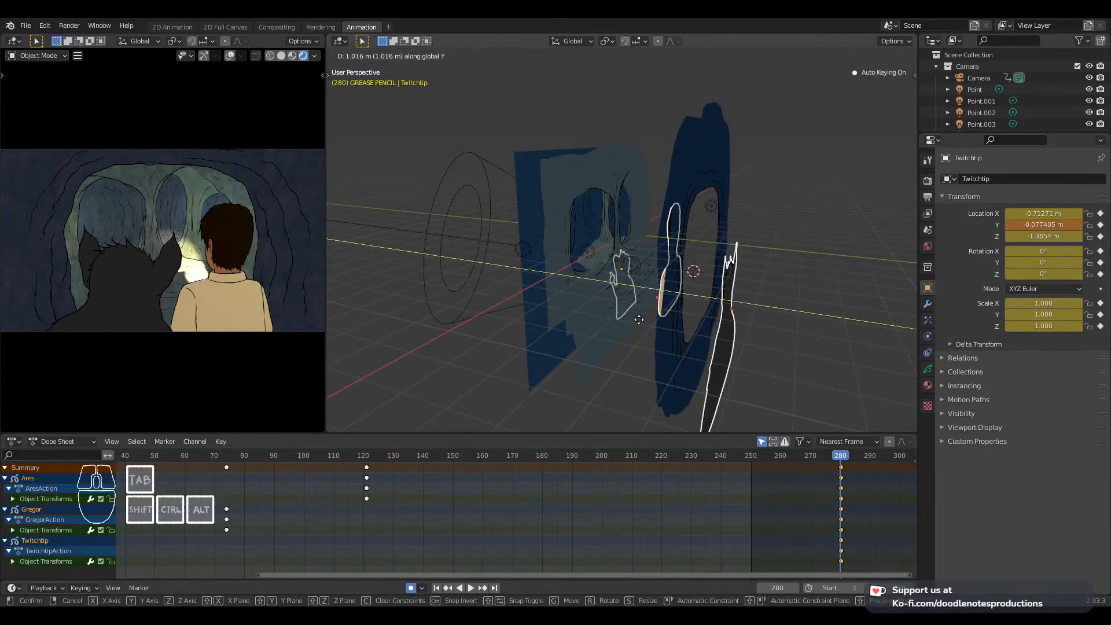
click(639, 320)
middle_drag(639, 320, 667, 307)
key(g)
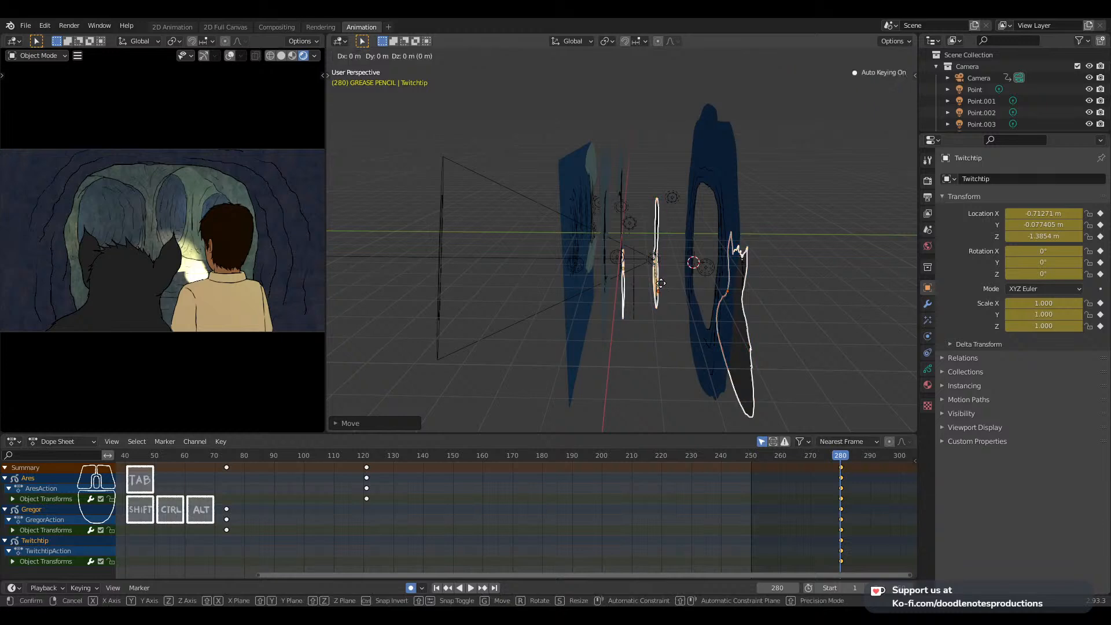
key(y)
click(665, 274)
right_click(652, 259)
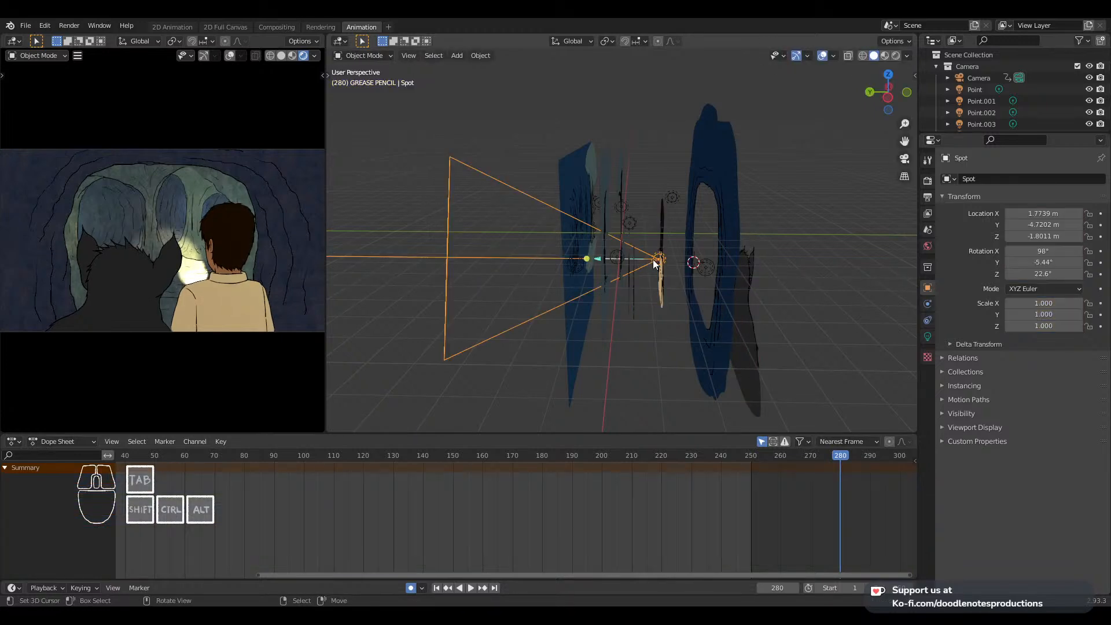
key(r)
key(r)
right_click(662, 262)
Play back the shot to review the characters' shifted end positions
key(space)
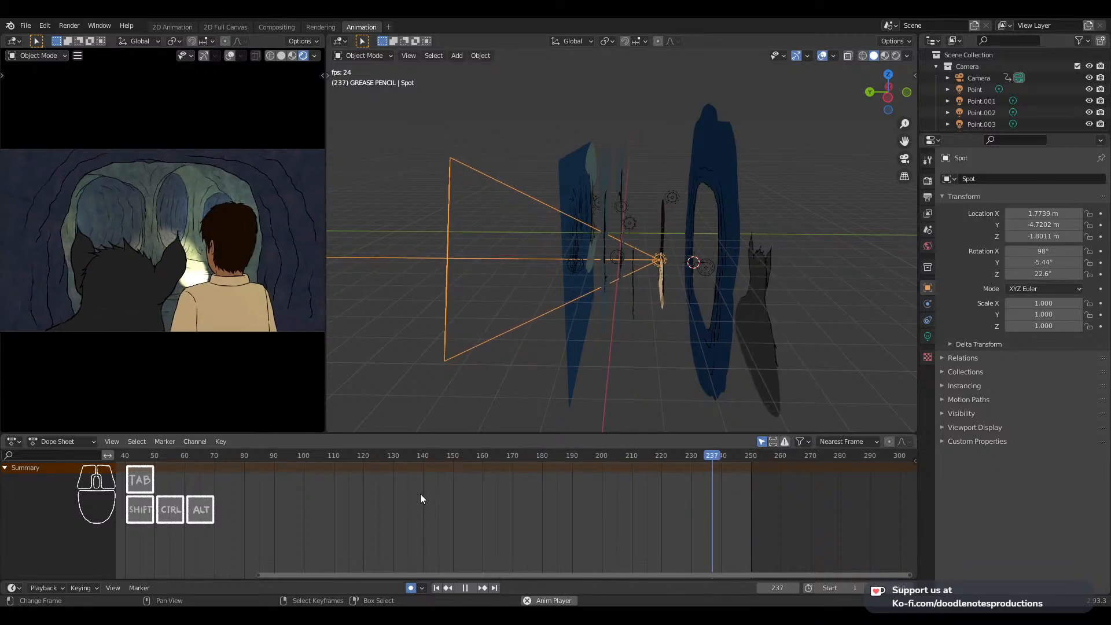
click(693, 297)
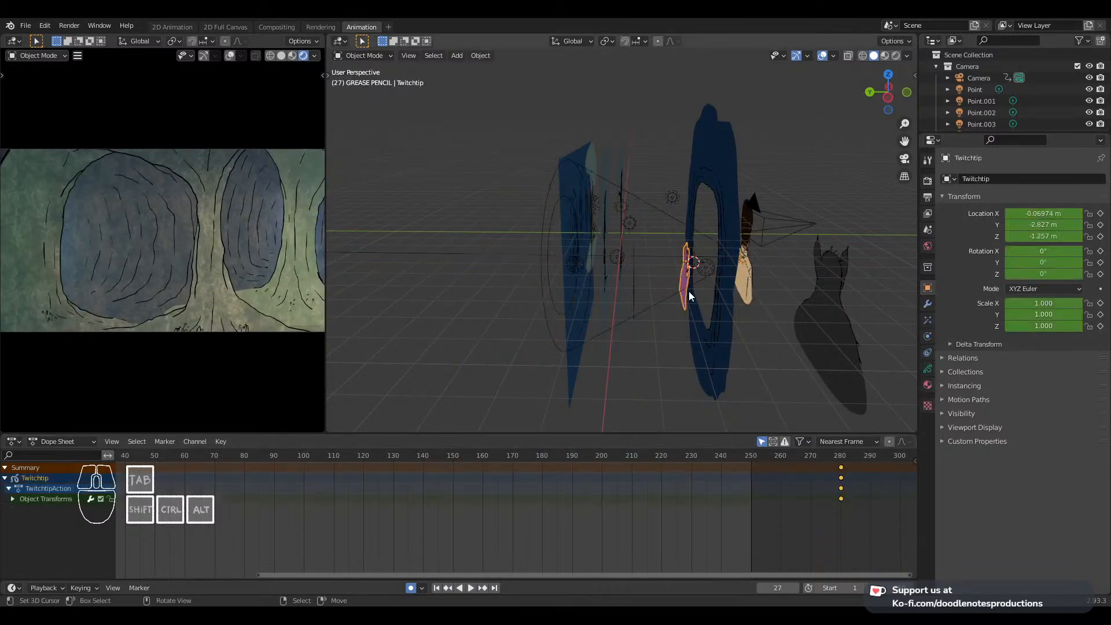
key(Escape)
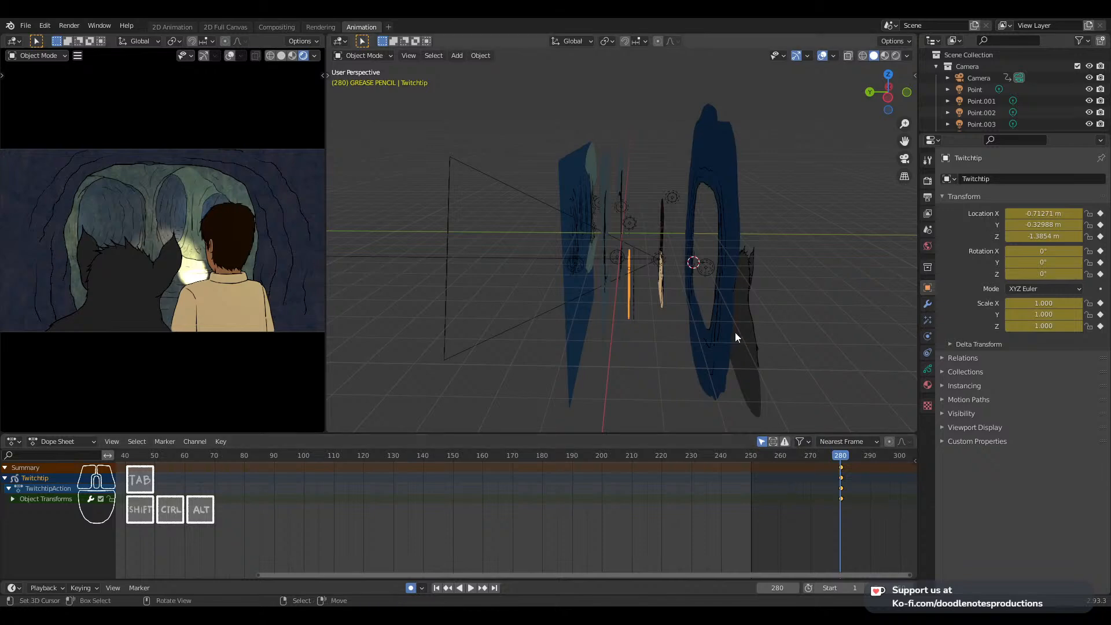
Move Twitchtip along Y to about -1.19 m at frame 280
middle_drag(735, 332, 644, 297)
key(g)
key(y)
click(734, 349)
scroll(703, 356, up, 5)
key(g)
key(y)
click(679, 305)
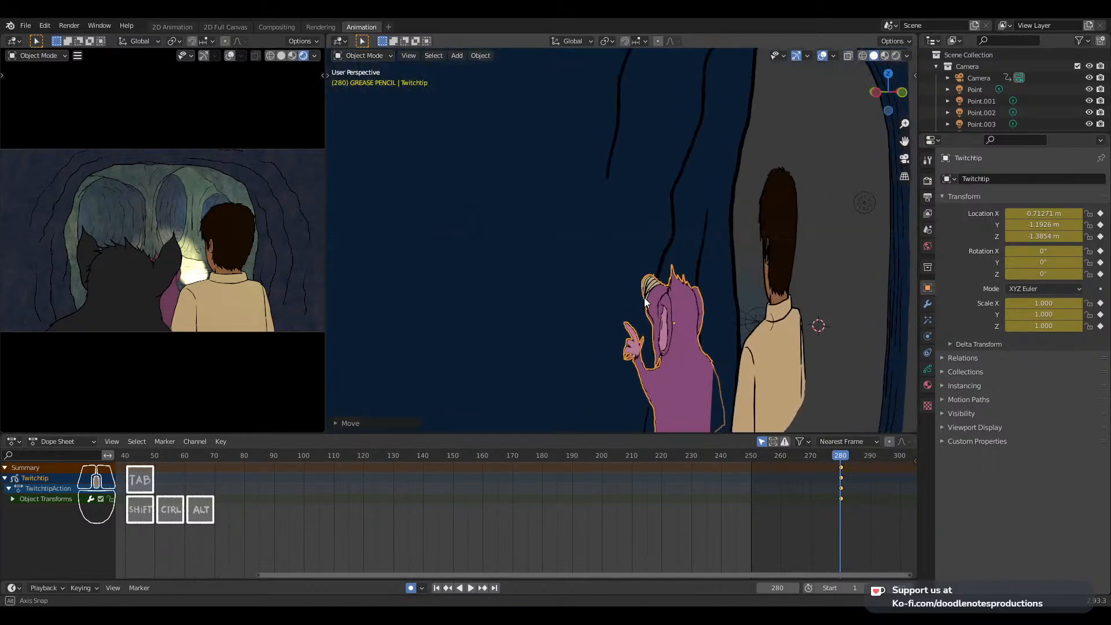
Replay the shot from its first frame to check Twitchtip's movement among the layers
key(space)
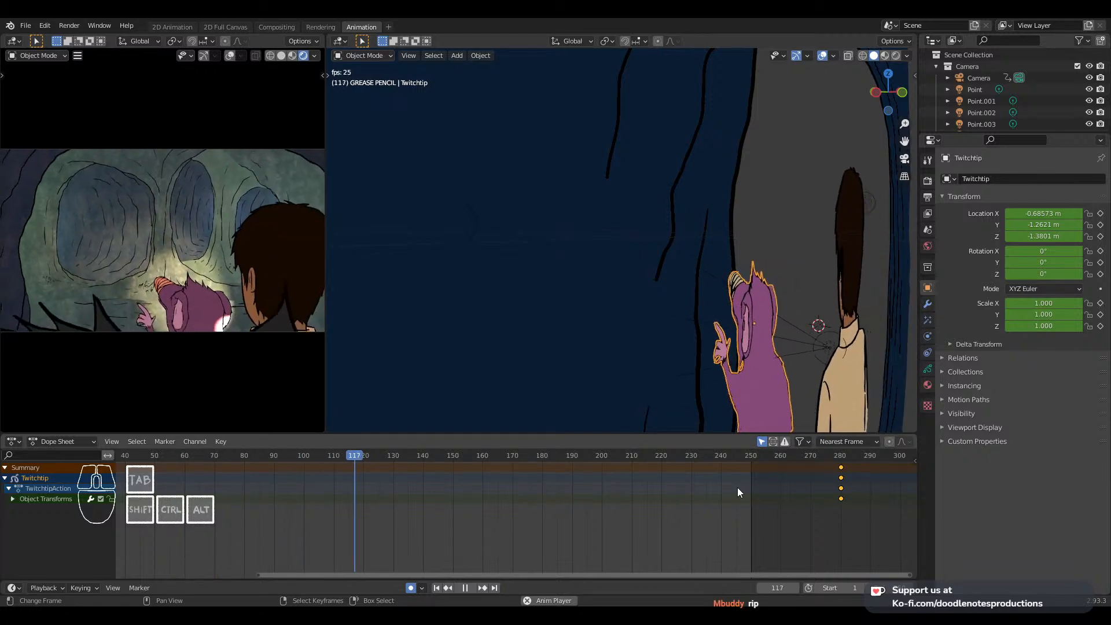
click(261, 487)
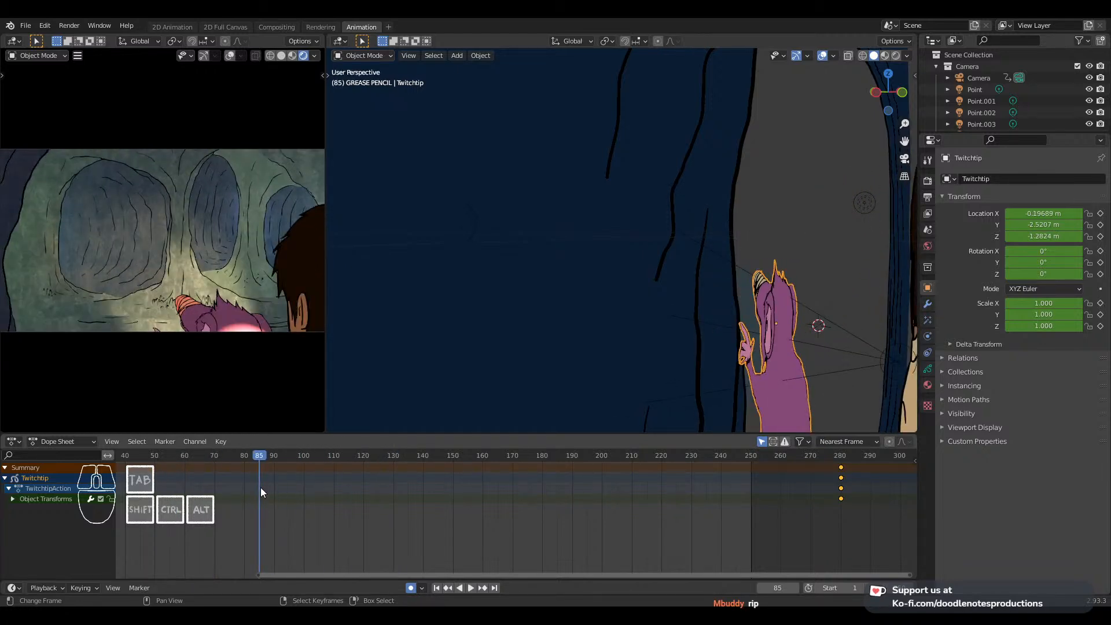
key(shift+Left)
key(space)
key(space)
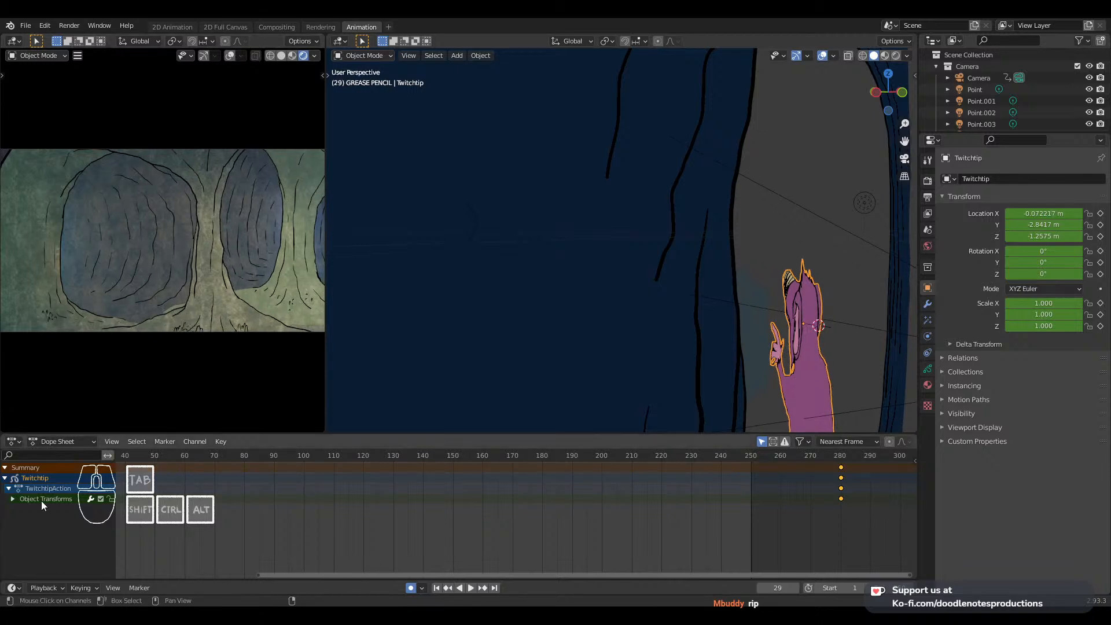
key(shift+Left)
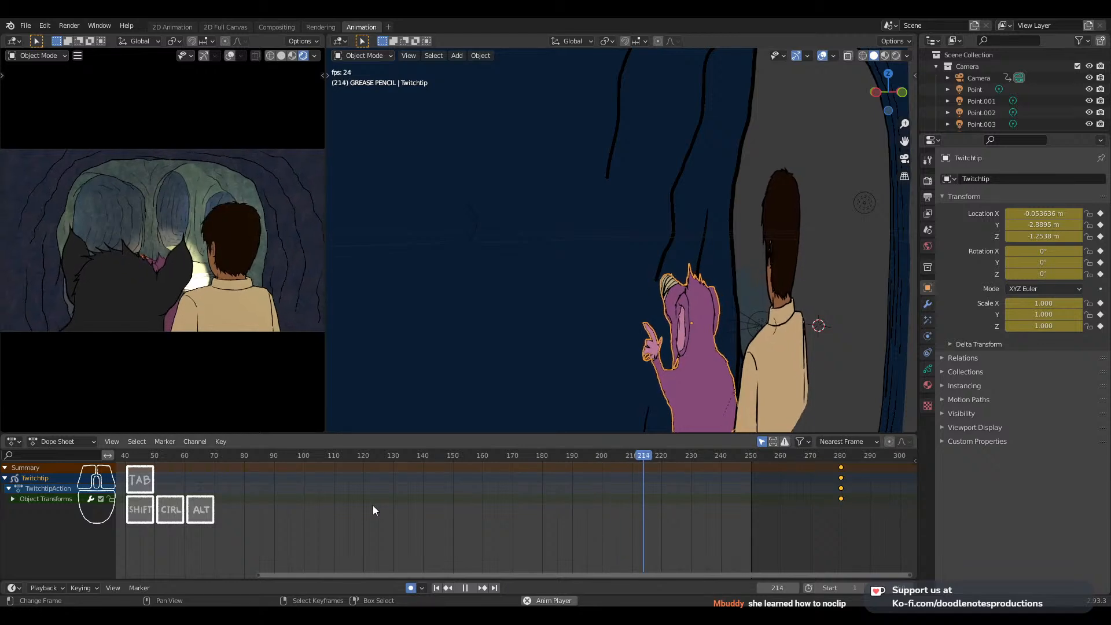
key(space)
Rotate the spot light near Gregor freely at frame 1 to about 102°, -6.31° and 1.57°, recording a keyframe
right_click(742, 329)
click(273, 515)
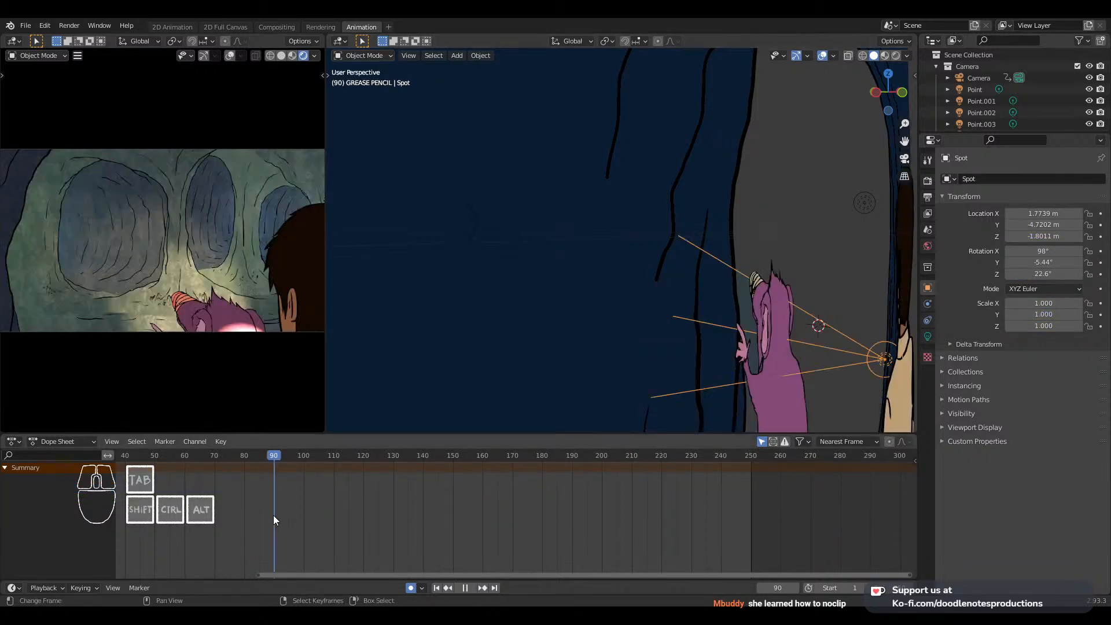
key(space)
click(155, 513)
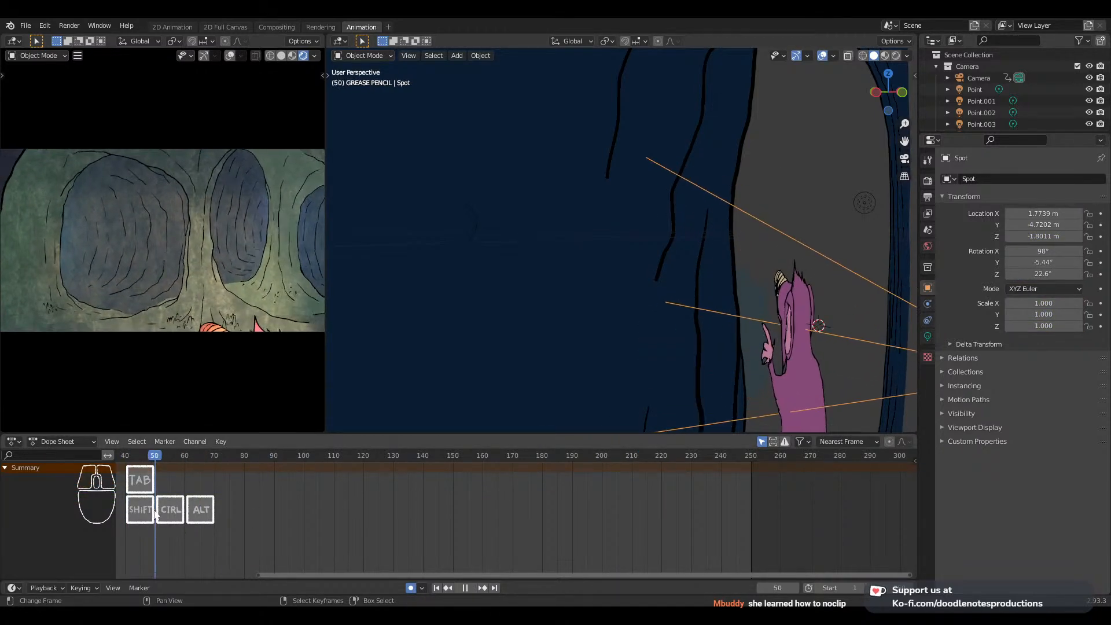
scroll(279, 526, down, 7)
middle_drag(271, 527, 461, 540)
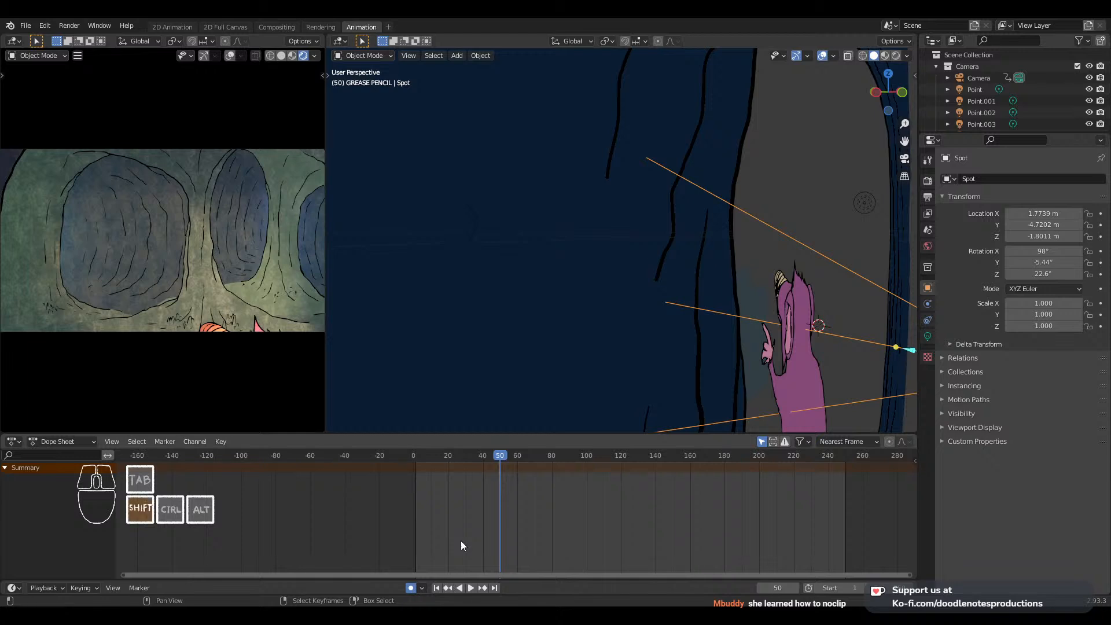
key(shift+Left)
scroll(779, 318, down, 6)
shift+middle_drag(779, 318, 679, 294)
scroll(672, 307, up, 3)
key(r)
key(r)
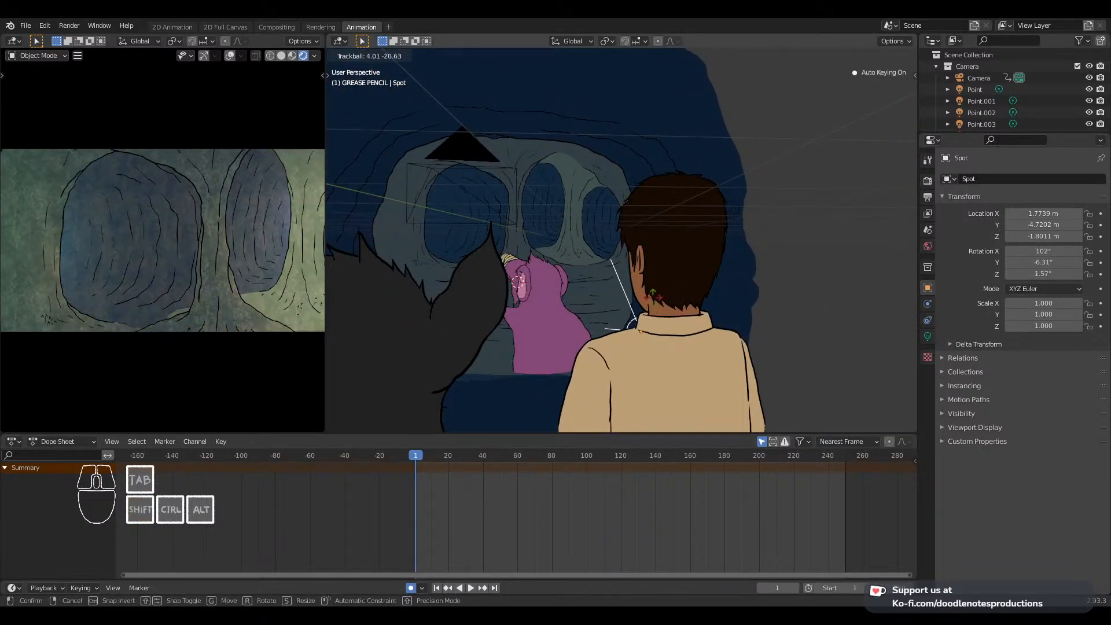
click(653, 297)
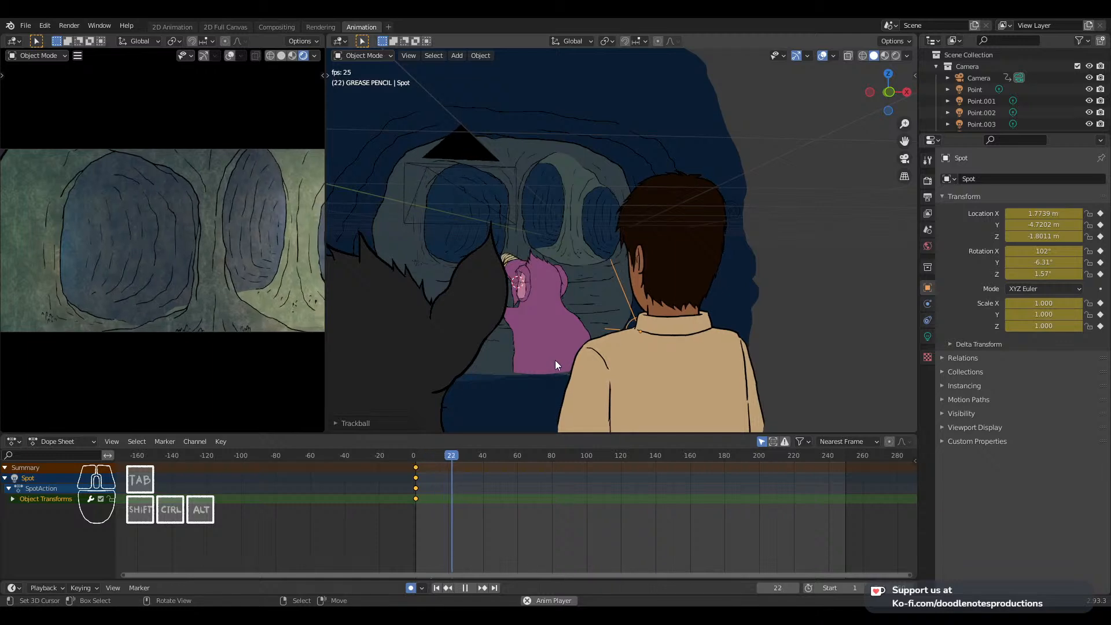
Play to frame 27 and key a new freehand rotation of the spot light there
key(space)
key(r)
key(r)
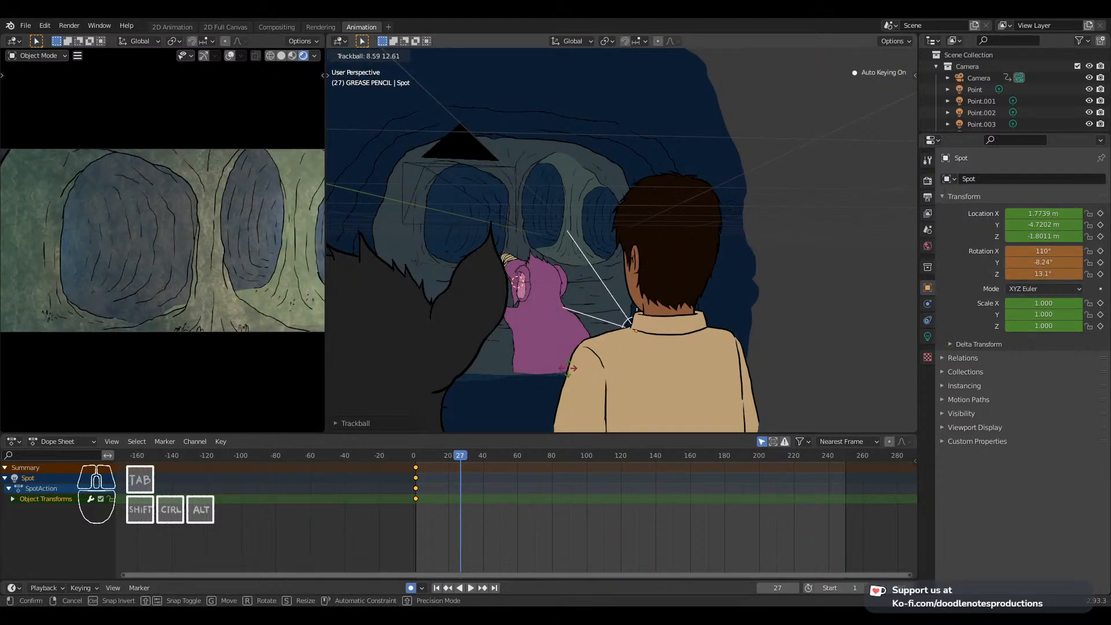
key(Return)
key(i)
Key the spot light's rotation at frame 46 to about 92.6°, -1.32° and 19.8°
key(space)
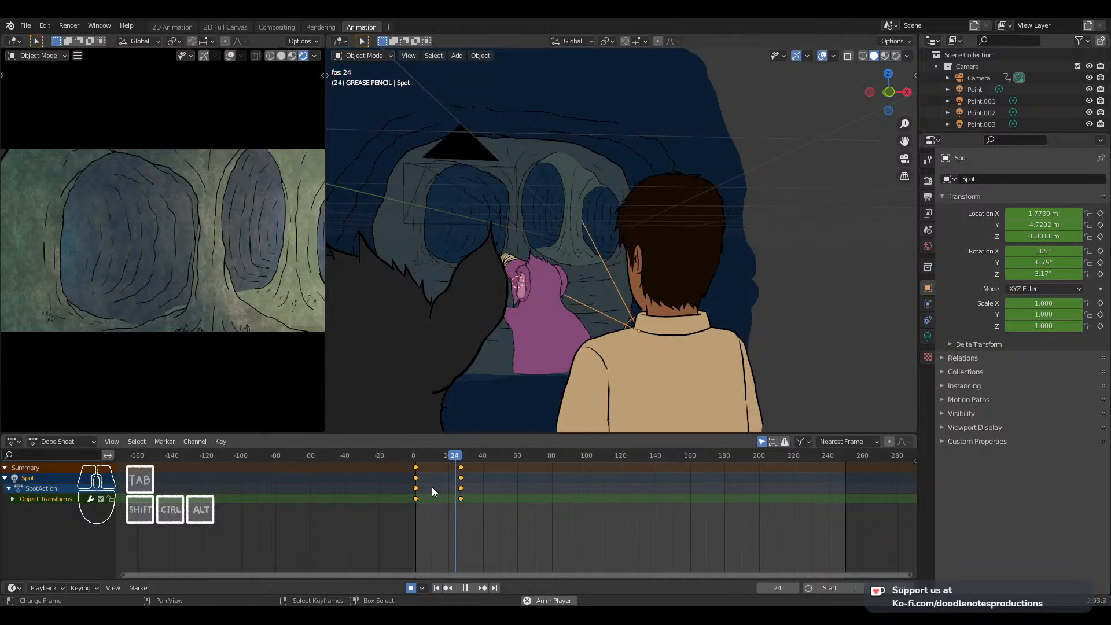
key(space)
key(r)
key(r)
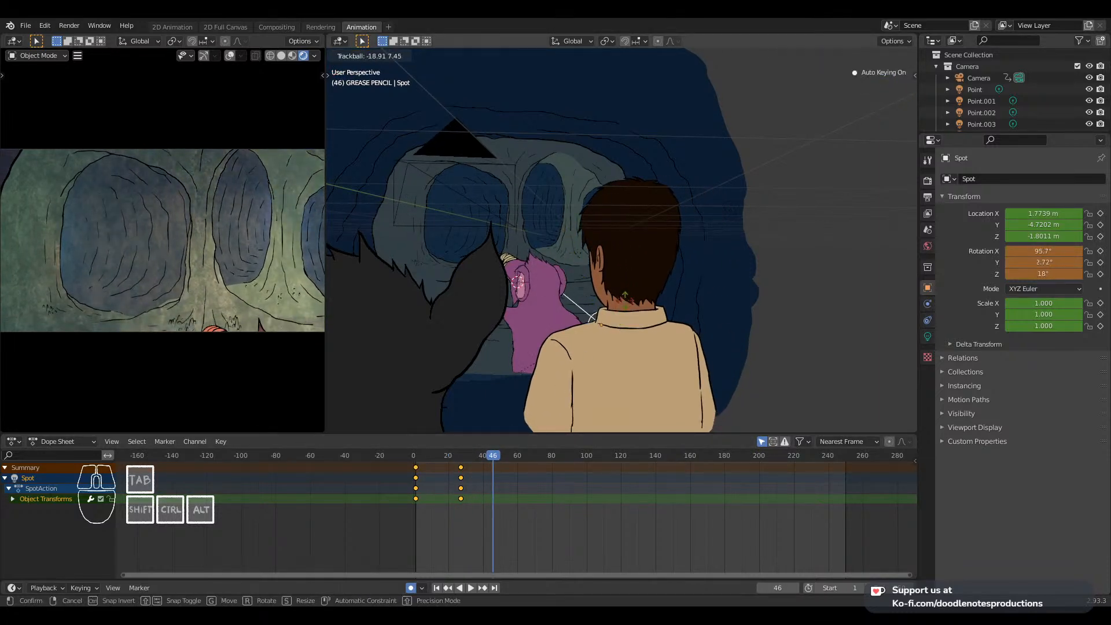
key(Return)
key(i)
Review the light's sweep, and key the spot light's rotation at frame 66 to about 88.4°, 0.48° and 16.4°
key(space)
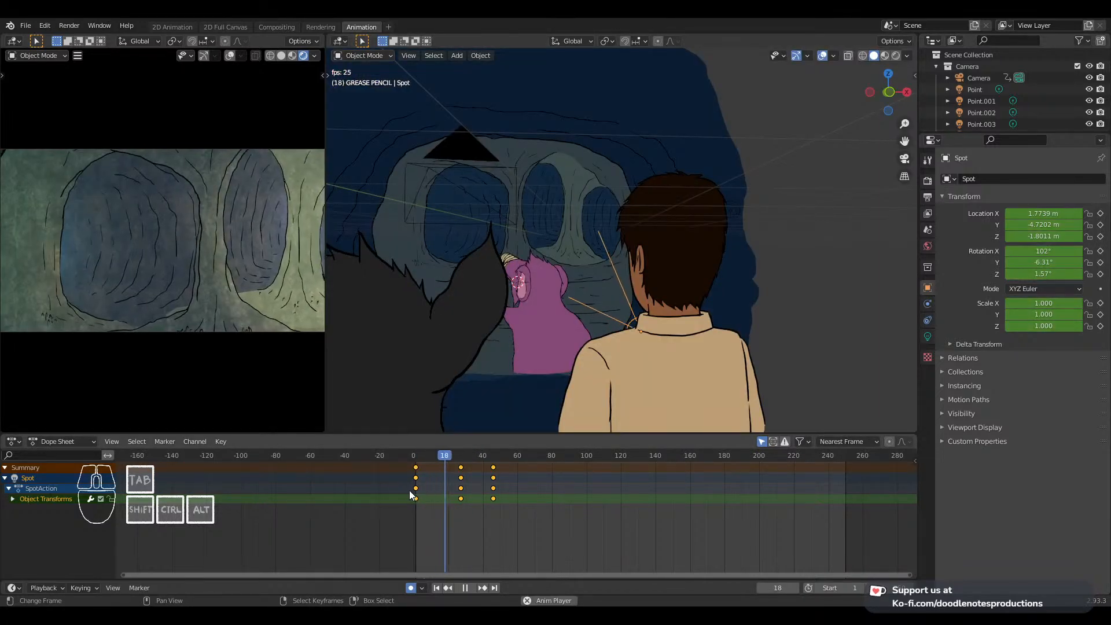
key(space)
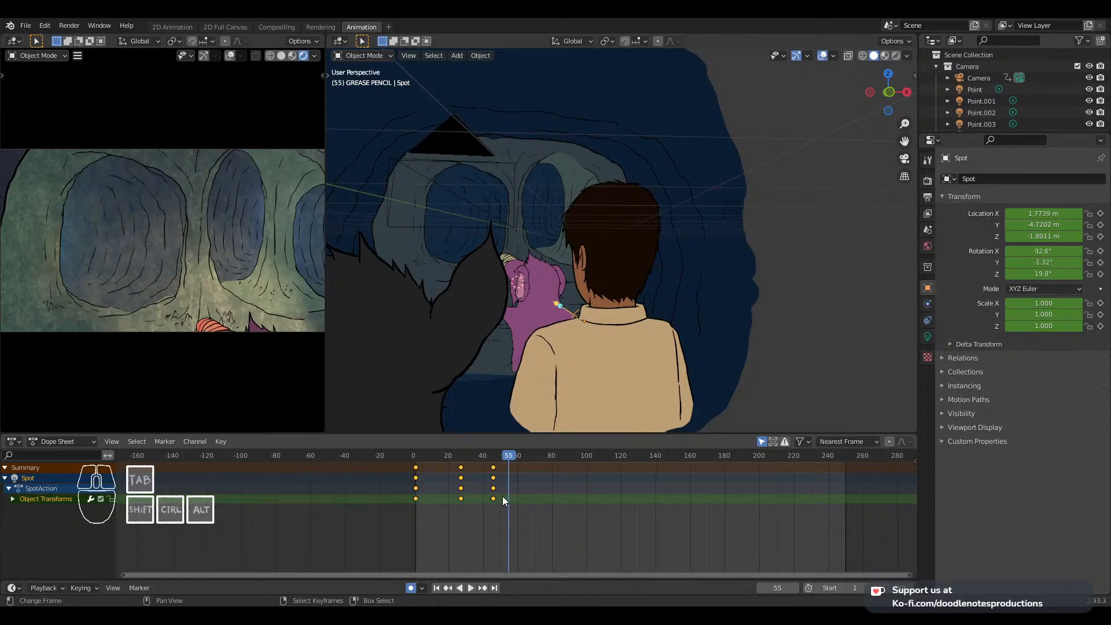
key(space)
key(space)
key(r)
key(r)
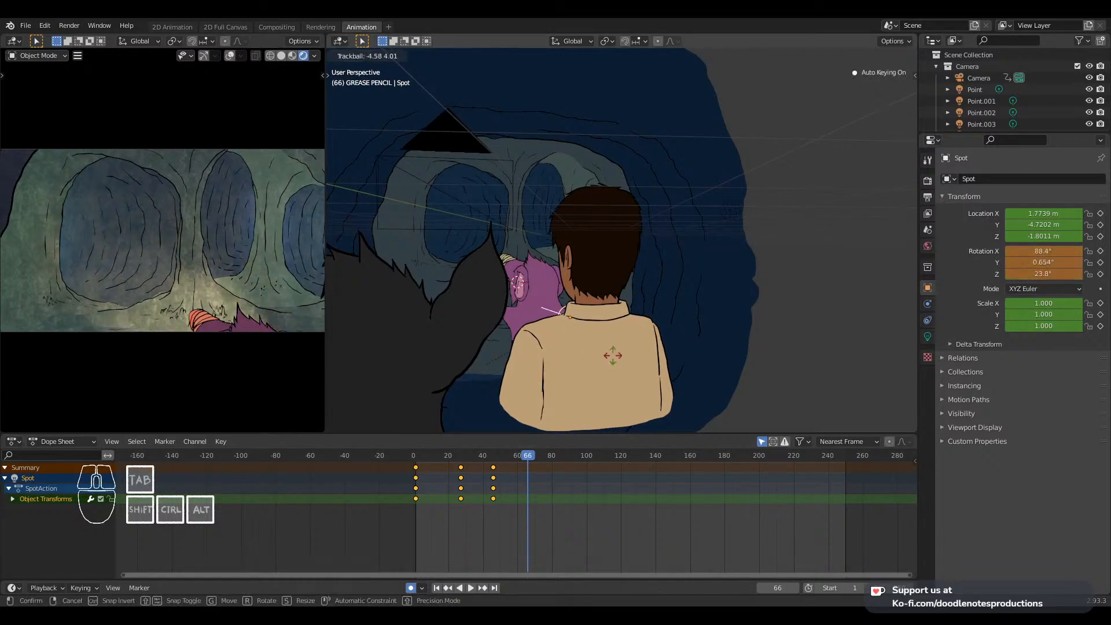
key(Return)
key(i)
Replay the spot light's sweep from around frame 20 to frame 69
click(447, 498)
key(space)
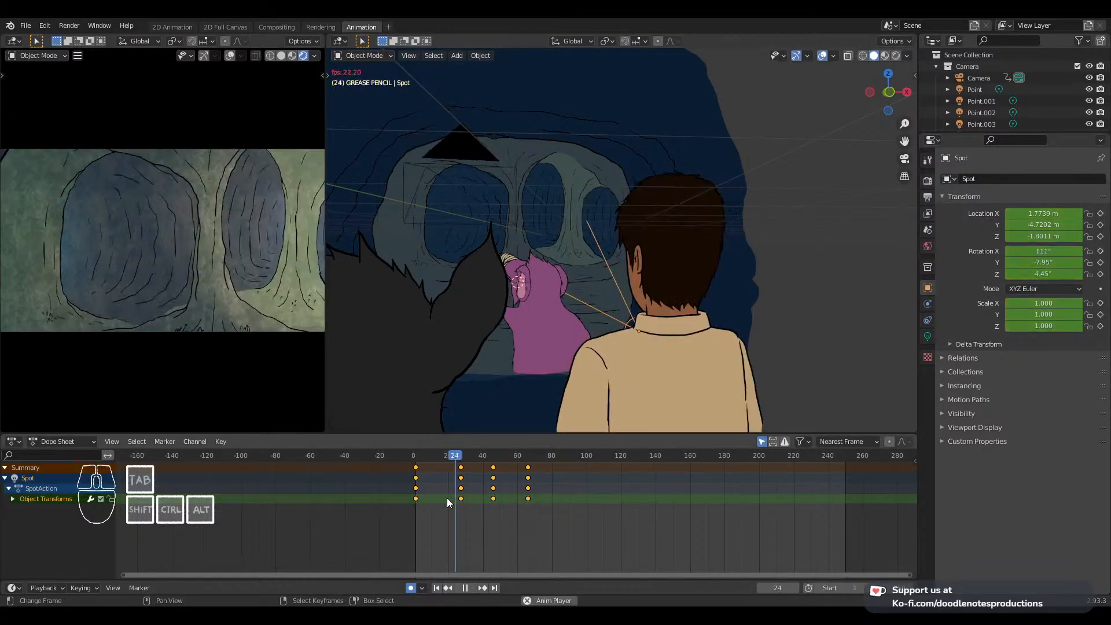
key(space)
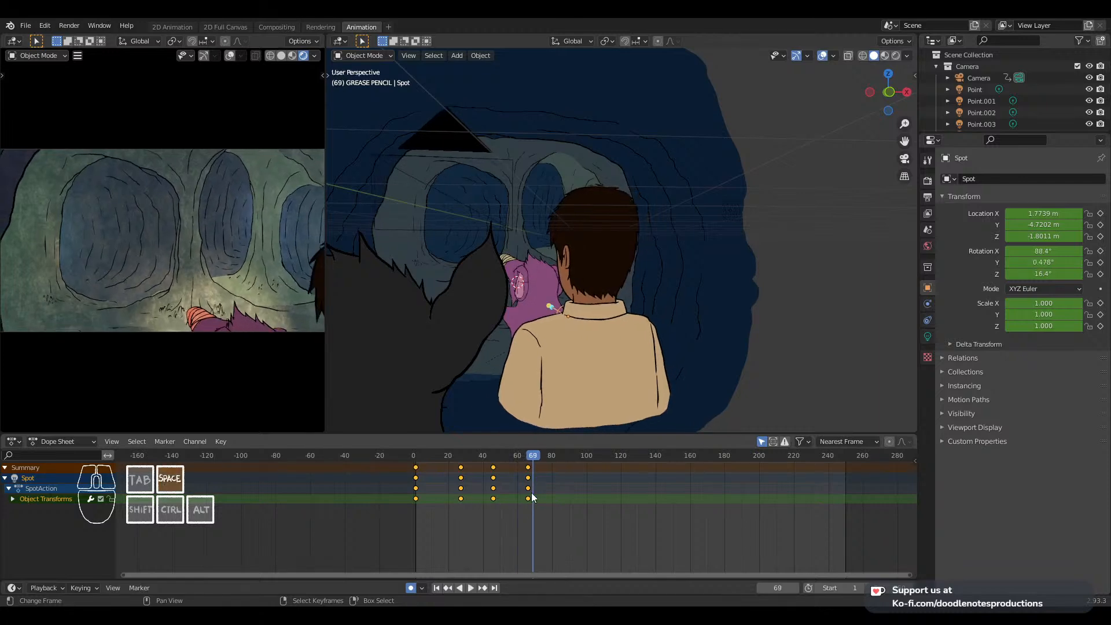
Re-key the spot light's rotation at frame 66 to about 93.1°, -1.54° and 19.8°, and replay the sweep
click(531, 495)
click(529, 489)
key(r)
key(r)
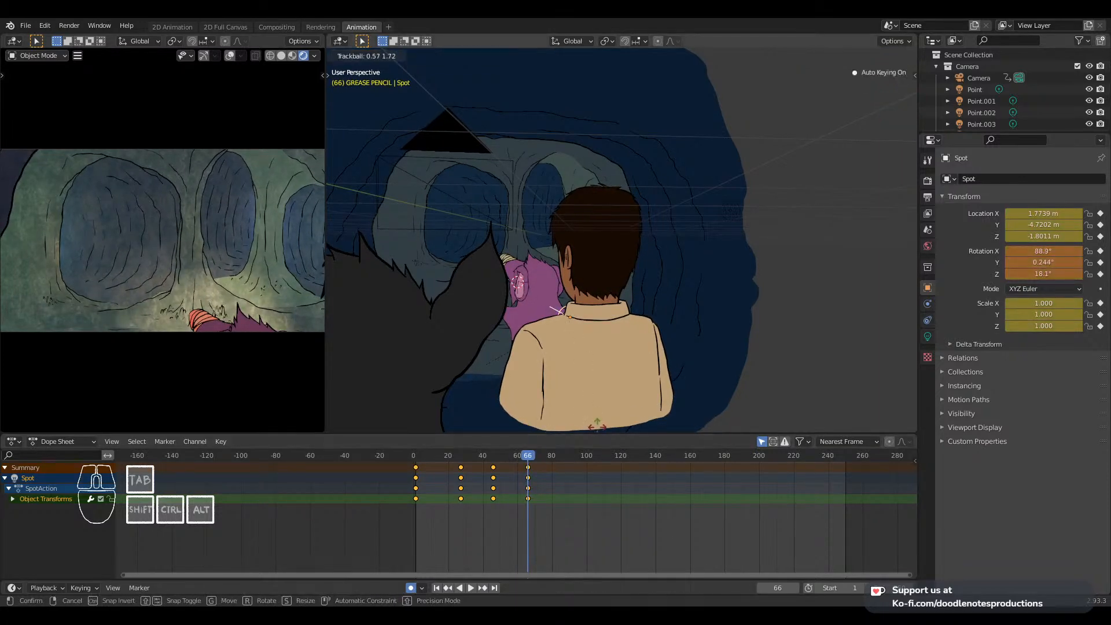
key(Return)
key(space)
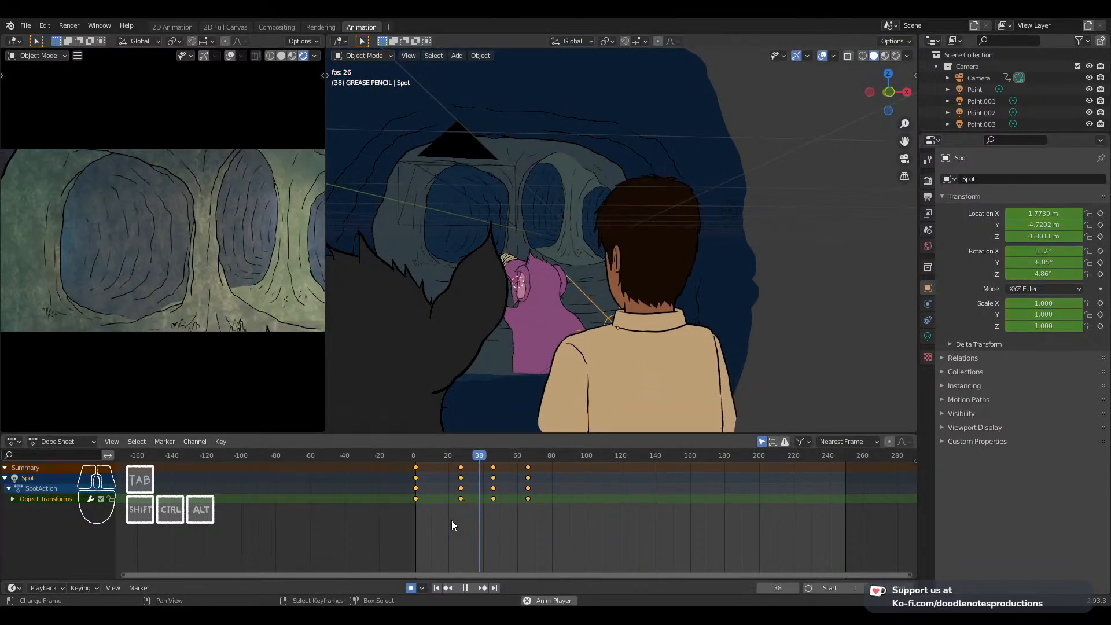
key(Escape)
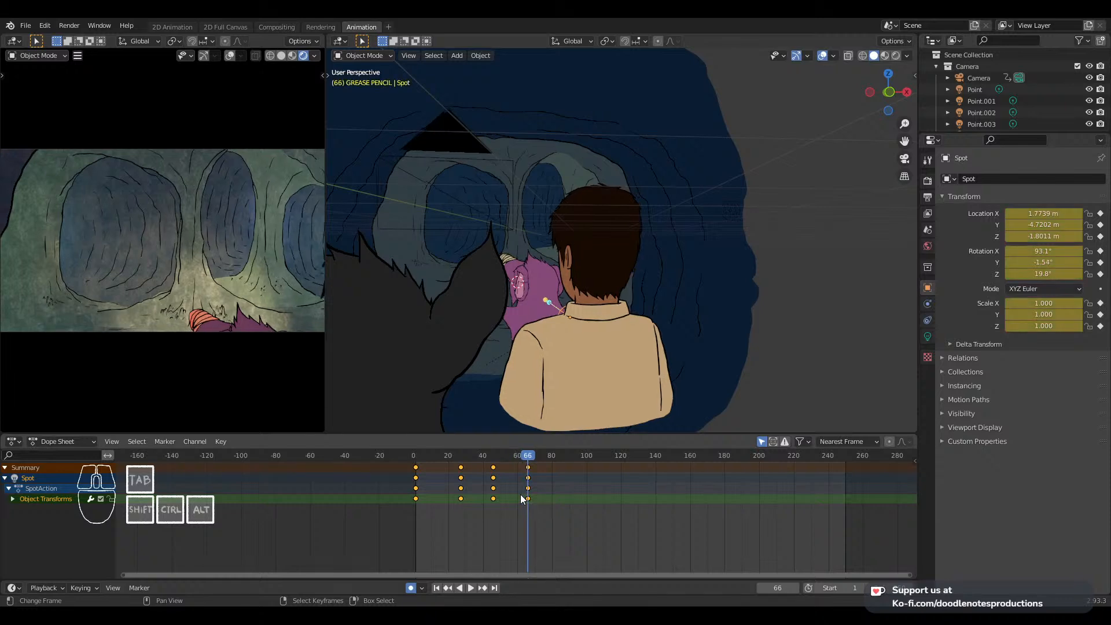
Key the spot light's rotation at frame 66 to about 103°, -5.5° and 14.5°, and play on to frame 84
key(r)
key(r)
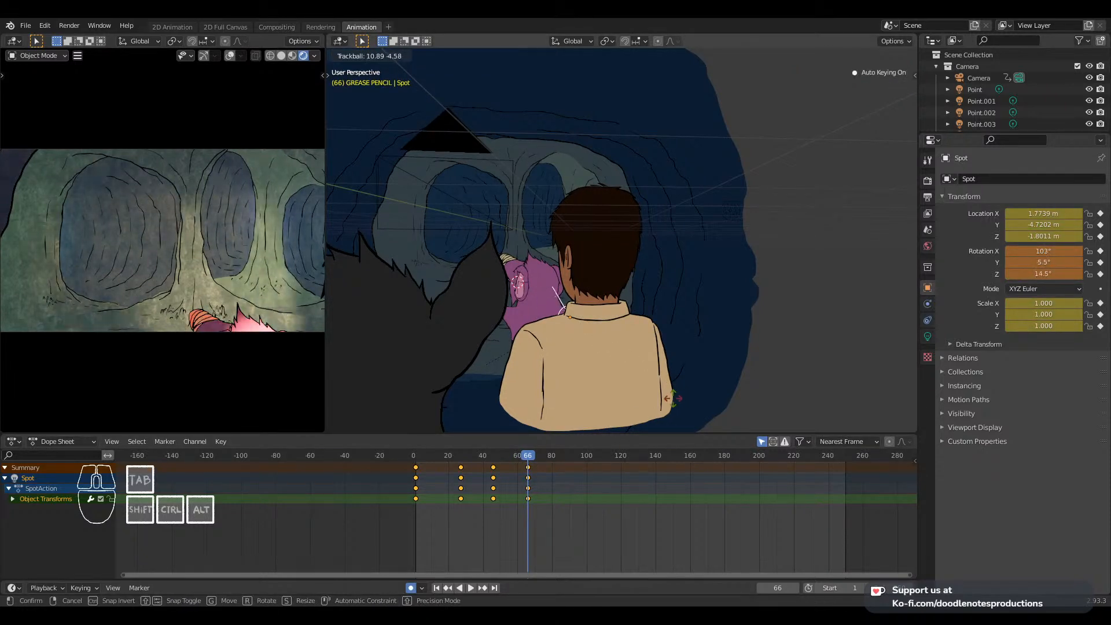
key(Return)
key(space)
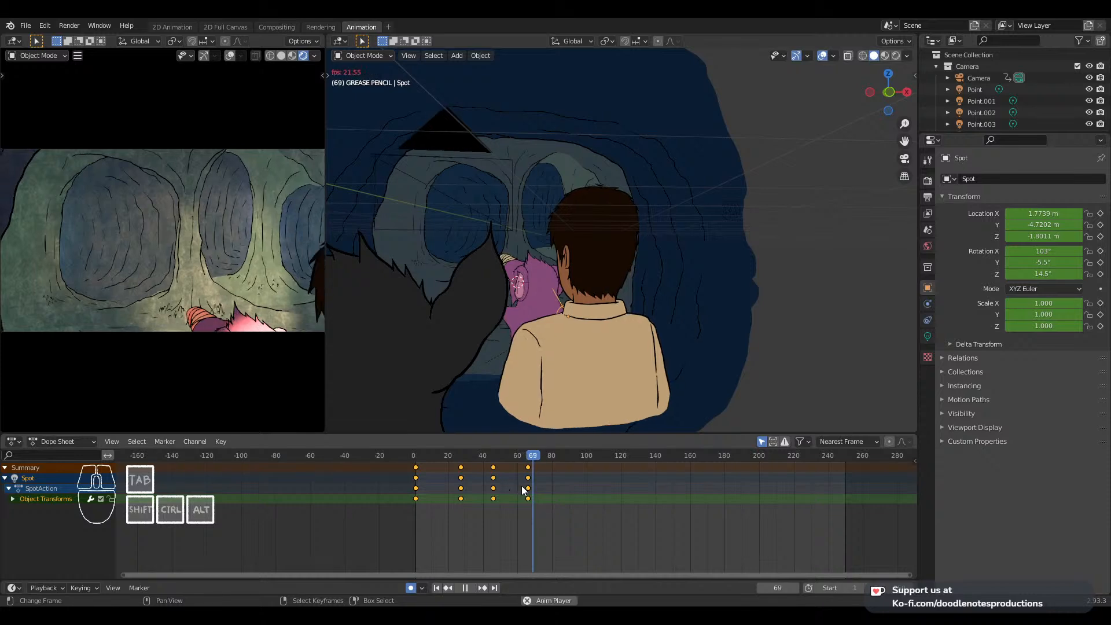
key(space)
Key a new freehand rotation of the spot light at frame 84 and replay the sweep across it
key(r)
key(r)
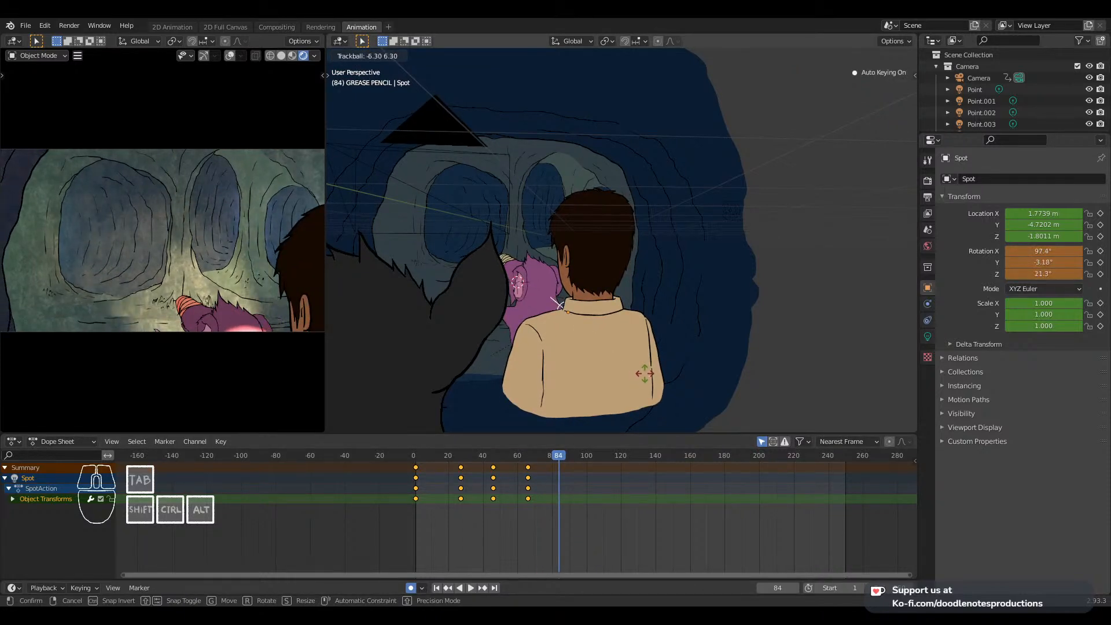
key(Return)
click(523, 480)
key(space)
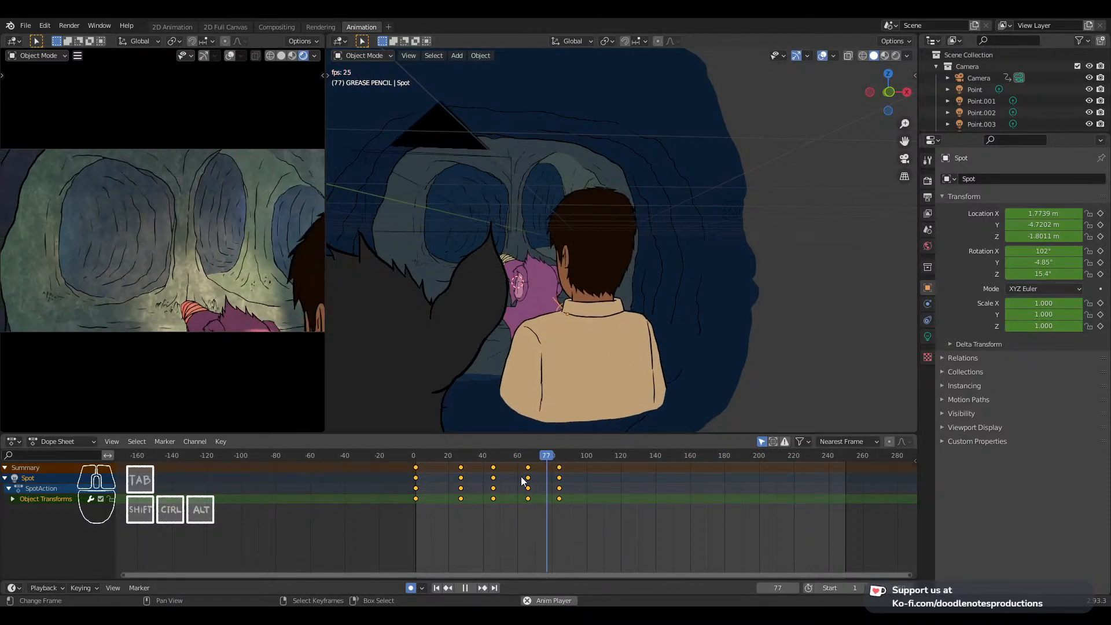
key(space)
Key the spot light's rotation at frame 105 to about 108°, -6.28° and 7.18°, and play on to frame 120
click(595, 488)
key(r)
key(r)
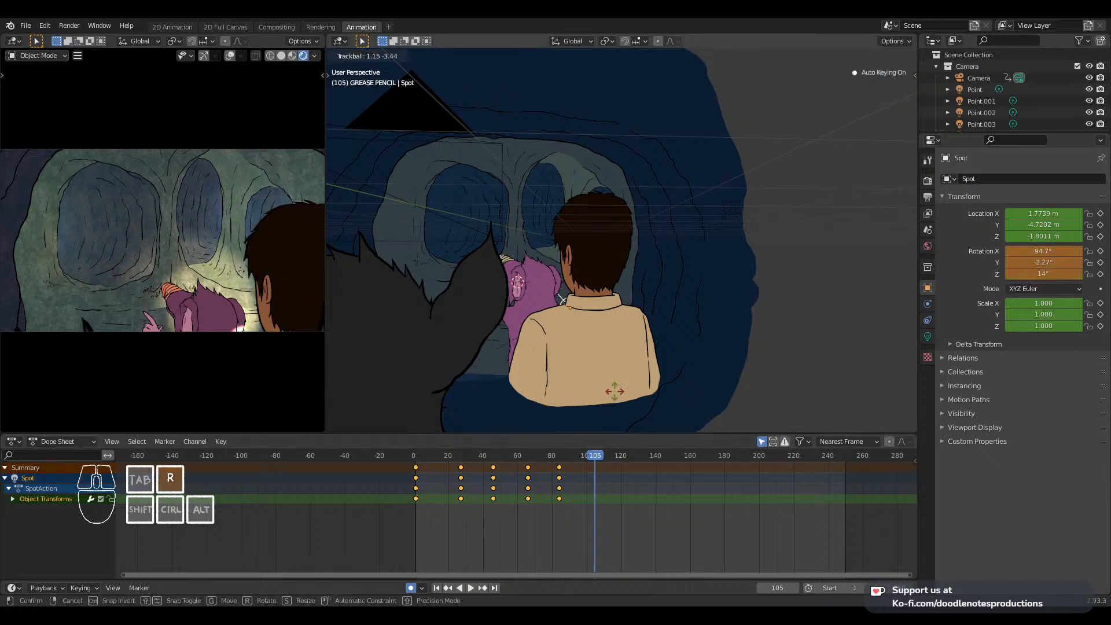
key(Return)
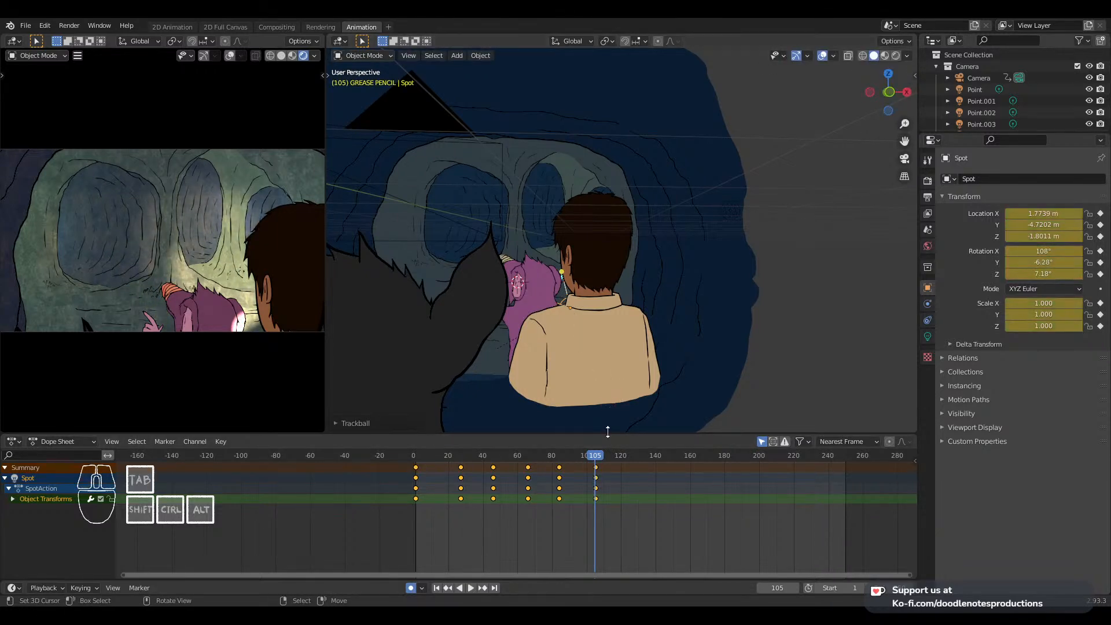
click(553, 484)
key(space)
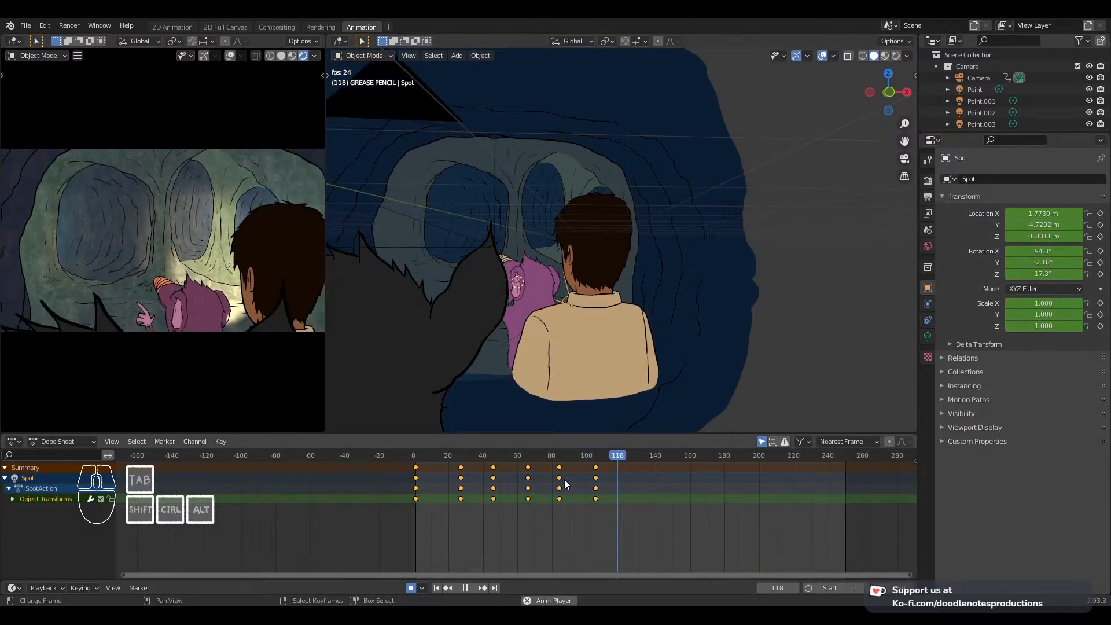
key(space)
Key the spot light's rotation at frame 120 to about 106°, -5.7° and 7.47°, and play on to frame 134
key(r)
key(r)
click(662, 356)
key(space)
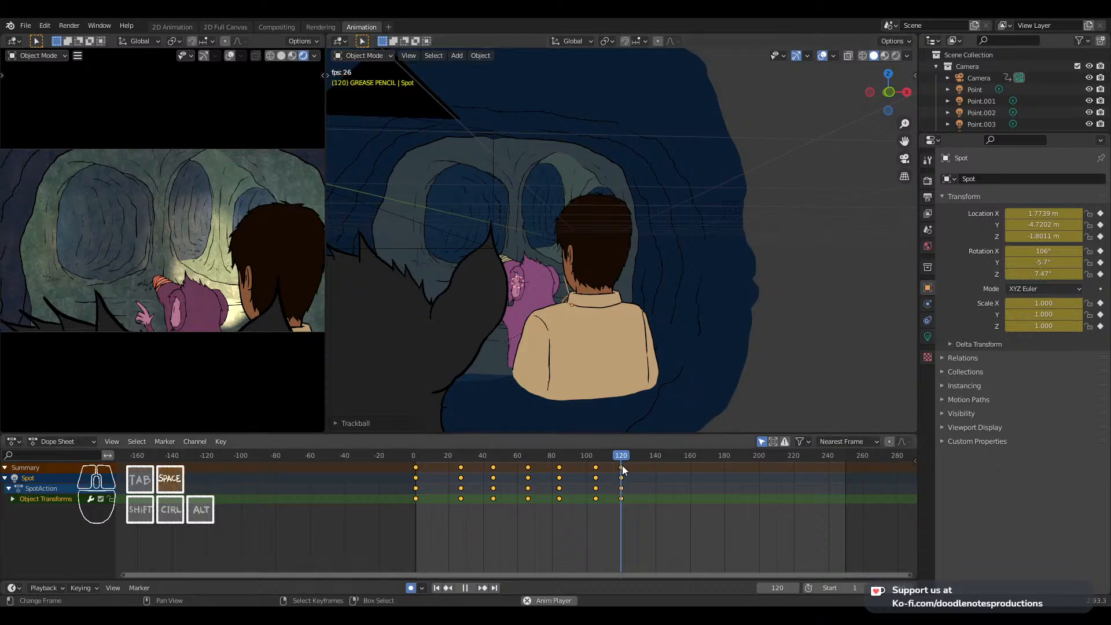
key(space)
Key the spot light's rotation at frame 134 to about 116°, -12.2° and 45°, and replay up to frame 142
key(r)
key(r)
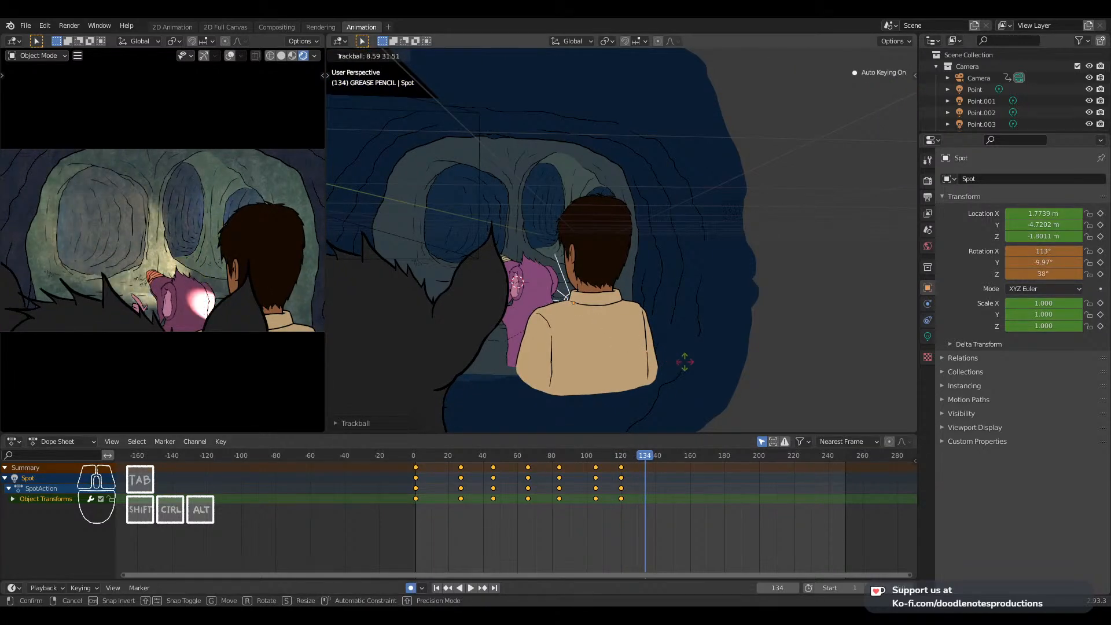
click(691, 366)
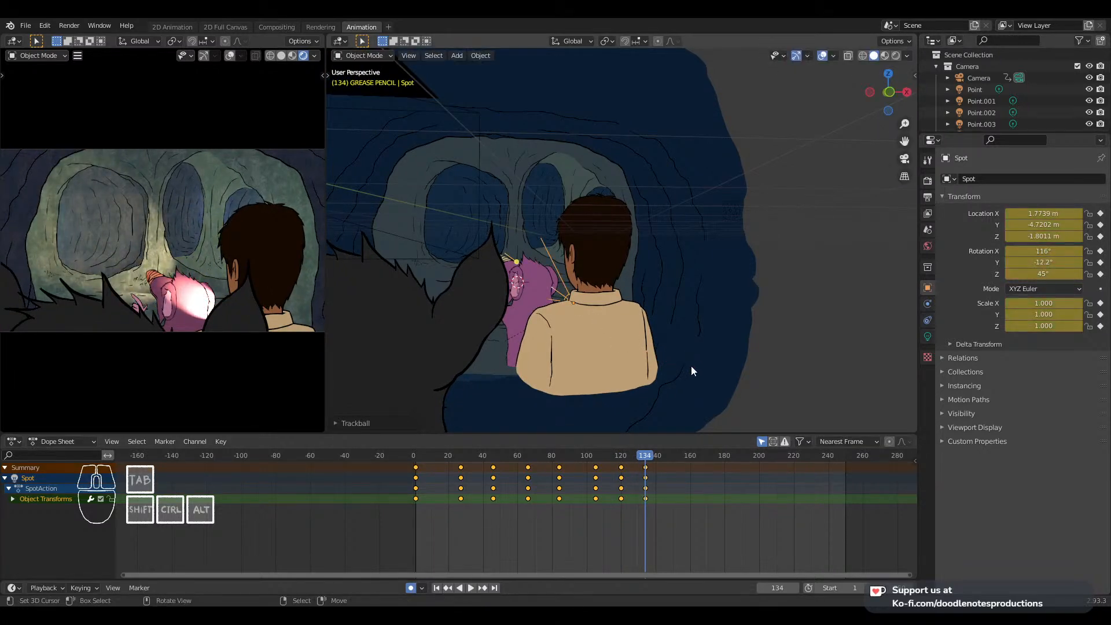
click(613, 489)
key(space)
key(space)
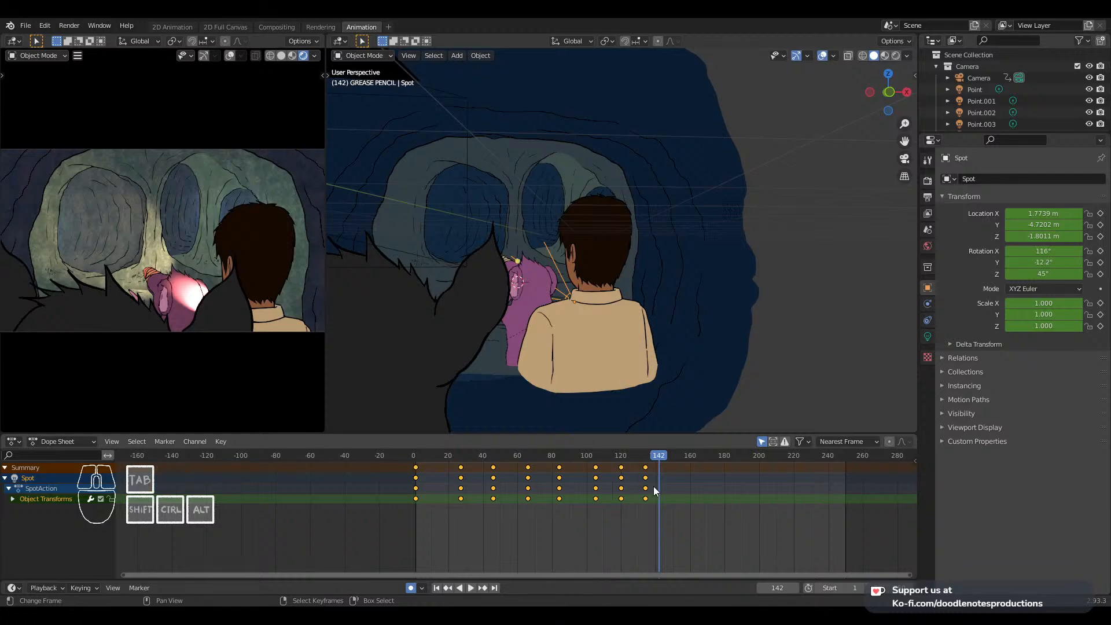
Replay the sweep from around frame 84 and delete the spot light's keyframe at frame 120
click(558, 491)
key(space)
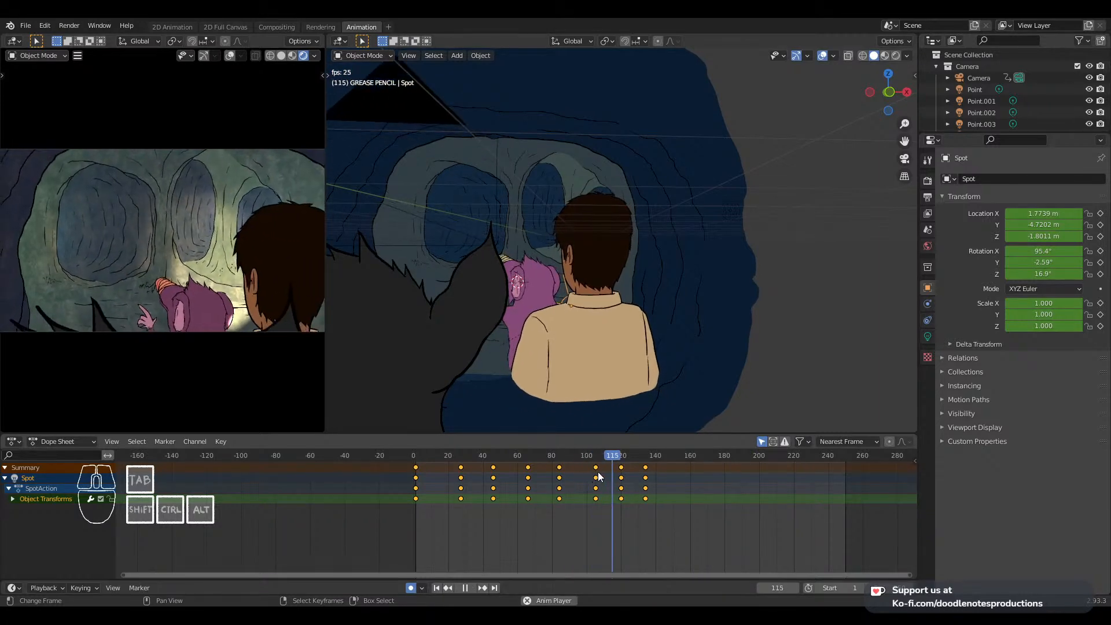
key(space)
right_click(620, 467)
key(Delete)
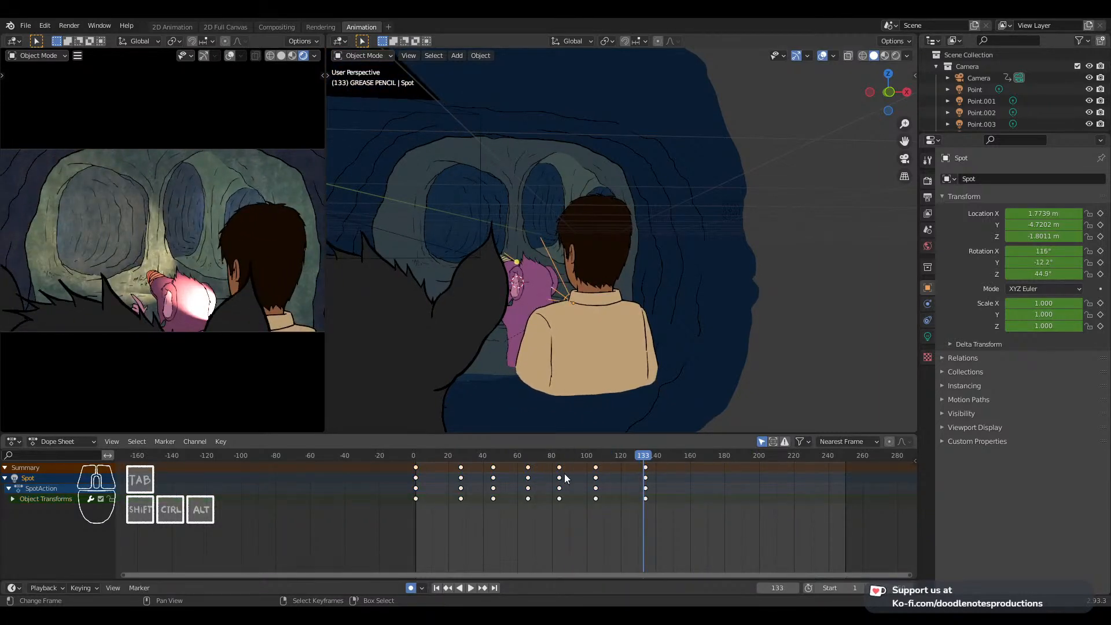
Replay the spot light's sweep from several starting frames between about 22 and 86 to check the motion up to frame 133
click(563, 476)
key(space)
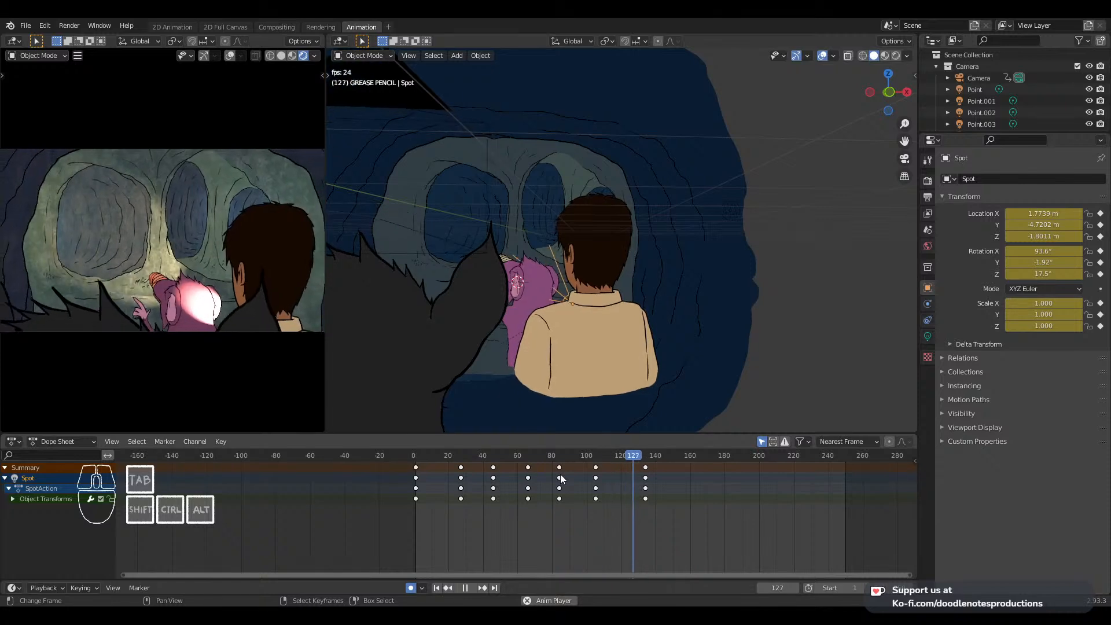
key(space)
click(476, 473)
key(space)
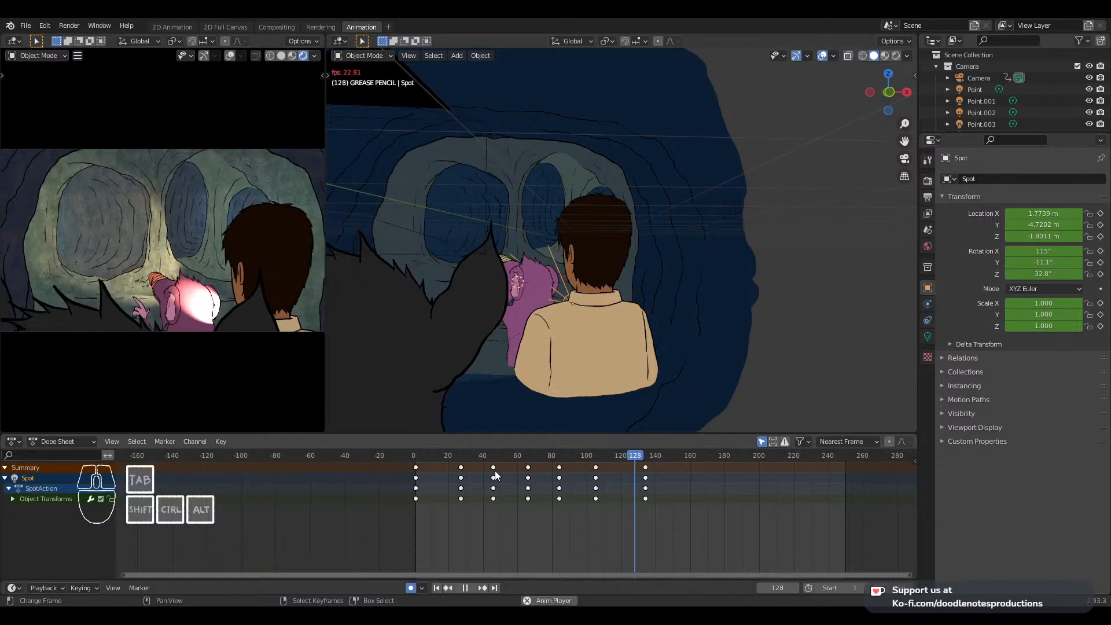
key(space)
click(547, 496)
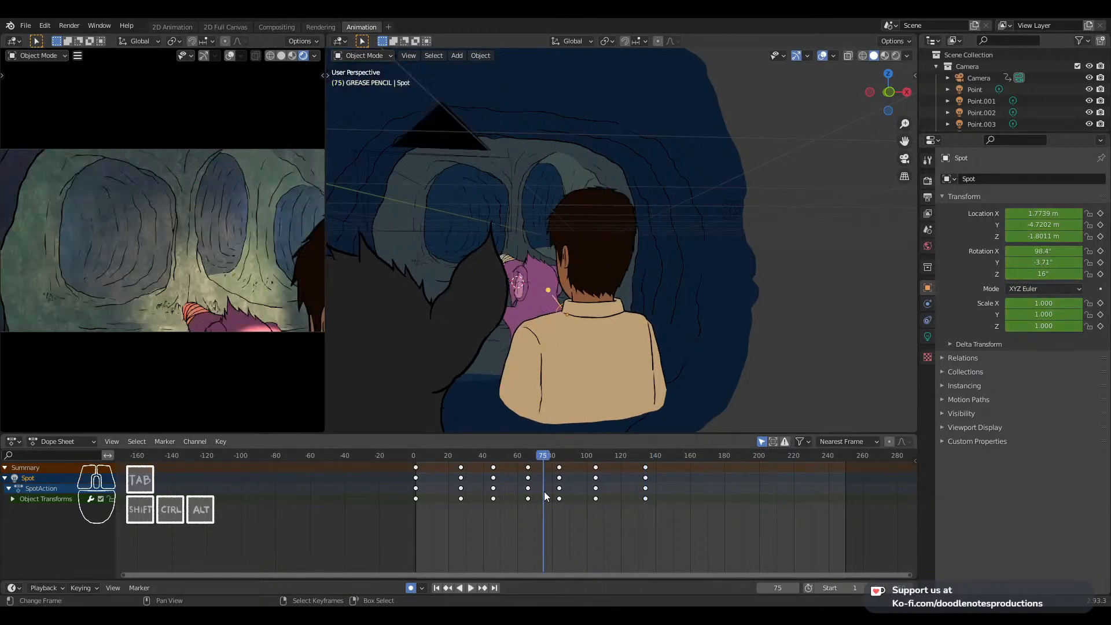
key(space)
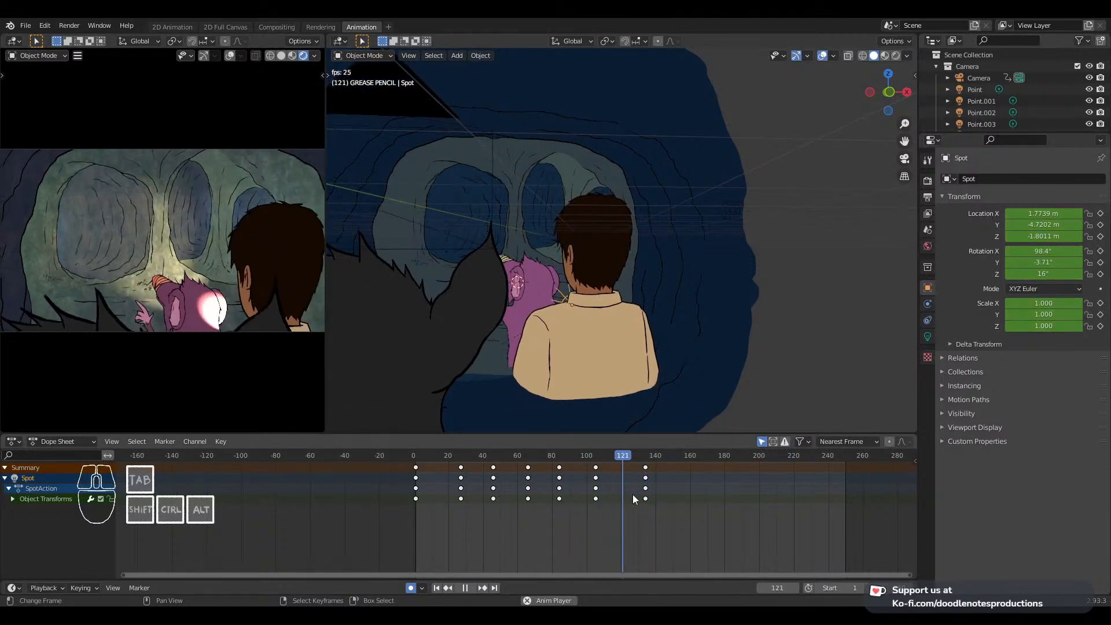
key(space)
click(529, 495)
key(space)
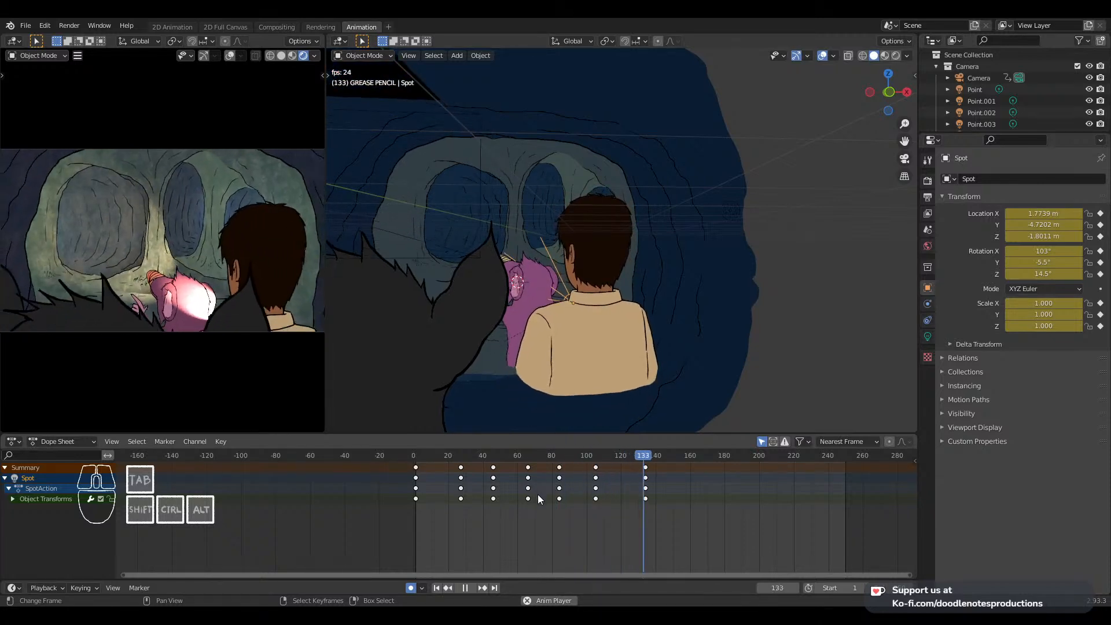
click(452, 507)
key(space)
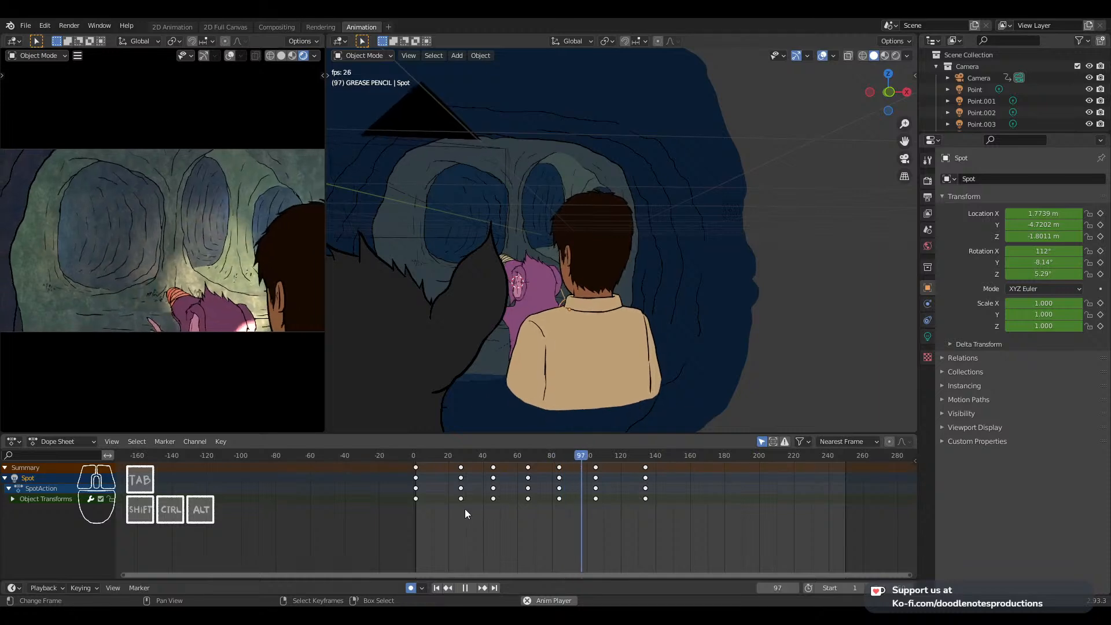
key(space)
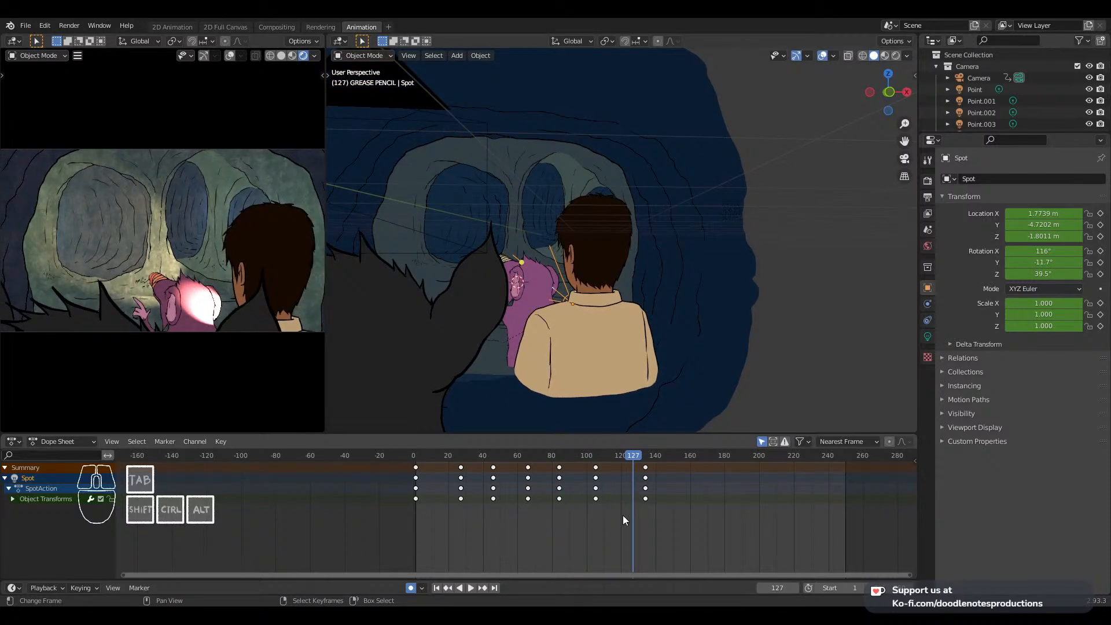
Key the spot light's rotation at frame 150 to about 104°, 2.41° and 51.7°, and replay from around frame 127
mouse_move(651, 492)
mouse_down()
mouse_move(615, 487)
mouse_move(673, 489)
mouse_up()
key(r)
key(r)
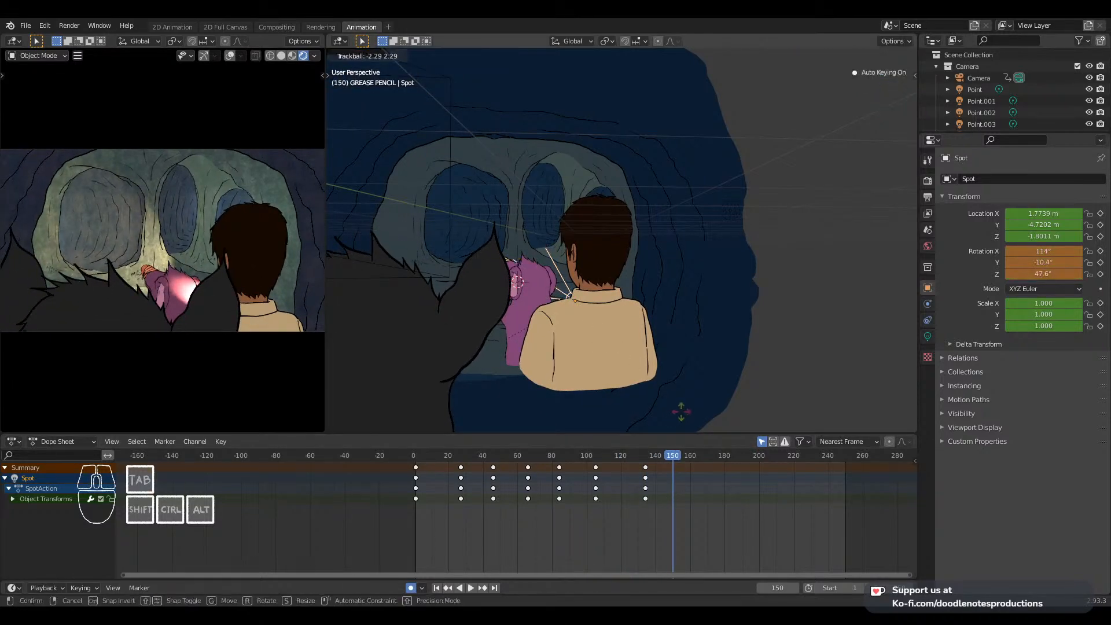
click(684, 396)
click(634, 489)
key(space)
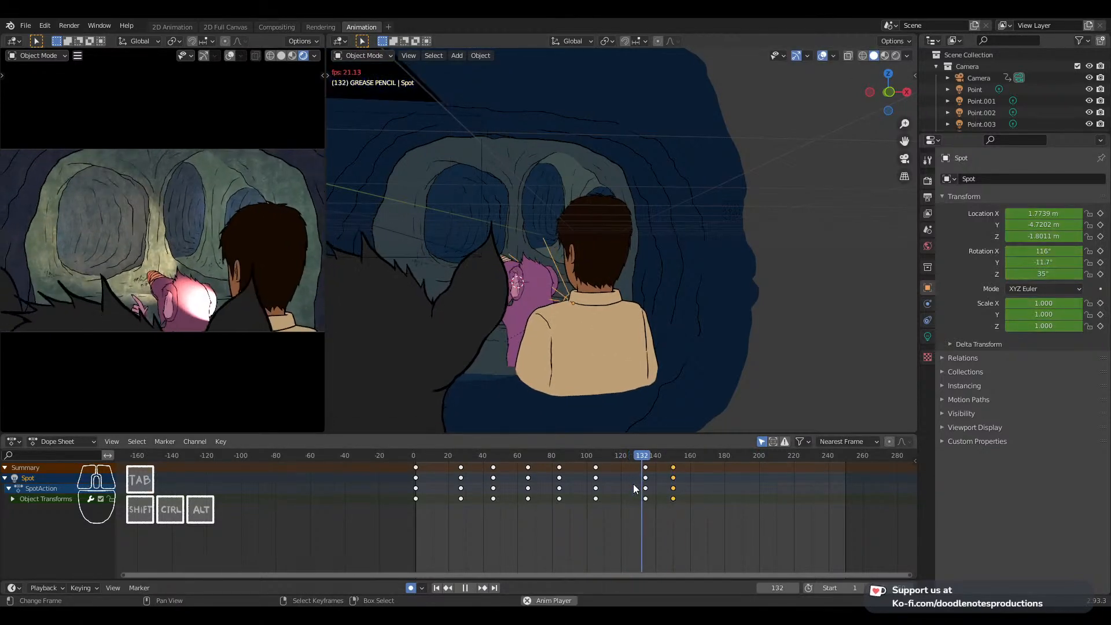
Key the spot light's rotation at frame 174 to about 117°, -15.3° and 47.4°, and replay from around frame 148
click(714, 485)
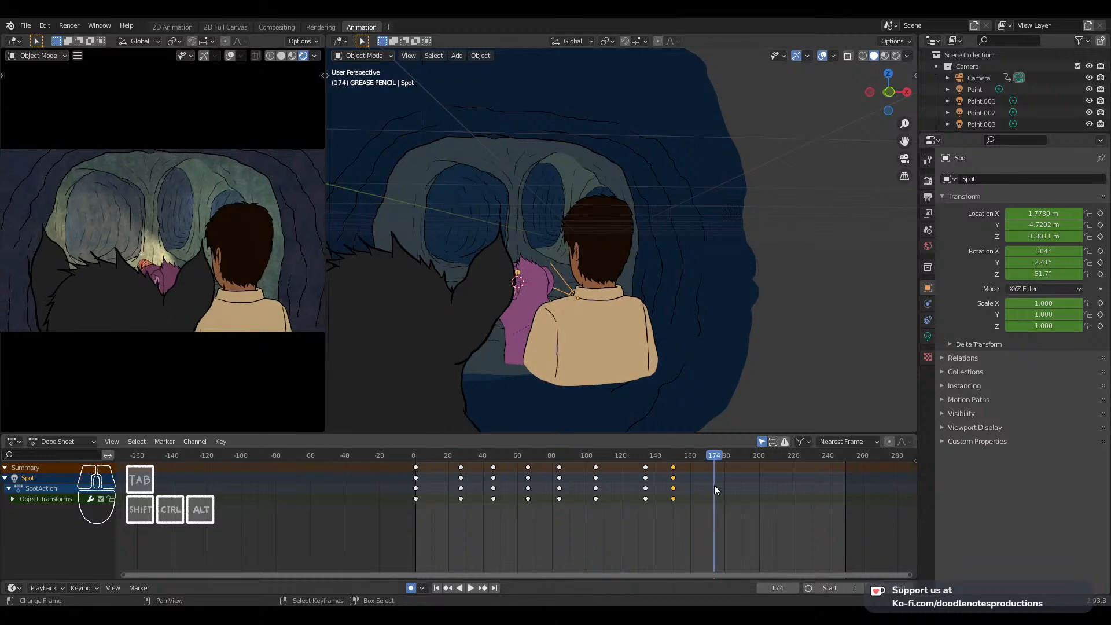
key(space)
key(r)
key(r)
click(681, 484)
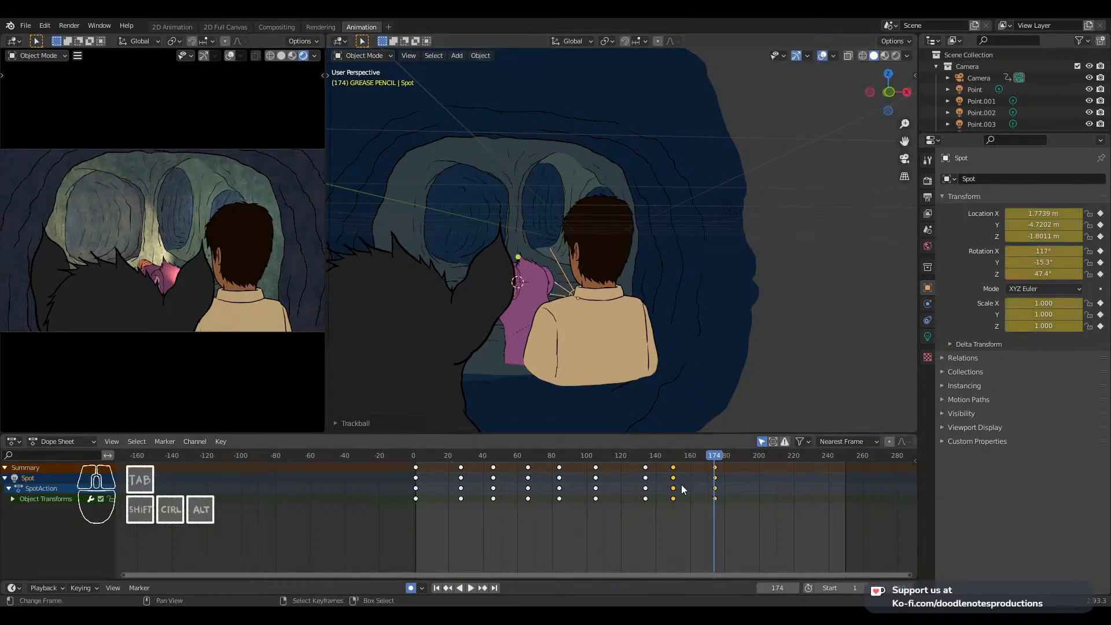
click(669, 488)
key(space)
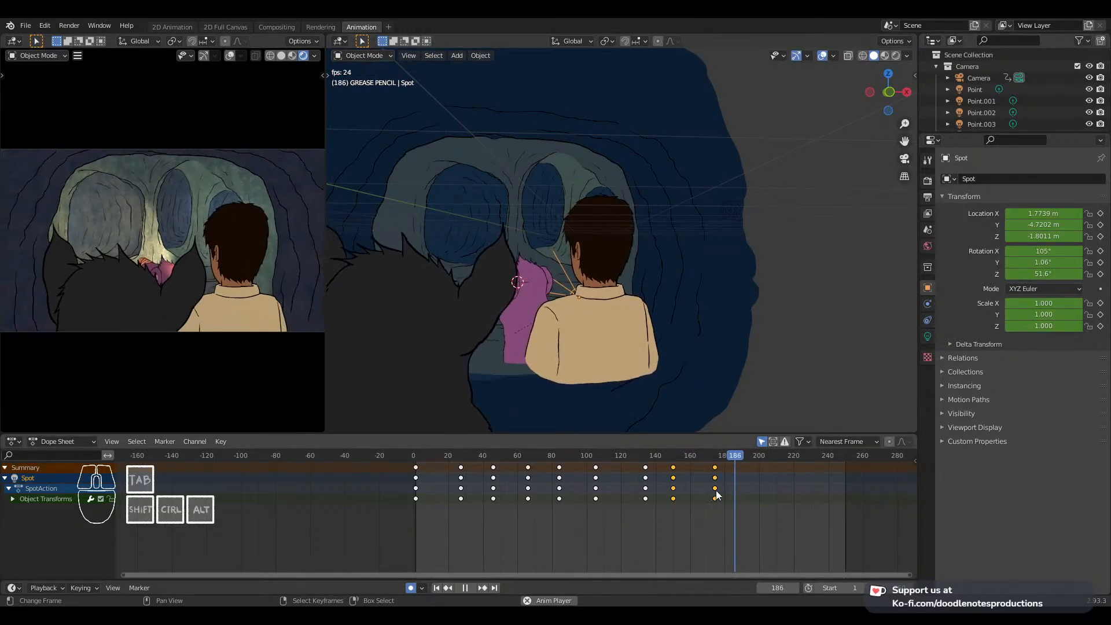
key(space)
Key the spot light's rotation at frame 201 to about 107°, -0.78° and 52.9°, and replay on to frame 230
key(r)
key(r)
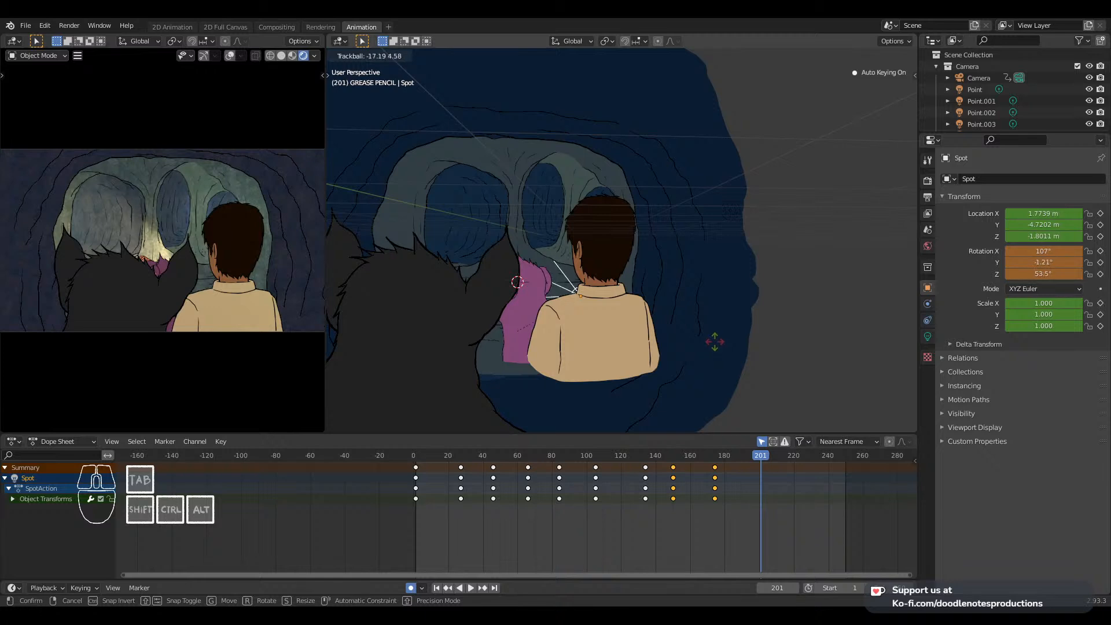
click(668, 508)
click(667, 508)
key(space)
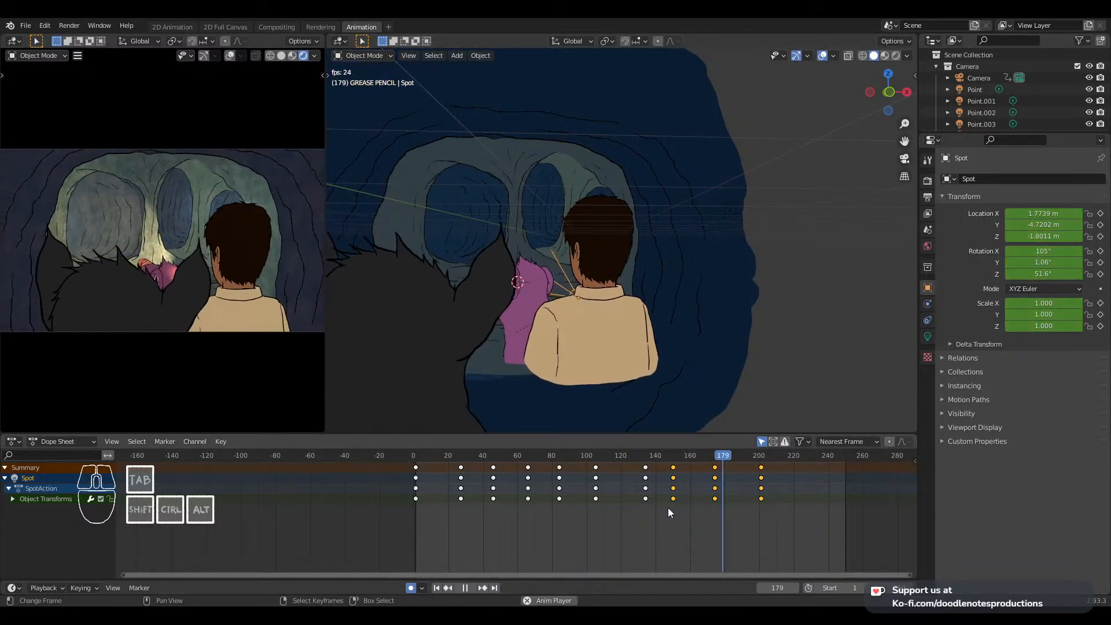
key(space)
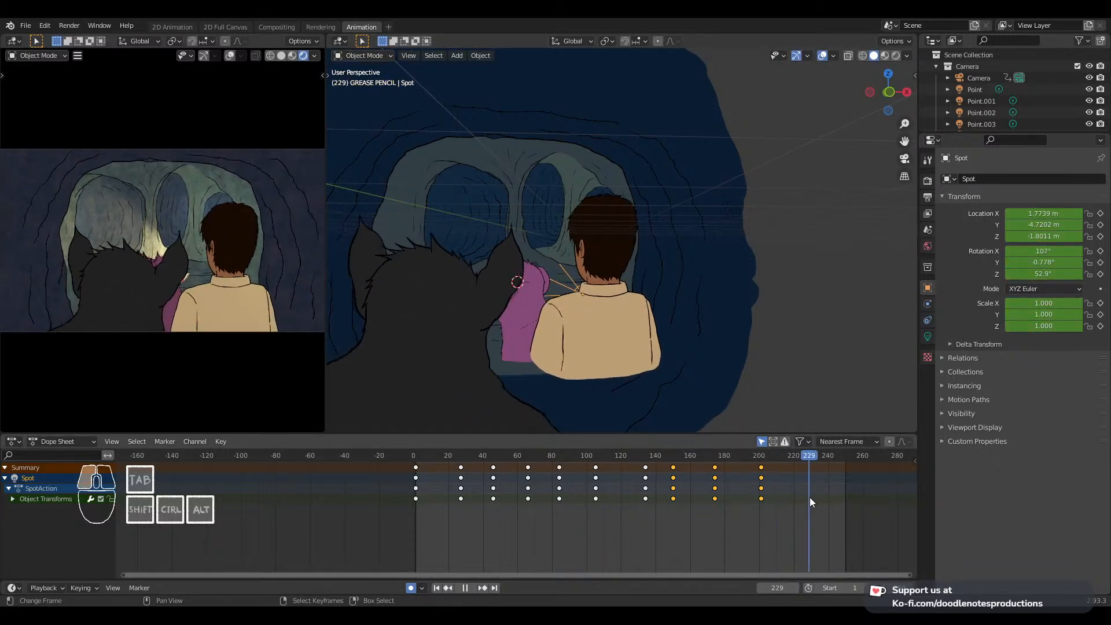
key(space)
Key the spot light's rotation at frame 230 to about 112°, -7.19° and 45.7°, and replay from around frame 182
key(r)
key(r)
click(692, 295)
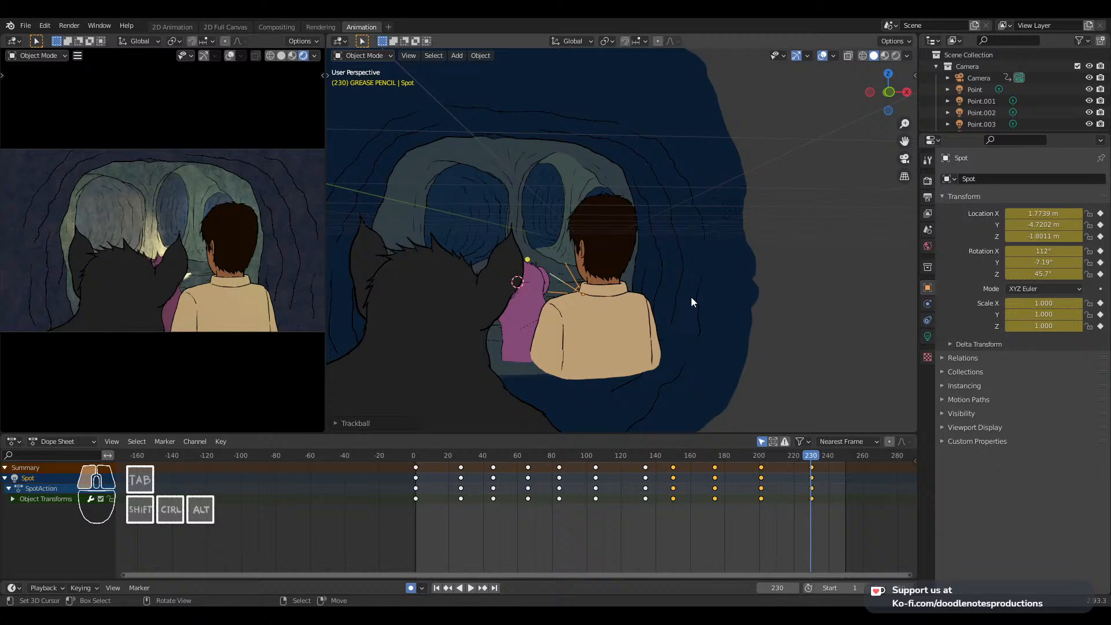
click(728, 482)
key(space)
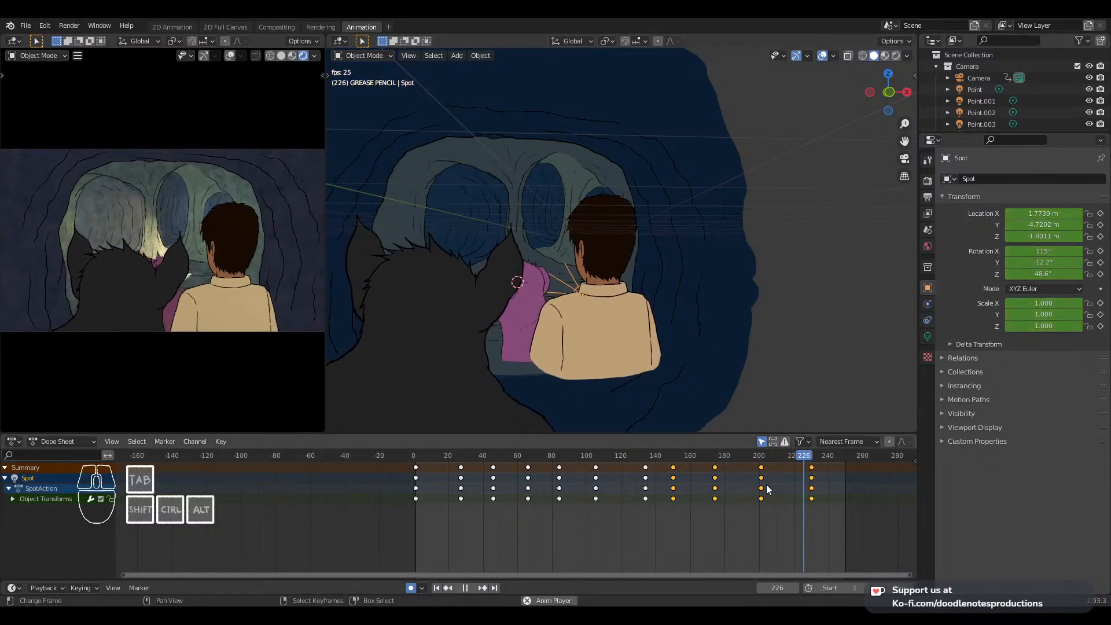
key(space)
Key the spot light's rotation at frame 252 to about 105°, 2.52° and 54°
key(r)
key(r)
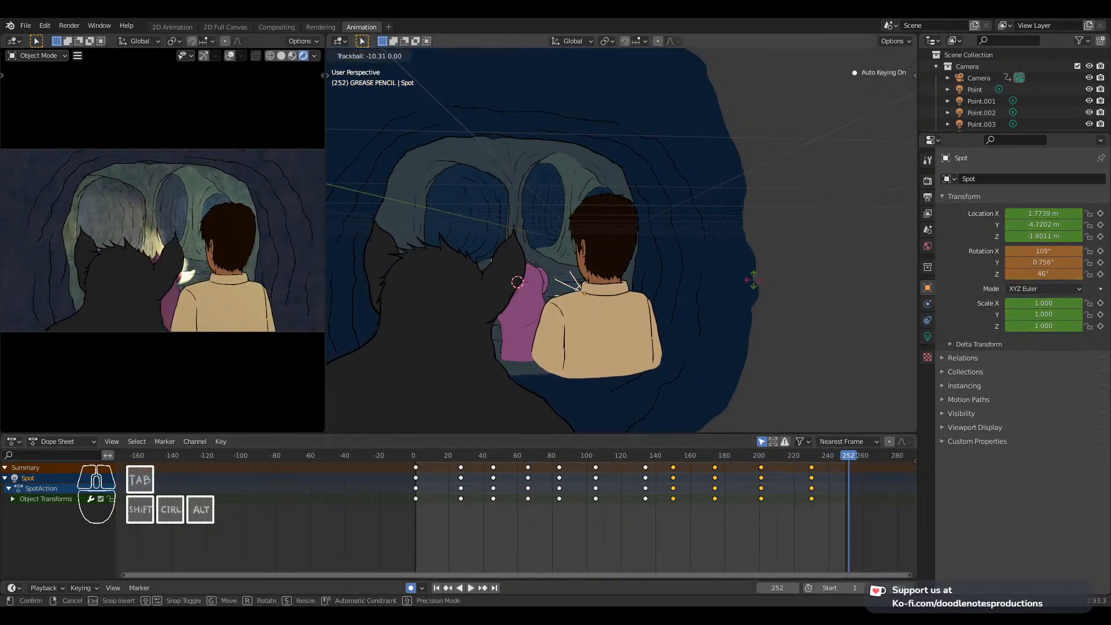
click(749, 320)
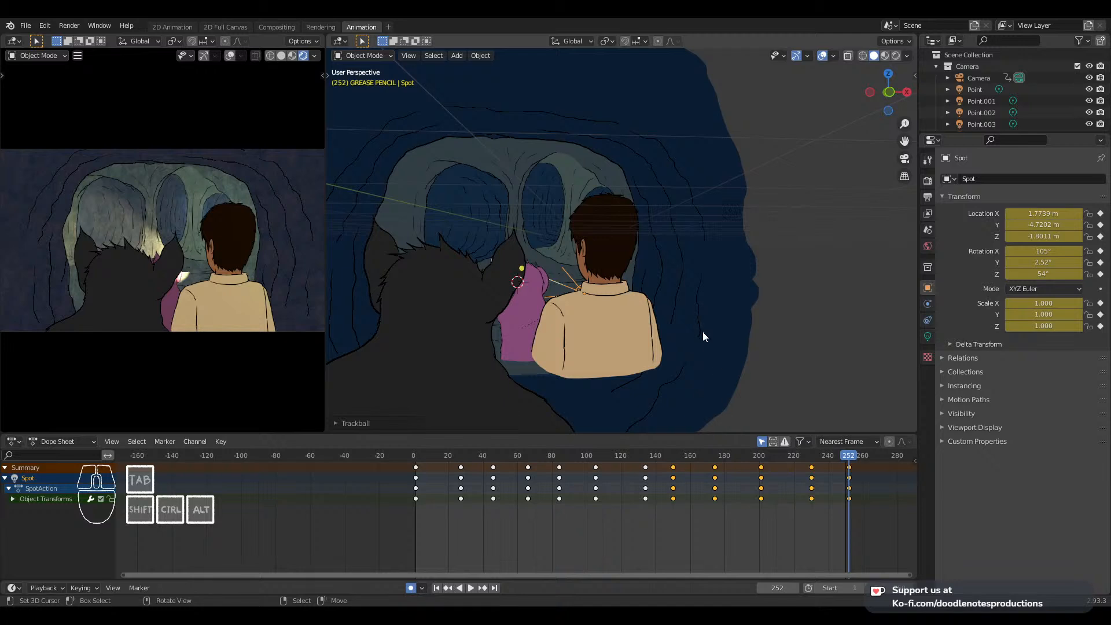
Play back the spot light animation from mid-shot and again from frame 1 to review its sweep
drag(675, 456, 629, 485)
key(space)
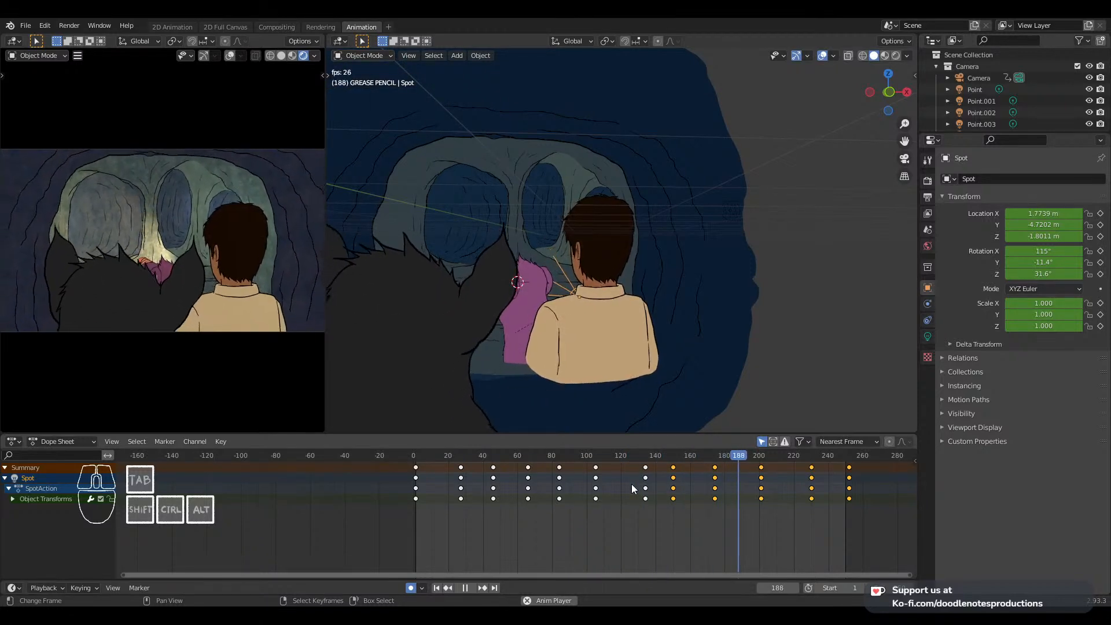
key(space)
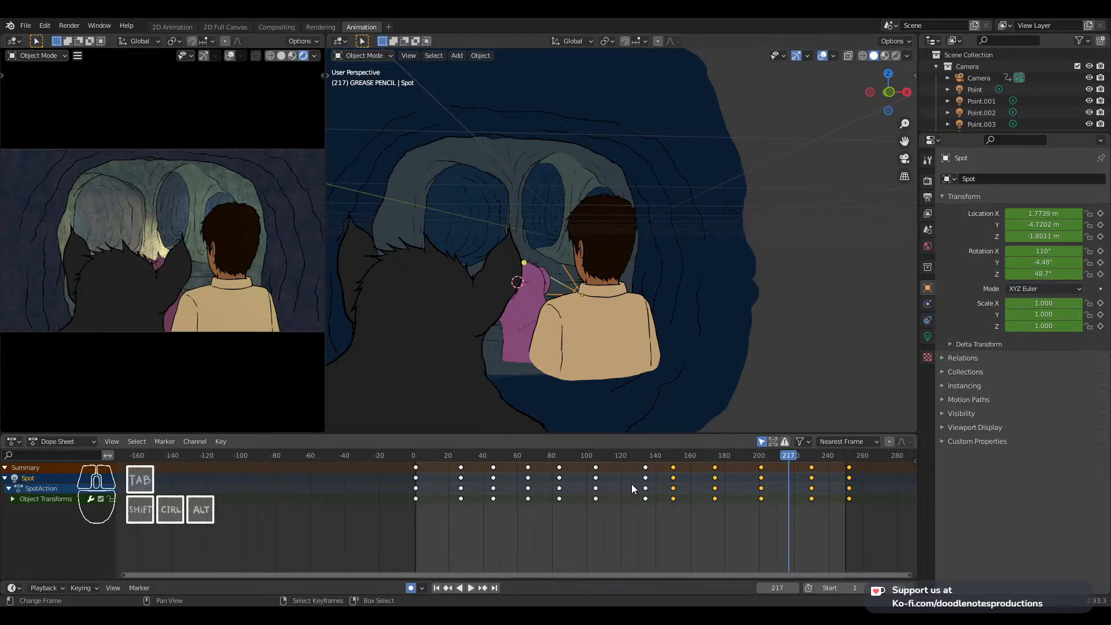
key(shift+Left)
key(space)
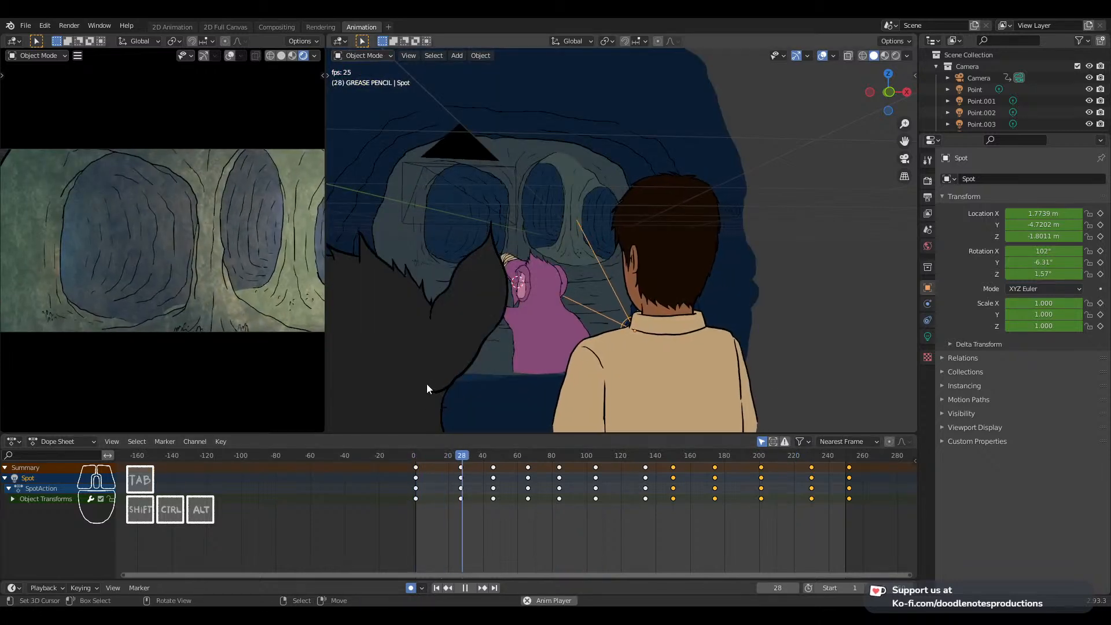
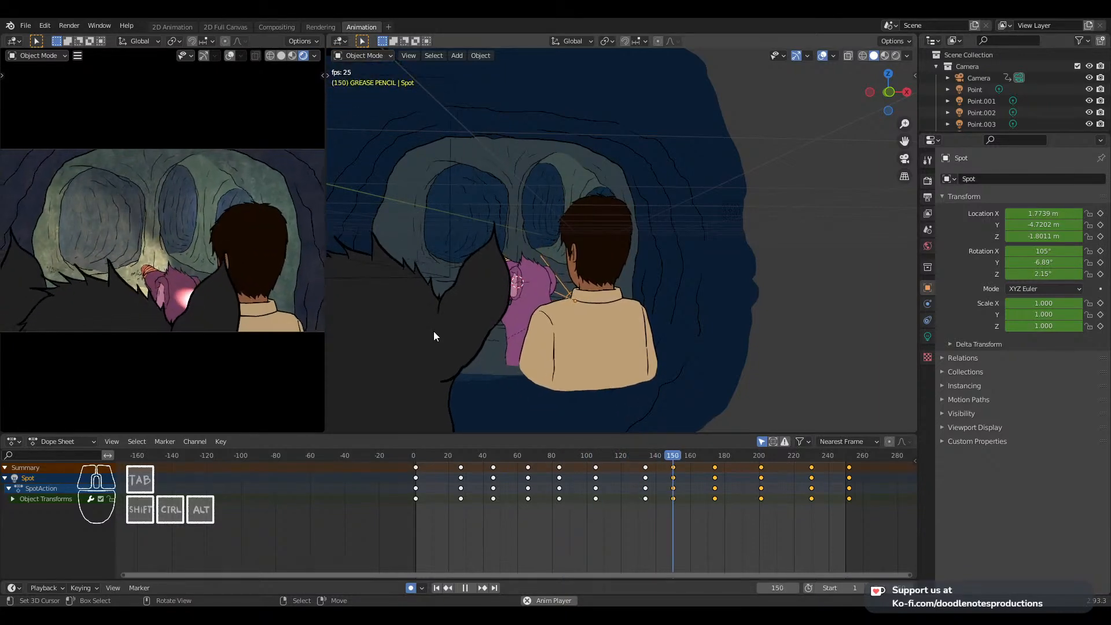
Review the full shot in a maximized rendered camera view, then restore the multi-editor layout at frame 1
key(ctrl+space)
key(Home)
key(space)
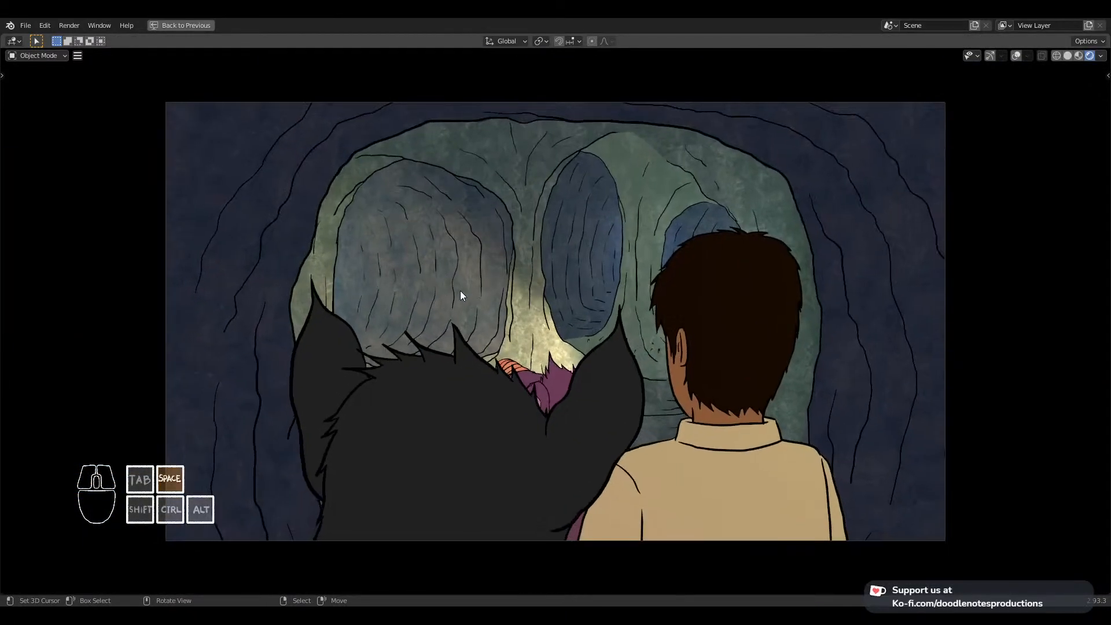
key(shift+Left)
key(space)
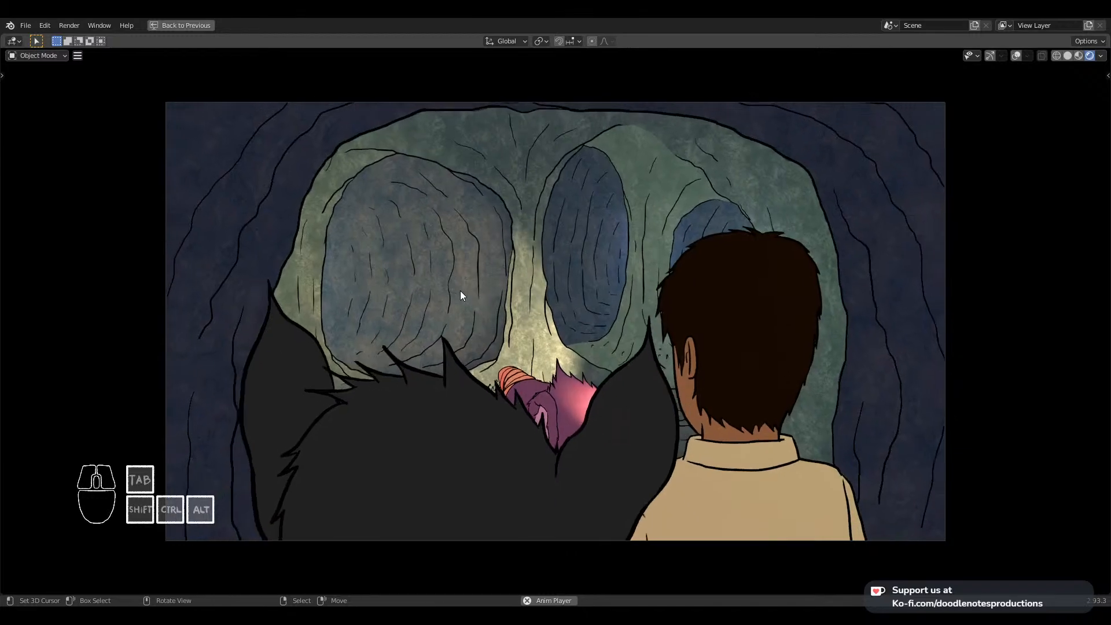
key(space)
key(shift+Left)
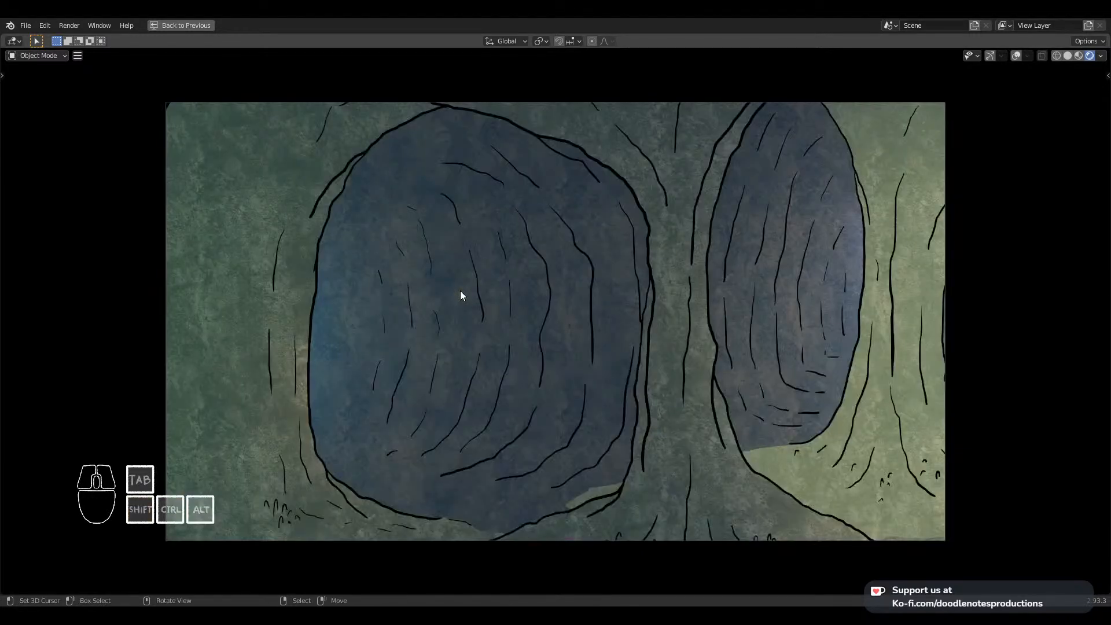
click(181, 25)
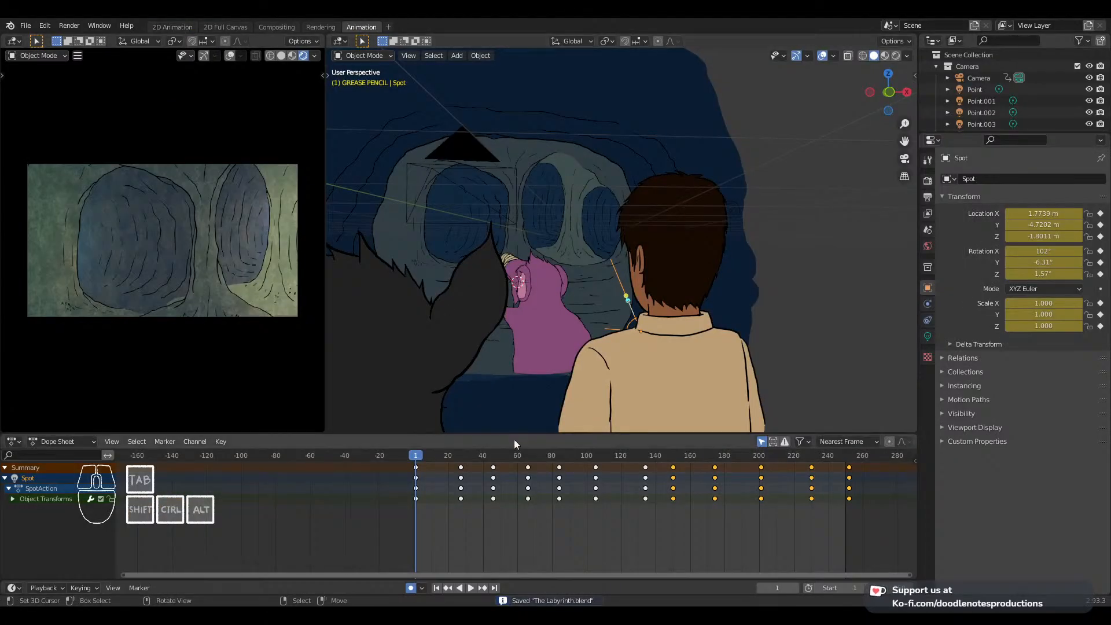
Scrub through the timeline and compare the shot's first frame with its last, frame 250
click(514, 455)
drag(516, 524, 750, 538)
key(shift+Right)
key(shift+Left)
key(shift+Right)
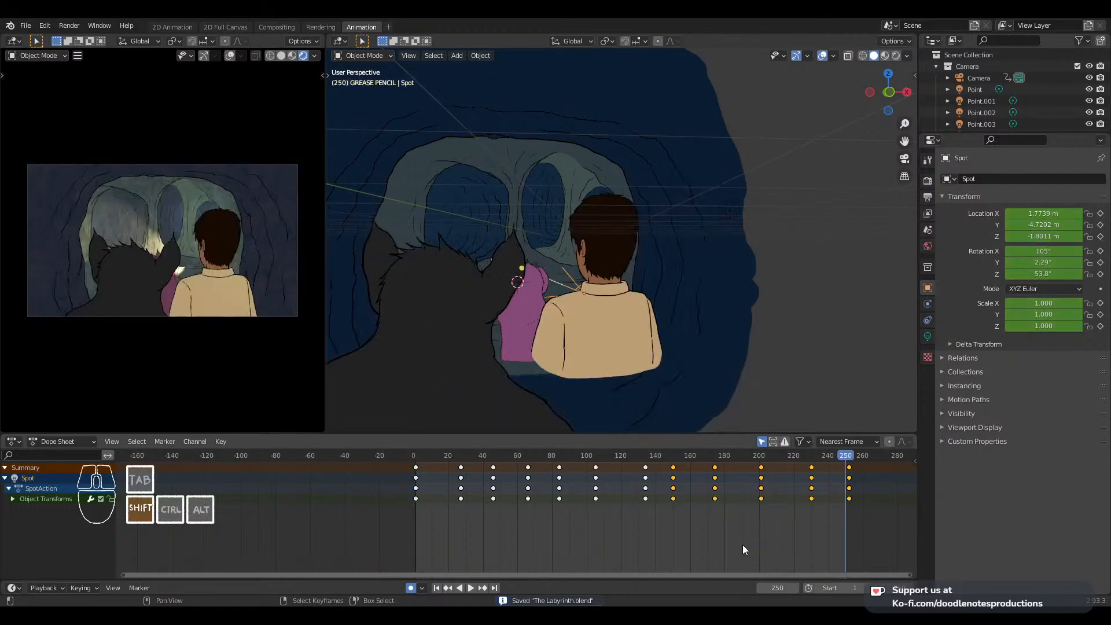
key(shift+Left)
key(shift+Right)
key(shift+Left)
key(shift+Right)
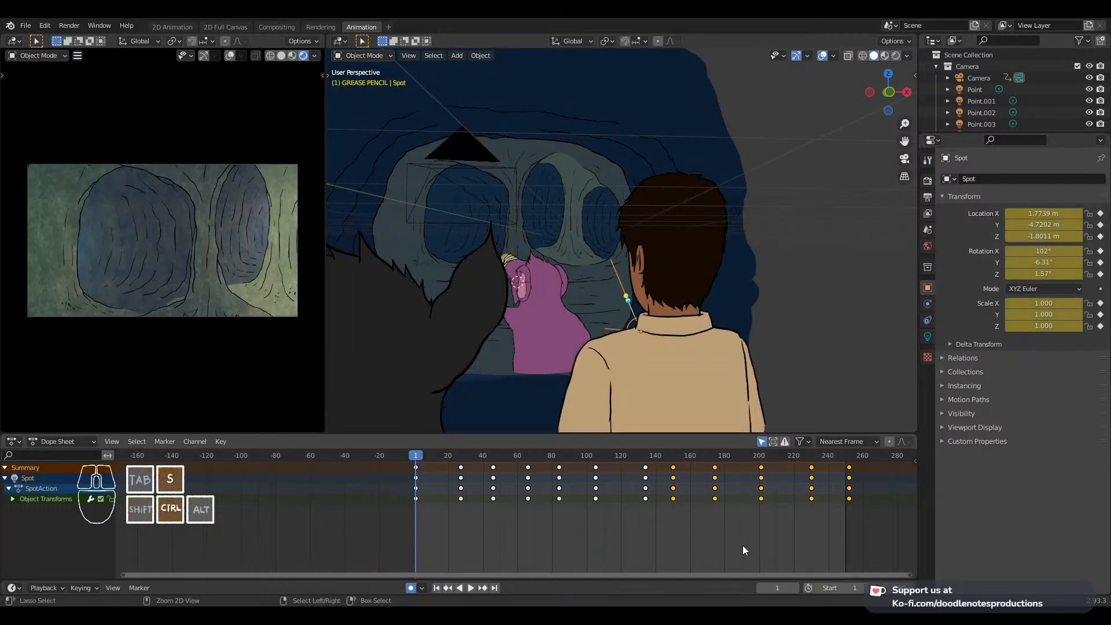
key(shift+Left)
key(shift+Right)
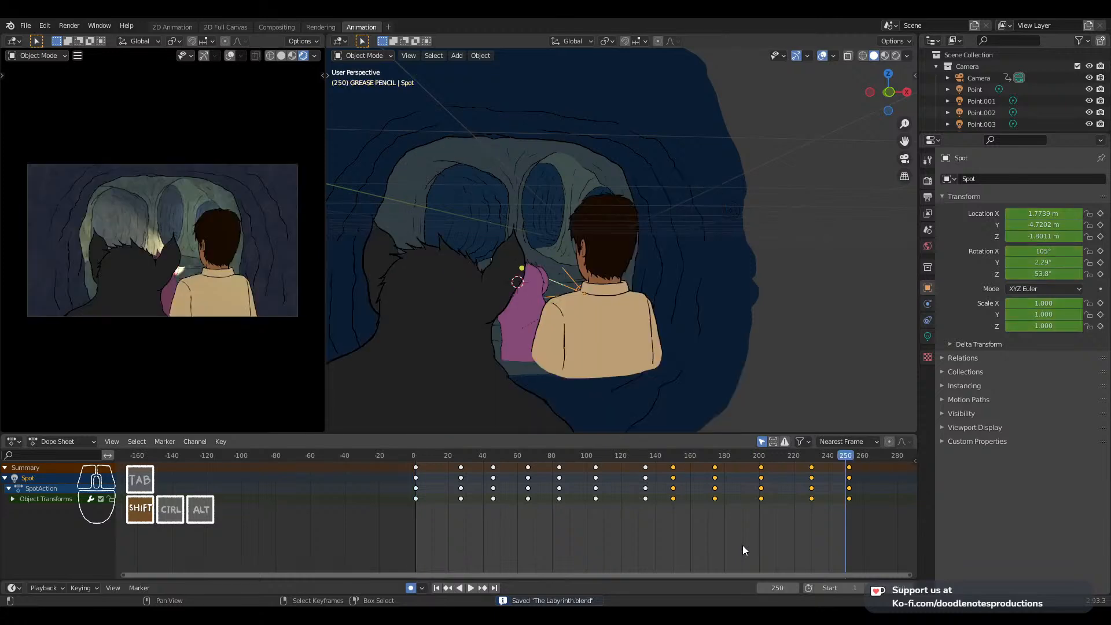
Play the shot to frame 200, save the file and return to frame 2
key(space)
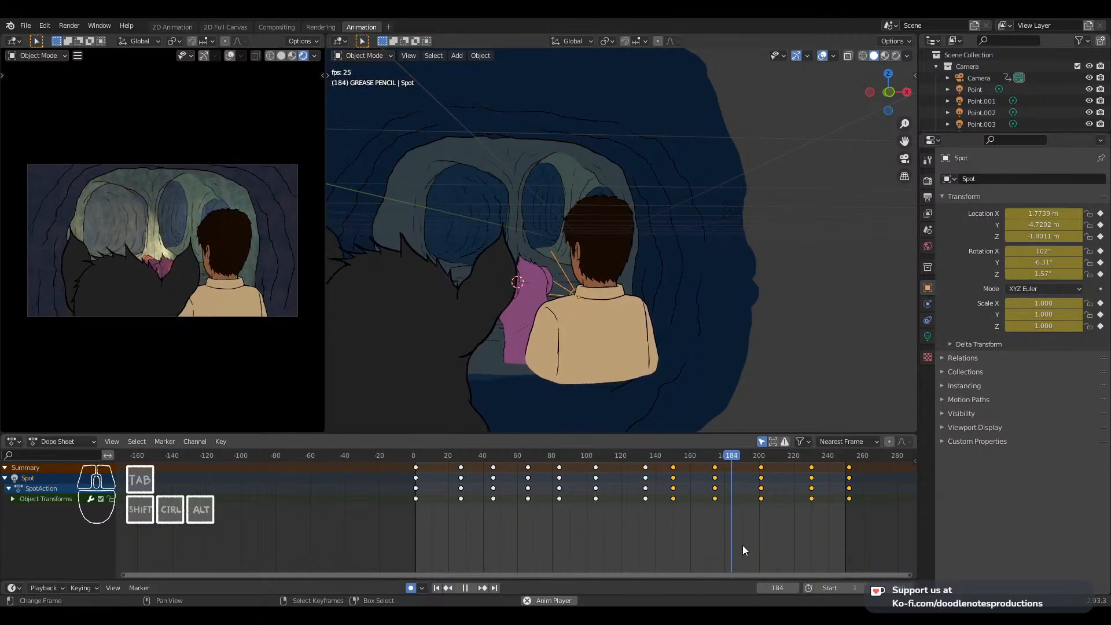
key(space)
key(ctrl+s)
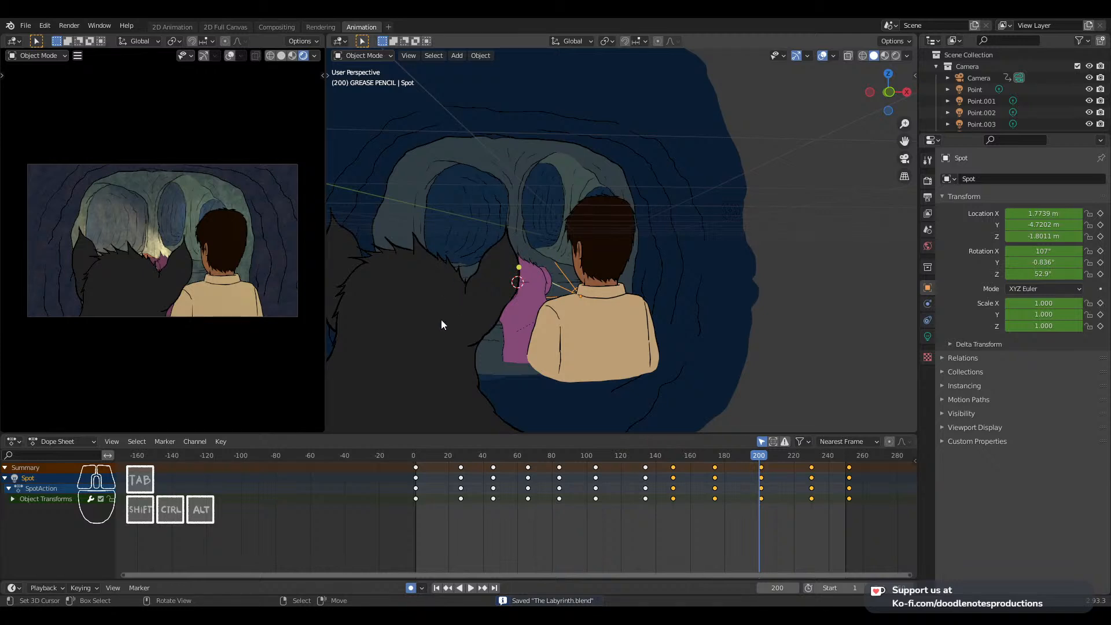
key(ctrl+s)
click(428, 515)
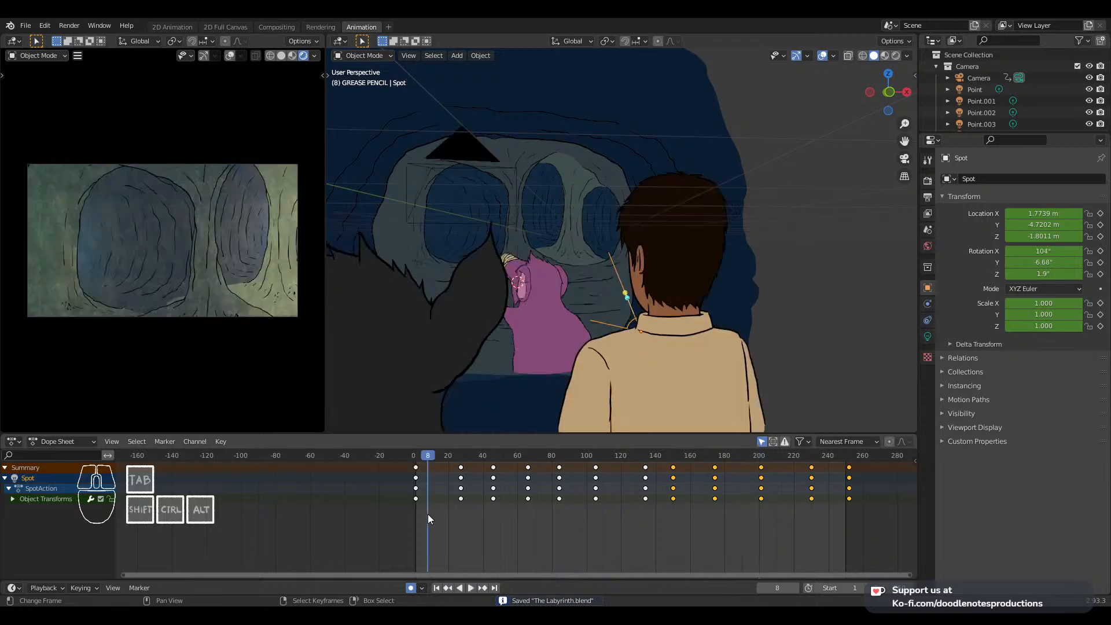
drag(428, 514, 415, 515)
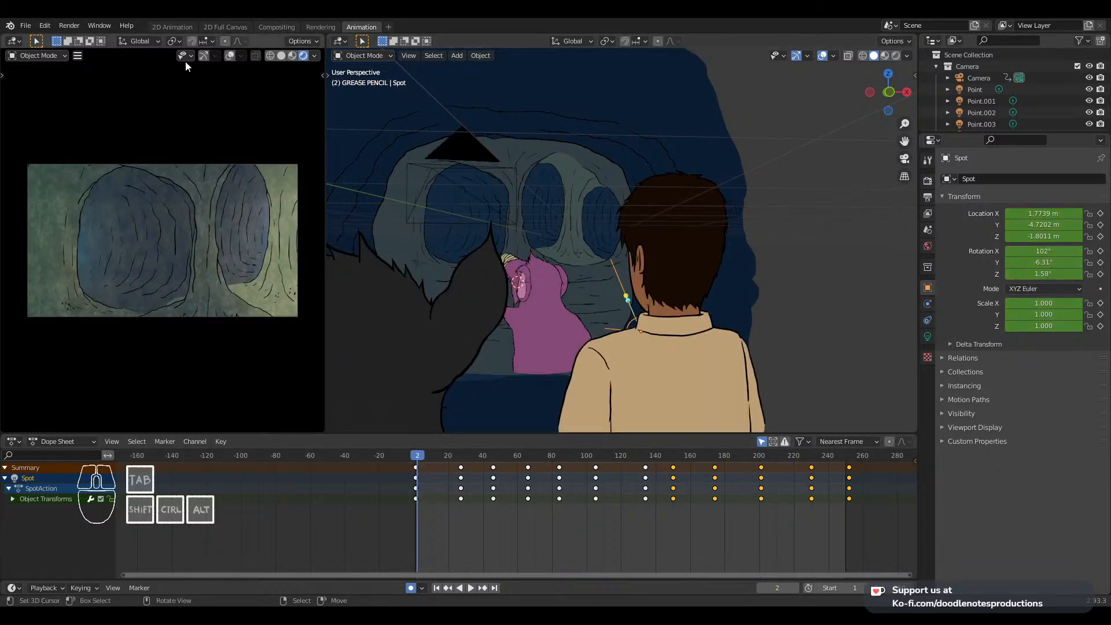
Examine the viewport render options and the scene's output settings, and save the file
click(81, 57)
mouse_move(106, 67)
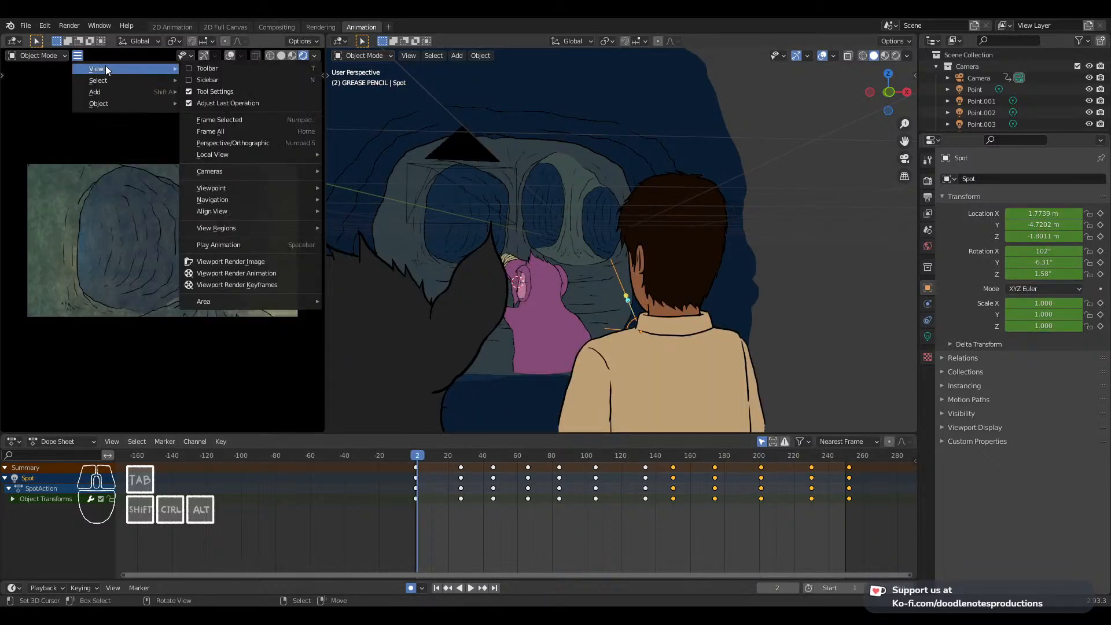
click(926, 198)
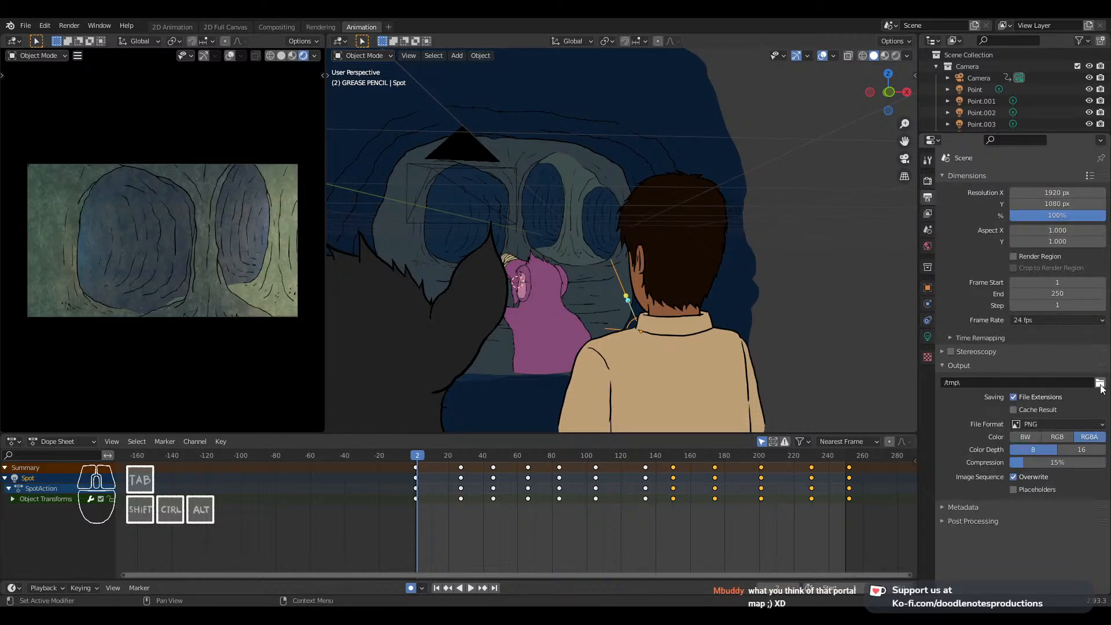
key(ctrl+s)
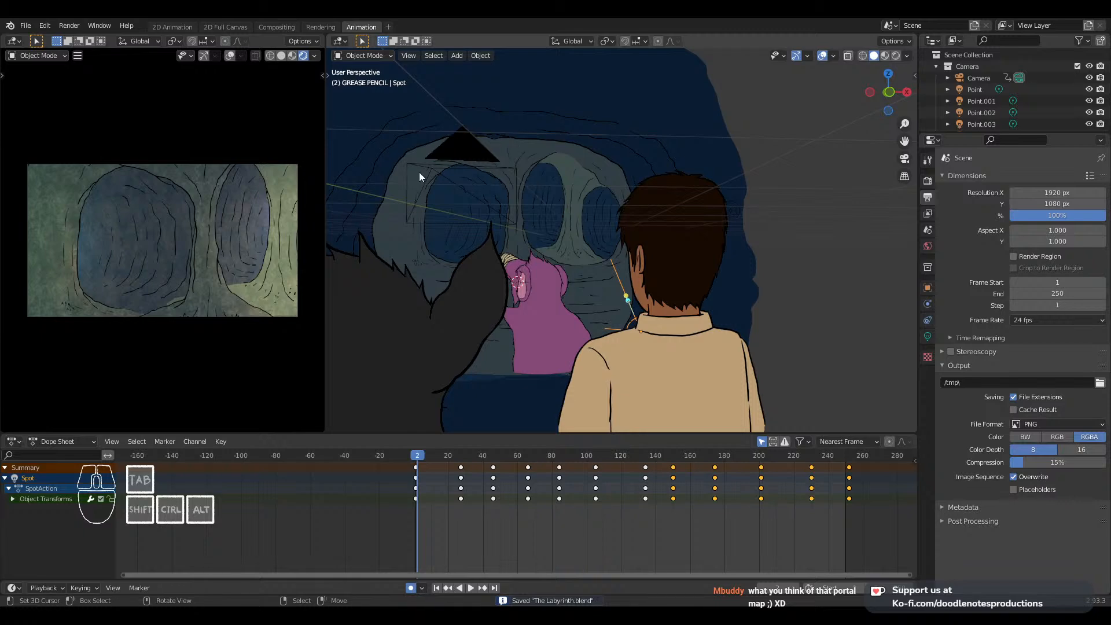
Set the main viewport to the camera view, review the shot from start to end, and save at frame 1
key(KP_0)
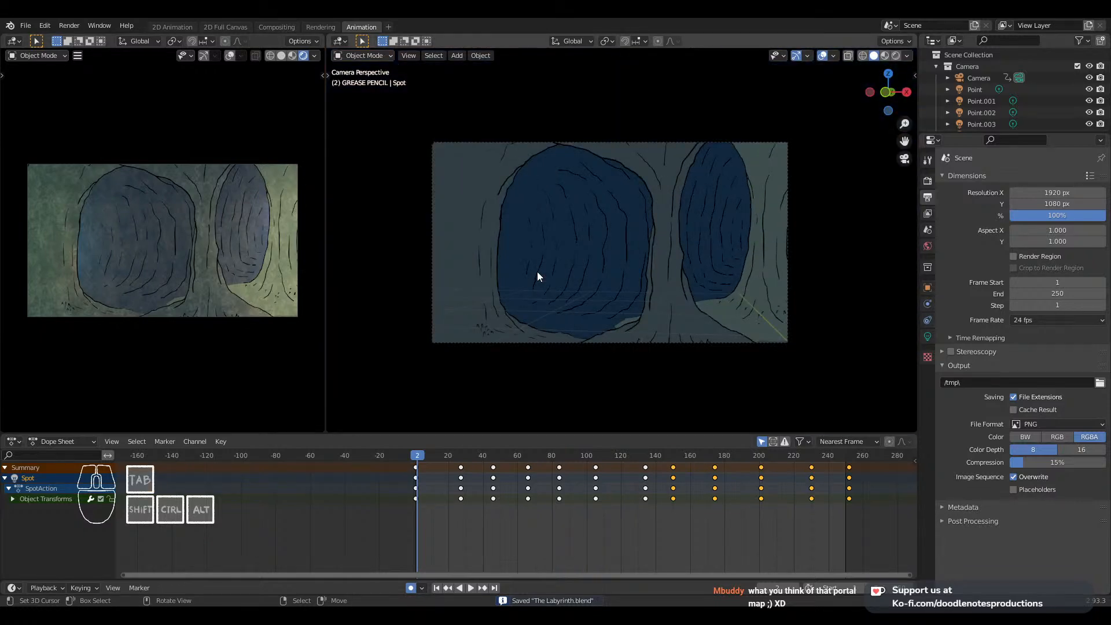
drag(449, 499, 415, 481)
key(space)
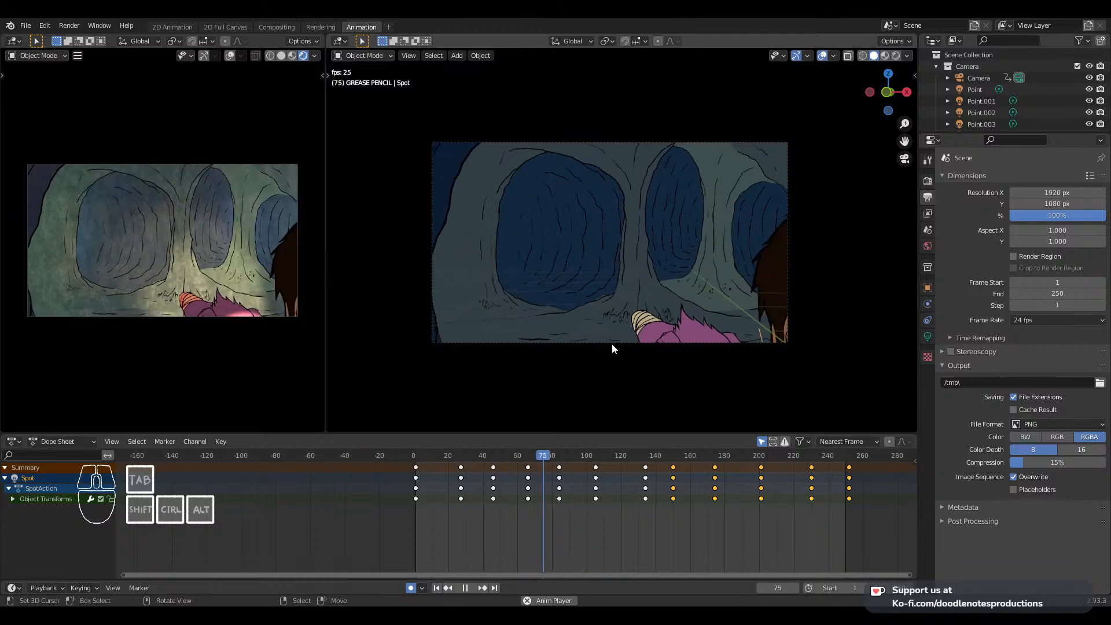
click(842, 528)
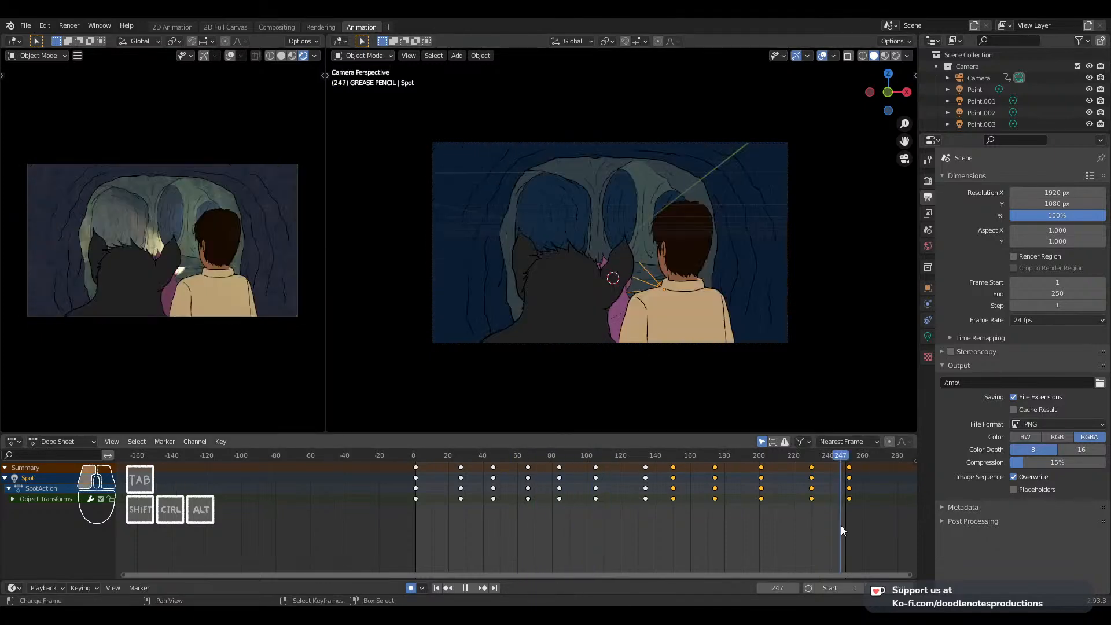
drag(841, 525, 592, 483)
key(shift+Left)
key(ctrl+s)
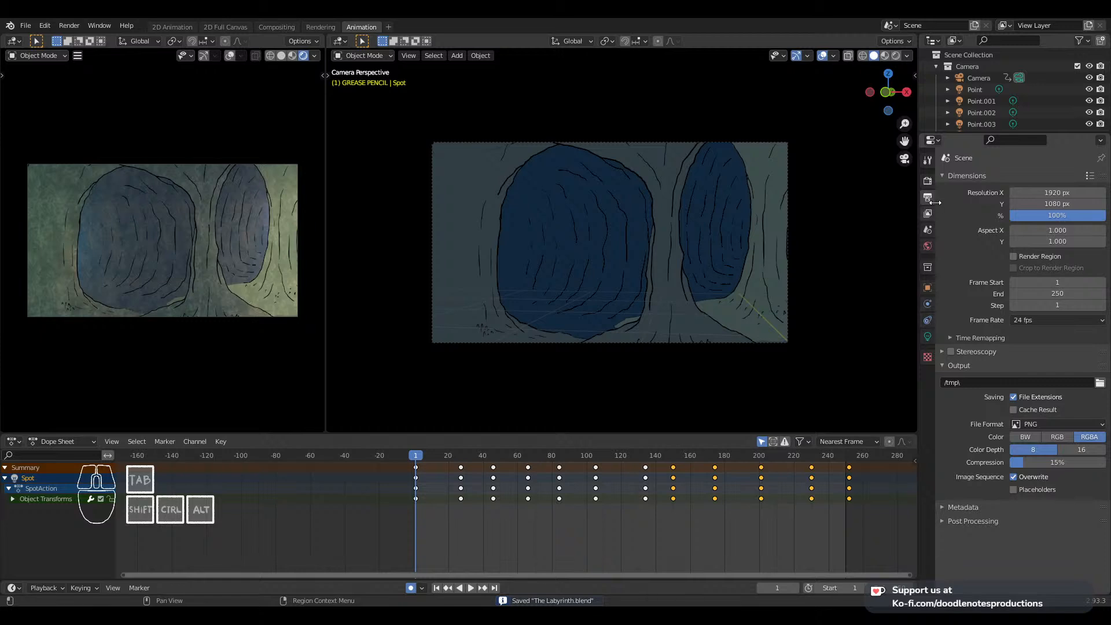
Switch the render engine to Cycles to see its settings and set it back to Eevee
click(927, 181)
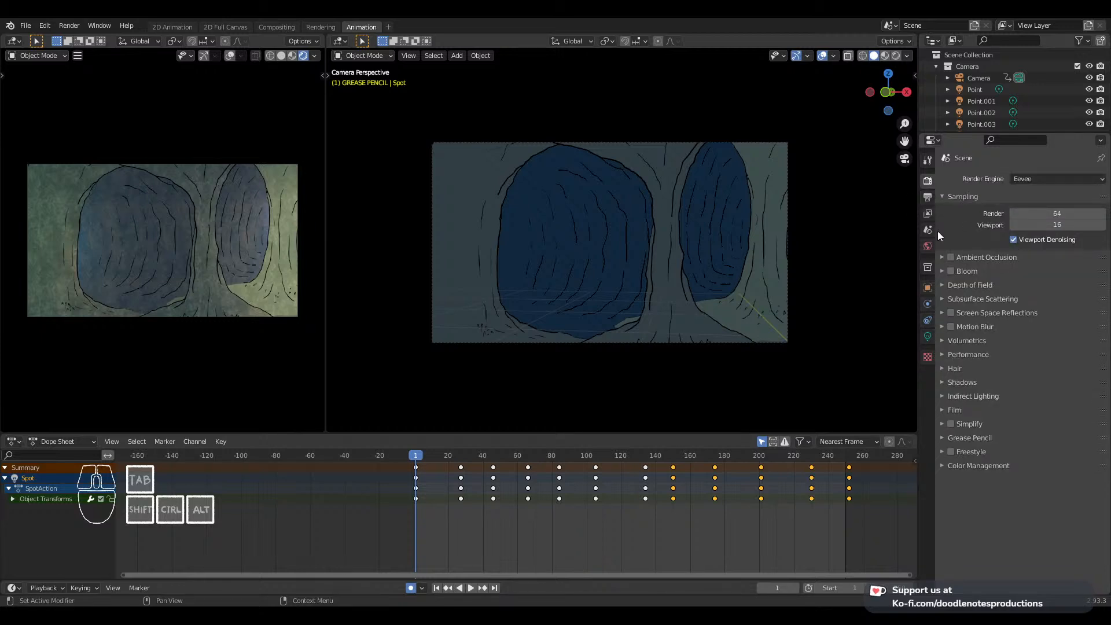
click(1031, 180)
click(974, 192)
click(1042, 180)
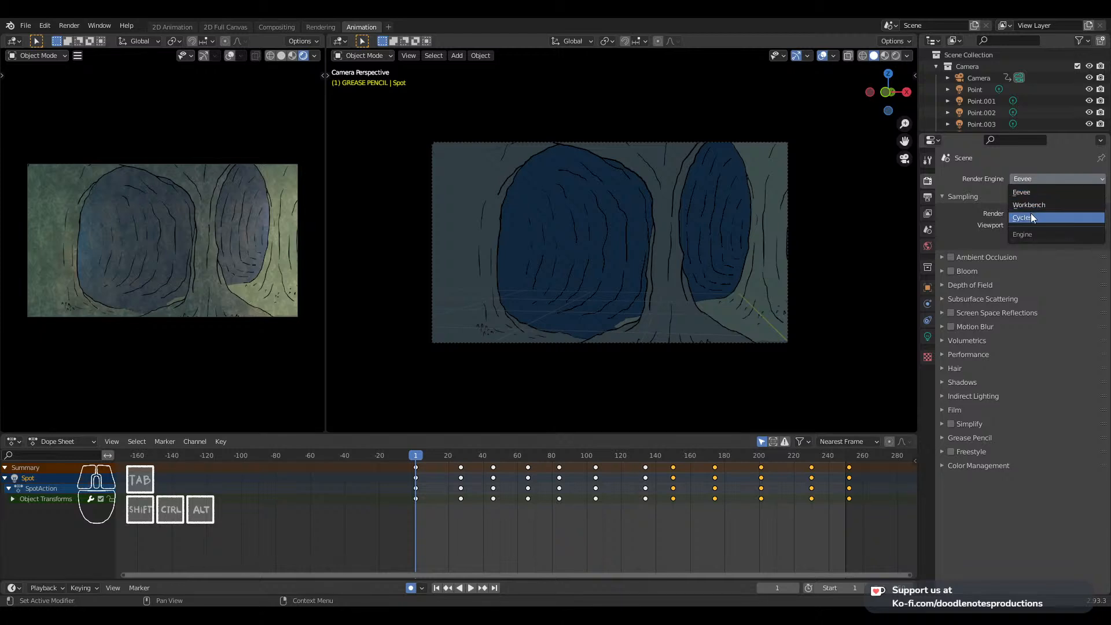
click(1033, 214)
click(1041, 176)
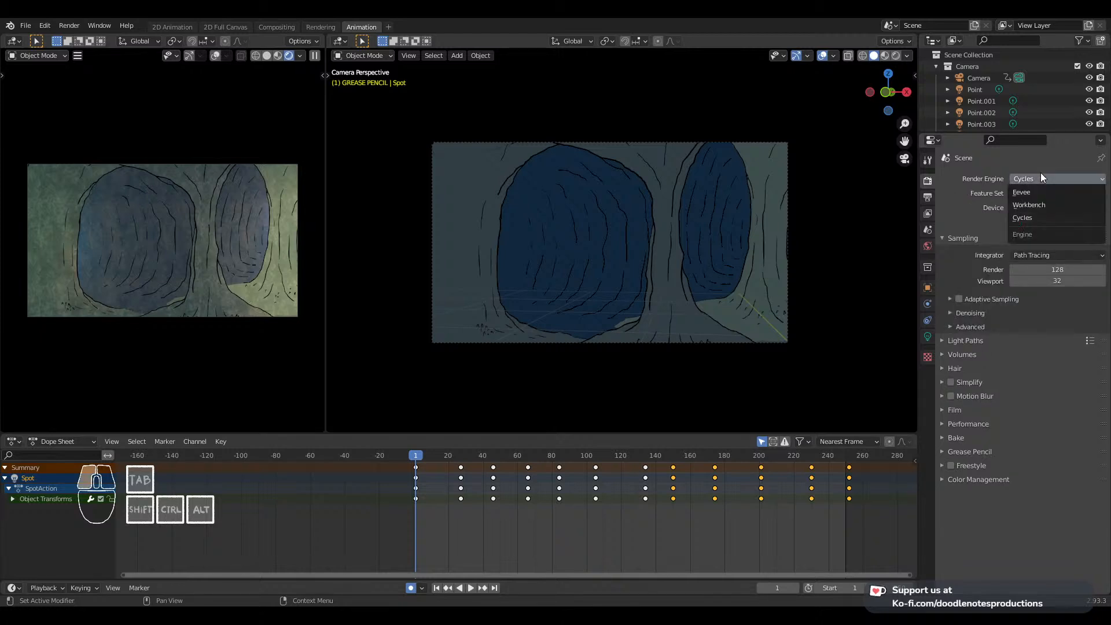
click(1037, 195)
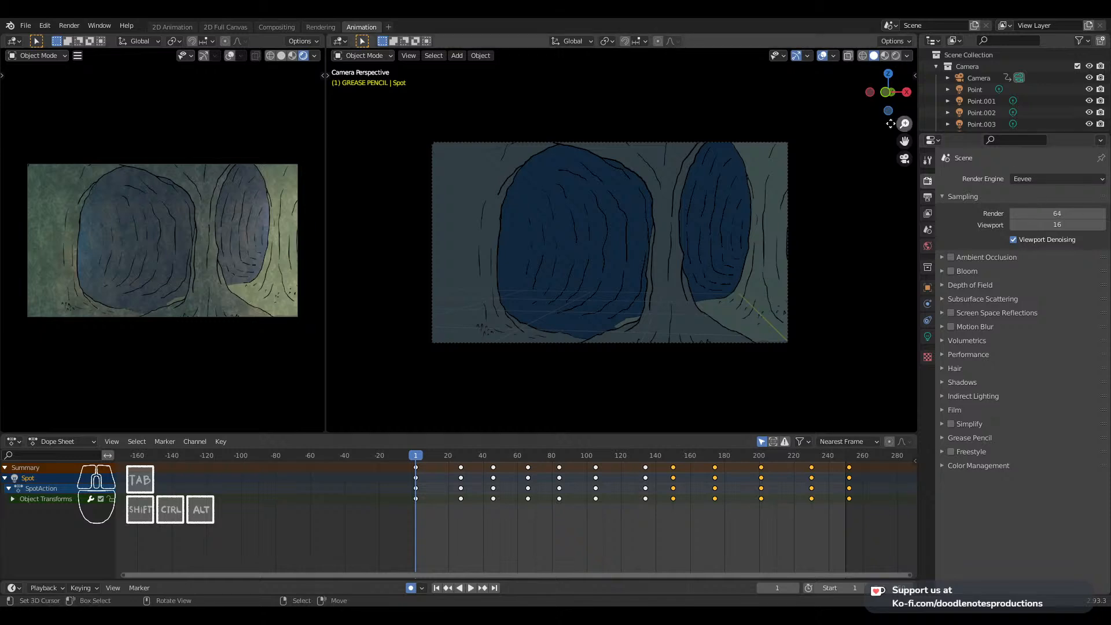
Save the file, select the Labyrinth object and inspect the layered scene from the front and at an angle
key(ctrl+s)
key(ctrl+s)
right_click(711, 302)
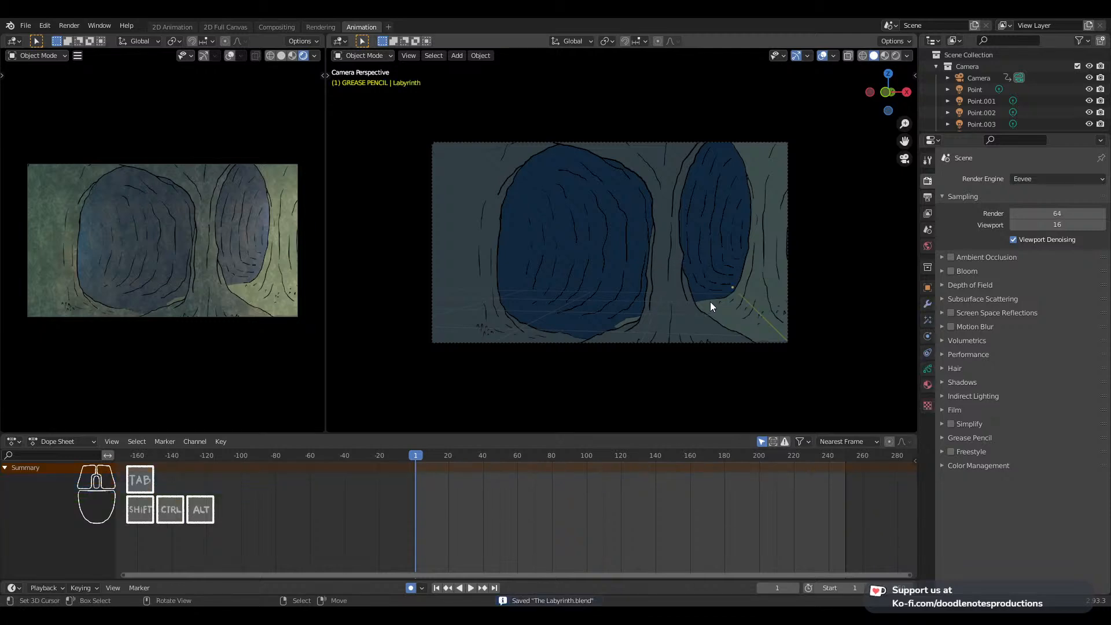
key(KP_1)
scroll(710, 301, up, 3)
shift+drag(545, 262, 784, 263)
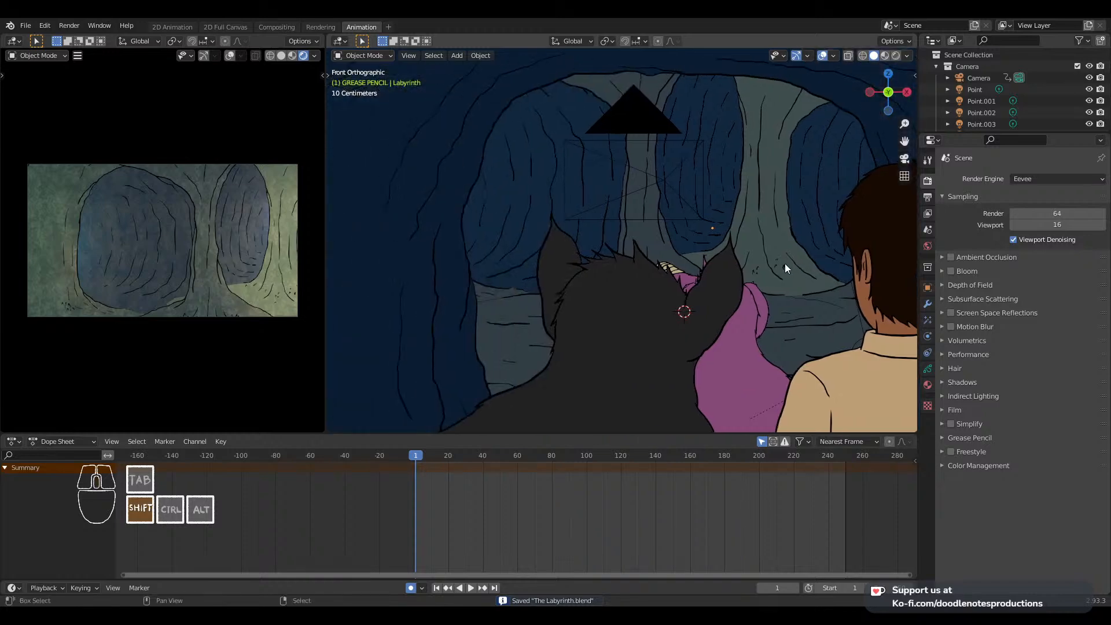
middle_drag(785, 264, 662, 303)
key(ctrl+s)
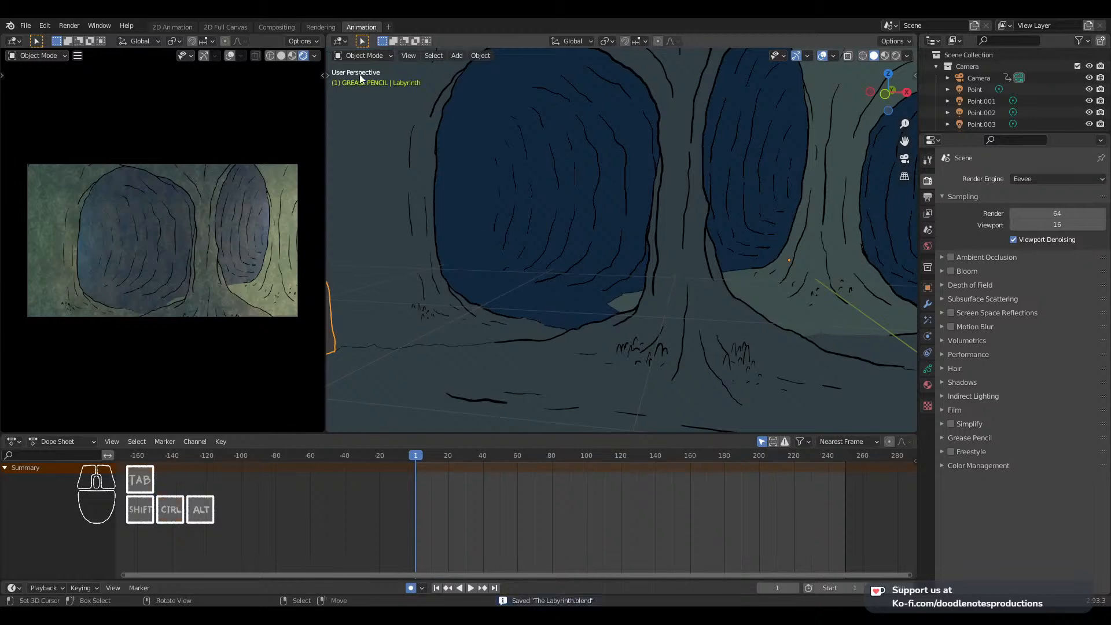
Look at the Rendering workspace, return to the Animation workspace's camera view and save the file
click(313, 26)
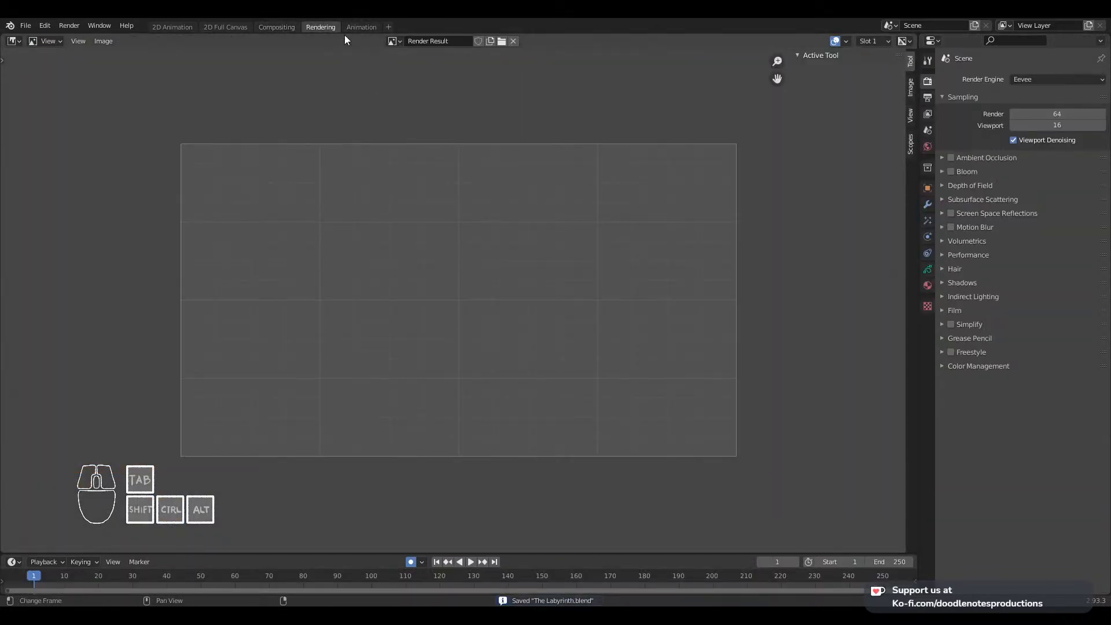
click(361, 26)
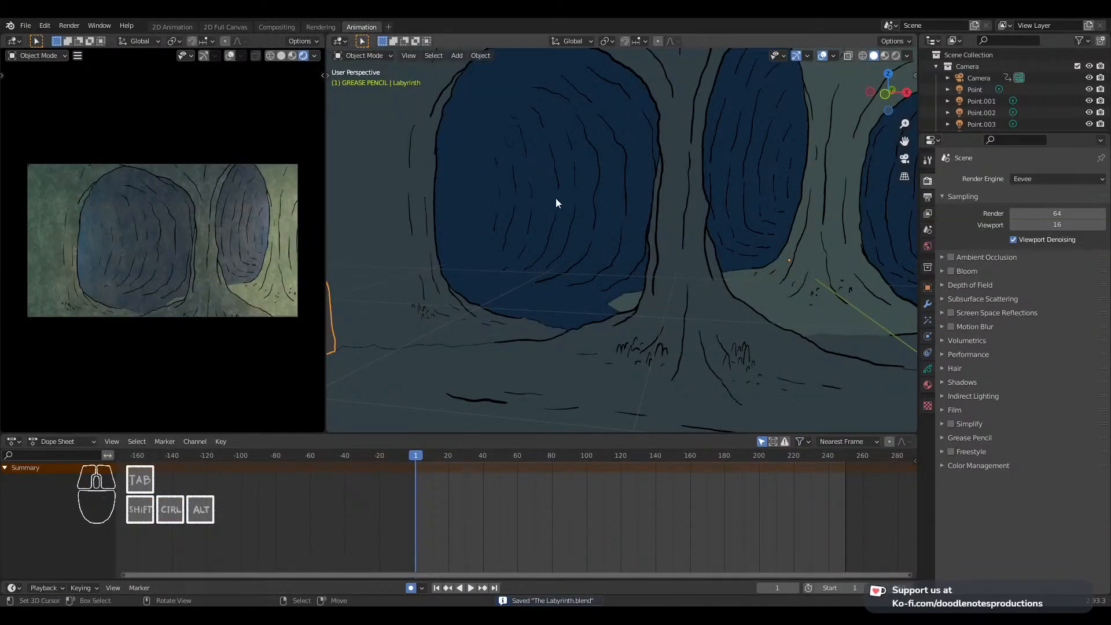
key(KP_0)
key(ctrl+s)
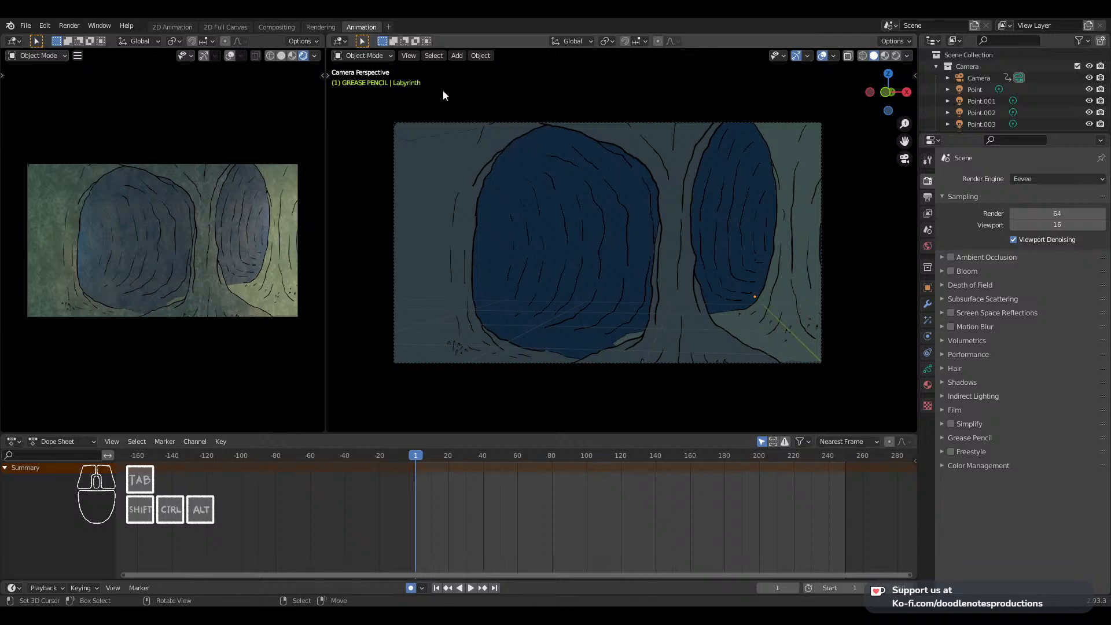
Examine the available workspace templates from the Rendering workspace, return to the Animation workspace and save the file
click(314, 25)
click(388, 27)
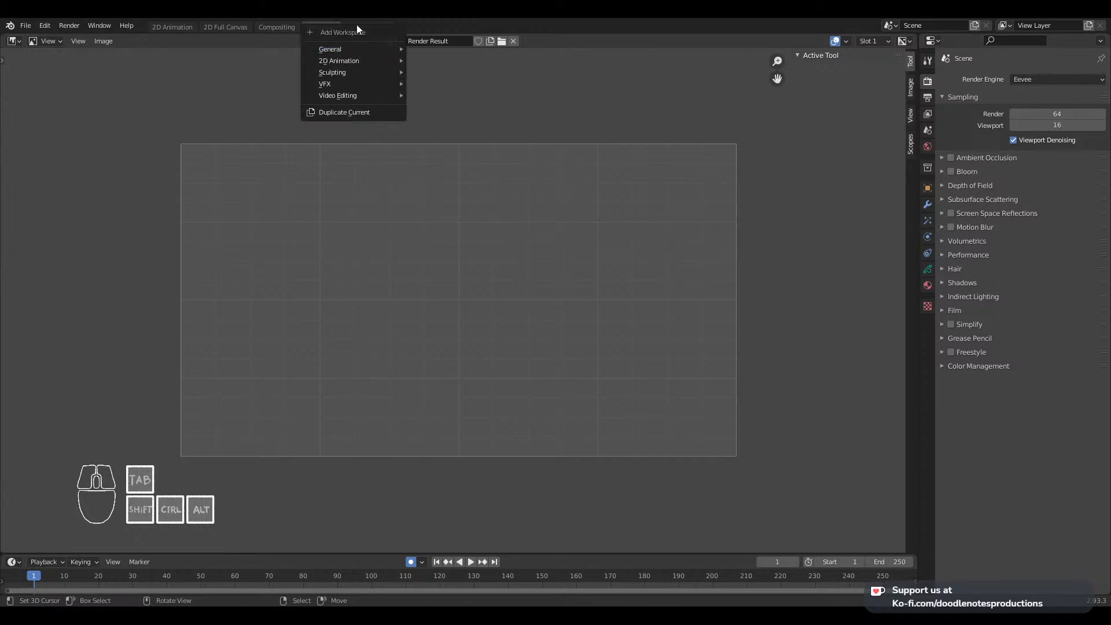
click(355, 26)
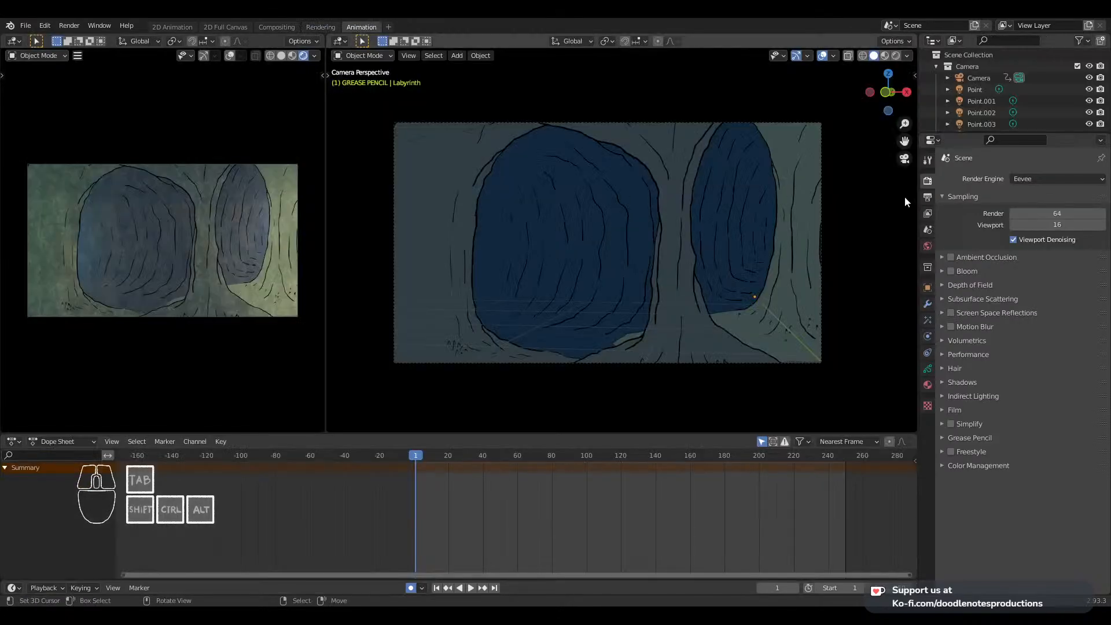
scroll(650, 265, up, 1)
shift+middle_drag(650, 266, 672, 276)
key(ctrl+s)
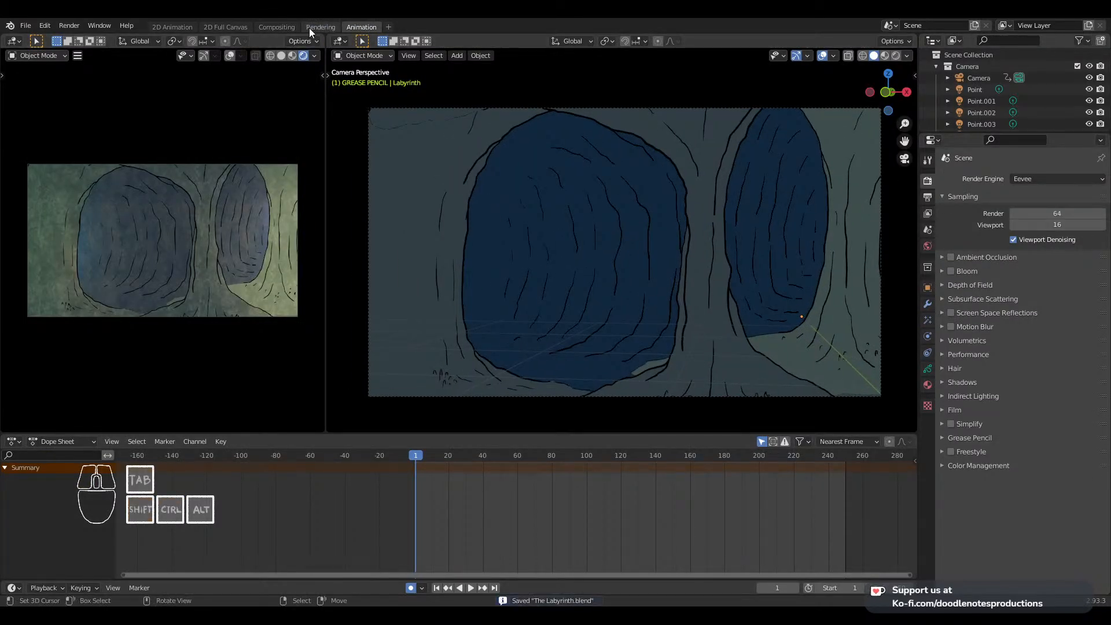
Add a second Rendering workspace from the Video Editing templates and delete it again
click(309, 28)
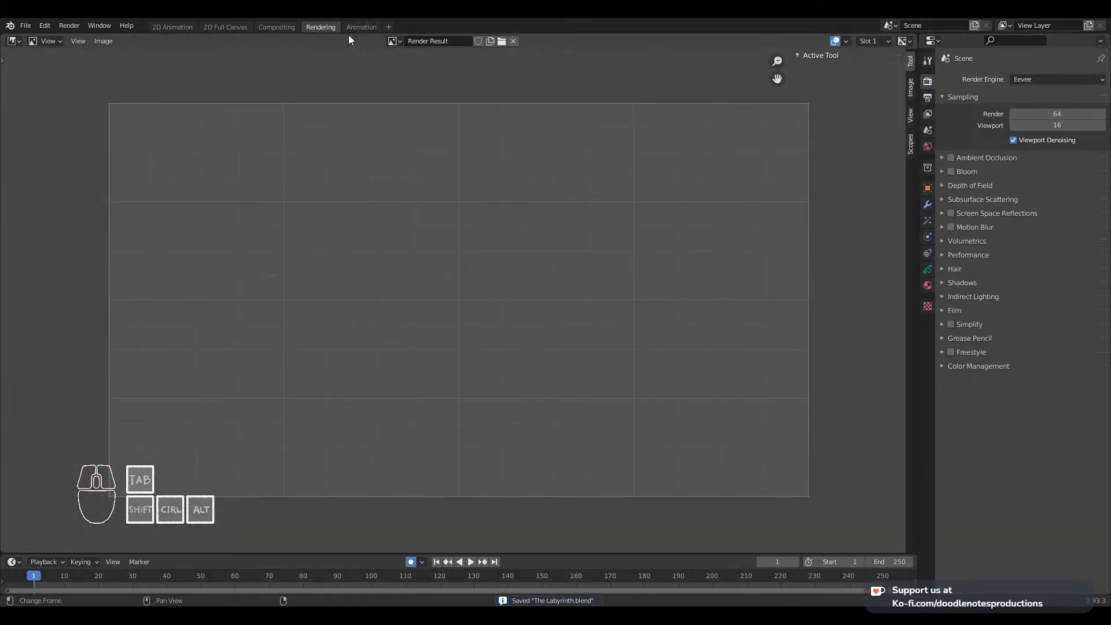
click(387, 29)
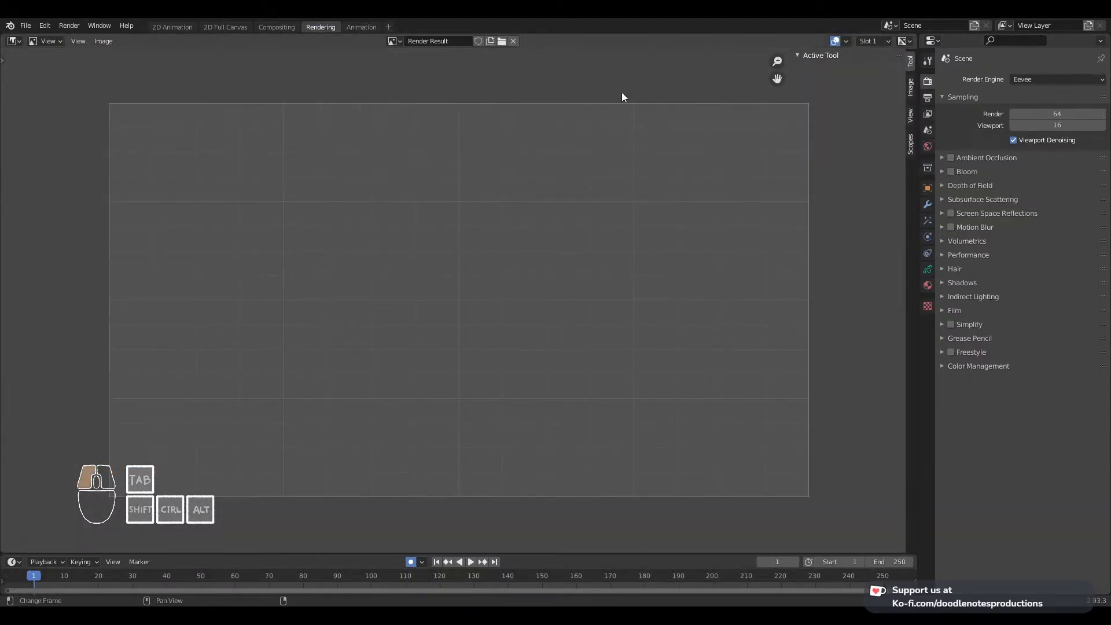
click(390, 29)
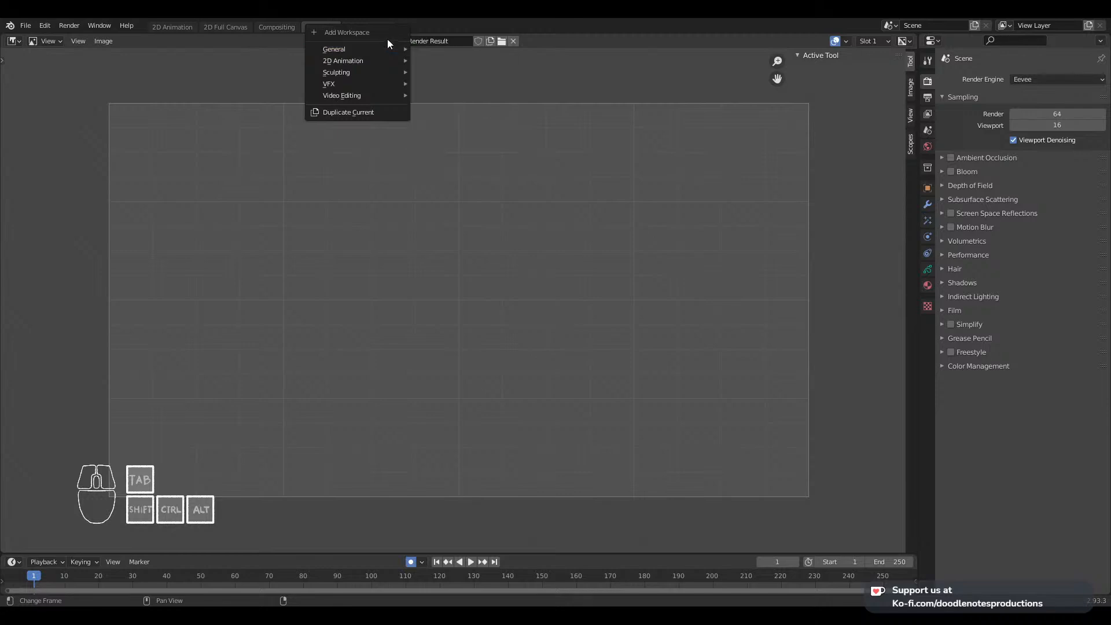
mouse_move(379, 50)
mouse_move(370, 96)
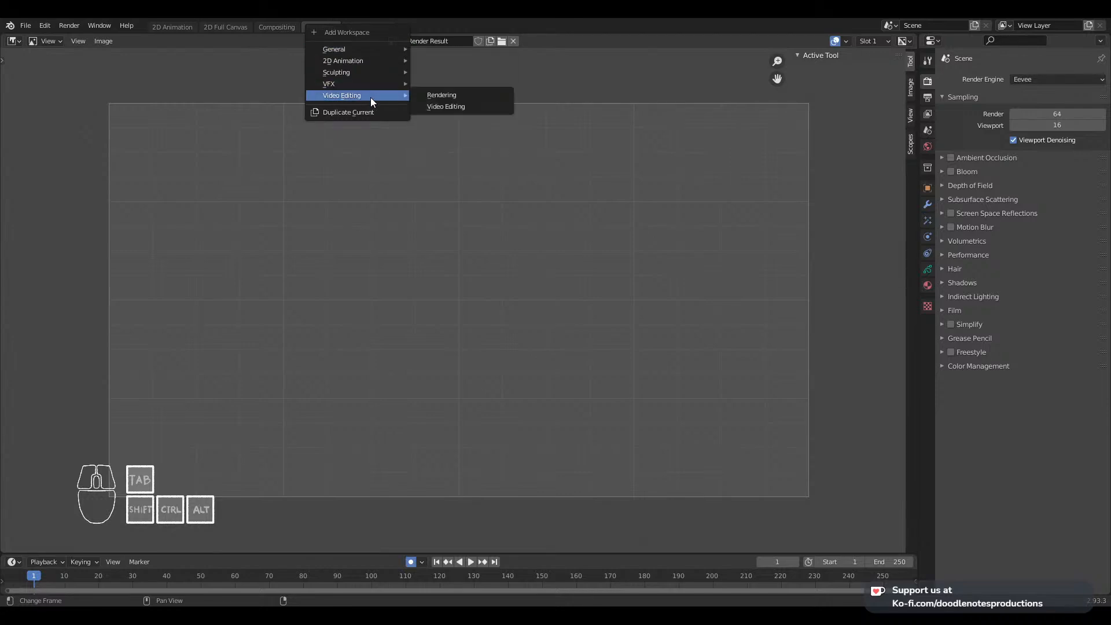
click(450, 95)
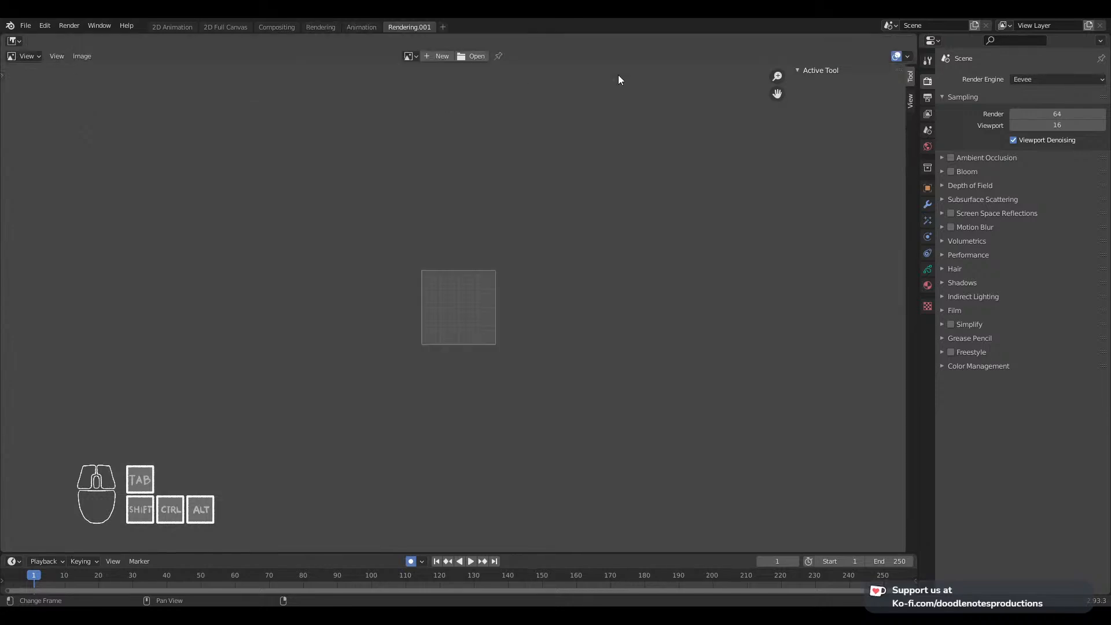
right_click(422, 26)
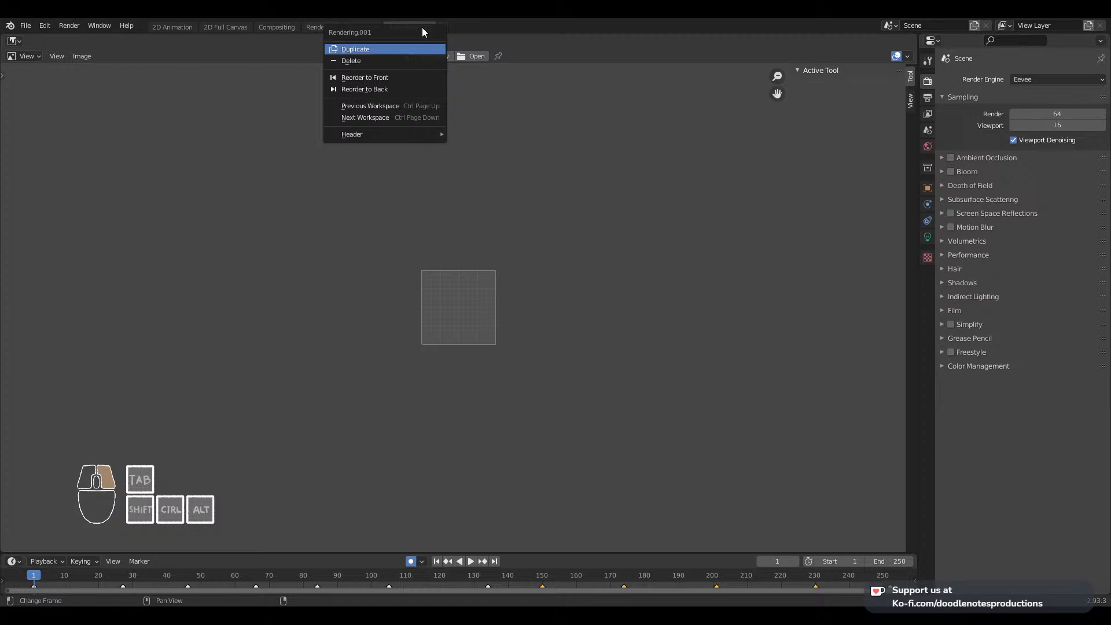
click(408, 58)
Switch to the Rendering workspace, saving the file, and enable the Transparent option in the render's Film settings
click(309, 25)
key(ctrl+s)
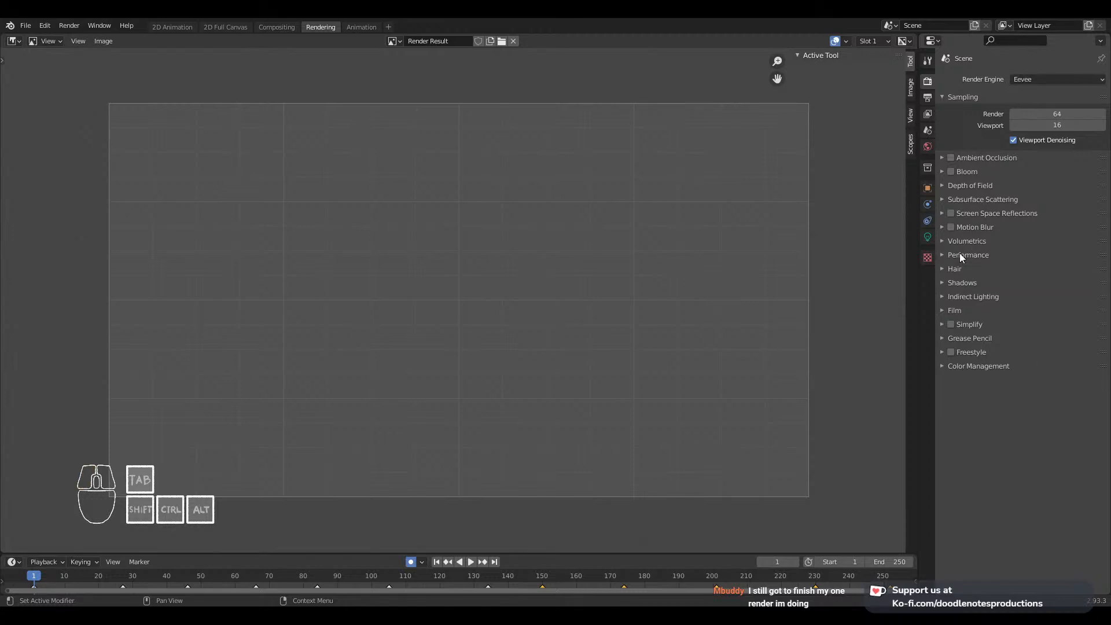
click(956, 308)
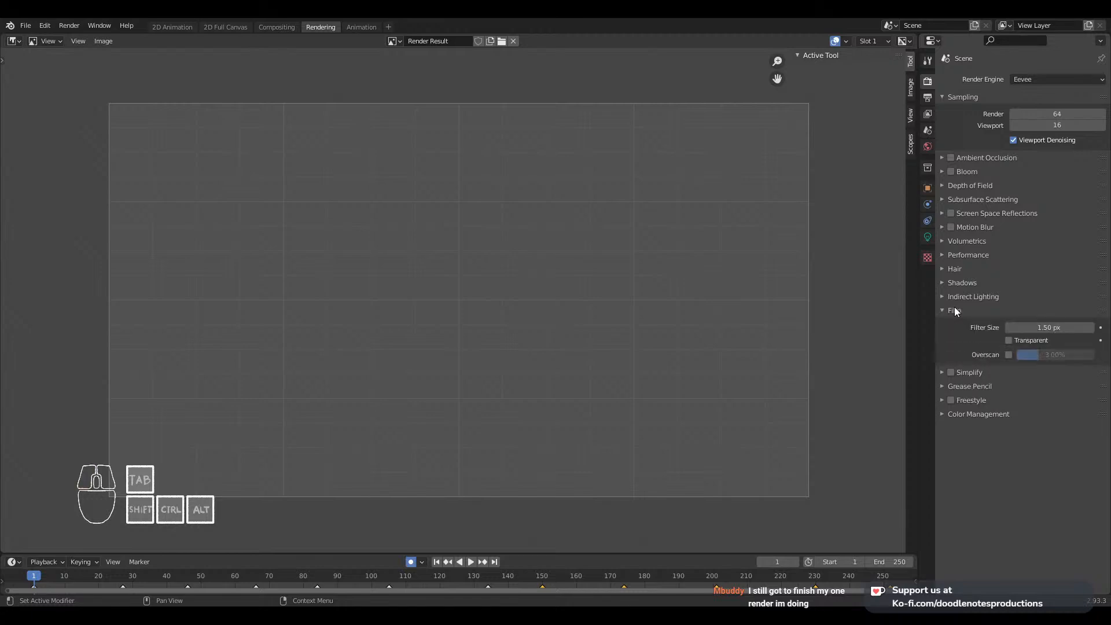
click(1008, 341)
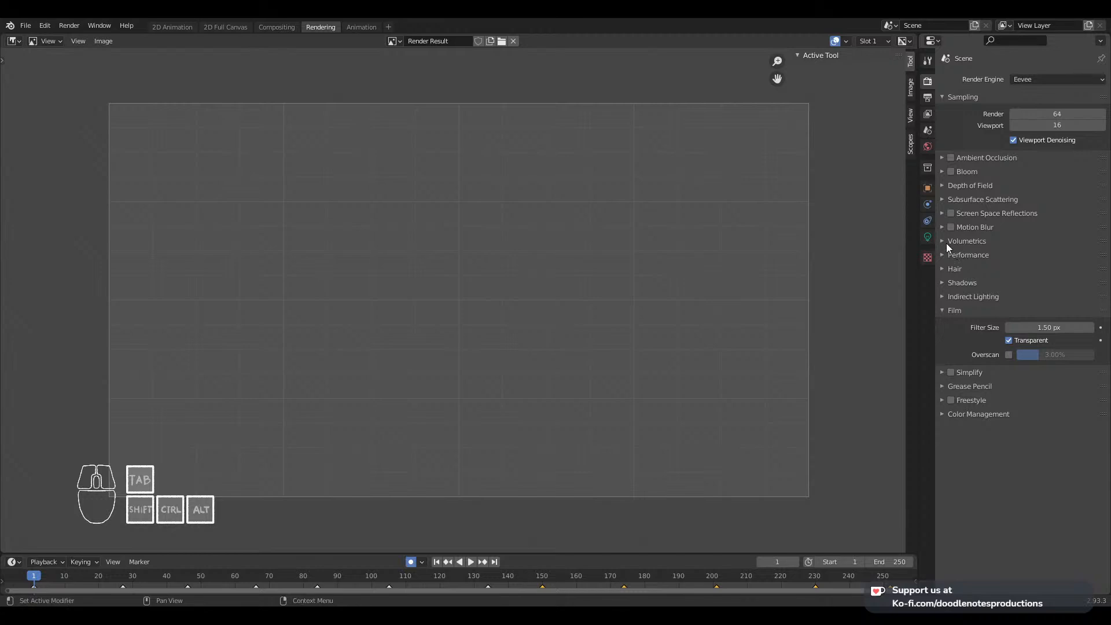
Set the render output file format to FFmpeg Video and expand its encoding settings
click(929, 99)
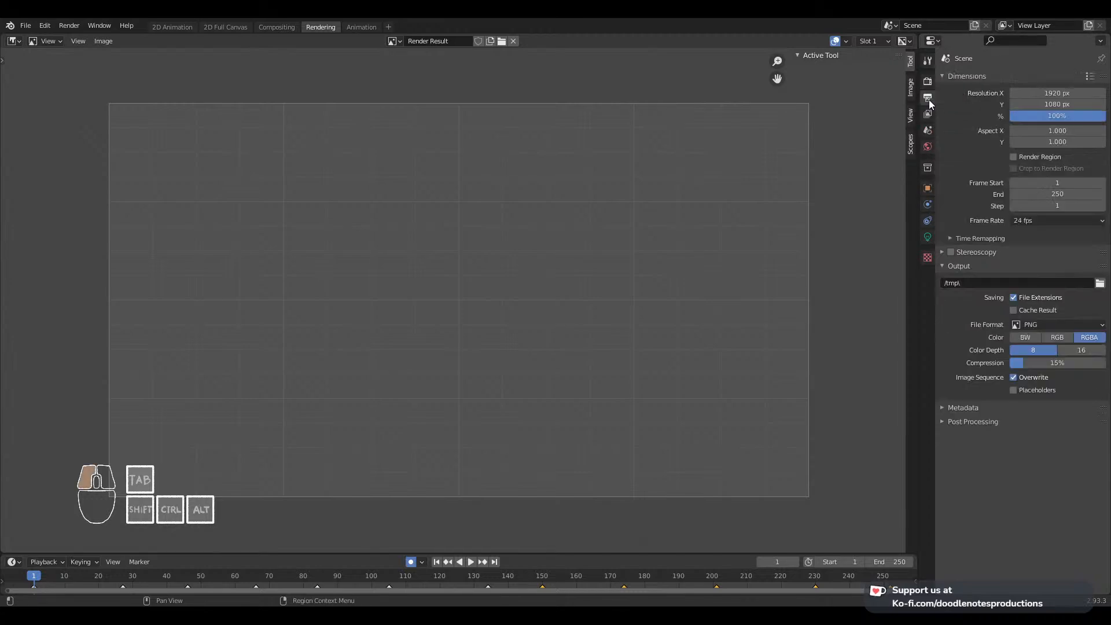
click(1087, 327)
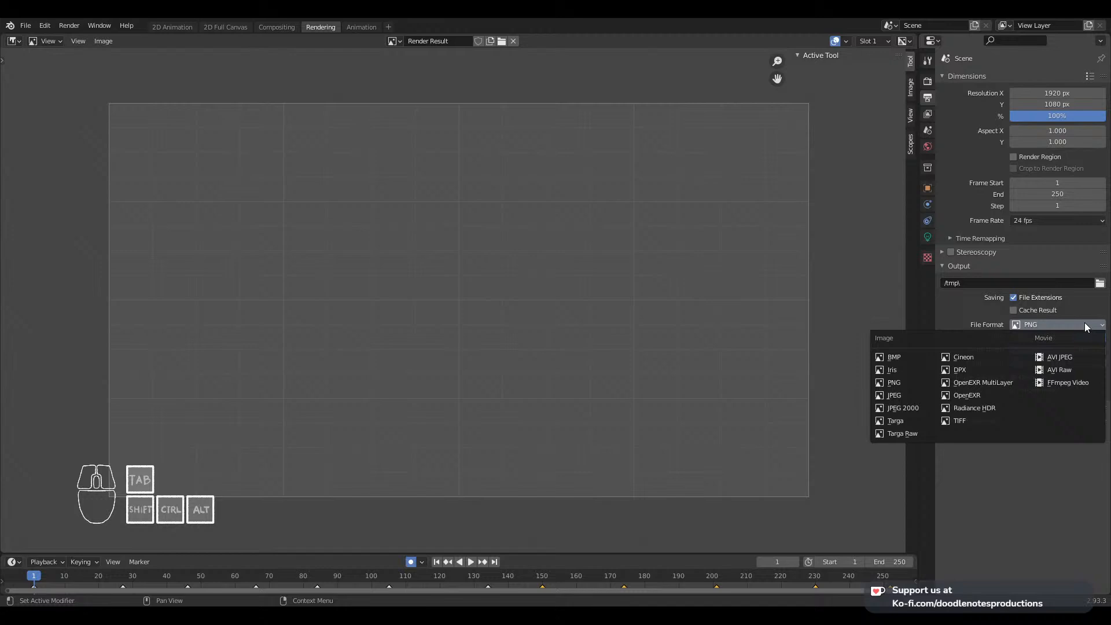
click(1078, 389)
click(1090, 356)
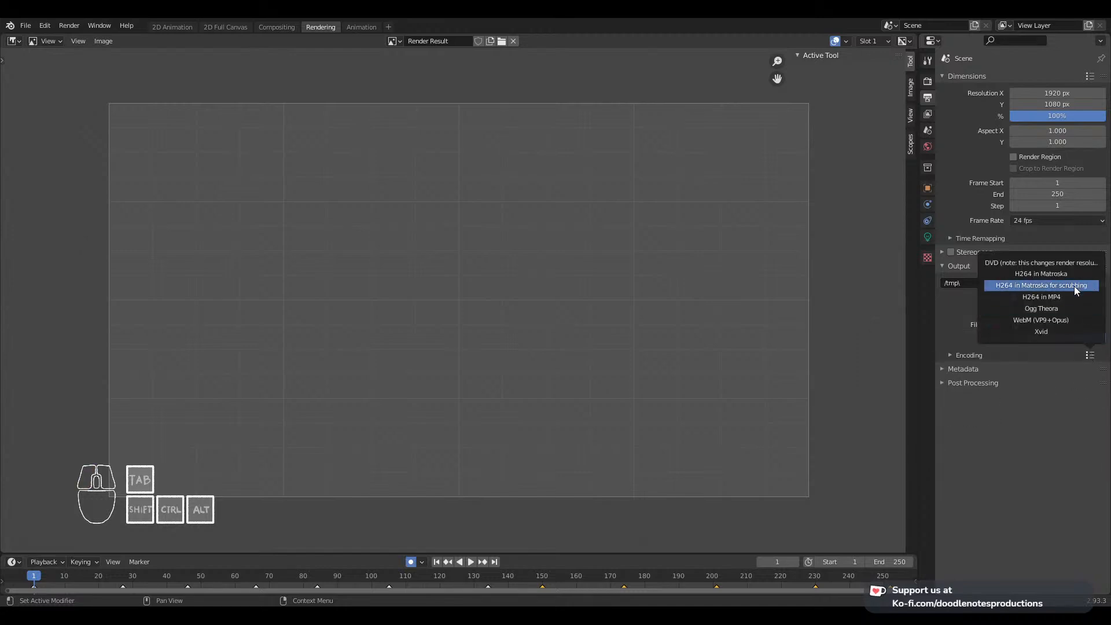
click(957, 320)
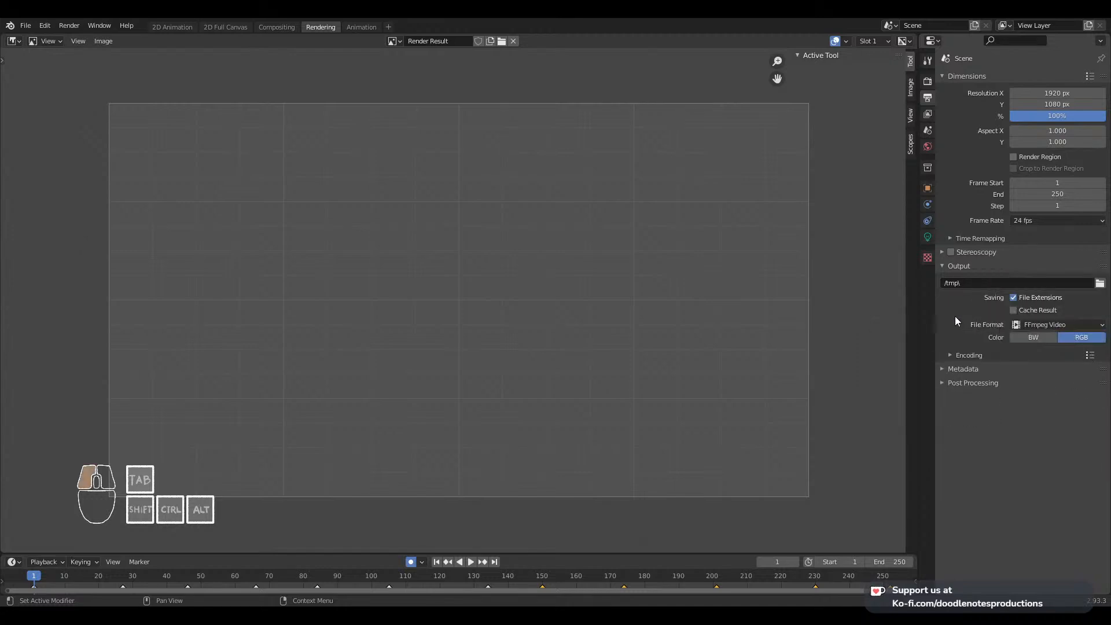
click(1059, 325)
click(1050, 359)
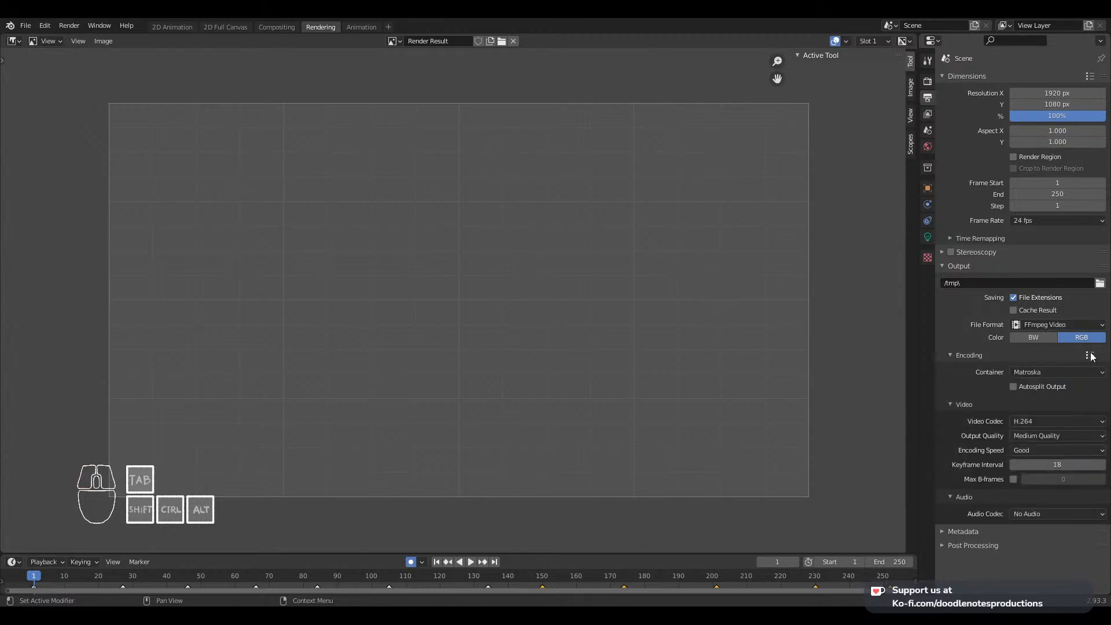
Configure the video encoding with the Quicktime container and QT rle / QT Animation codec, using RGBA color
click(1059, 372)
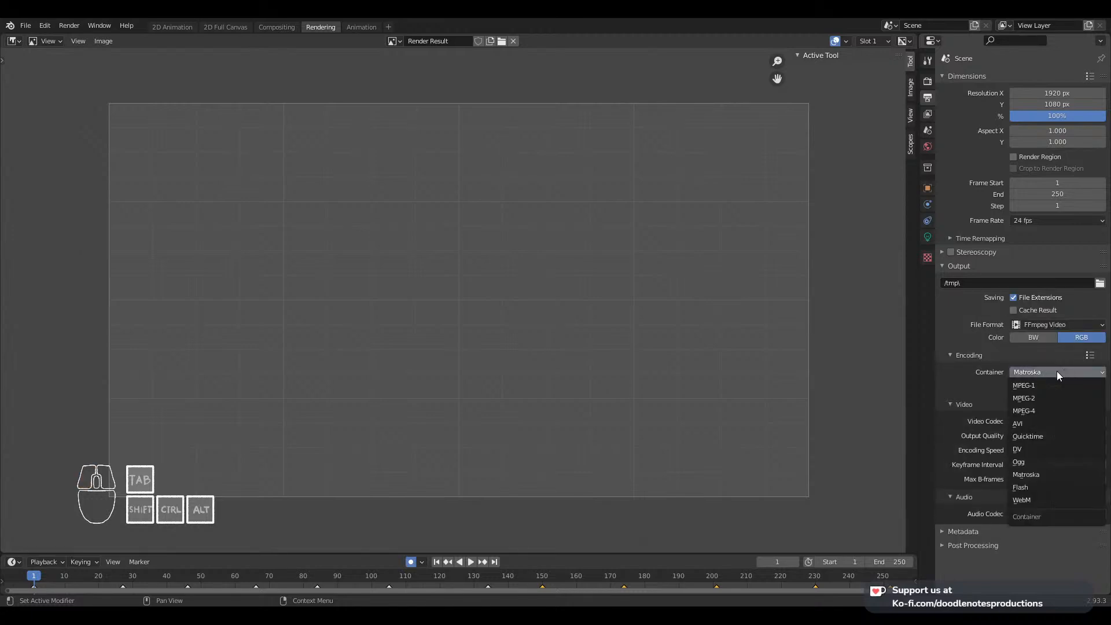
click(1051, 436)
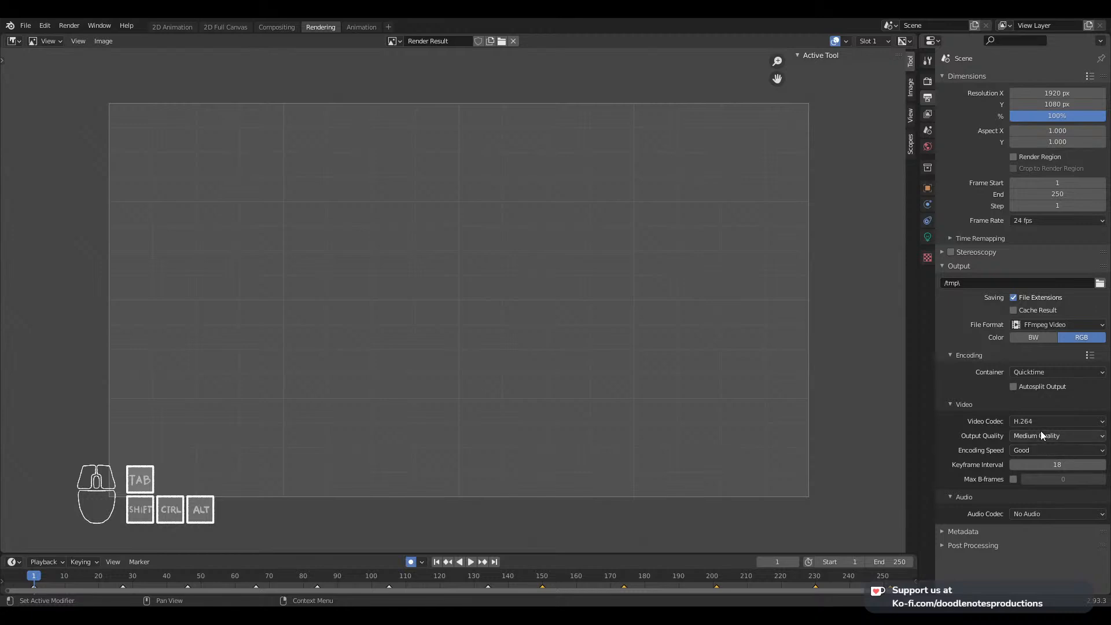
click(1051, 421)
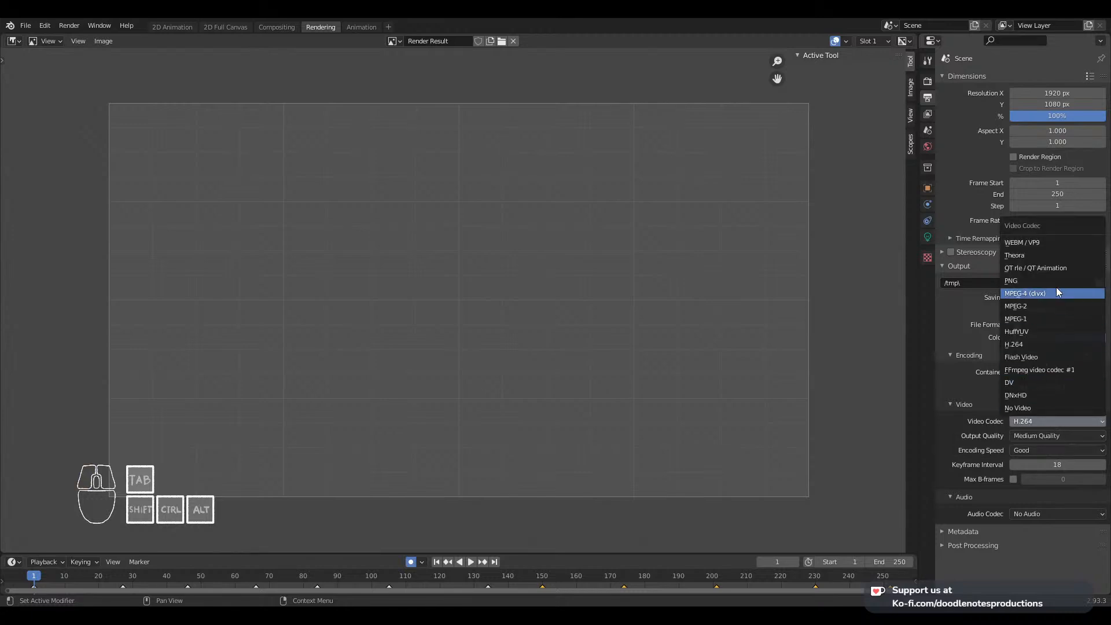
click(1060, 268)
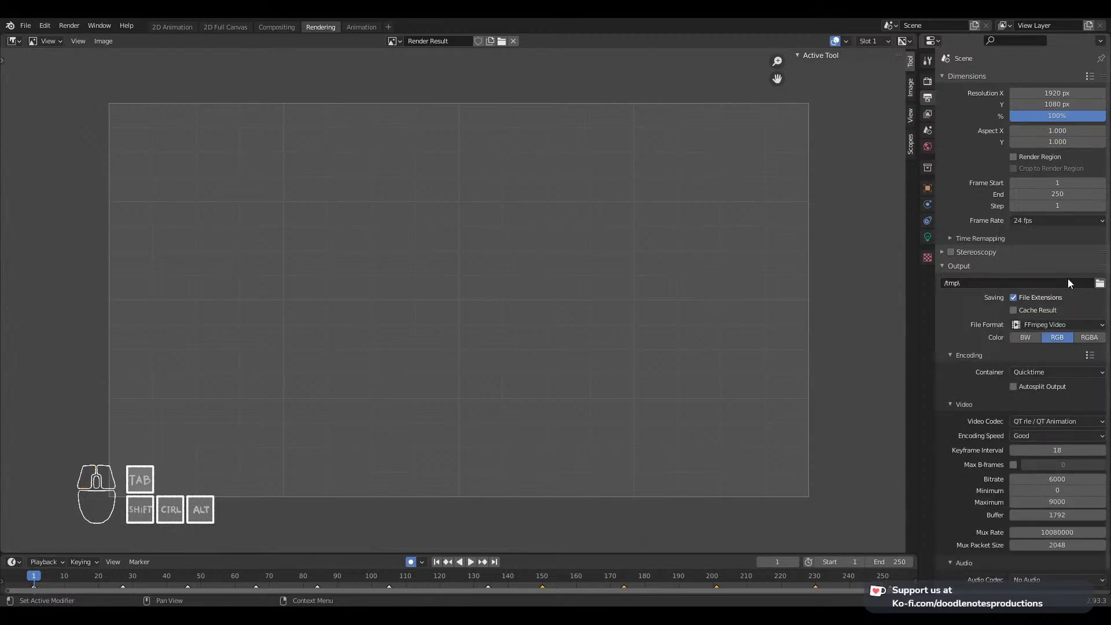
click(1091, 338)
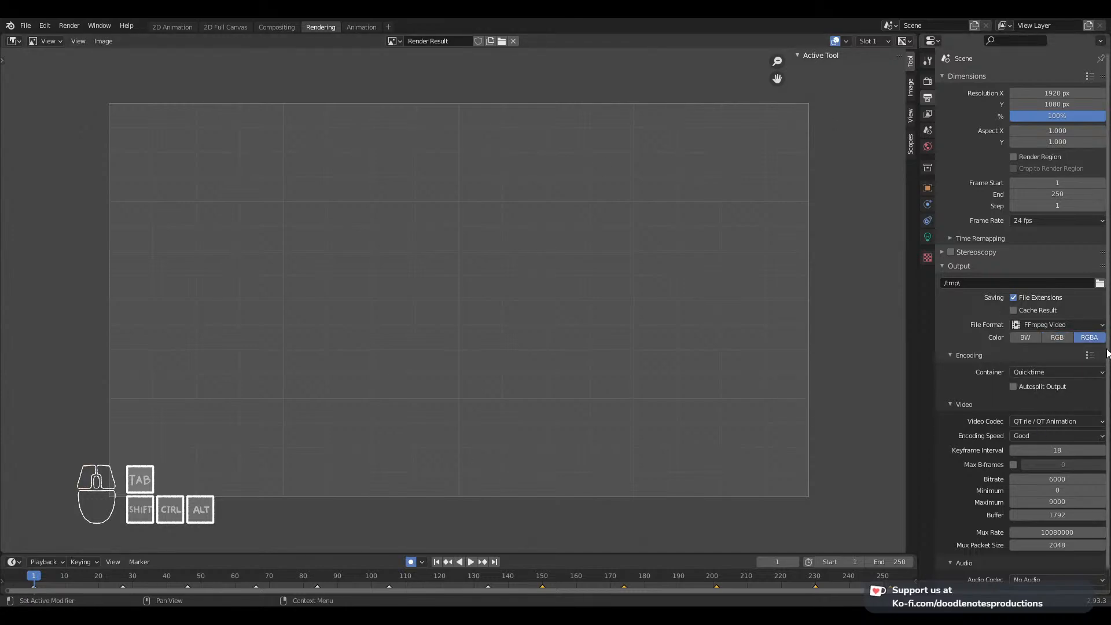
Set the output file format to PNG and browse for the output path to RENDER\BLENDER\RAW\ART inside 1_THE UNDERLAND PROJECT
click(1033, 327)
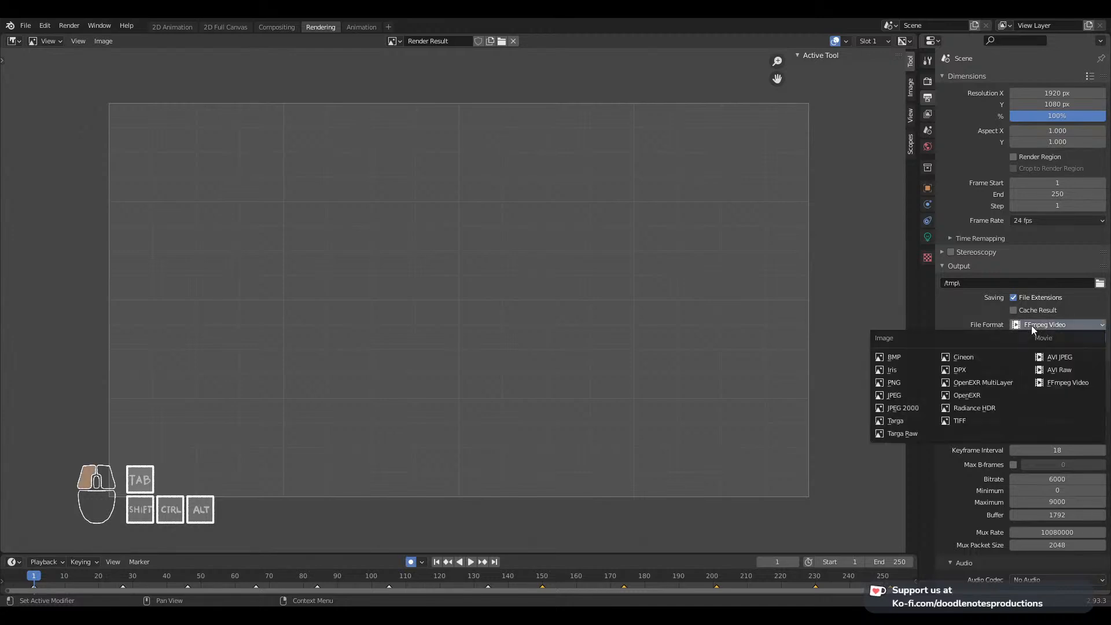
click(894, 384)
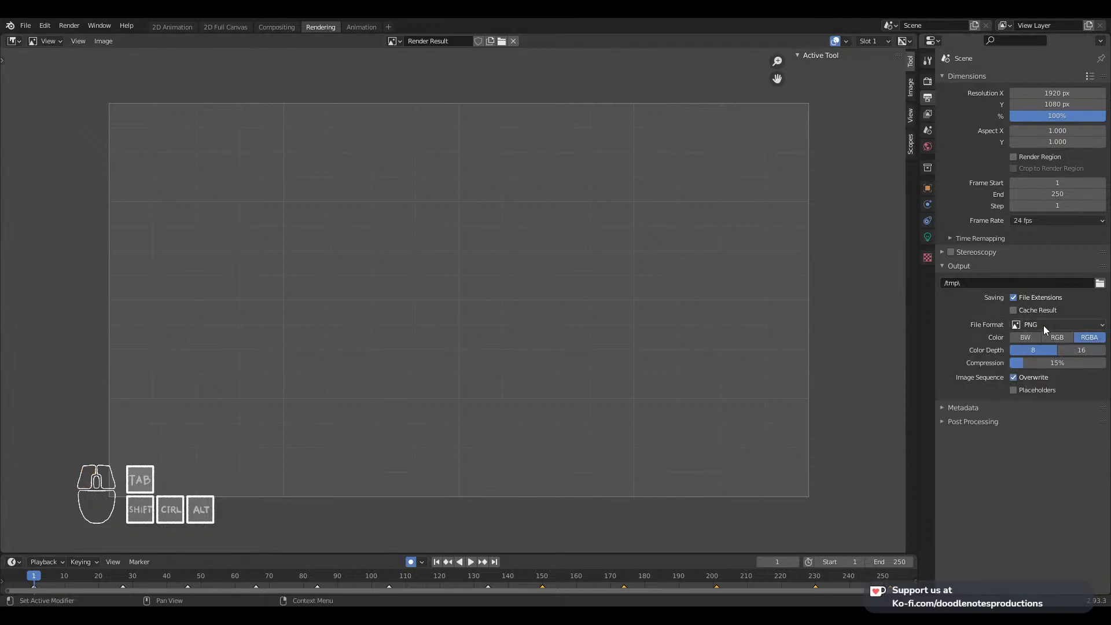
click(1101, 284)
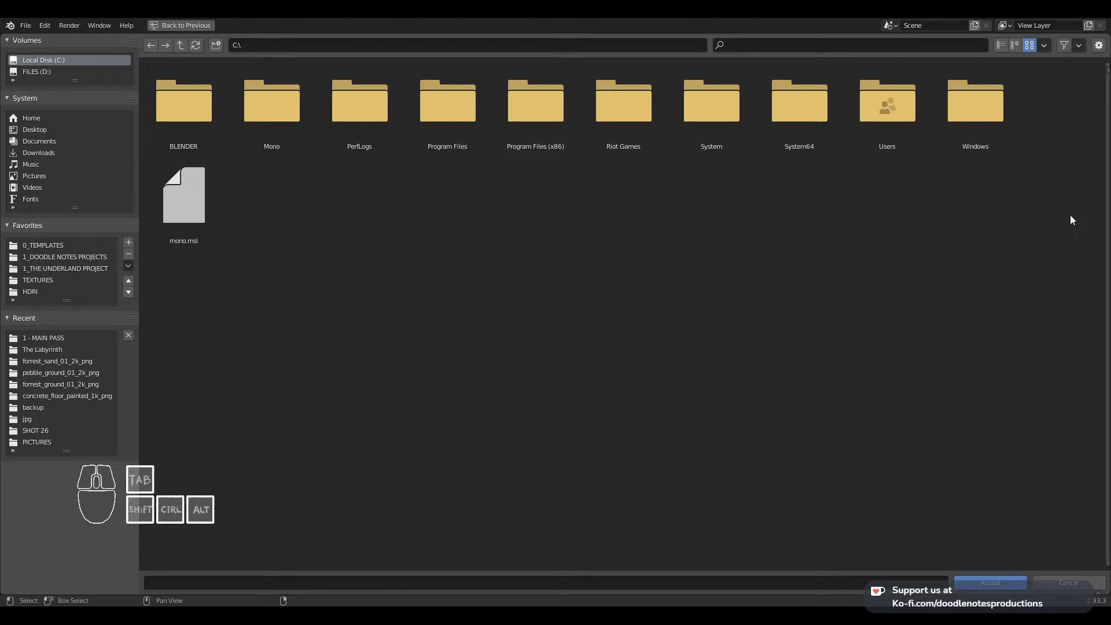
click(80, 269)
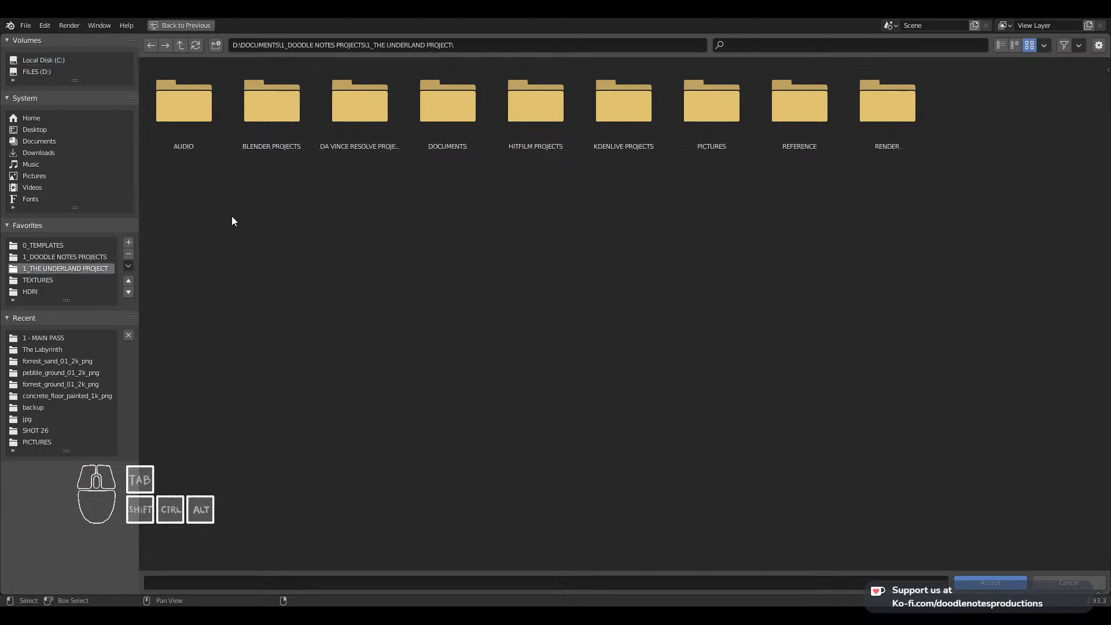
click(907, 147)
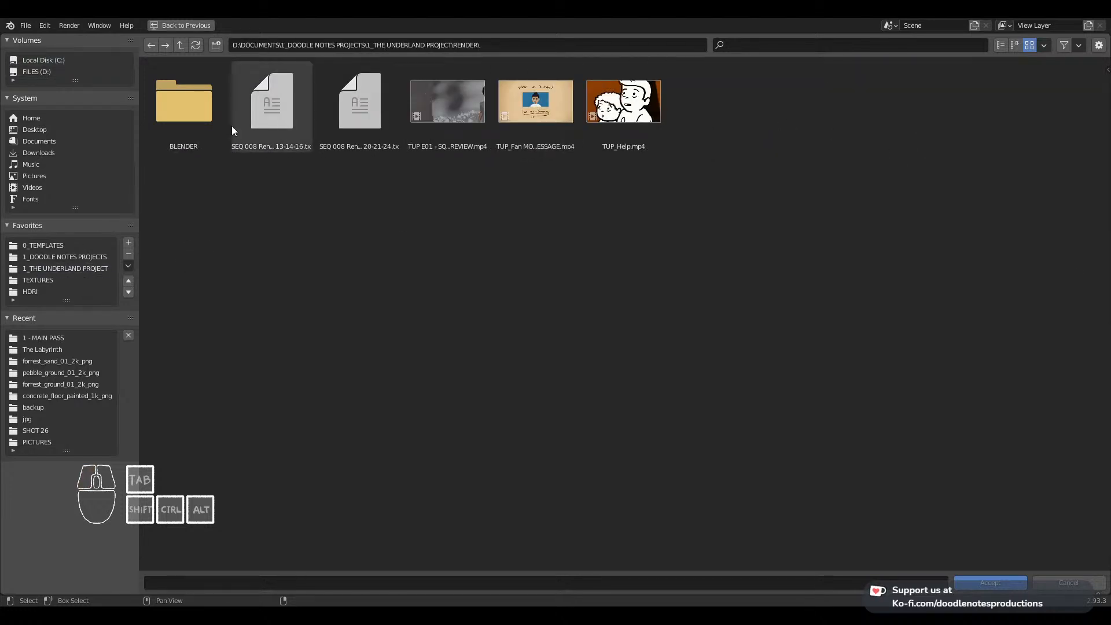
click(182, 124)
click(359, 118)
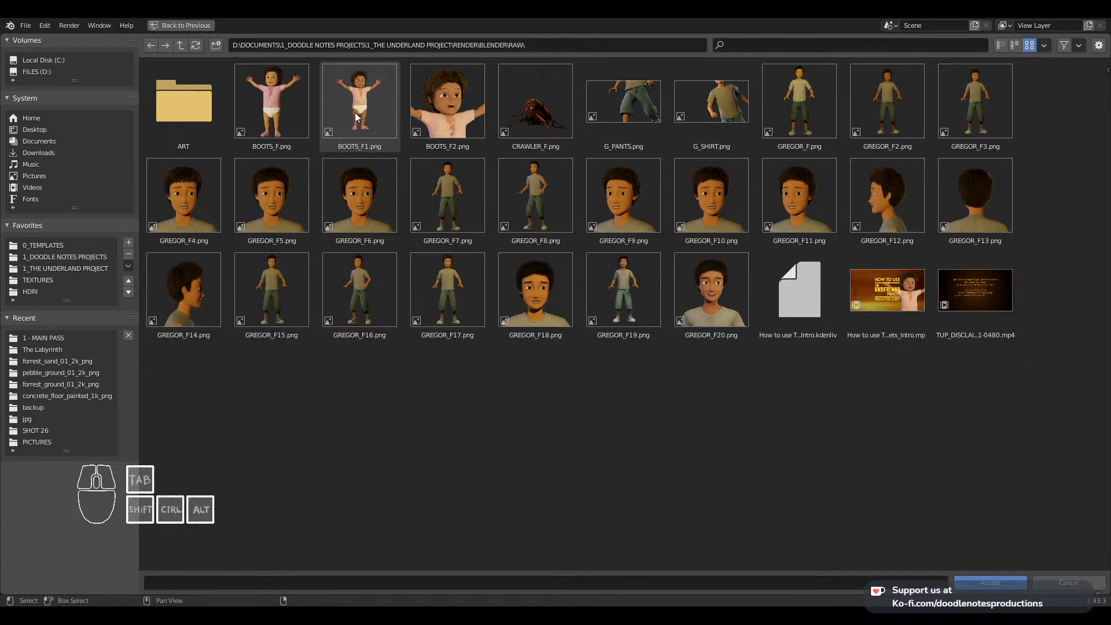
click(202, 114)
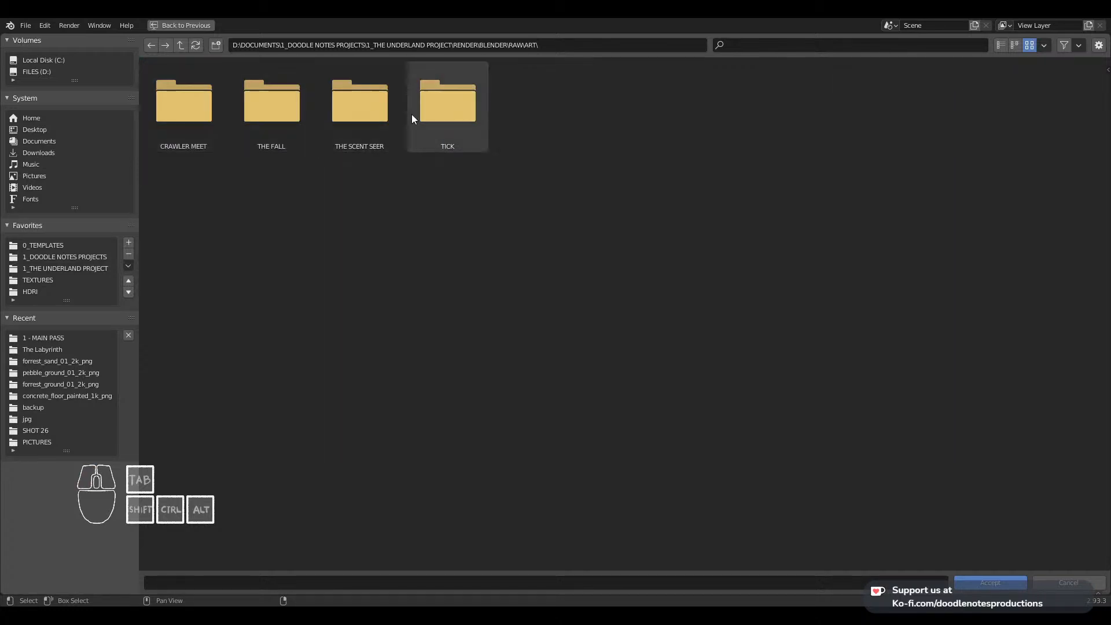
Create a folder named THE LABYRINTH inside the ART folder and open it
click(216, 46)
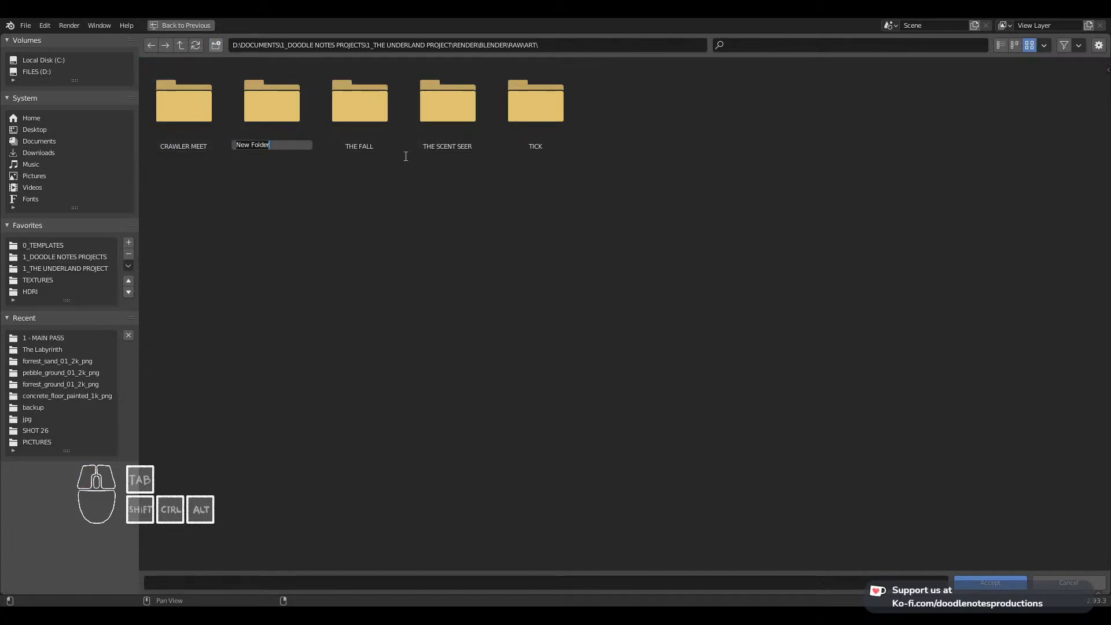
key(shift+Home)
text(THE)
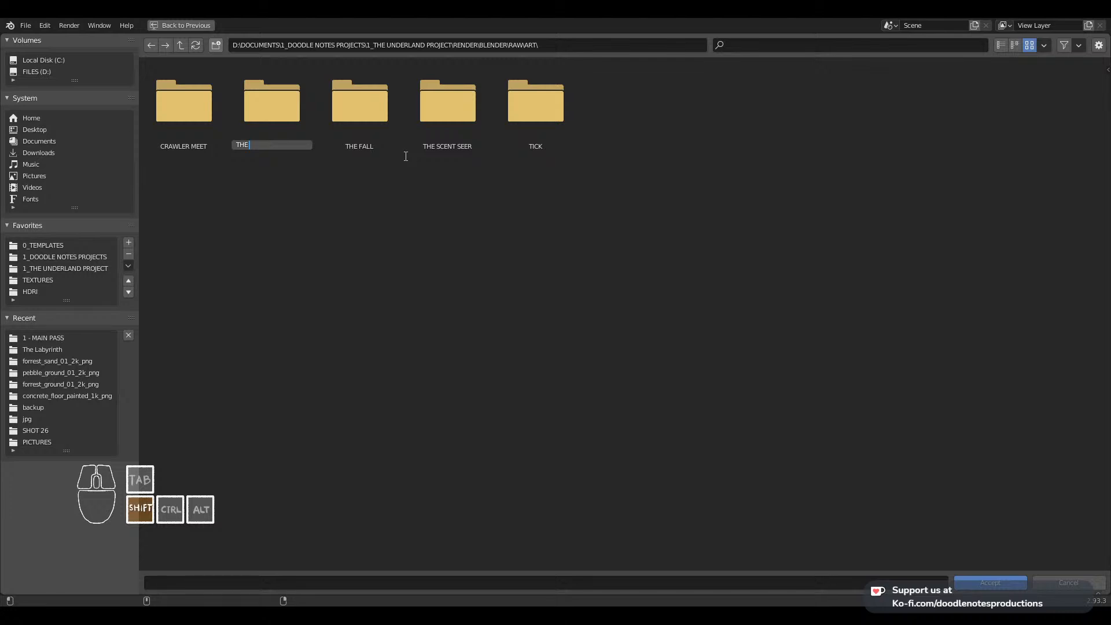
text( LABYRINTH)
key(Return)
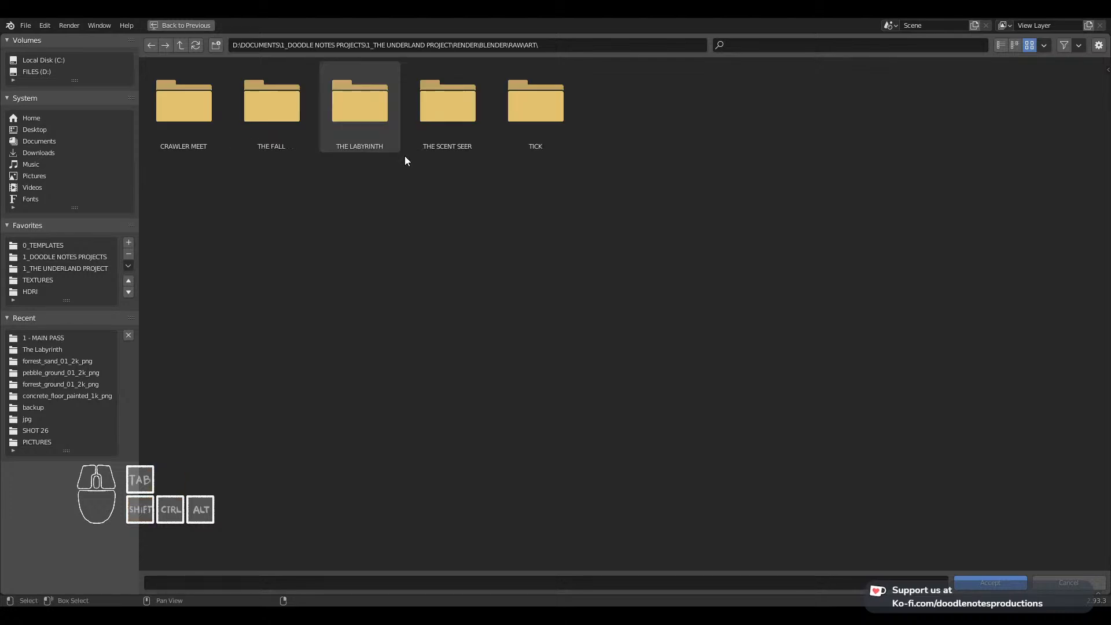
double_click(363, 135)
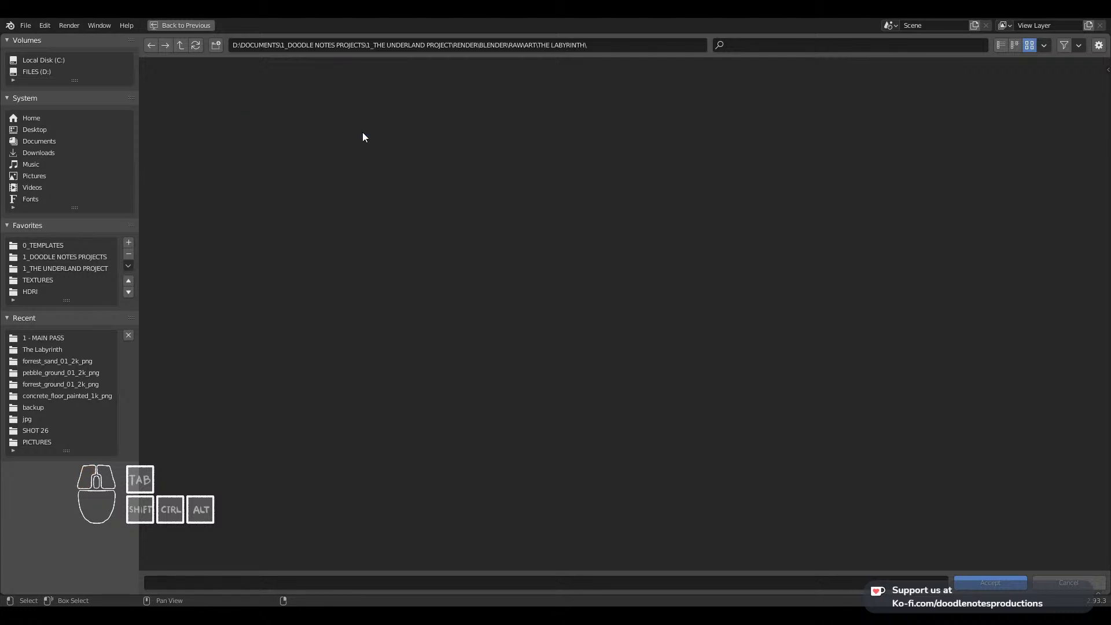
Create a subfolder named raw inside THE LABYRINTH and open it
click(215, 45)
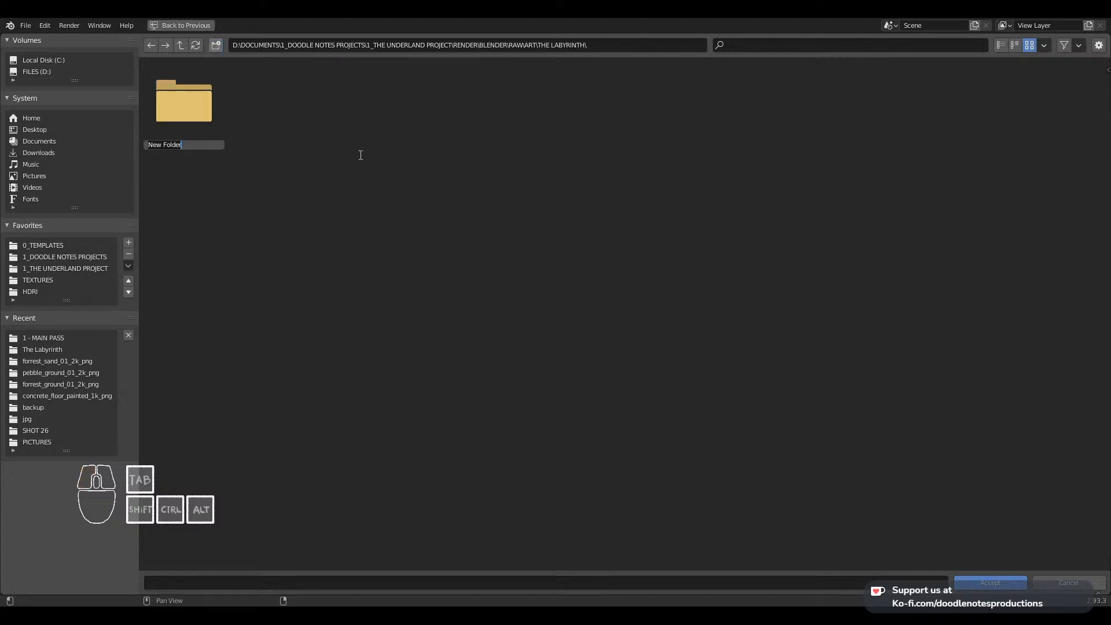
text(raw)
key(Return)
double_click(195, 144)
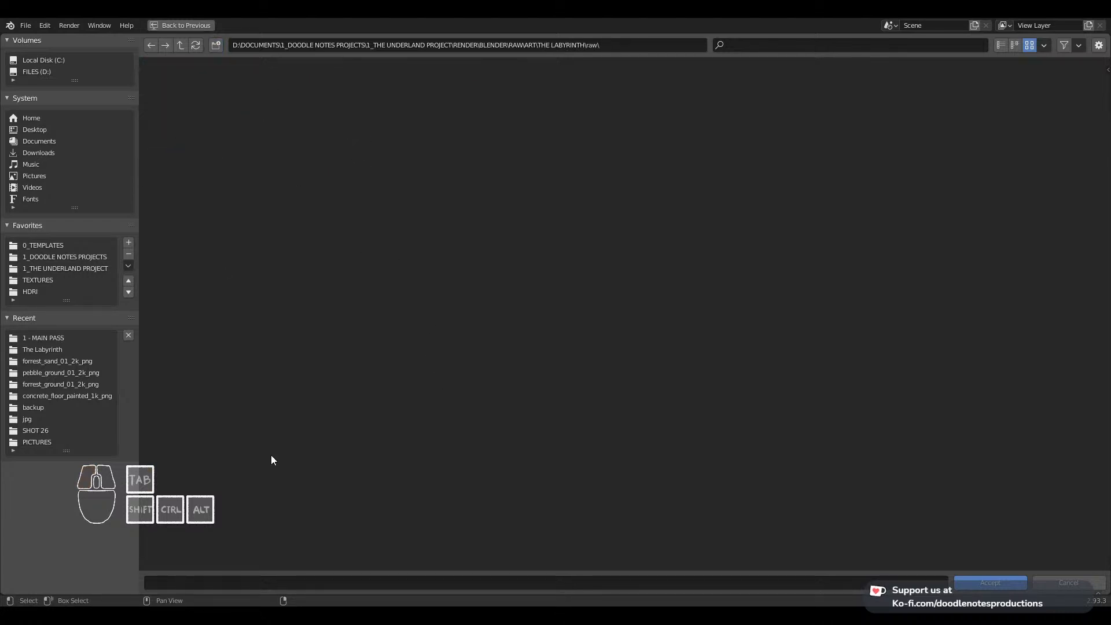
Name the output files TL_raw_ and accept the raw folder as the render output path
click(250, 577)
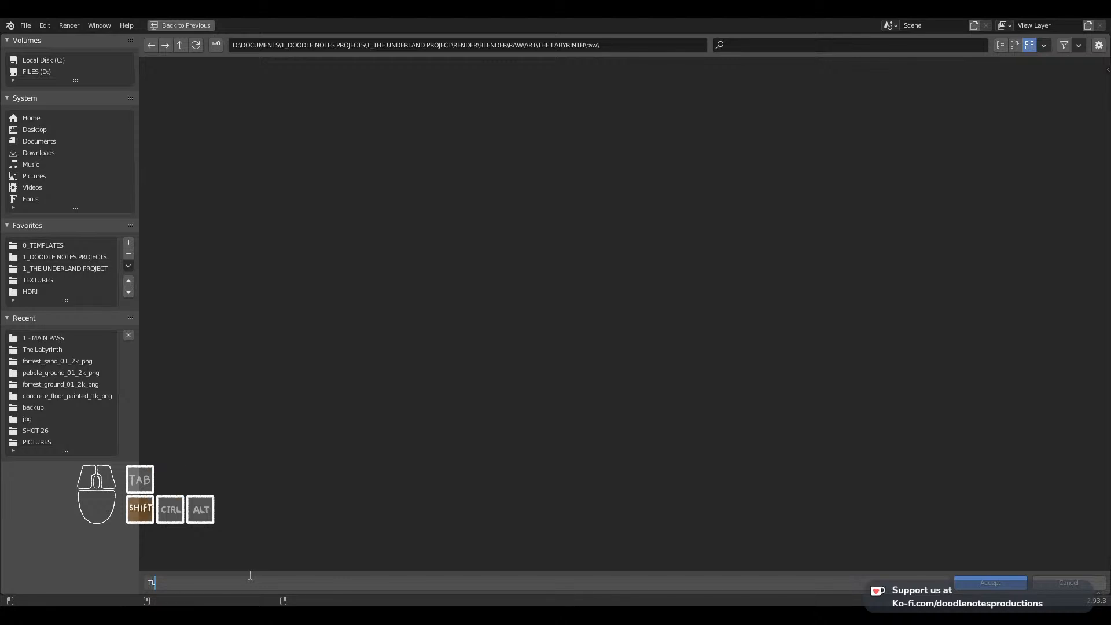
text(raw_)
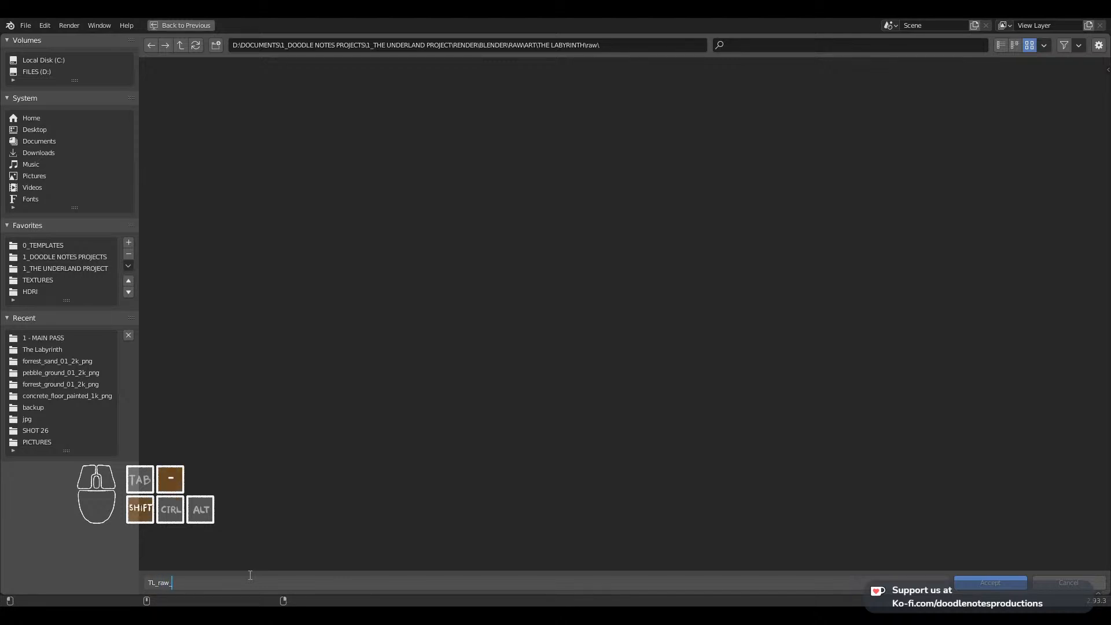
key(Return)
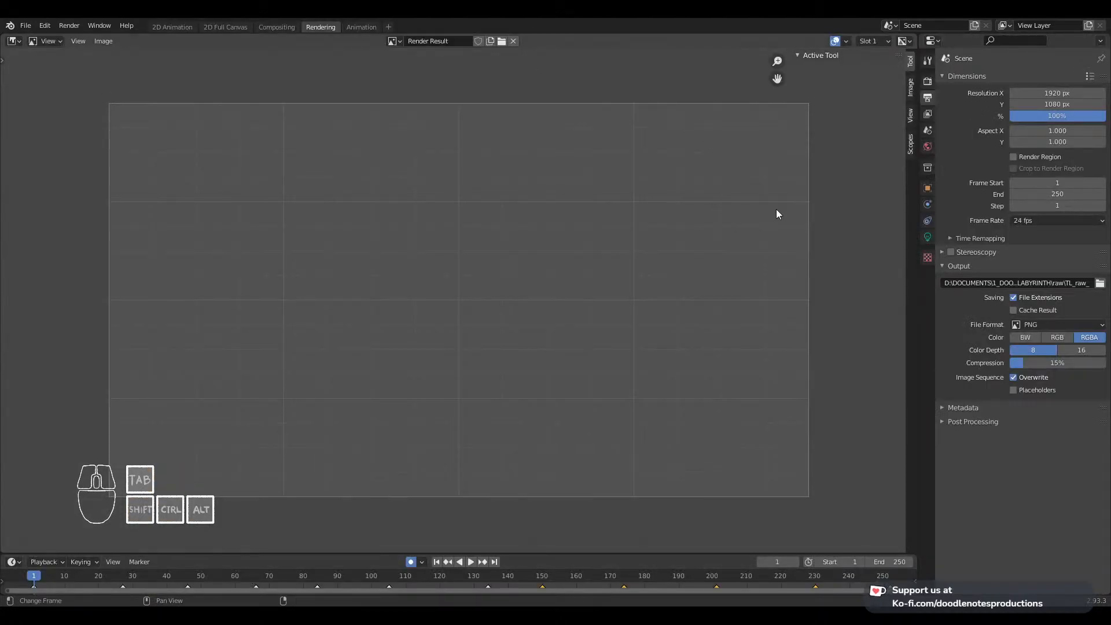
Check the render output path's raw folder and look through the 1 - MAIN PASS image sequence, leaving the path unchanged
click(1099, 283)
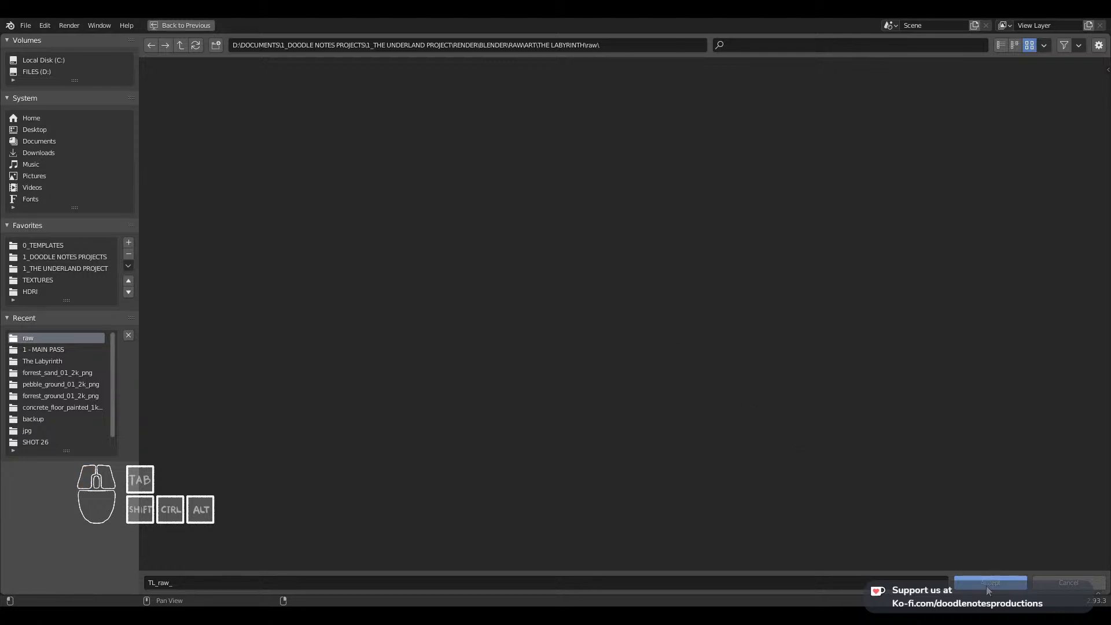
click(1007, 582)
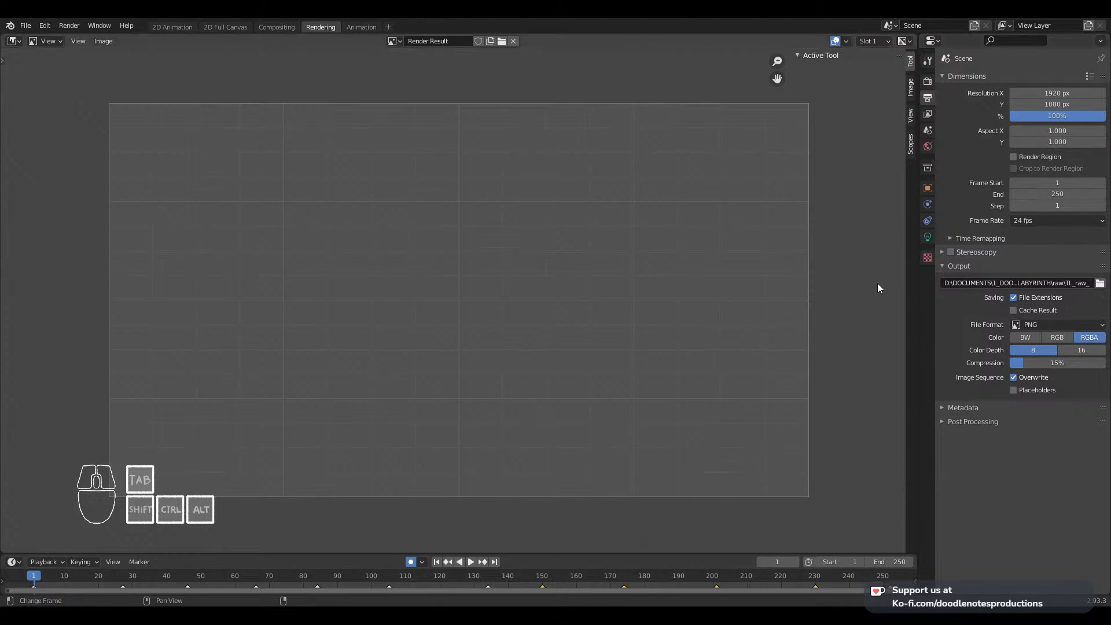
click(1100, 284)
click(78, 349)
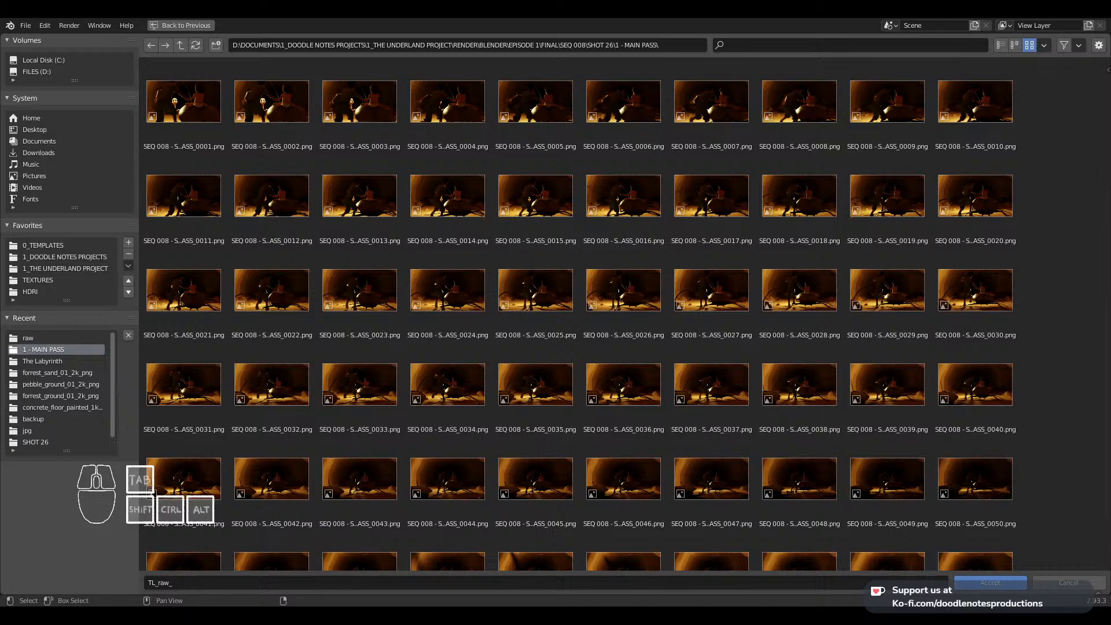
key(ctrl+q)
click(667, 328)
click(1068, 583)
Save the Labyrinth file, then open the Animation workspace and widen its rendered preview viewport
key(ctrl+s)
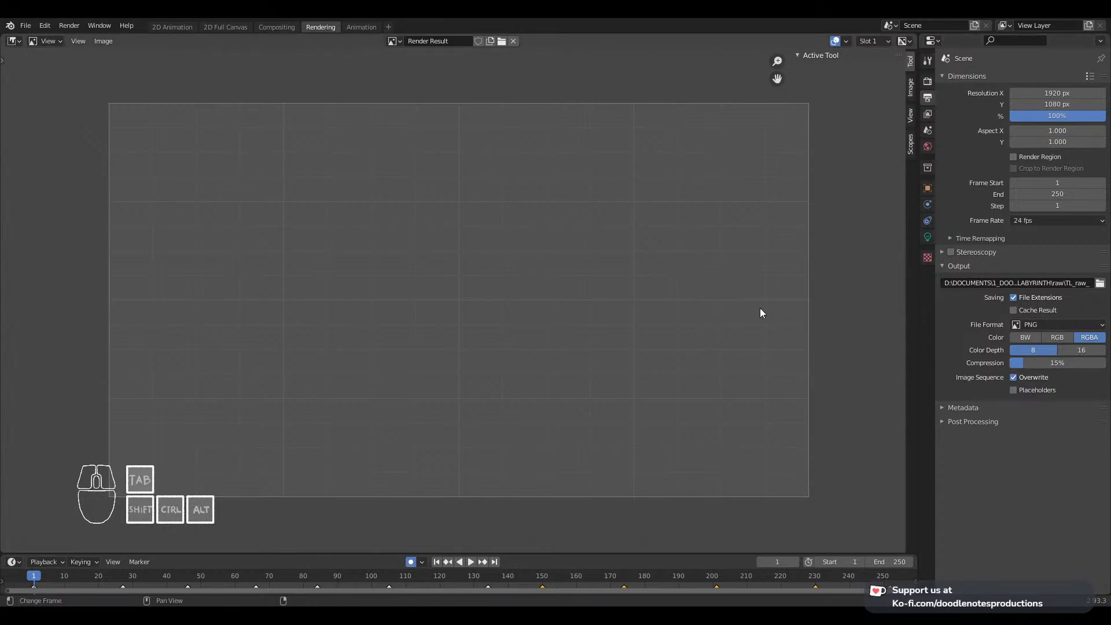
key(ctrl+s)
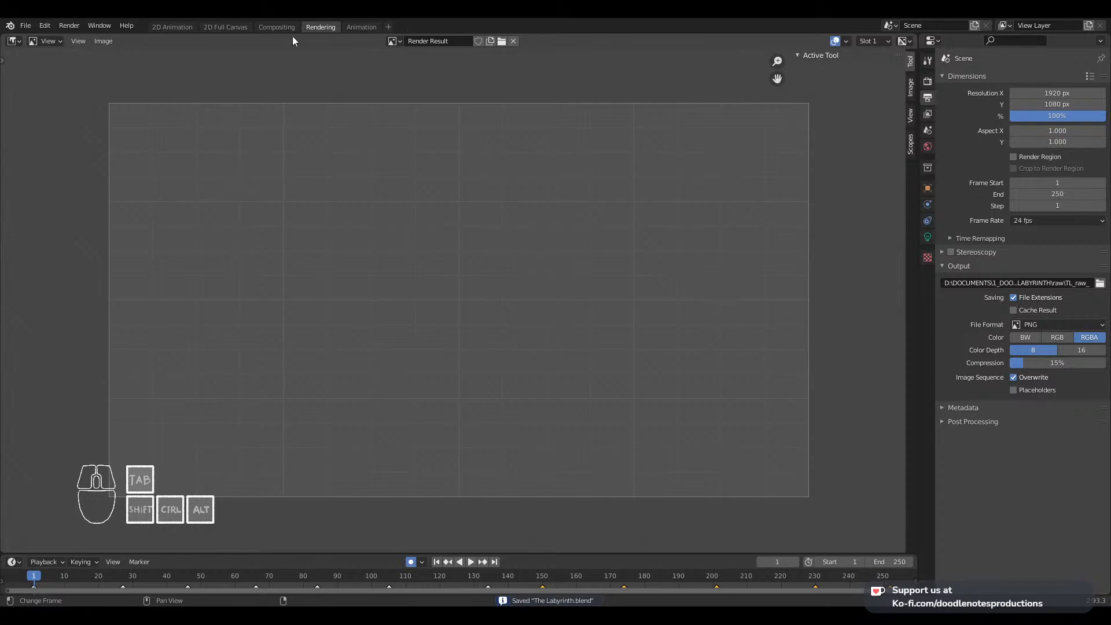
click(355, 26)
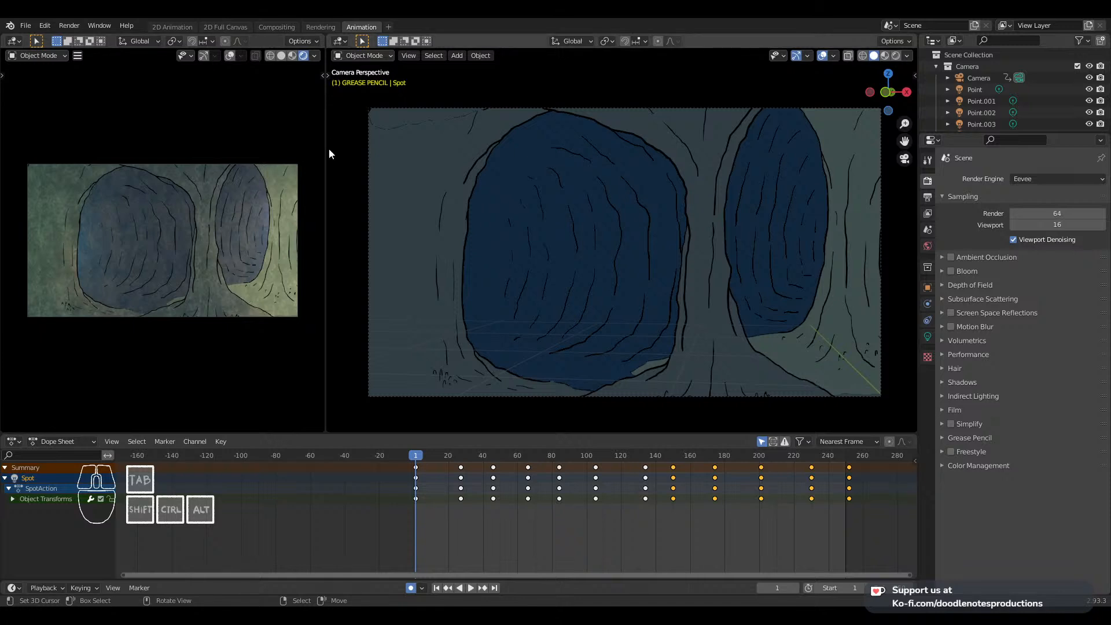
drag(327, 141, 386, 133)
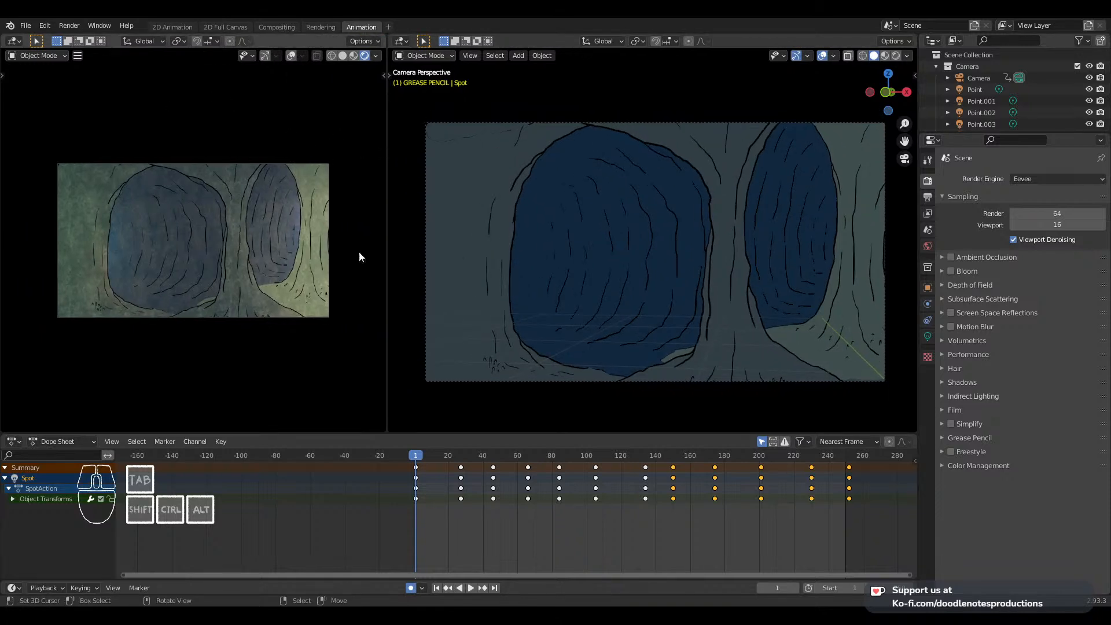
click(78, 56)
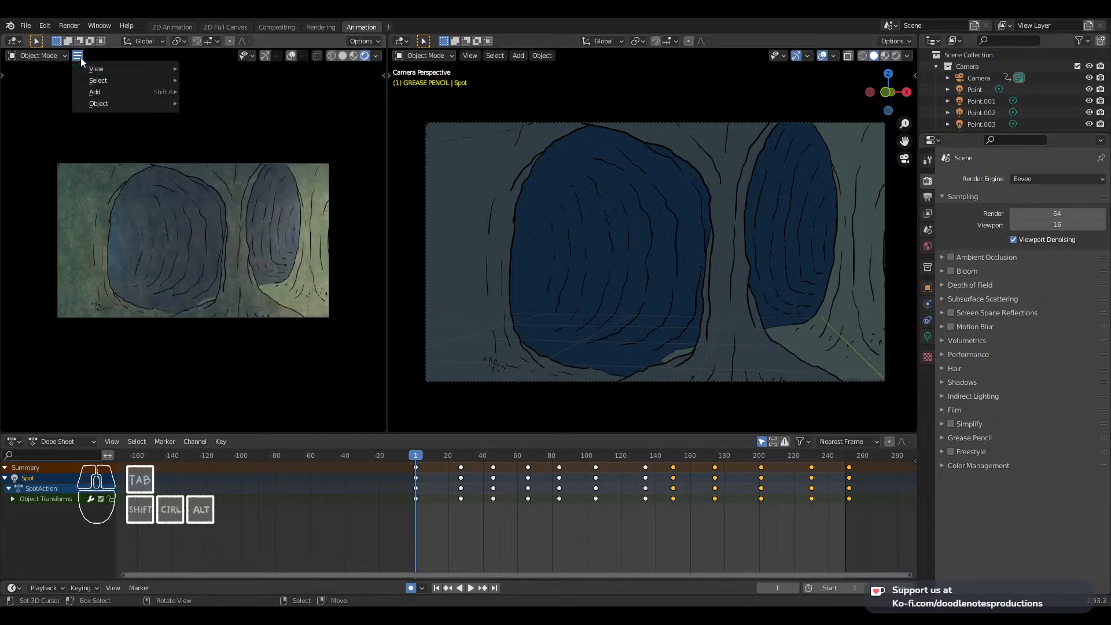
click(79, 56)
click(79, 56)
click(79, 56)
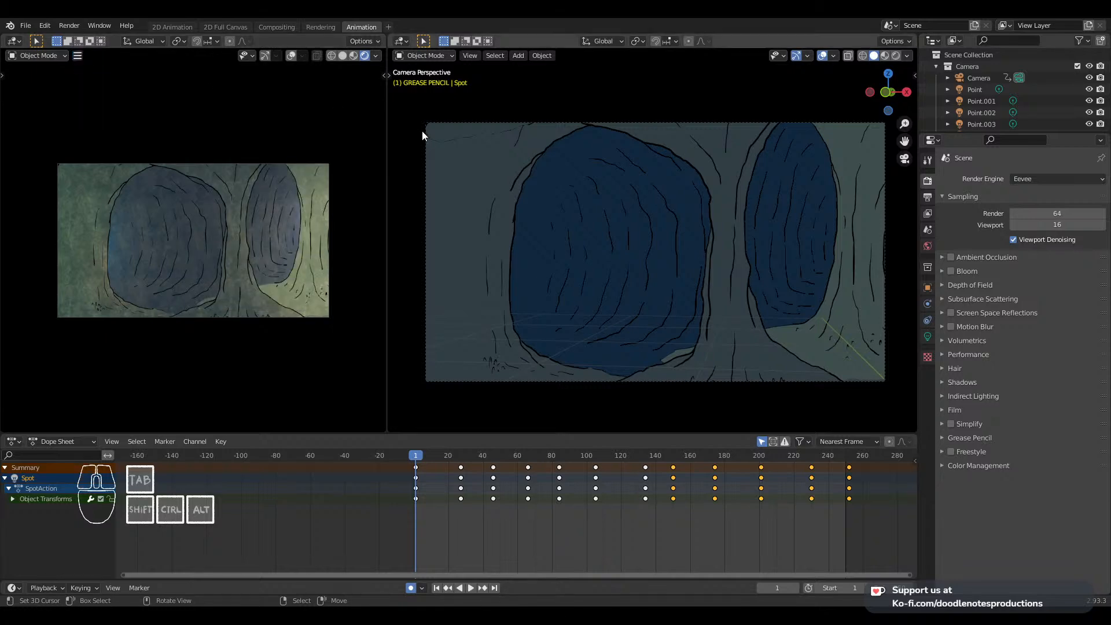
key(ctrl+space)
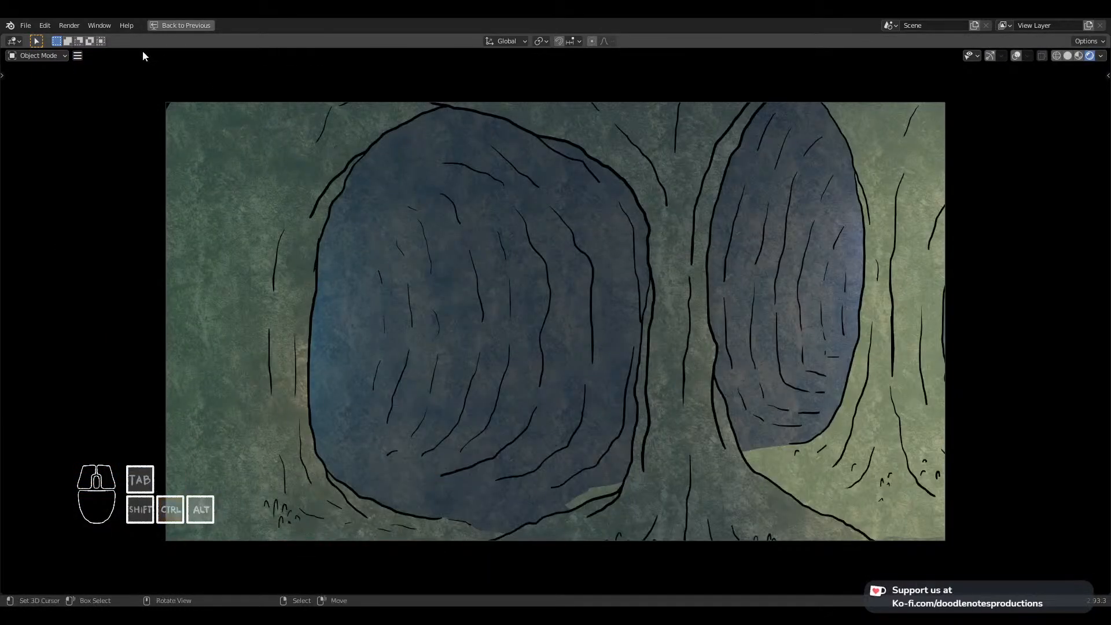
click(79, 56)
key(ctrl+space)
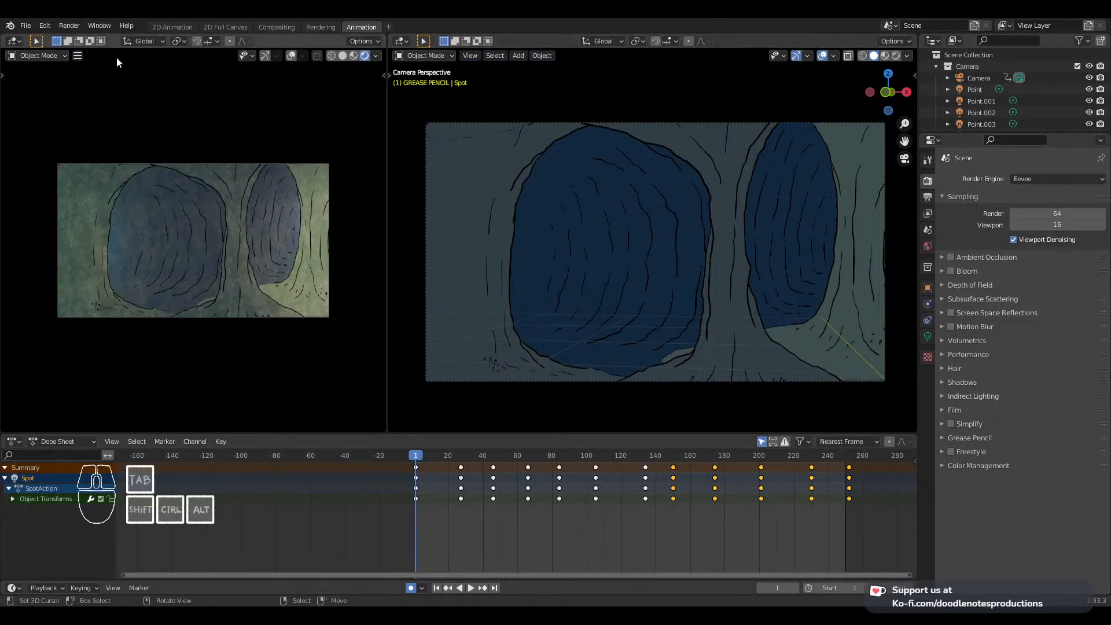
click(78, 55)
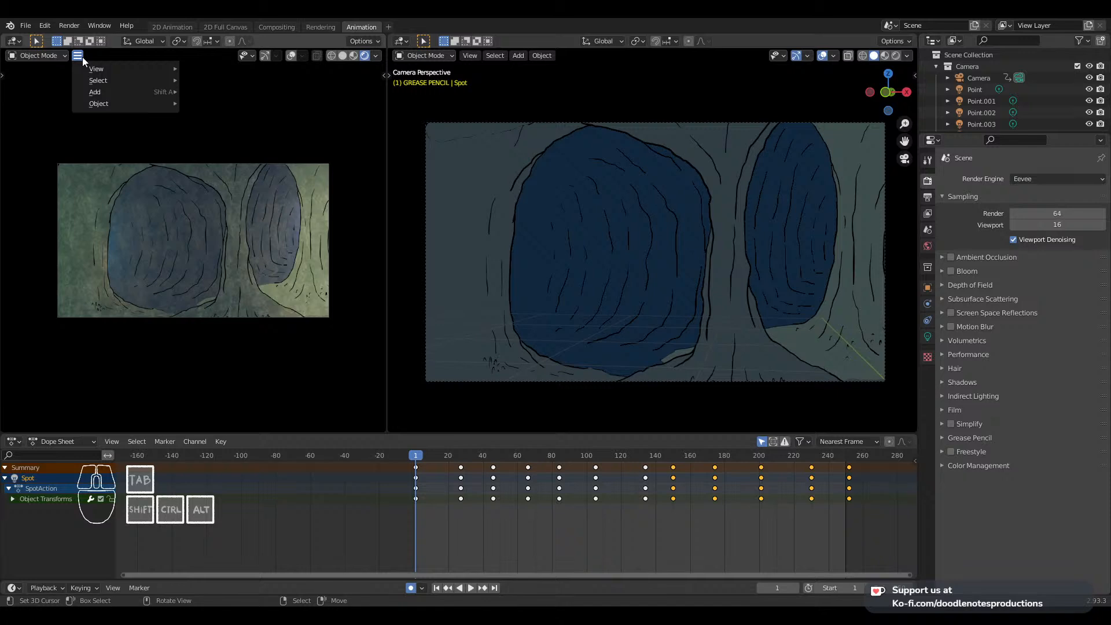
mouse_move(85, 68)
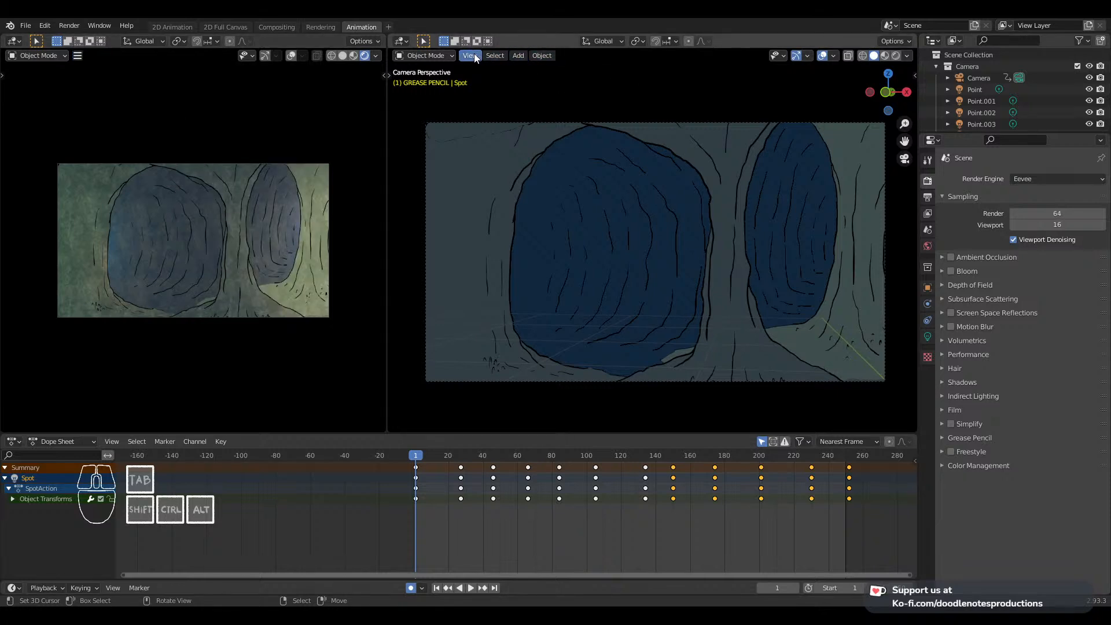
click(79, 56)
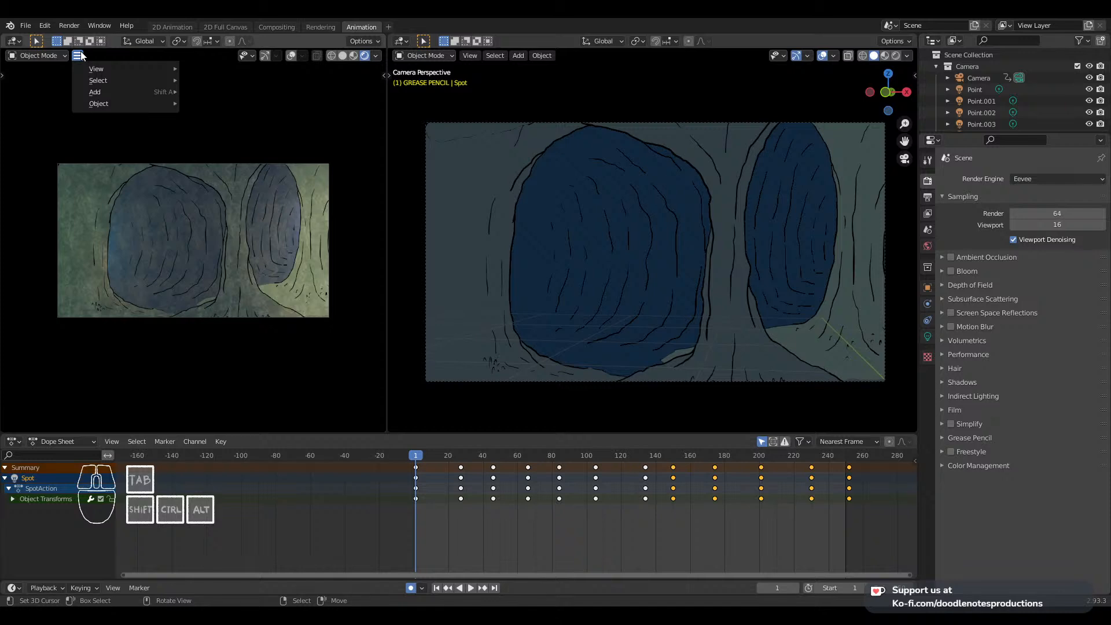
click(467, 56)
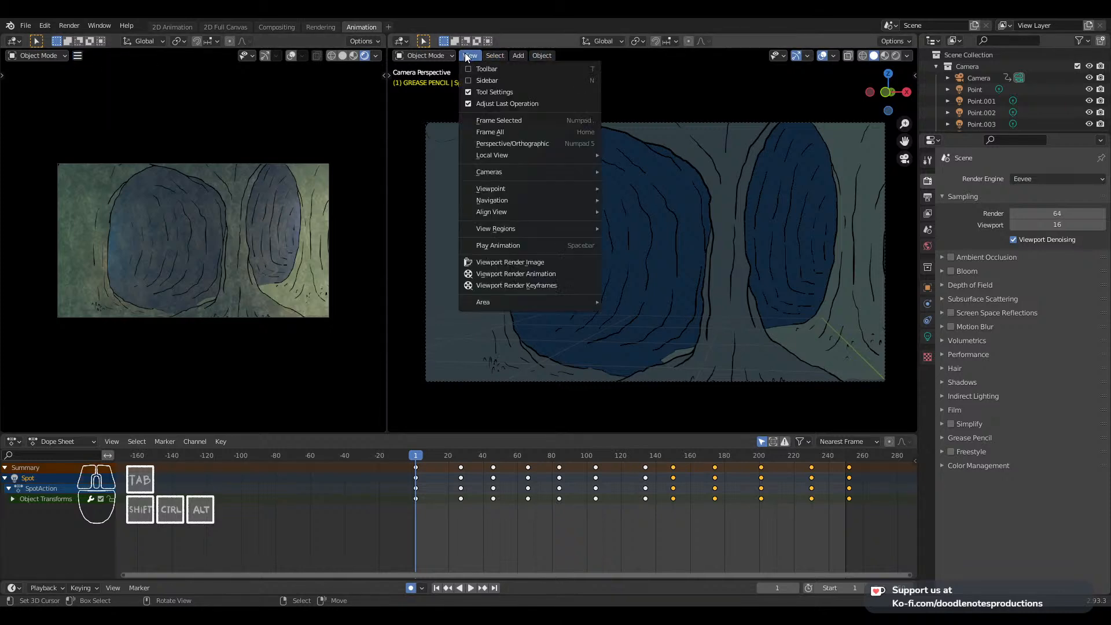
click(466, 56)
click(467, 56)
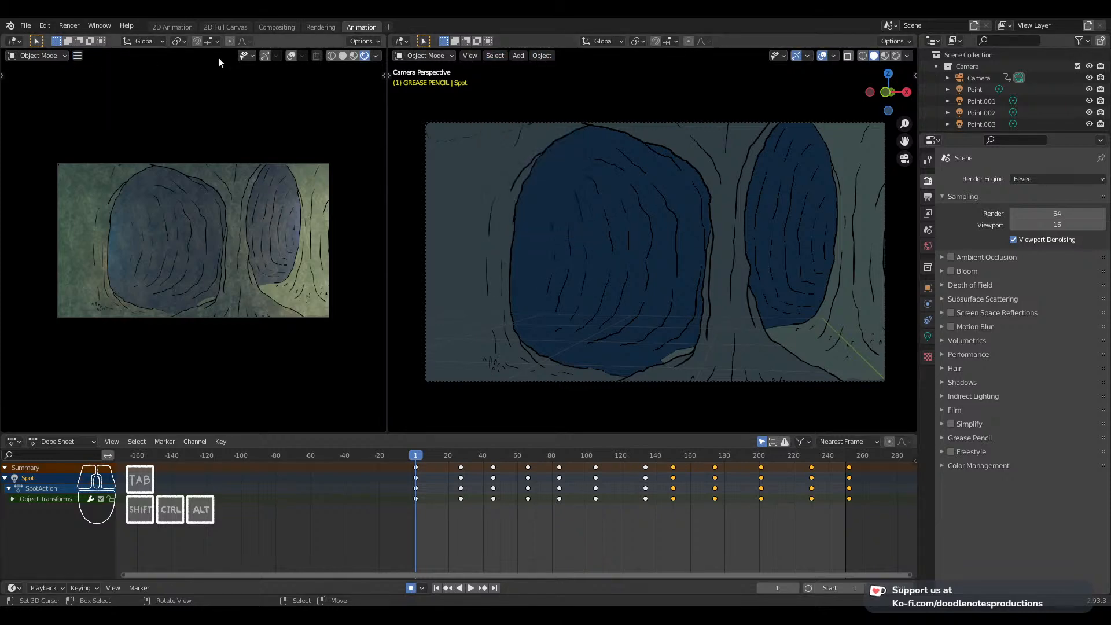
Start a Viewport Render Animation from the rendered preview viewport
click(75, 56)
click(78, 57)
mouse_move(101, 68)
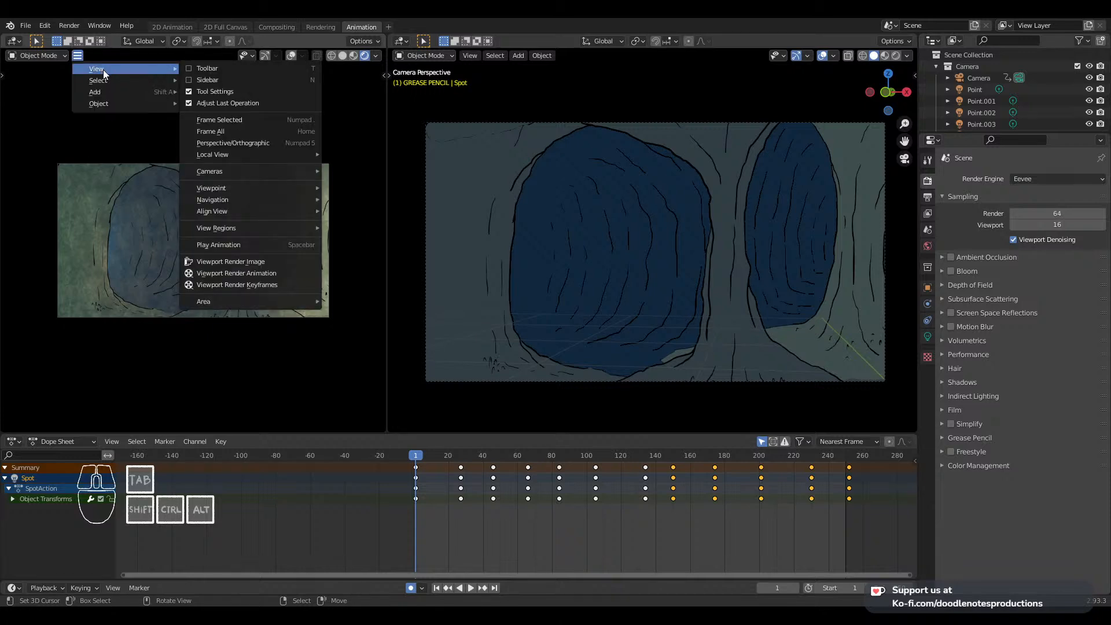
click(276, 273)
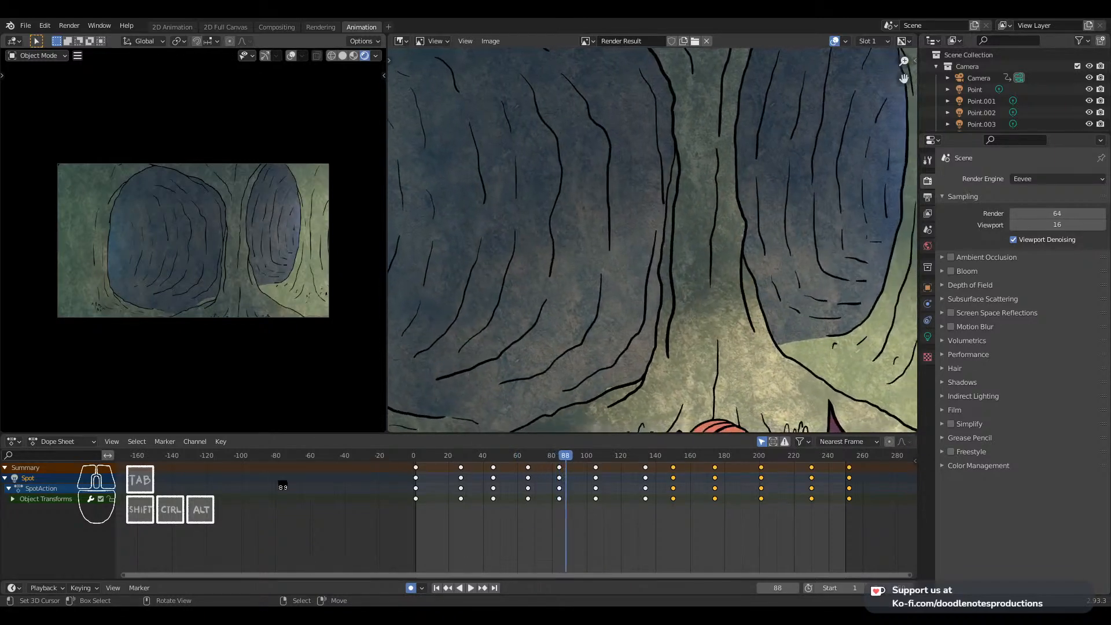
Switch to File Explorer and inspect the rendered PNG frames in RENDER\BLENDER\RAW\ART\THE LABYRINTH\raw
click(77, 604)
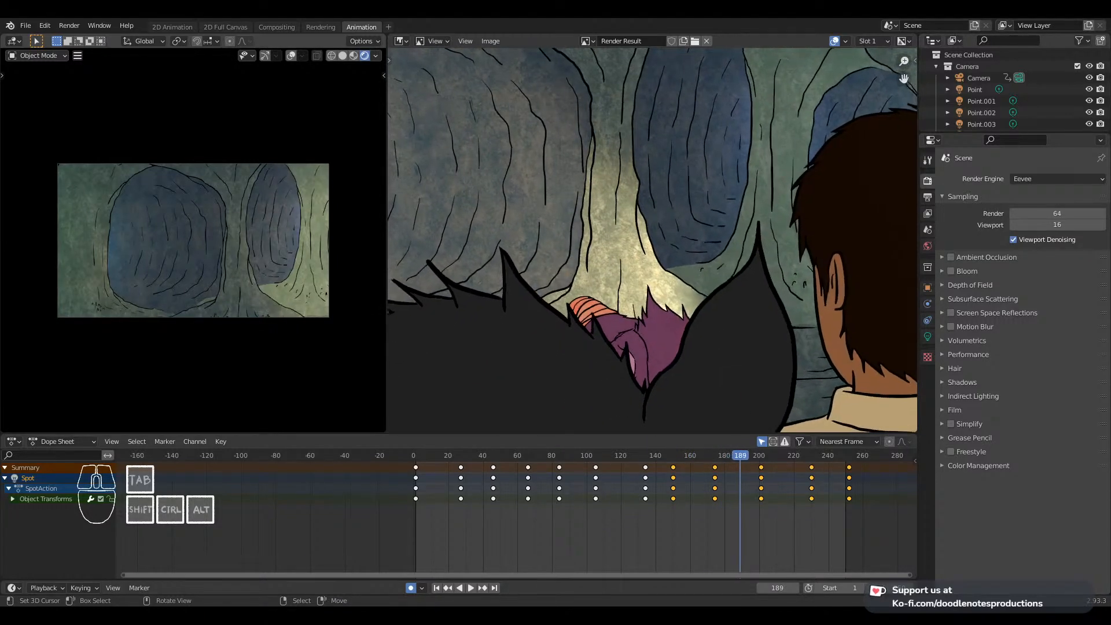
key(alt+Tab)
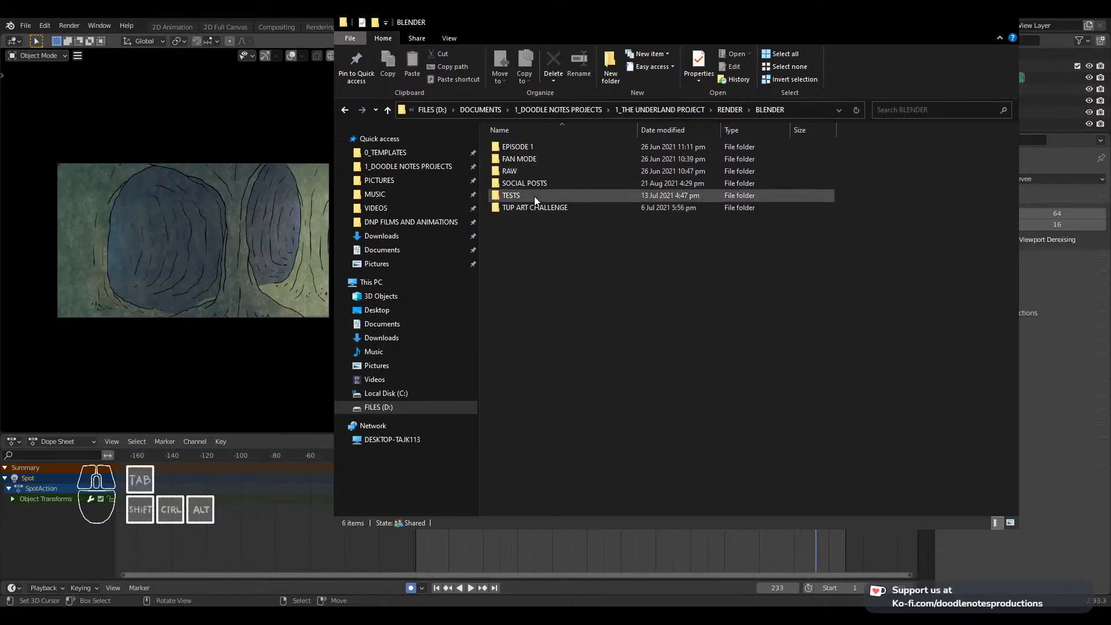
click(724, 109)
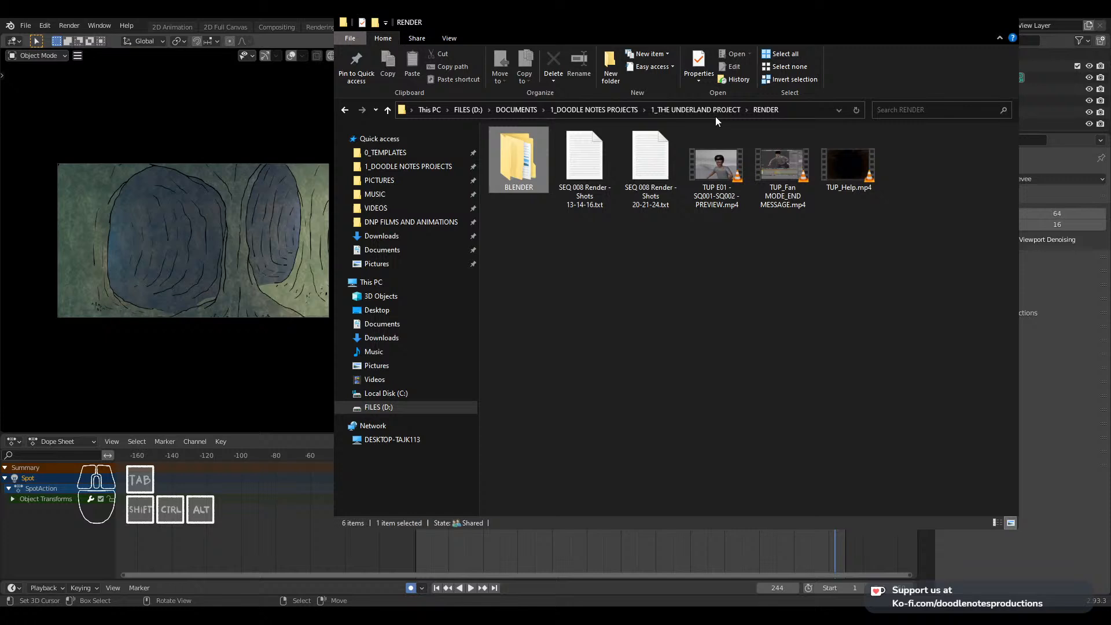
double_click(535, 184)
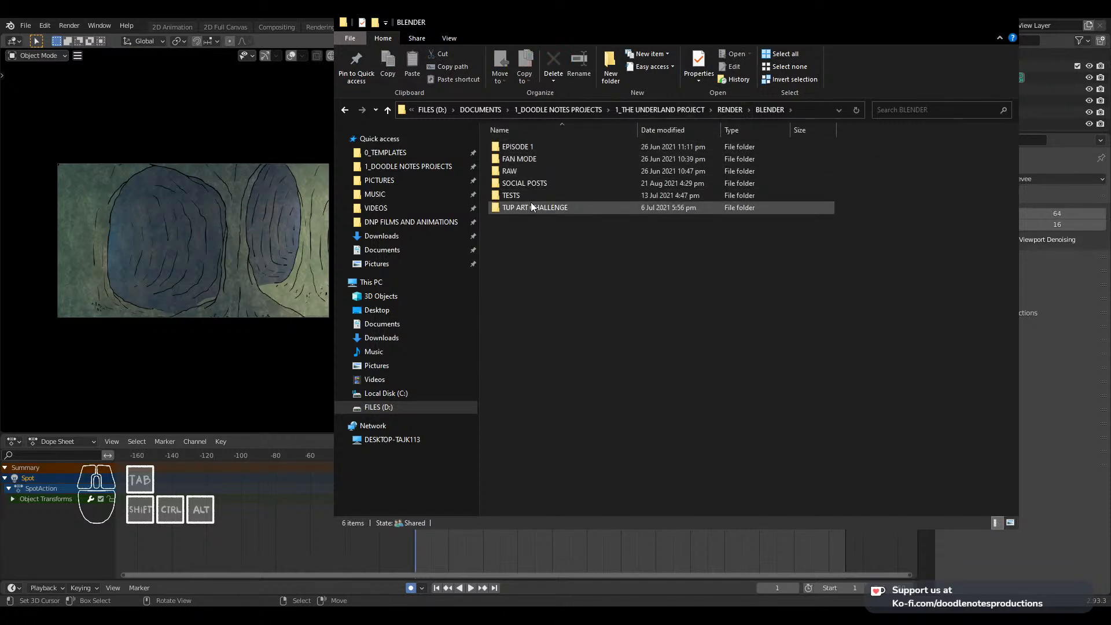
double_click(539, 172)
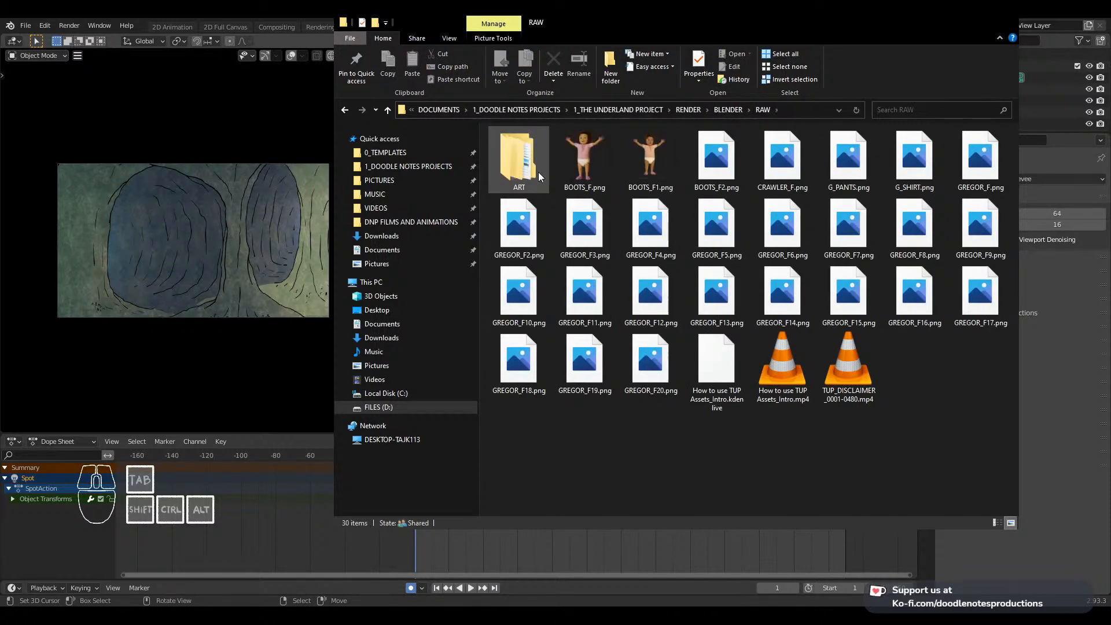
double_click(538, 172)
click(547, 170)
double_click(548, 171)
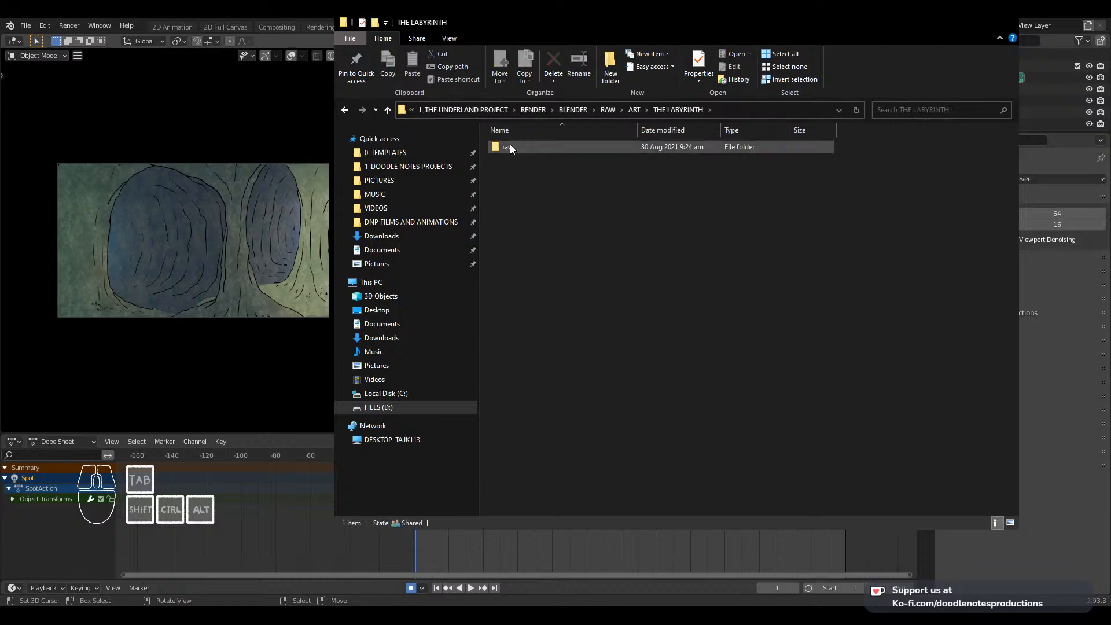
double_click(509, 147)
scroll(825, 231, down, 15)
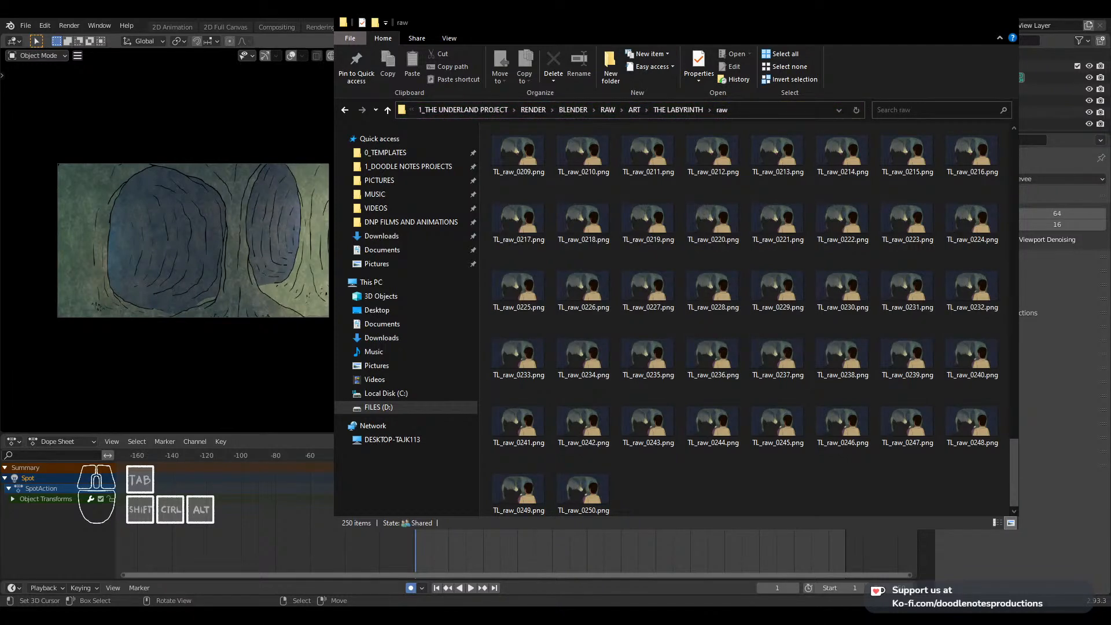
Return to Blender, close the render result after viewing the whole frame, and save the Labyrinth file
key(alt+Tab)
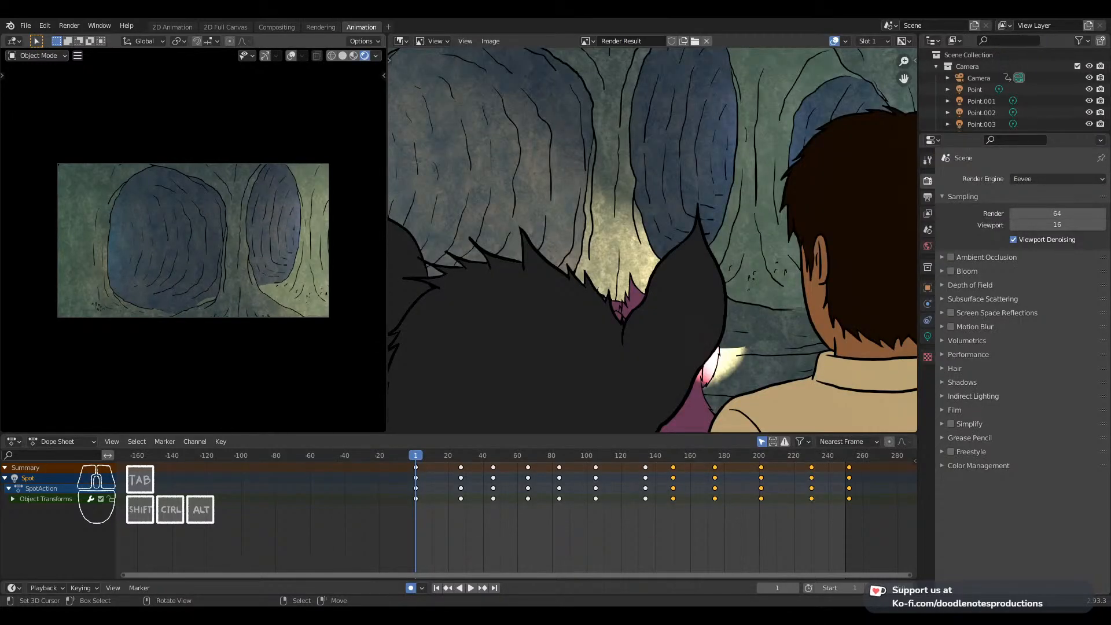
scroll(633, 227, down, 6)
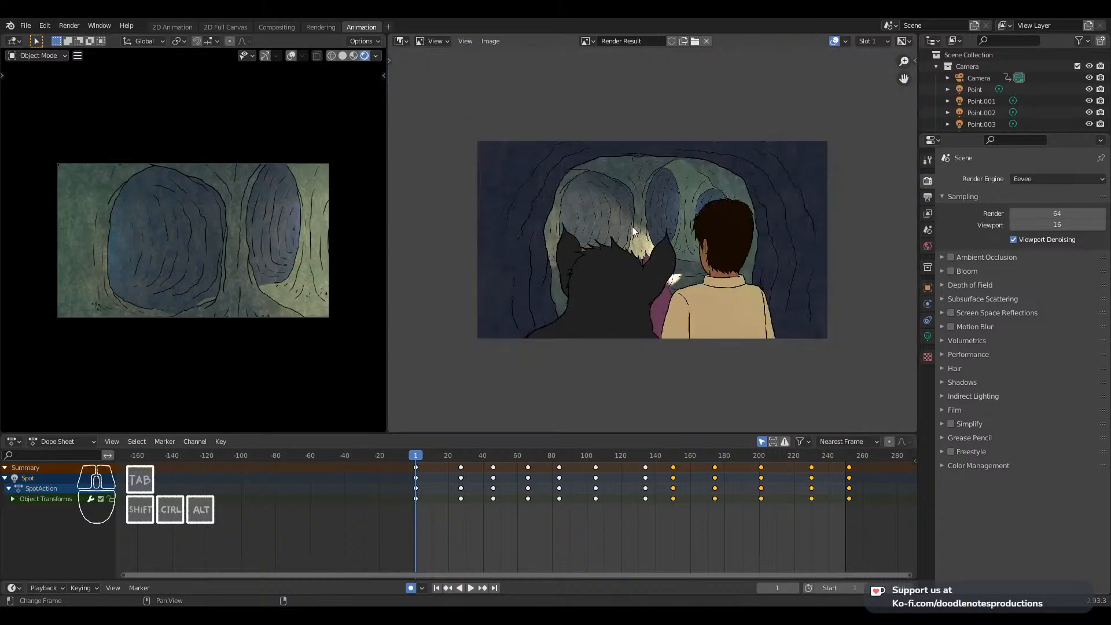
scroll(633, 227, up, 1)
key(Escape)
key(ctrl+s)
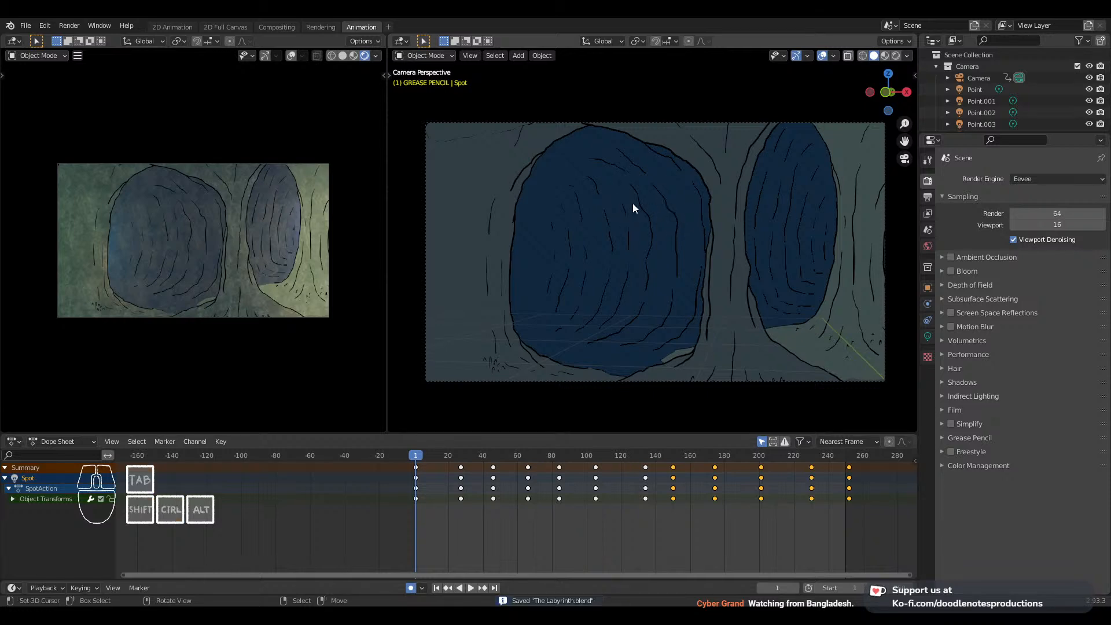
ctrl+middle_drag(729, 224, 732, 220)
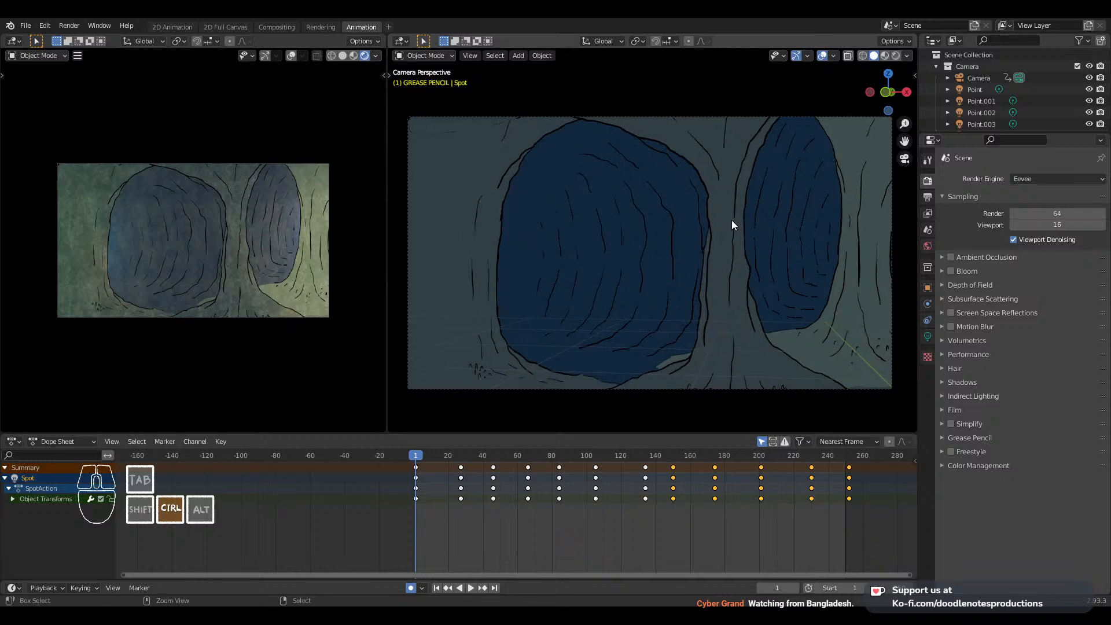
key(ctrl+s)
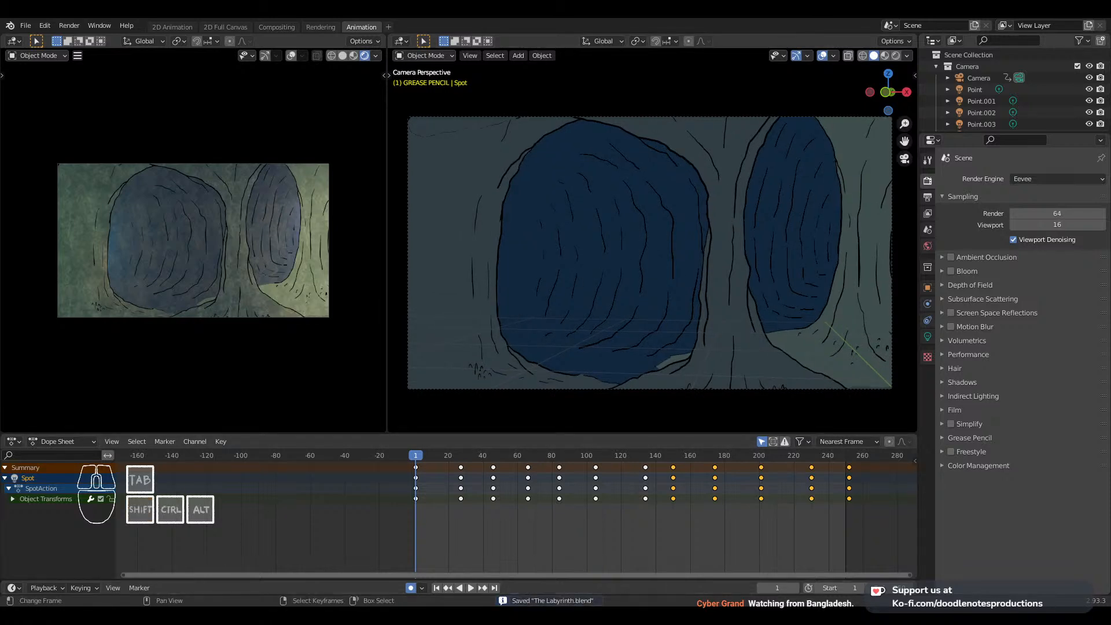
Play back the scene animation in the viewports, stop it and save the Labyrinth file
key(space)
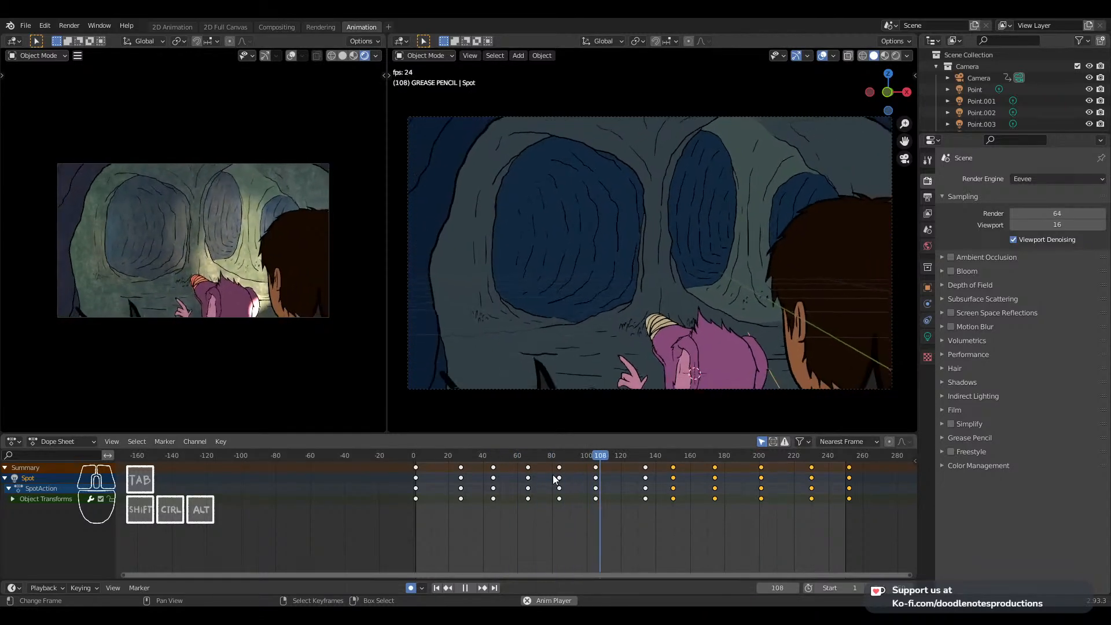
key(space)
key(ctrl+s)
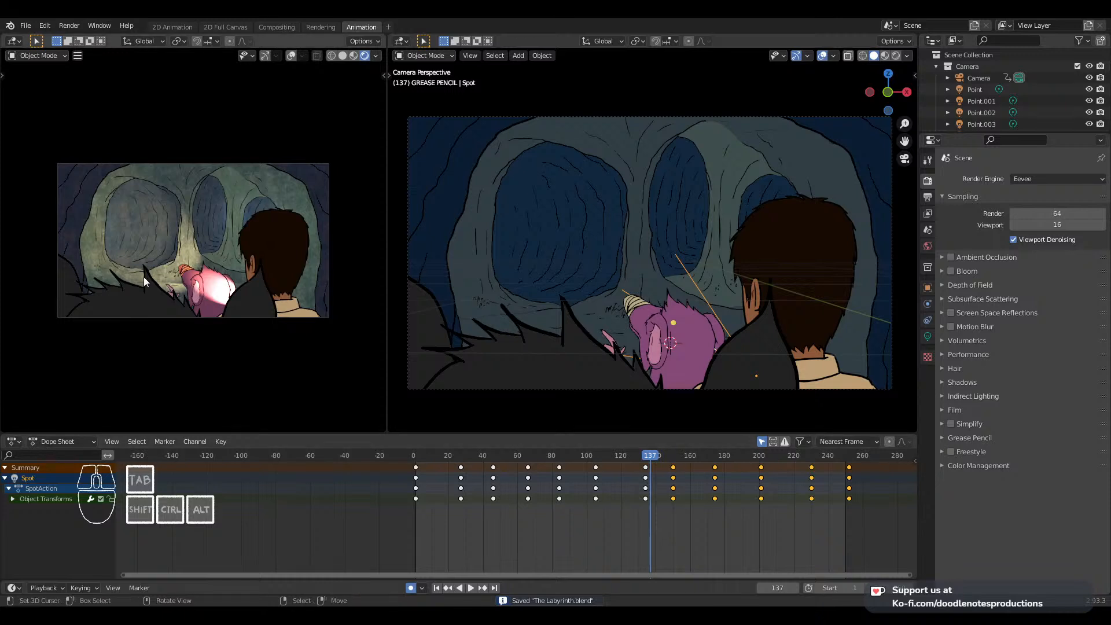
Create a new Blender file from the Video Editing template
click(23, 26)
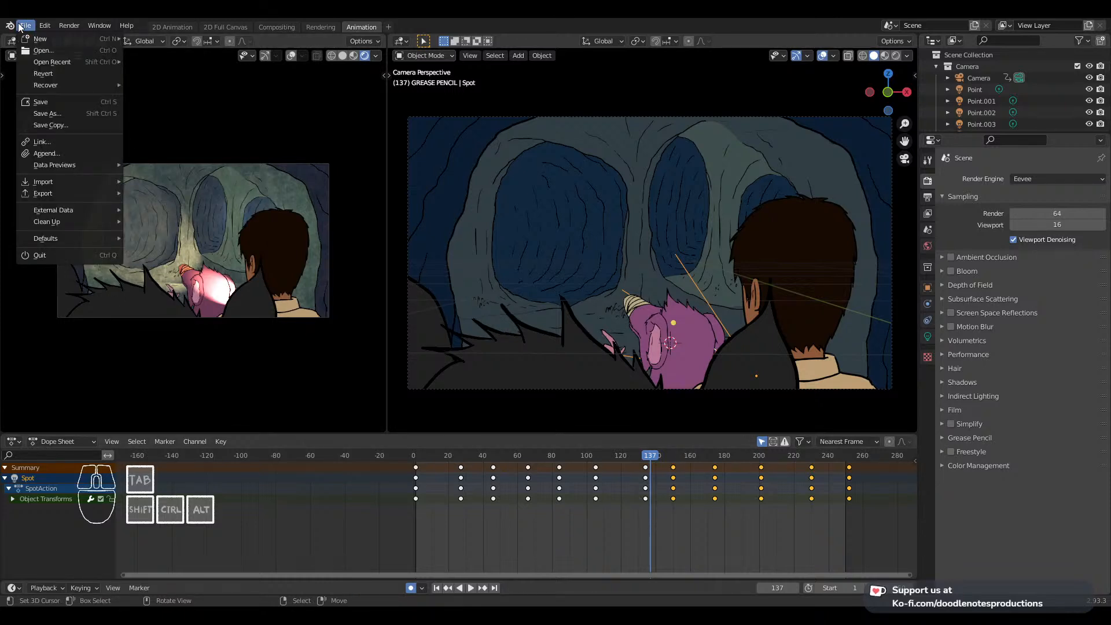
mouse_move(70, 39)
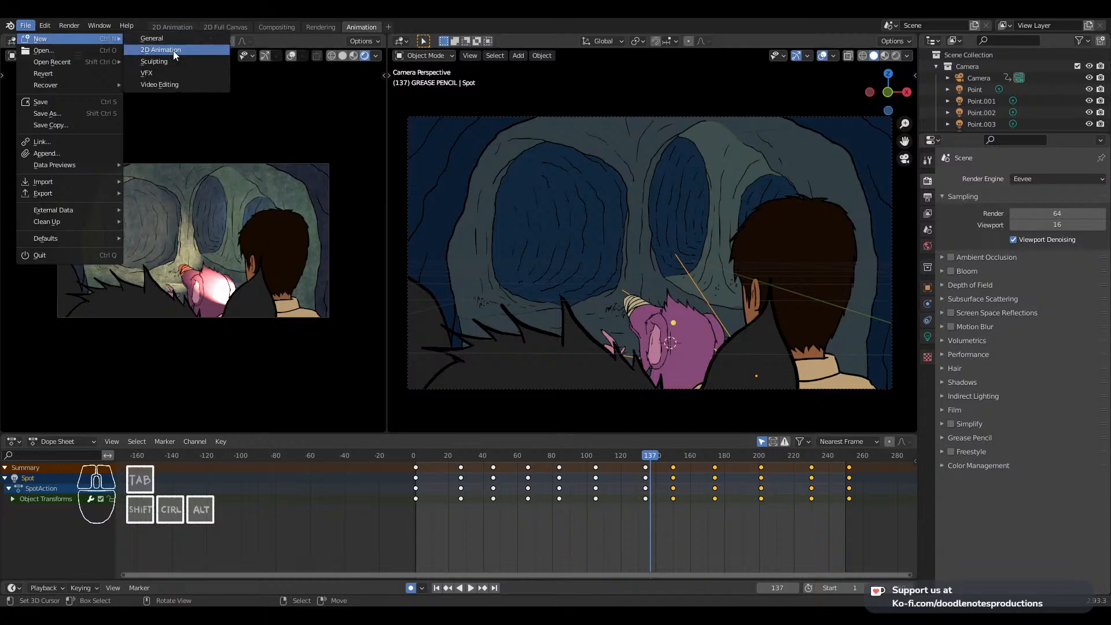
click(176, 84)
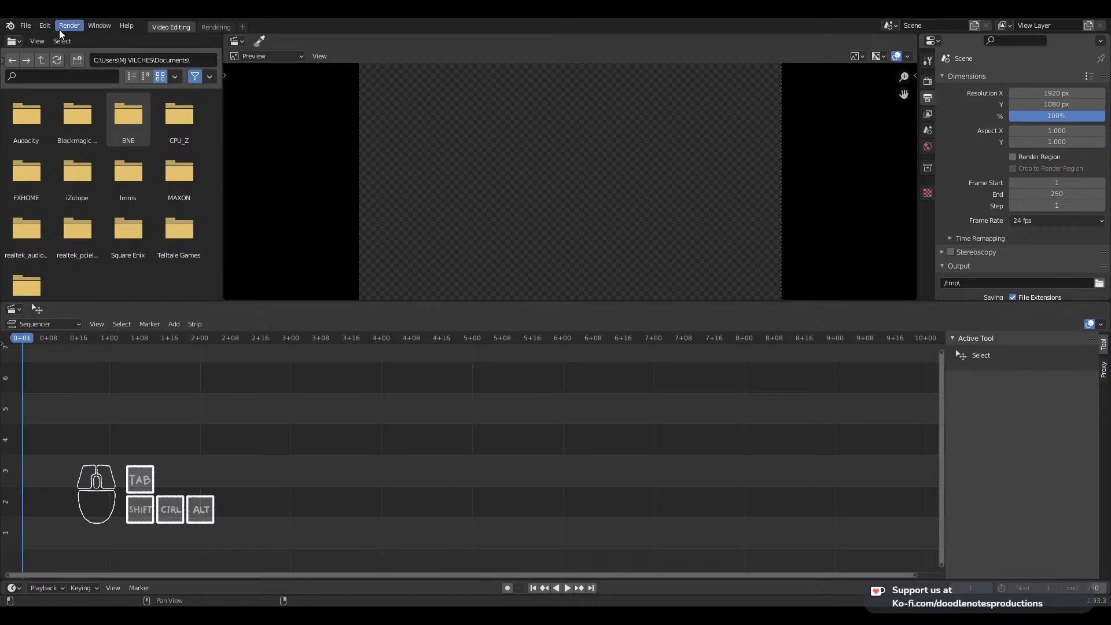
click(26, 26)
mouse_move(58, 38)
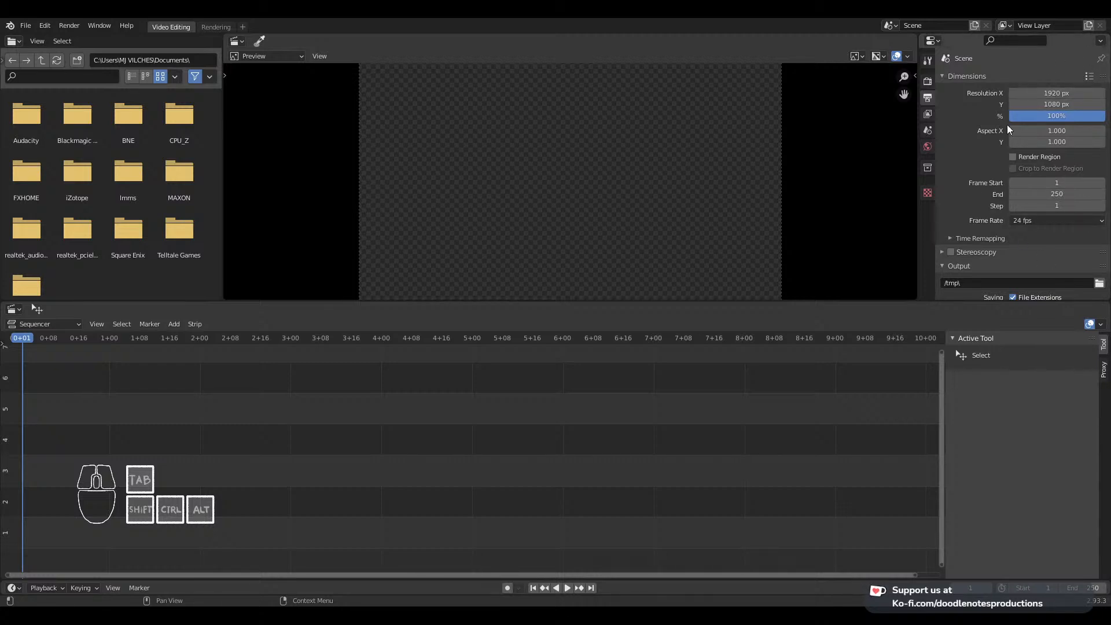
click(1089, 76)
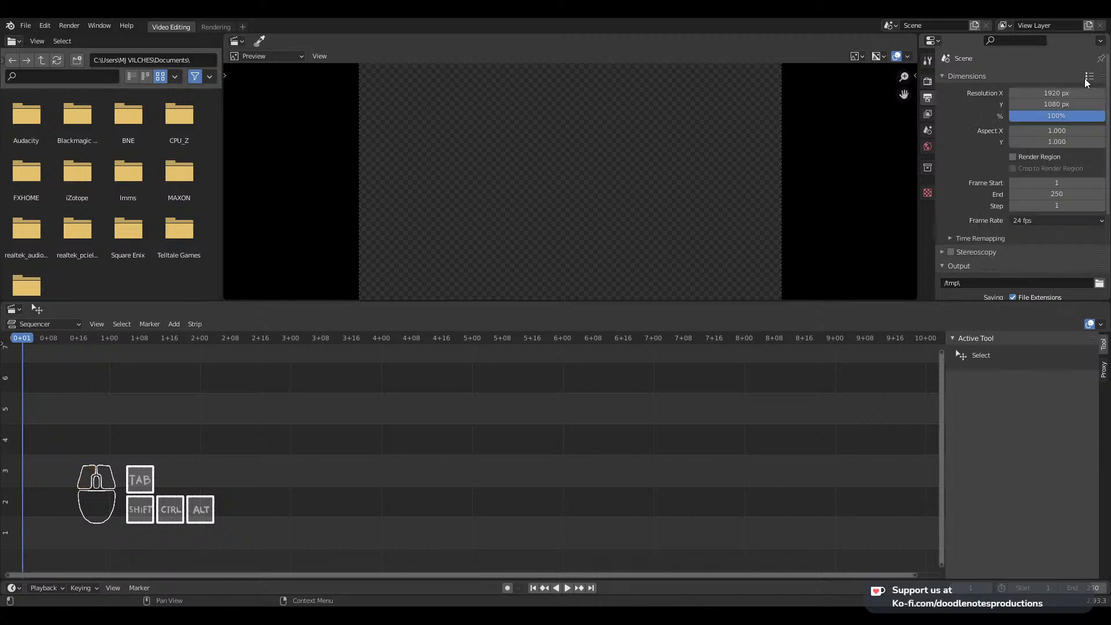
click(1035, 222)
click(1035, 225)
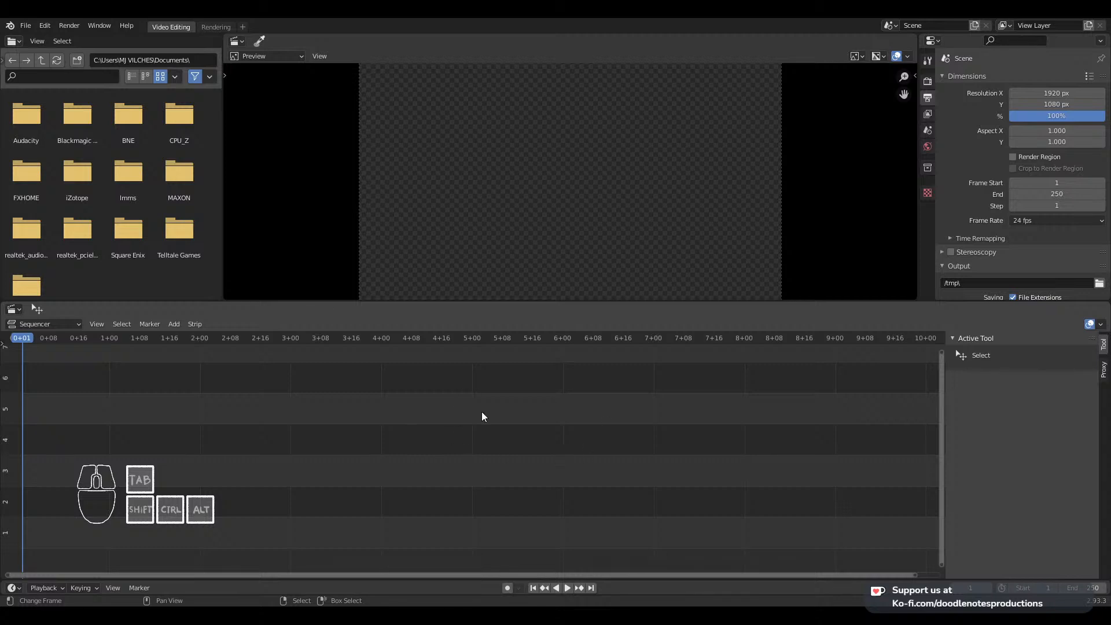
Enlarge the preview area slightly and add all TL_raw PNG frames from the raw folder as an image sequence strip on channel 1
mouse_move(656, 302)
mouse_down()
mouse_move(656, 316)
mouse_move(654, 306)
mouse_up()
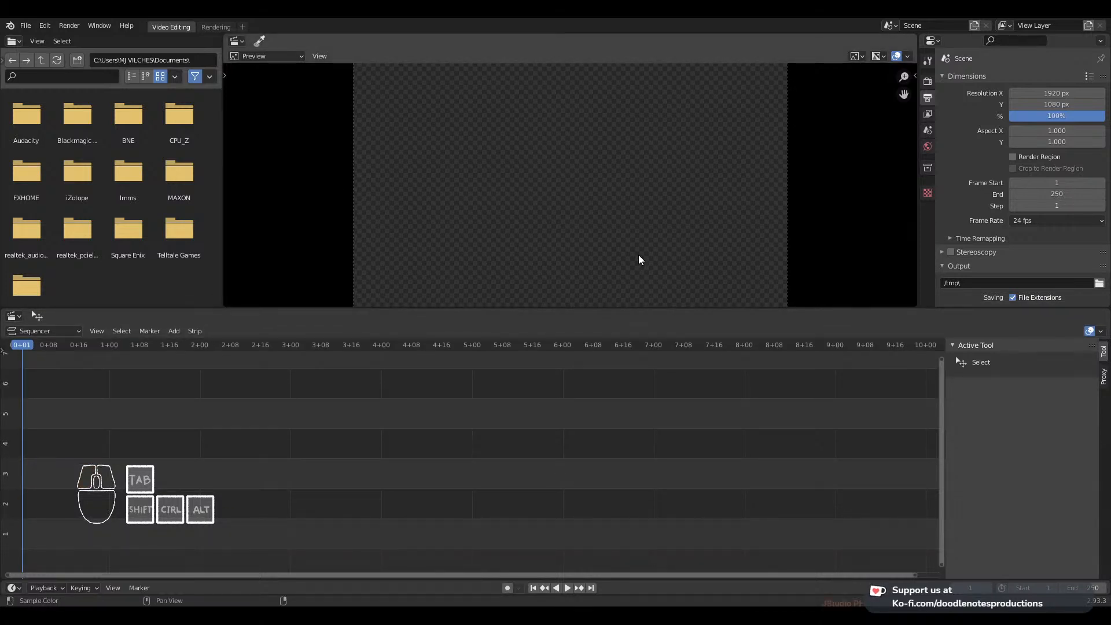
scroll(638, 261, down, 1)
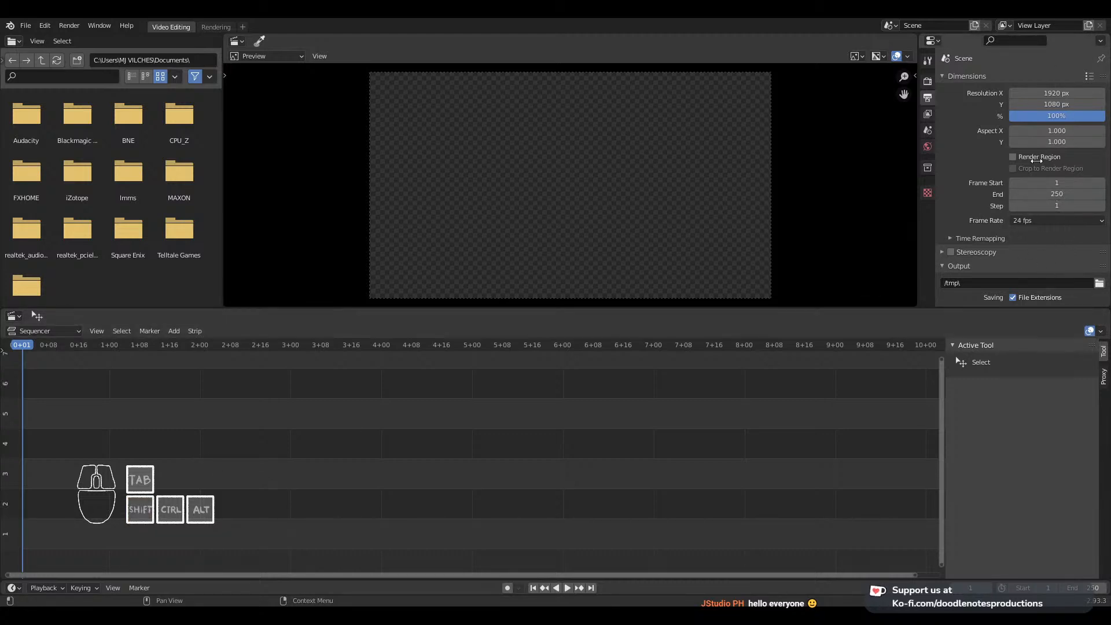
key(shift+a)
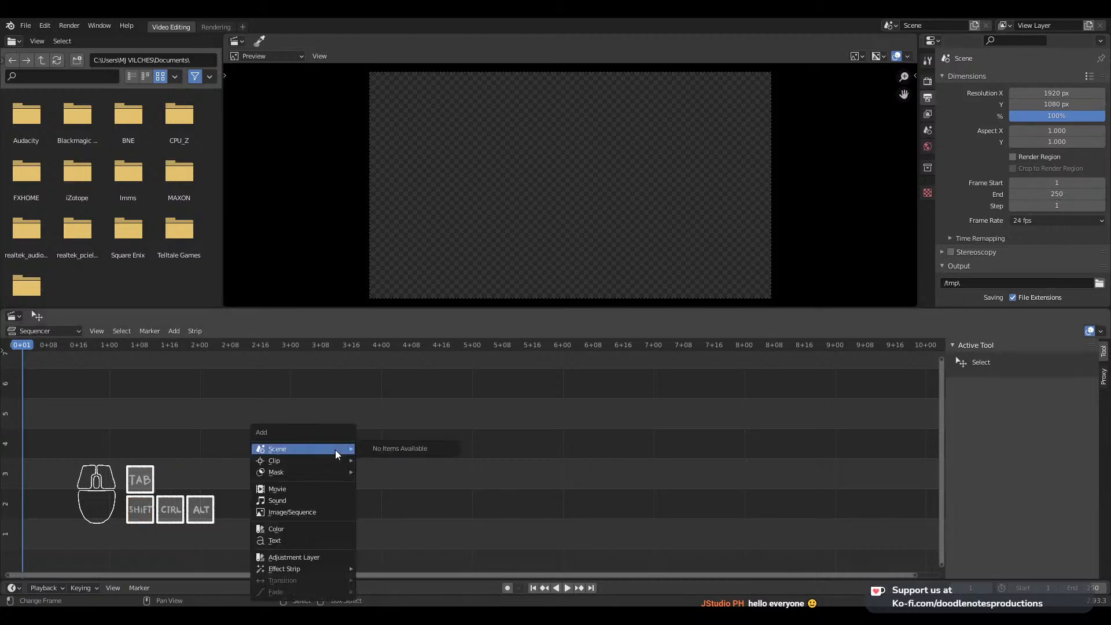
click(313, 510)
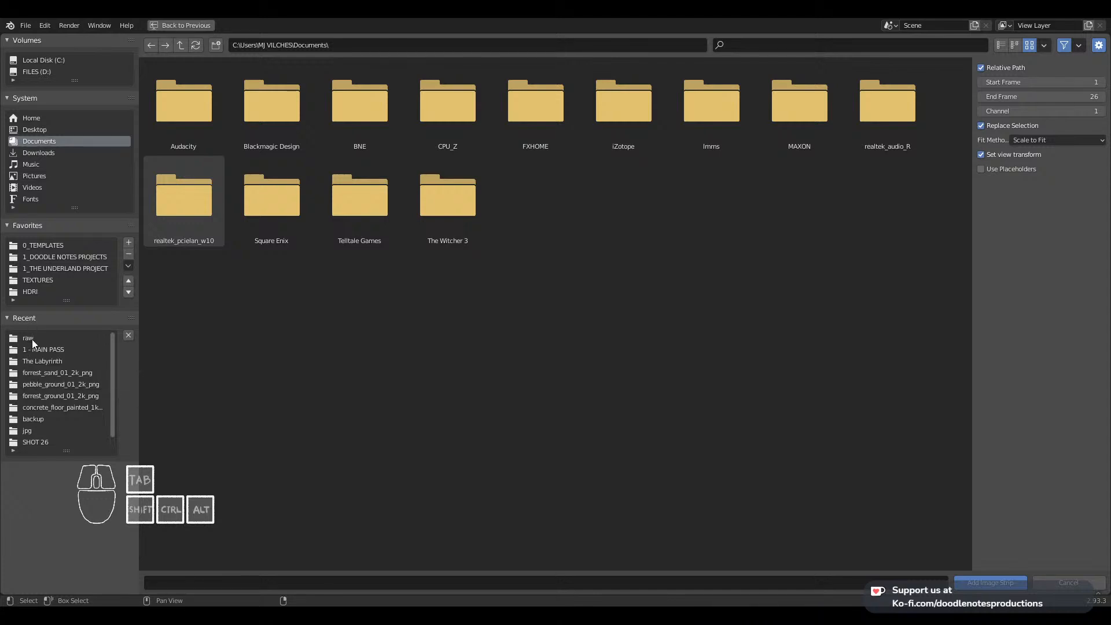
scroll(33, 339, up, 1)
click(26, 339)
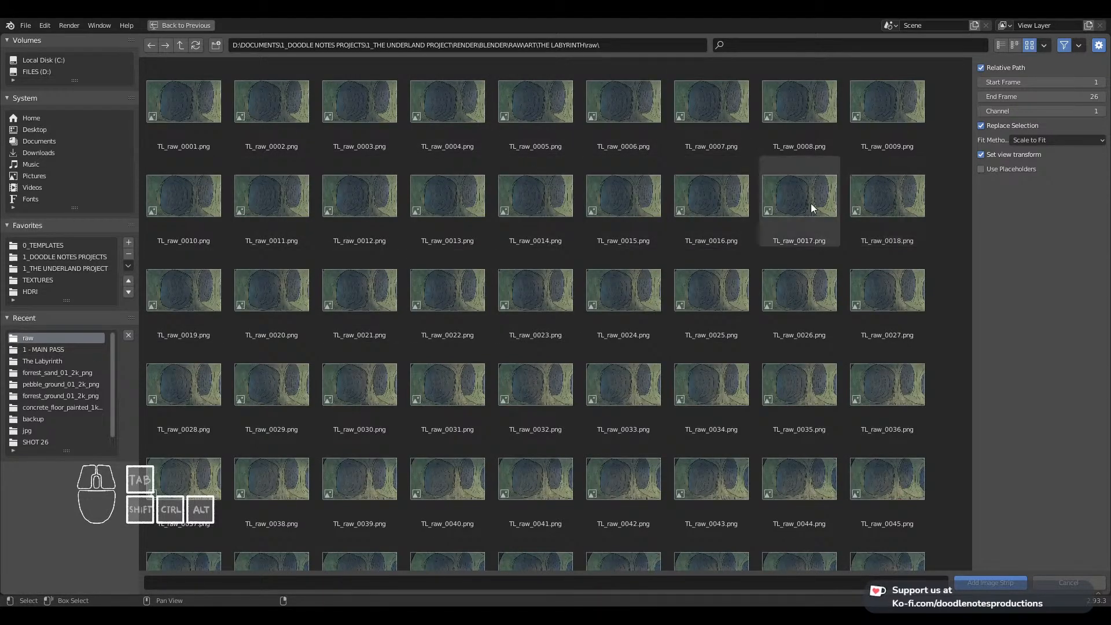
key(a)
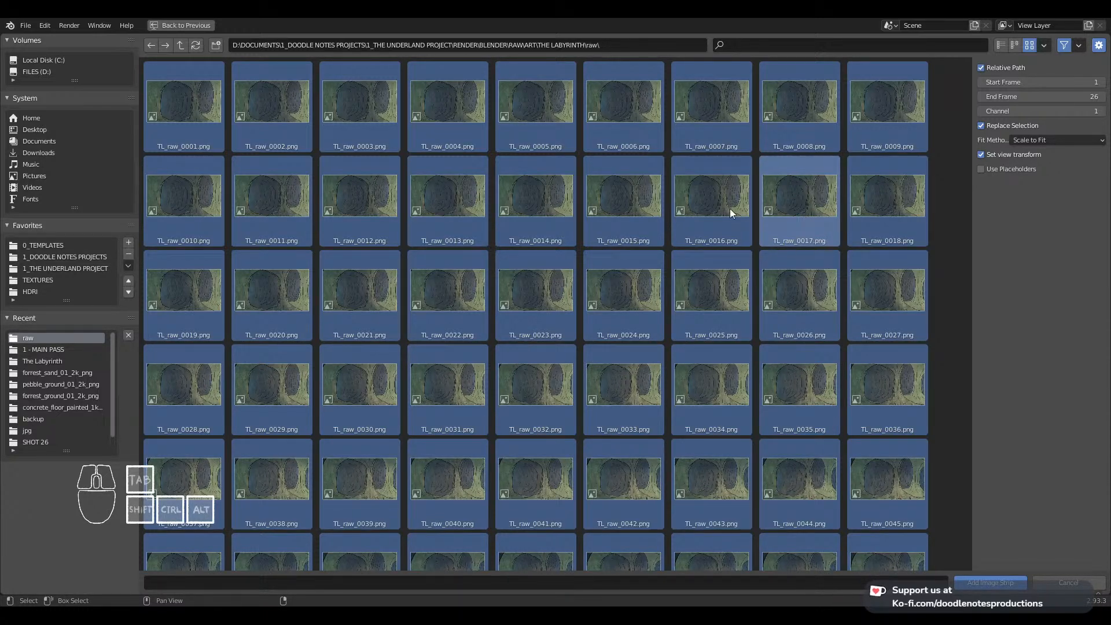
click(51, 338)
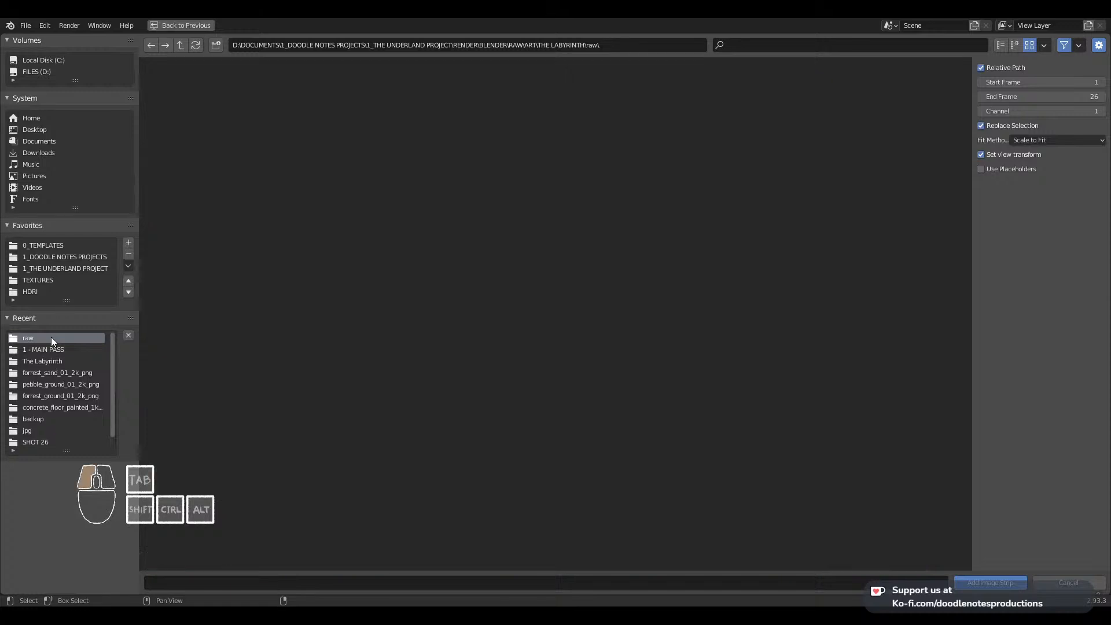
key(a)
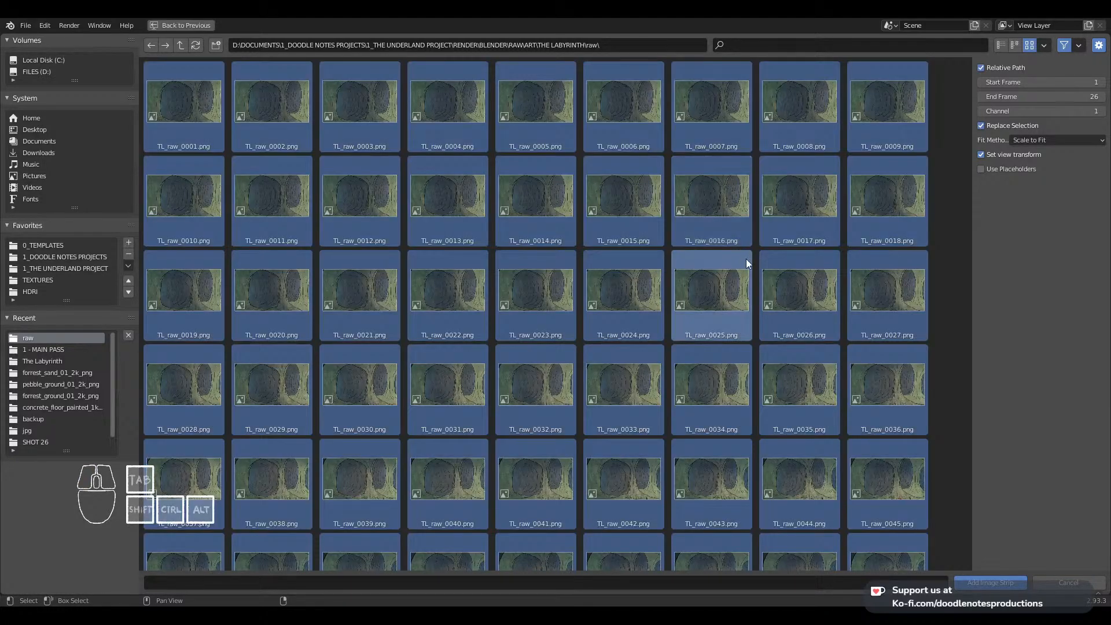
click(999, 585)
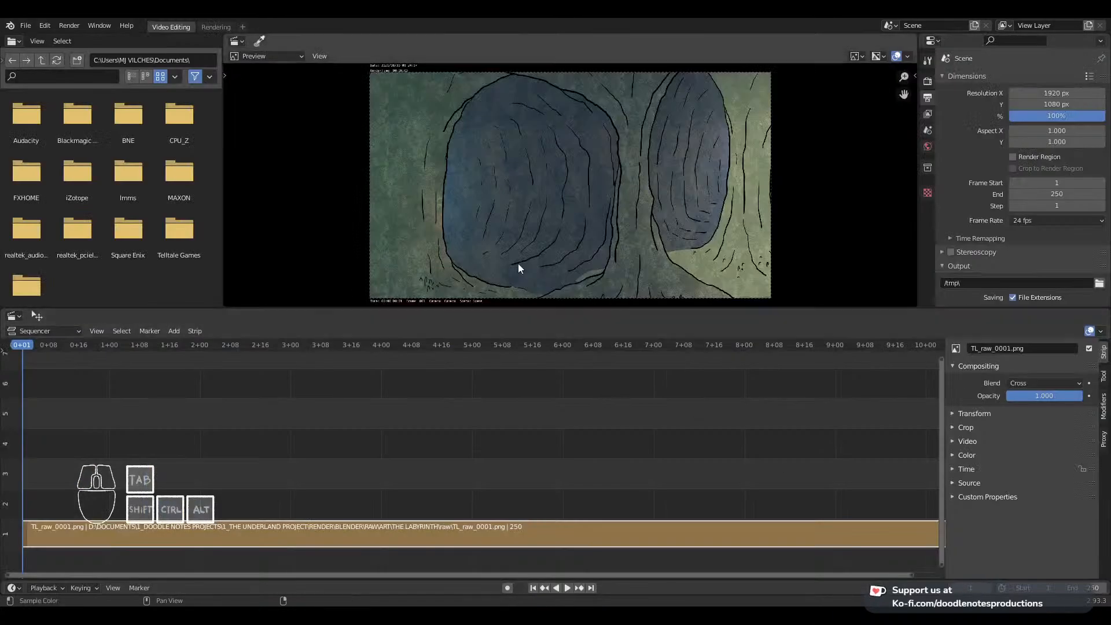
Play back the image sequence until near its end, stop it, and inspect the strip's full length and the output settings
key(space)
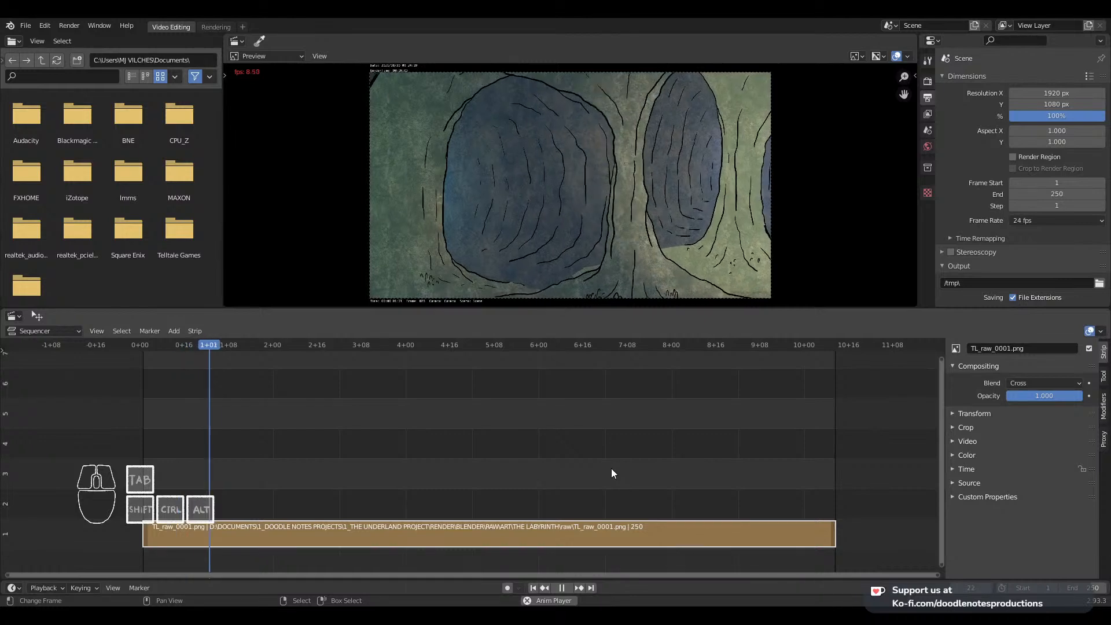
scroll(611, 468, down, 1)
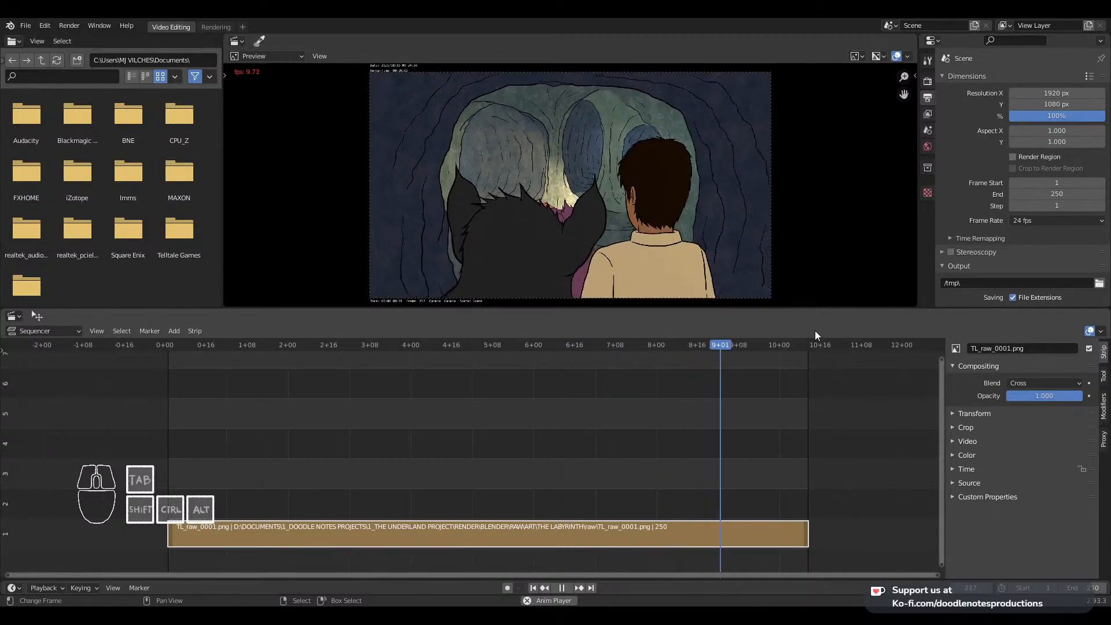
key(space)
scroll(1005, 247, down, 5)
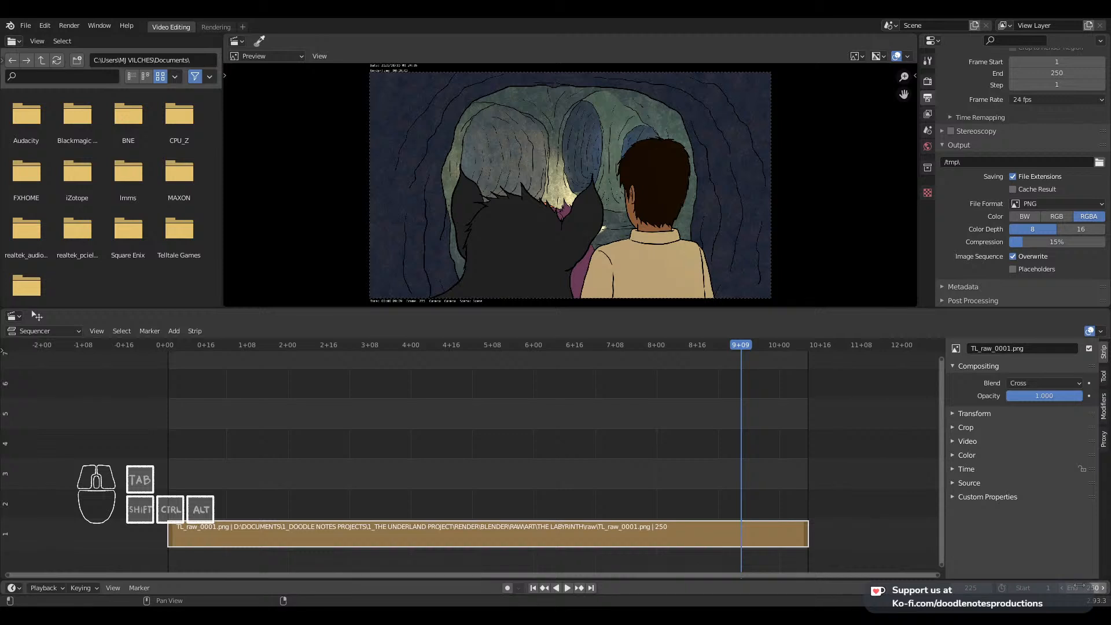
scroll(687, 443, down, 4)
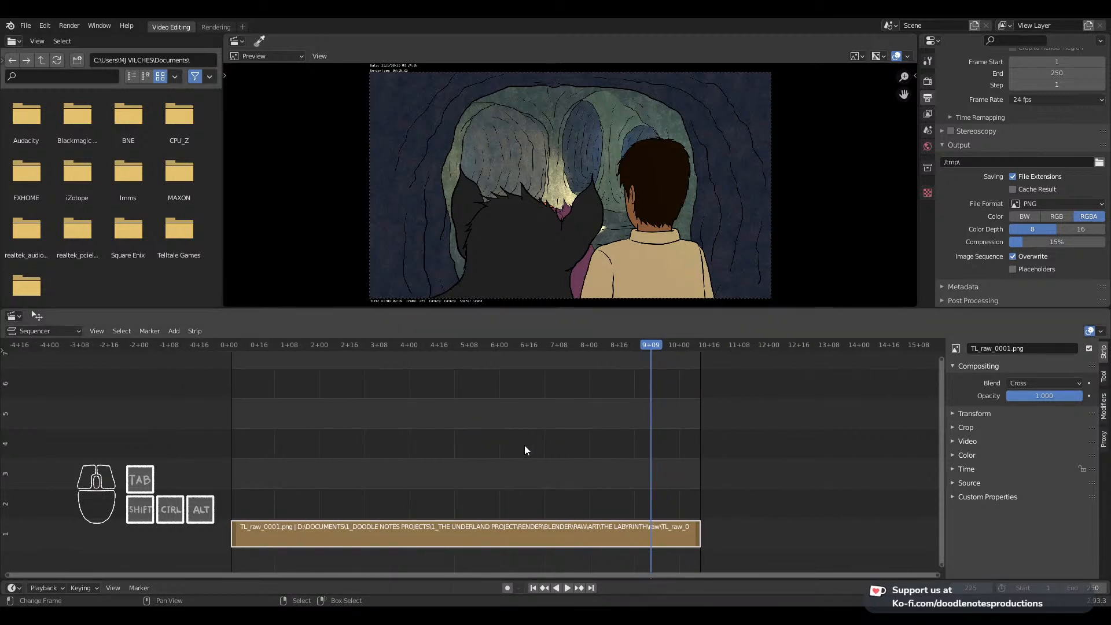
click(1079, 585)
click(1071, 568)
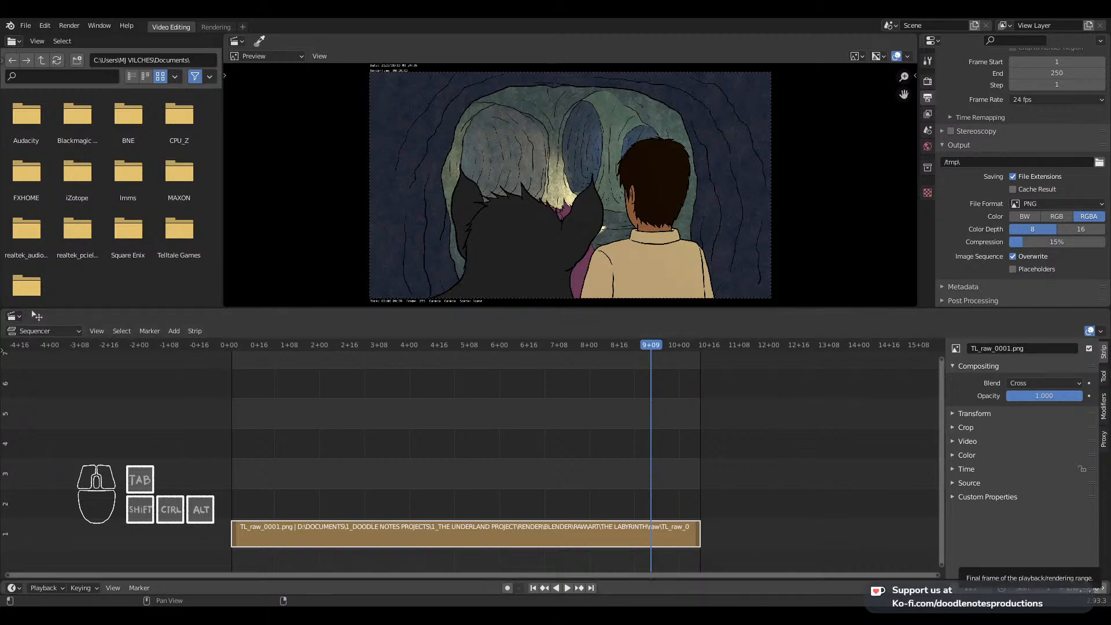
Try shortening the image strip to 72 frames by moving its end handle
right_click(401, 536)
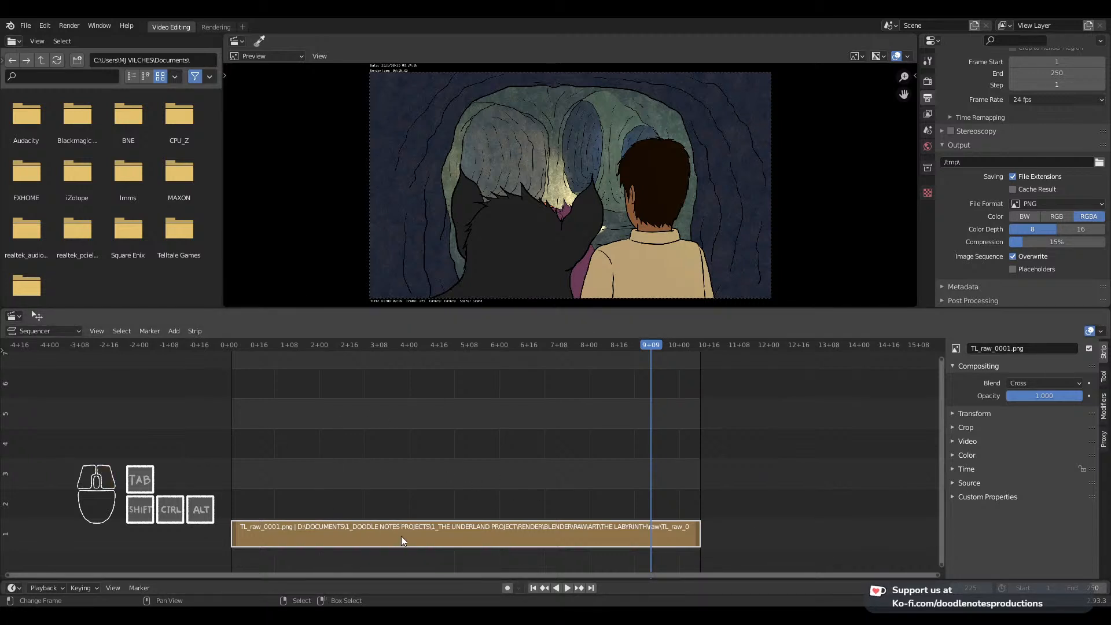
right_click(700, 540)
key(g)
right_click(699, 533)
key(g)
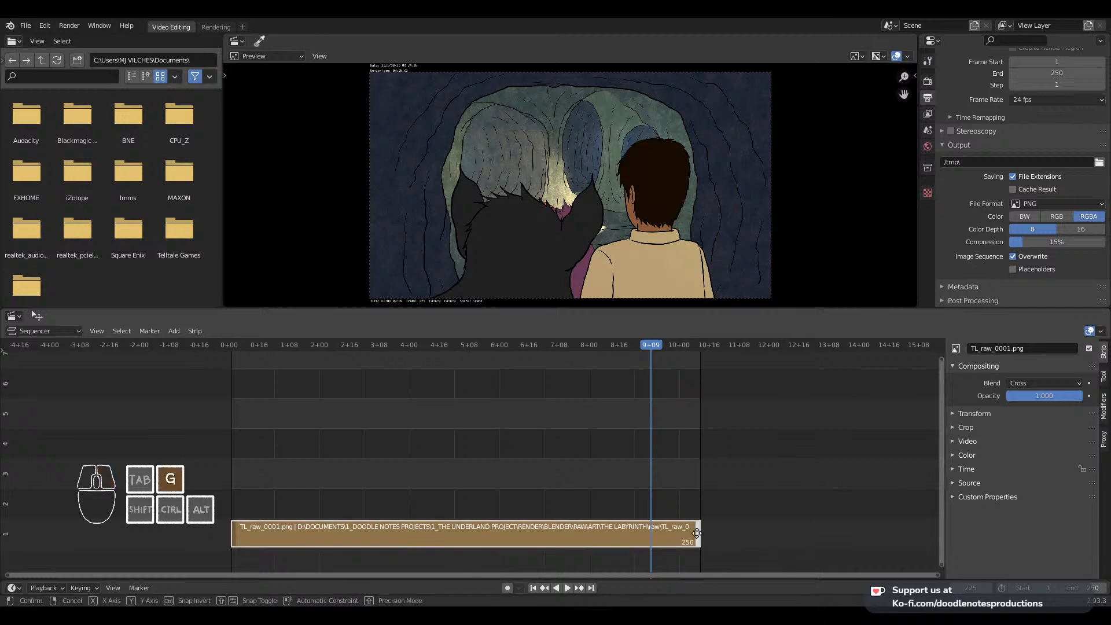
click(307, 424)
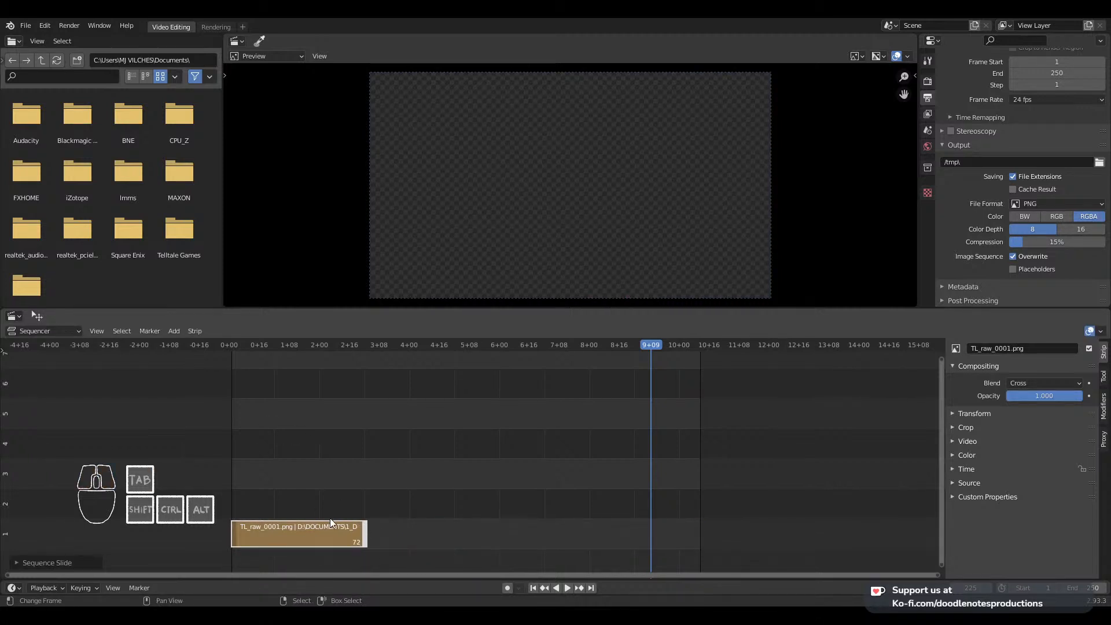
Scrub the timeline from the shortened strip to the end of the frame range, and undo the trimming
drag(330, 518, 333, 481)
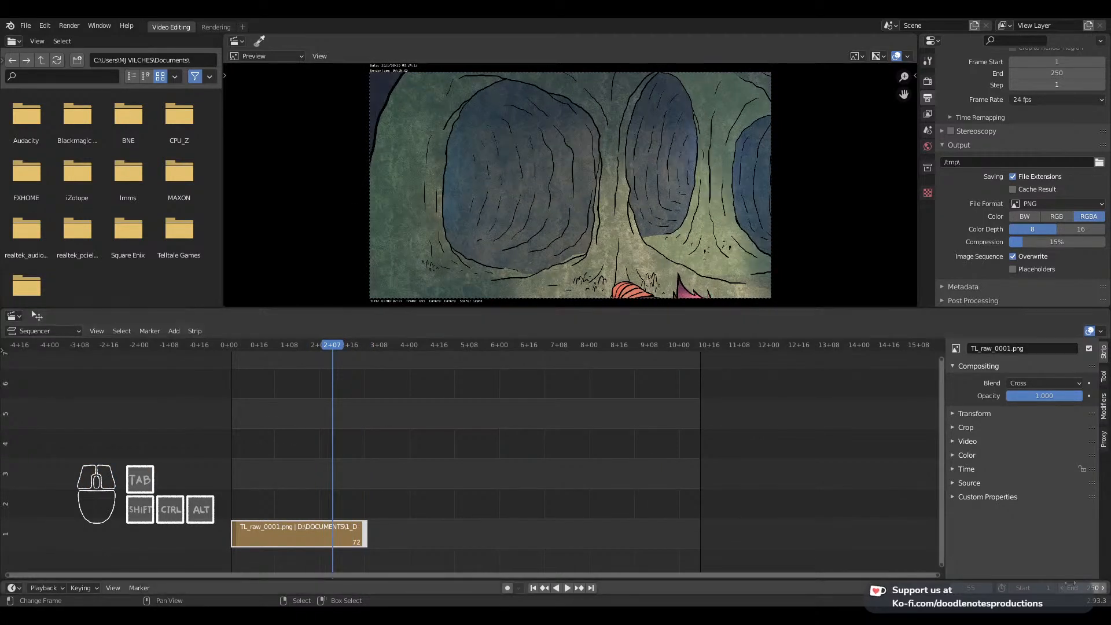
drag(292, 448, 705, 473)
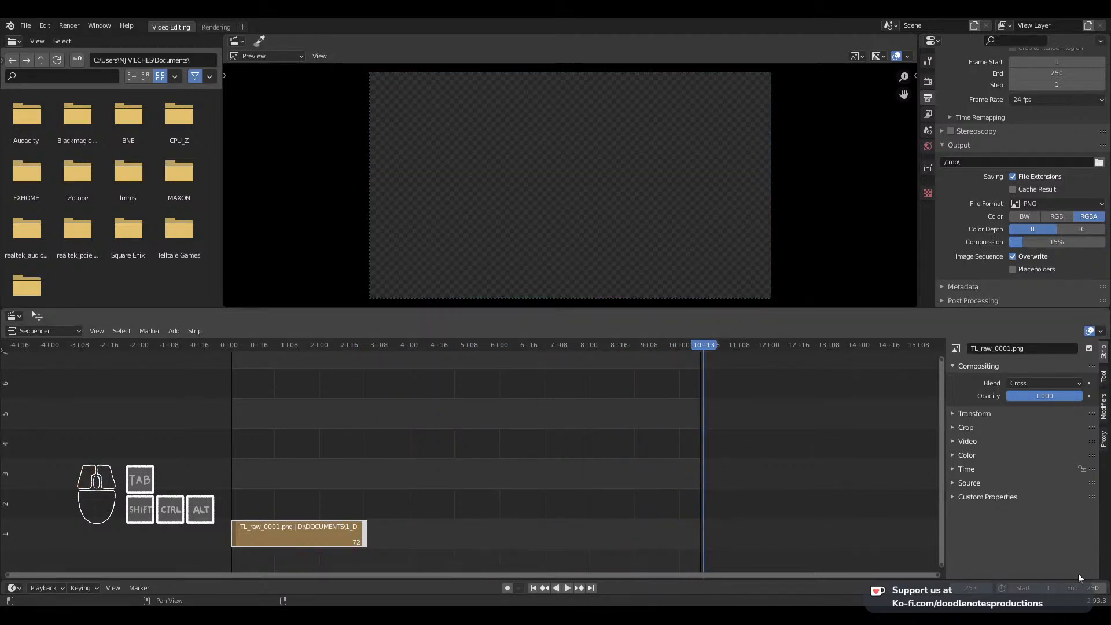
key(ctrl+z)
key(ctrl+z)
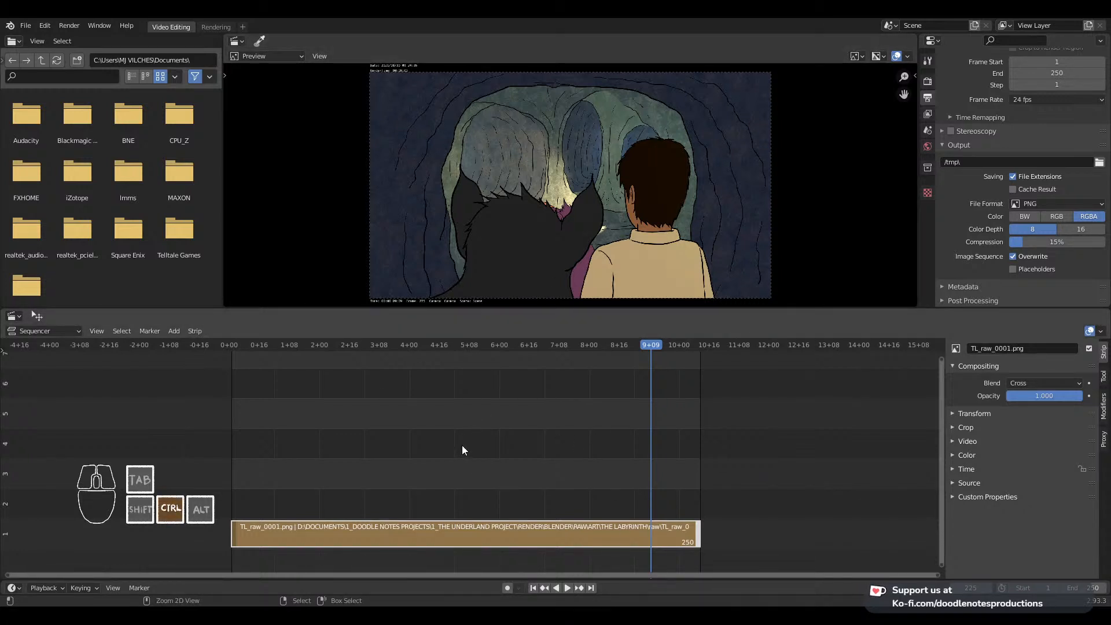
Save the project as The Labyrinth_toVid.blend in the ARTWORKS\The Labyrinth folder
key(ctrl+s)
click(219, 126)
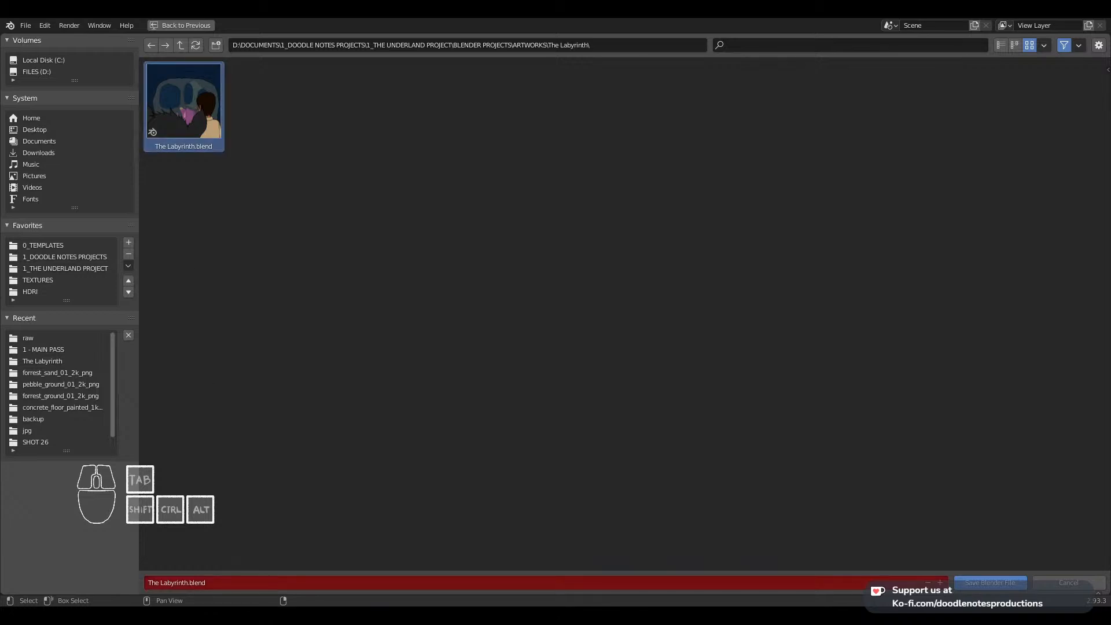
click(189, 582)
click(188, 582)
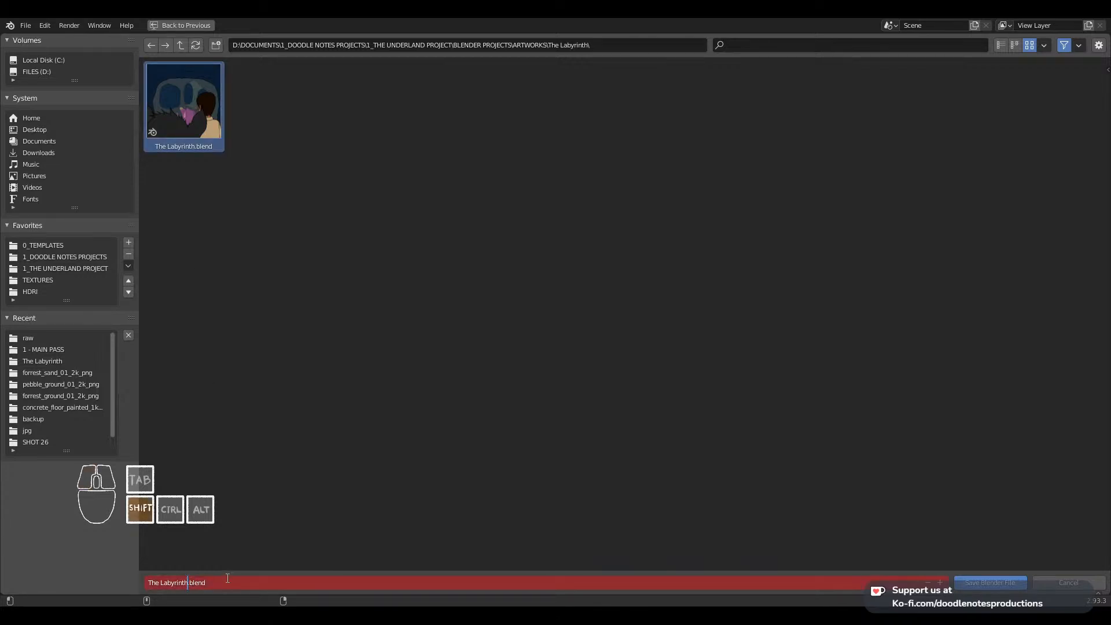
text(_toVid)
key(Return)
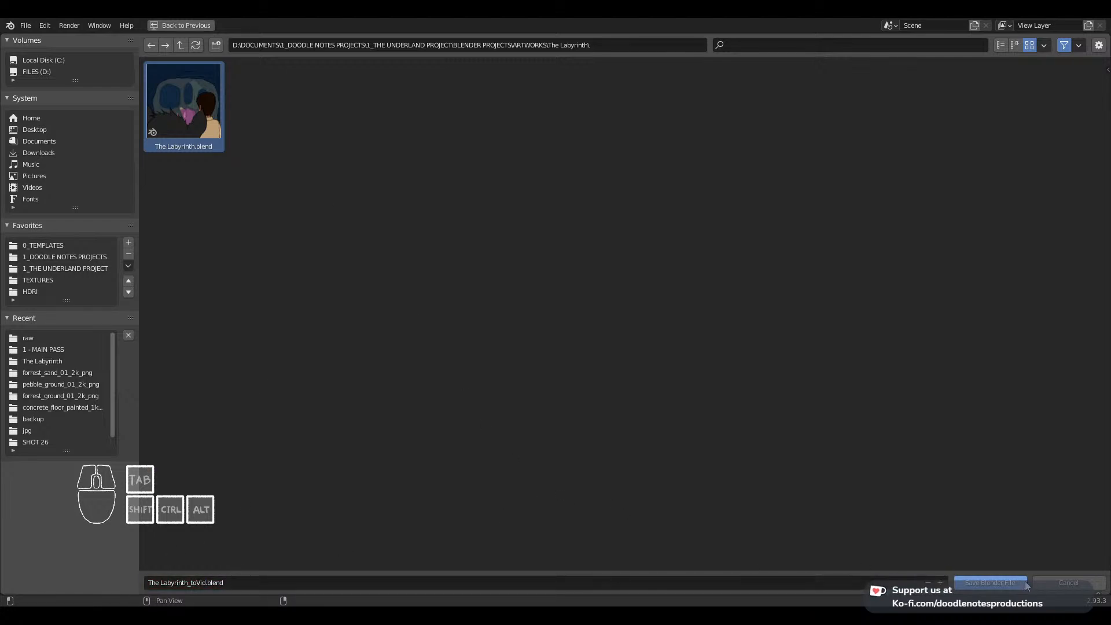
click(1004, 586)
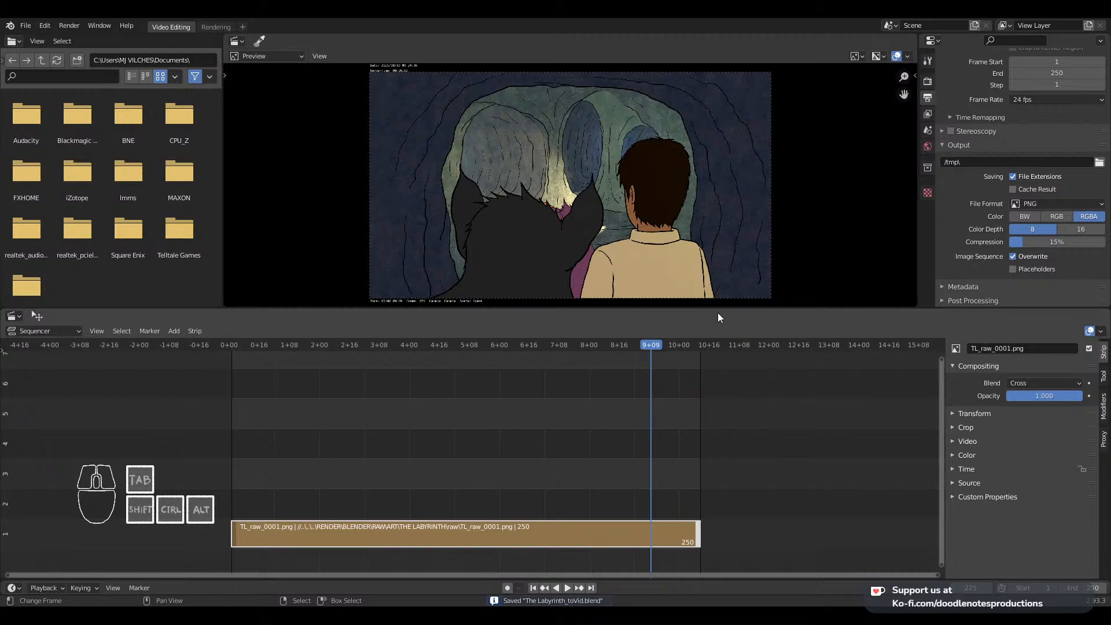
Set the render output path to RAW\ART\THE LABYRINTH with the file name TL_raw_ and save the project
click(1098, 165)
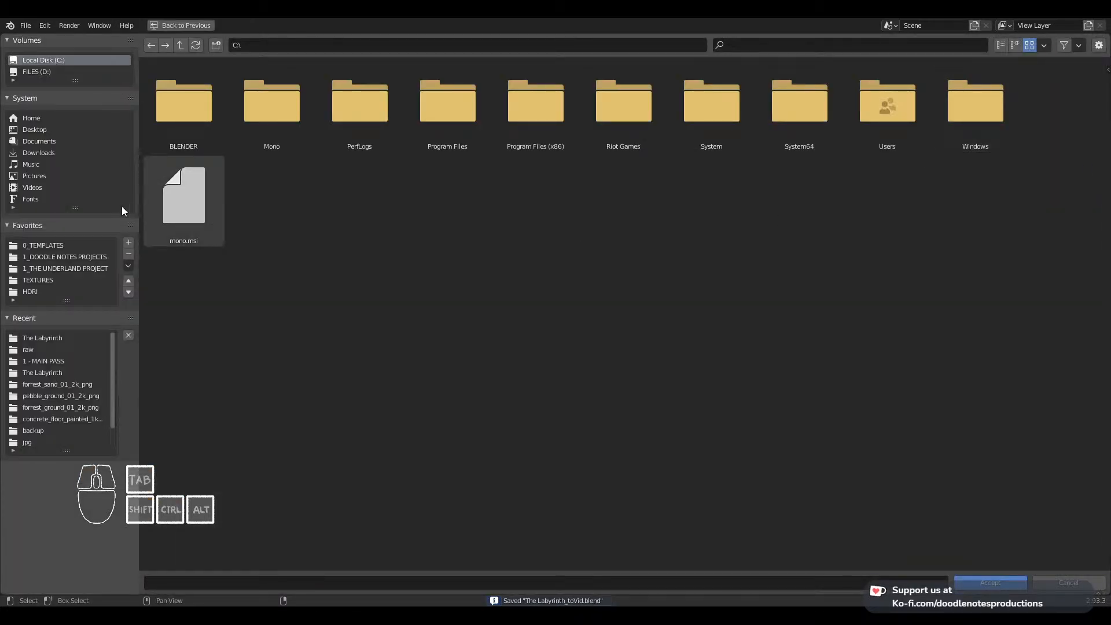
click(52, 349)
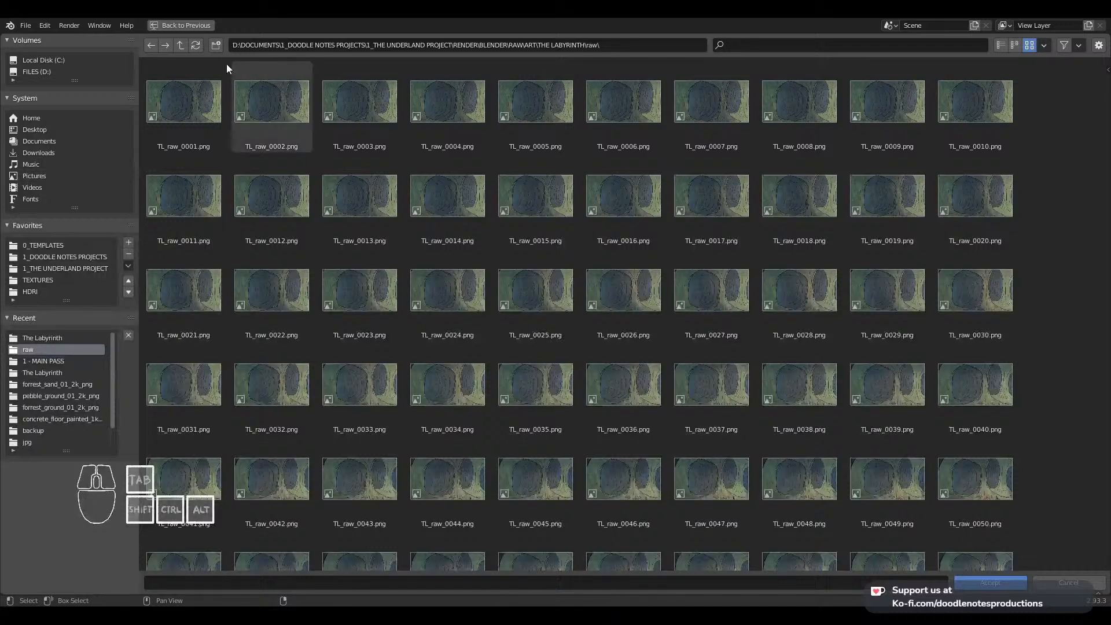
click(181, 48)
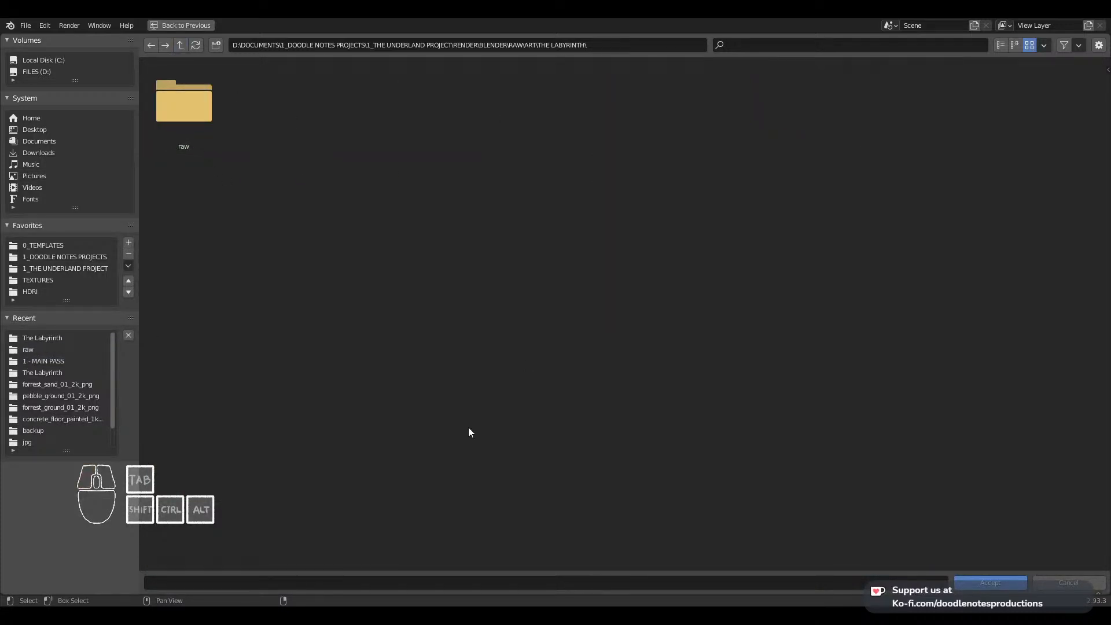
click(228, 581)
text(TL_ra)
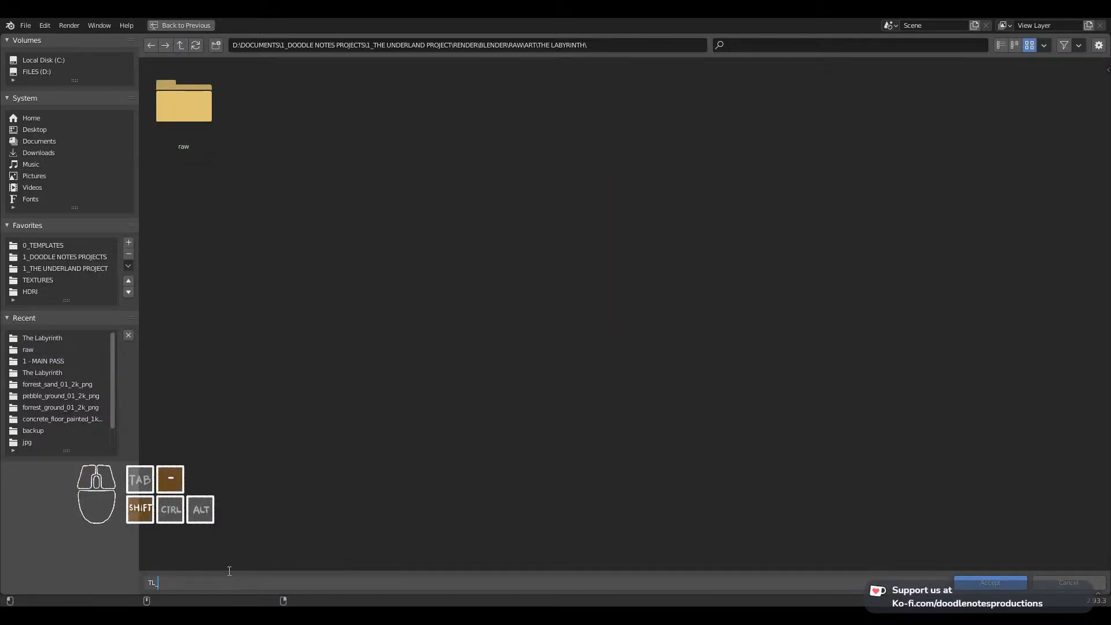
text(w_)
key(Return)
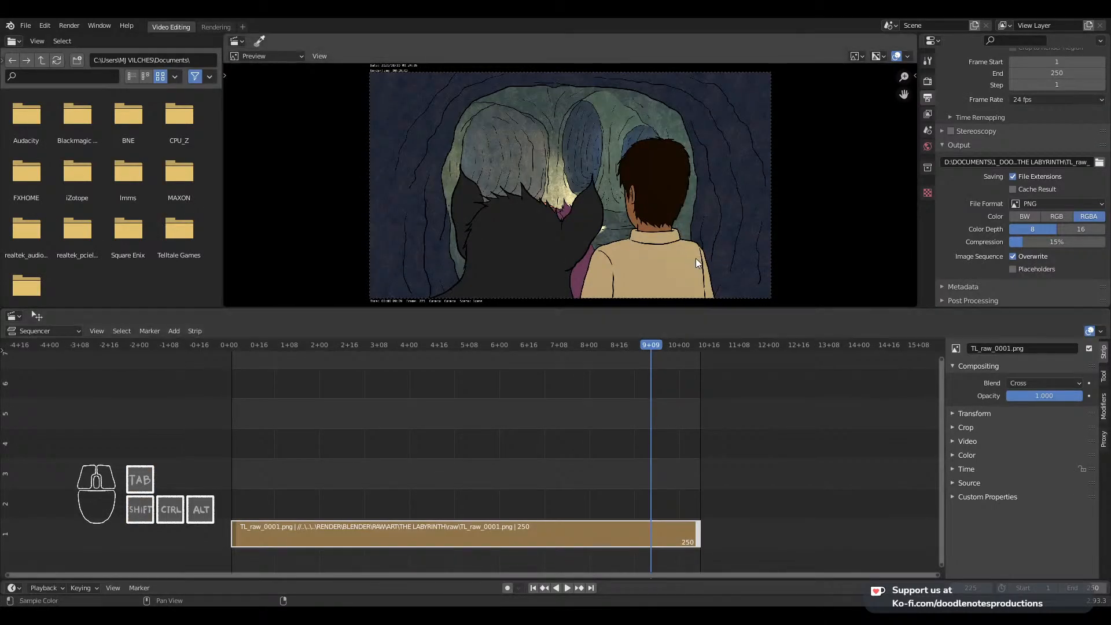
key(ctrl+s)
Play the image sequence from near the strip's start, stop to save the project, and resume playback briefly before stopping it
click(235, 393)
key(space)
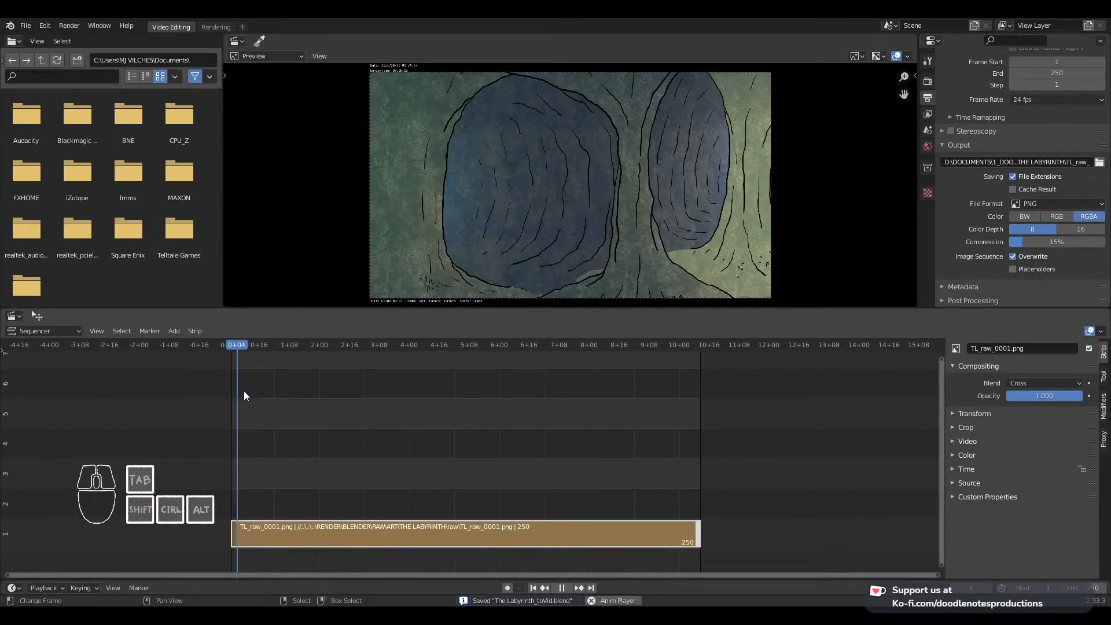
key(space)
key(ctrl+s)
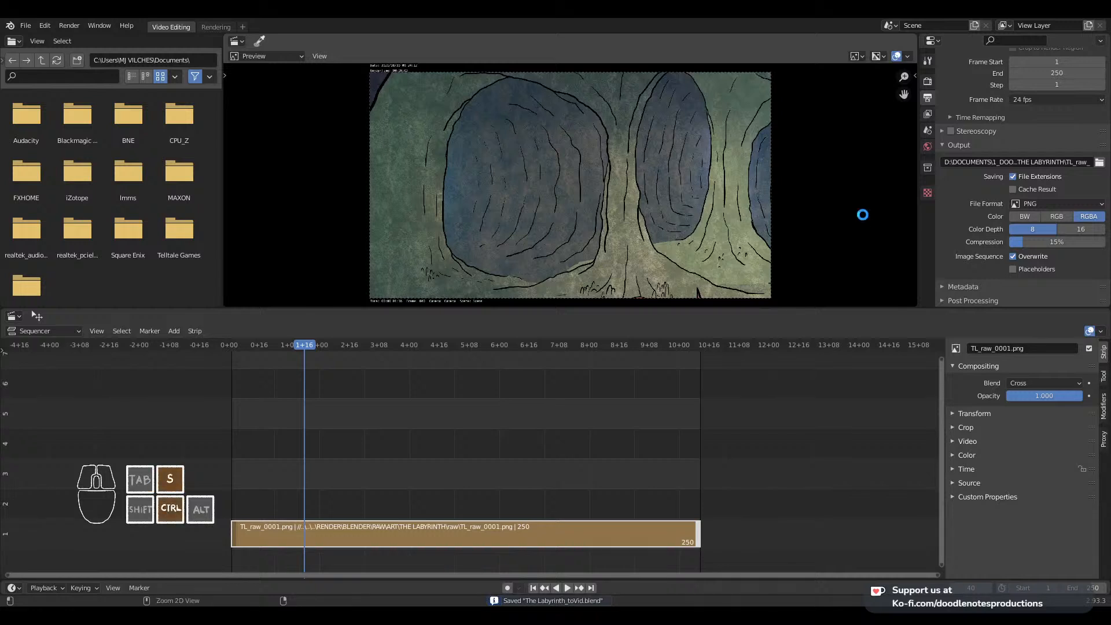
key(space)
key(space)
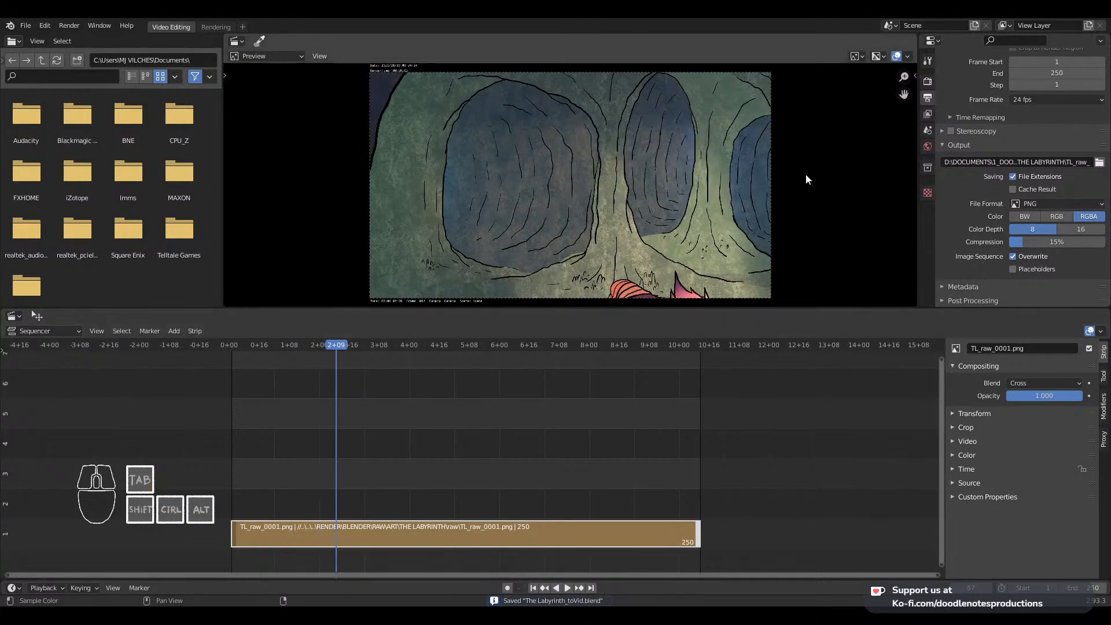
click(1059, 204)
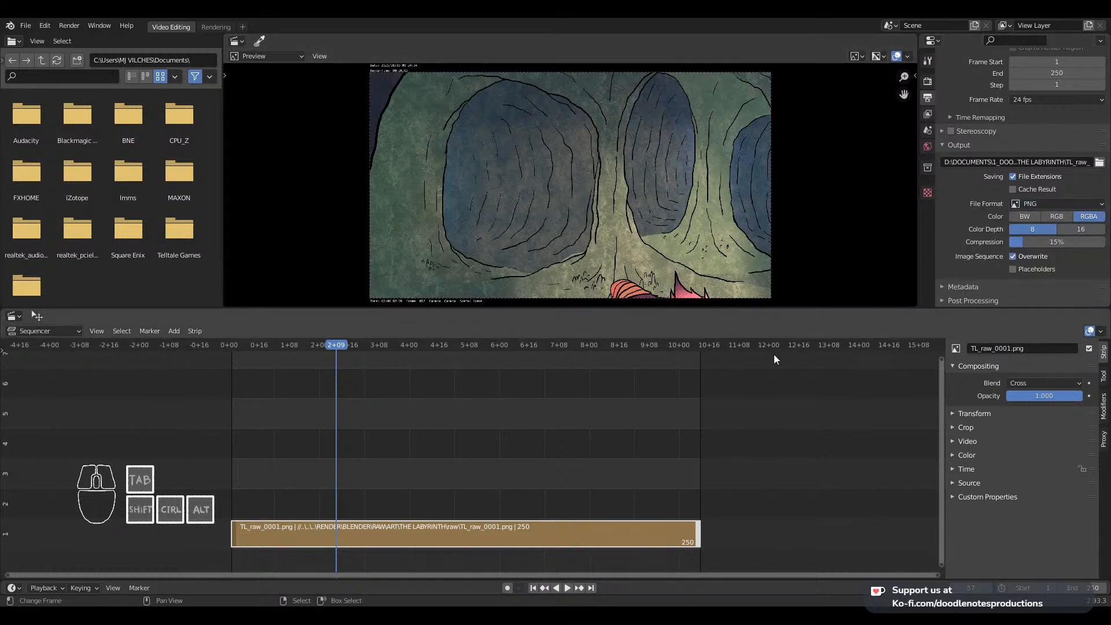
click(1057, 205)
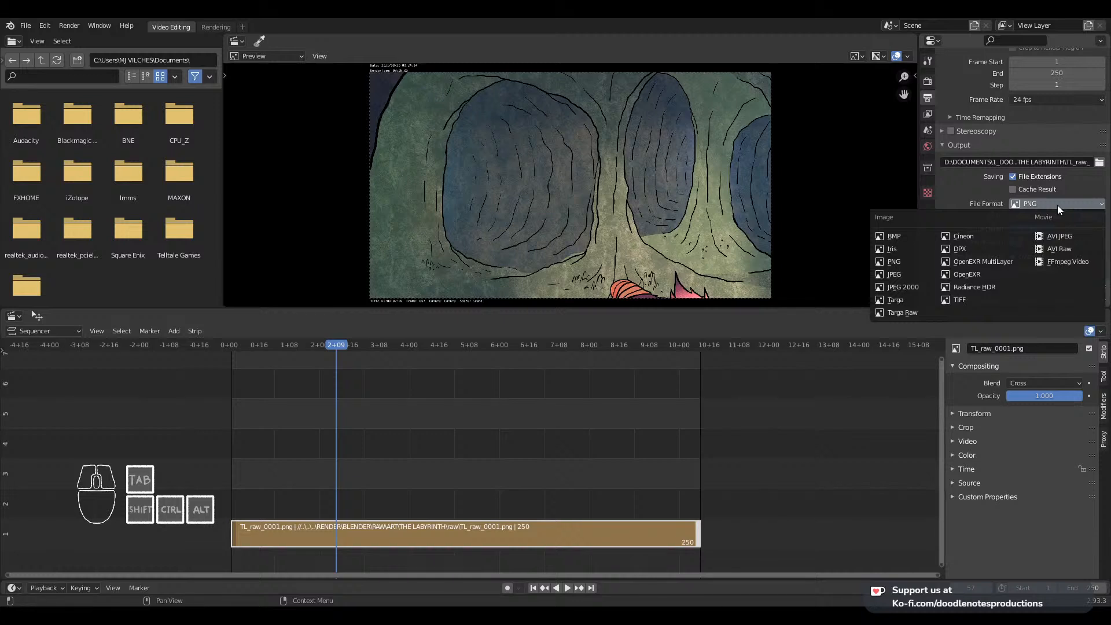
click(1057, 205)
click(1058, 204)
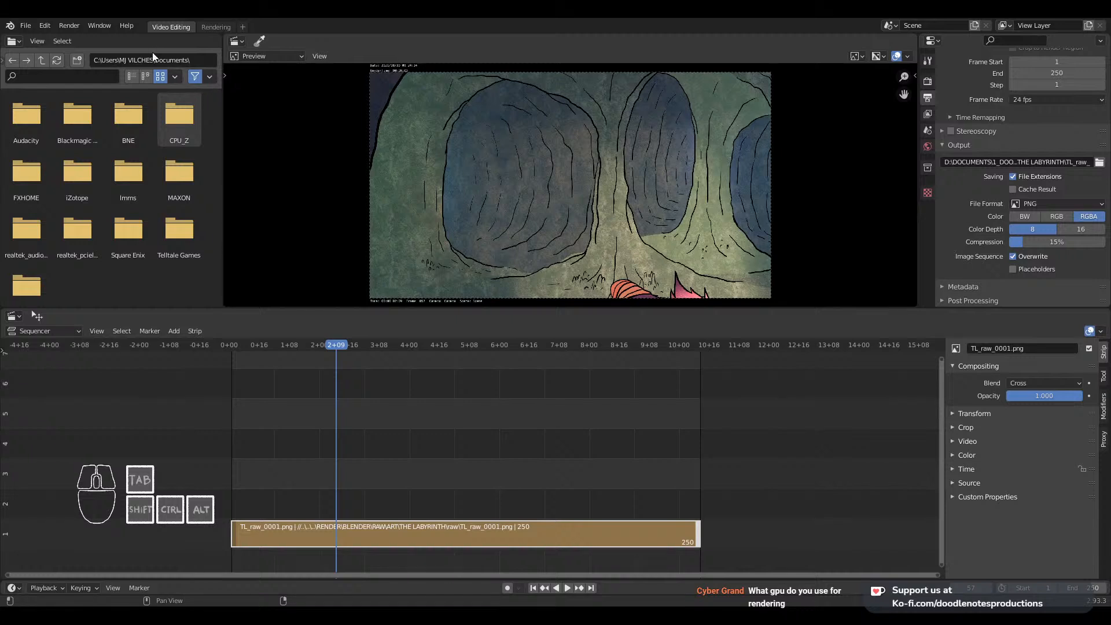
click(73, 27)
mouse_move(52, 27)
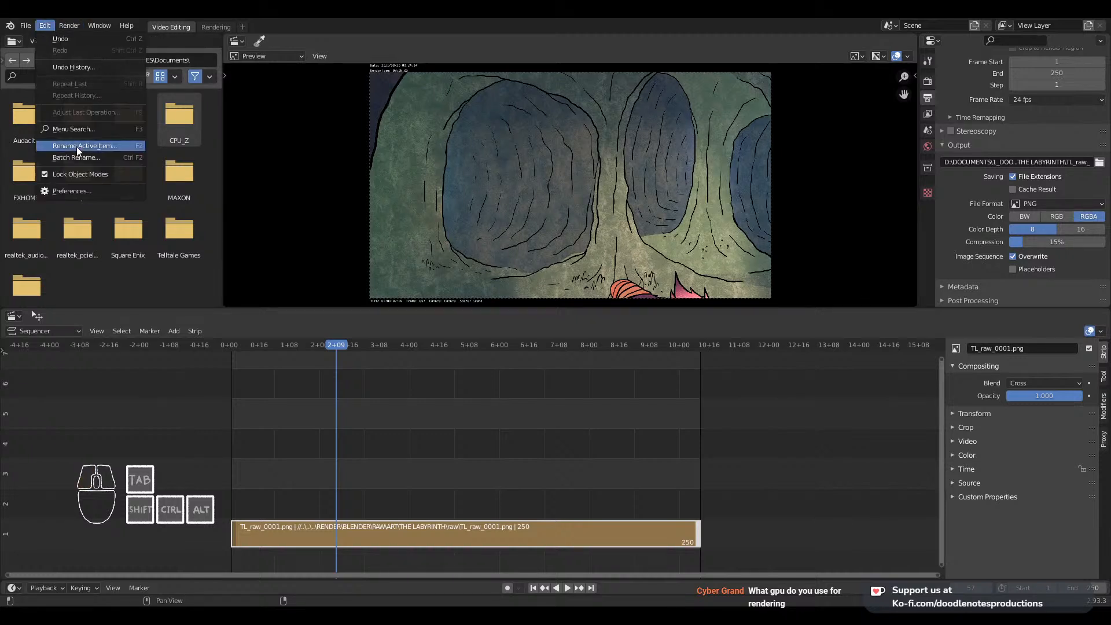
click(86, 187)
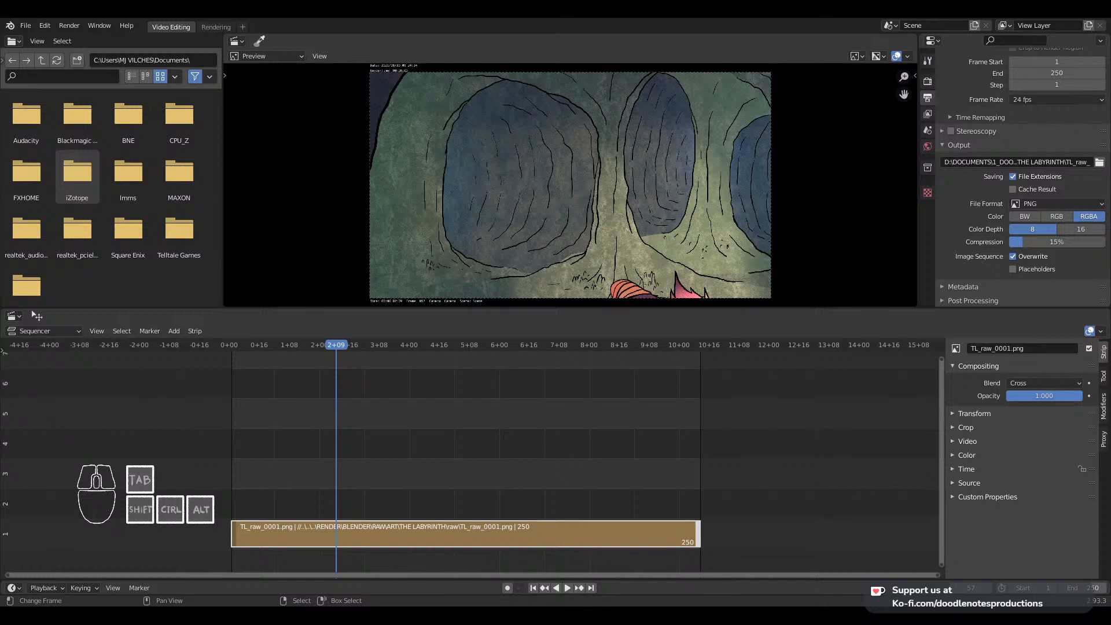
click(405, 615)
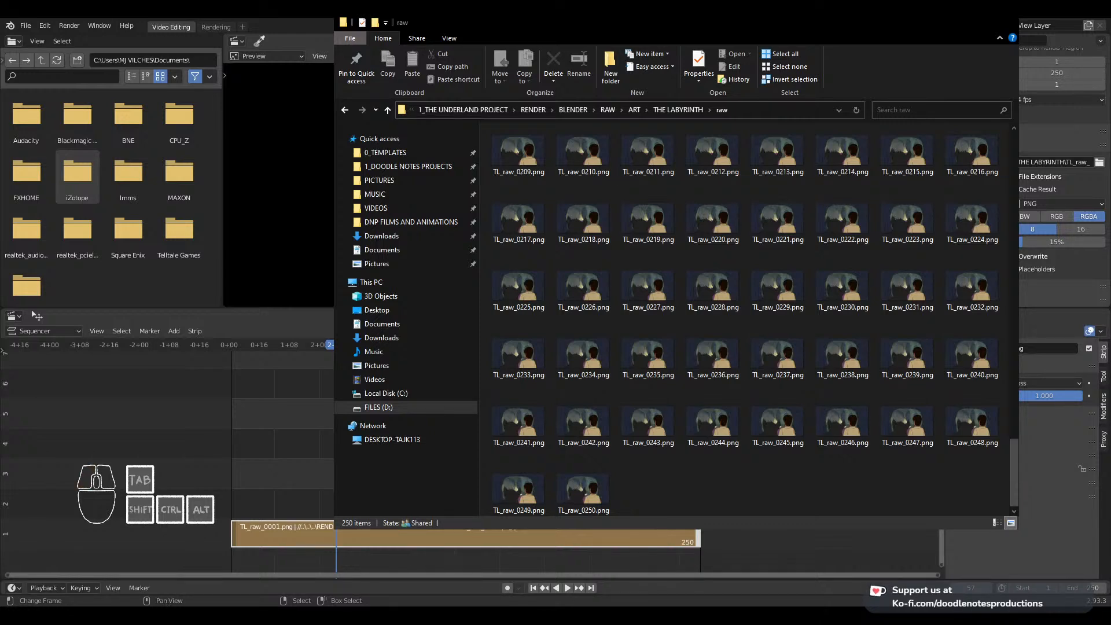
click(36, 315)
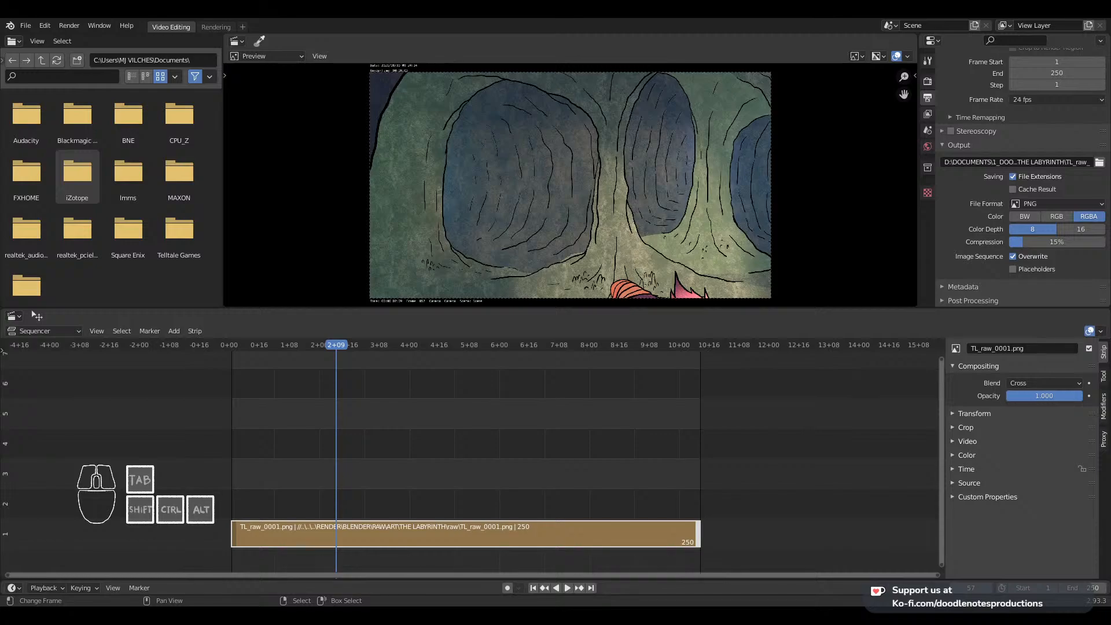
Switch to OBS, make the SCREEN ALL source visible in the SCREEN scene, and return to Blender
click(341, 378)
drag(242, 378, 225, 446)
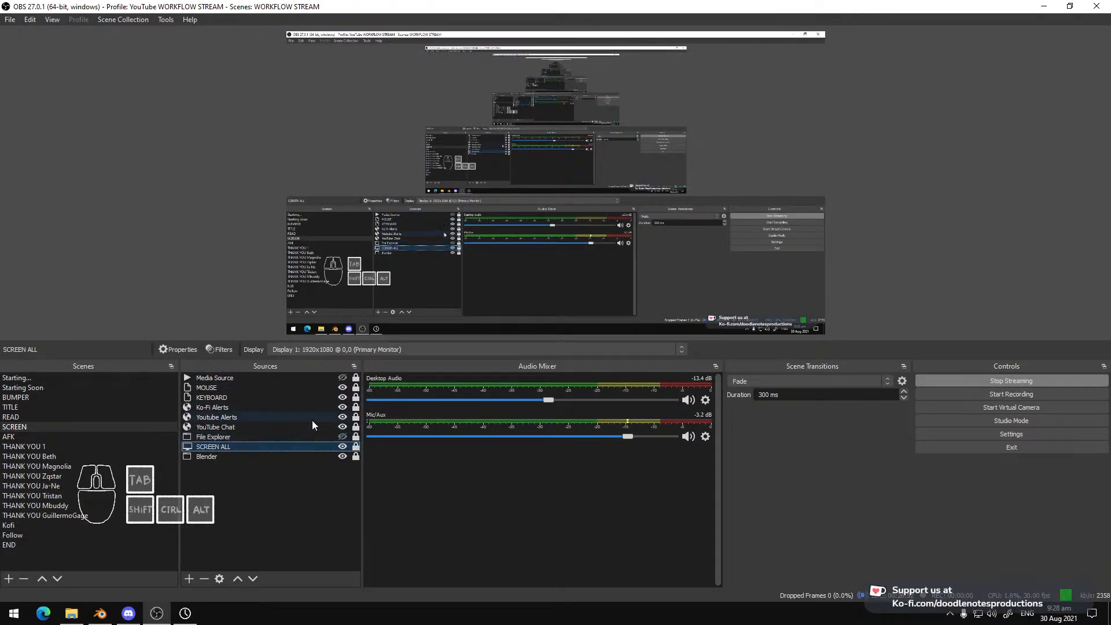
click(107, 617)
Enable the NVIDIA GeForce GTX 1650 as a CUDA device for Cycles in Blender's system preferences
click(44, 22)
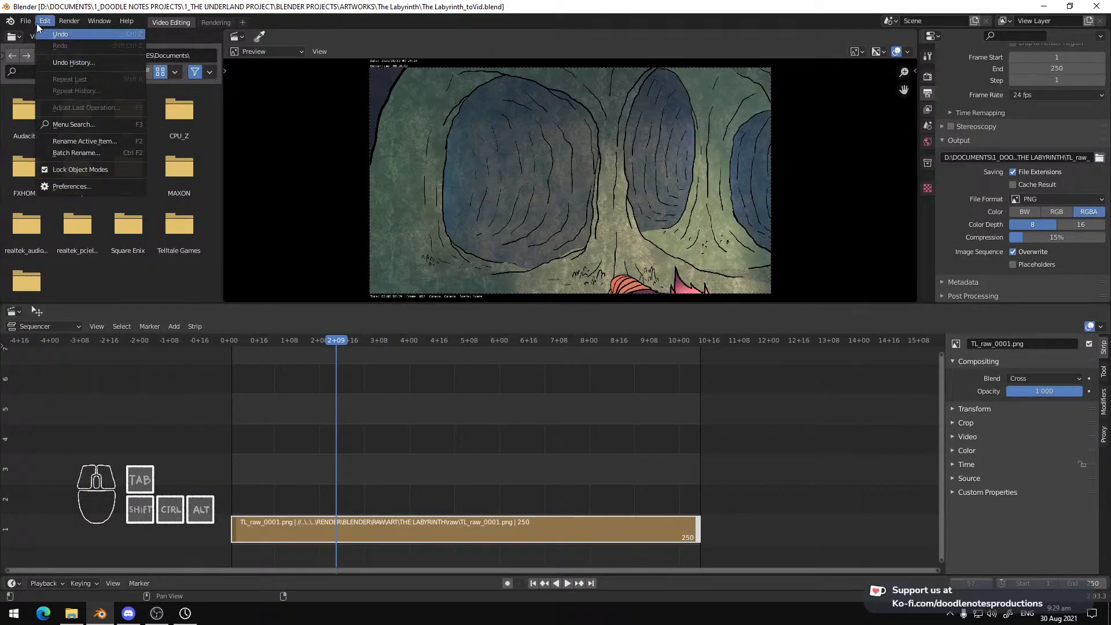
click(90, 187)
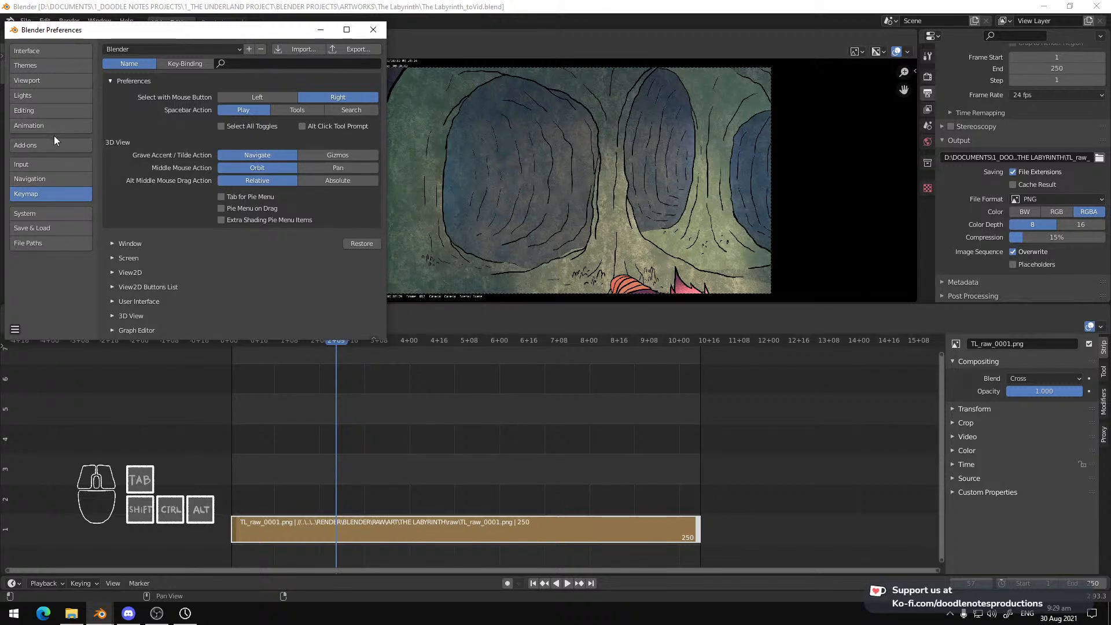
click(47, 214)
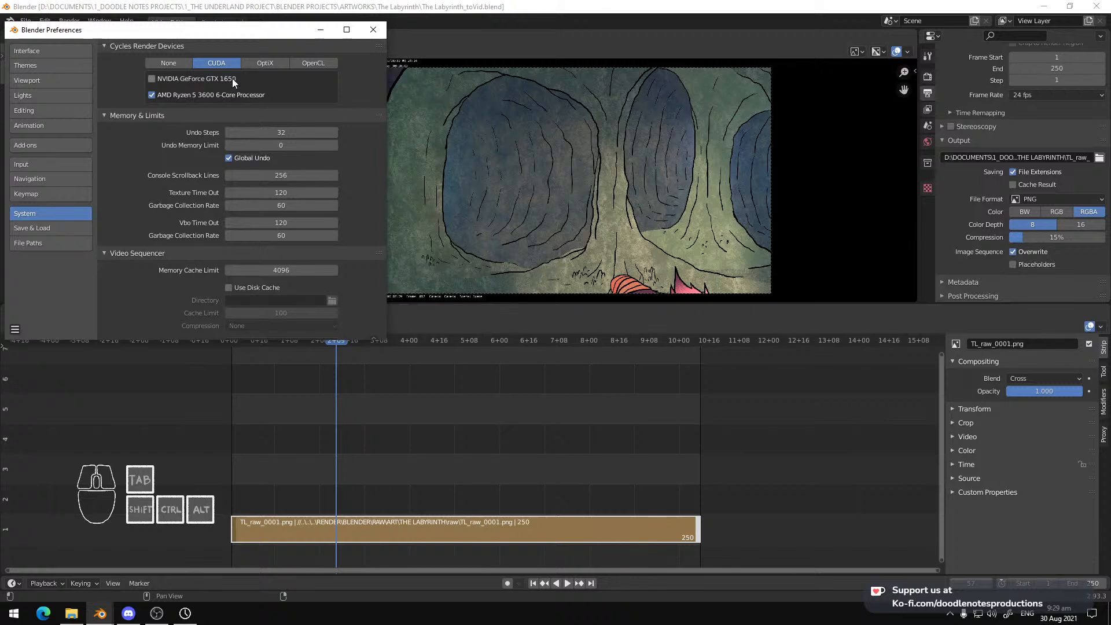
click(189, 78)
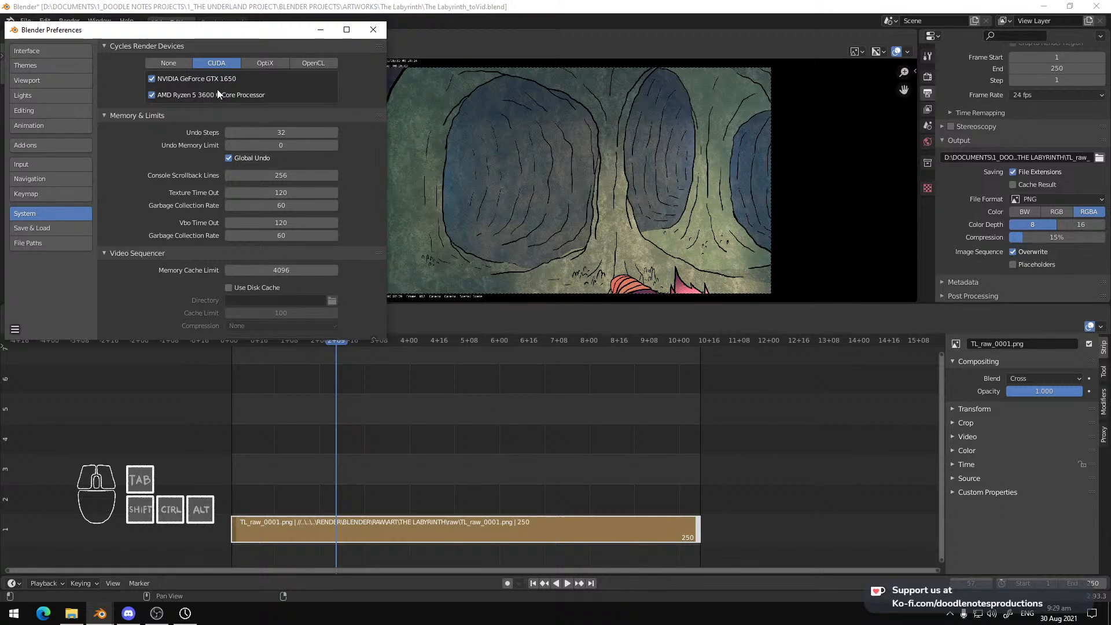
drag(240, 30, 261, 33)
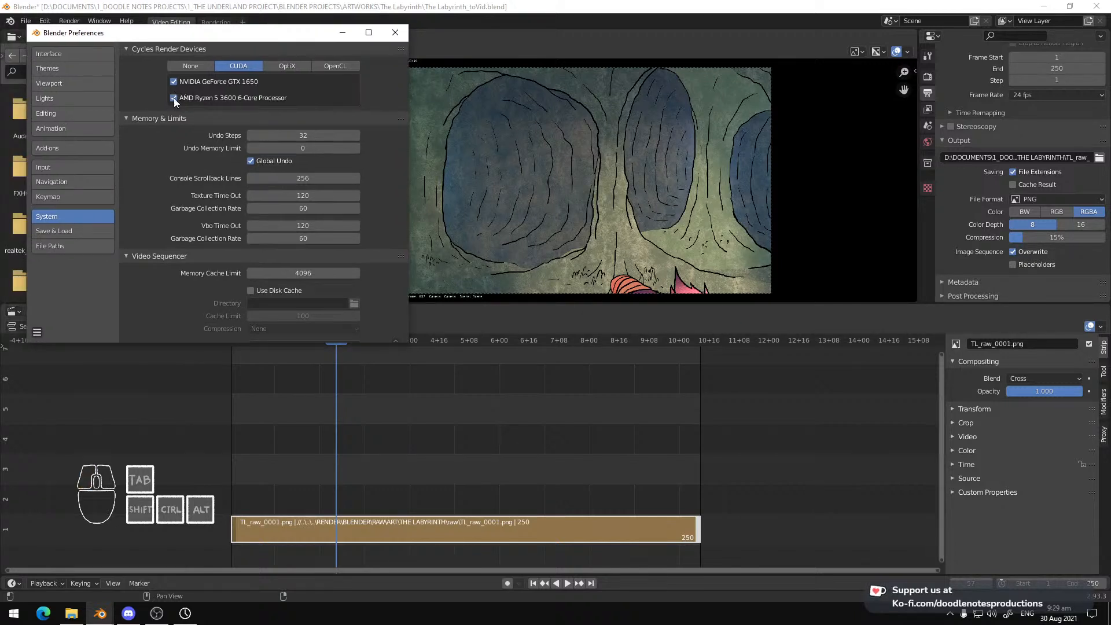
Save the preferences, close their window, and save the project
click(36, 332)
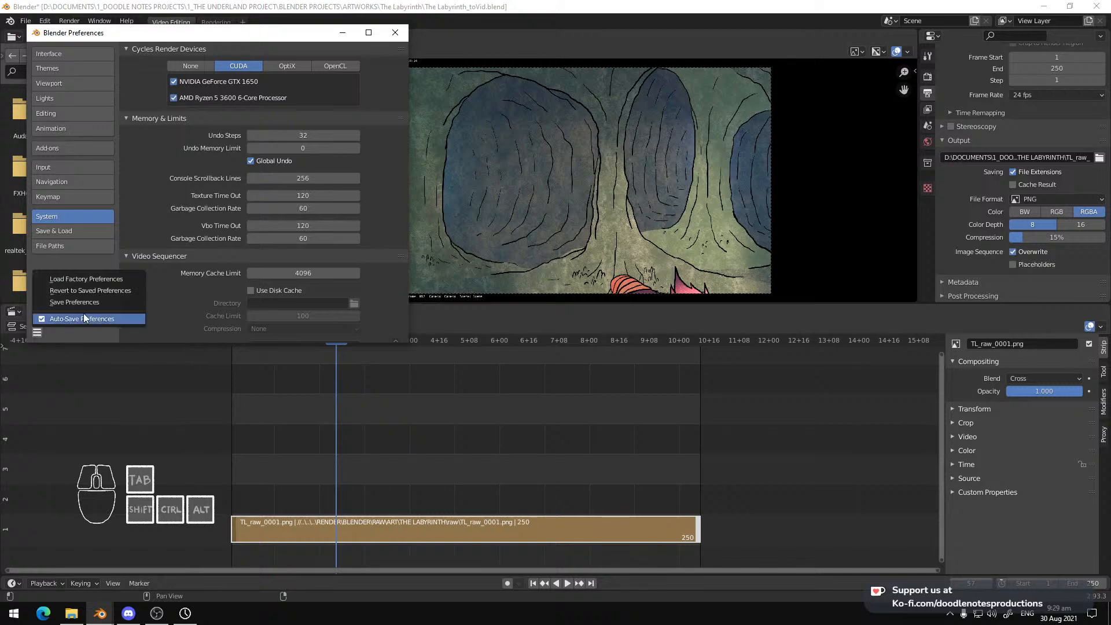
click(99, 301)
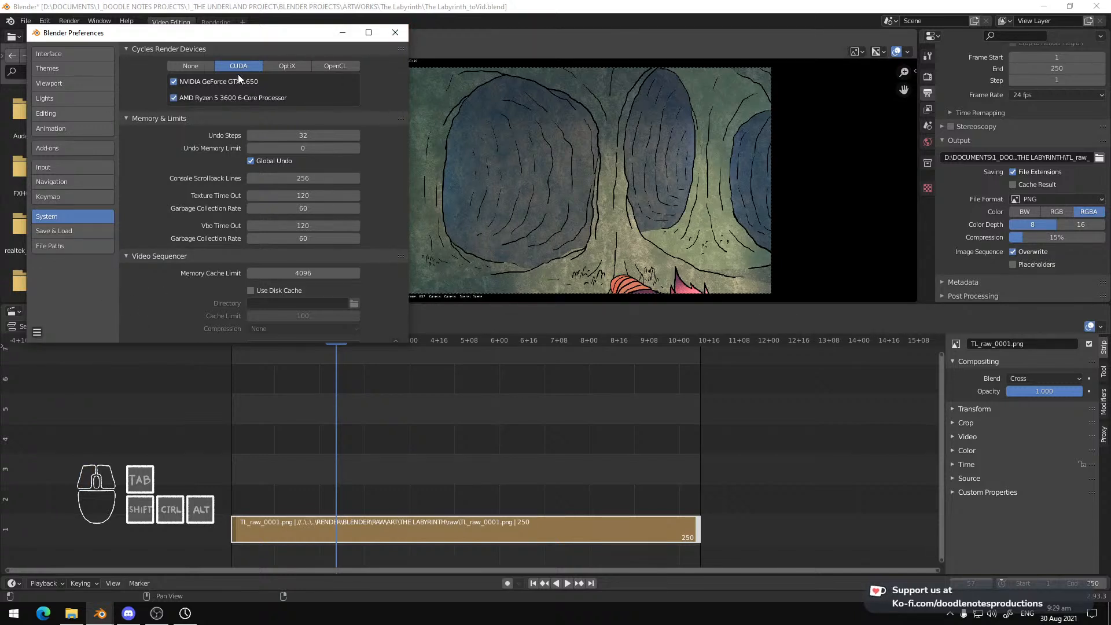
click(396, 33)
key(ctrl+s)
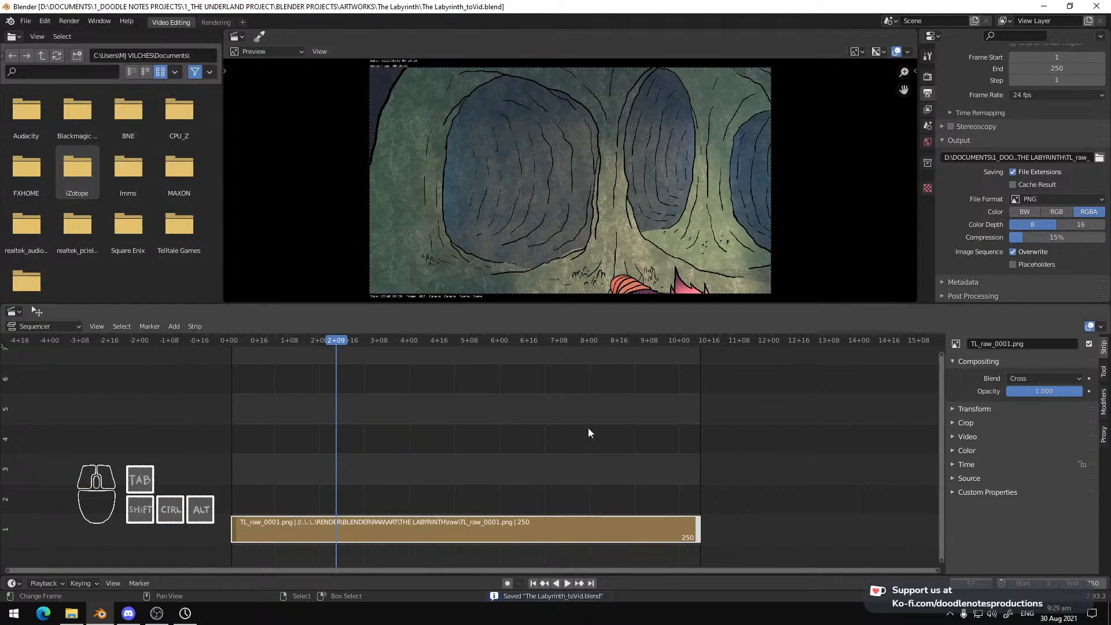
scroll(536, 435, up, 3)
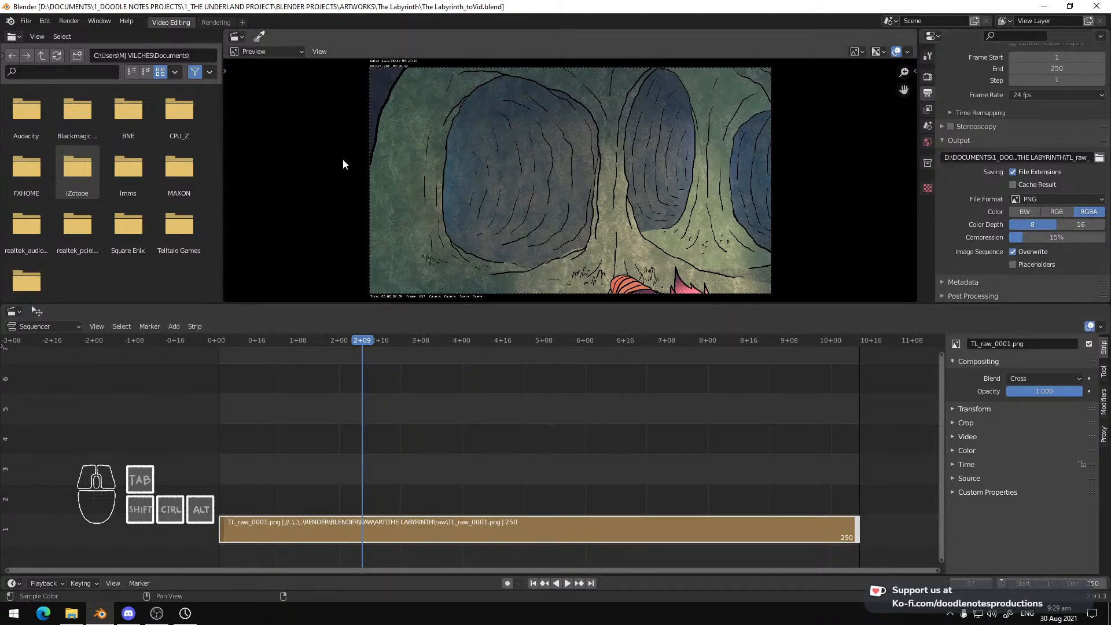
Switch to OBS to hide the SCREEN ALL source, and return to Blender to save the project
click(157, 613)
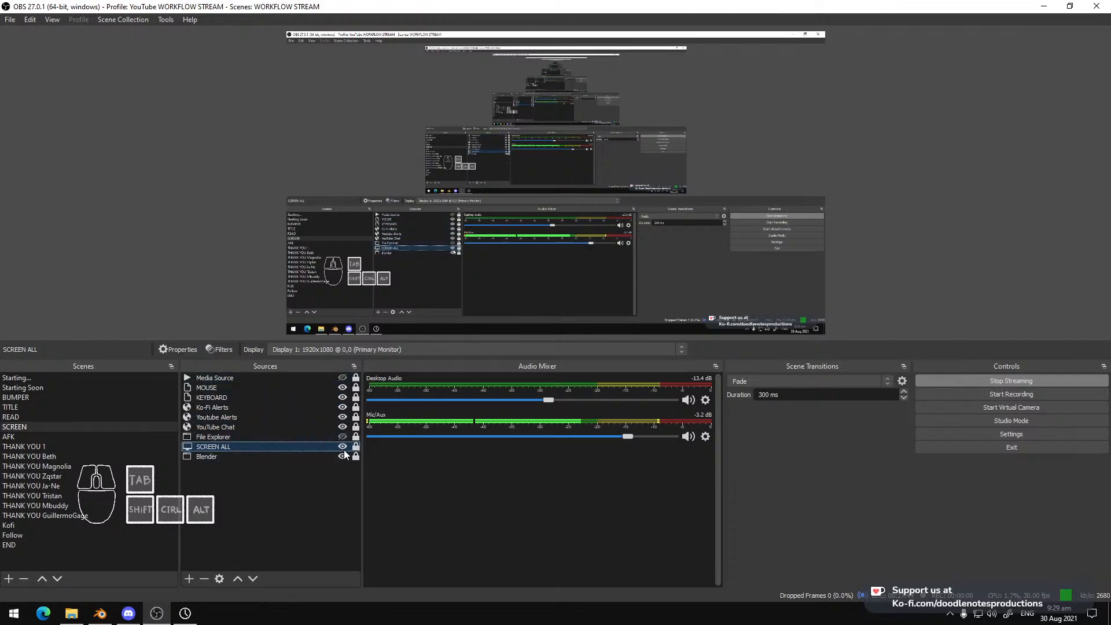
key(alt+Tab)
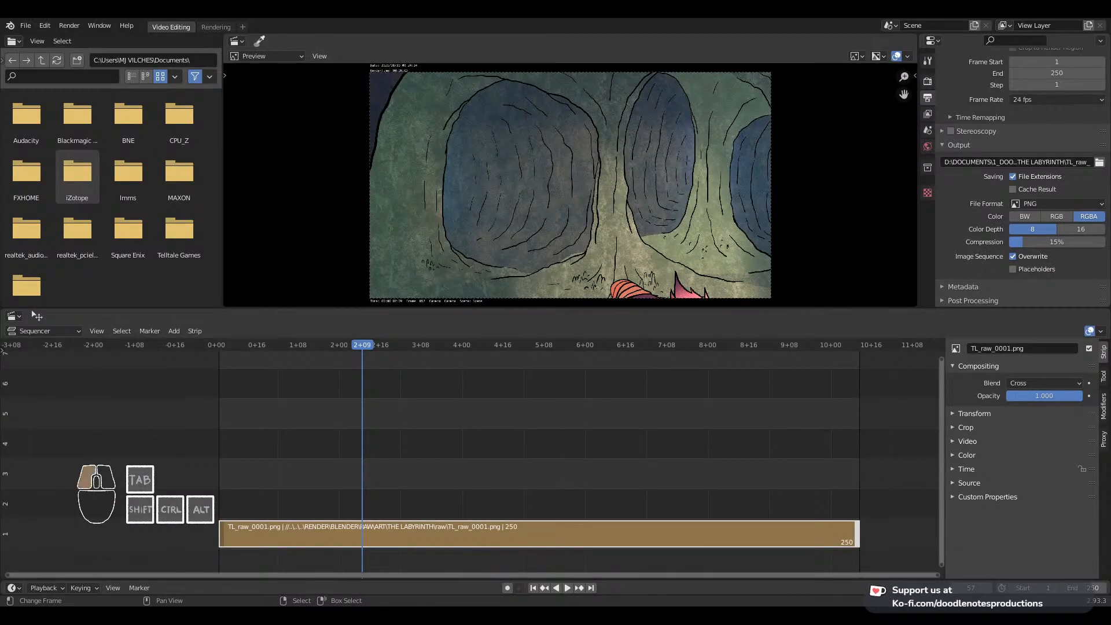
key(ctrl+s)
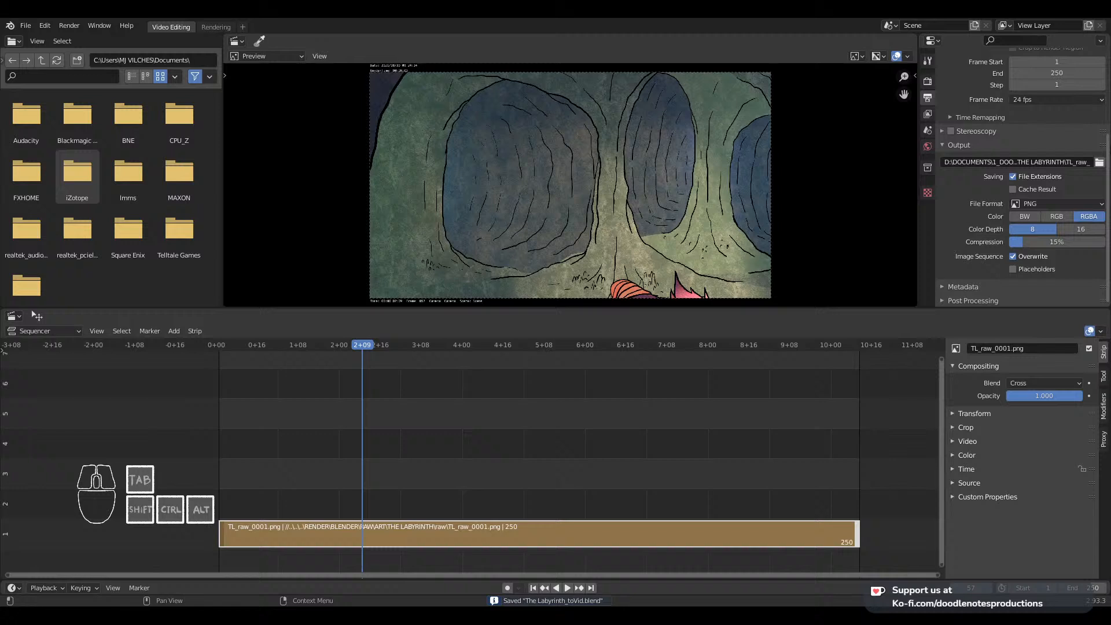
Set the render output's file format to FFmpeg Video and expand its encoding settings
click(1057, 203)
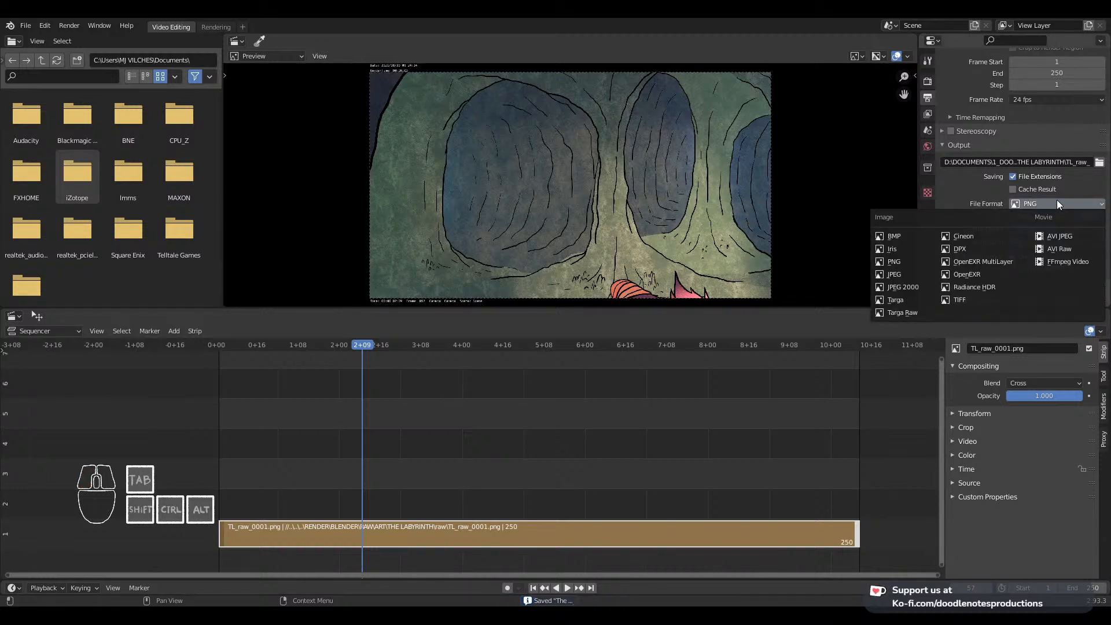
click(1057, 199)
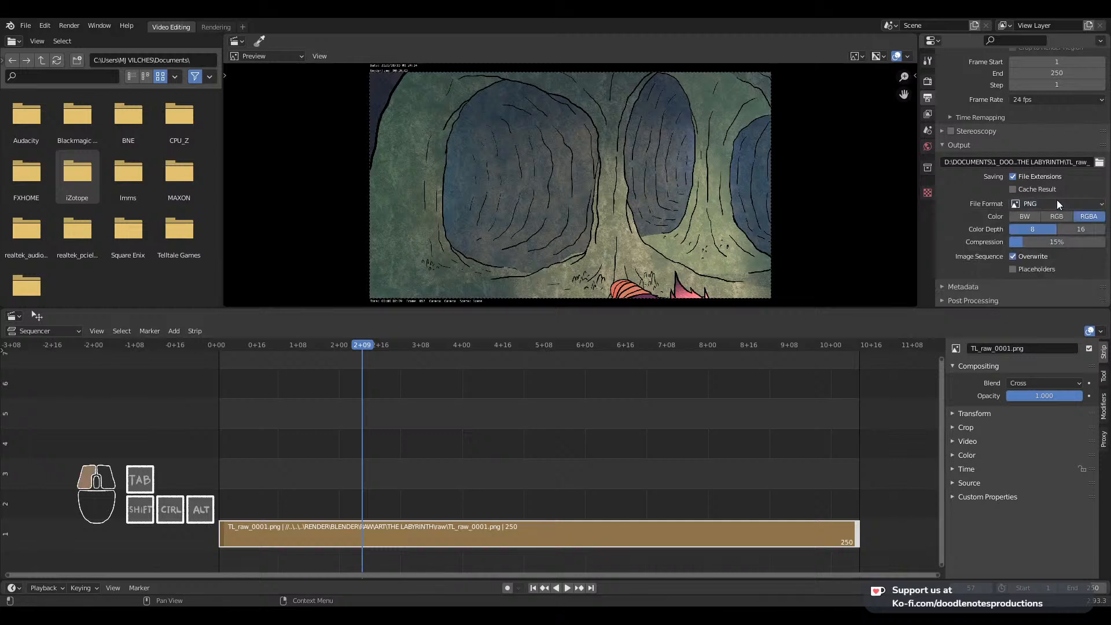
click(1057, 200)
click(1068, 261)
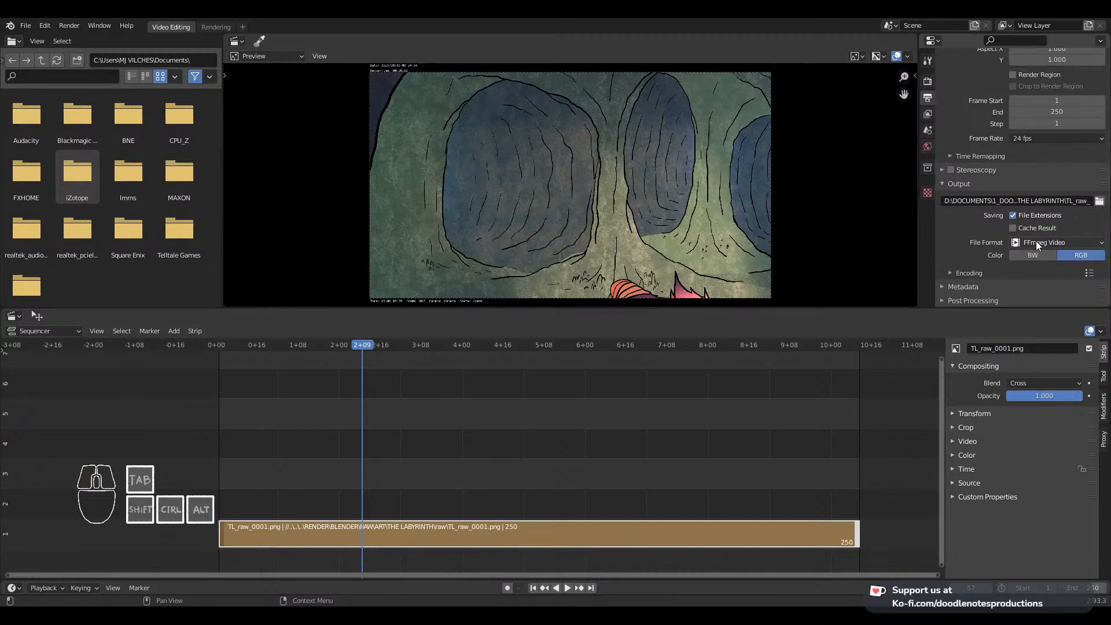
click(973, 269)
scroll(945, 210, down, 1)
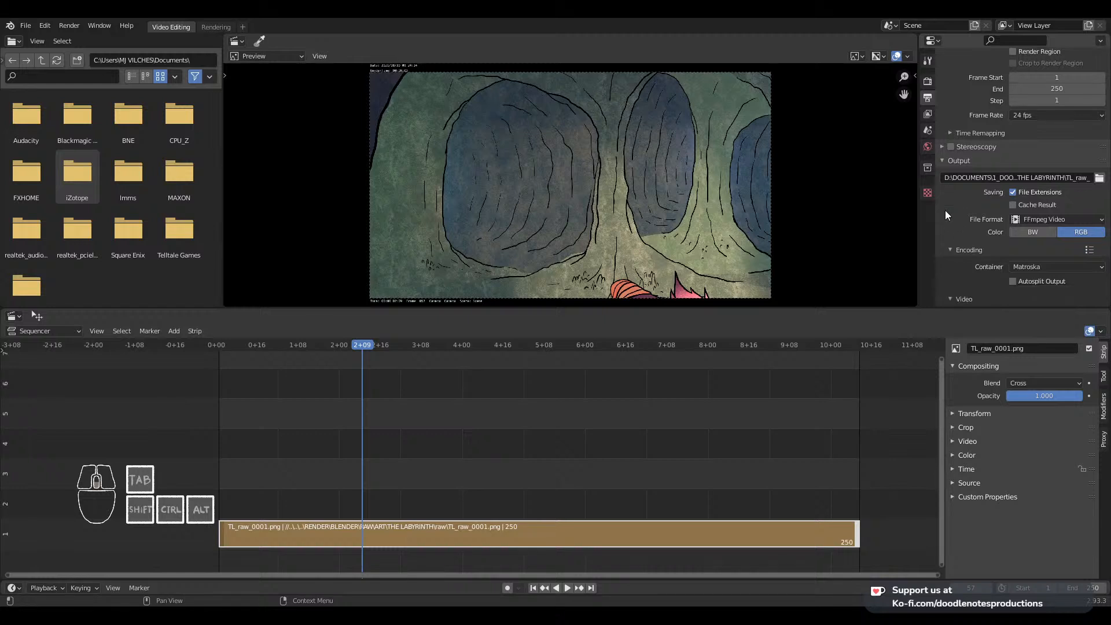
scroll(952, 211, down, 2)
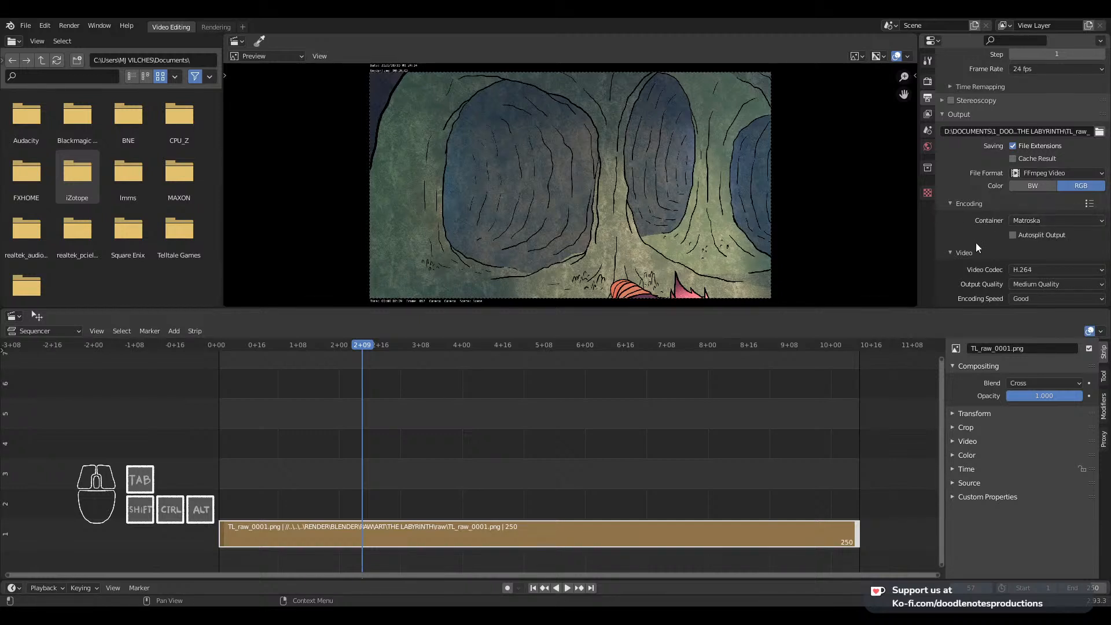
Apply the H264 in MP4 encoding preset to the video output
click(1088, 205)
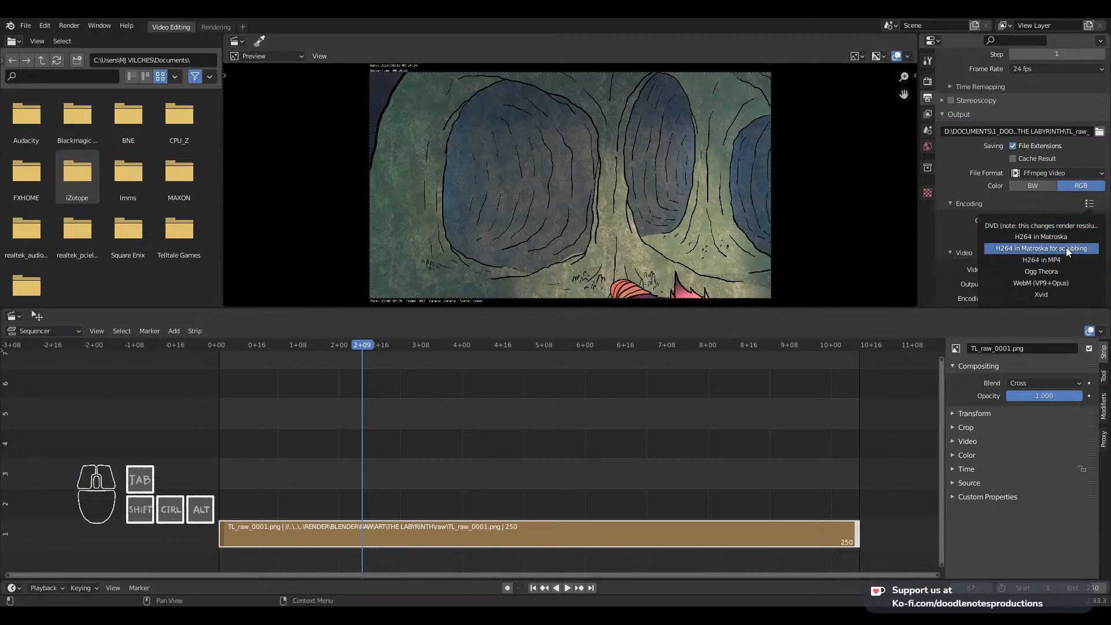
click(1051, 260)
click(1089, 204)
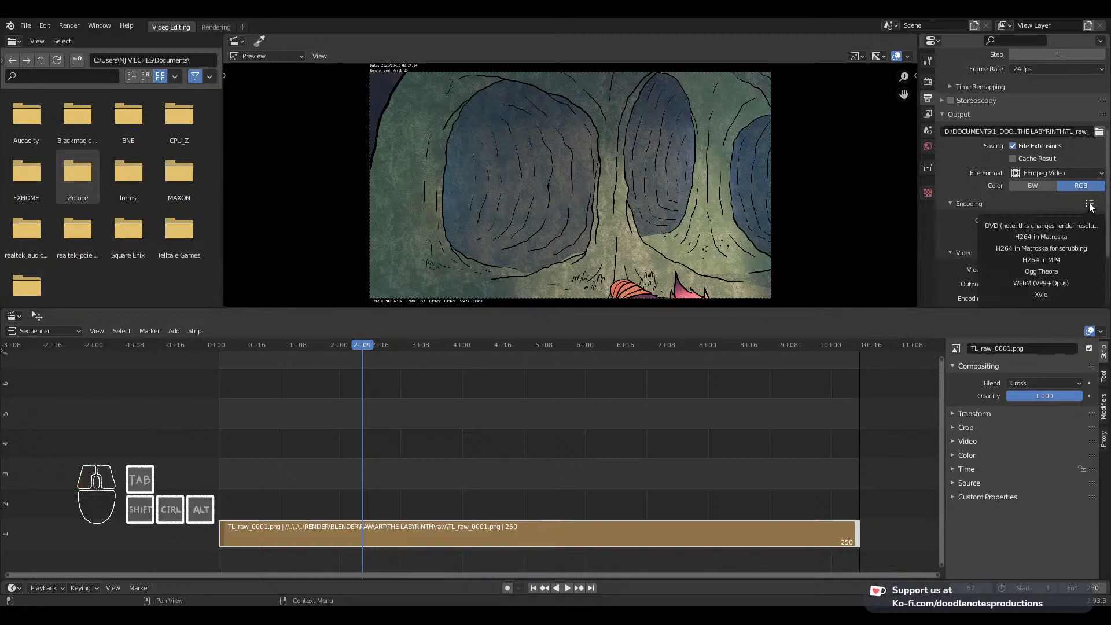
click(1051, 262)
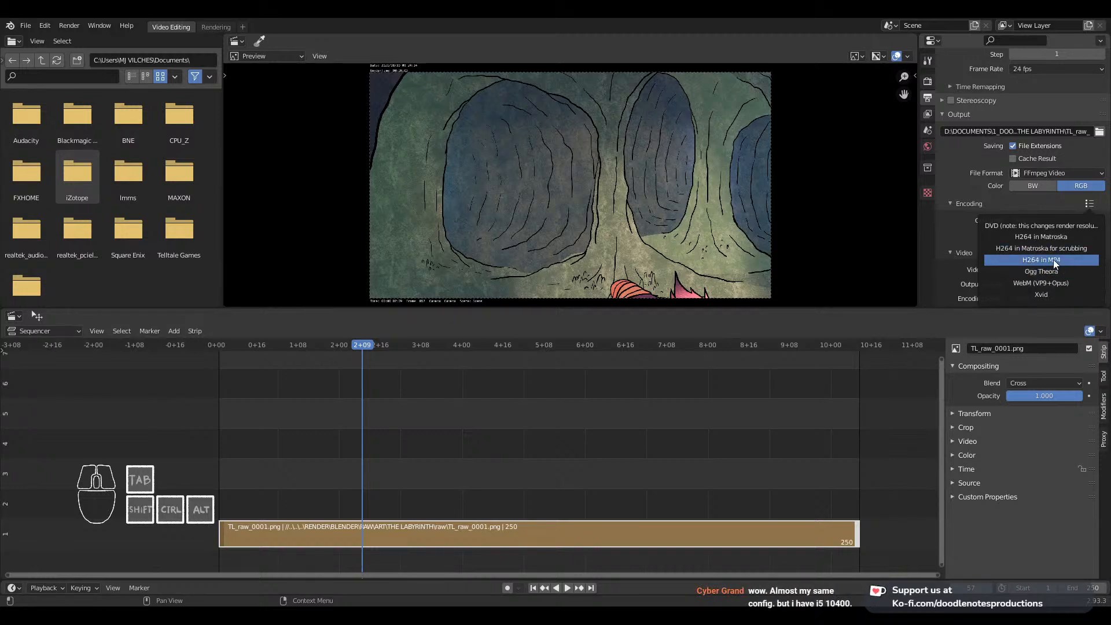
click(1053, 259)
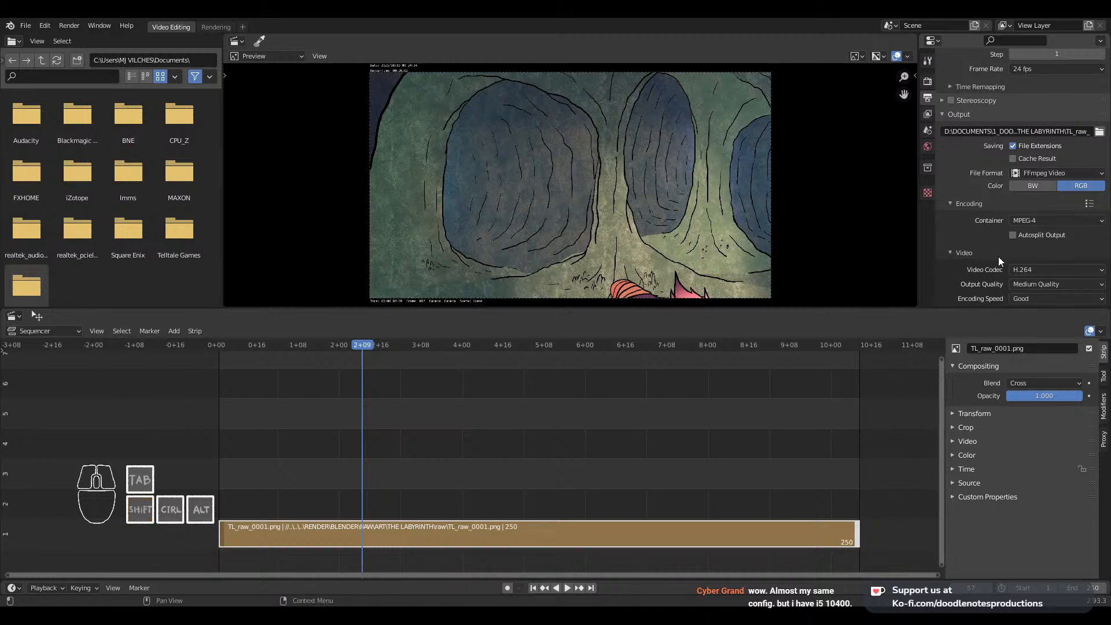
Set the output quality of the H.264 video encoding to Perceptually Lossless
scroll(999, 256, down, 2)
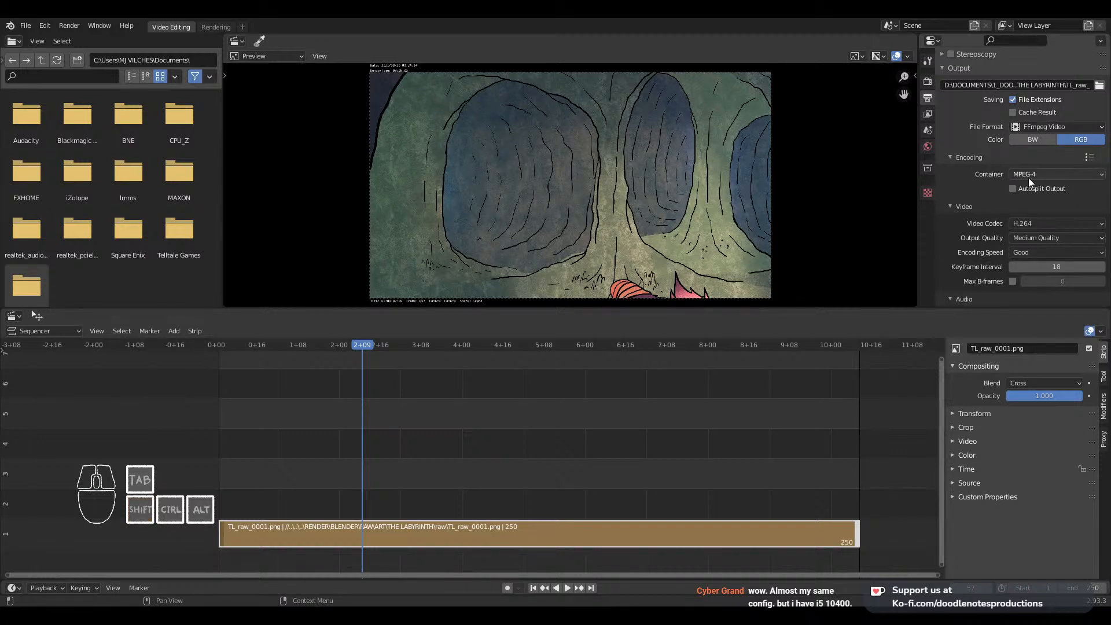
click(1037, 237)
click(1036, 238)
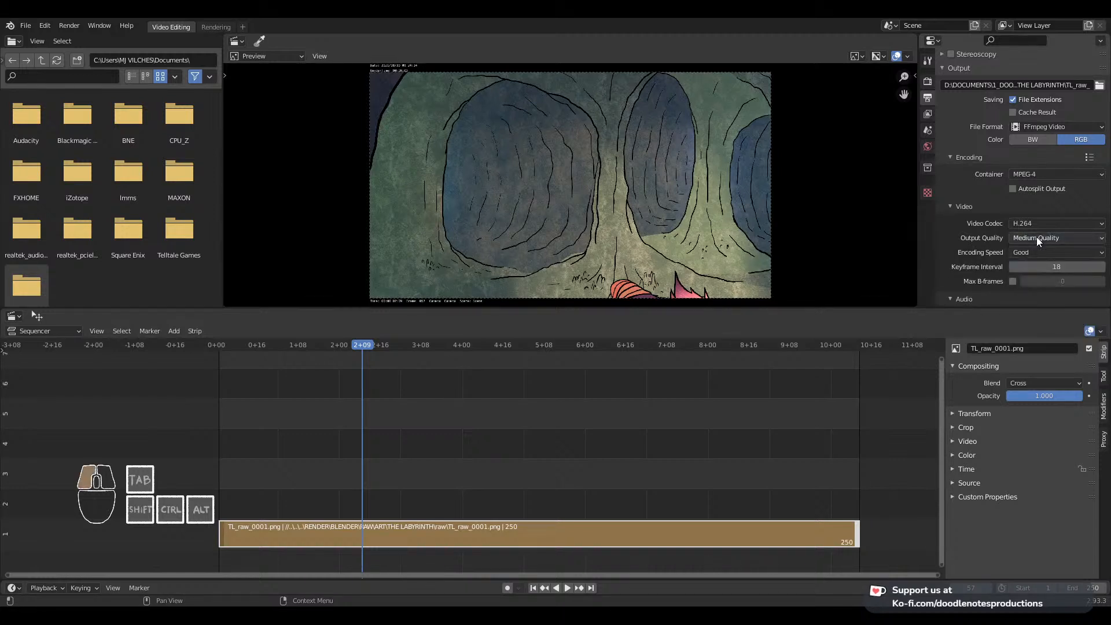
click(1036, 237)
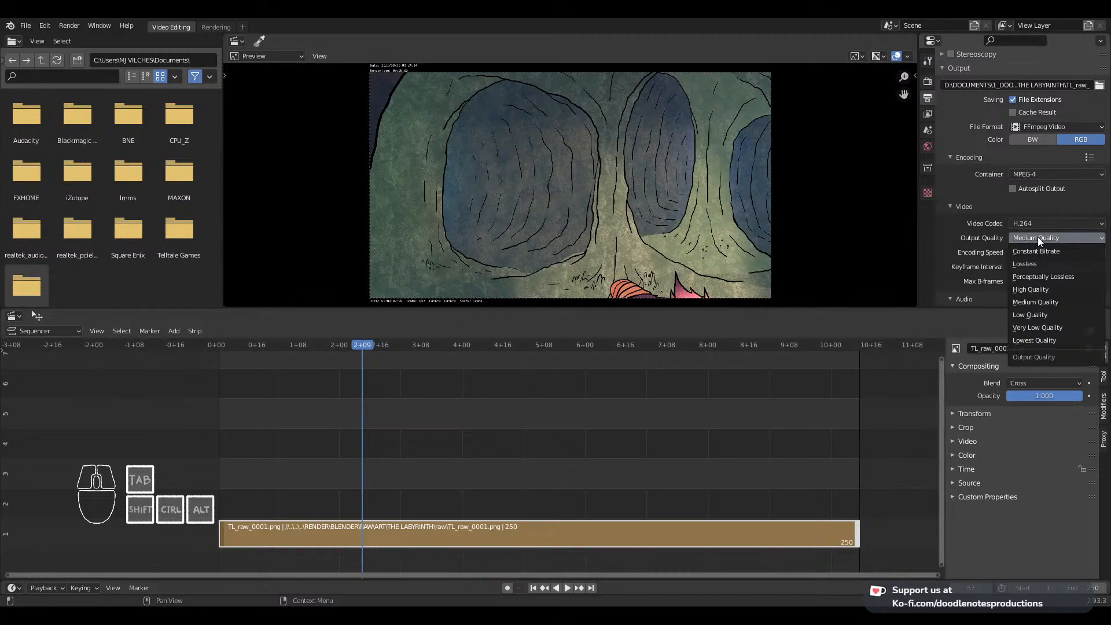
click(1039, 237)
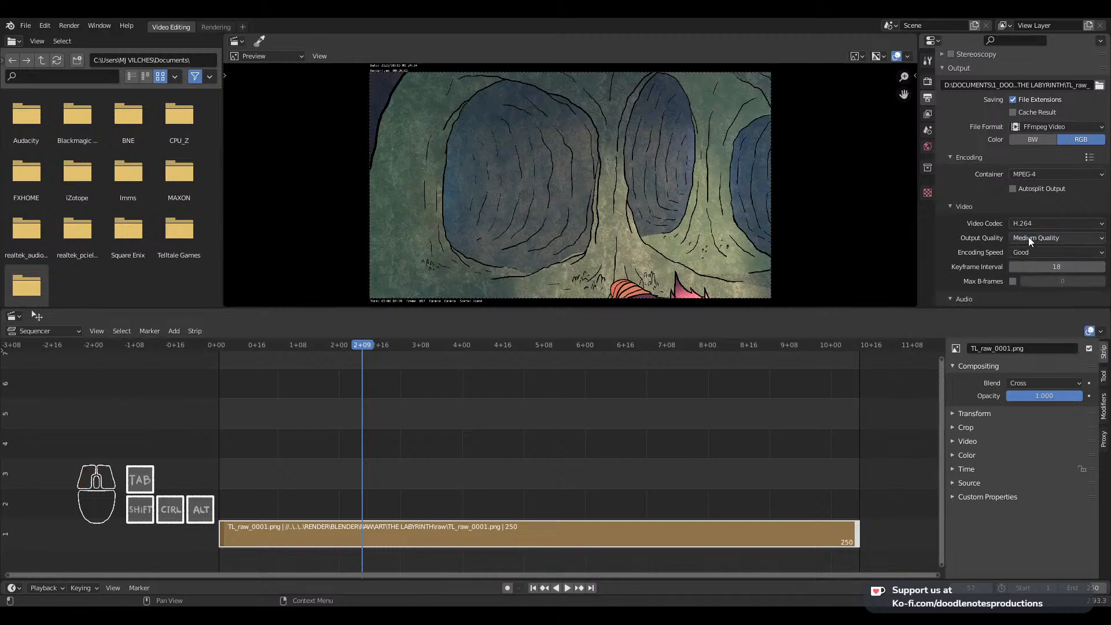
click(1040, 238)
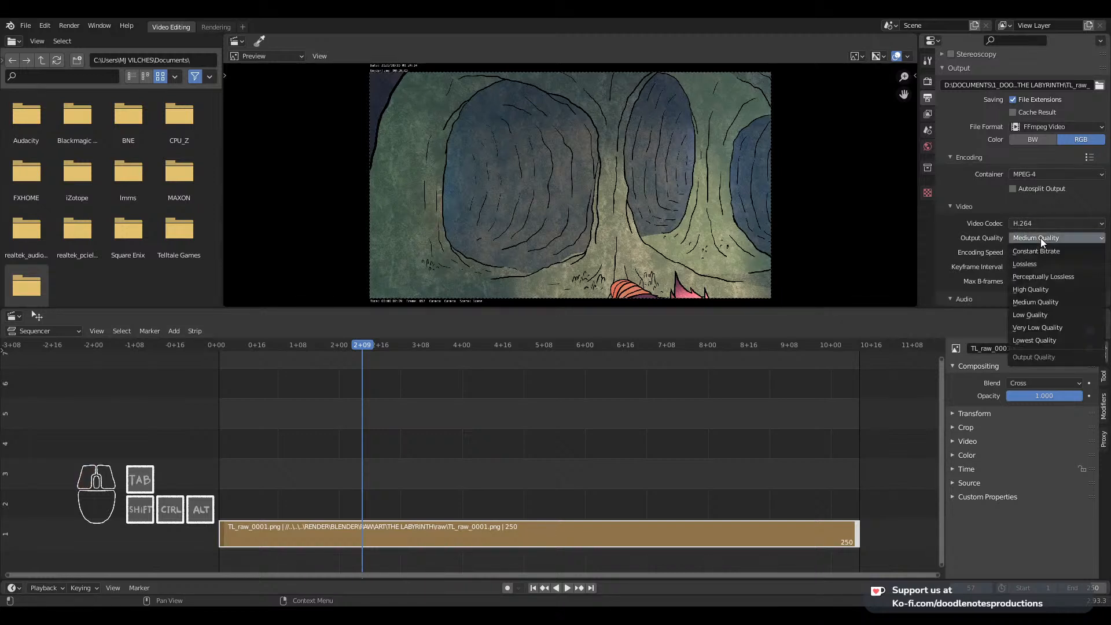
click(1040, 277)
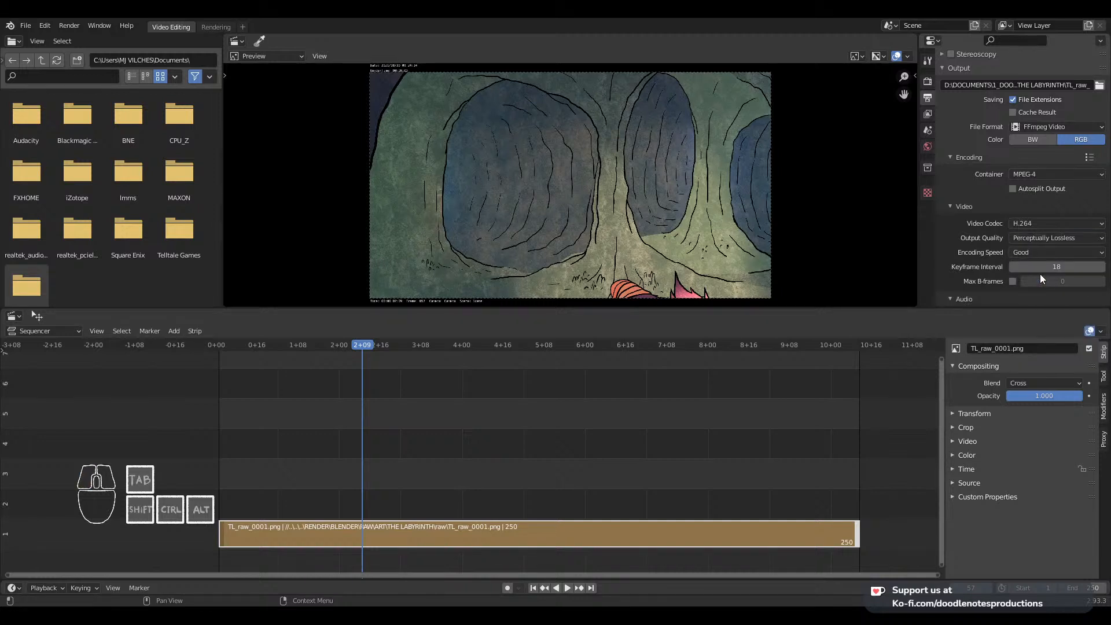
Review the output quality options available for the H.264 video encoding
click(1029, 240)
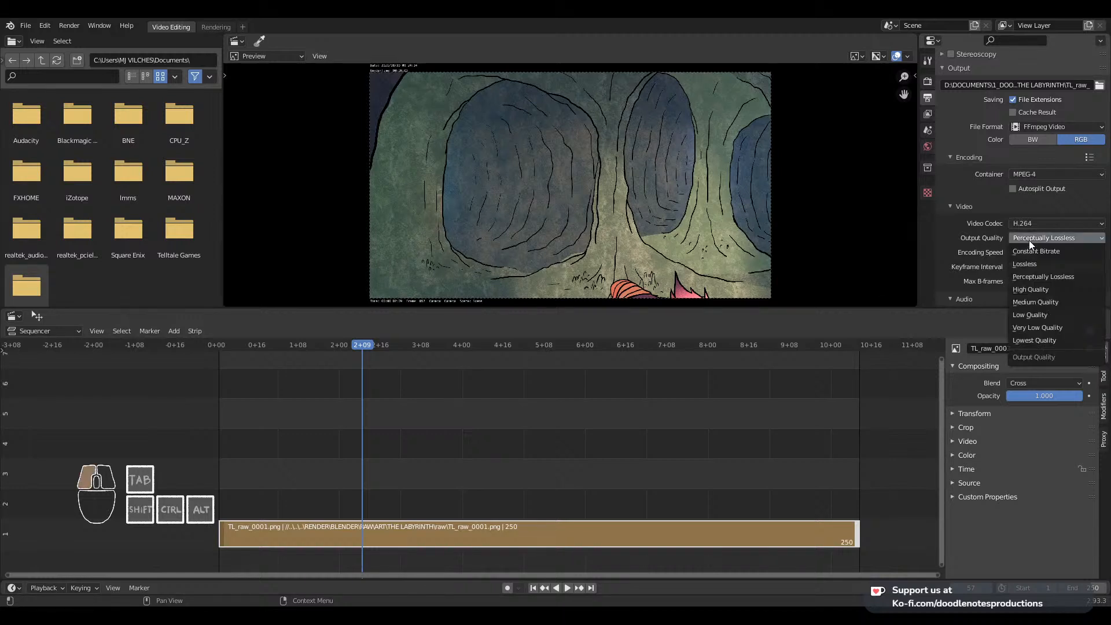
click(1029, 241)
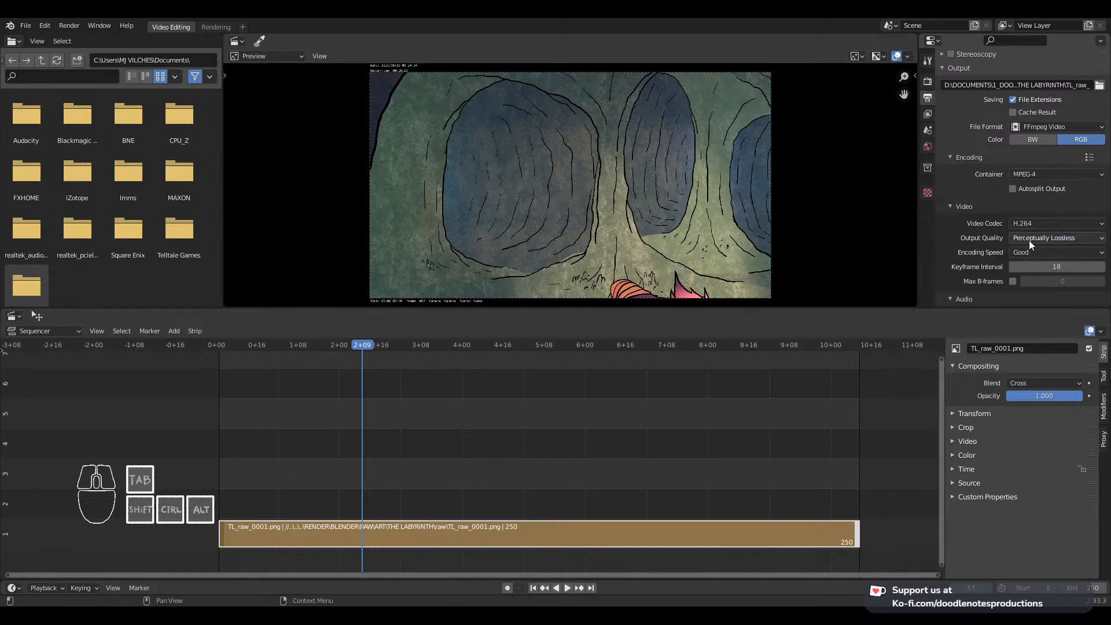
click(1029, 241)
click(1051, 241)
click(1051, 241)
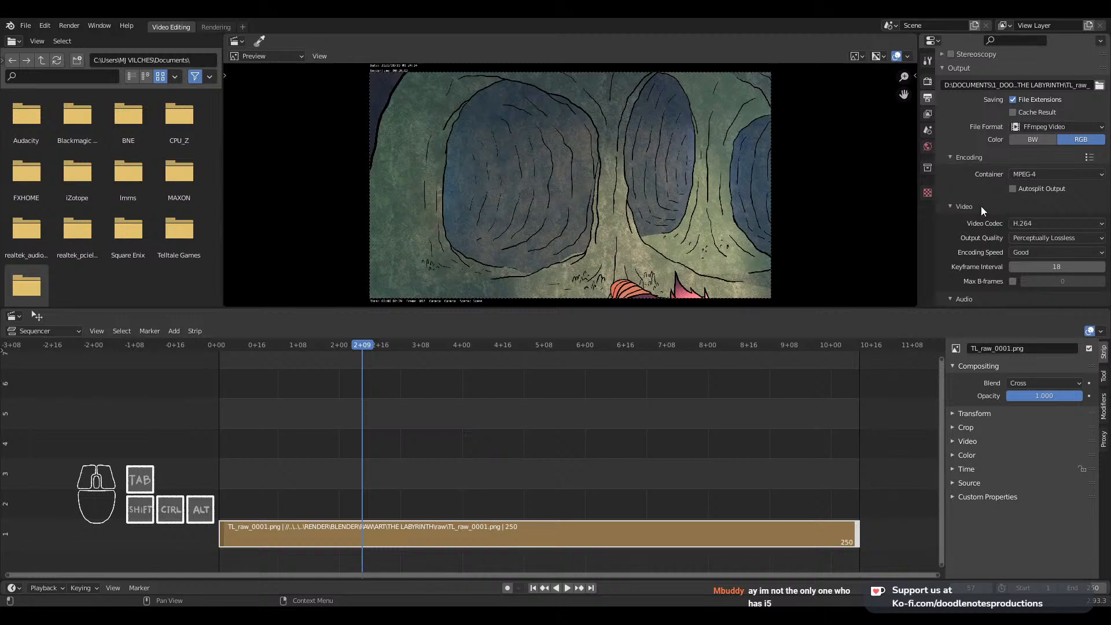
click(1046, 238)
click(1047, 237)
Set the audio codec of the video output to No Audio
scroll(1007, 234, down, 2)
click(1034, 270)
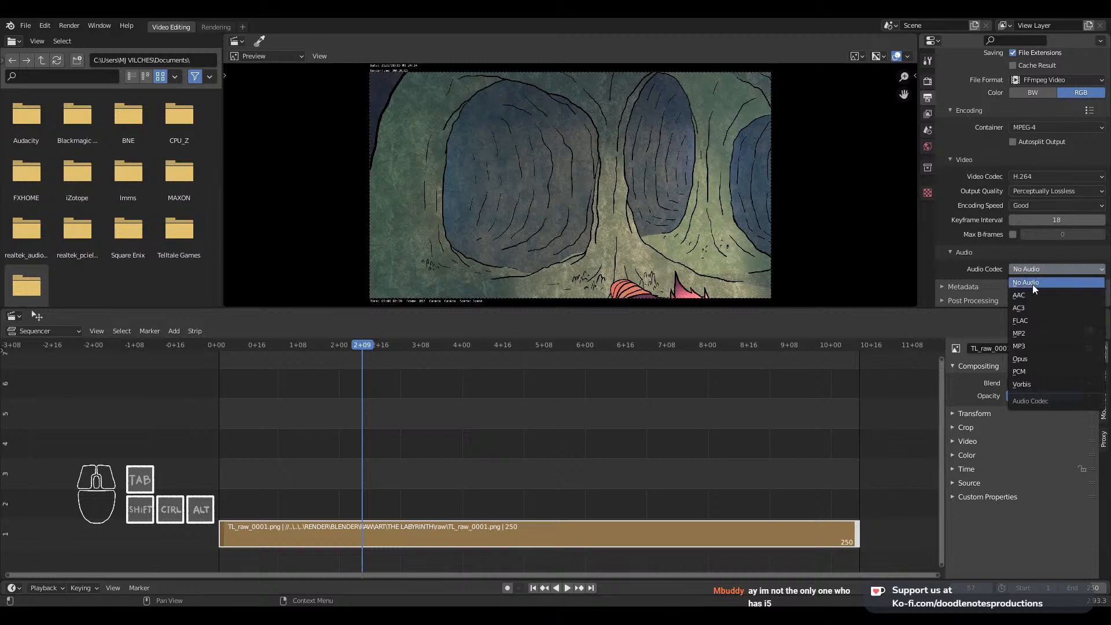
click(1031, 282)
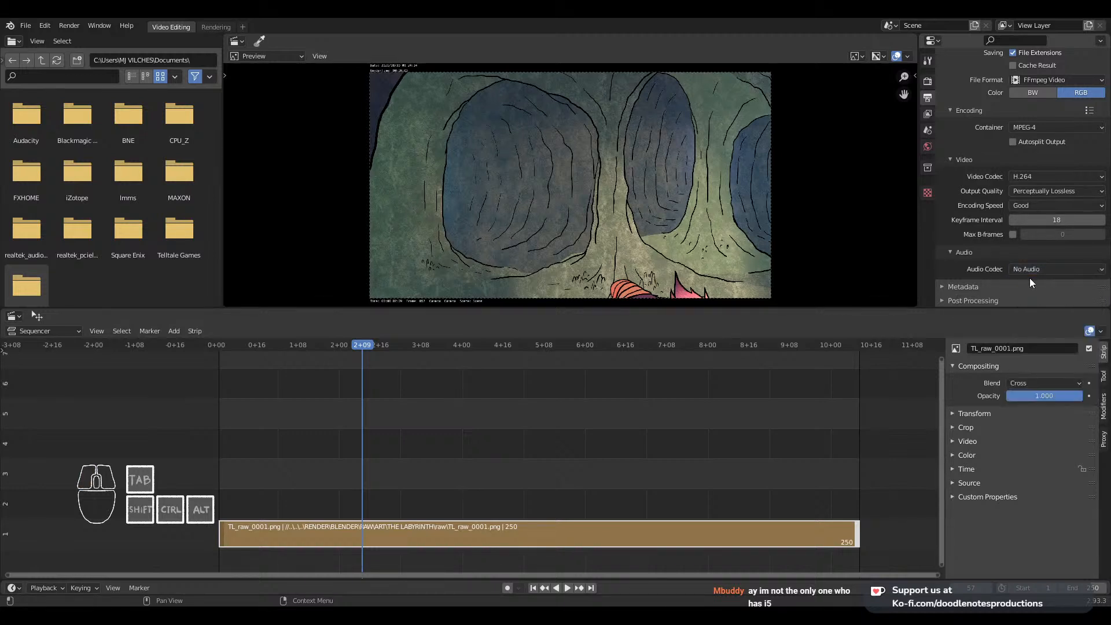
ctrl+scroll(489, 492, left, 1)
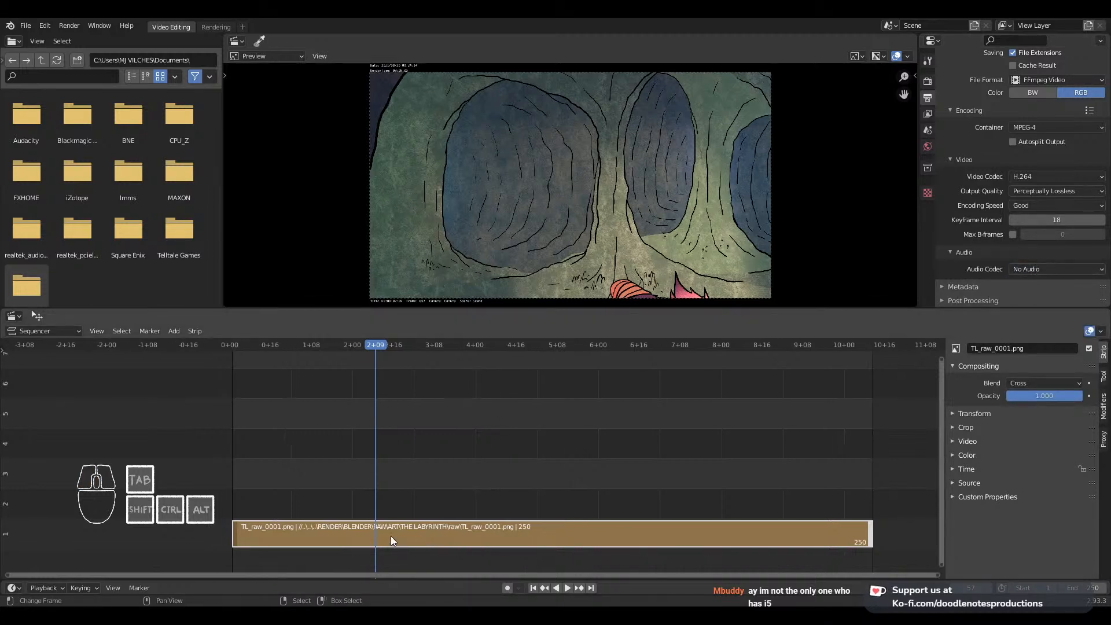
click(1030, 269)
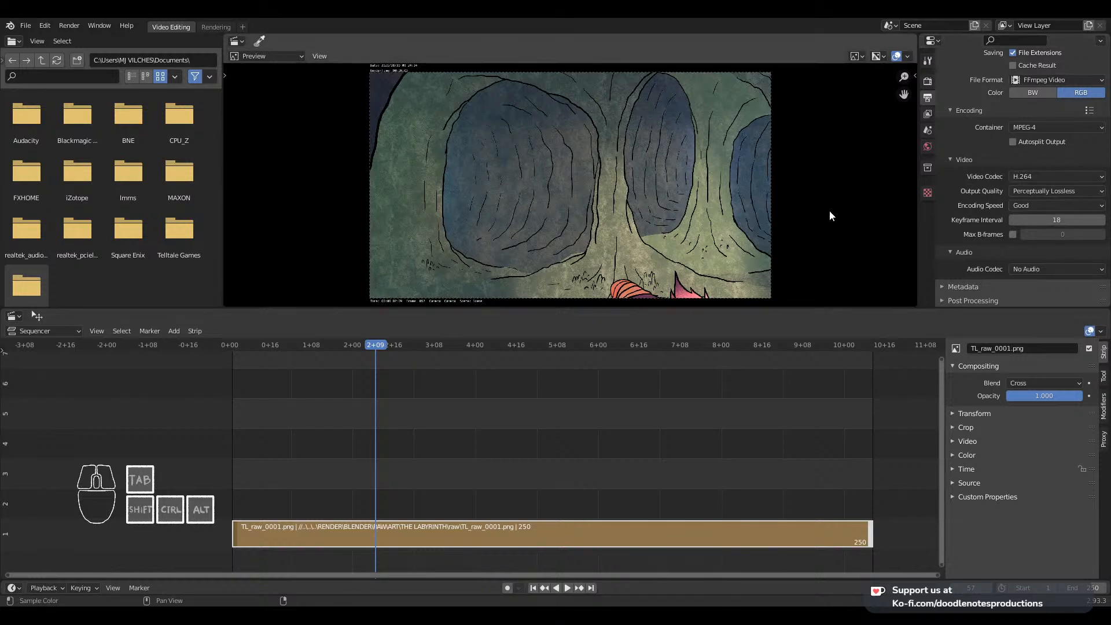
Review the render dimensions, frame range and frame rate, and check the output path's destination folder
click(928, 82)
click(926, 96)
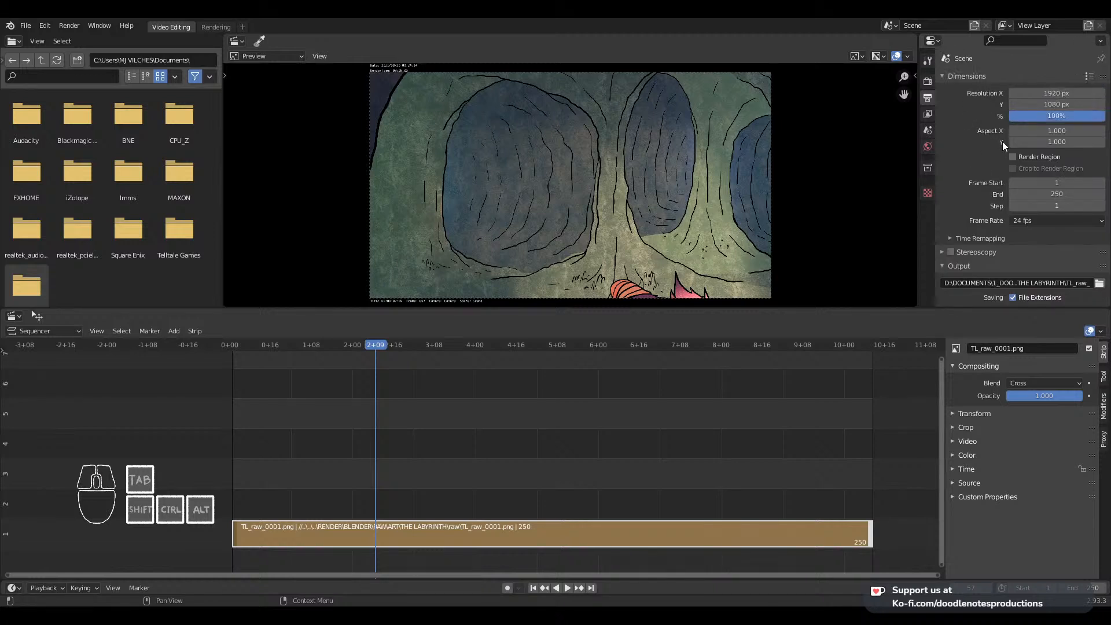
scroll(967, 266, down, 1)
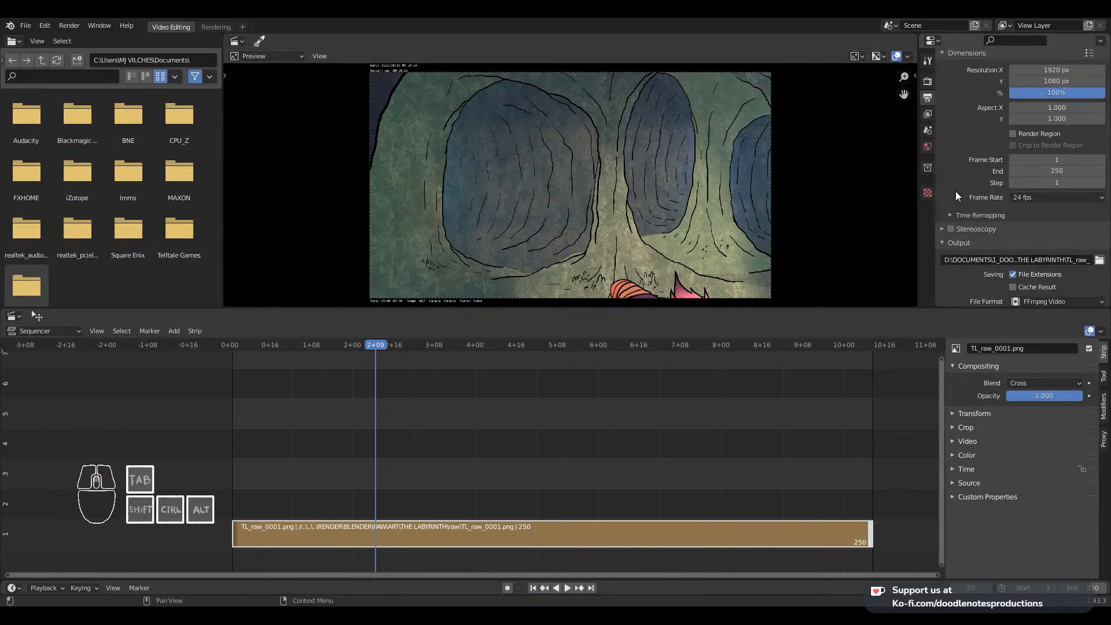
scroll(956, 191, up, 2)
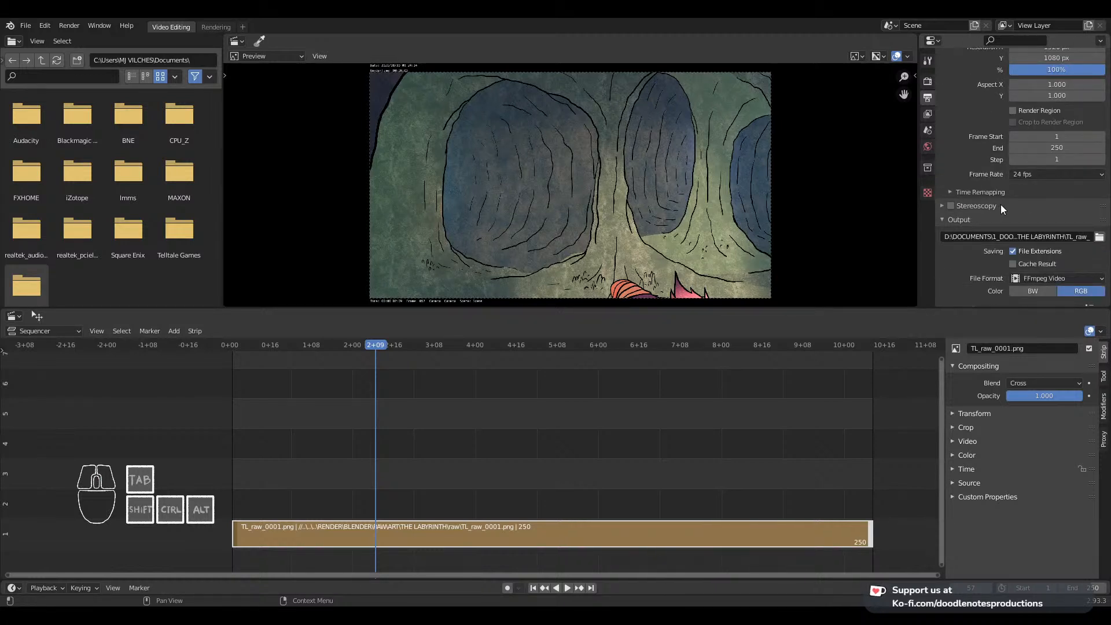
click(1098, 238)
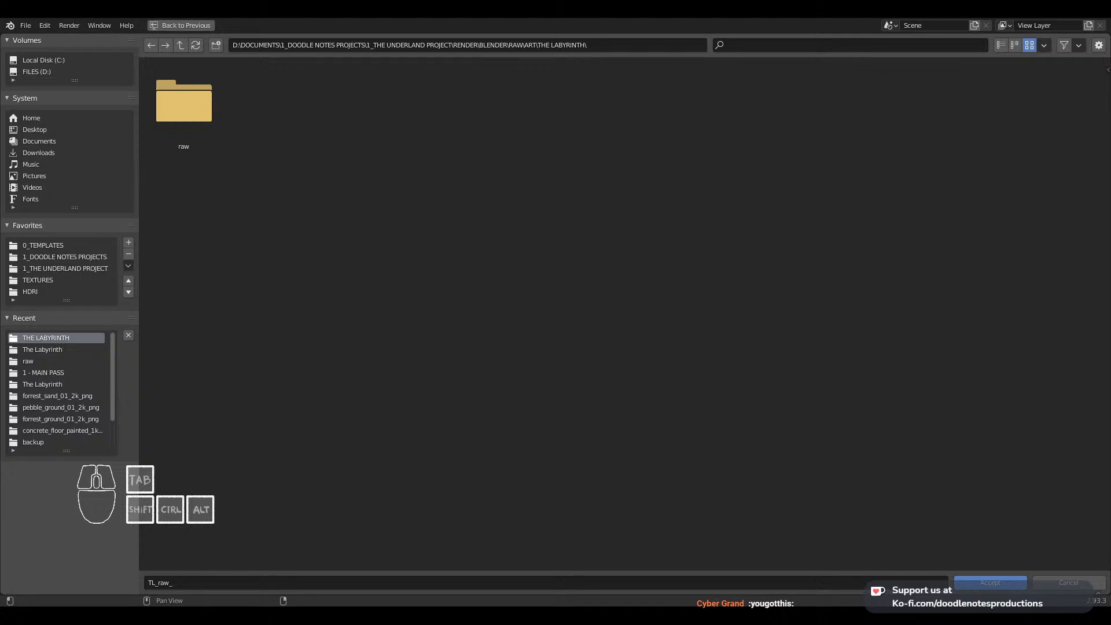
click(343, 447)
click(104, 613)
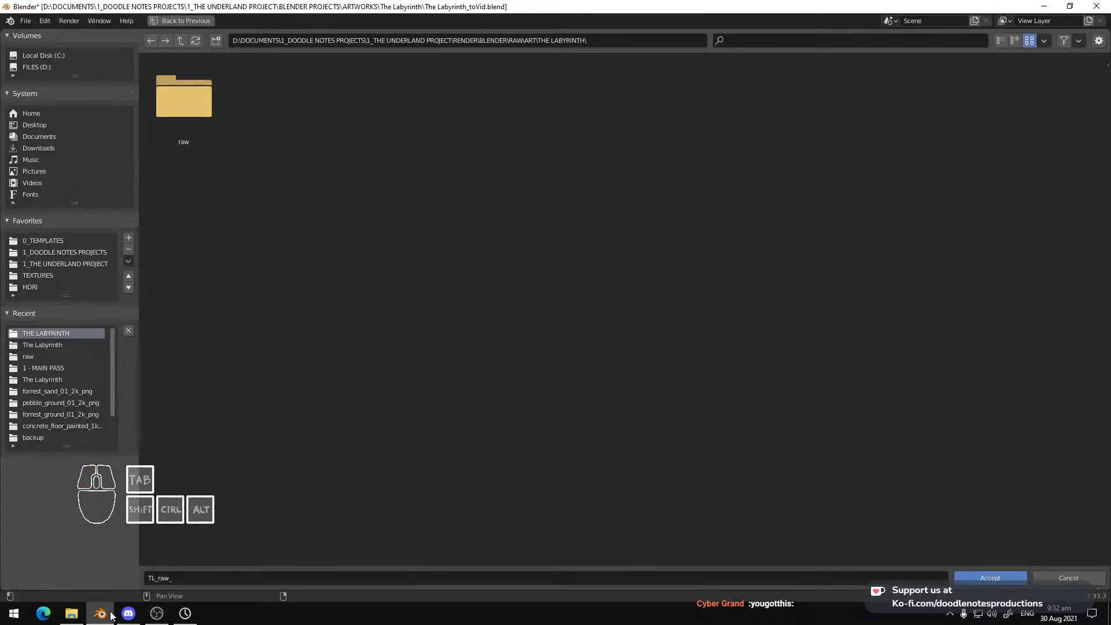
click(1074, 582)
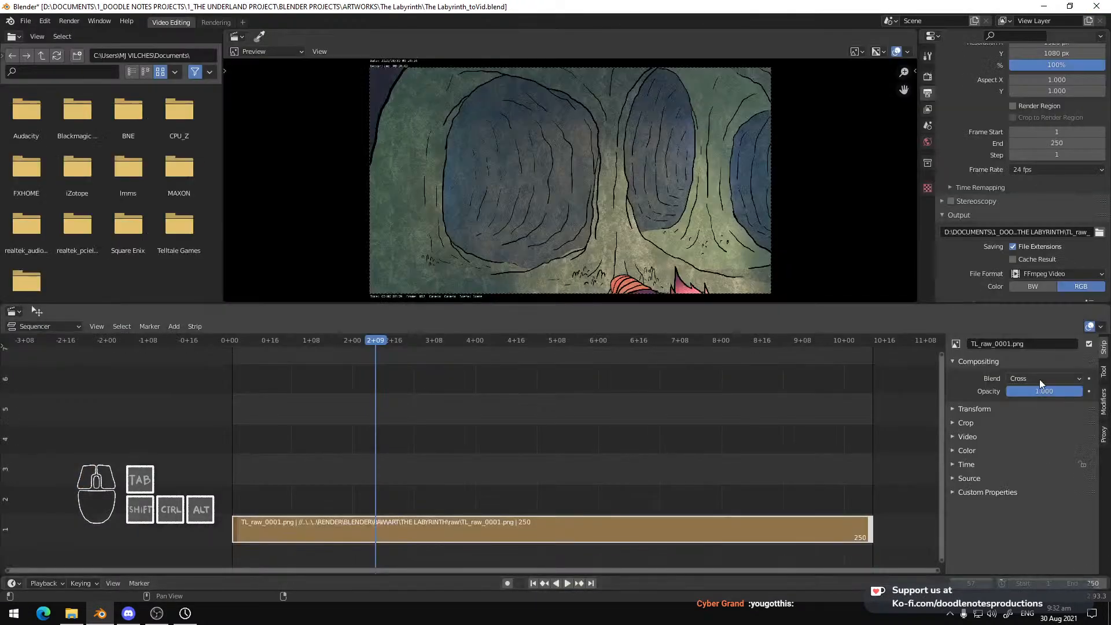
Browse the recent The Labyrinth project folder, THE LABYRINTH render folder and raw folder from the output path, leaving the path as it is
click(1101, 234)
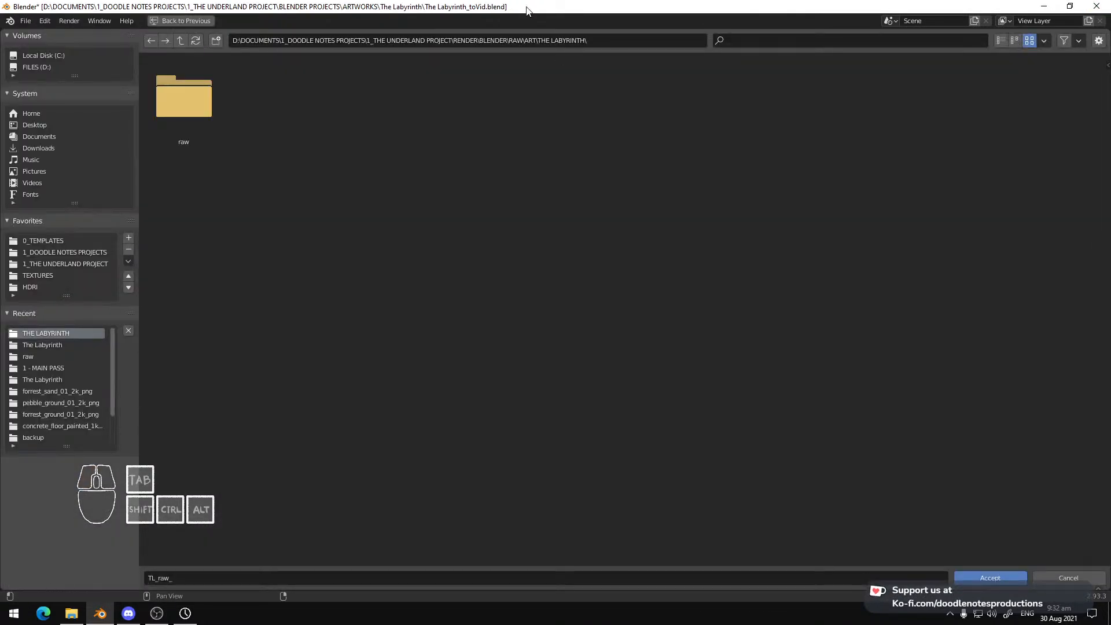
mouse_move(485, 7)
mouse_down()
mouse_move(501, 33)
mouse_move(487, 17)
mouse_move(512, 16)
mouse_move(489, 21)
mouse_up()
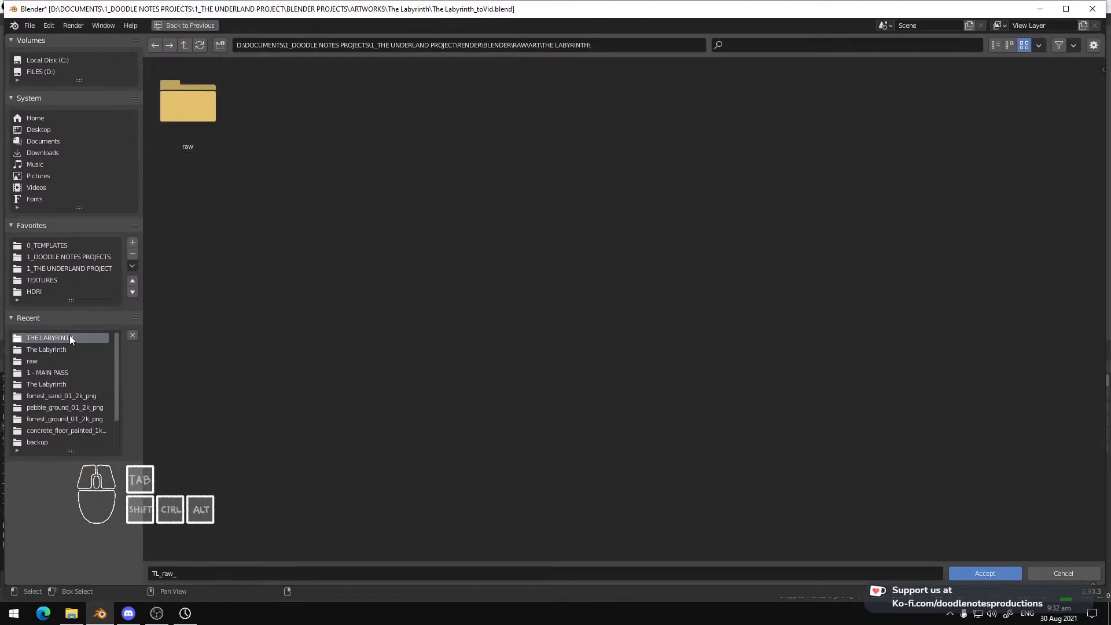
click(45, 361)
click(51, 352)
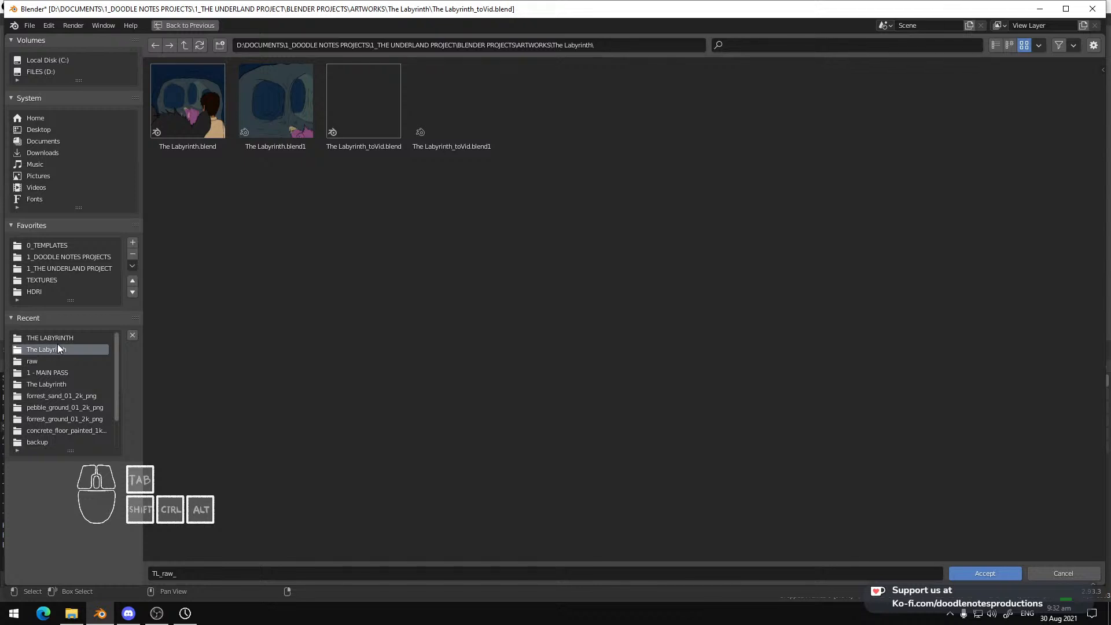
click(60, 340)
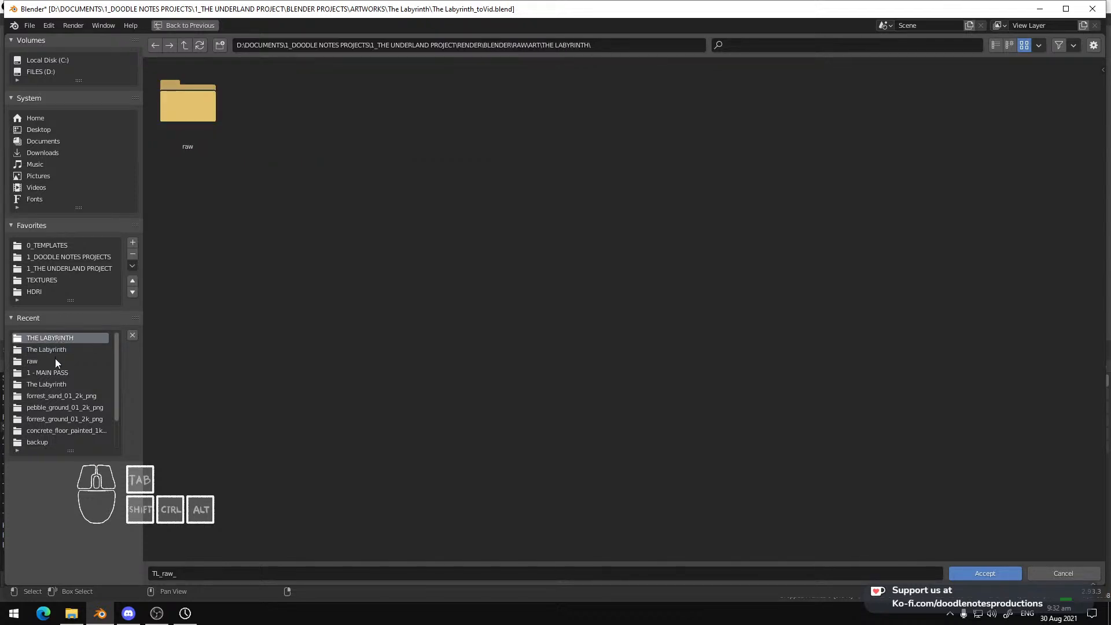
click(56, 361)
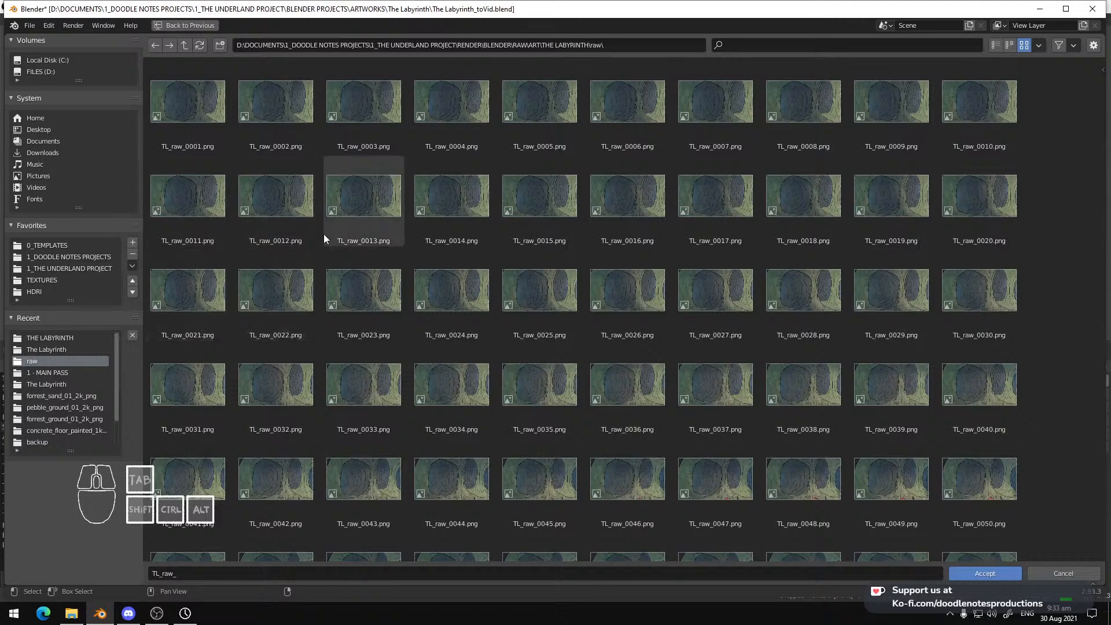
click(1063, 573)
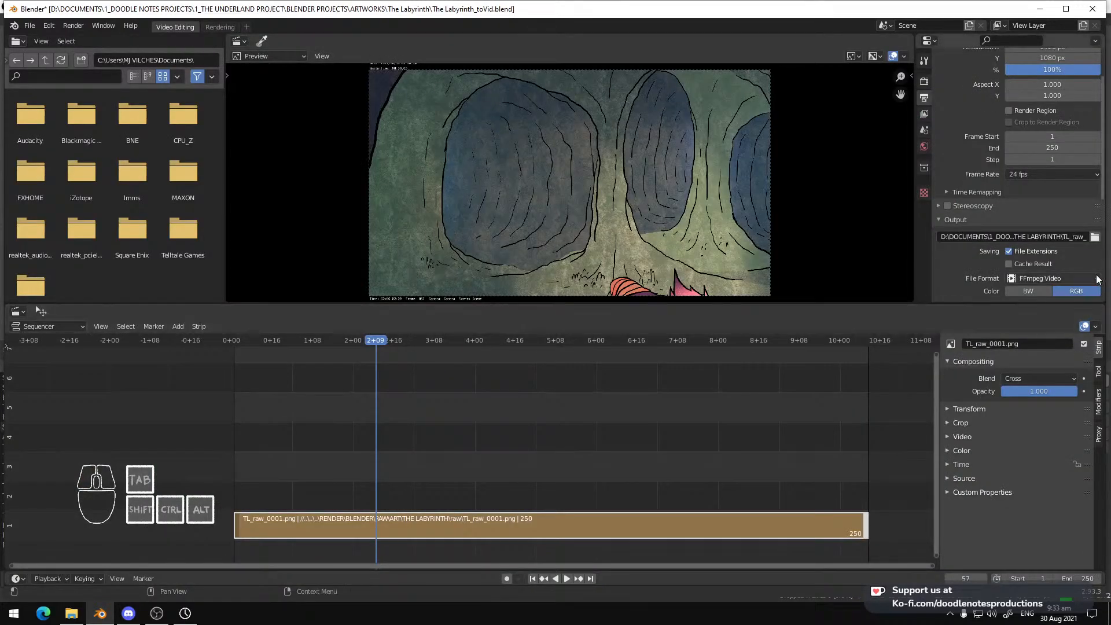
click(1094, 279)
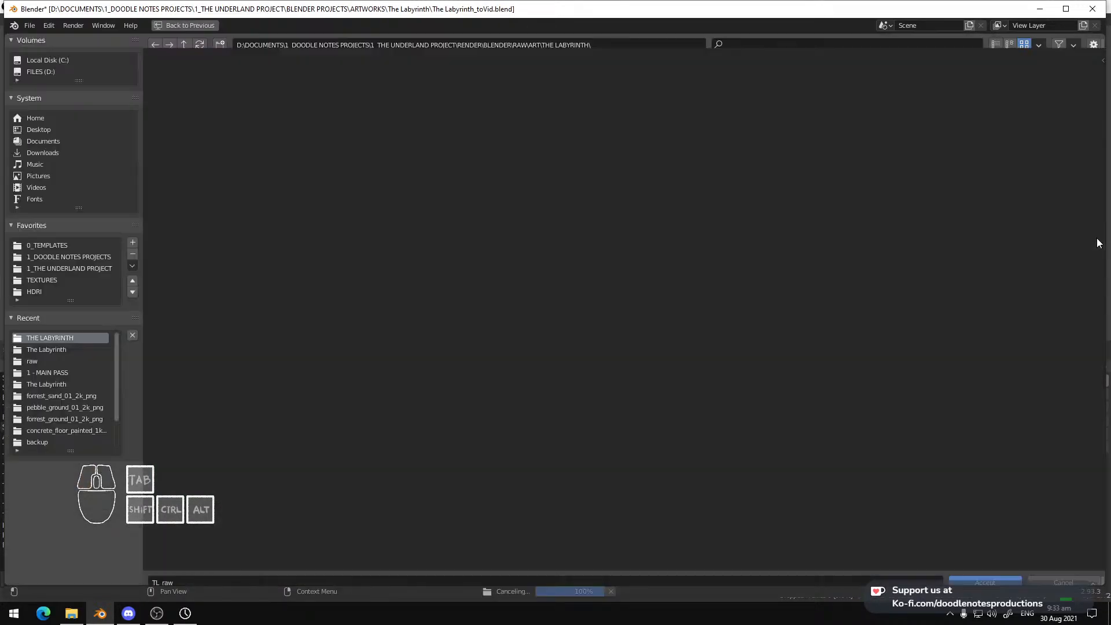
click(1093, 8)
click(643, 329)
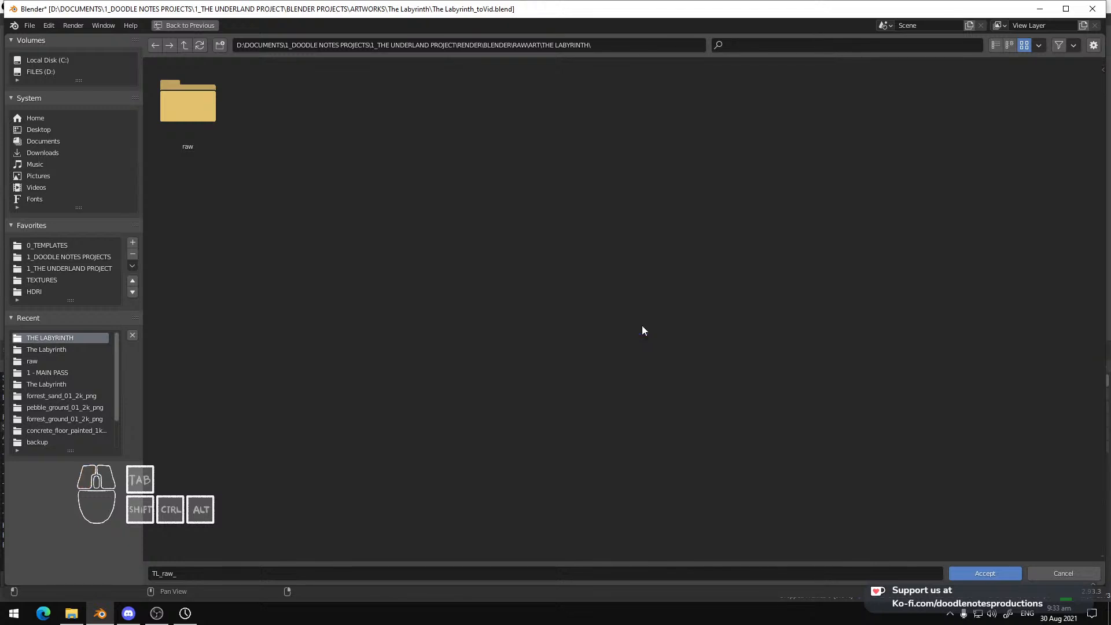
click(1076, 574)
Select all PNG frames in the raw folder for a new image sequence strip, and cancel adding it
click(343, 426)
key(shift+a)
click(342, 426)
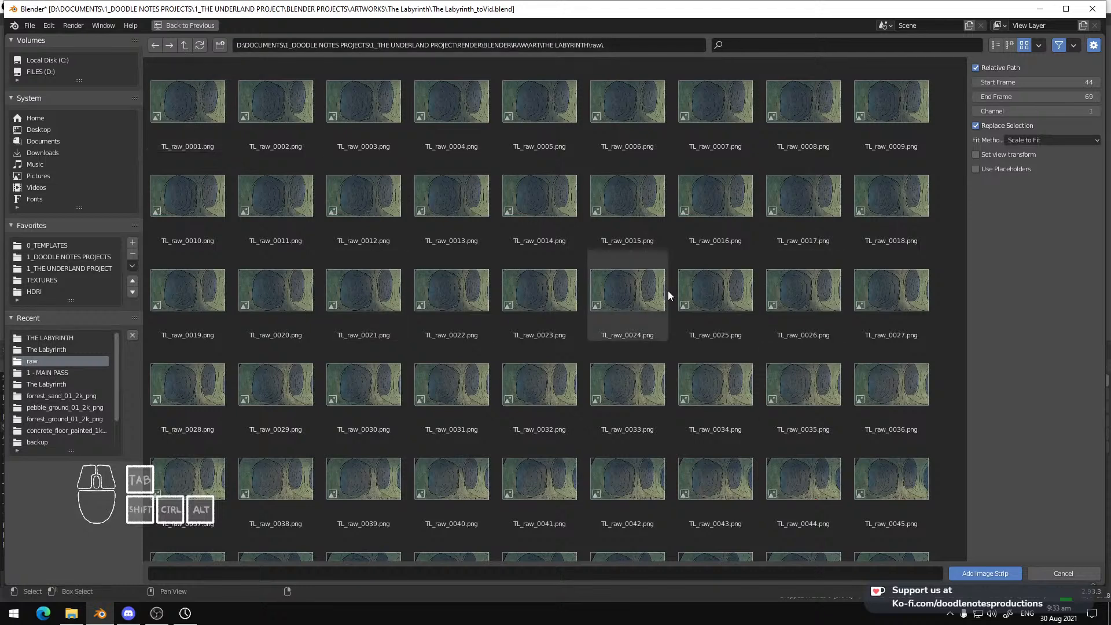
click(37, 362)
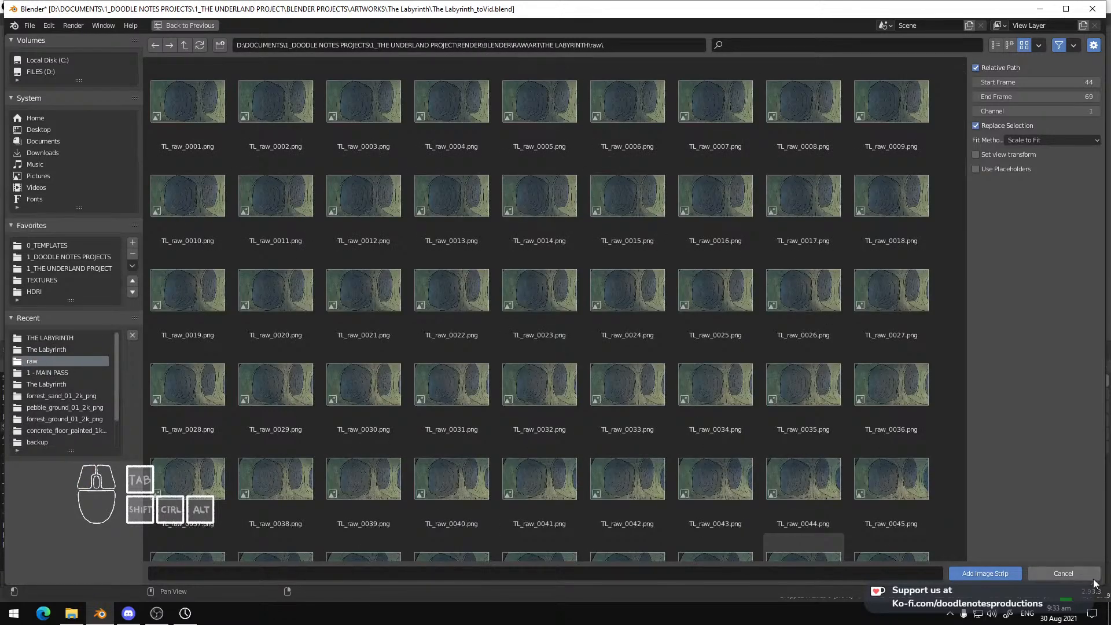
key(a)
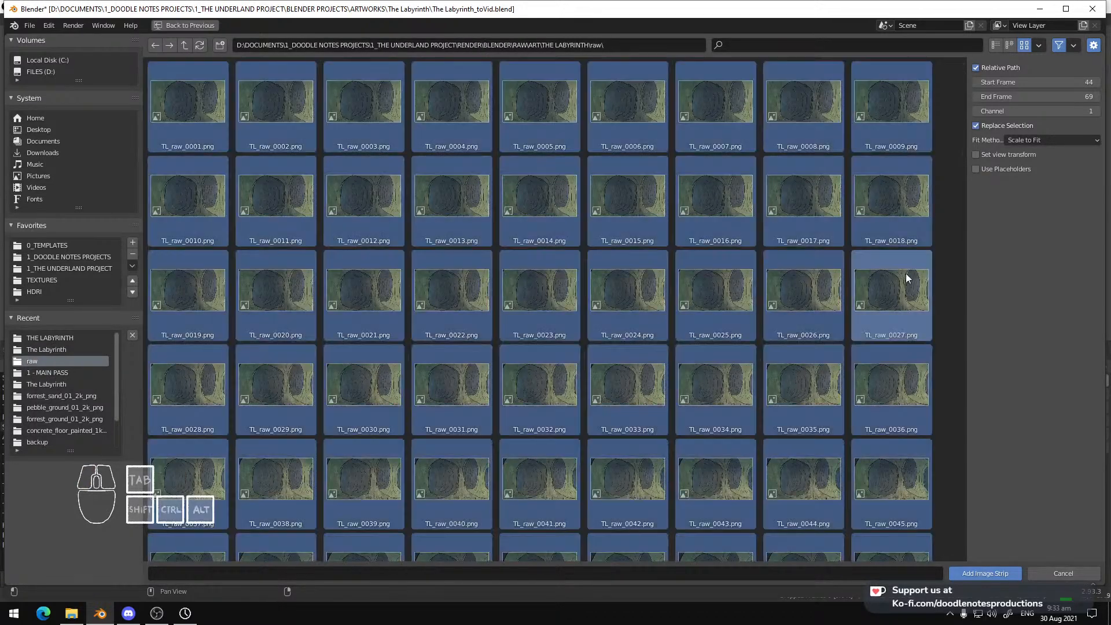
click(1062, 574)
Save the The Labyrinth_toVid project and maximize its window
key(ctrl+s)
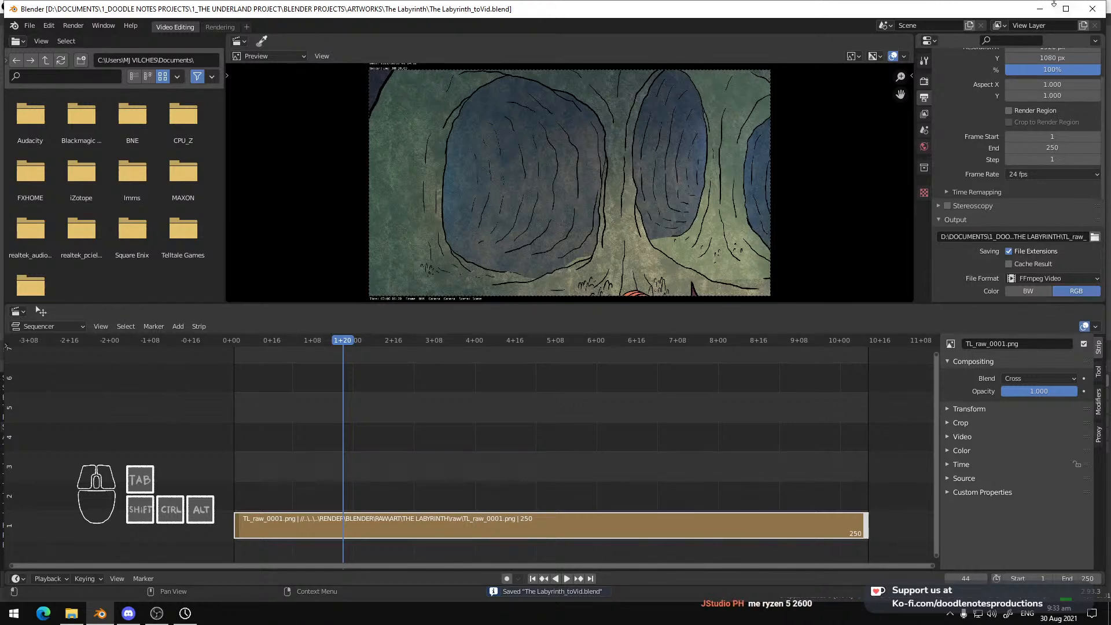
click(1066, 8)
Compare The Labyrinth project folder with THE LABYRINTH render folder as output destinations, and leave the output path as it is
click(1099, 233)
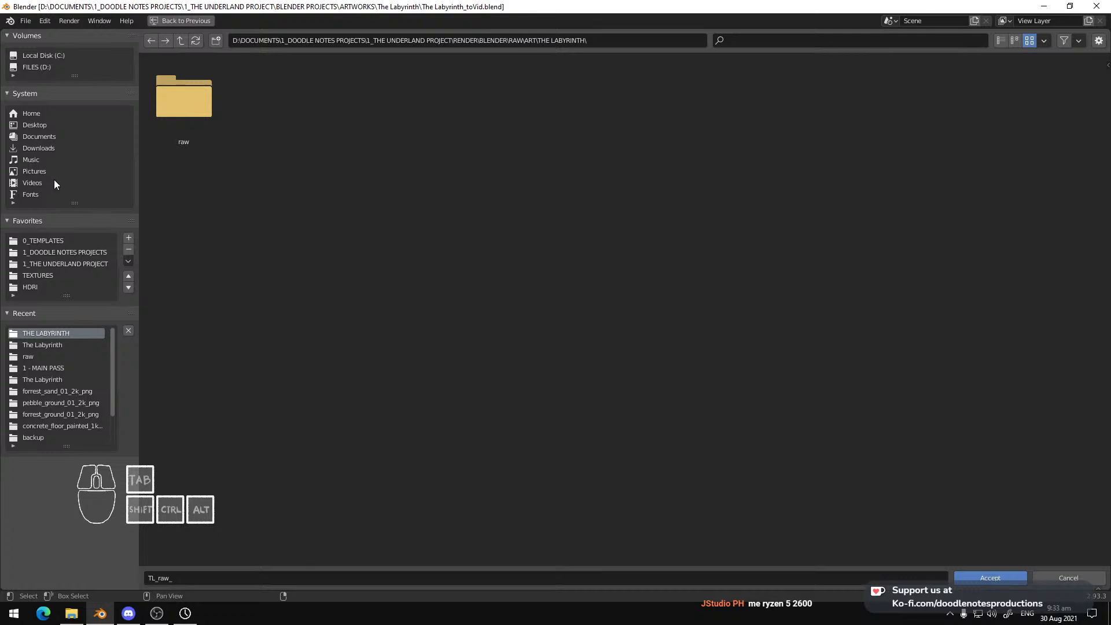
click(64, 344)
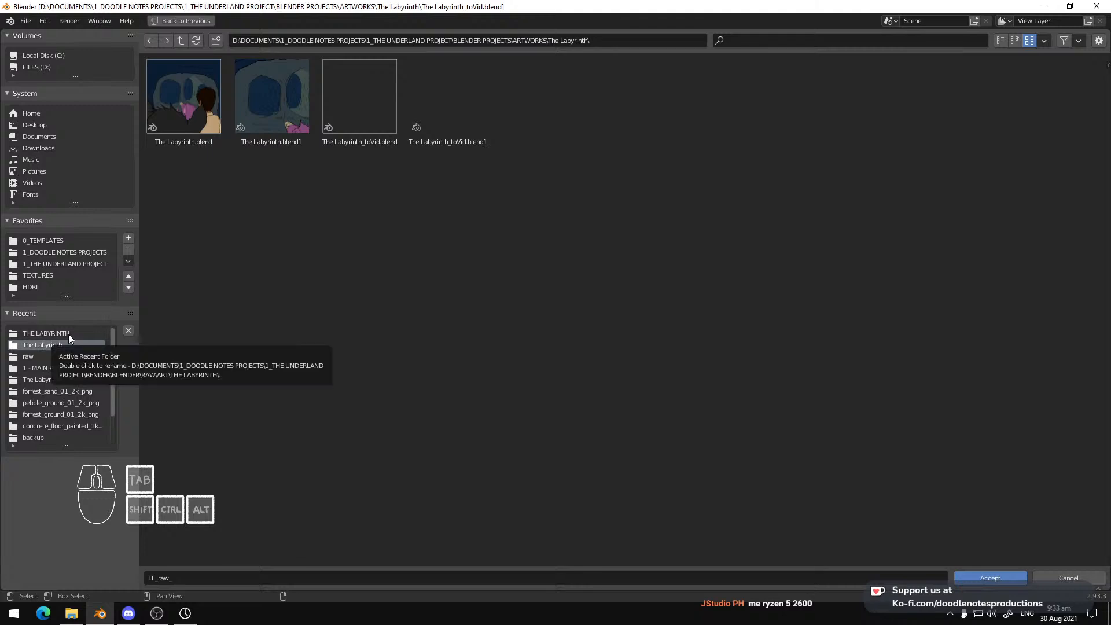
click(68, 335)
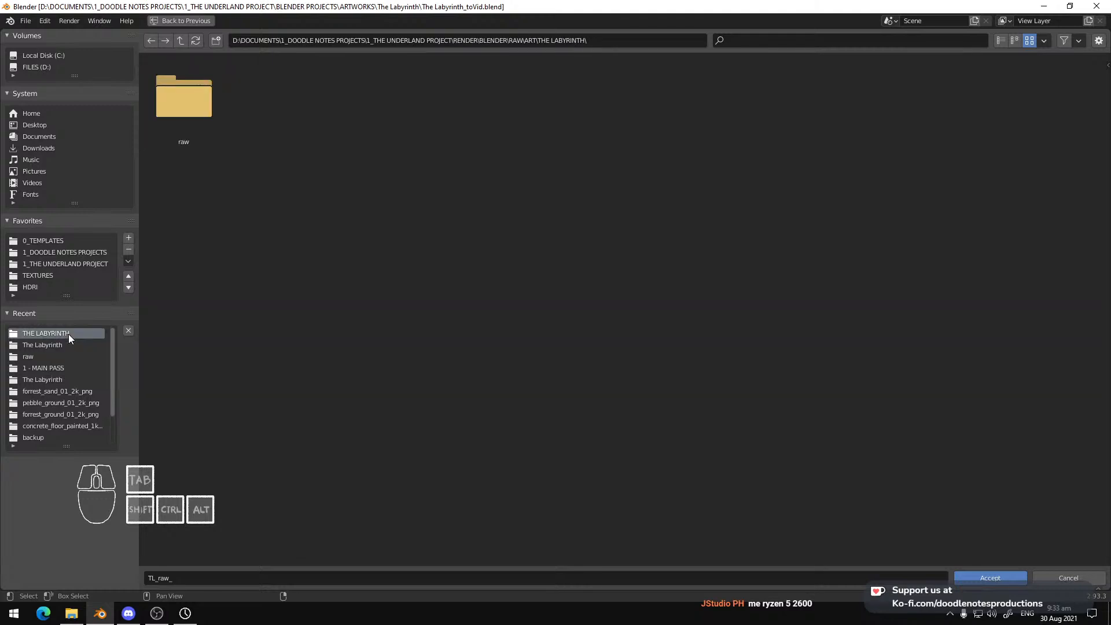
click(990, 579)
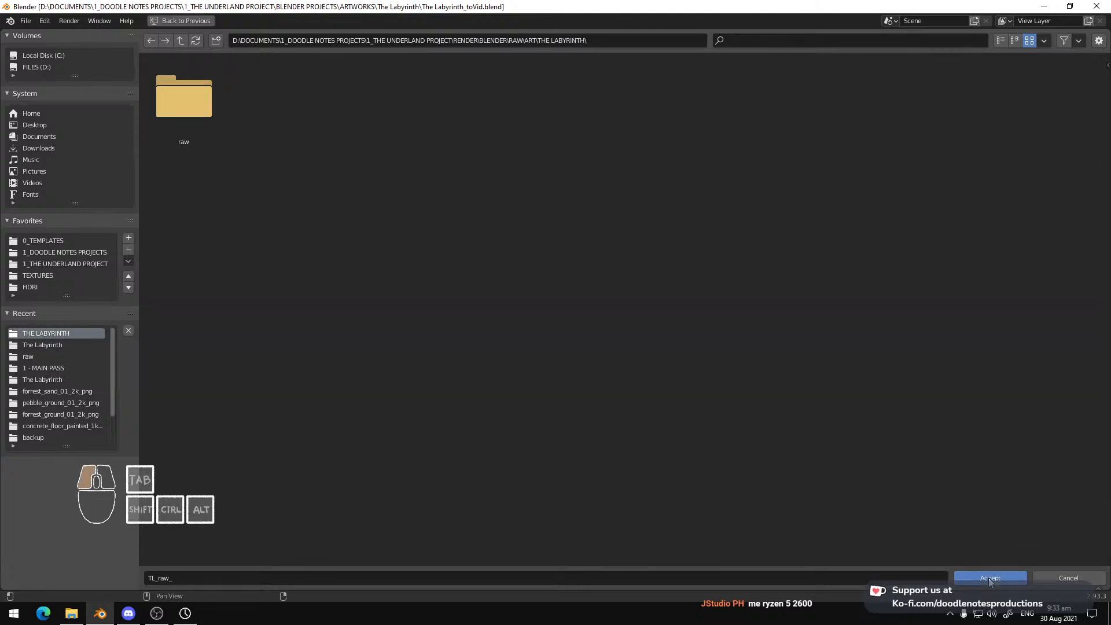
click(69, 344)
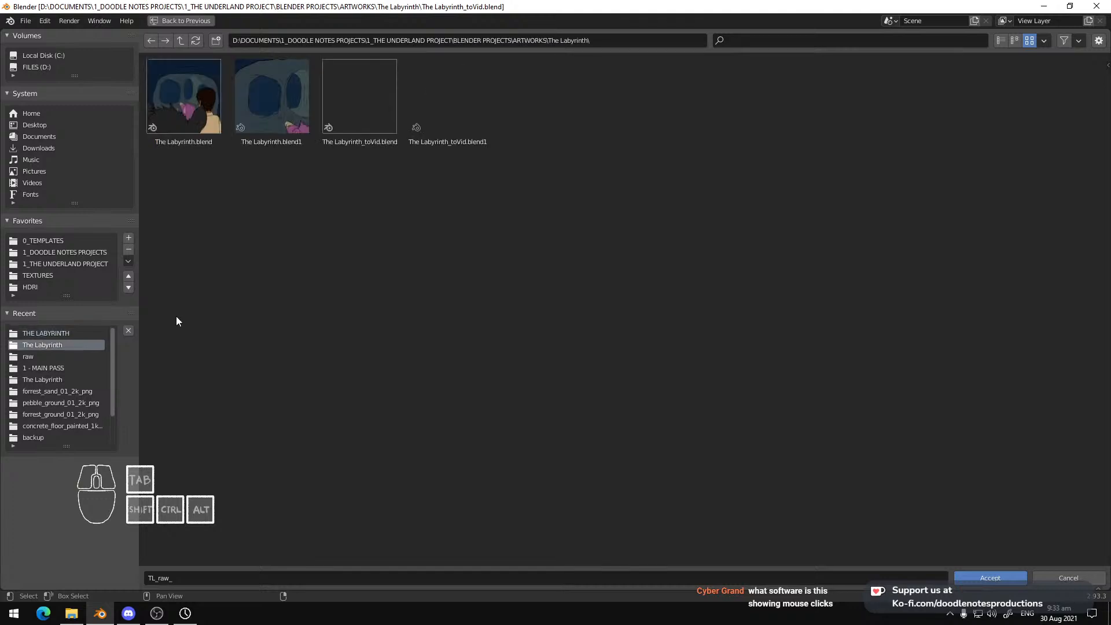
click(58, 333)
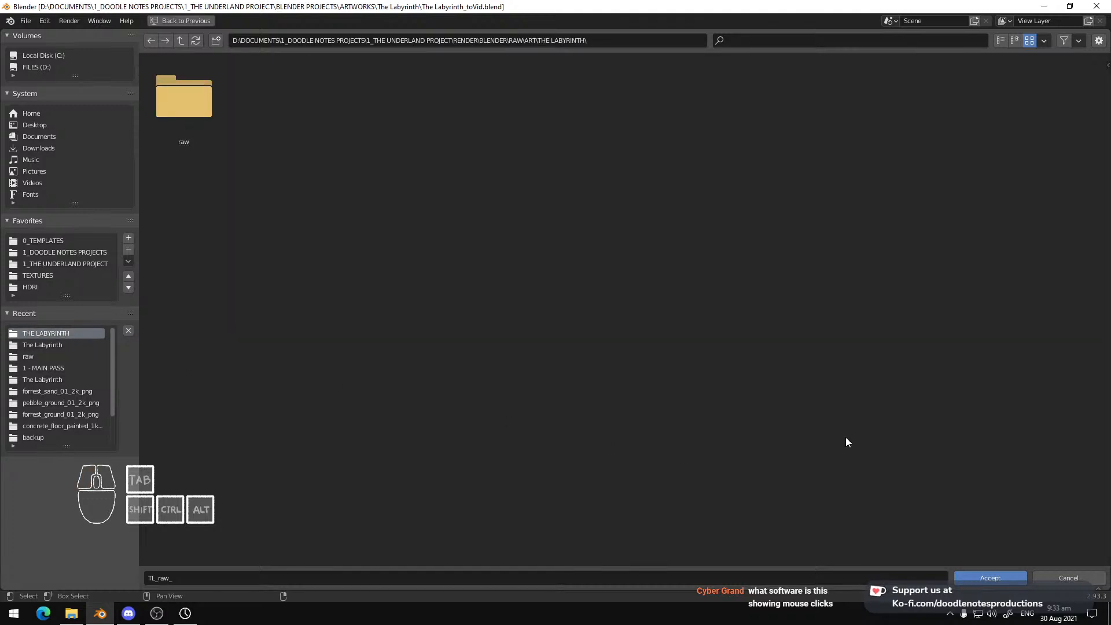
click(1076, 575)
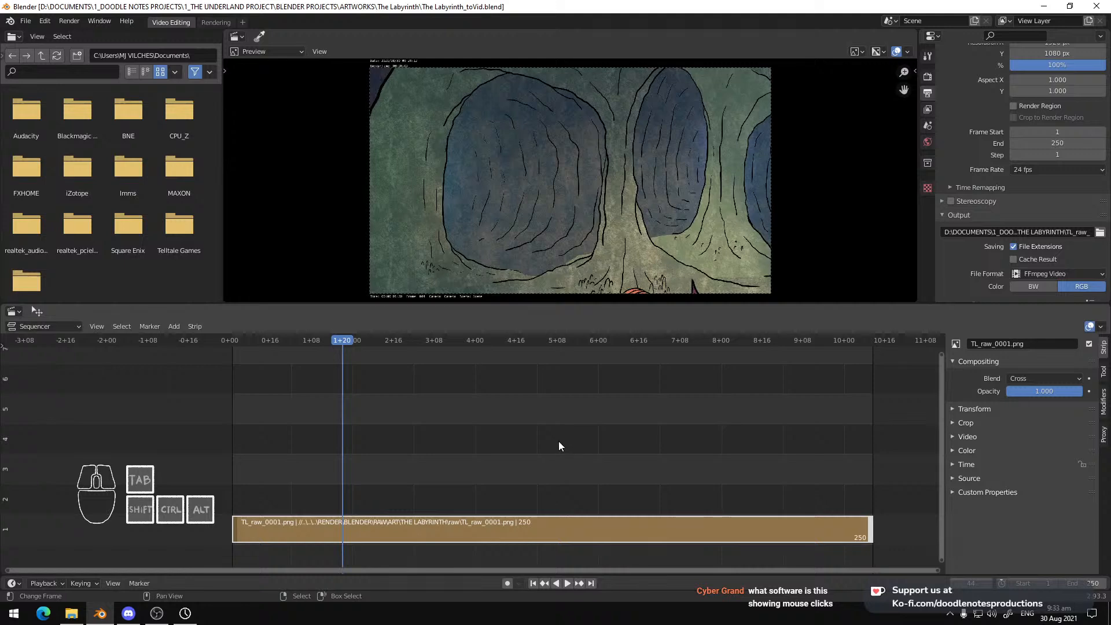
Switch to OBS and check the capture properties of the SCREEN ALL source without changing them
click(167, 613)
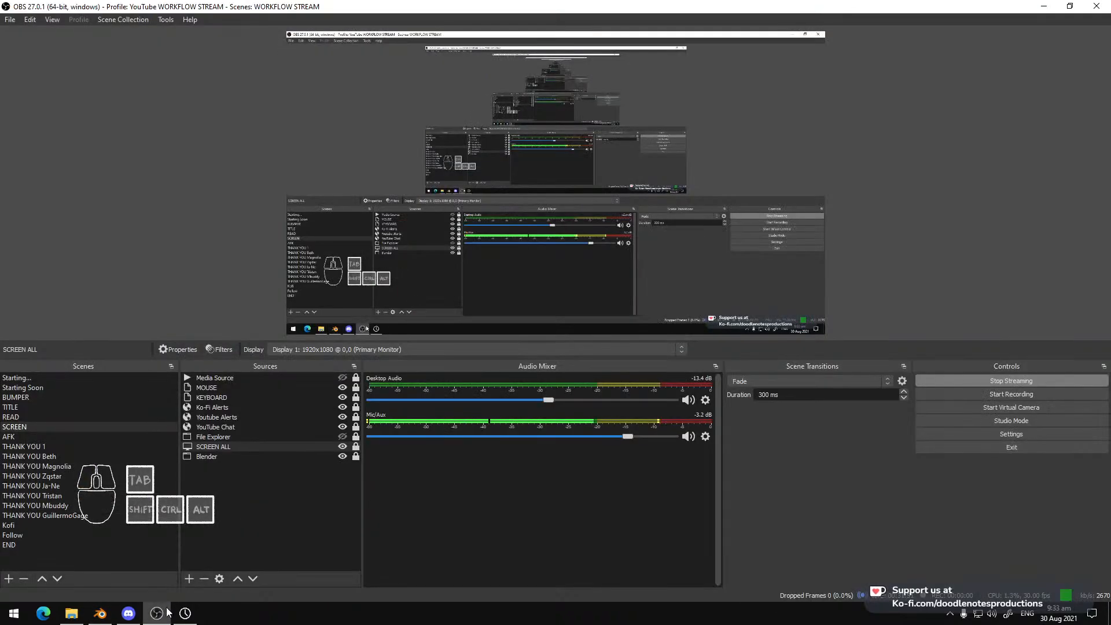
double_click(238, 447)
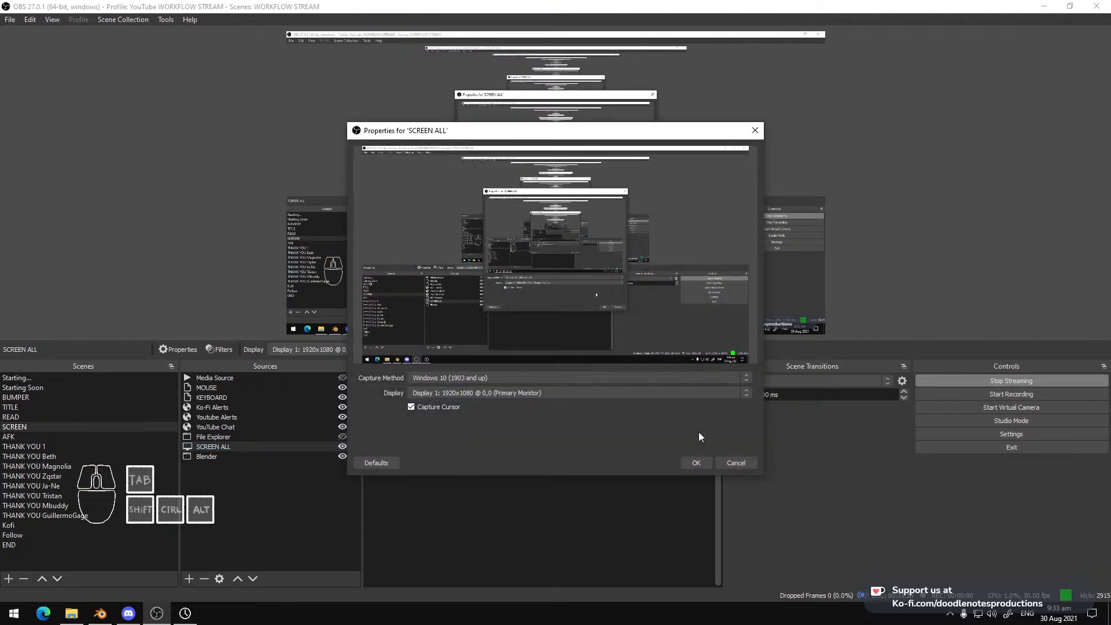
click(736, 463)
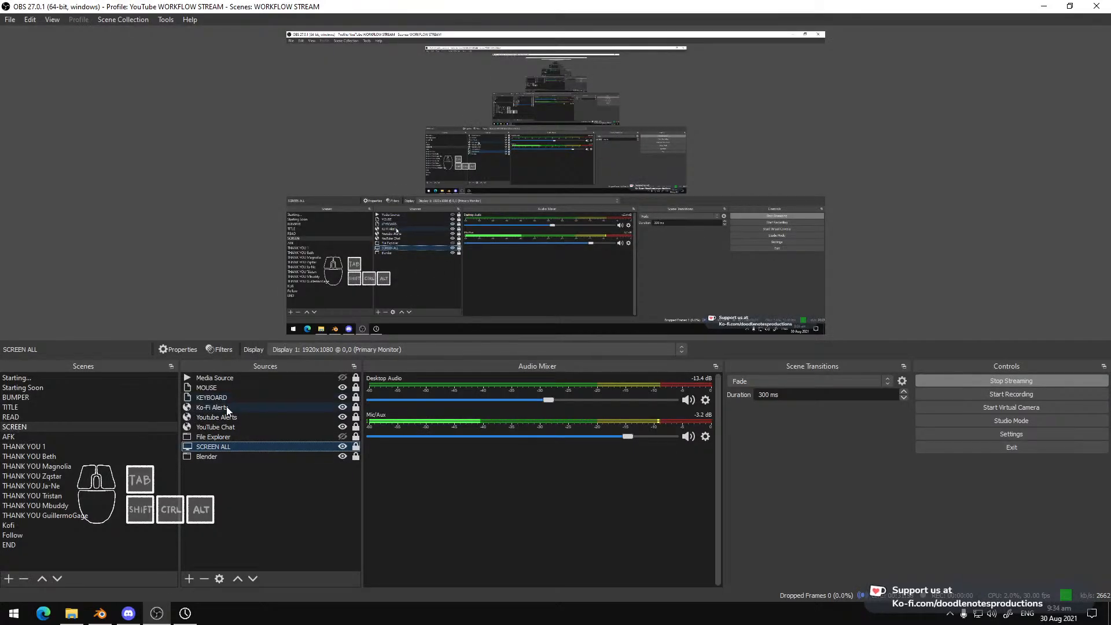
Check the properties of the MOUSE source without changing them, and leave the source visible and locked
double_click(231, 387)
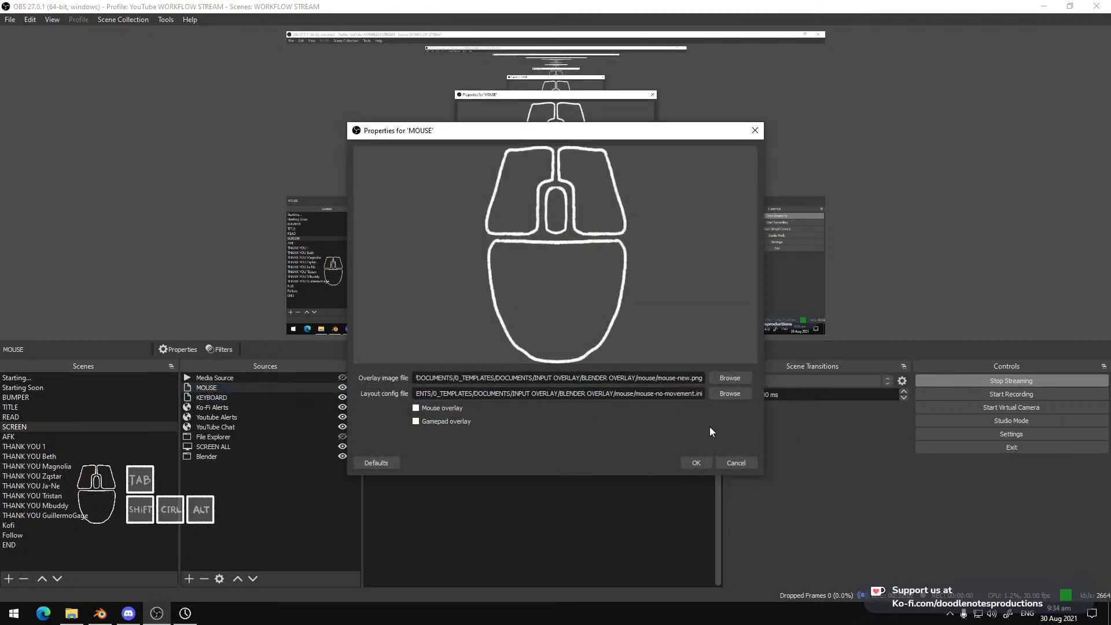
click(730, 466)
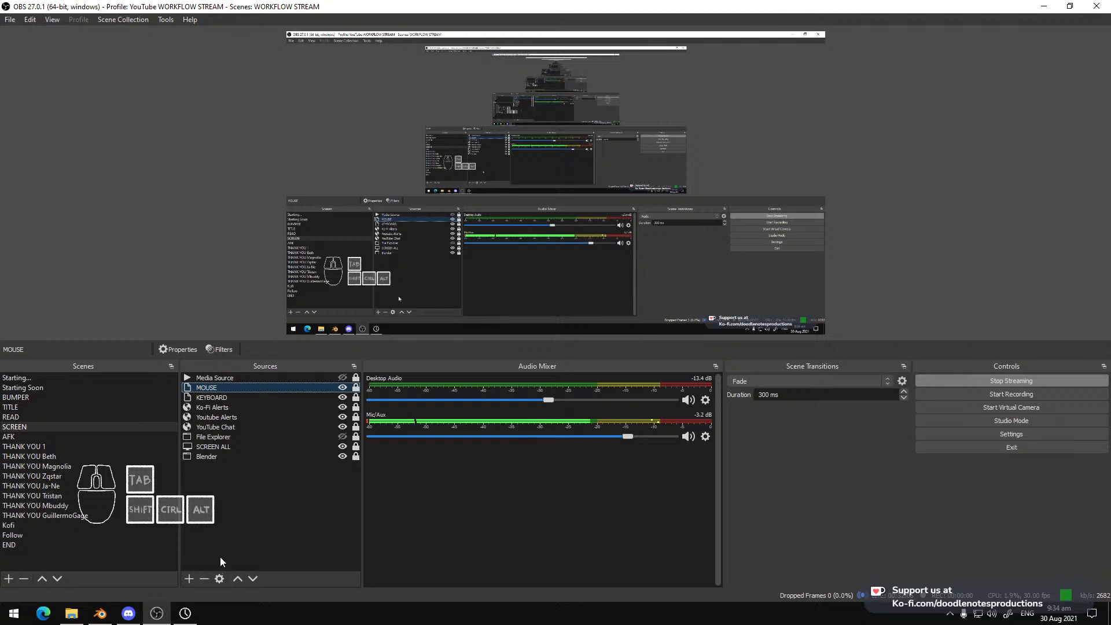
click(281, 506)
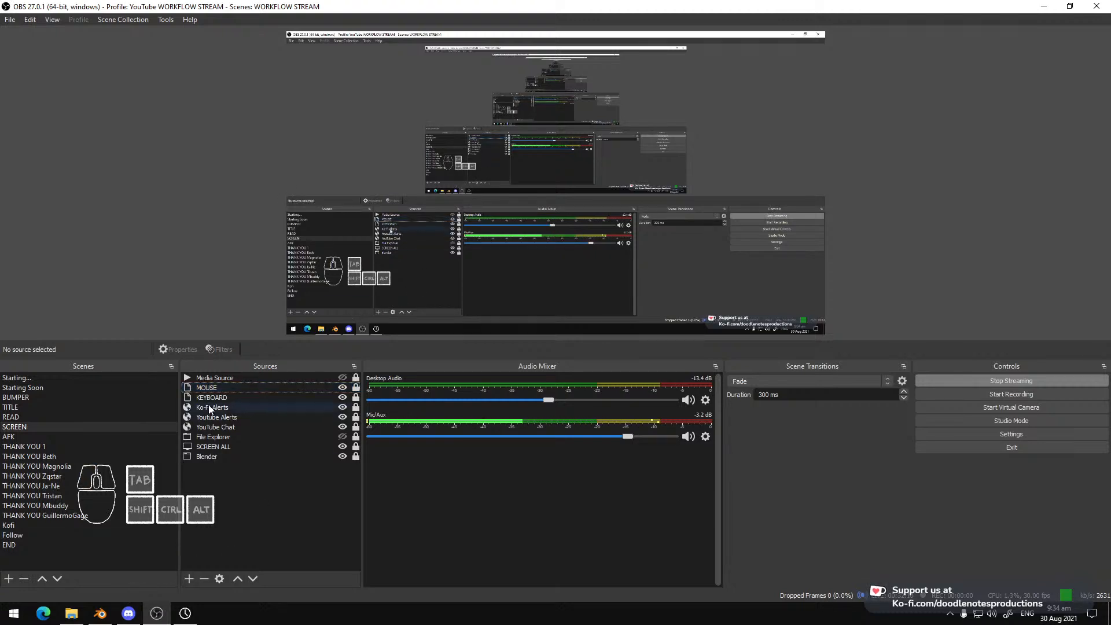
click(342, 387)
click(342, 387)
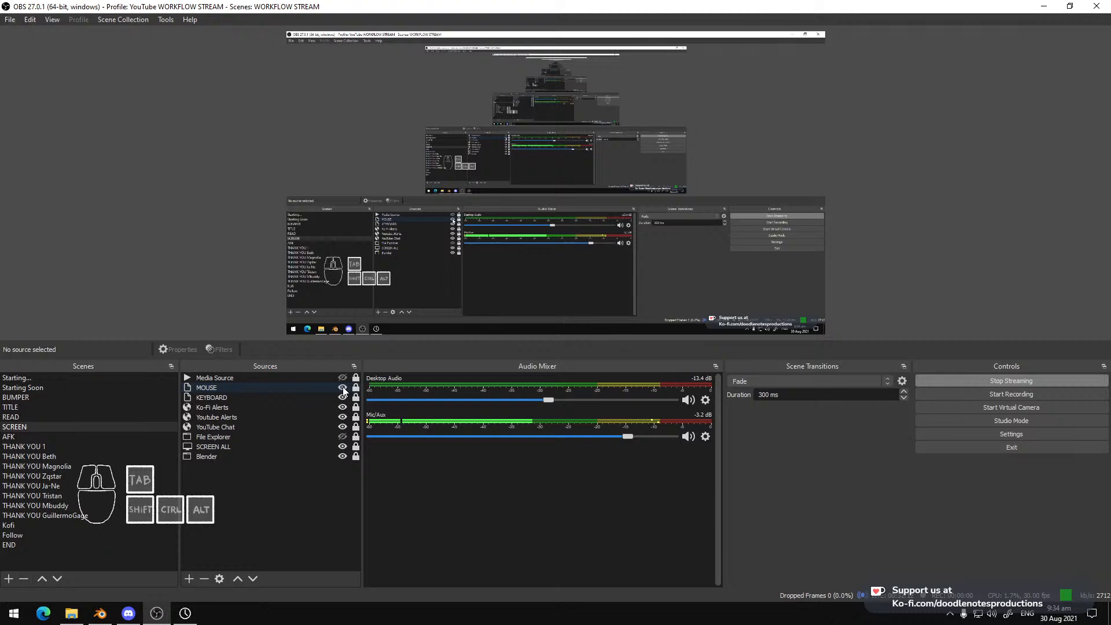
click(355, 387)
click(356, 387)
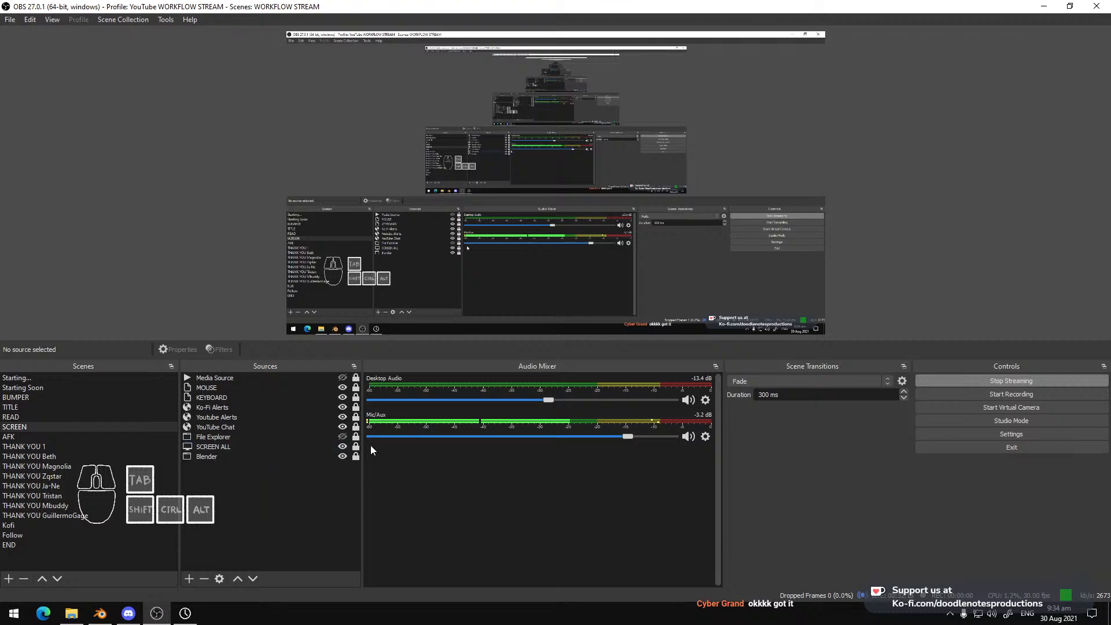
Switch from OBS back to the The Labyrinth_toVid project in Blender
click(157, 613)
click(158, 614)
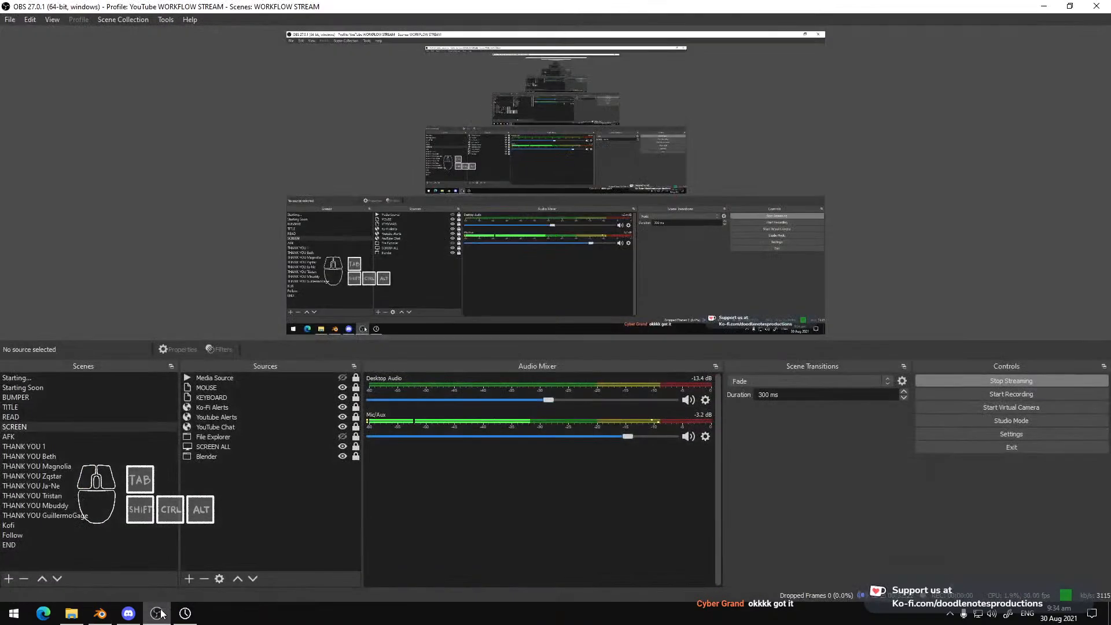
click(157, 614)
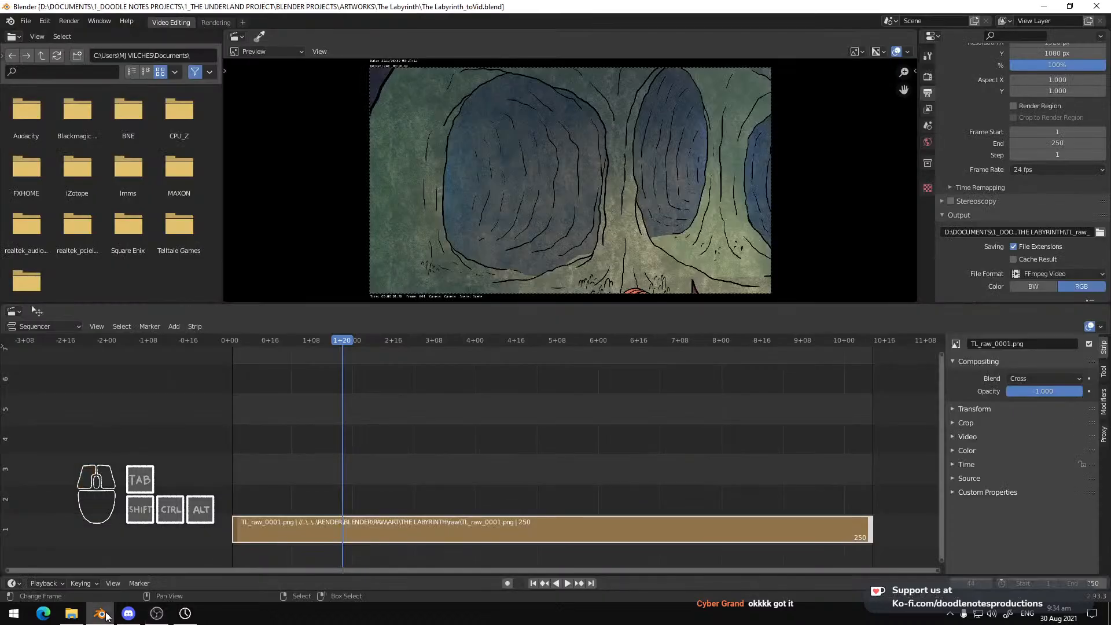
click(157, 614)
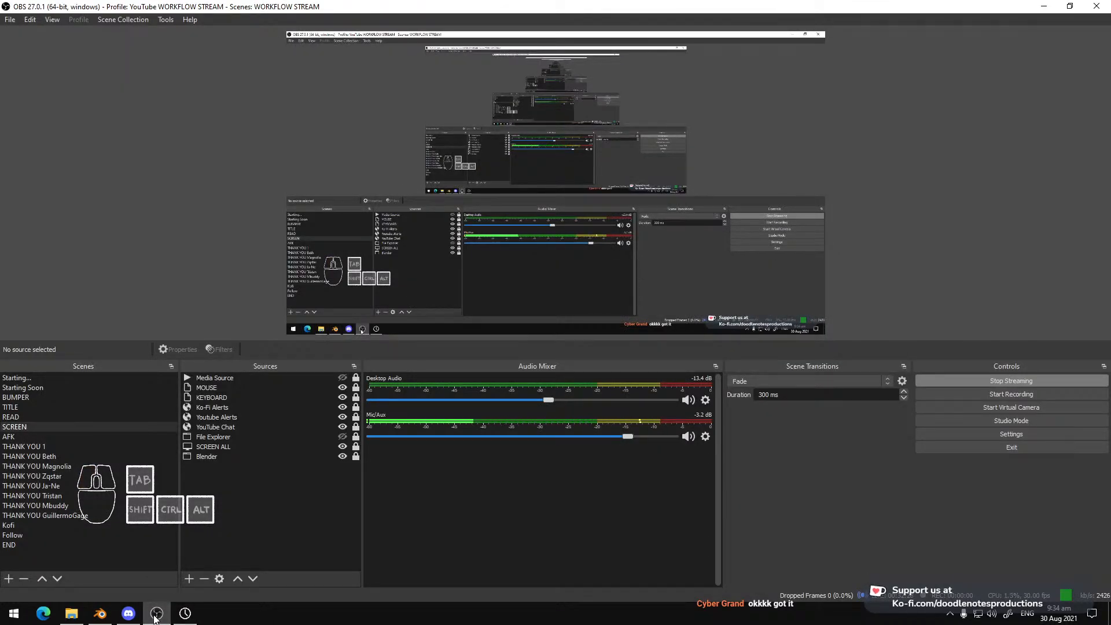
click(157, 614)
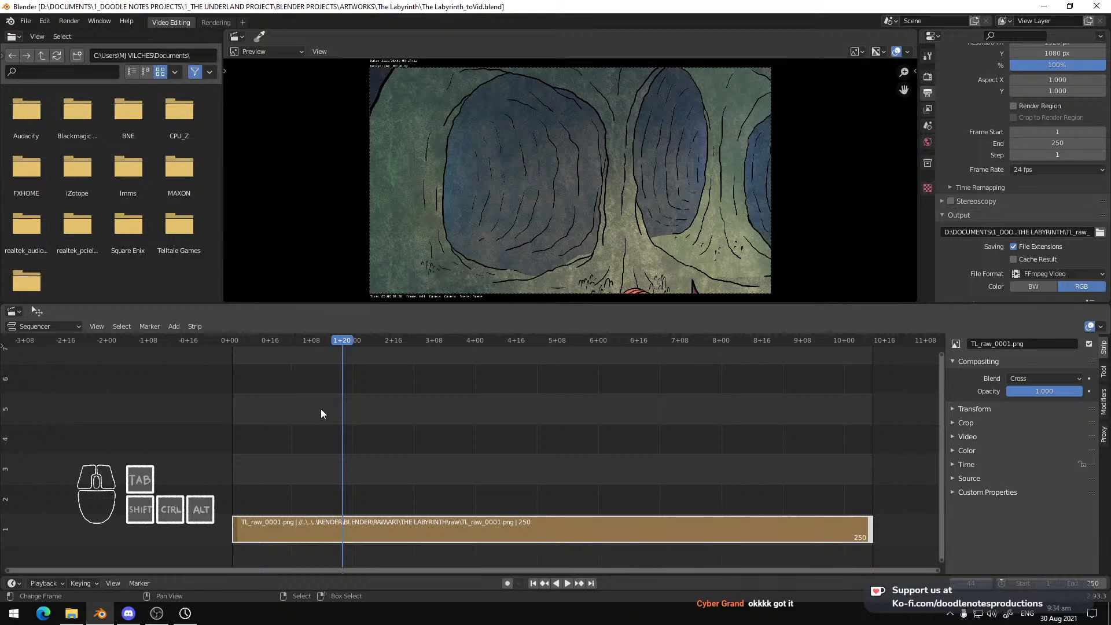
Move the playhead to 4+00, review the output and encoding settings, save the project, and make the preview area taller
click(476, 400)
scroll(1074, 141, down, 6)
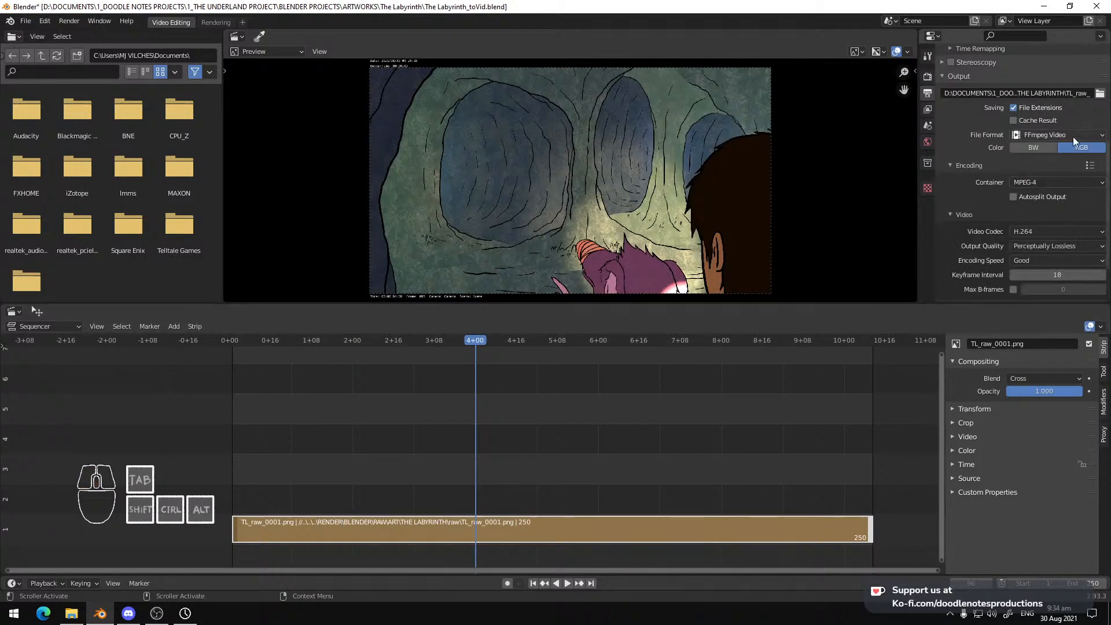
scroll(1067, 113, down, 2)
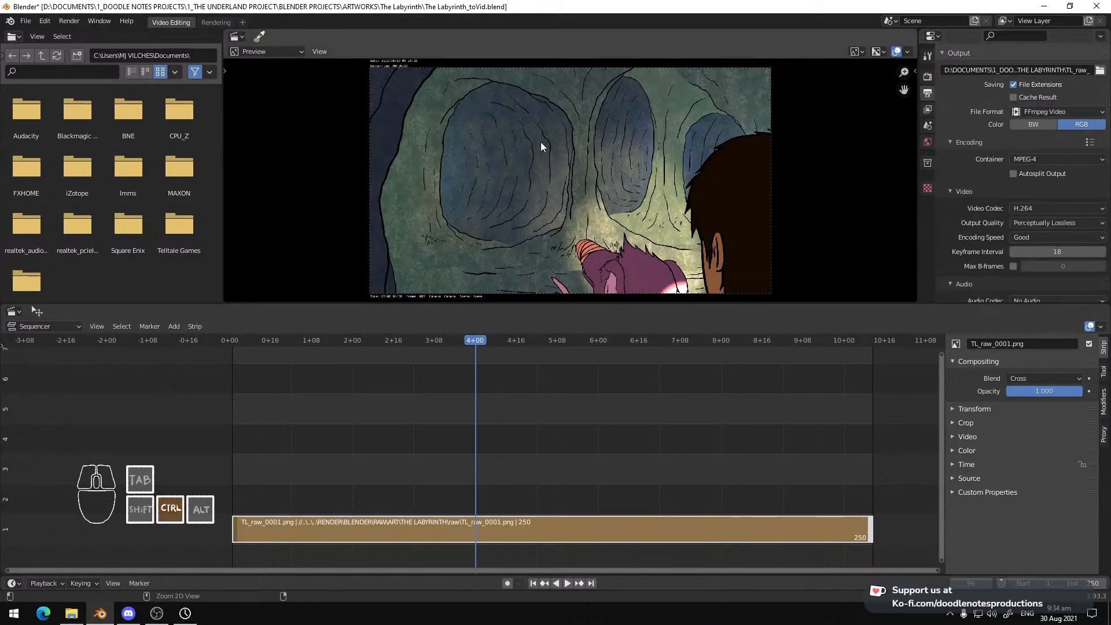
key(ctrl+s)
drag(495, 305, 496, 351)
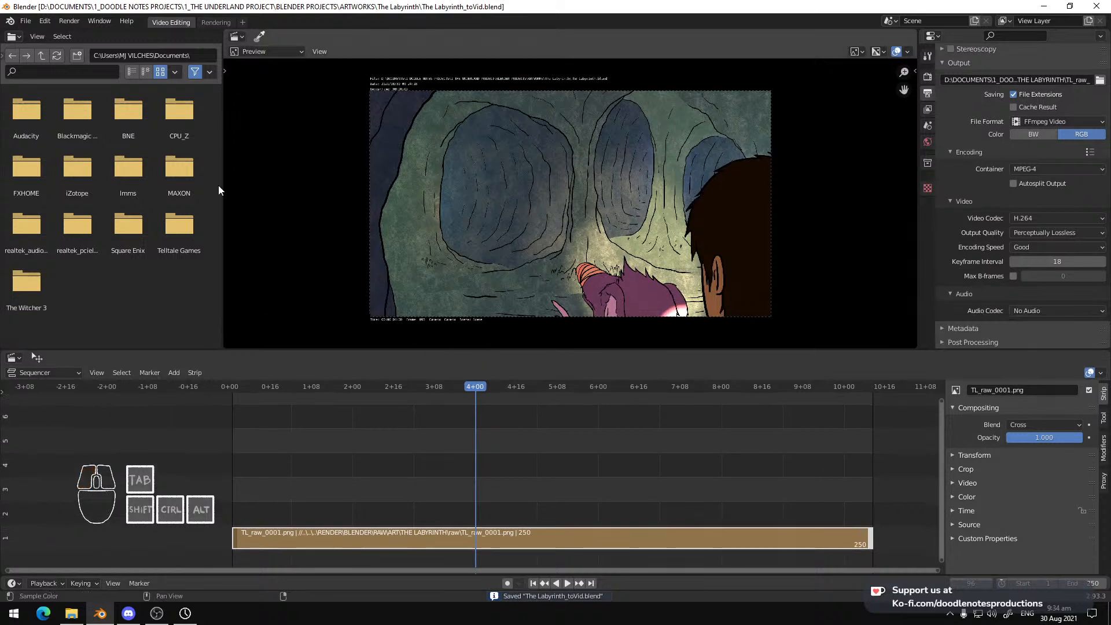
Render the image sequence as an animation, fit the render result in view, close it when rendering finishes, and save the project
click(64, 21)
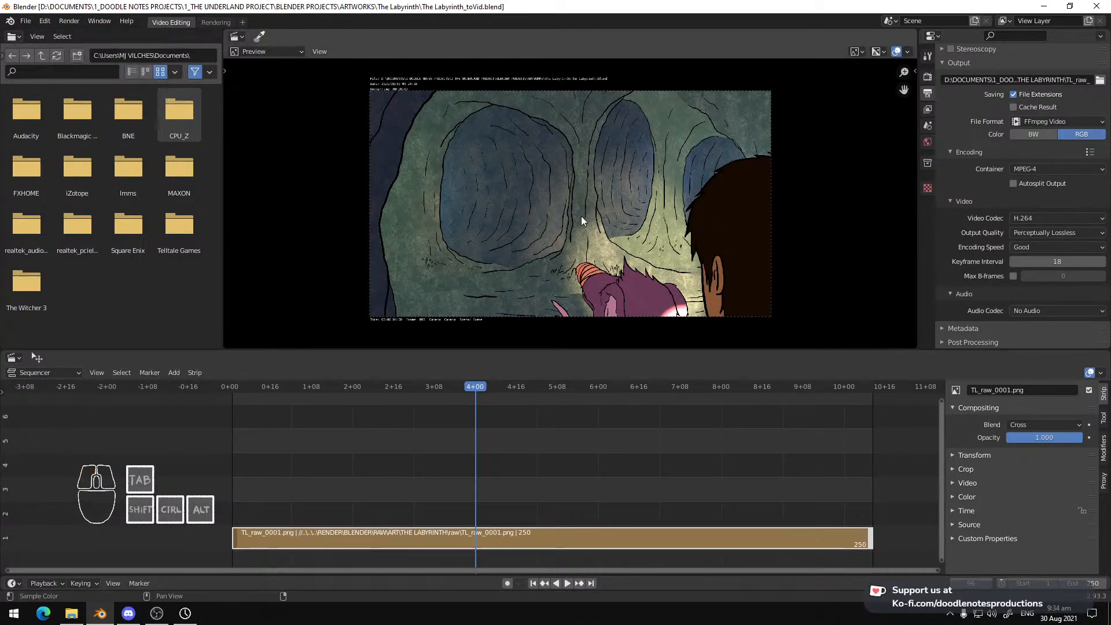
click(70, 22)
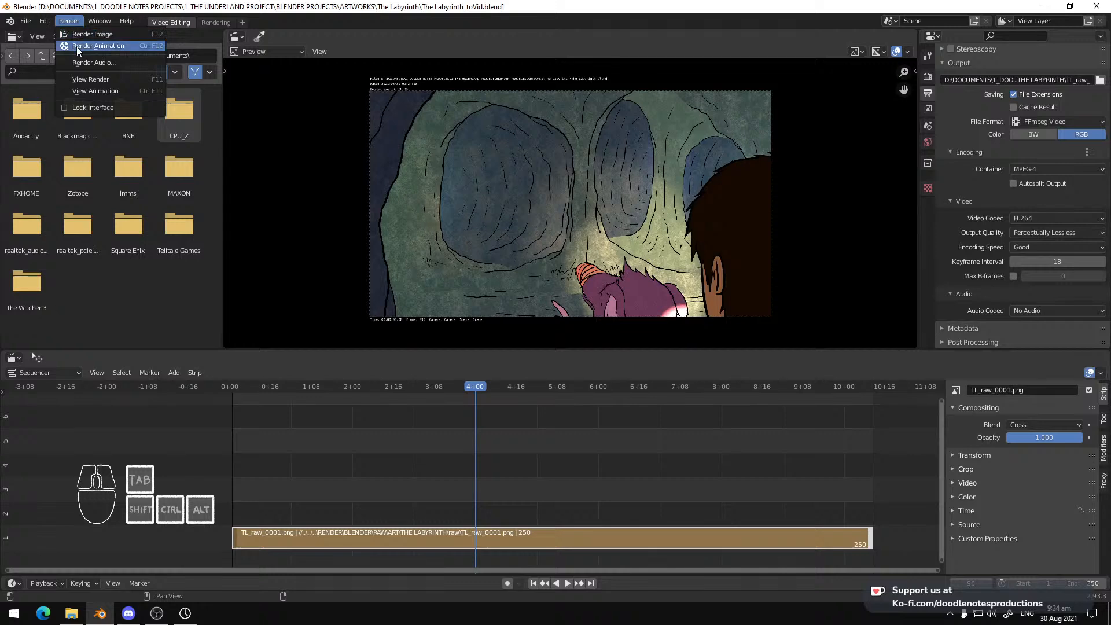
click(76, 46)
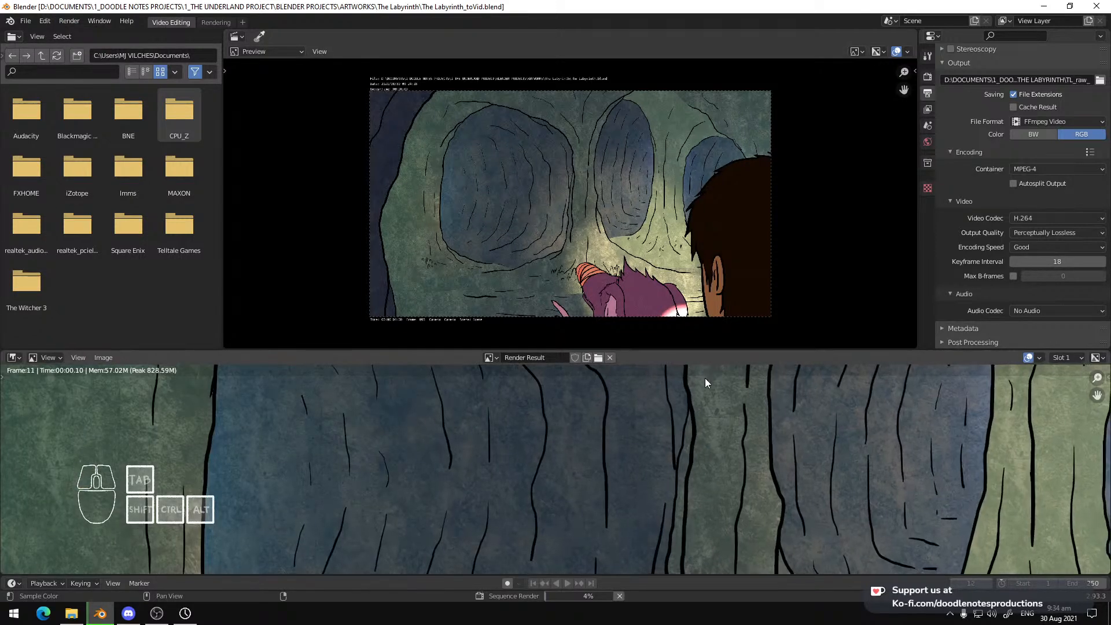
key(Home)
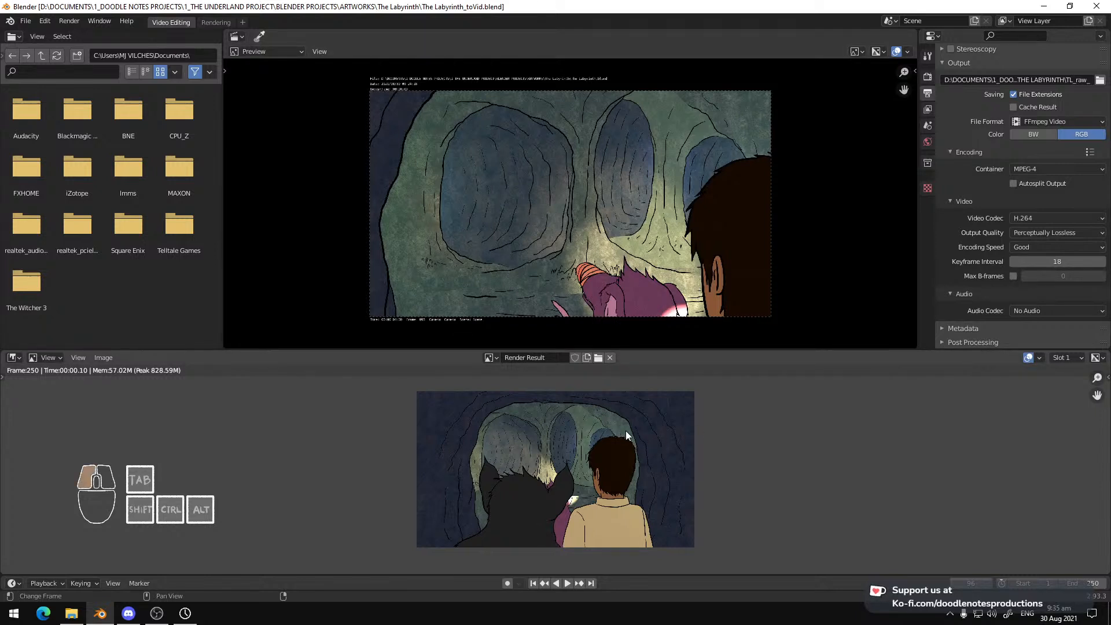
key(Escape)
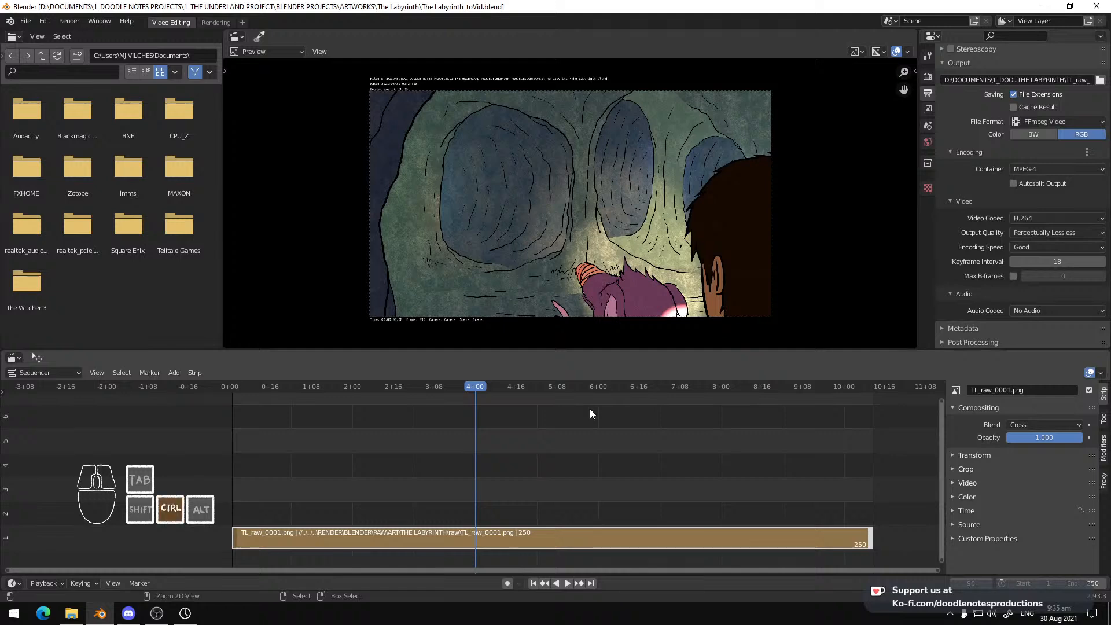
key(ctrl+s)
Open TL_raw_0001-0250.mp4 from THE LABYRINTH render folder and watch it full screen in VLC
click(72, 613)
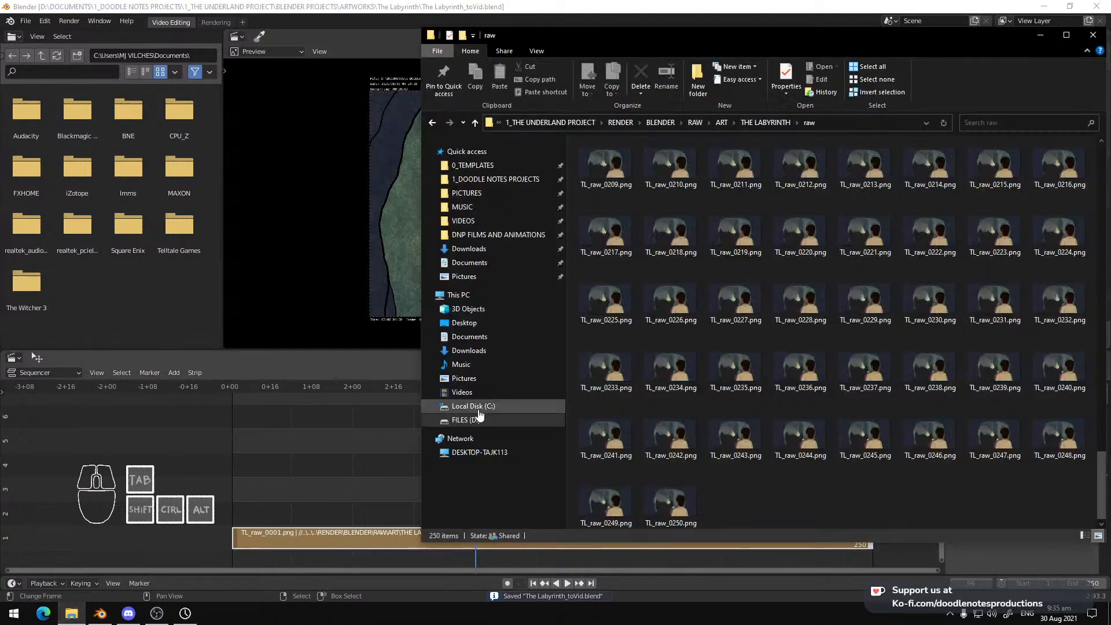
click(752, 123)
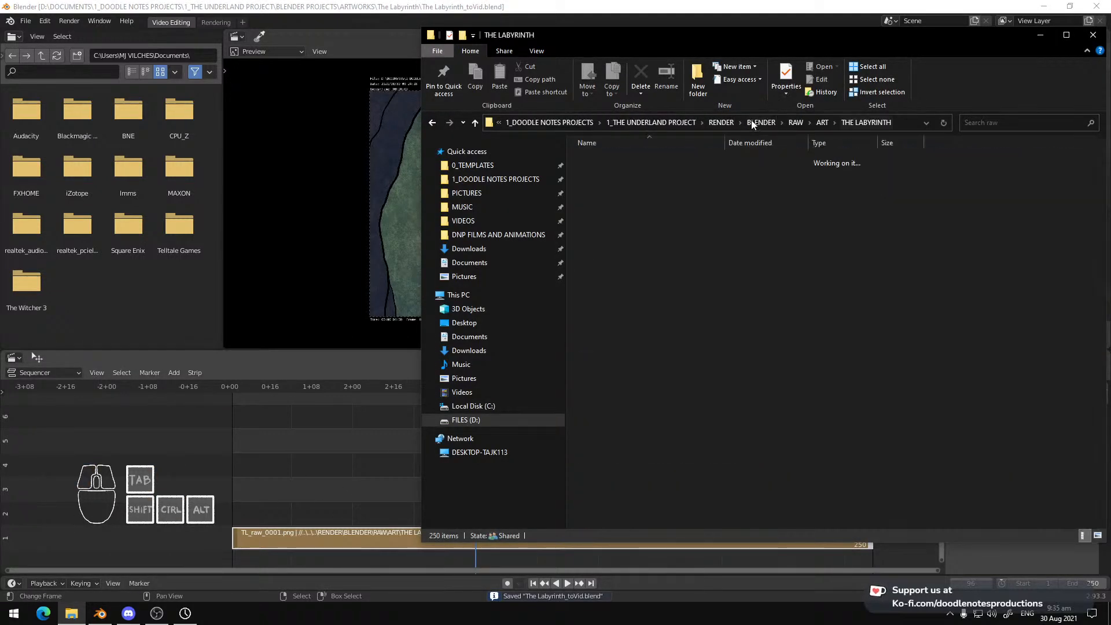
click(689, 199)
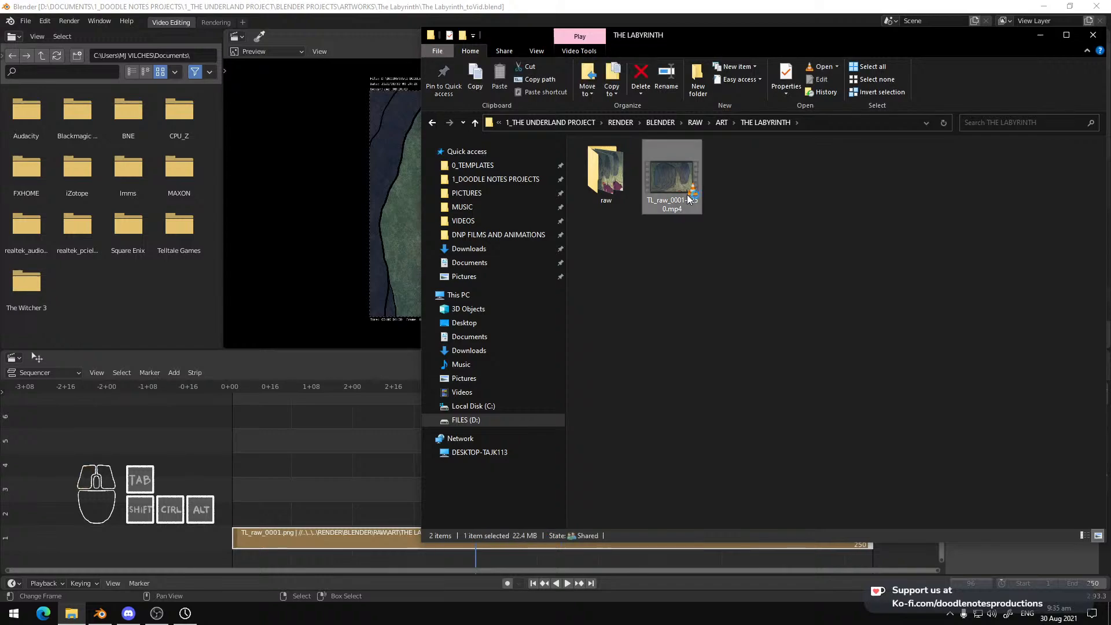
double_click(689, 199)
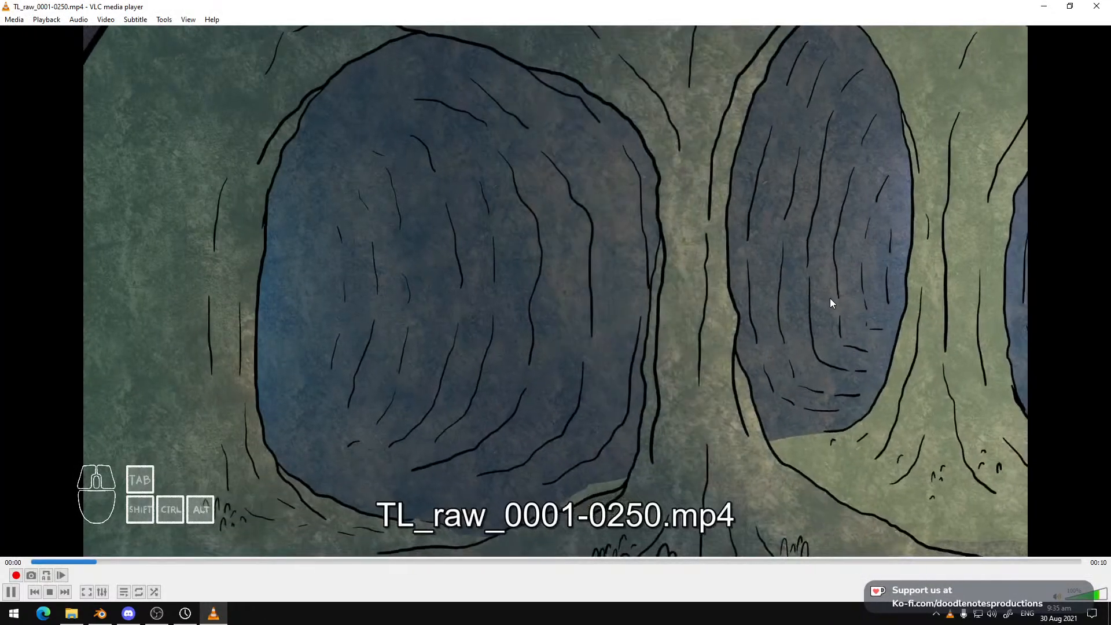
double_click(826, 297)
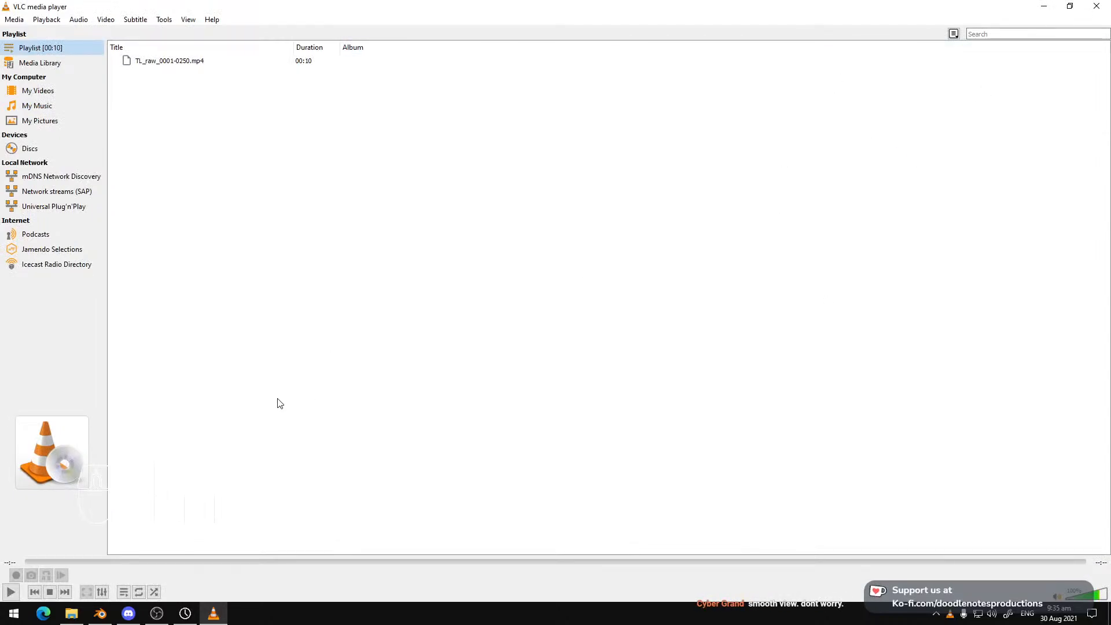
Replay the rendered video in VLC, close the player, and return to the Blender project
click(10, 592)
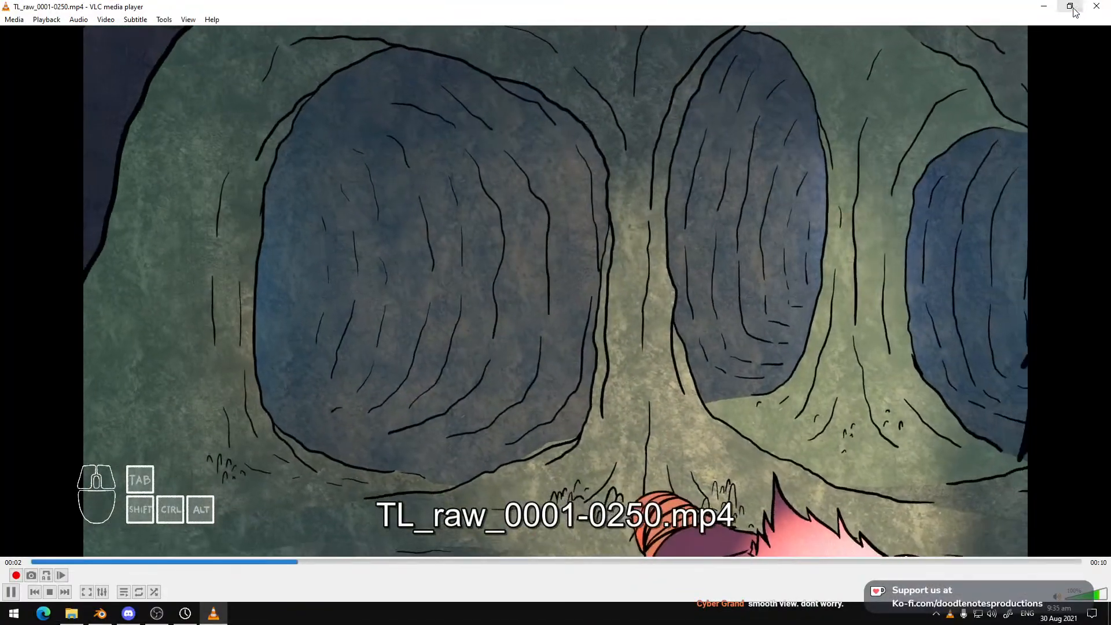
click(1069, 9)
click(1068, 10)
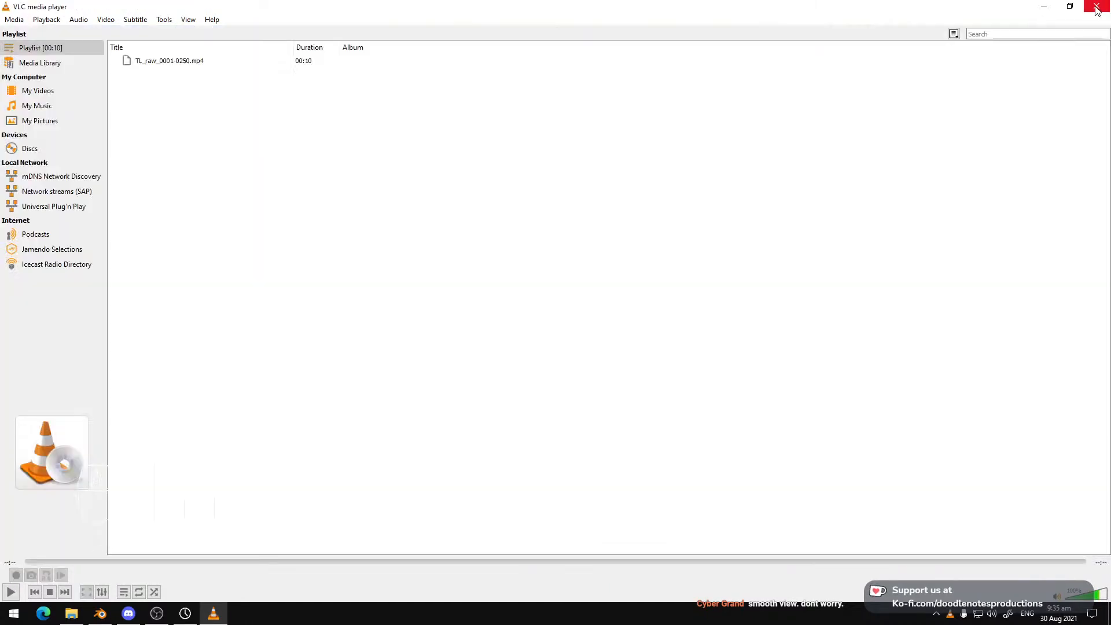
click(1097, 7)
click(415, 142)
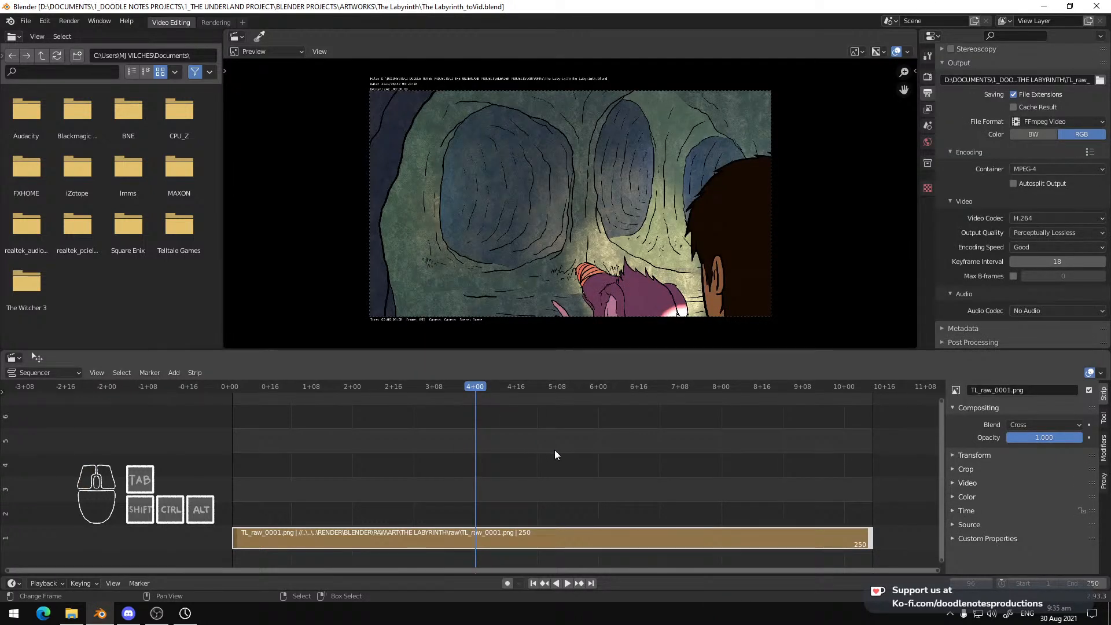
Compare the frames at 5+00 and 6+00 in an enlarged preview, saving the project with the playhead at 6+00
scroll(483, 226, up, 1)
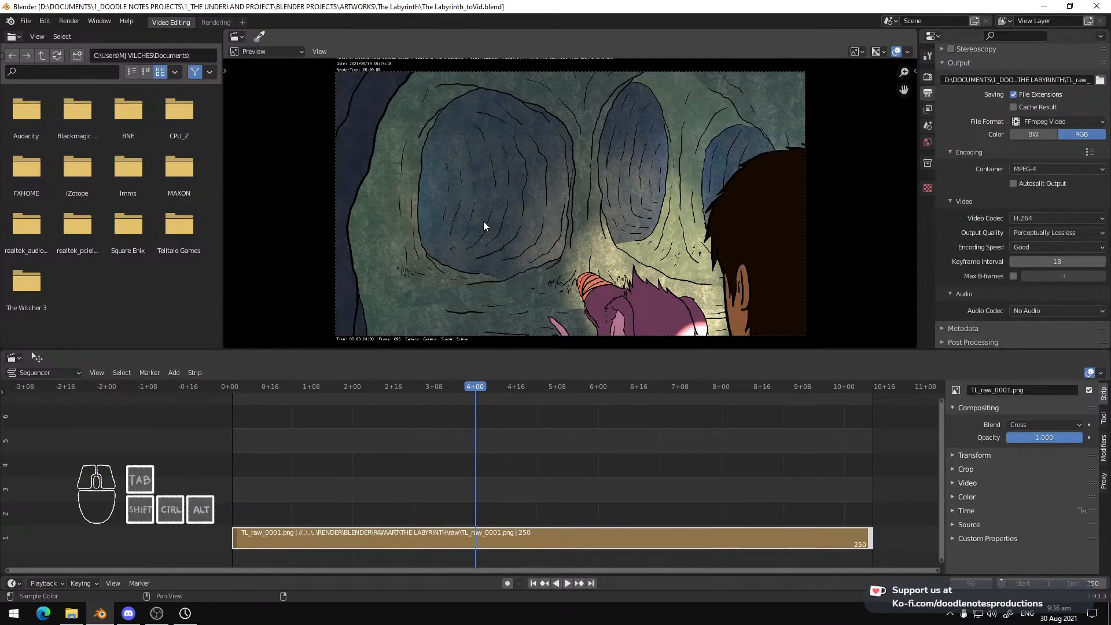
scroll(484, 225, up, 1)
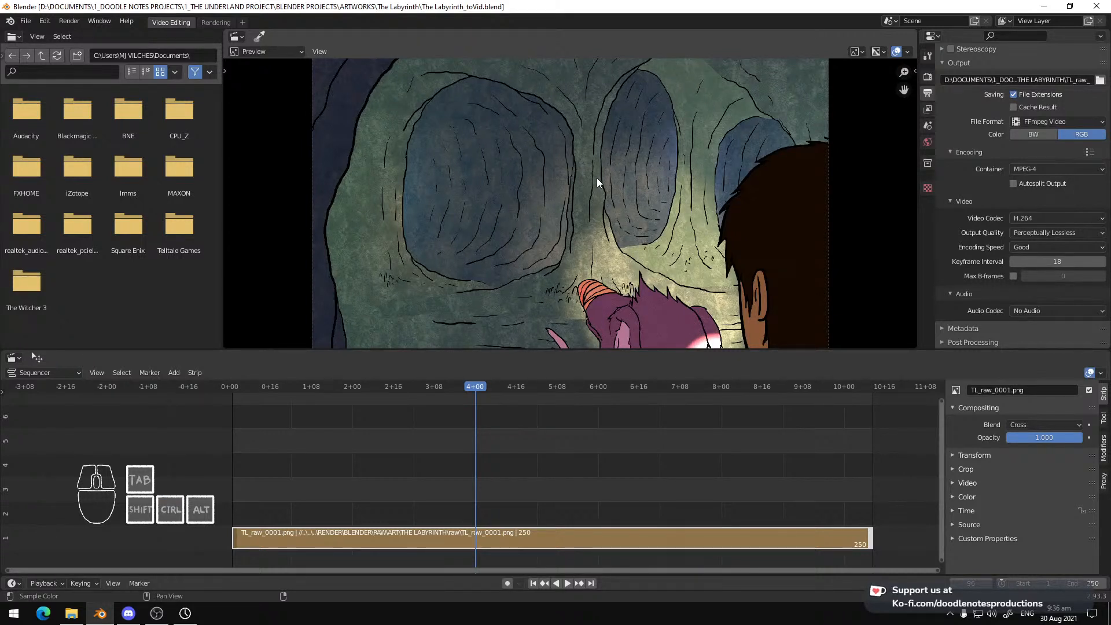
scroll(600, 145, down, 1)
scroll(603, 150, up, 1)
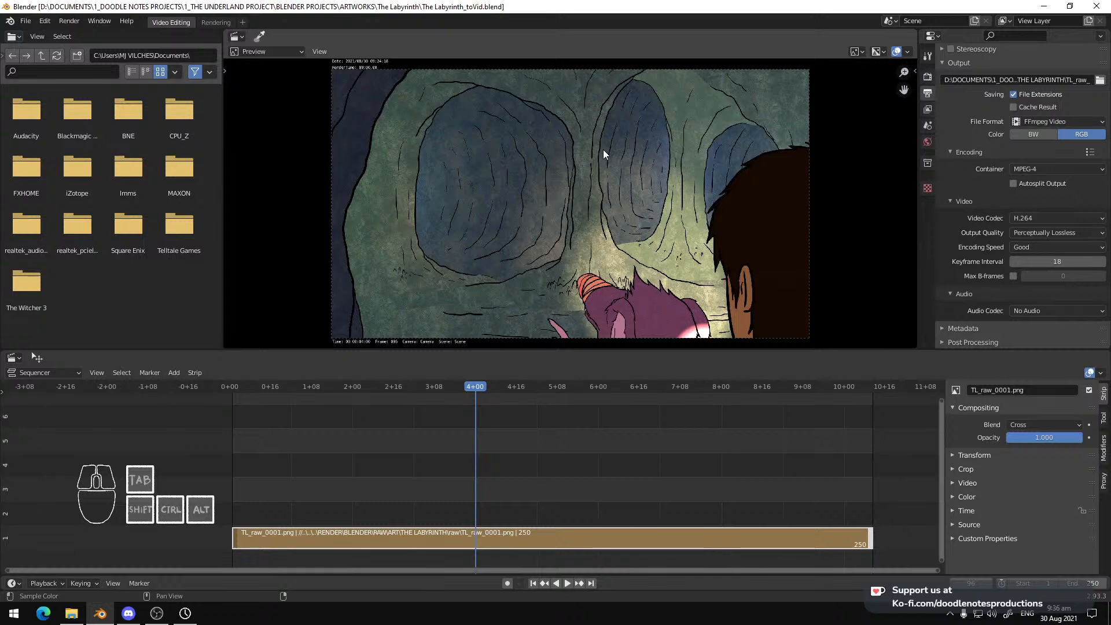
scroll(602, 150, up, 1)
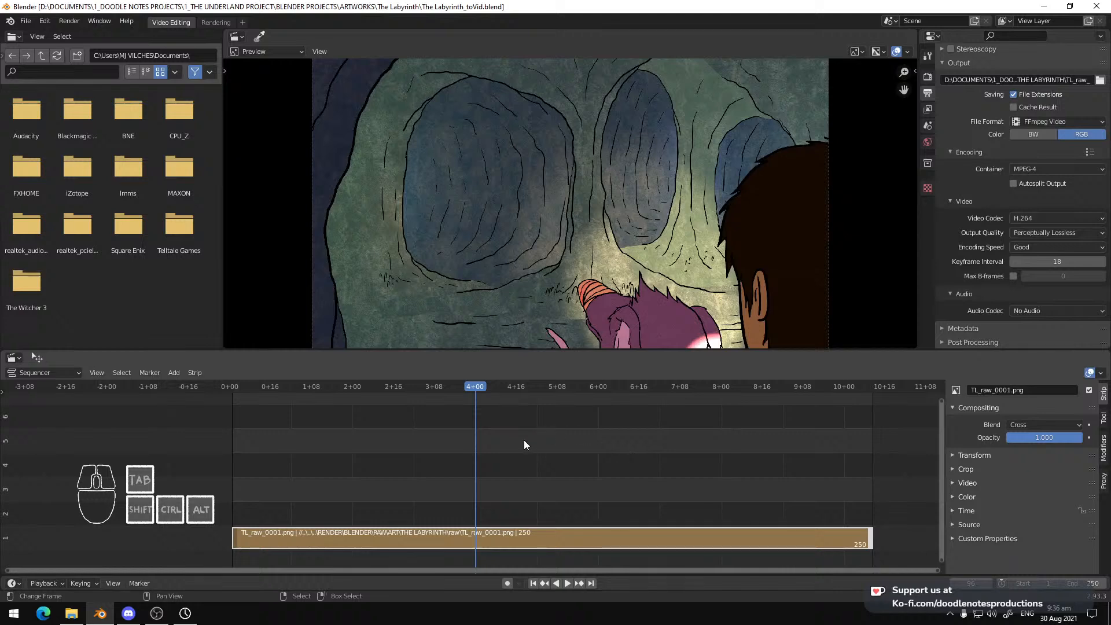
drag(524, 444, 538, 444)
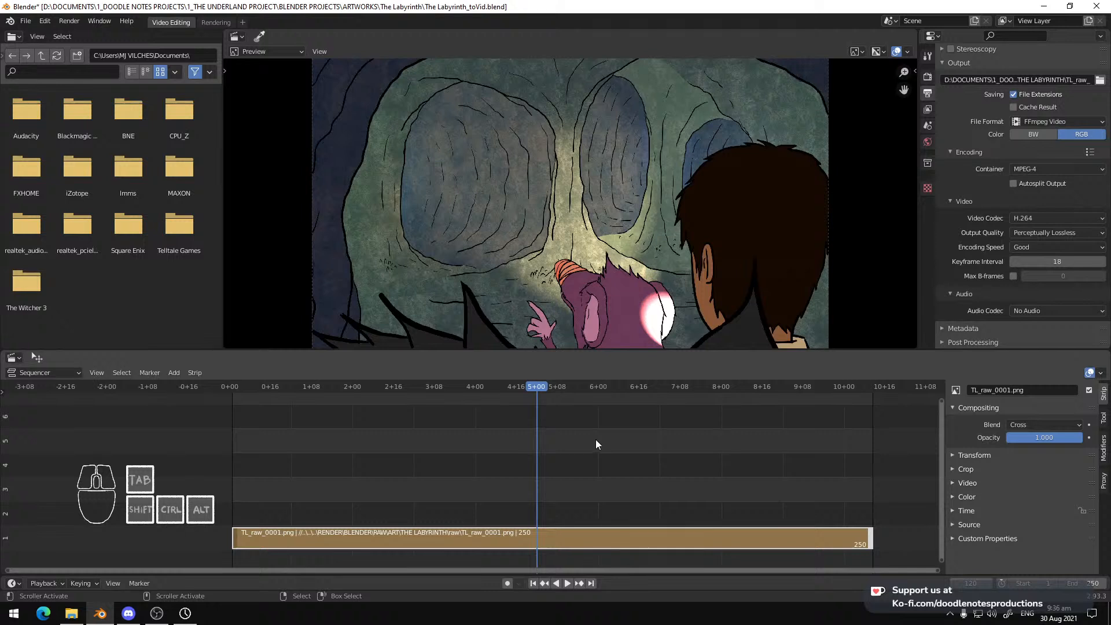
drag(596, 438, 598, 437)
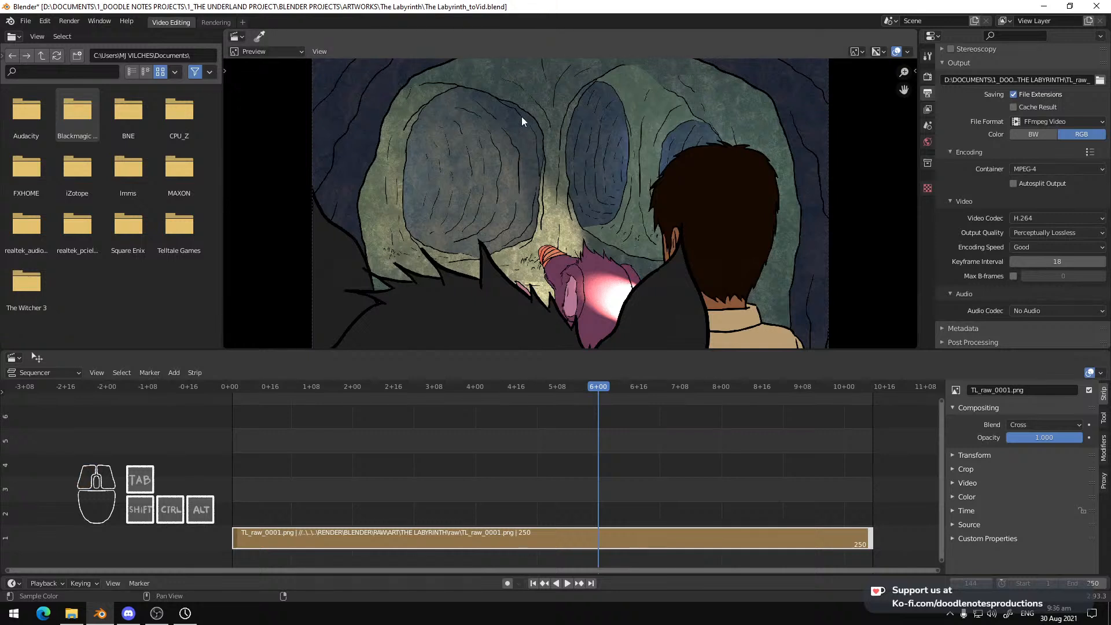
key(ctrl+s)
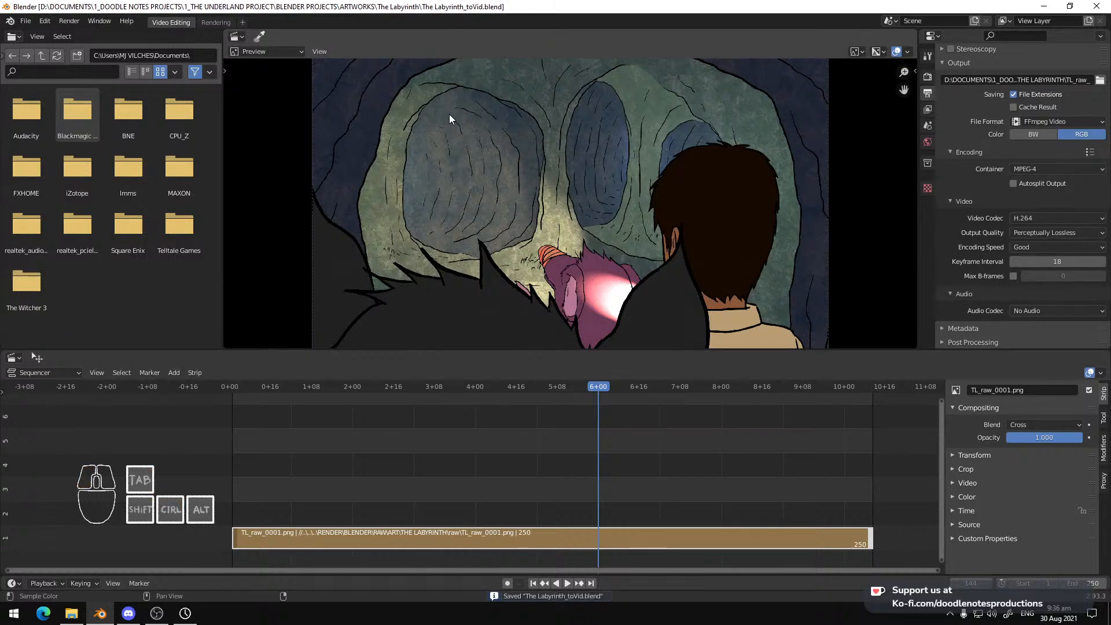
key(ctrl+s)
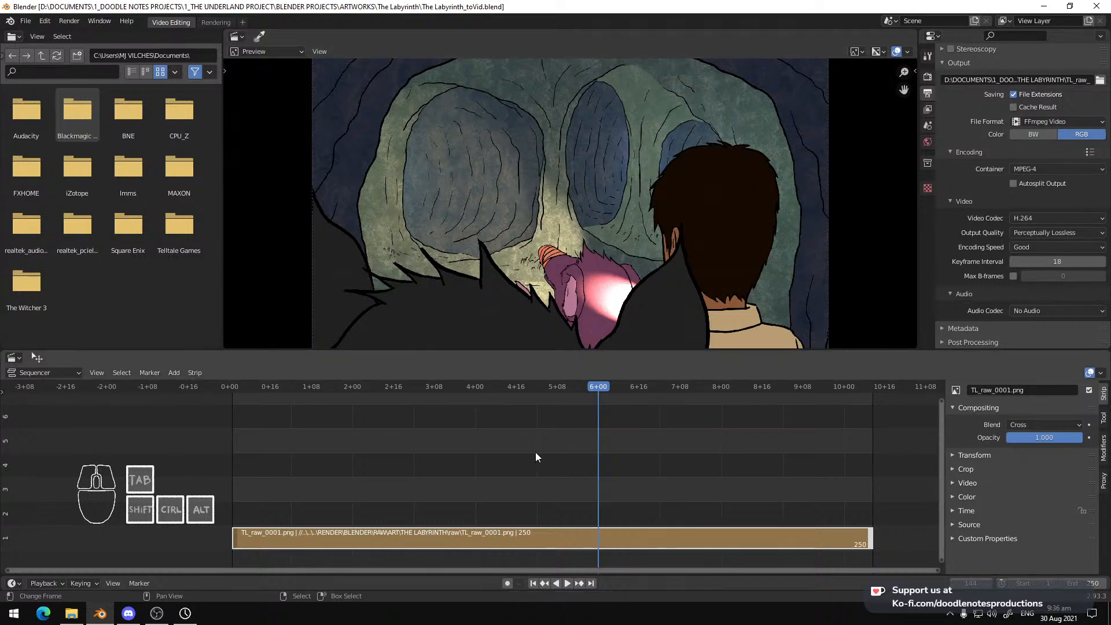
drag(536, 452, 536, 455)
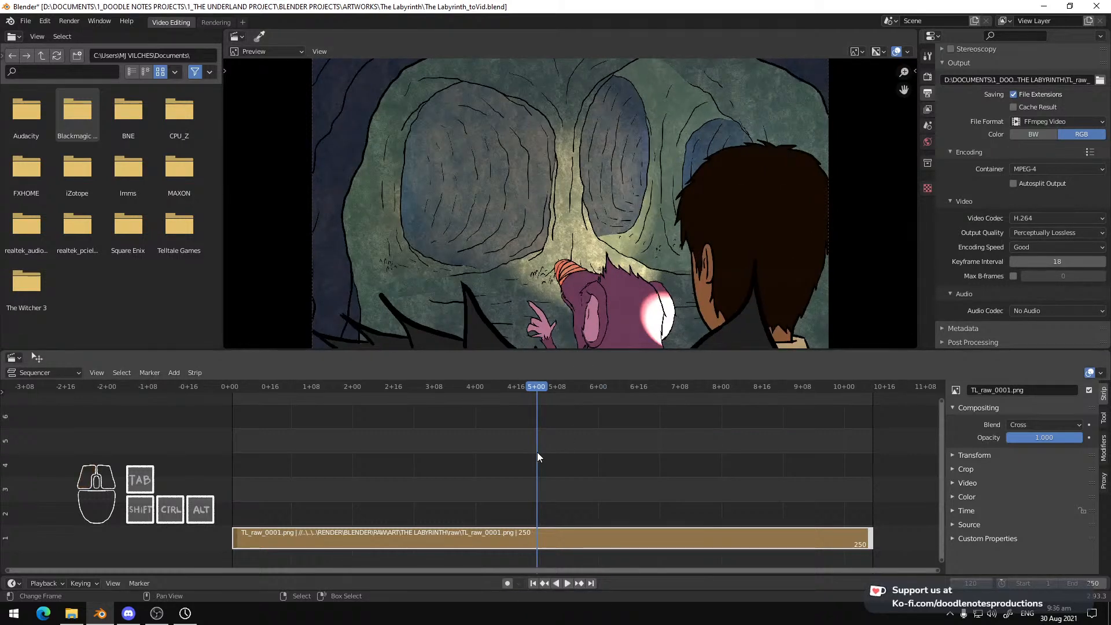
click(600, 447)
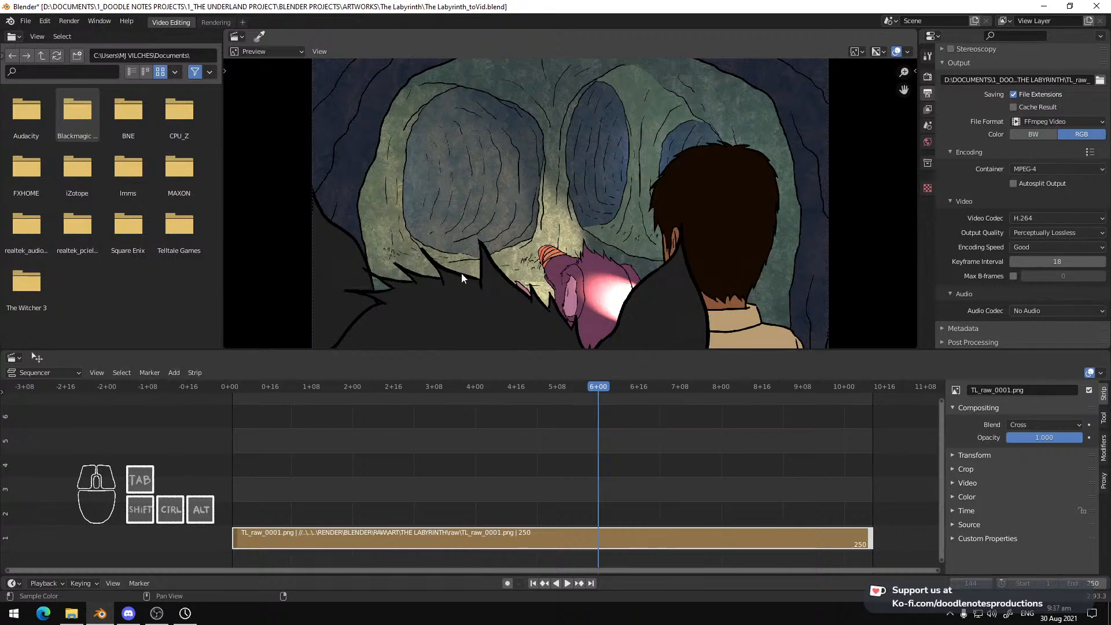
scroll(573, 203, down, 1)
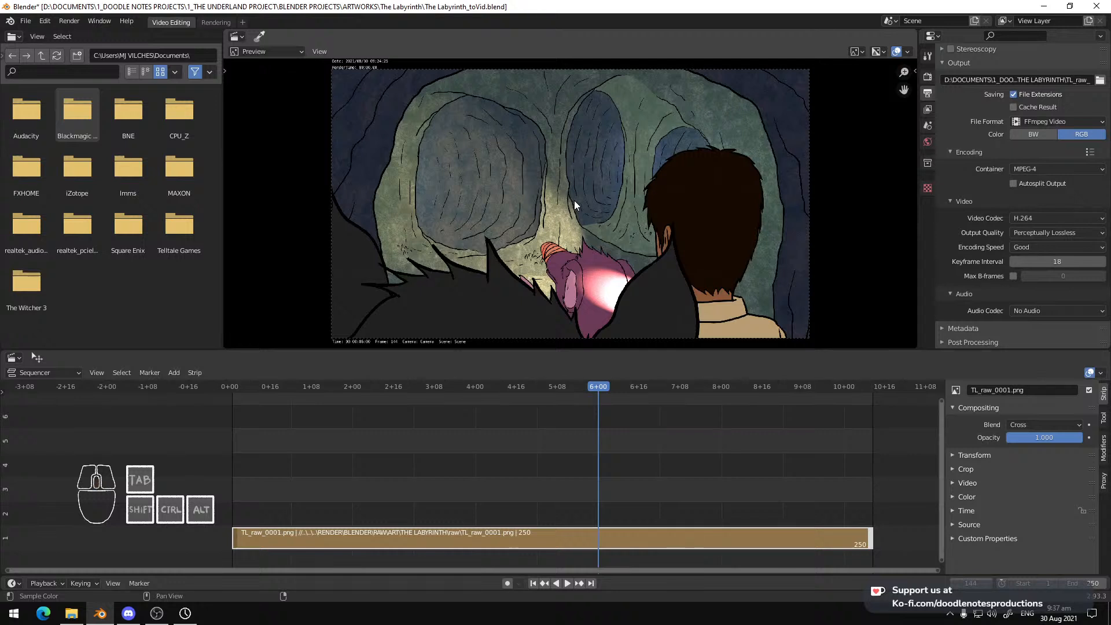
scroll(574, 200, up, 1)
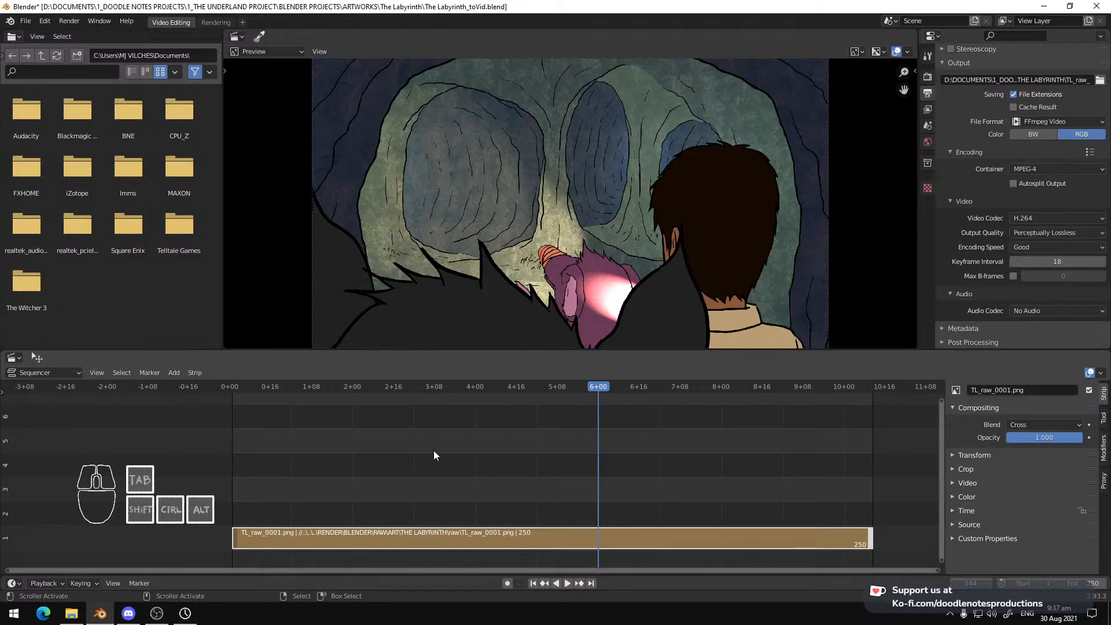
click(127, 614)
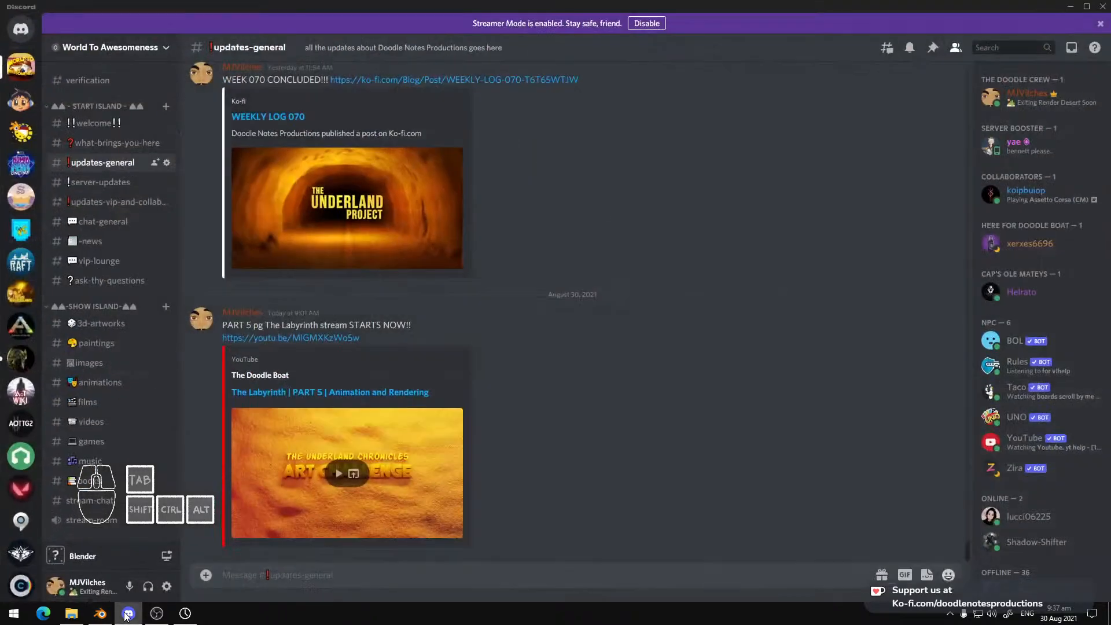
click(127, 614)
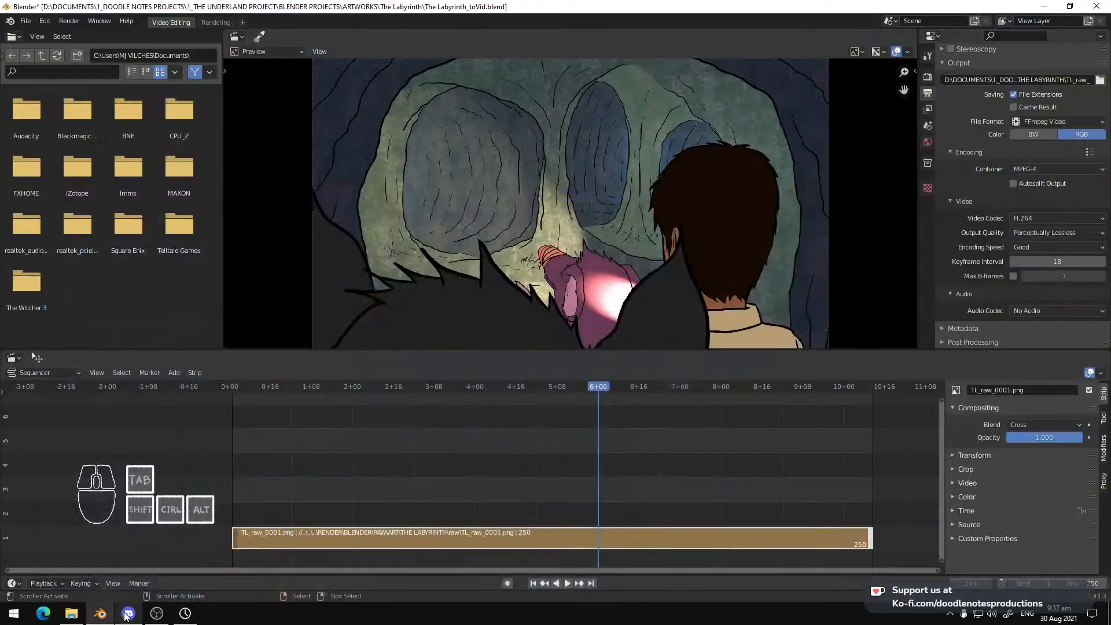
click(629, 2)
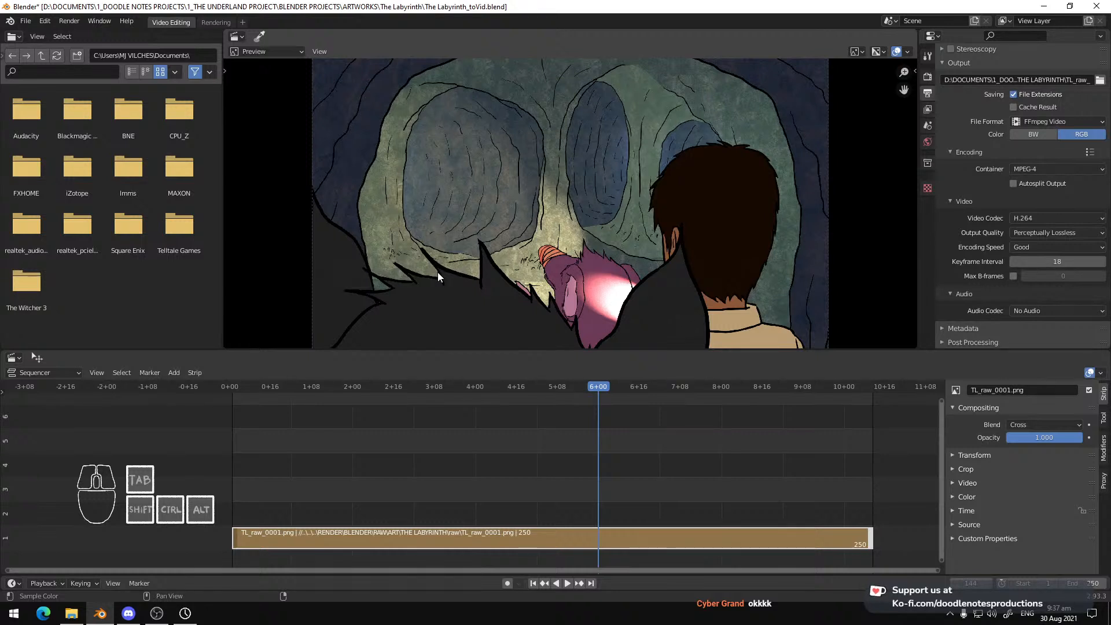
scroll(608, 238, down, 1)
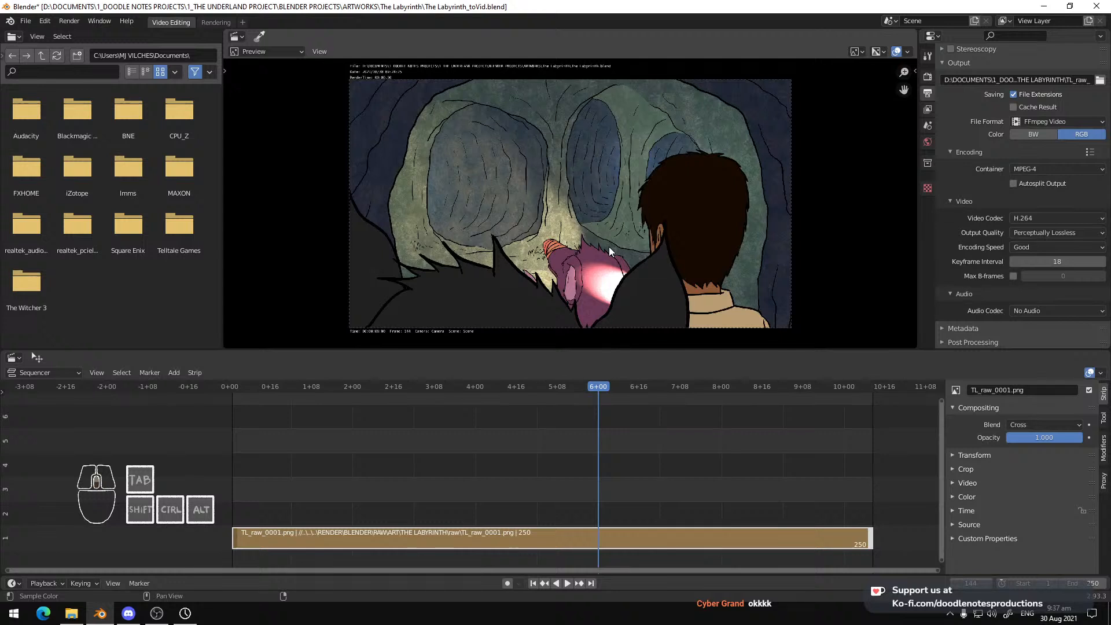
scroll(609, 247, up, 2)
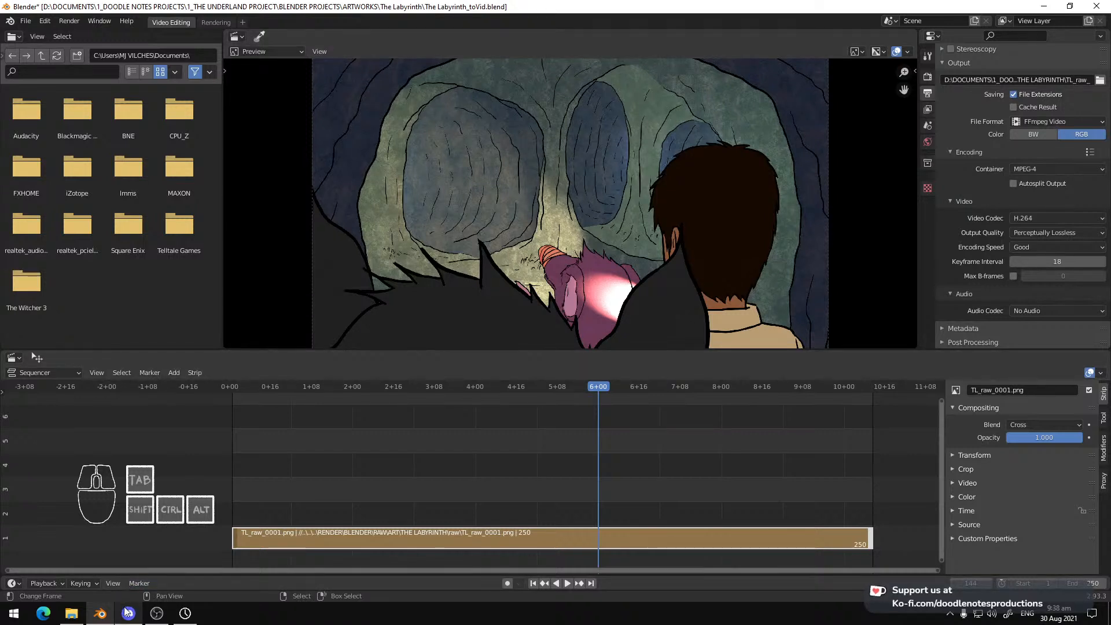
Switch to OBS, hide the SCREEN ALL source in the SCREEN scene, and return to Blender
mouse_move(128, 612)
click(157, 613)
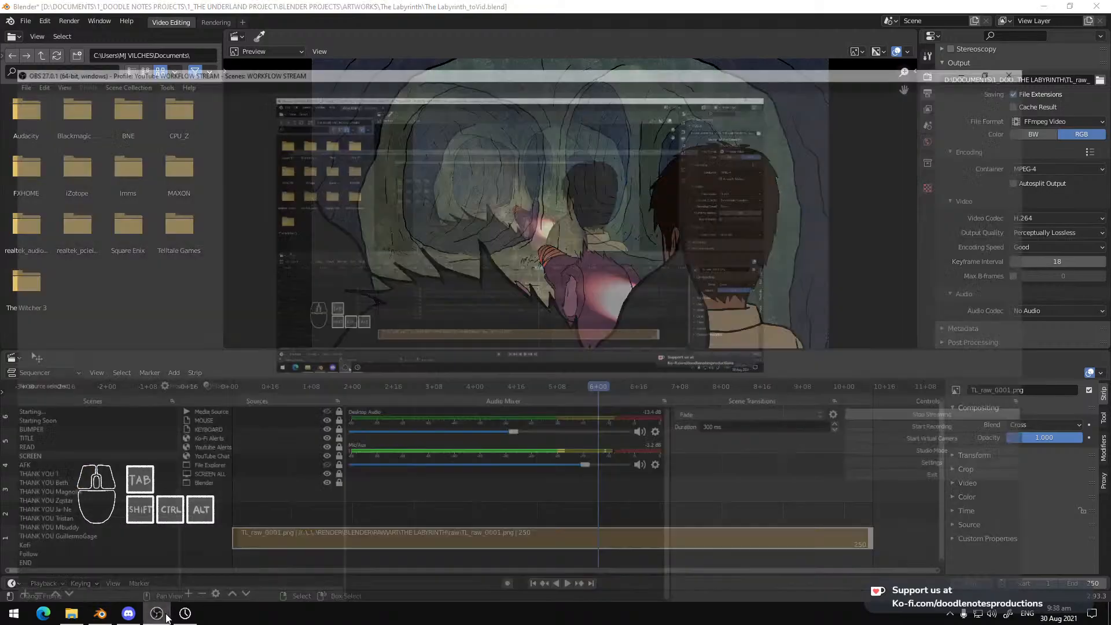
click(342, 447)
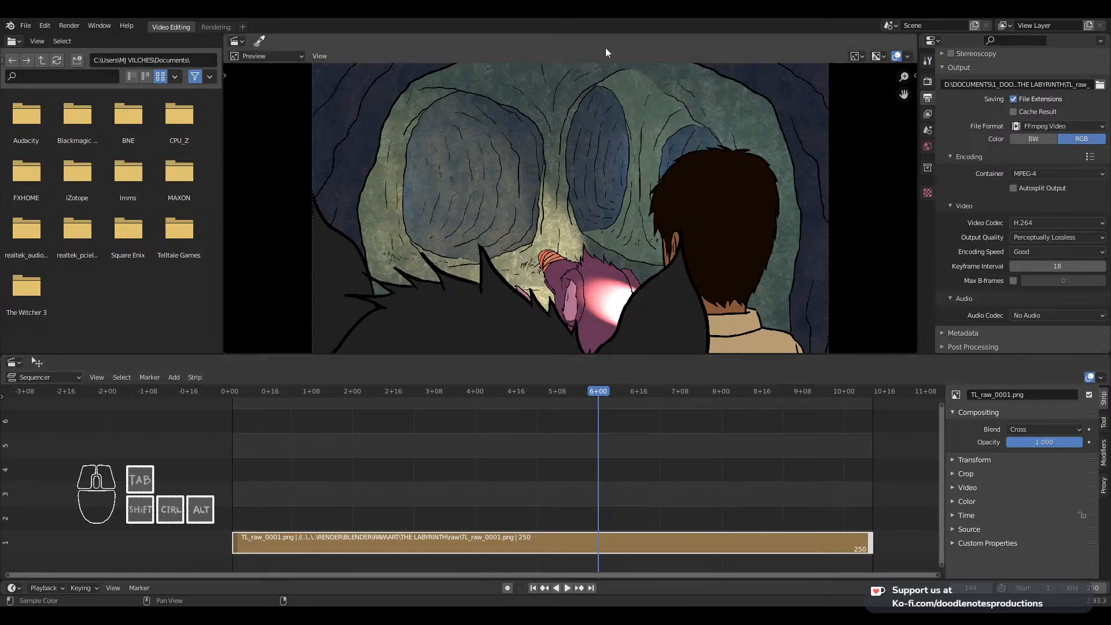
scroll(686, 184, down, 1)
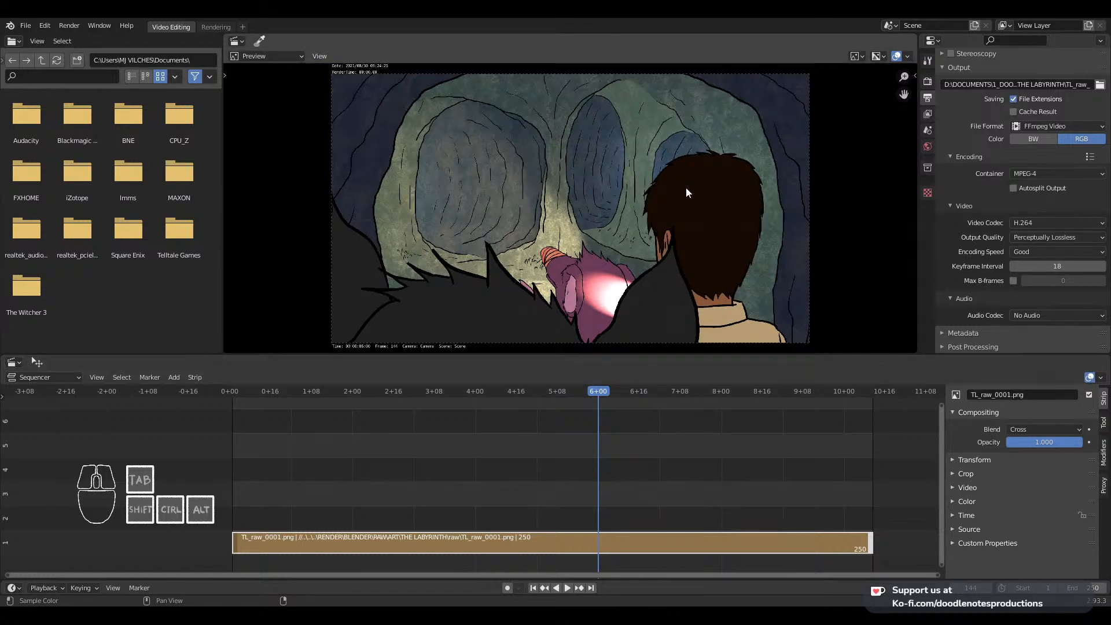
scroll(682, 189, up, 1)
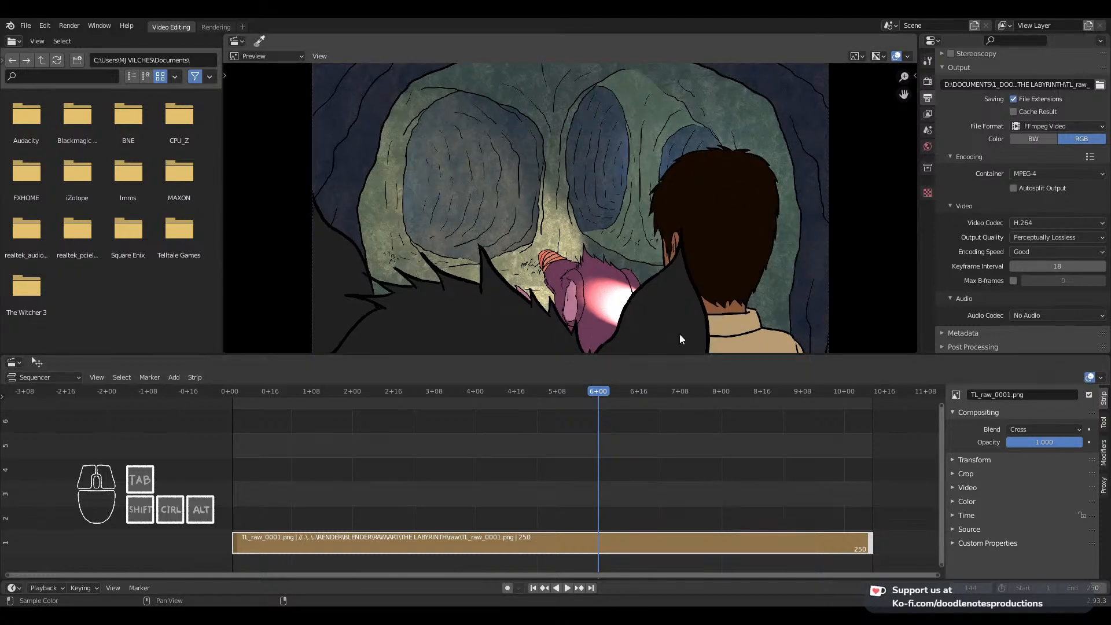
Save the video project with the playhead at 6+01 and open the recent file The Labyrinth.blend
drag(401, 452, 600, 457)
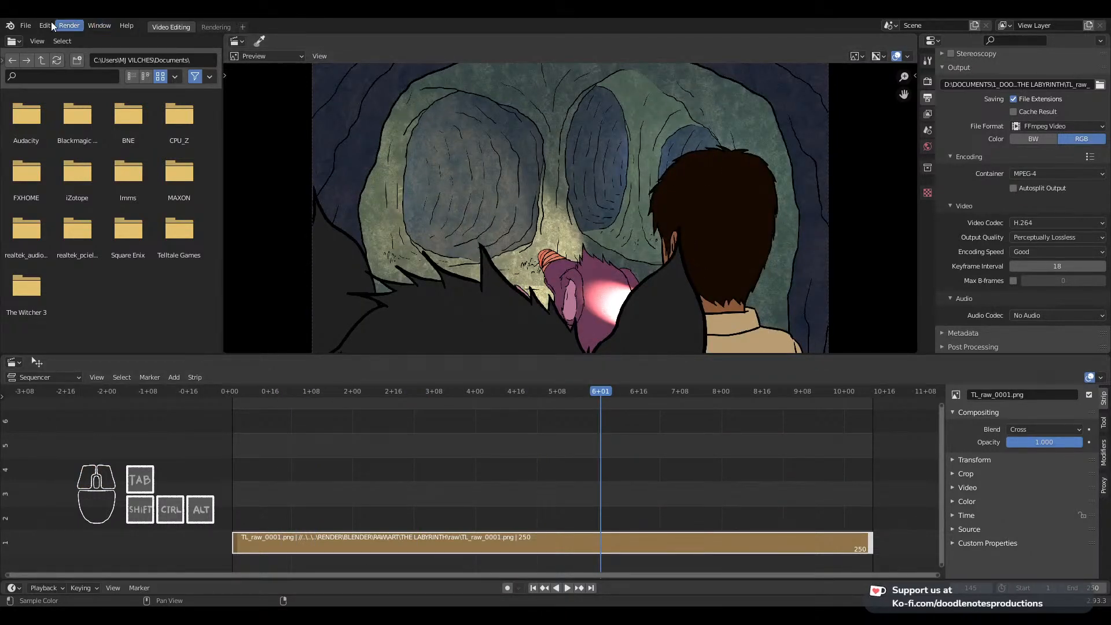
click(26, 26)
key(ctrl+s)
click(26, 26)
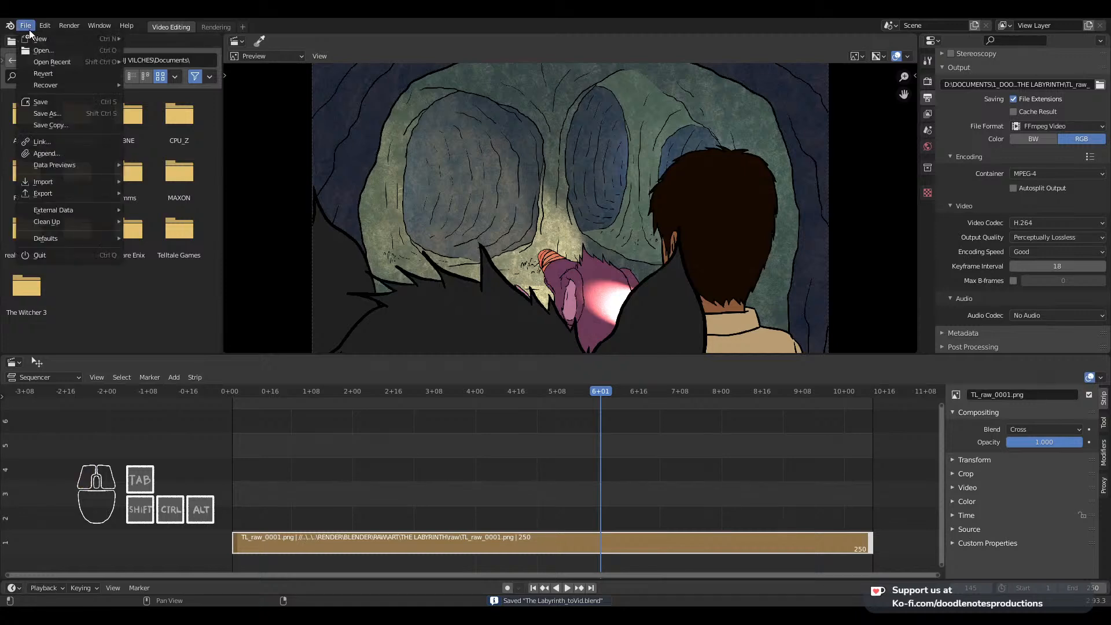
mouse_move(69, 66)
click(175, 73)
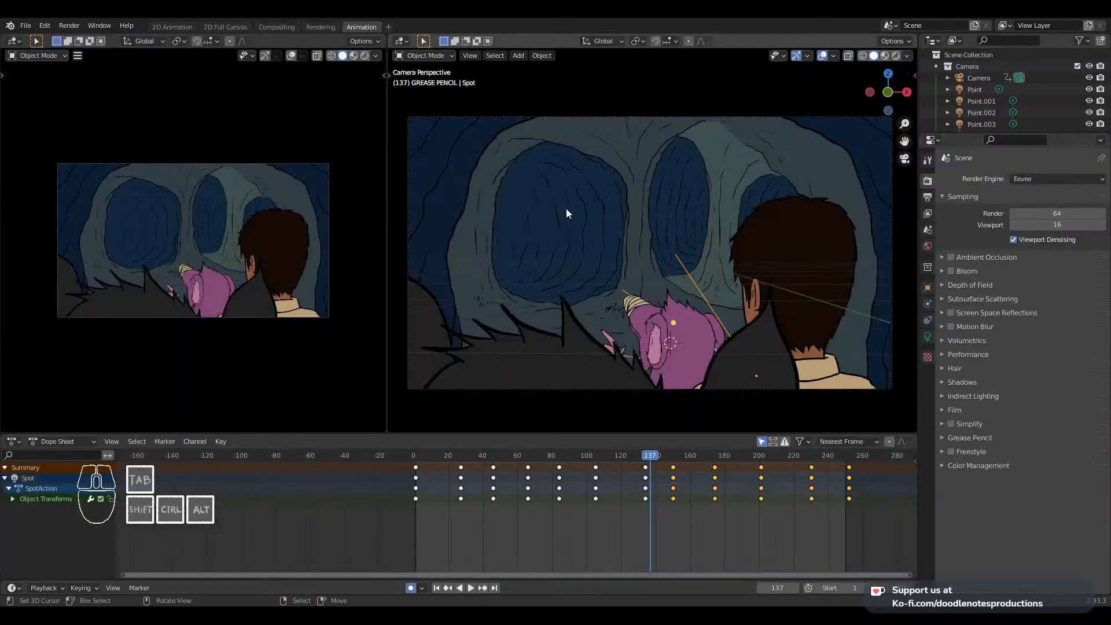
Select the Ares grease pencil object and switch the smaller camera viewport to rendered shading
click(664, 312)
click(365, 55)
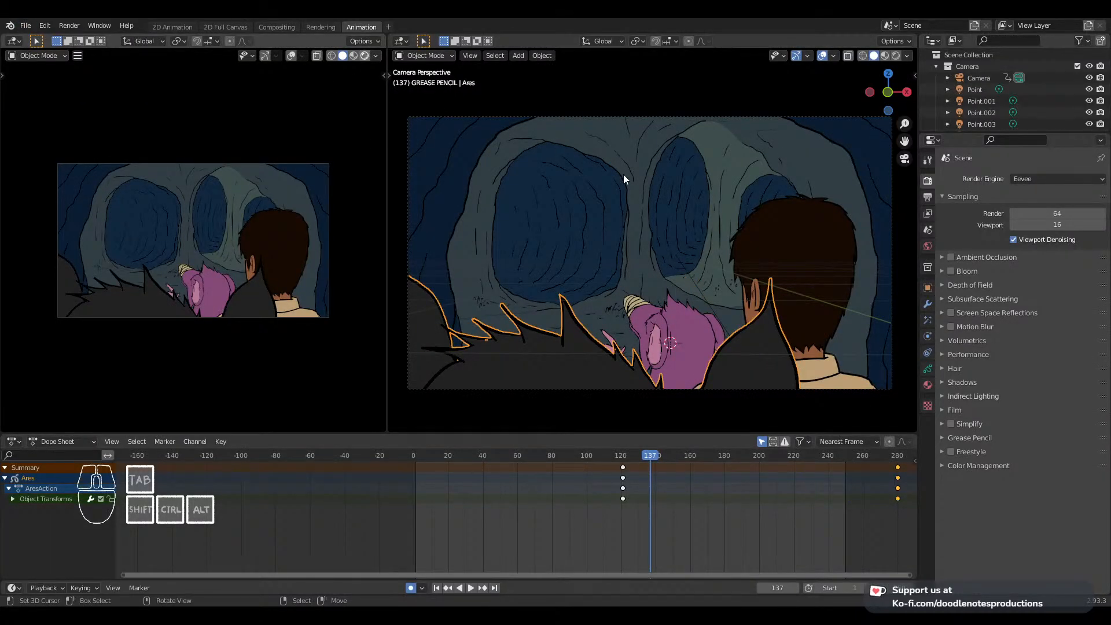
scroll(693, 218, down, 3)
Add a Rim visual effect to the Gregor grease pencil object
click(744, 199)
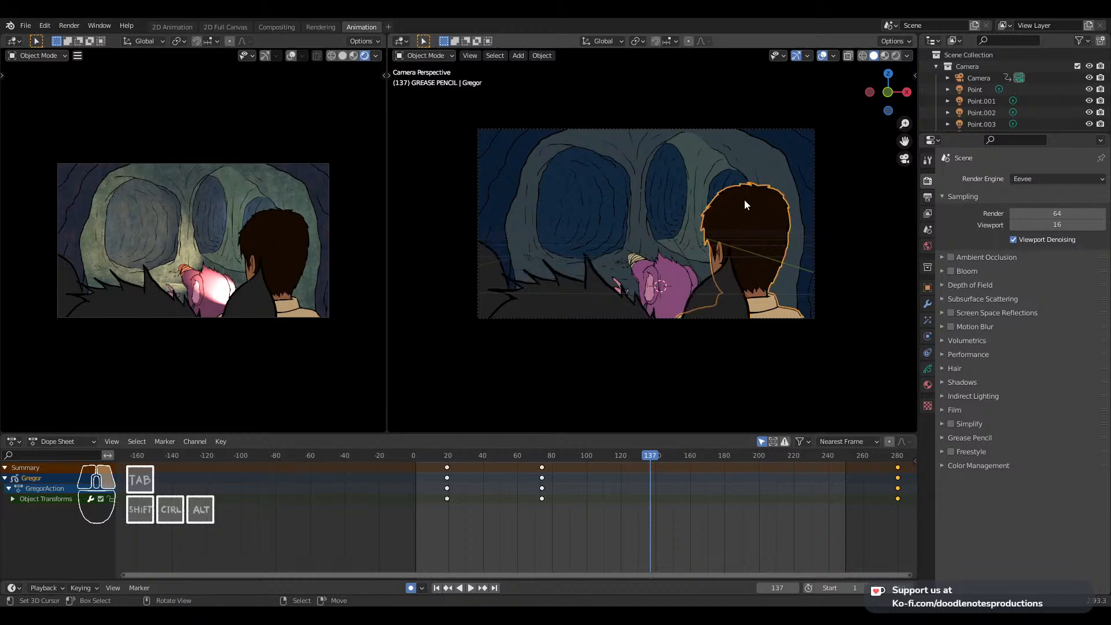
click(928, 369)
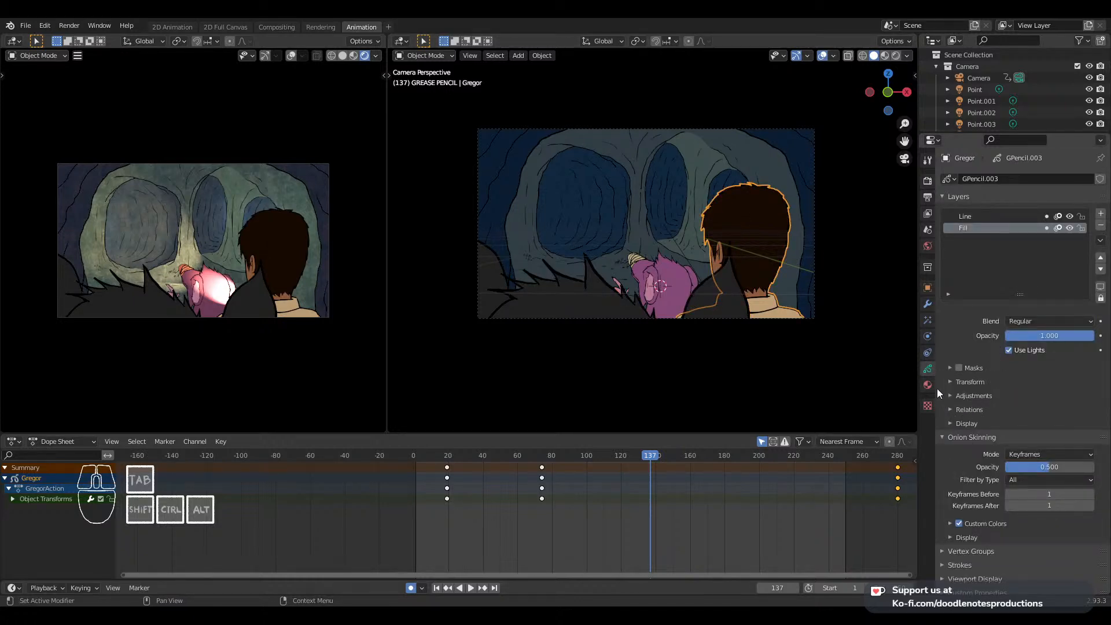
click(928, 320)
click(989, 179)
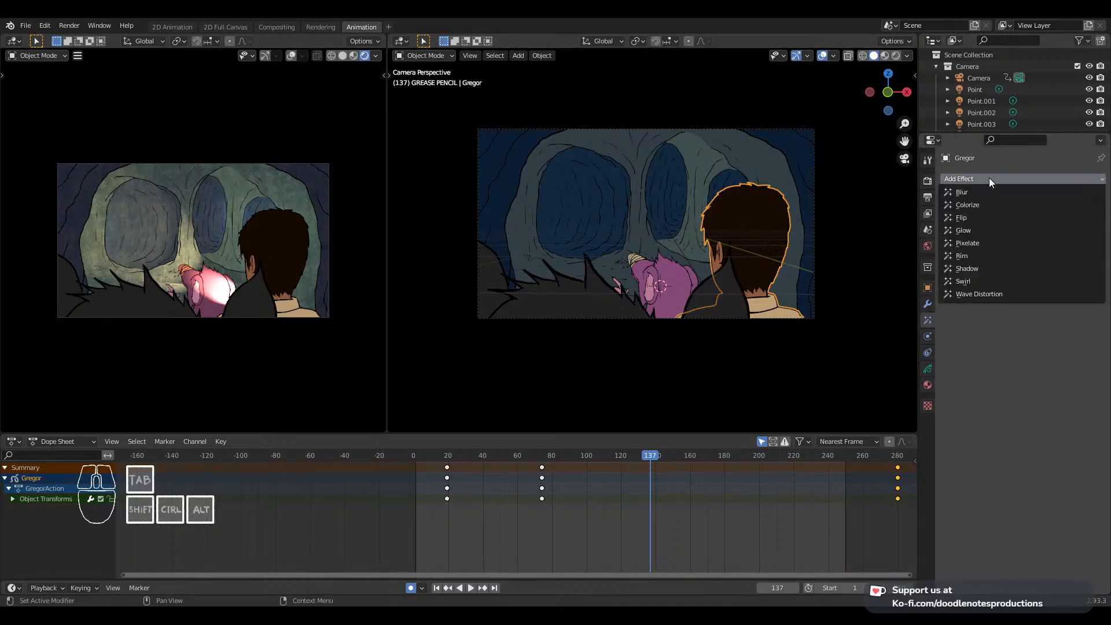
click(981, 251)
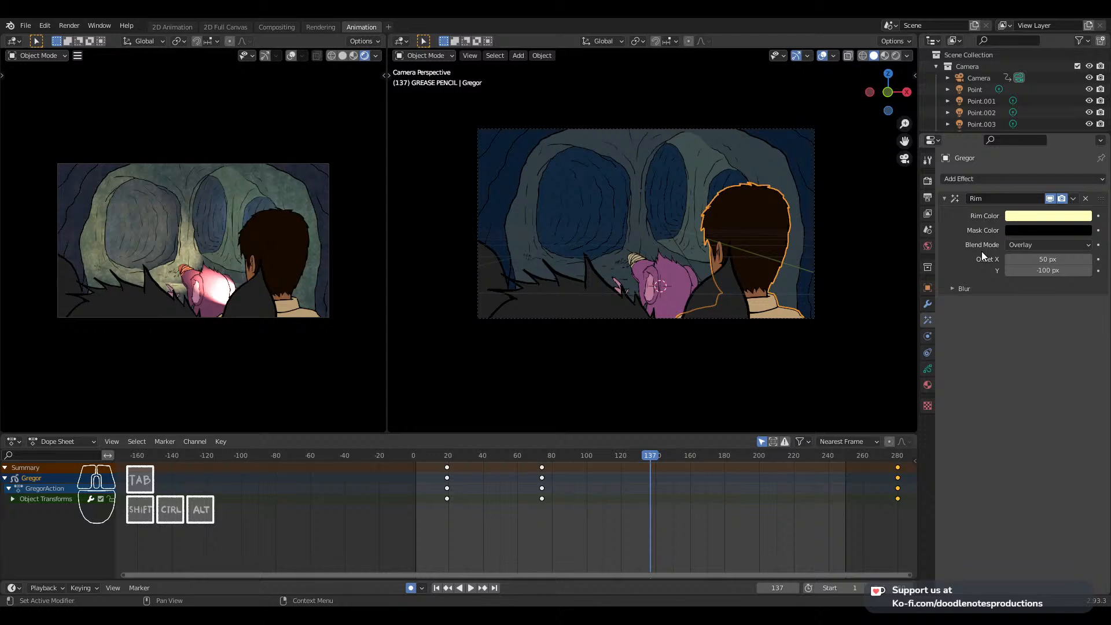
Inspect Gregor's rim effect up close in both viewports, refit the camera views, and save the file
shift+middle_drag(808, 274, 746, 264)
scroll(381, 253, up, 3)
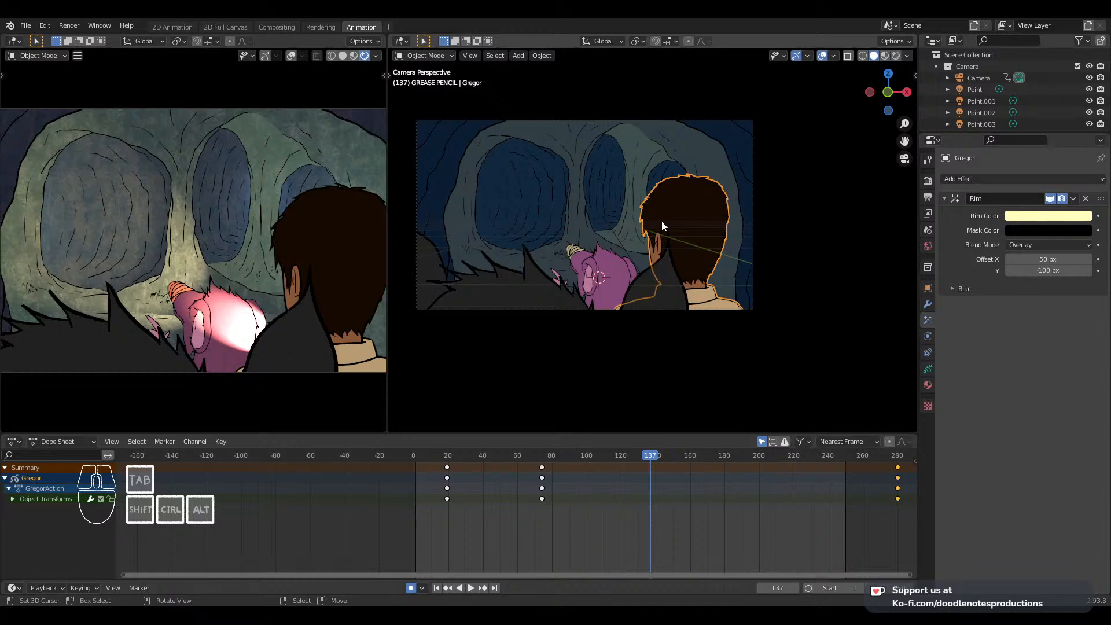
shift+middle_drag(633, 210, 697, 242)
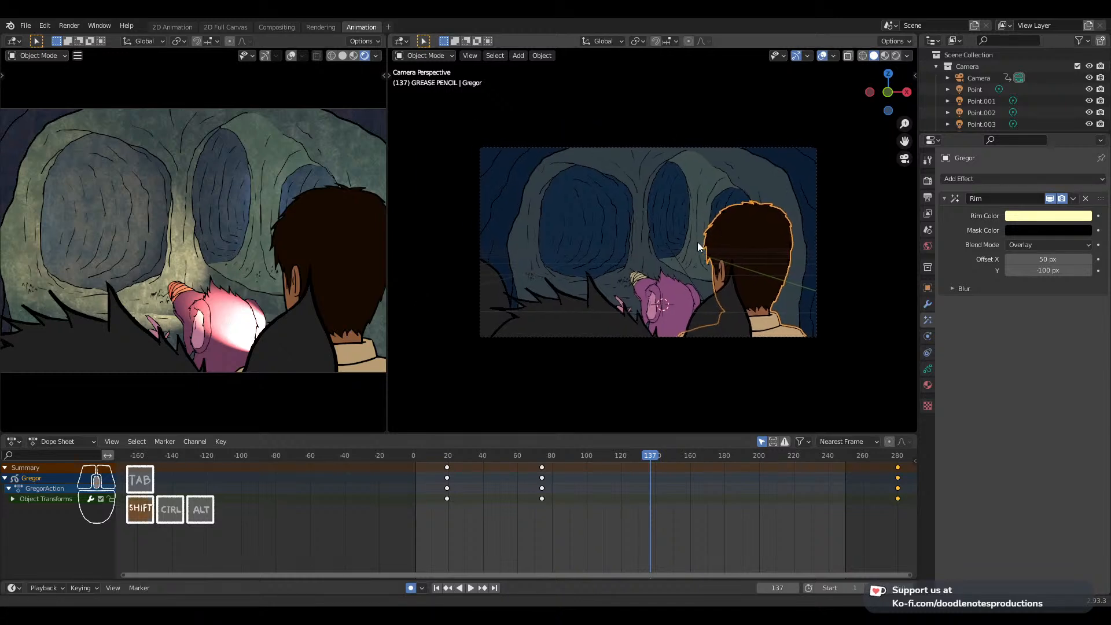
scroll(699, 241, up, 1)
scroll(699, 244, up, 1)
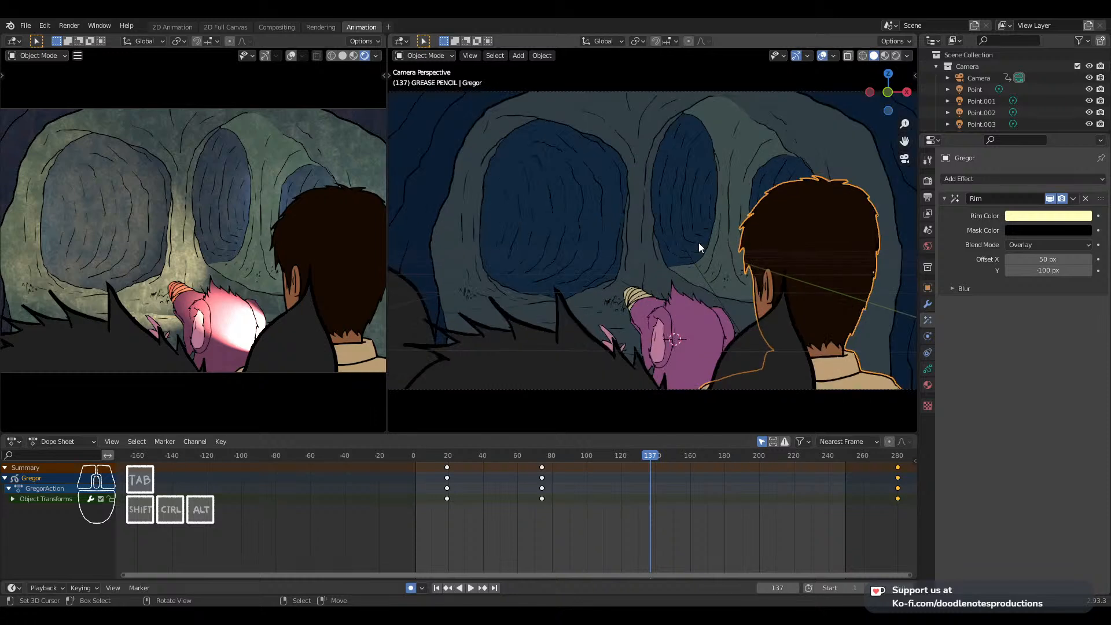
ctrl+middle_drag(689, 242, 662, 241)
scroll(346, 216, down, 1)
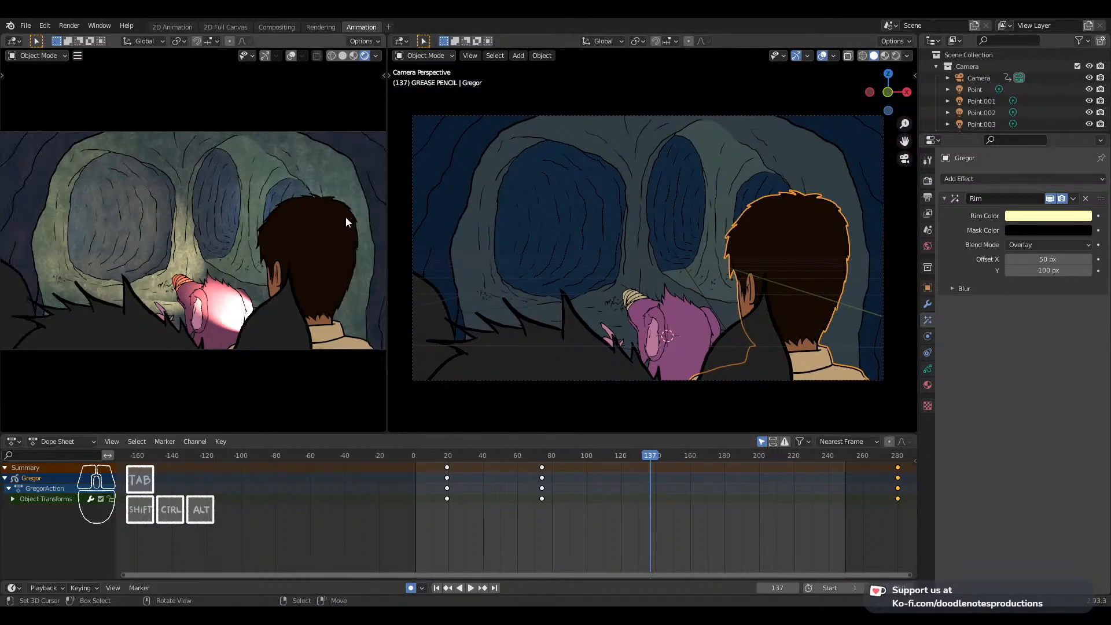
ctrl+middle_drag(342, 215, 343, 218)
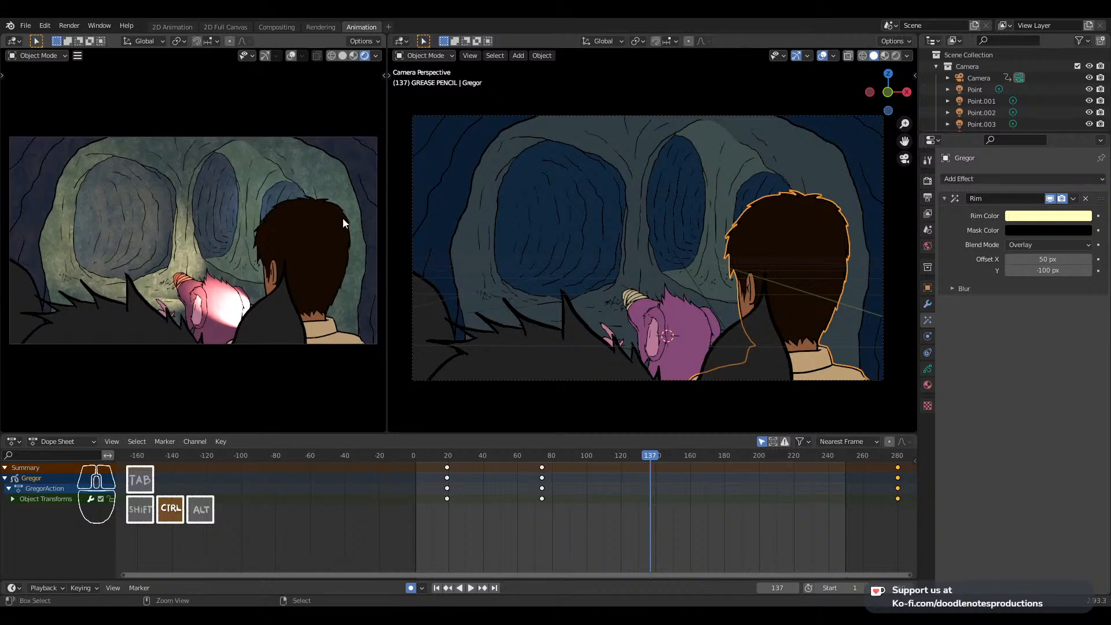
key(ctrl+s)
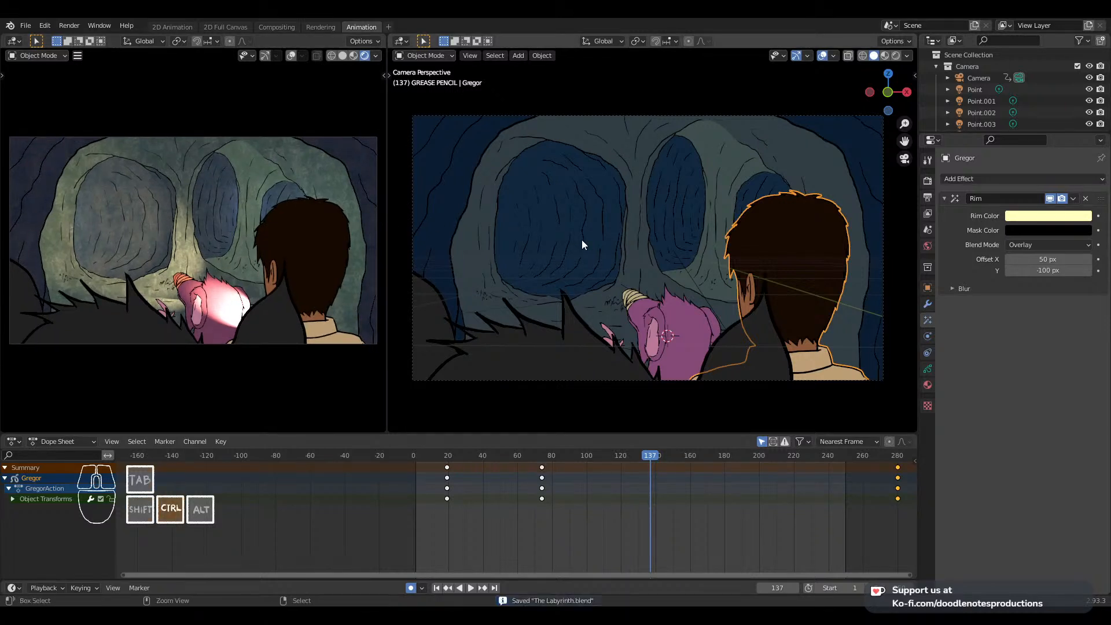
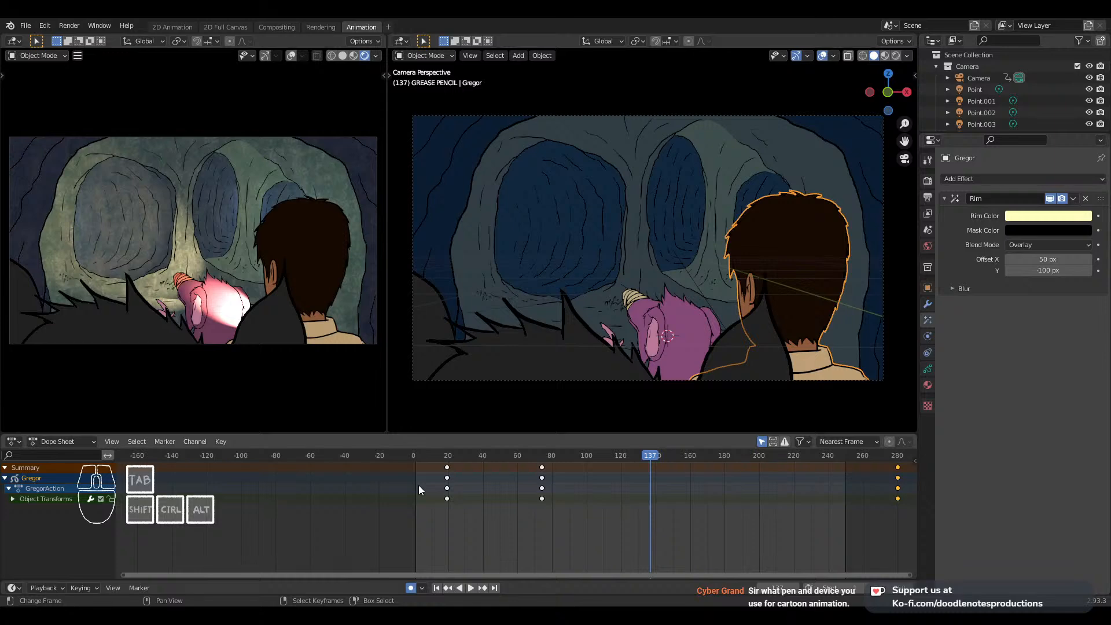
Scrub through the animation at frames 120, 96 and 132, return to frame 1, and save the file
drag(418, 485, 620, 458)
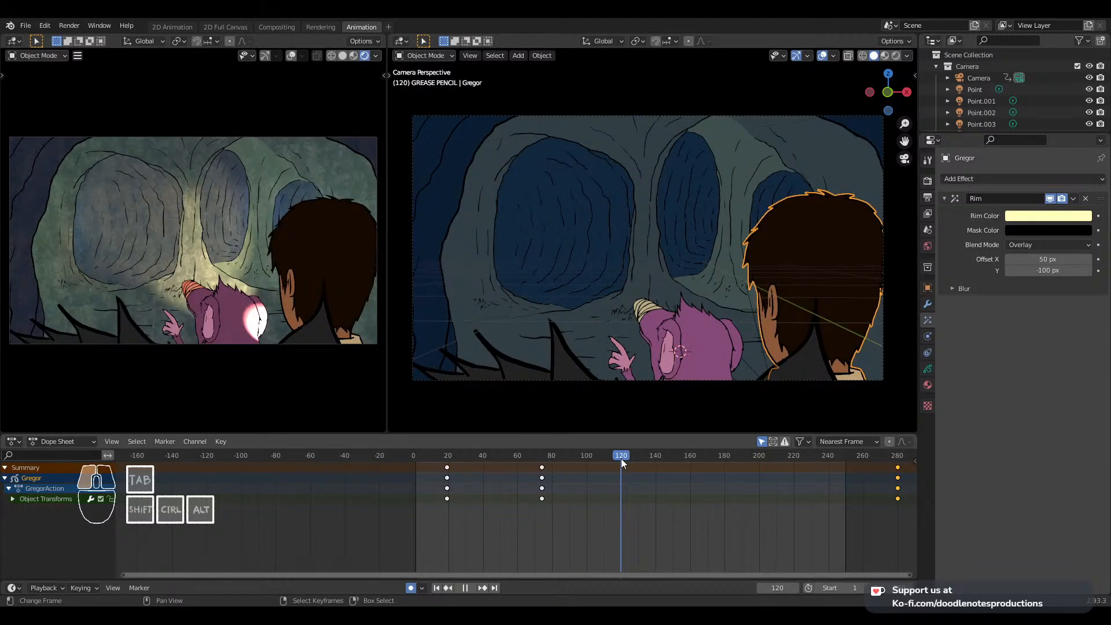
drag(620, 458, 579, 471)
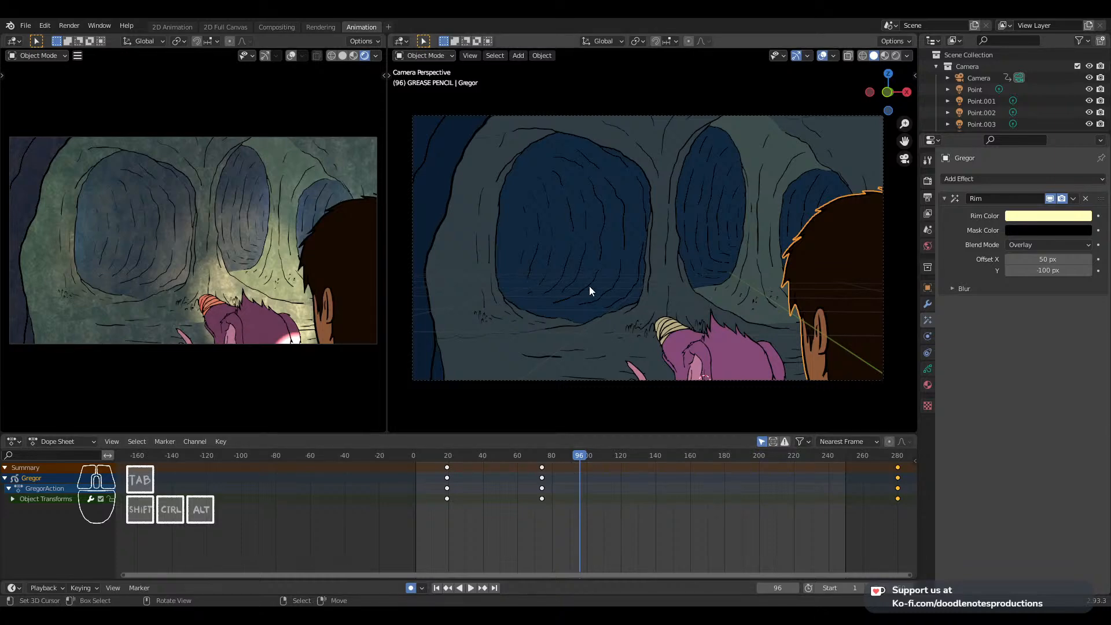
drag(446, 486, 642, 466)
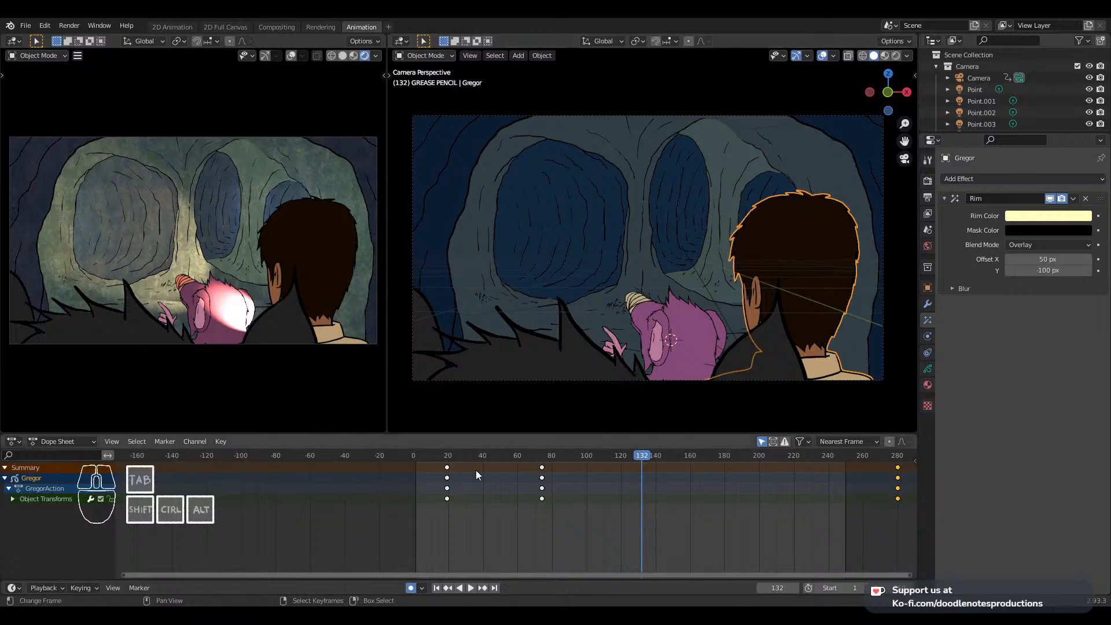
click(415, 479)
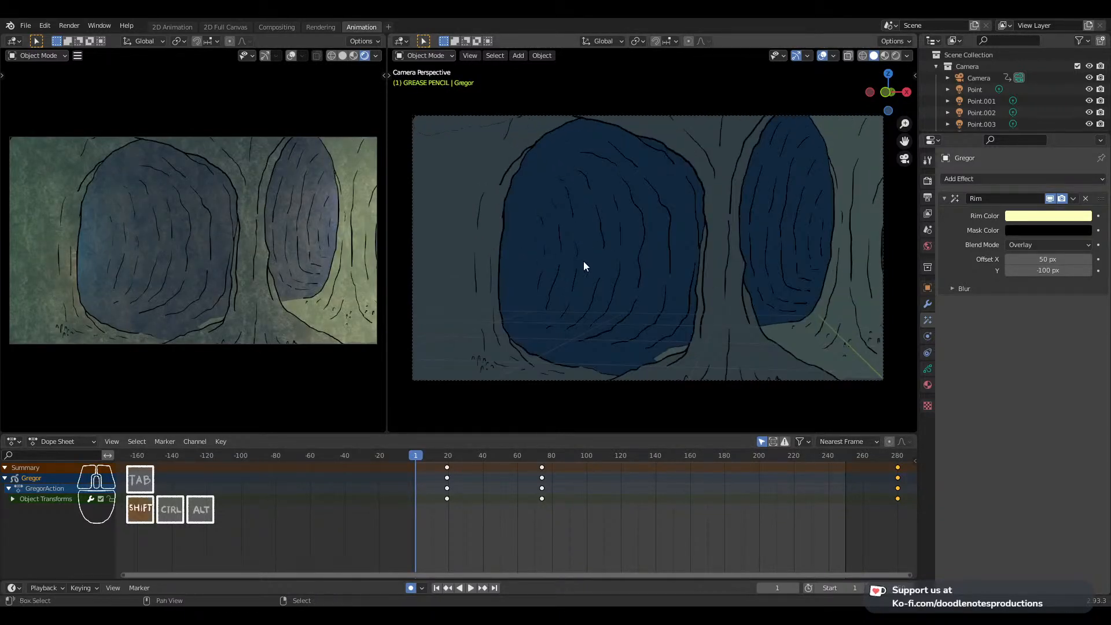
shift+middle_drag(584, 261, 588, 262)
key(ctrl+s)
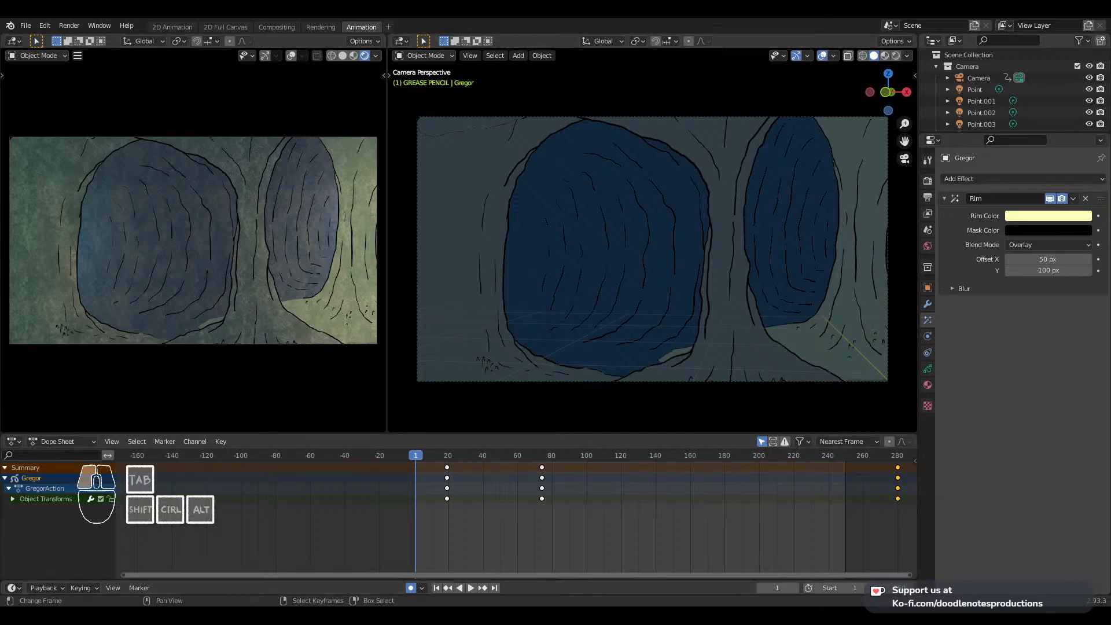
Show the SCREEN ALL source in OBS and browse the Intuos PT S settings and documentation in Wacom Desktop Center
click(343, 447)
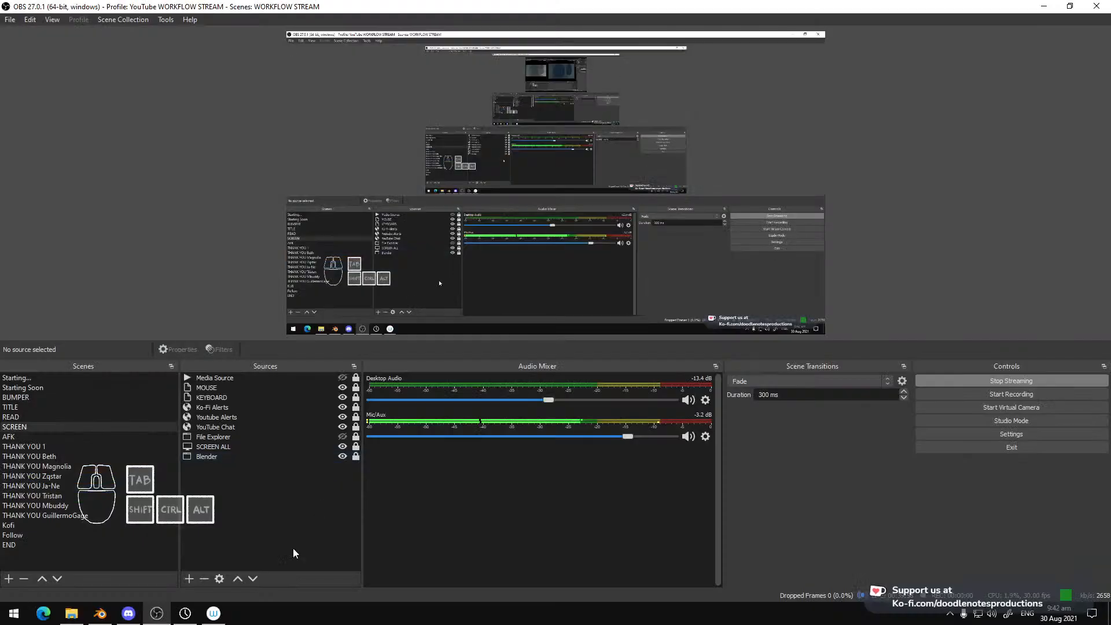
click(214, 614)
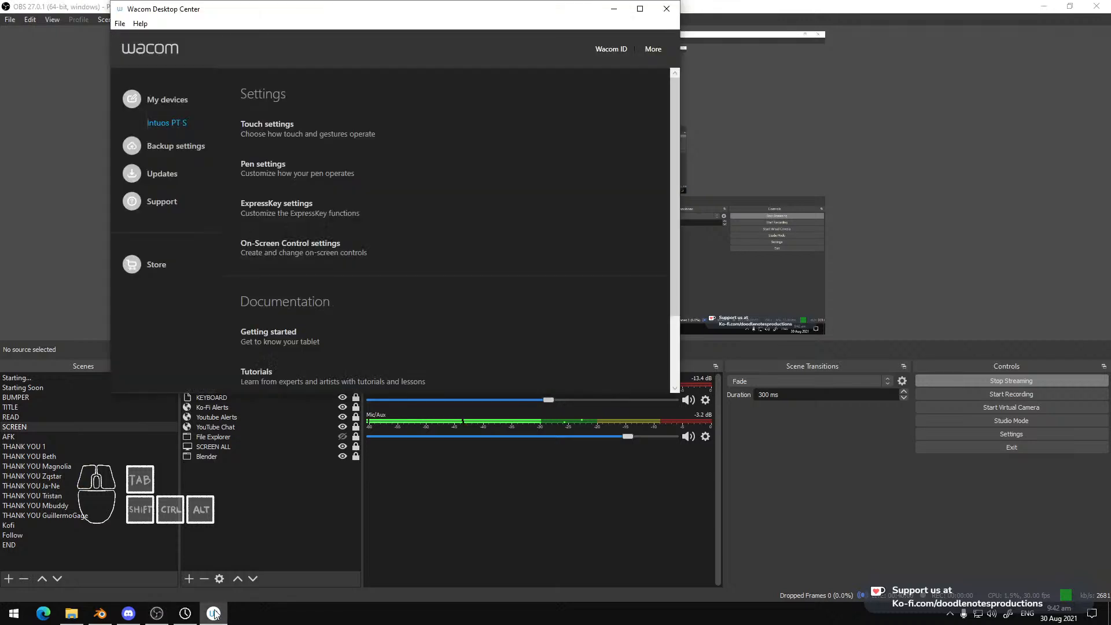
drag(376, 13, 493, 71)
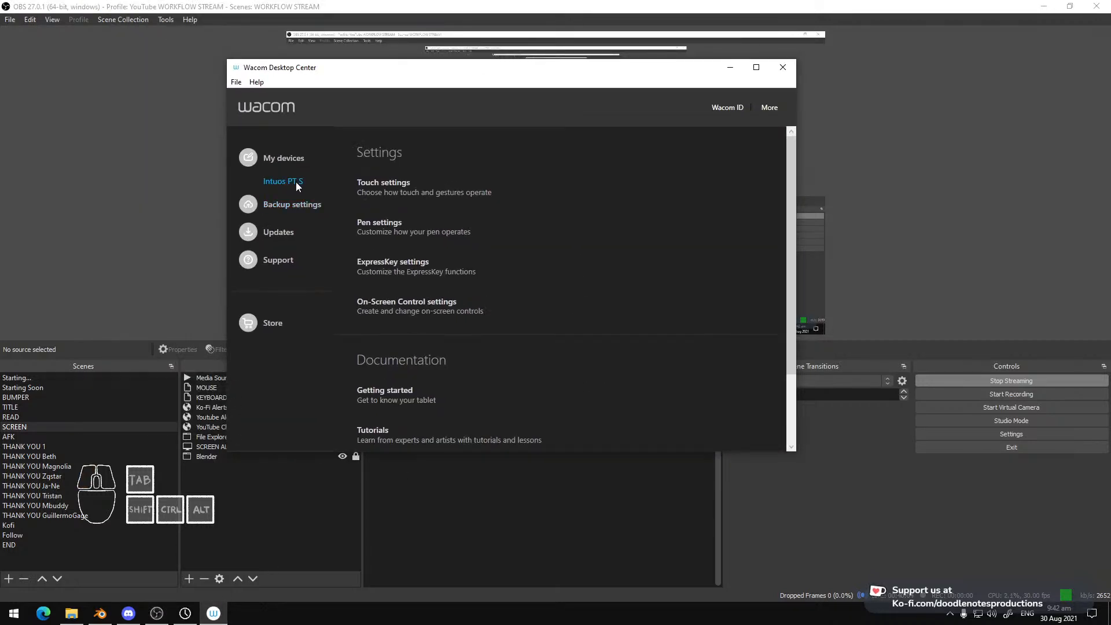
click(258, 83)
click(259, 83)
scroll(782, 296, down, 2)
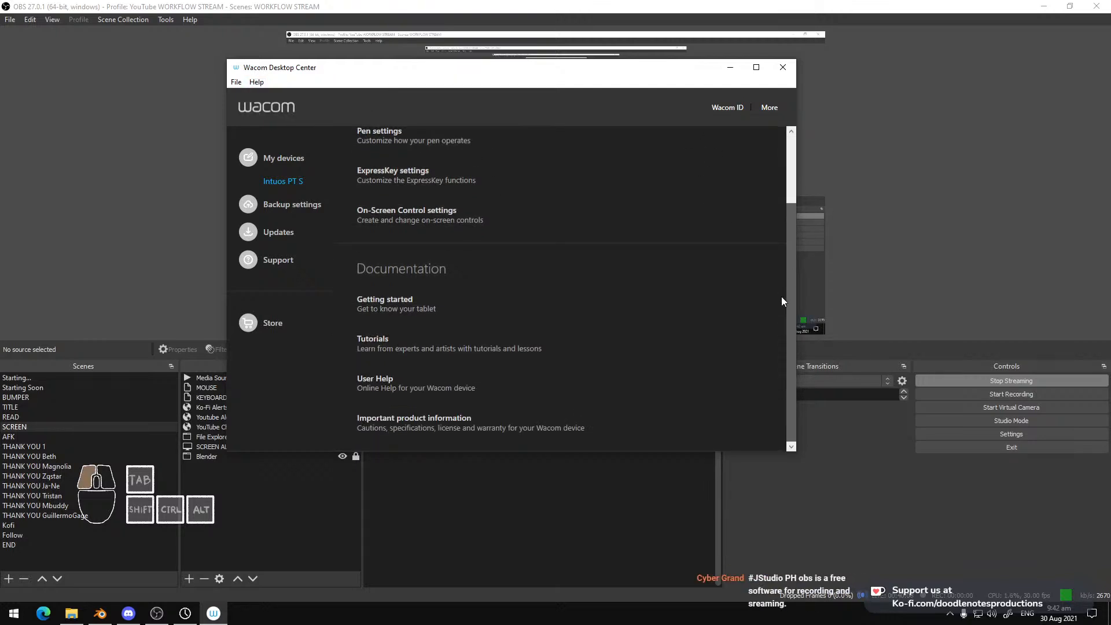
Review the Intuos PT S touch options in Wacom Tablet Properties and close the Wacom windows
scroll(781, 297, up, 2)
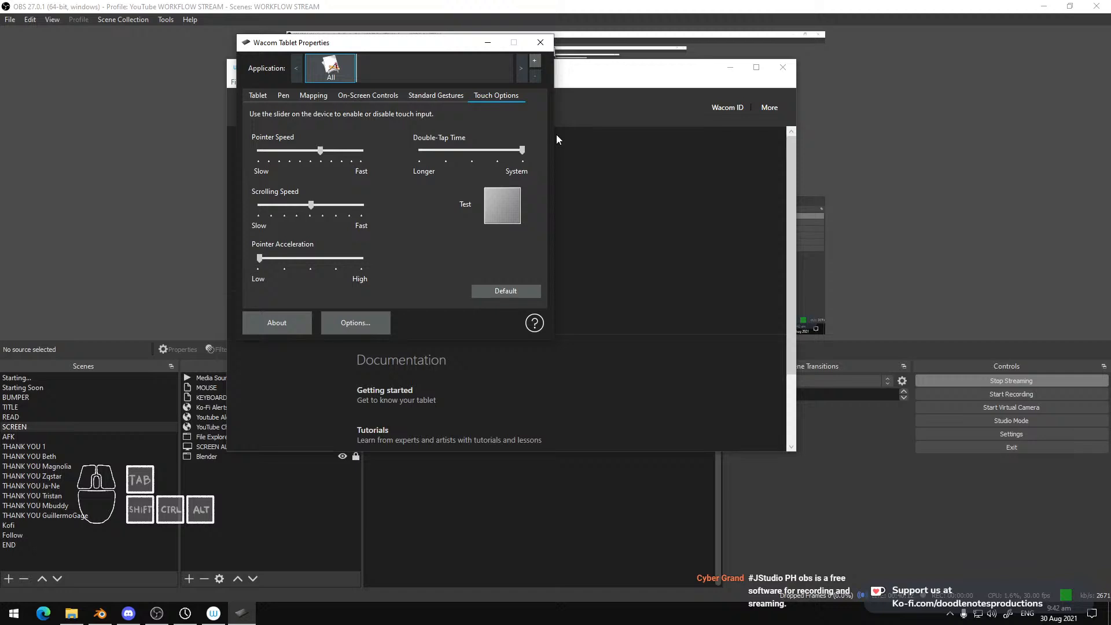
click(534, 51)
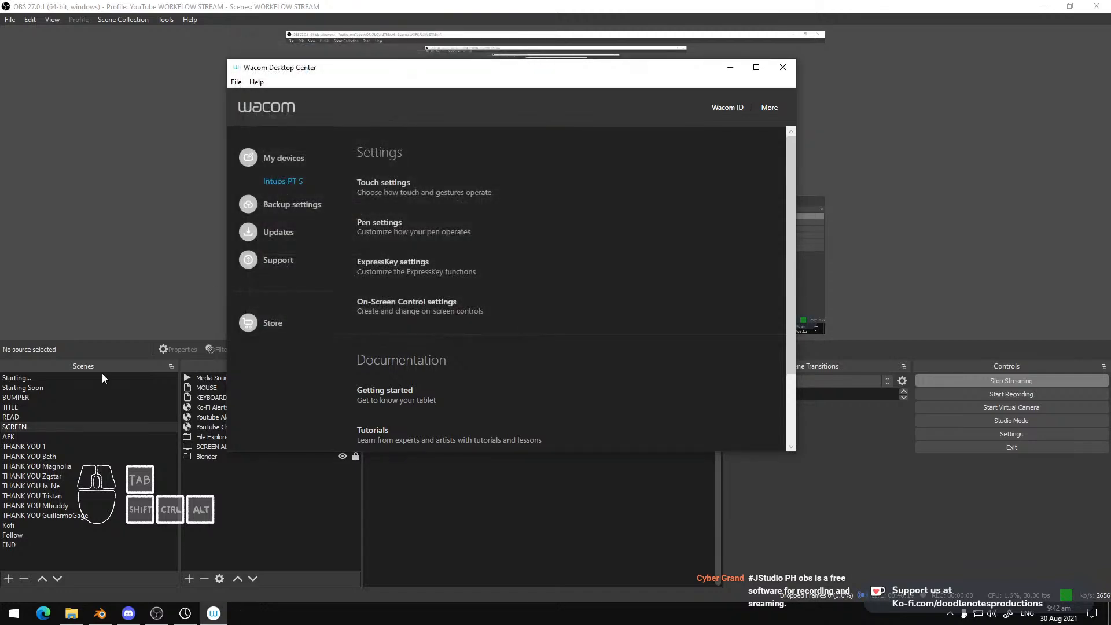
click(784, 67)
Open Speccy, examine the Peripherals list for the connected tablet and microphone, and close it
key(super+x)
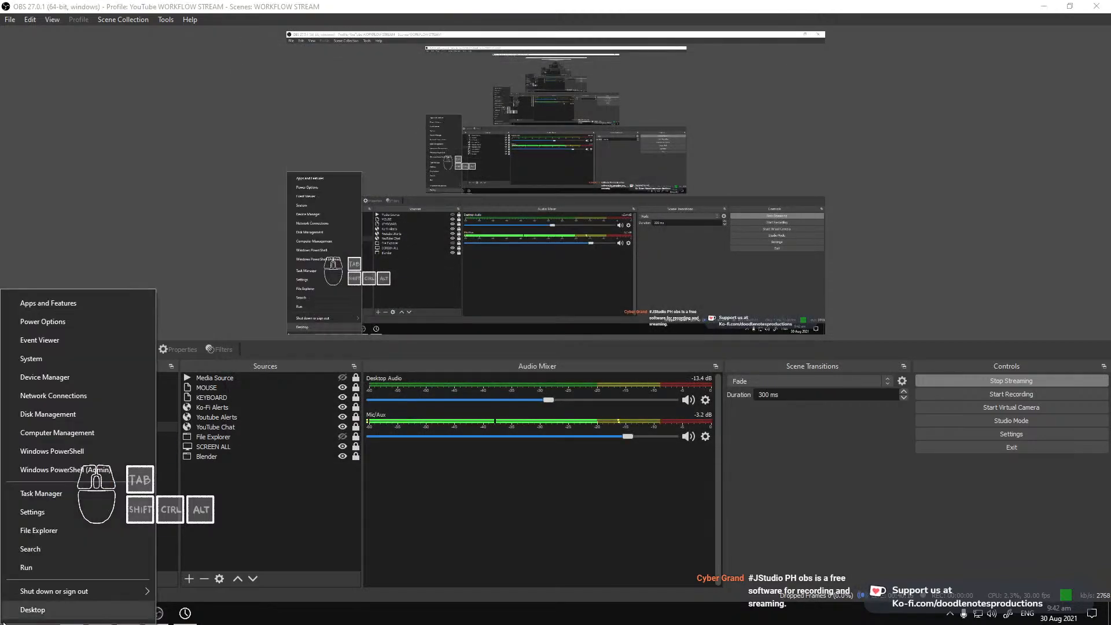
key(Escape)
key(super)
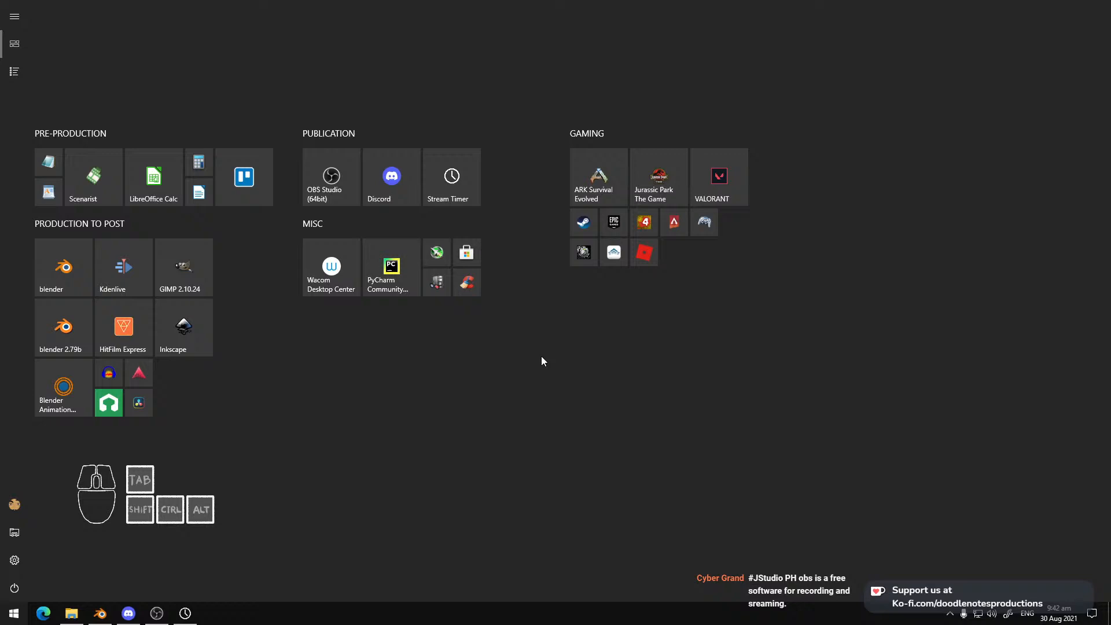
click(433, 285)
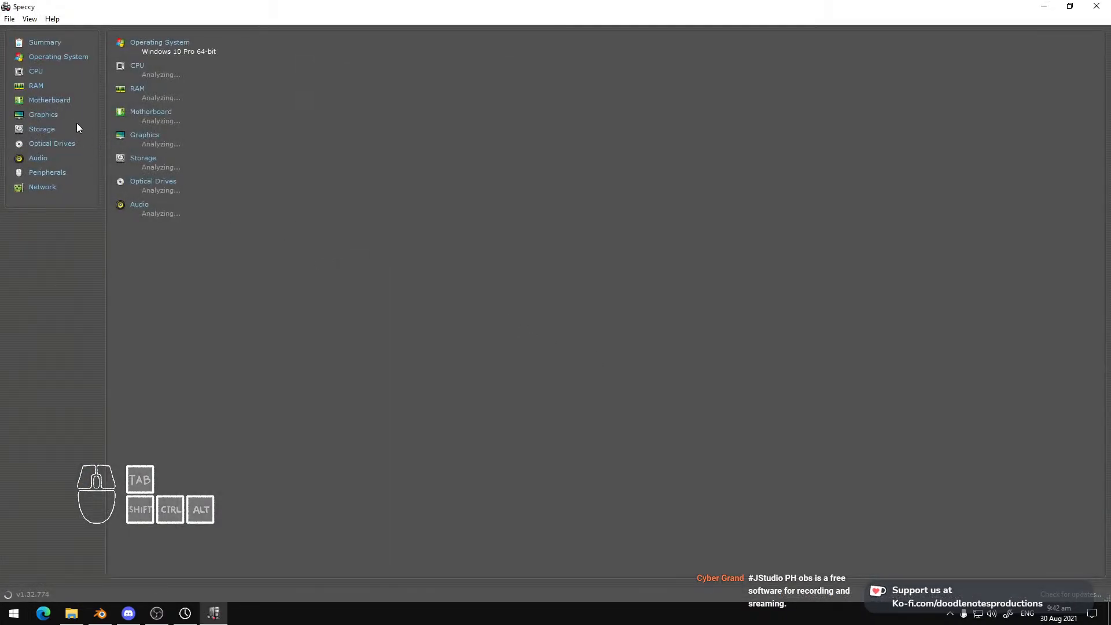
click(52, 174)
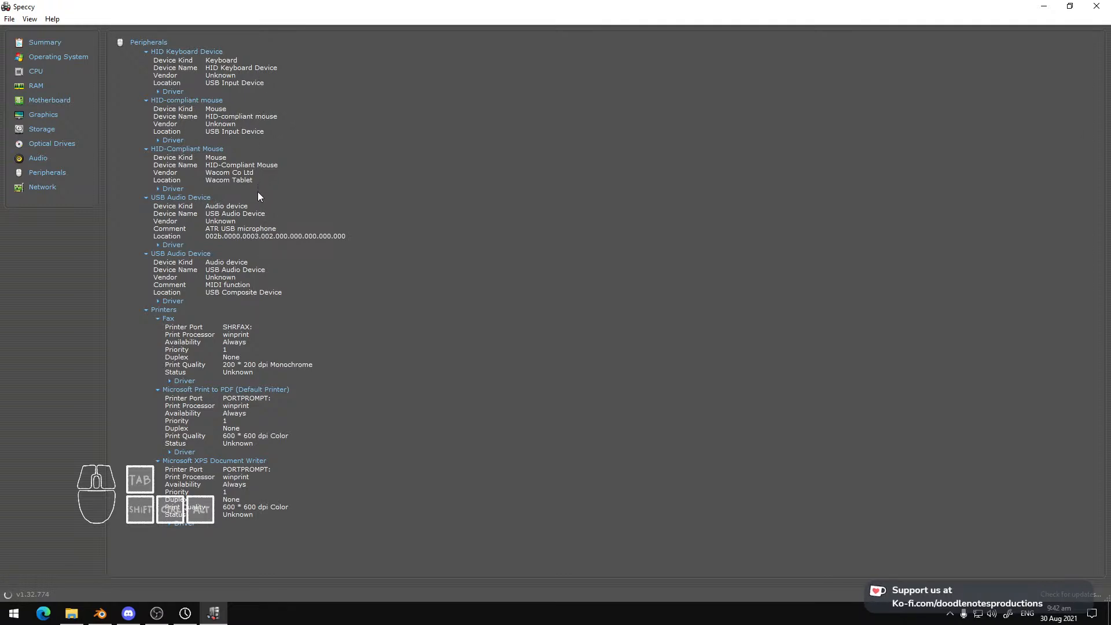
click(1097, 7)
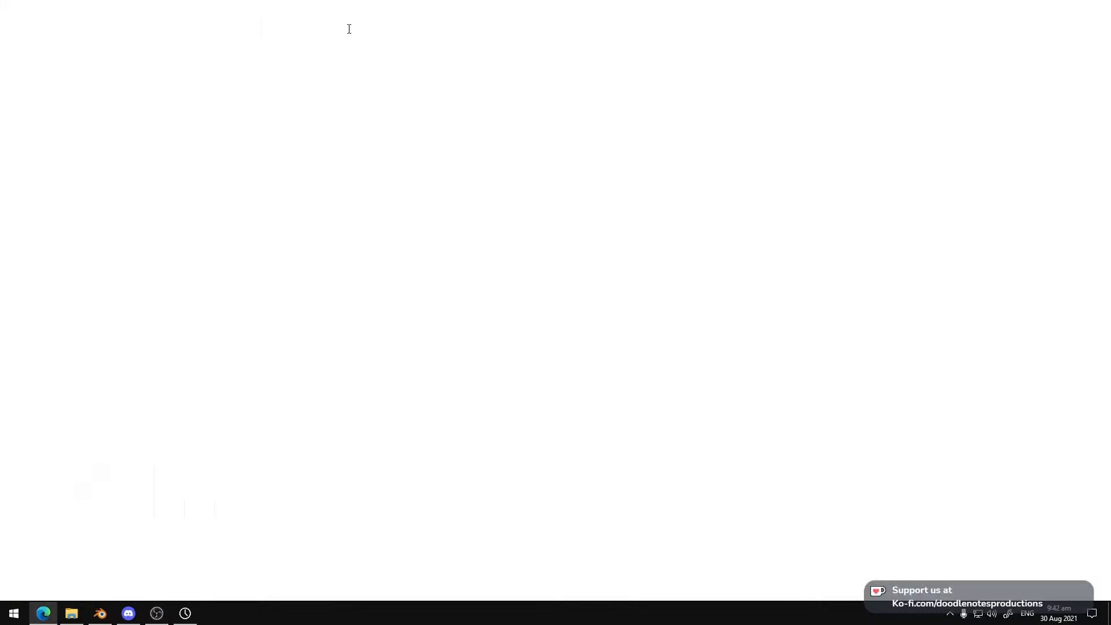
Open Microsoft Edge and search the web for "wacom intuos2 pt s"
text(waco)
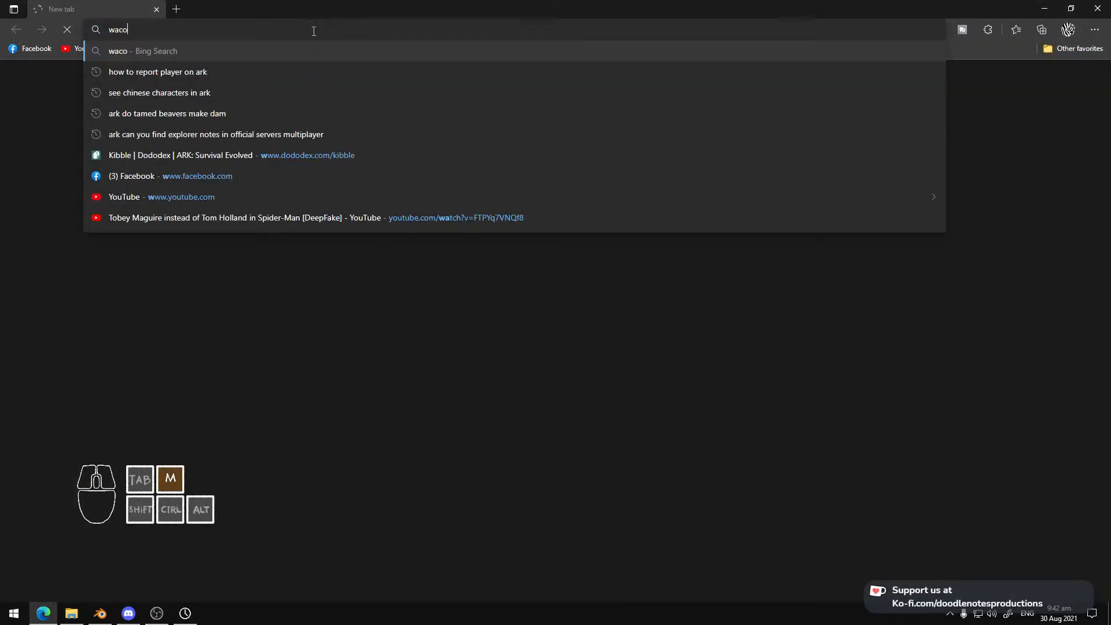
text(m intuos p)
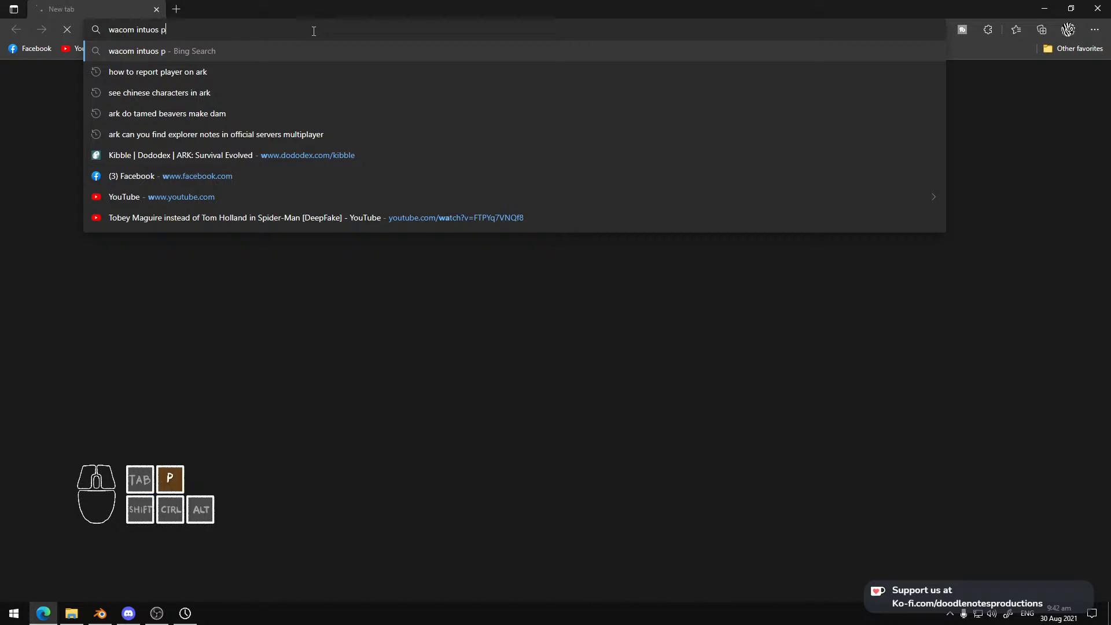
text(t s)
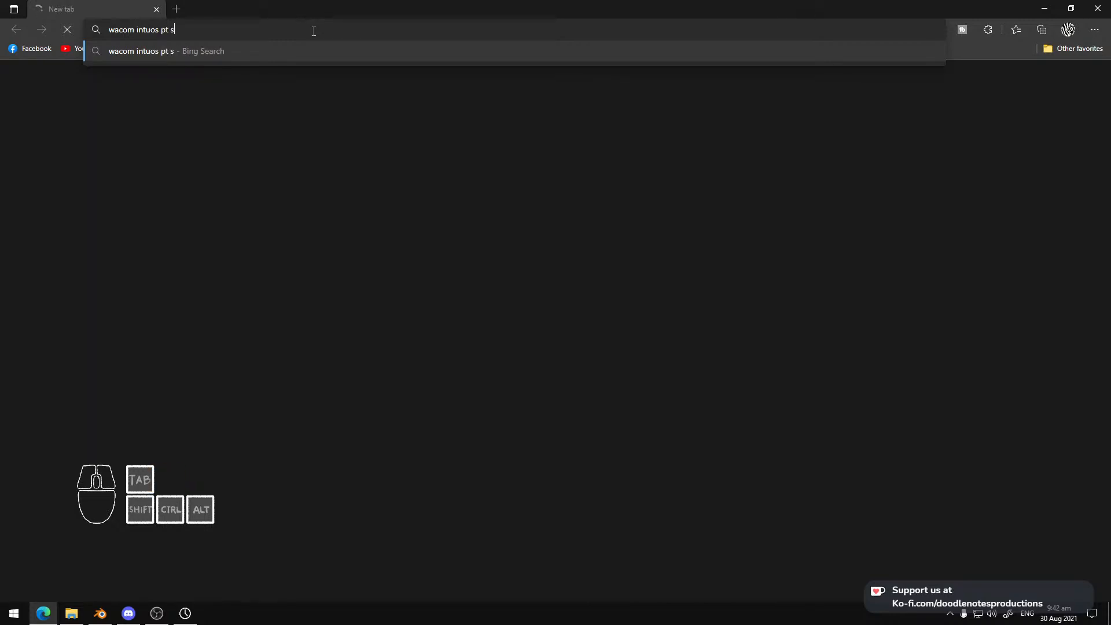
key(Left)
key(Left)
key(Left)
key(Left)
text(2)
key(Return)
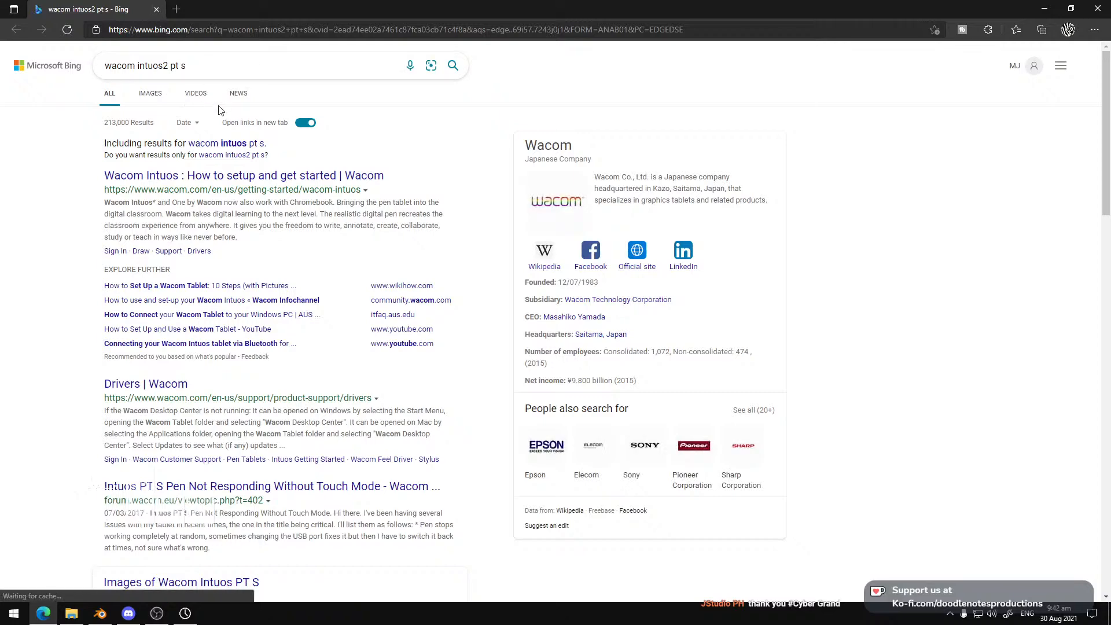
Correct the search query to "wacom intuos pt s" and run the search again
click(162, 66)
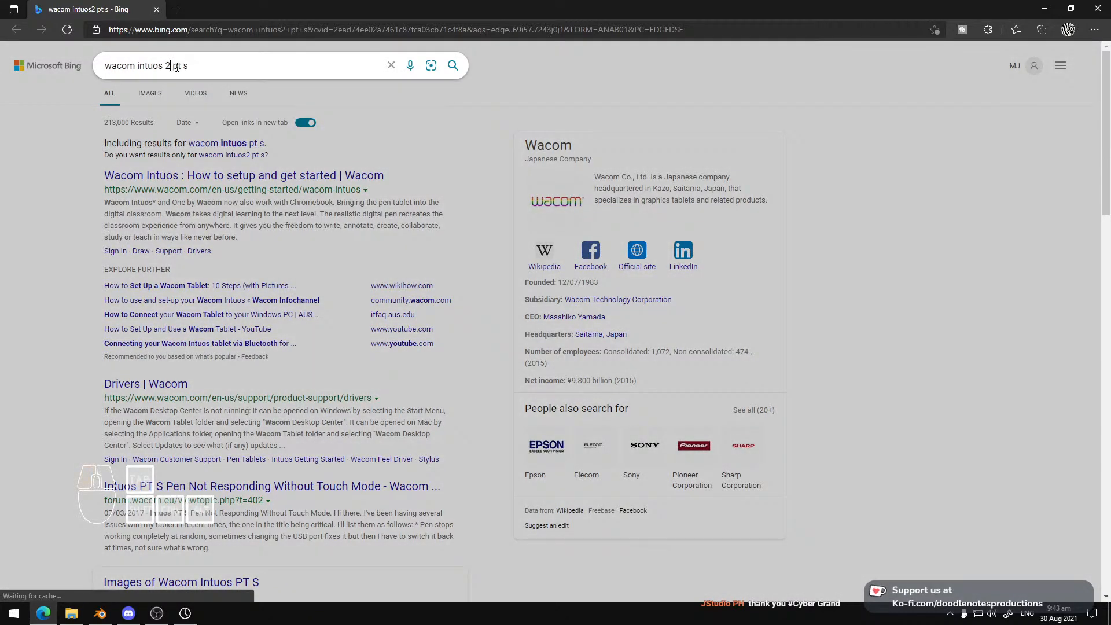
key(Delete)
key(Delete)
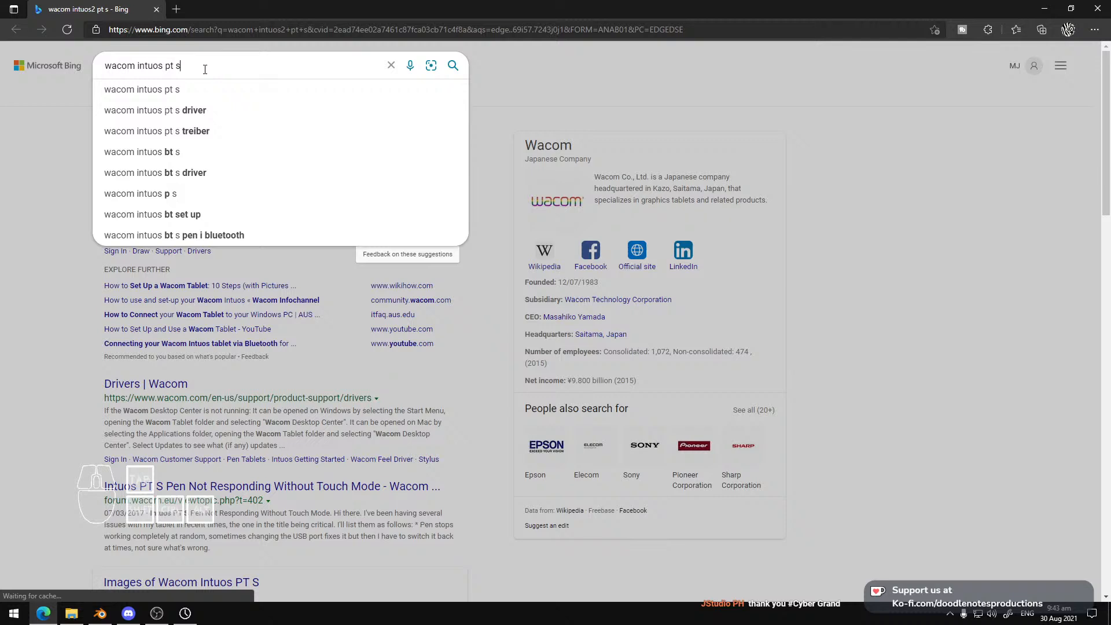
key(Return)
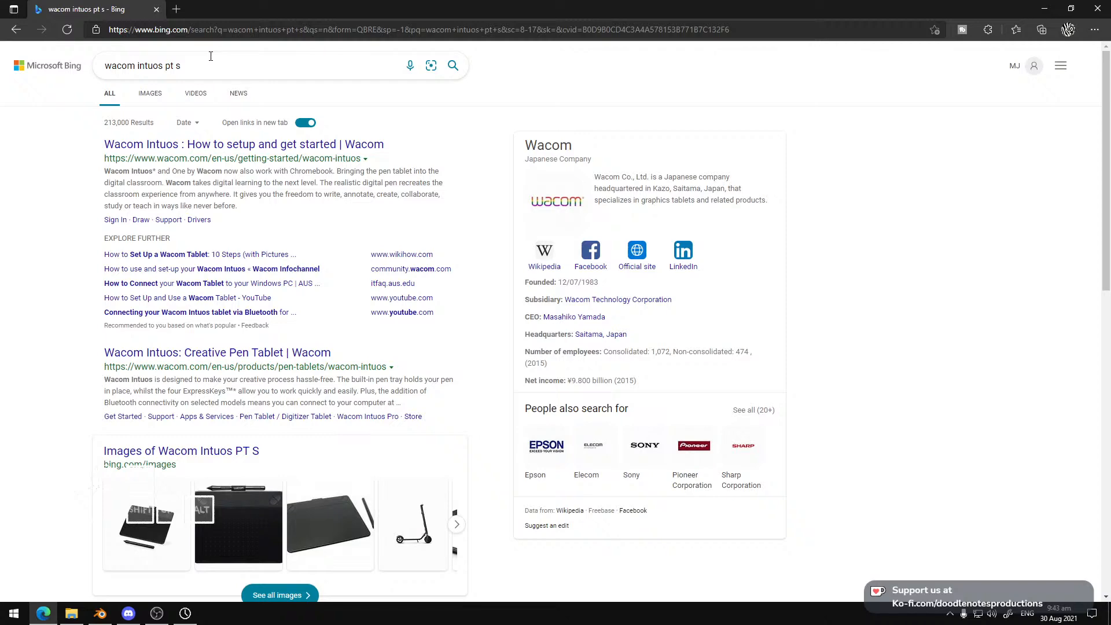
View a full-size picture of the black Wacom Intuos PT S tablet in the image results, and close the browser
scroll(278, 180, down, 3)
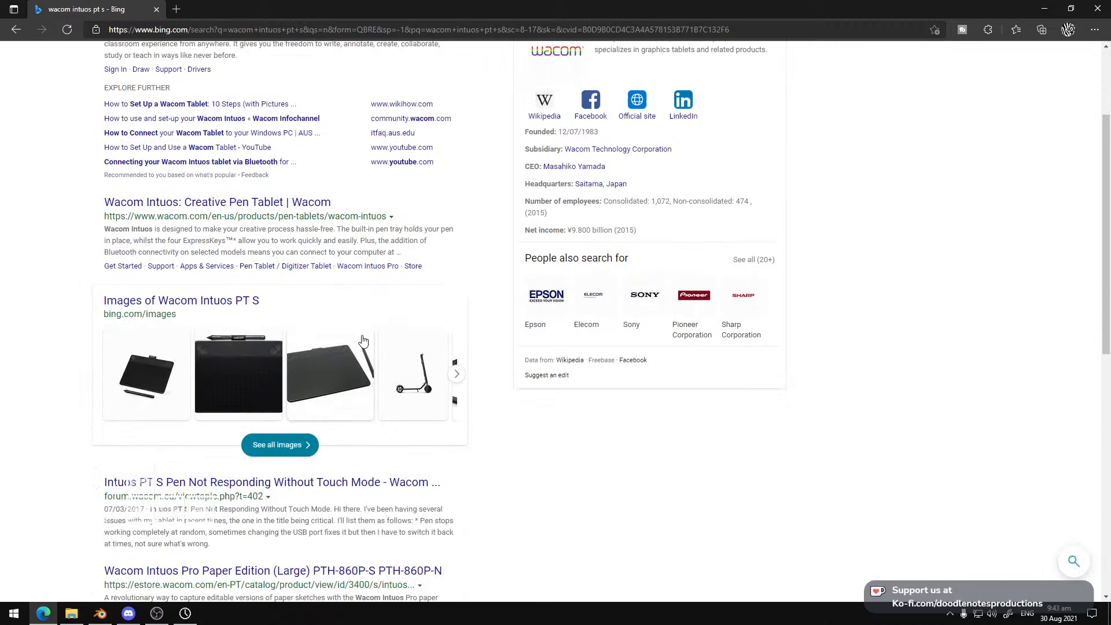
mouse_move(269, 362)
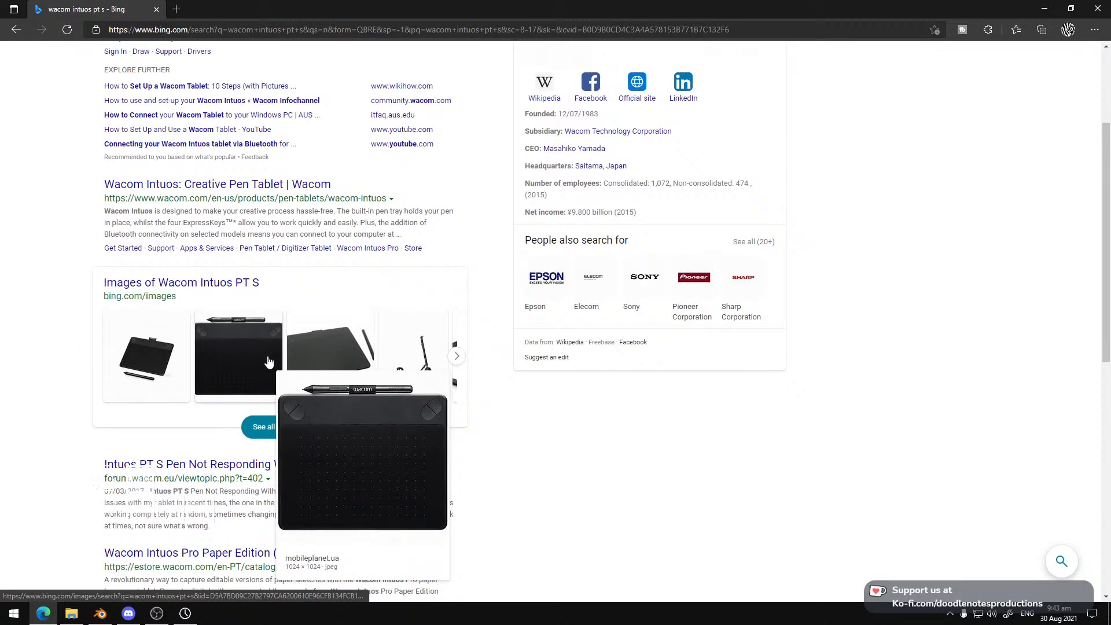
click(267, 356)
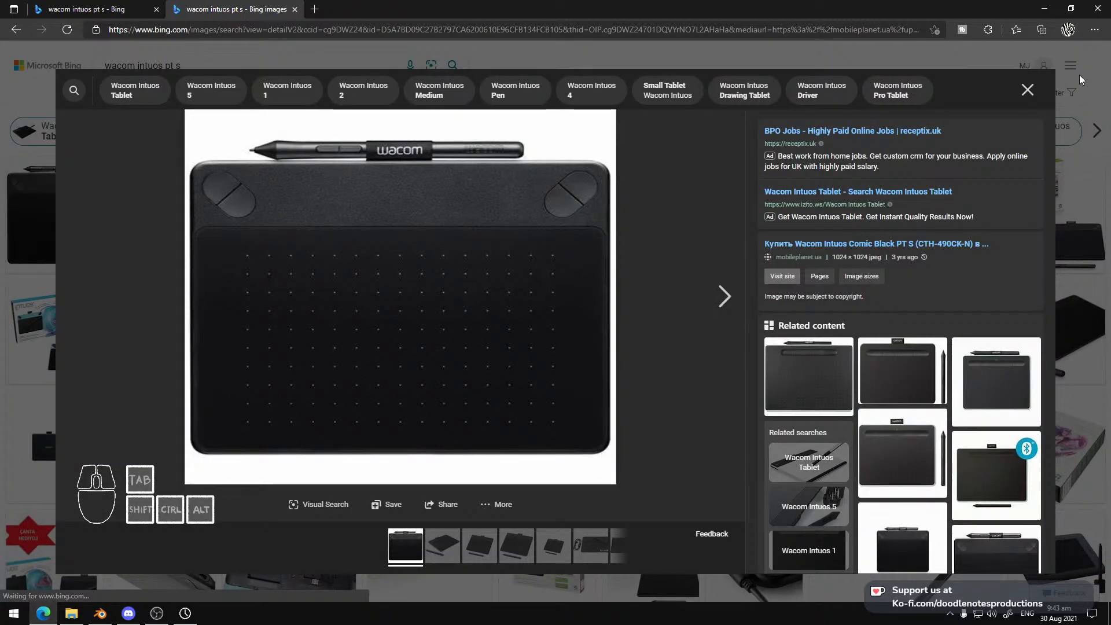
click(1027, 90)
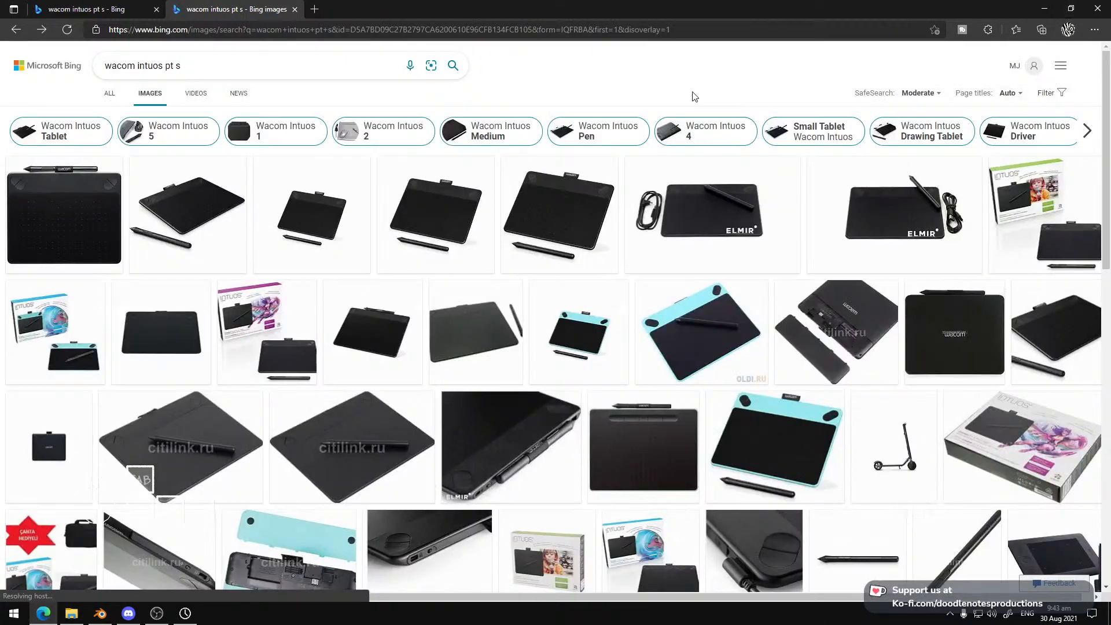
click(294, 9)
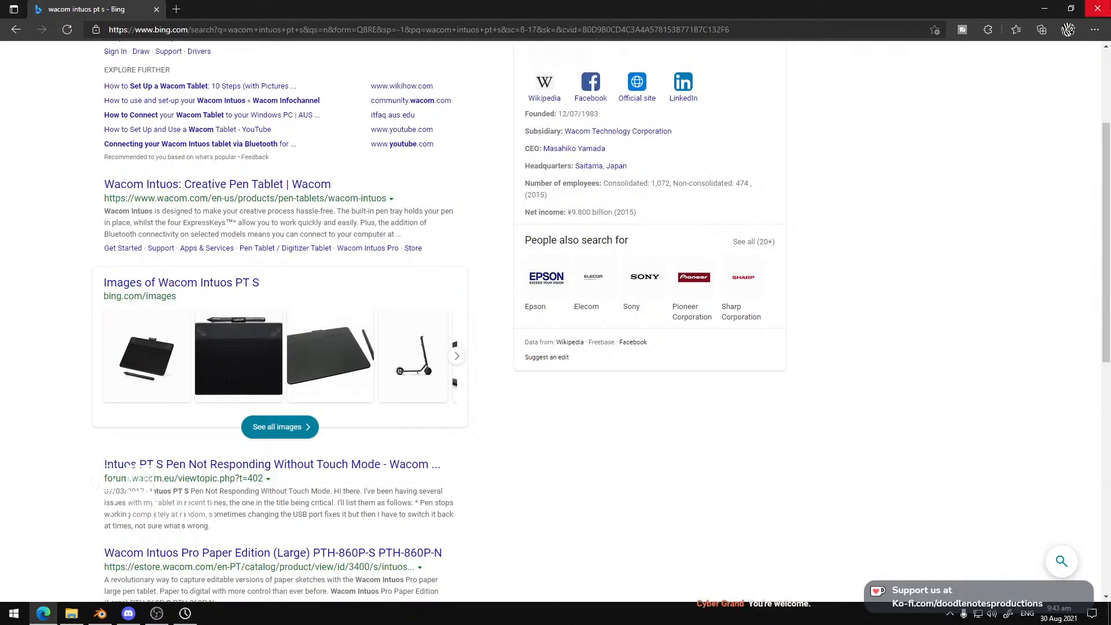
click(1098, 9)
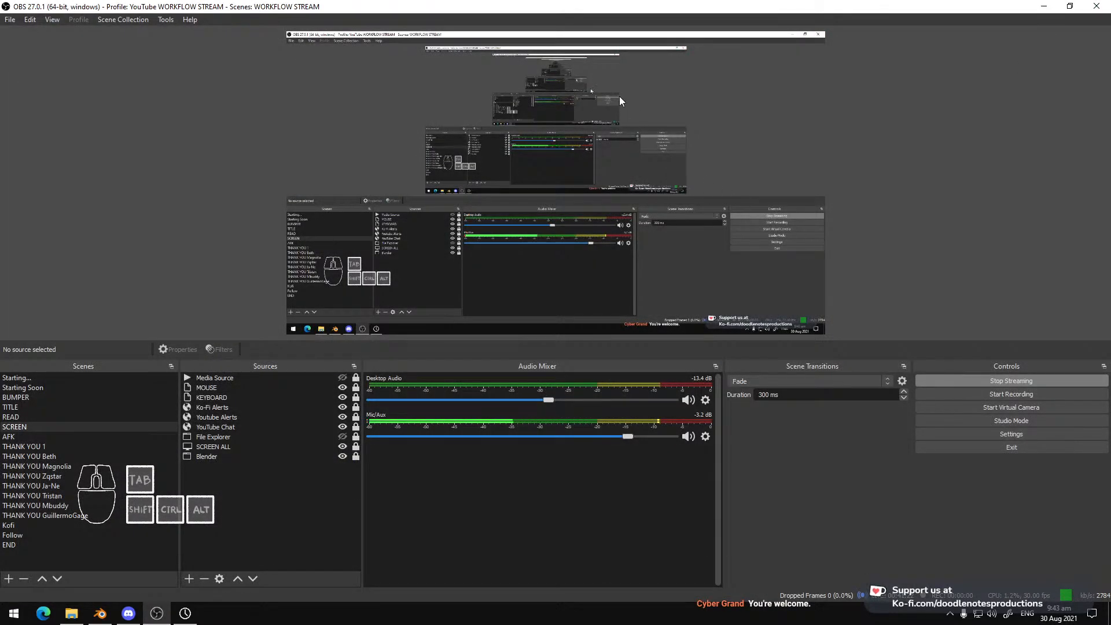
Switch to Blender, save the file, and inspect the layered Labyrinth artwork from an angle before restoring the camera view
click(100, 615)
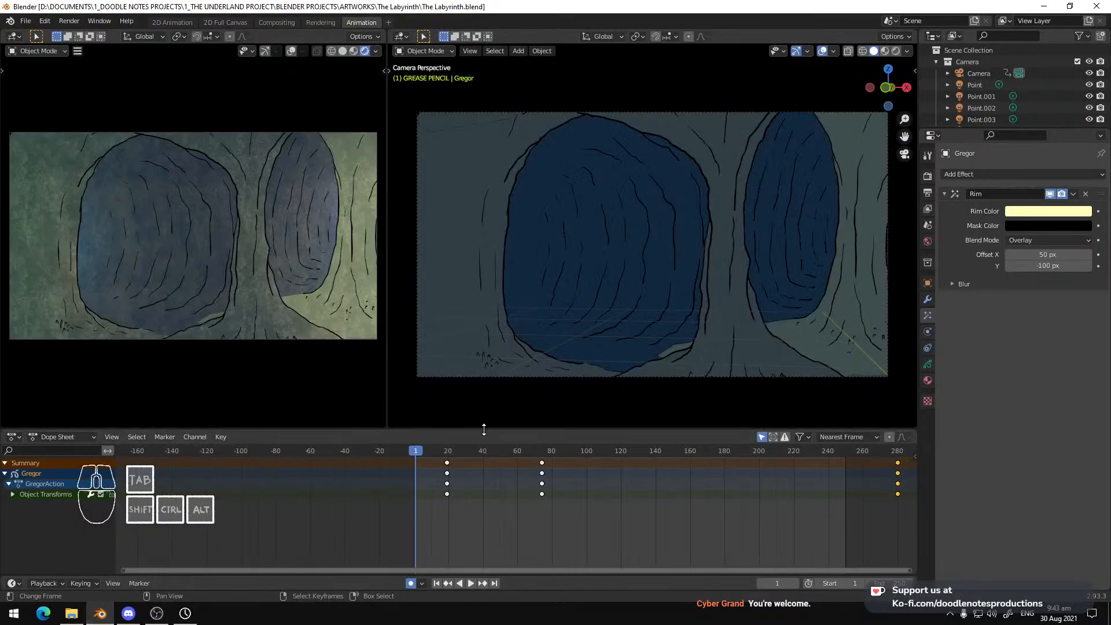
key(ctrl+s)
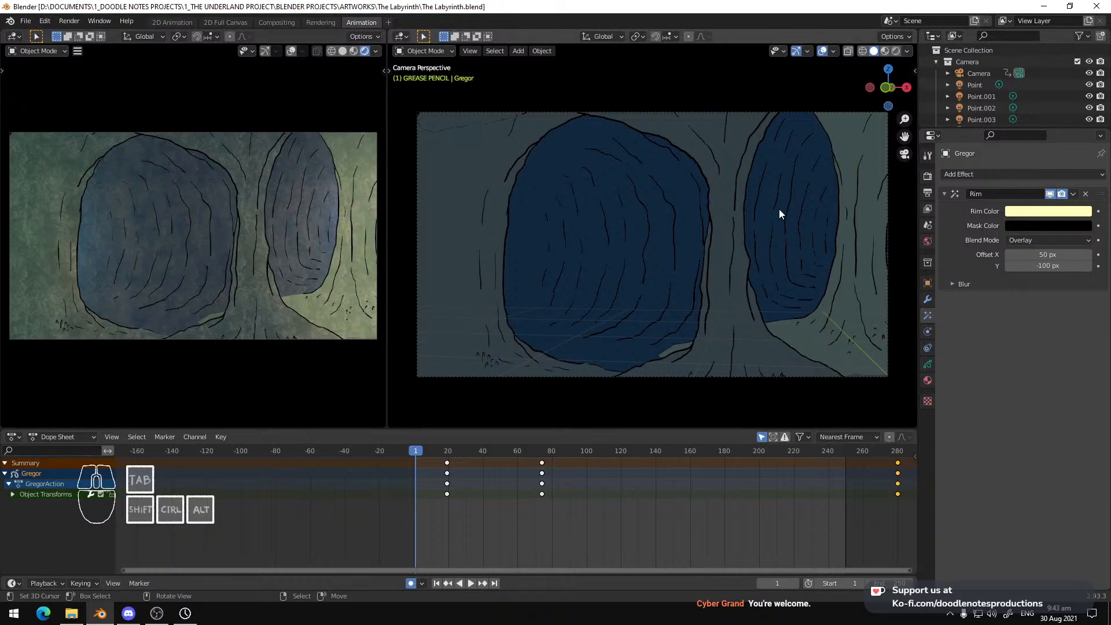
scroll(705, 251, down, 3)
middle_drag(705, 251, 677, 247)
scroll(766, 266, down, 4)
scroll(678, 247, up, 2)
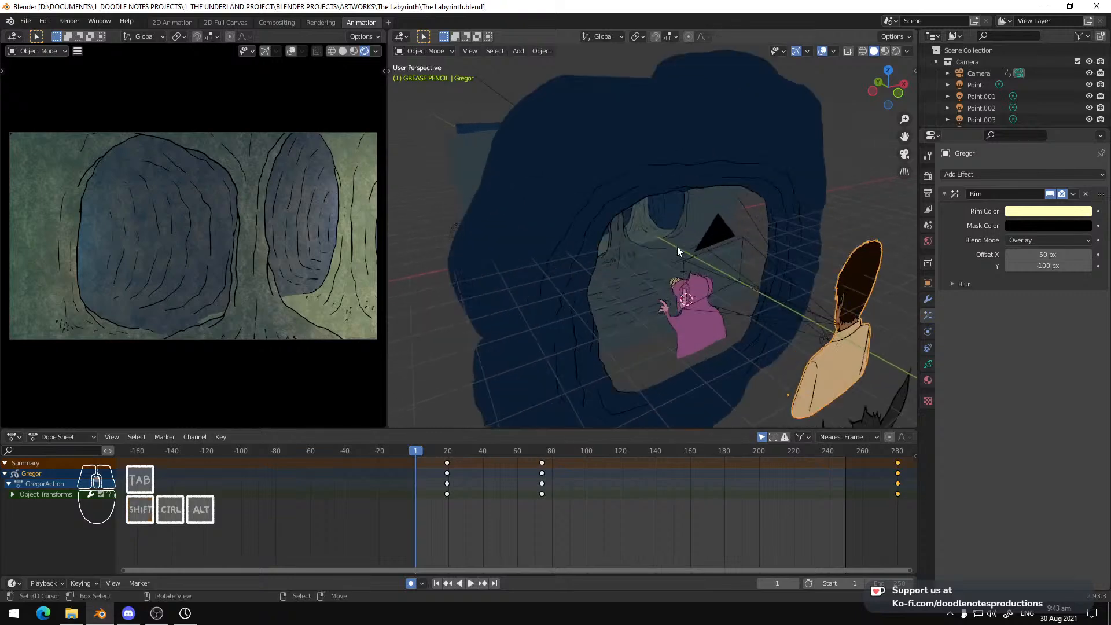
key(KP_0)
scroll(686, 253, down, 2)
scroll(695, 259, up, 2)
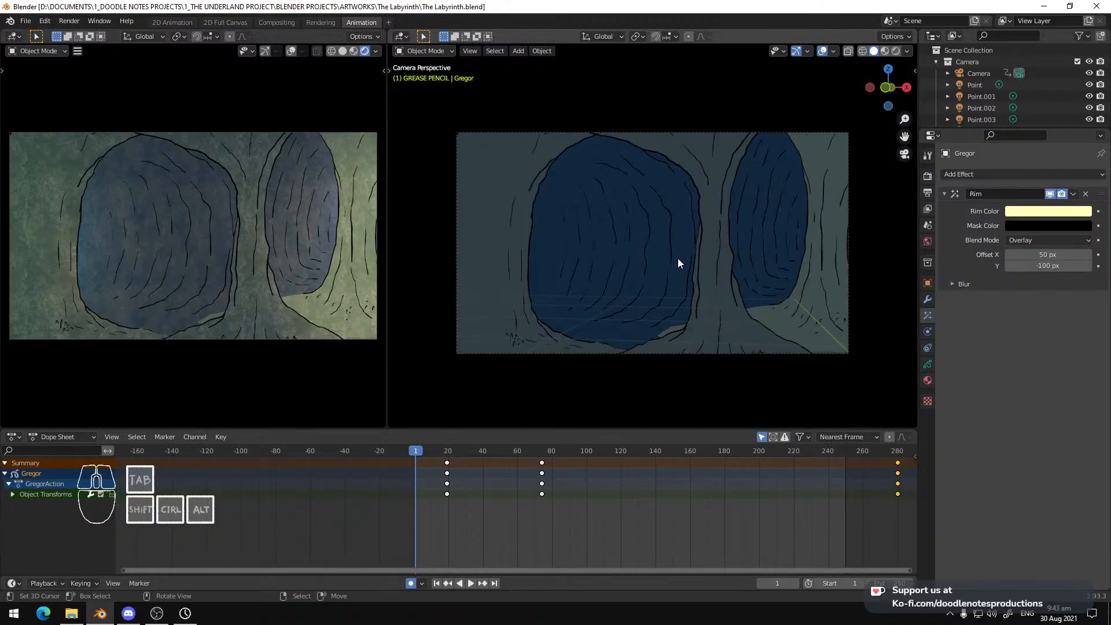
Inspect the scene from a distance and an angle, restore and reframe the camera view, and save the file
scroll(678, 258, down, 2)
scroll(680, 257, down, 2)
scroll(681, 255, up, 1)
scroll(681, 257, down, 2)
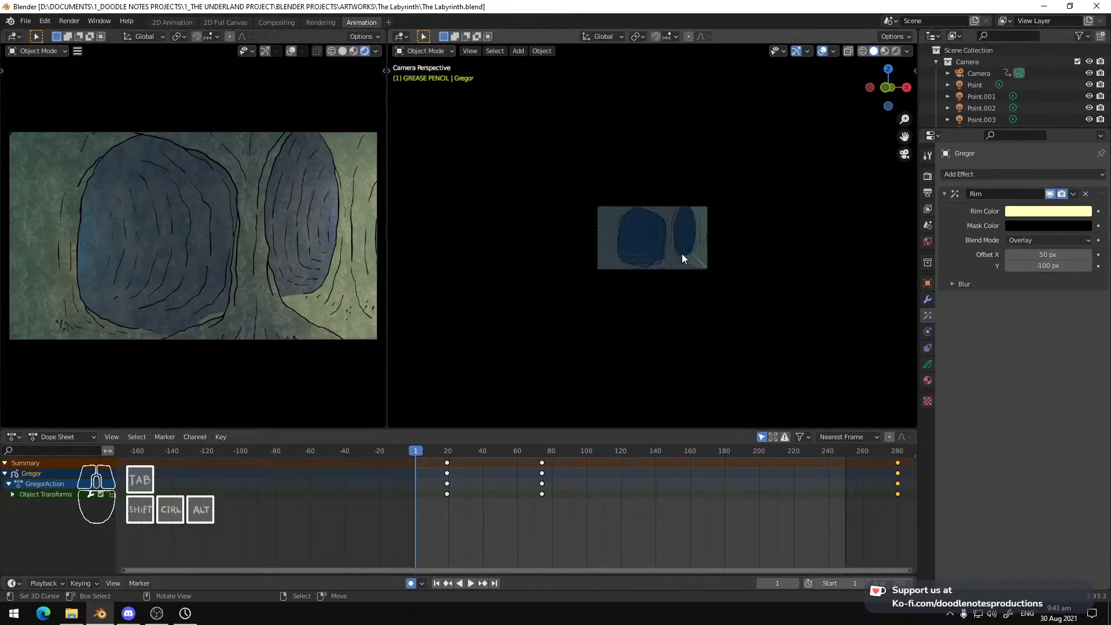
scroll(684, 257, up, 5)
middle_drag(683, 253, 659, 241)
key(KP_0)
scroll(689, 255, up, 2)
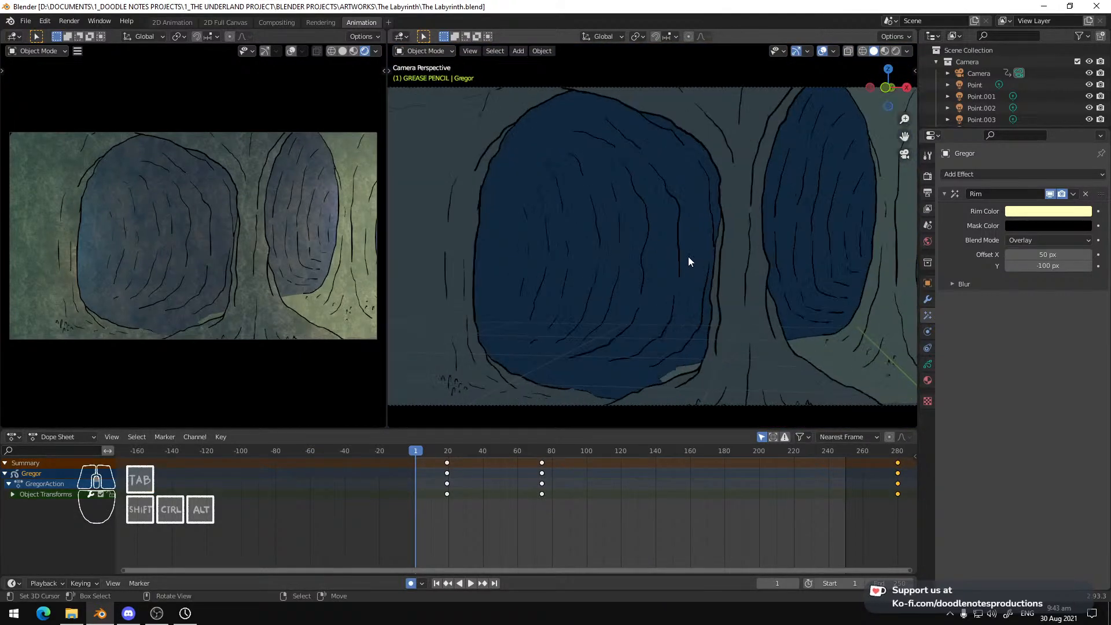
scroll(689, 256, down, 2)
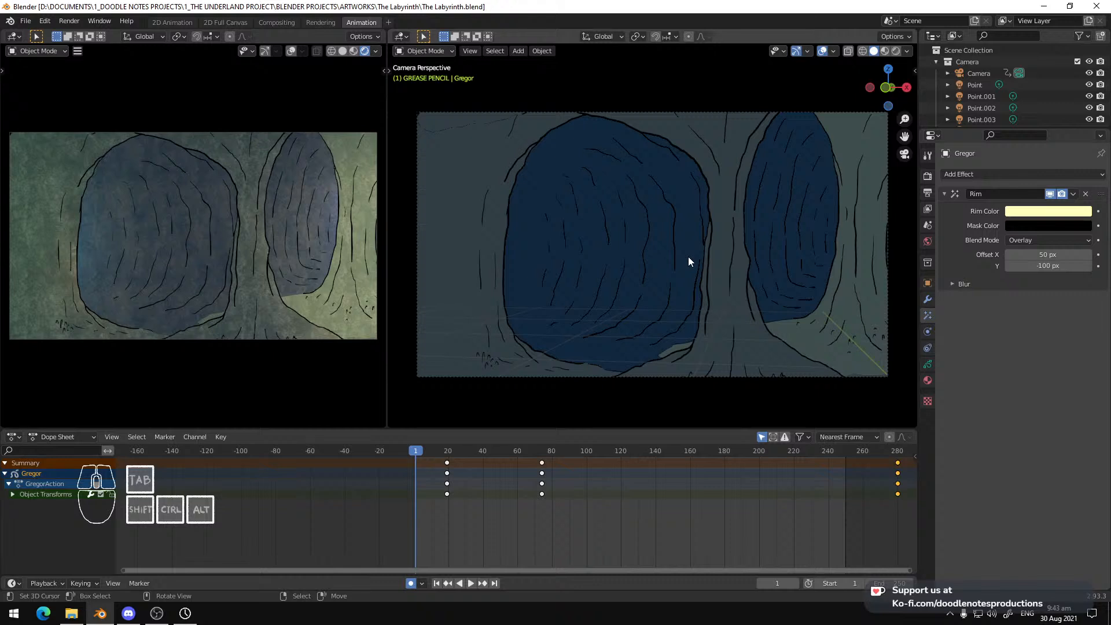
mouse_move(689, 256)
shift+middle_down()
mouse_move(731, 256)
mouse_move(697, 270)
shift+middle_up()
key(ctrl+s)
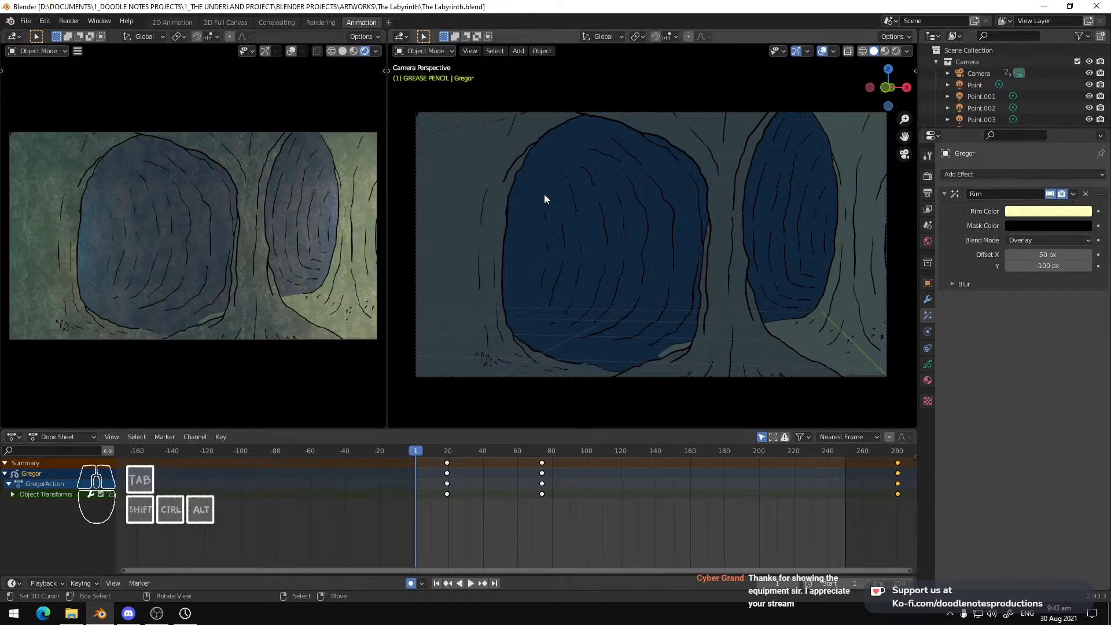
key(ctrl+s)
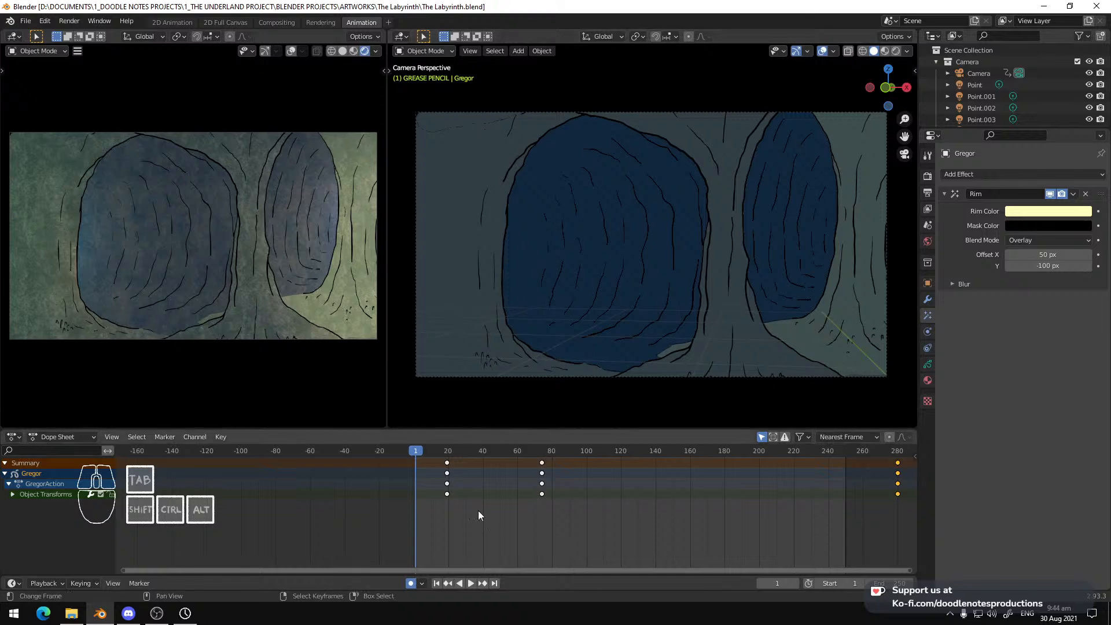
Scrub the animation to frame 221 and back, return to frame 1, and save the file
drag(478, 510, 797, 473)
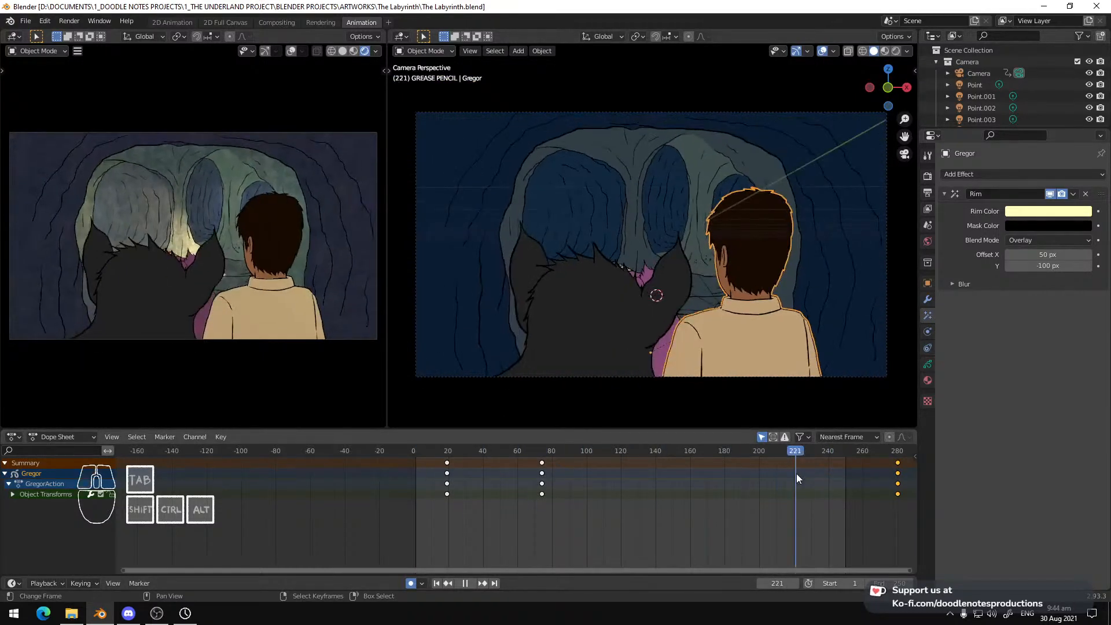
drag(581, 488, 528, 463)
key(shift+Left)
key(ctrl+s)
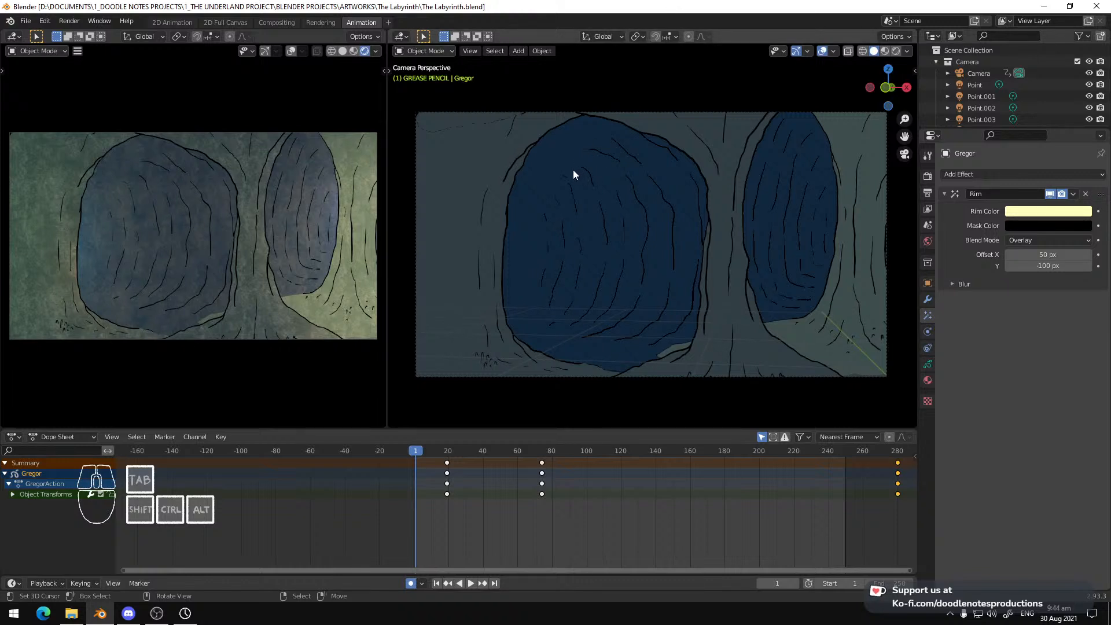
Save the file again, switch to OBS, and hide the SCREEN ALL source
key(ctrl+s)
click(157, 614)
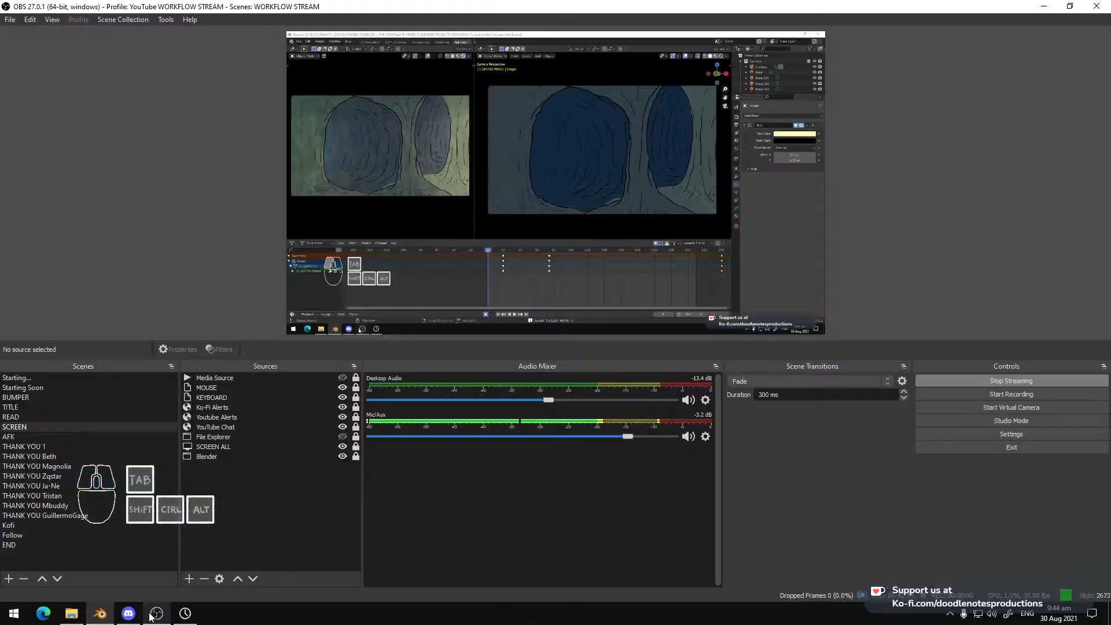
click(342, 447)
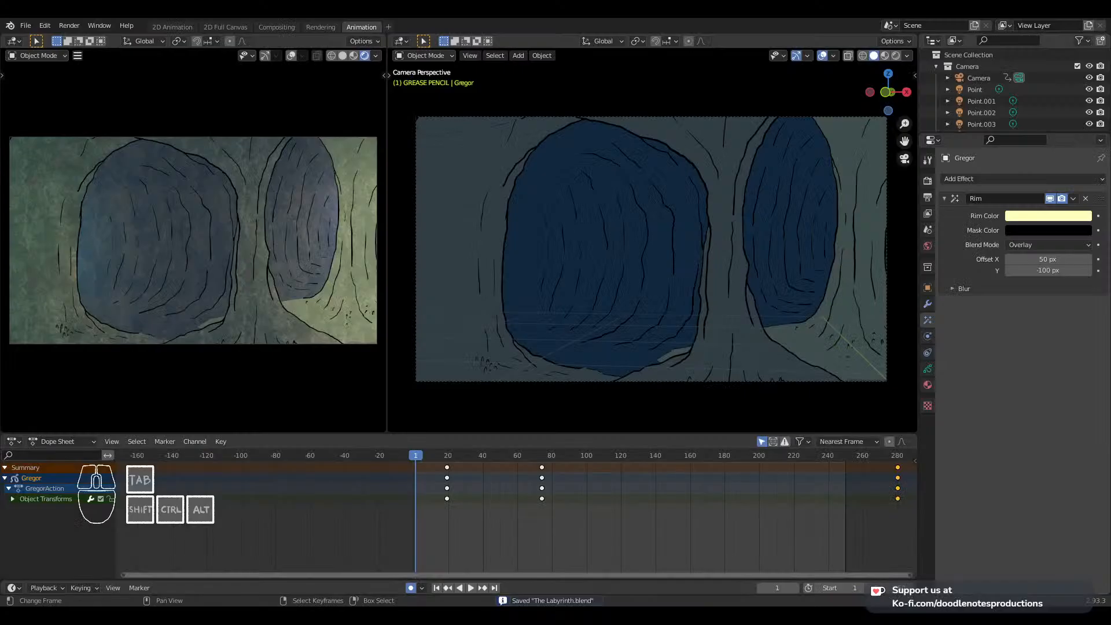